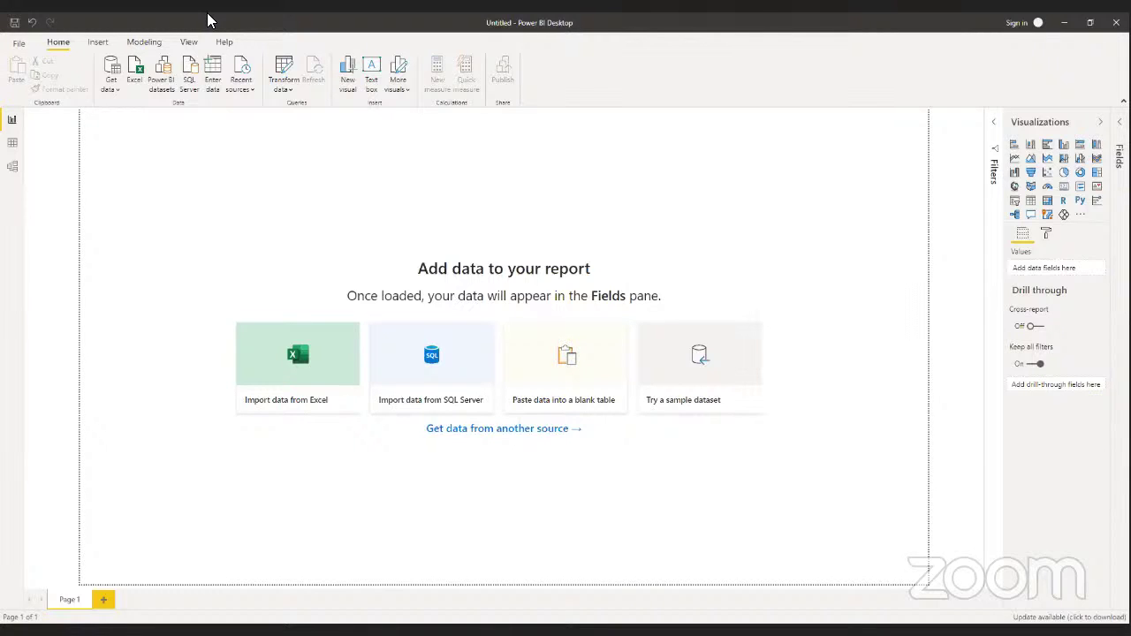
Import the US Superstore Excel workbook from the Data Sources folder as a data source
{"action": "left_click", "coordinate": [21, 44]}
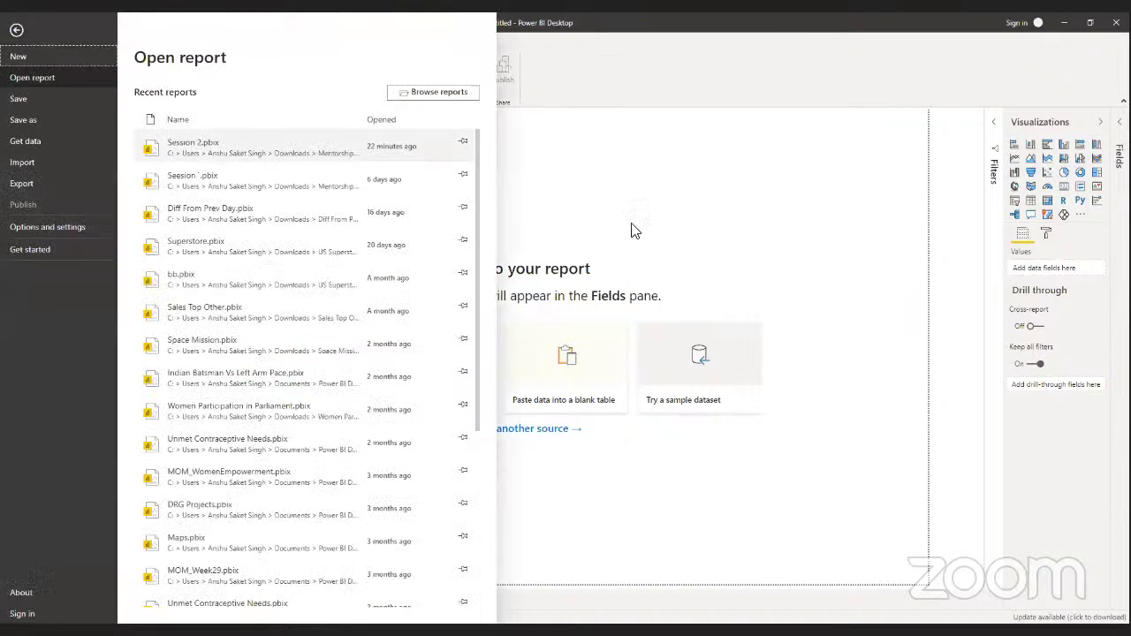
{"action": "left_click", "coordinate": [15, 50]}
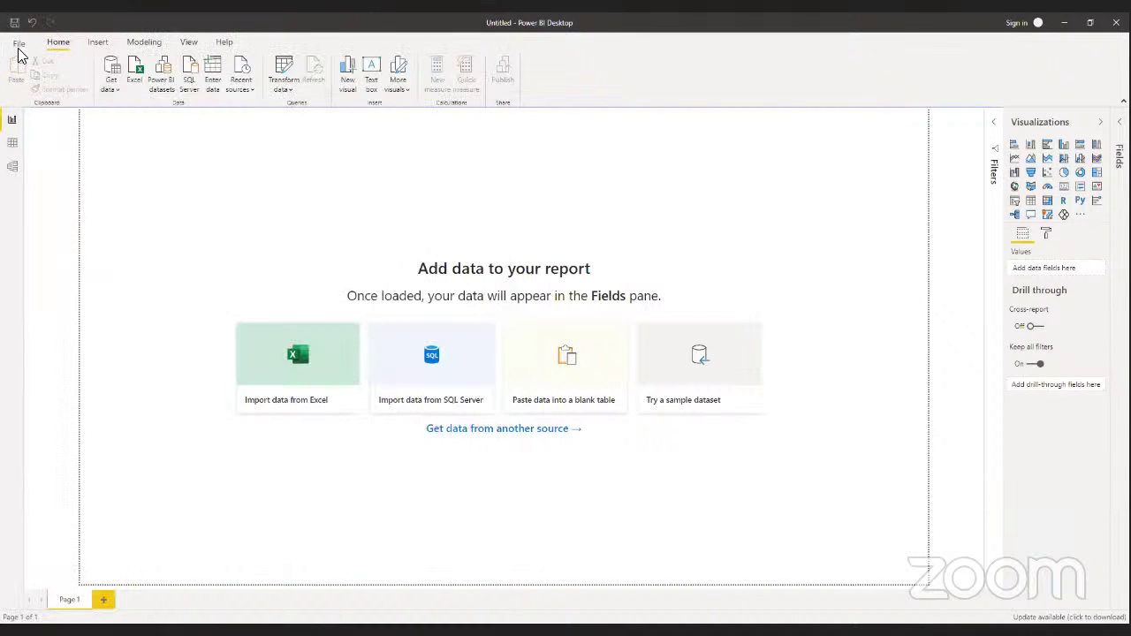
{"action": "left_click", "coordinate": [137, 75]}
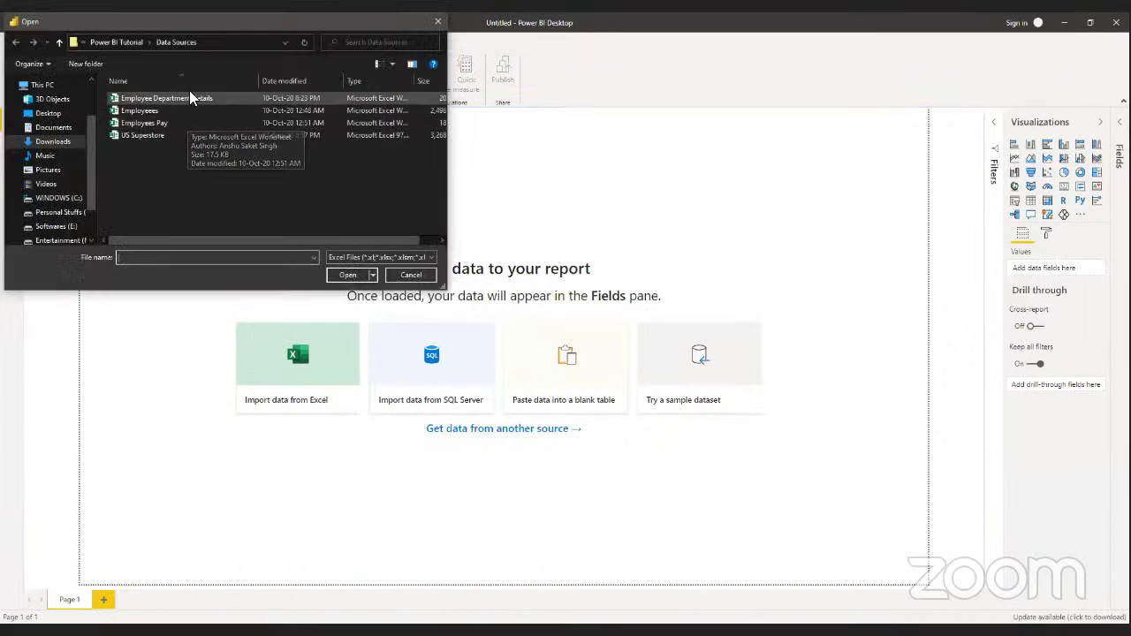
{"action": "left_click", "coordinate": [169, 134]}
{"action": "left_click", "coordinate": [351, 274]}
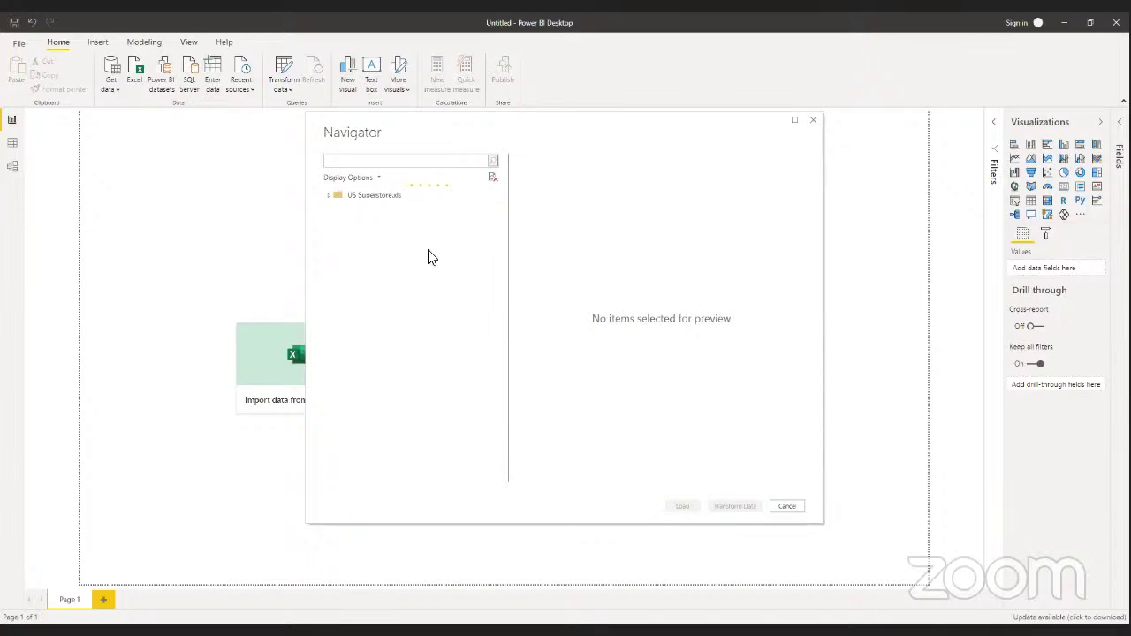
Choose the Orders table from the US Superstore workbook for transforming and apply the pending query changes
{"action": "left_click", "coordinate": [329, 195]}
{"action": "left_click", "coordinate": [330, 197]}
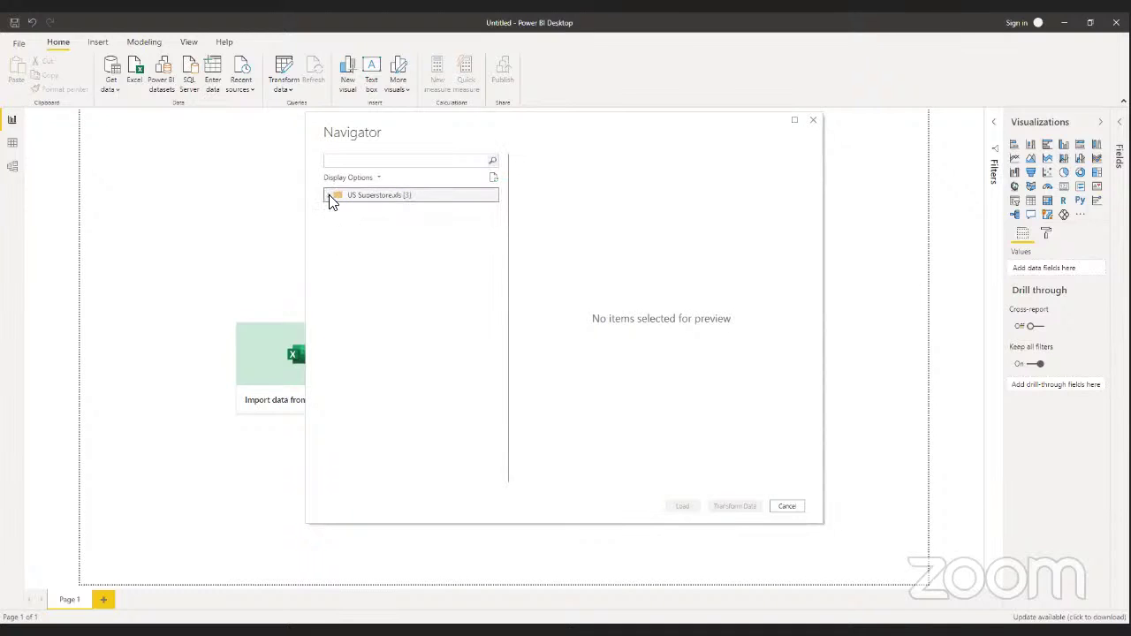
{"action": "left_click", "coordinate": [330, 196]}
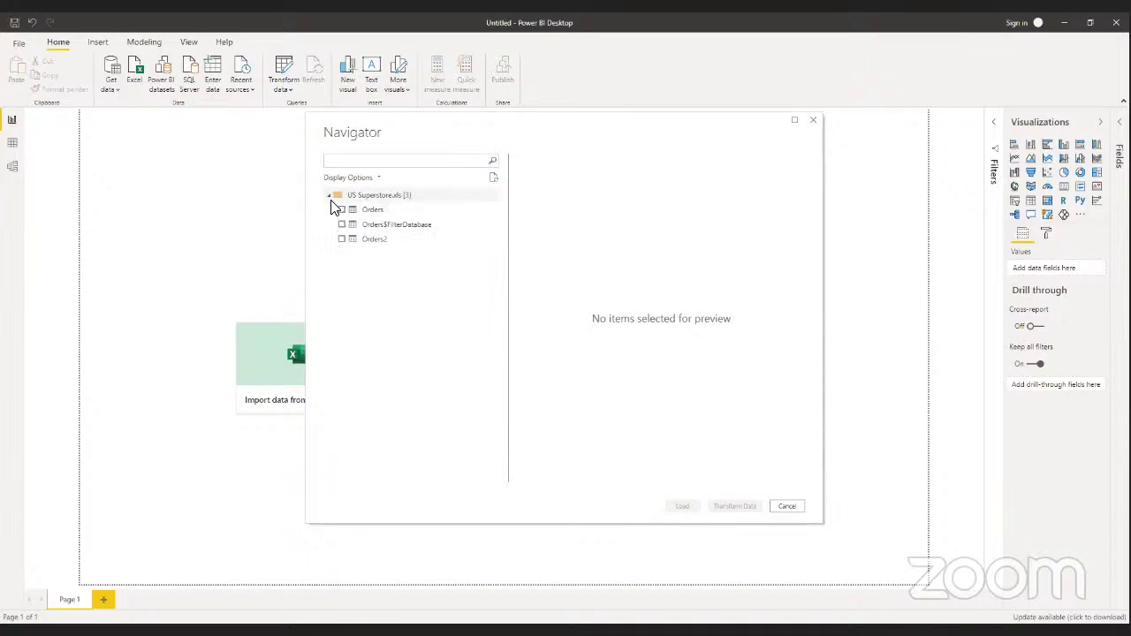
{"action": "left_click", "coordinate": [342, 209]}
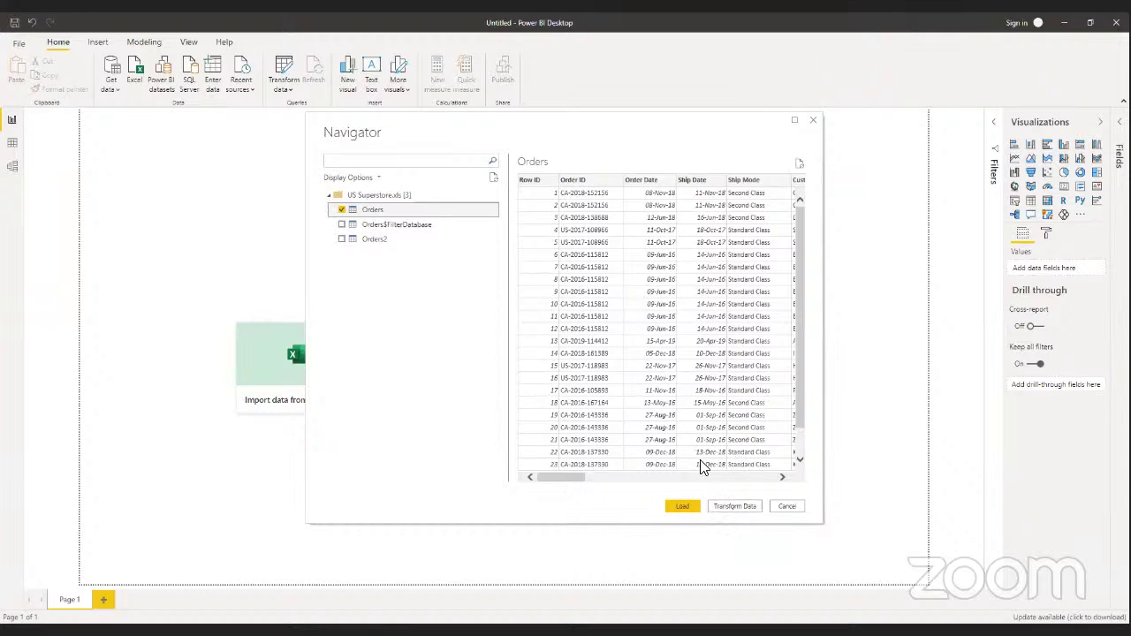
{"action": "left_click", "coordinate": [732, 507]}
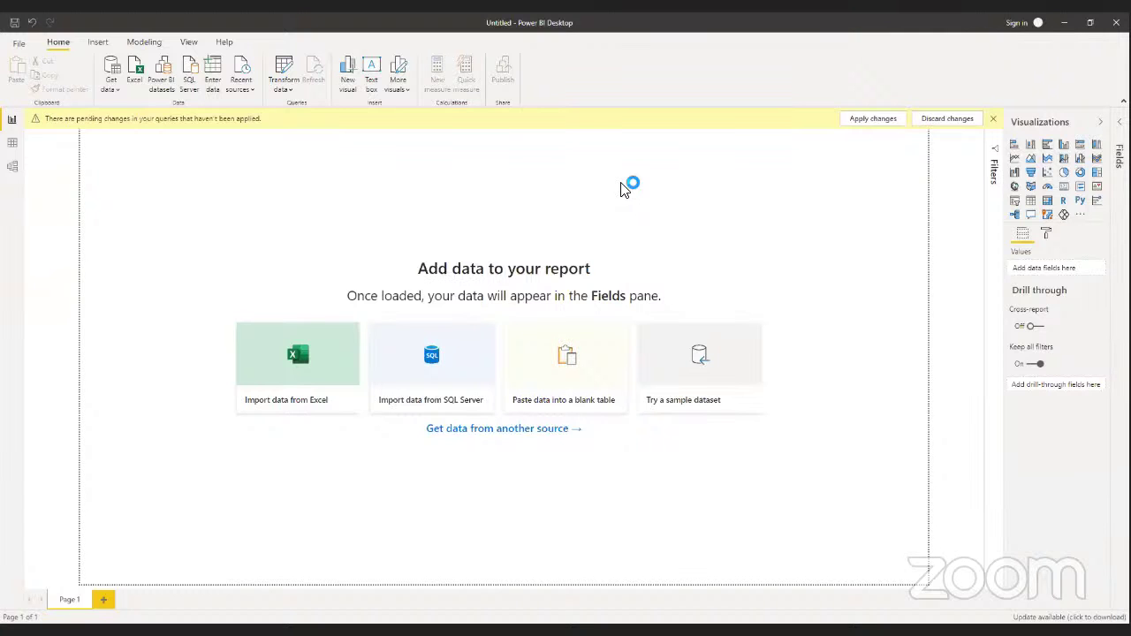
{"action": "left_click", "coordinate": [874, 118]}
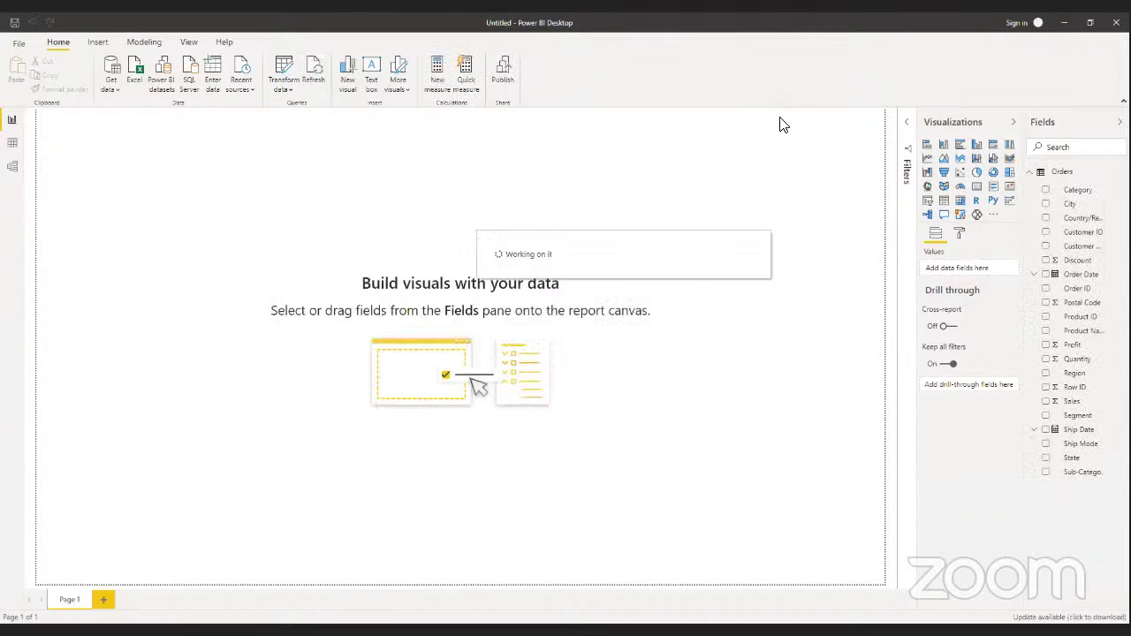
Save the report in the Power BI Tutorial folder as "Session 2 -Viz" in the Power BI file (*.pbix) format
{"action": "left_click", "coordinate": [16, 42]}
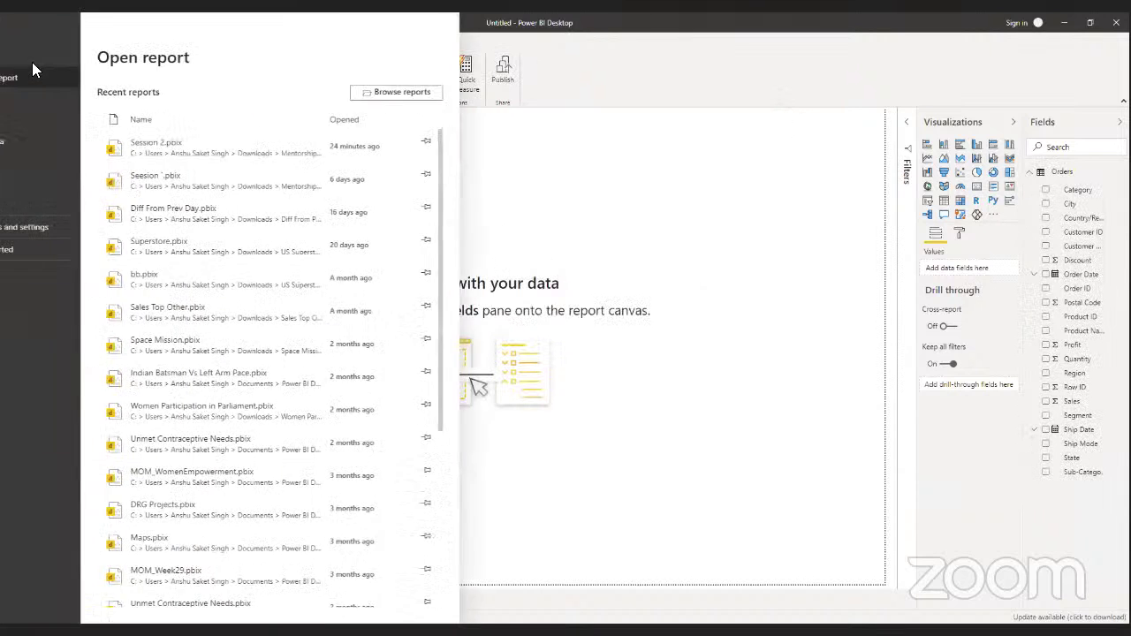
{"action": "left_click", "coordinate": [31, 124]}
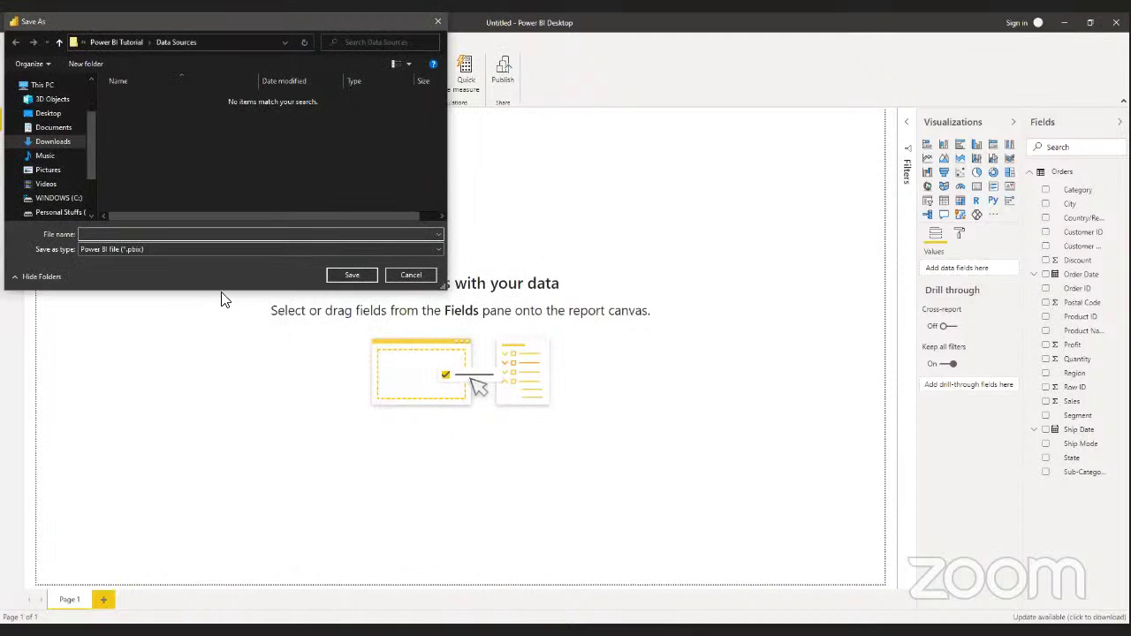
{"action": "left_click", "coordinate": [111, 39]}
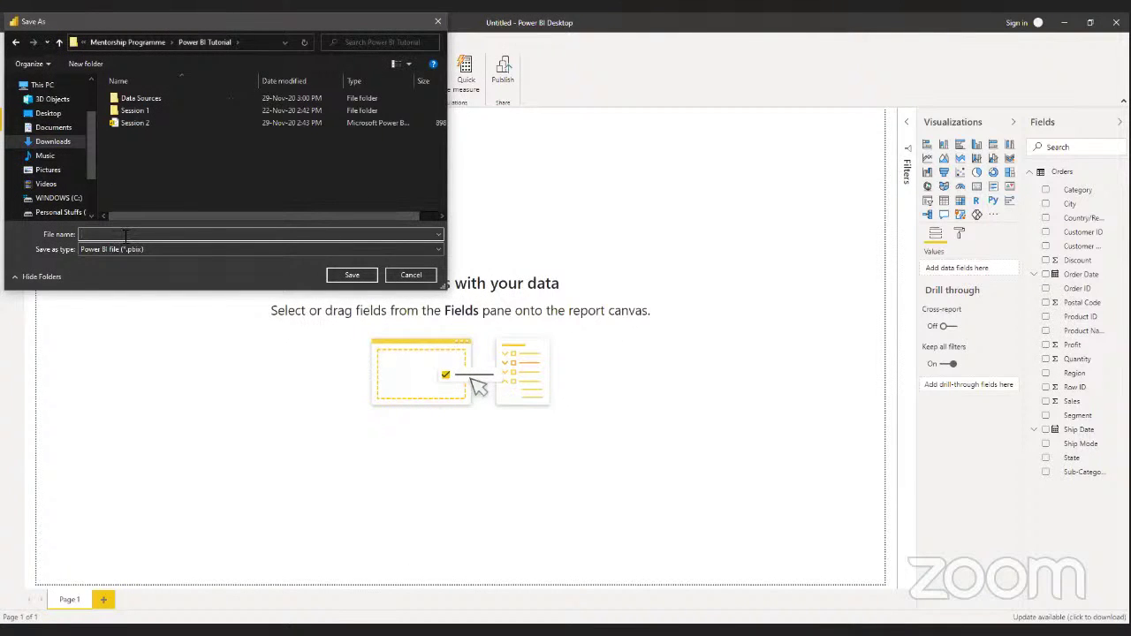
{"action": "type", "text": "Session"}
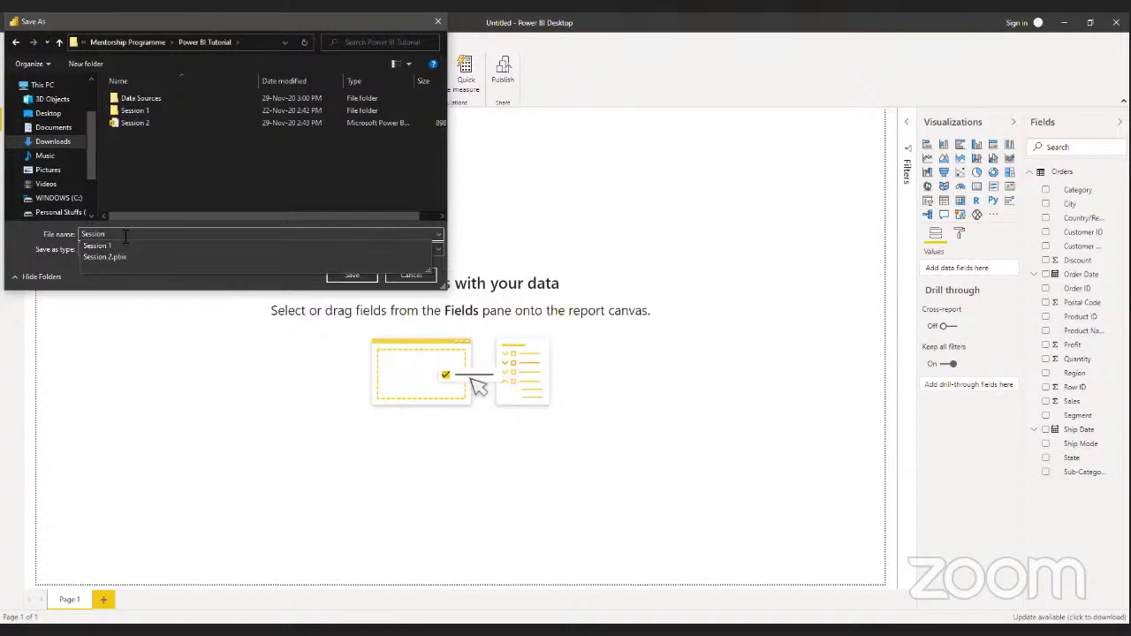
{"action": "type", "text": " 2 -Viz"}
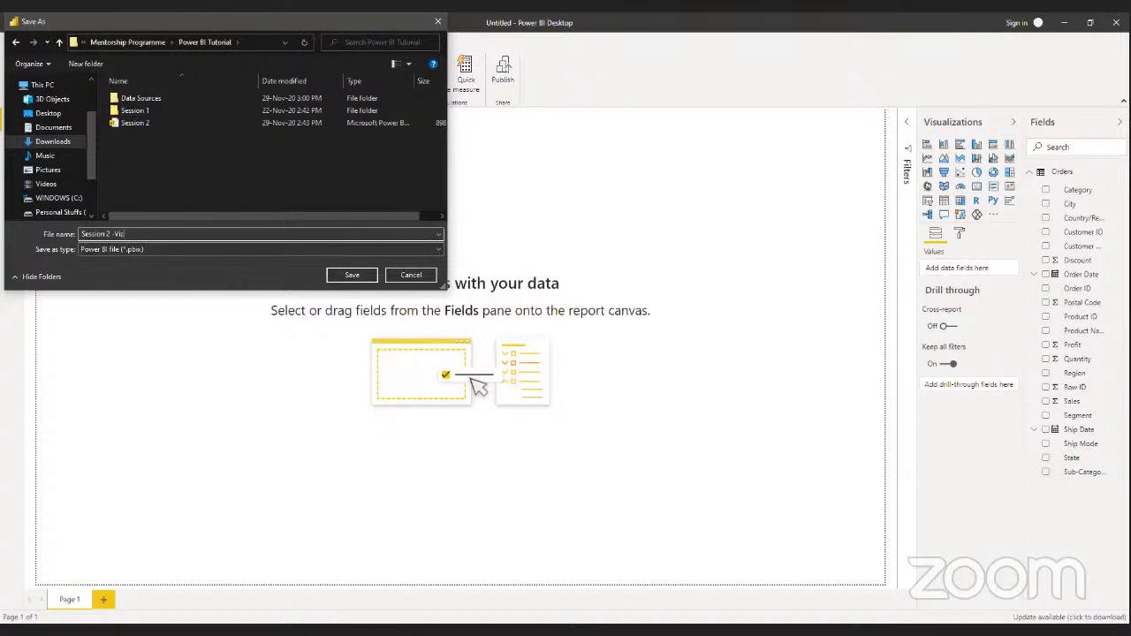
{"action": "left_click", "coordinate": [303, 248]}
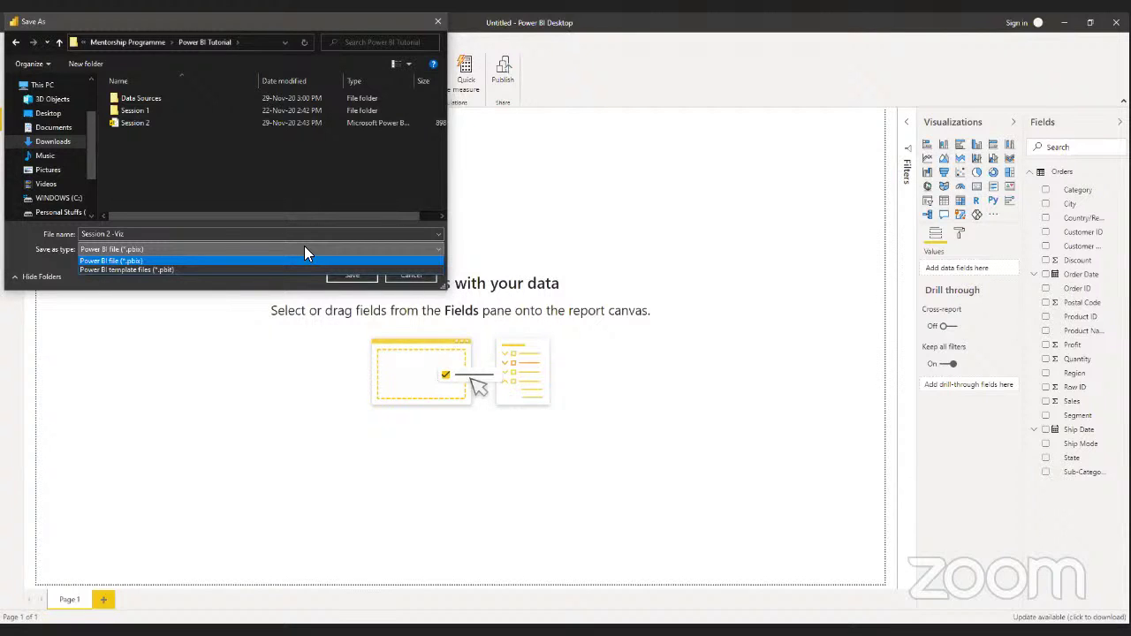
{"action": "left_click", "coordinate": [313, 262]}
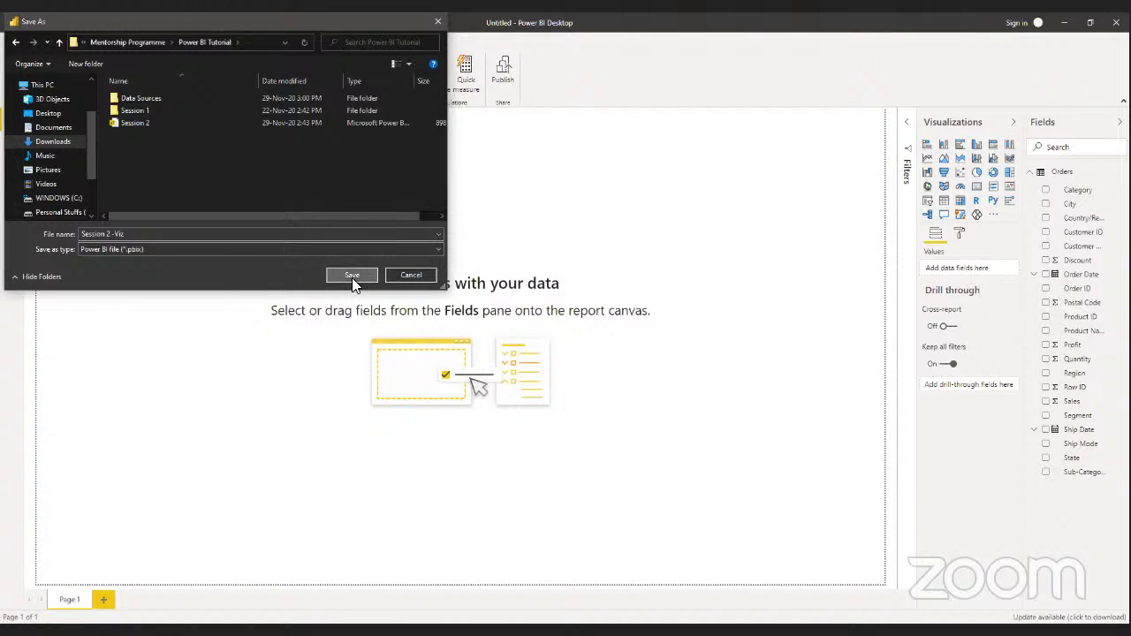
{"action": "left_click", "coordinate": [352, 275]}
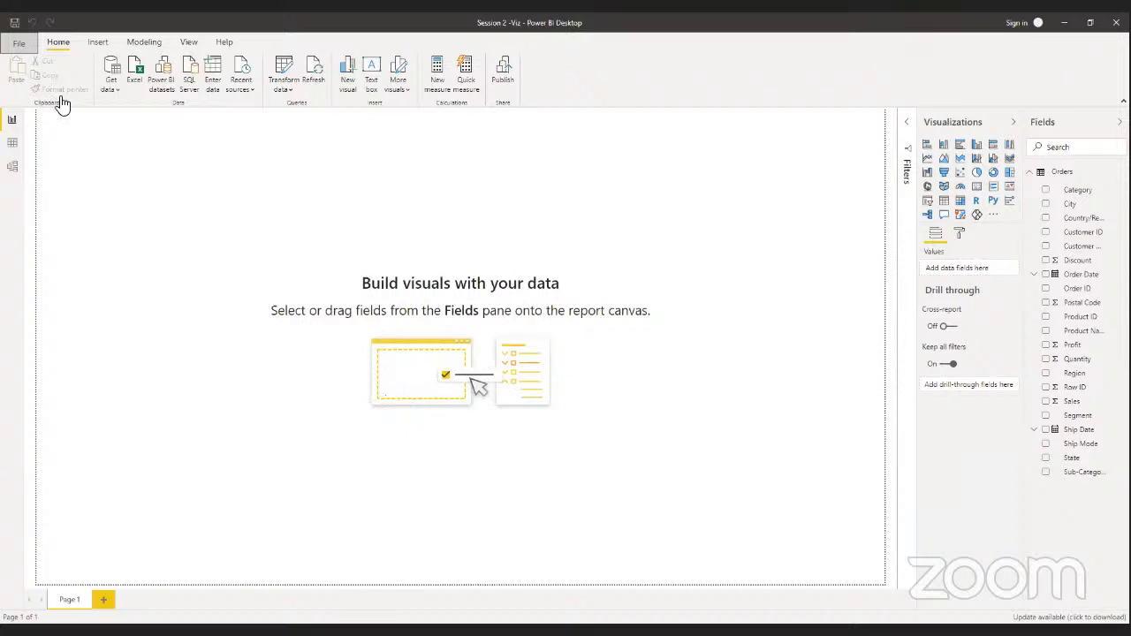
Examine the Orders table's rows and columns and the model diagram, and return to the report canvas
{"action": "left_click", "coordinate": [14, 144]}
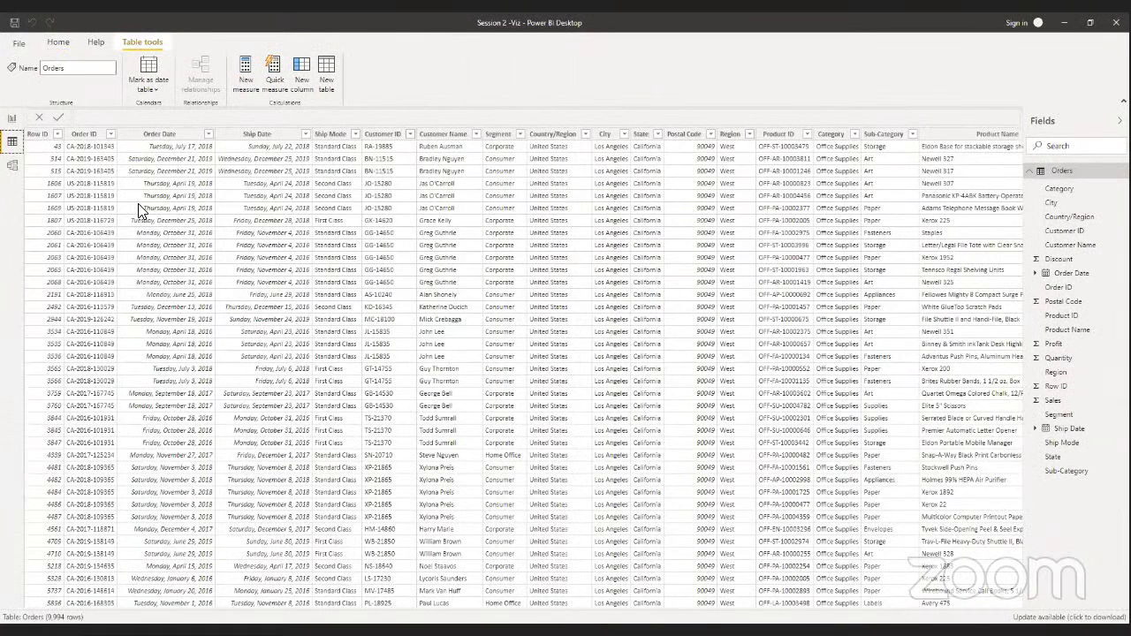
{"action": "left_click", "coordinate": [54, 207]}
{"action": "key", "text": "Right"}
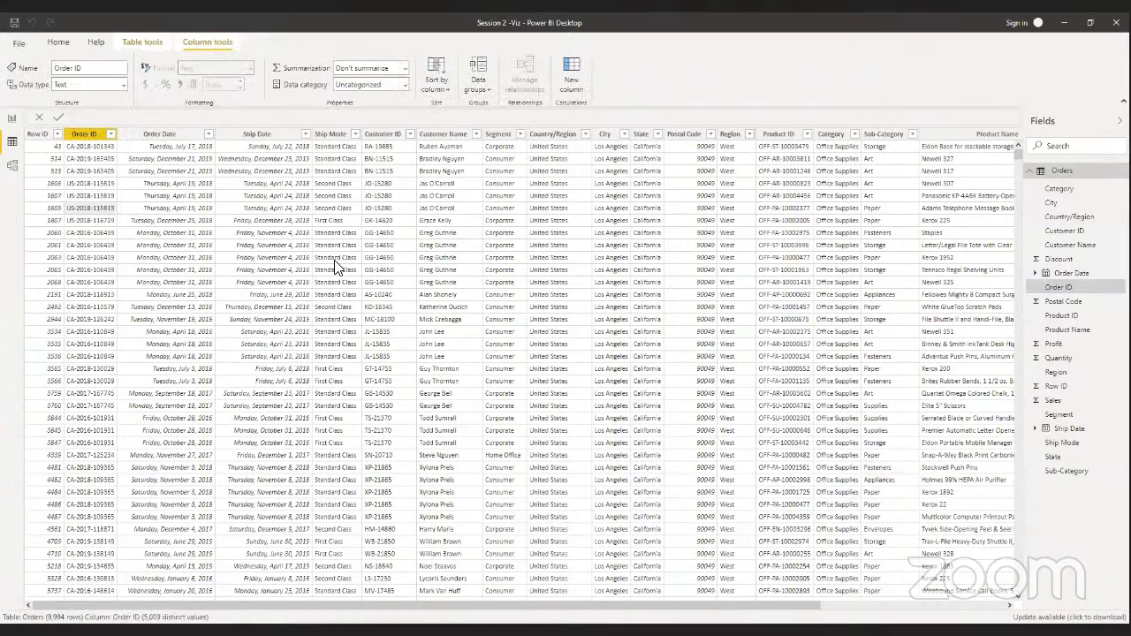
{"action": "left_click", "coordinate": [945, 257]}
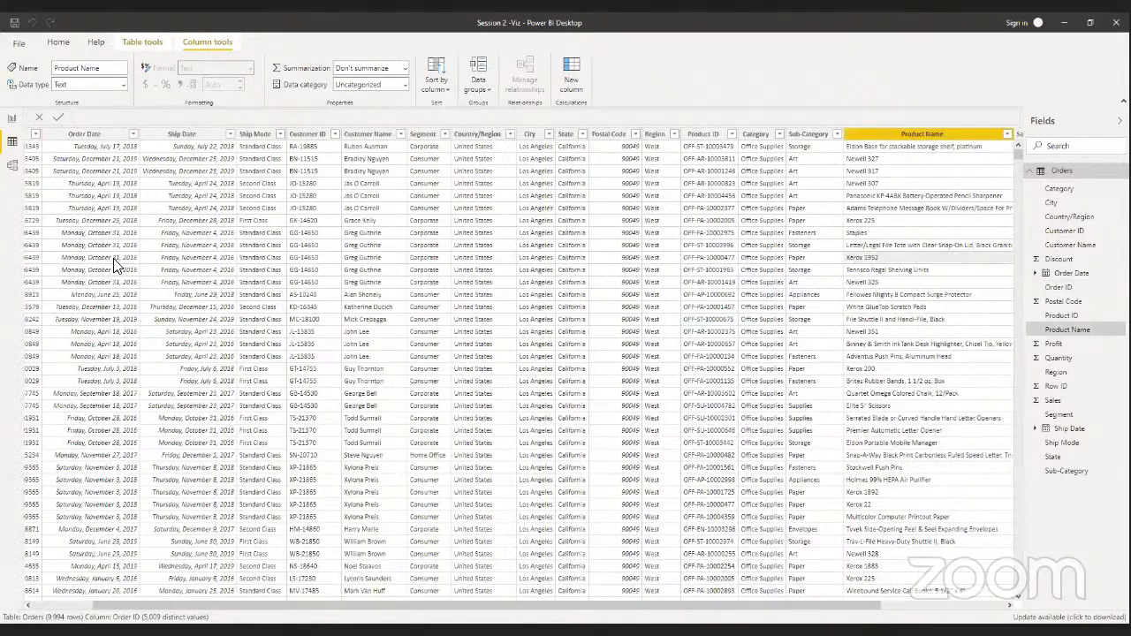
{"action": "left_click", "coordinate": [13, 166]}
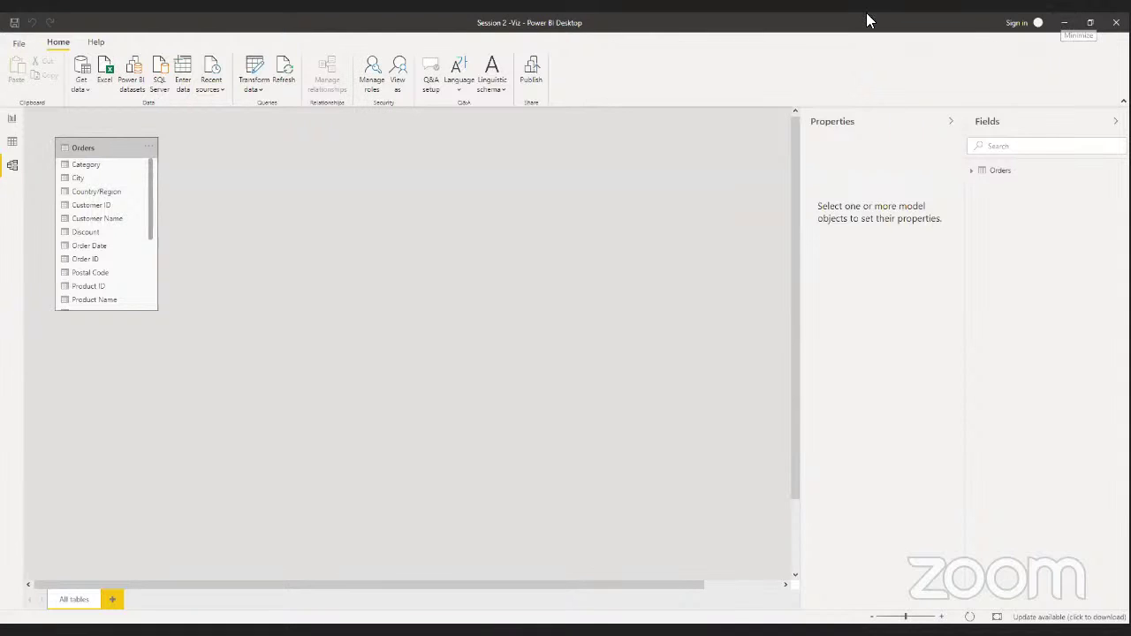
{"action": "left_click", "coordinate": [12, 119]}
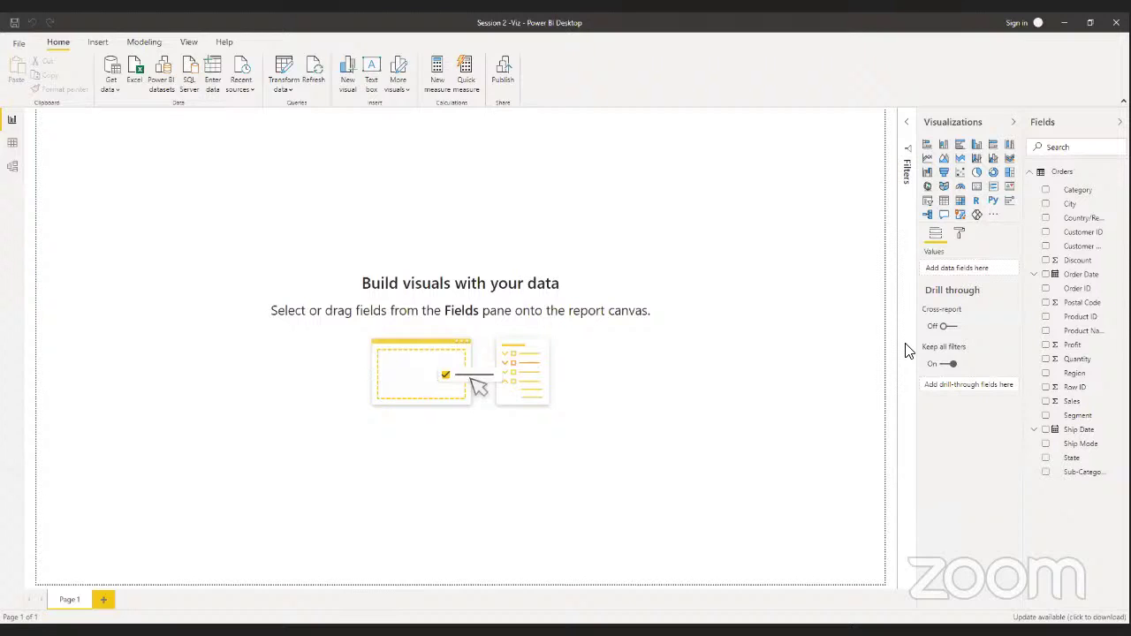
Check the data types and available type options of the Category and Profit fields
{"action": "left_click", "coordinate": [1076, 190]}
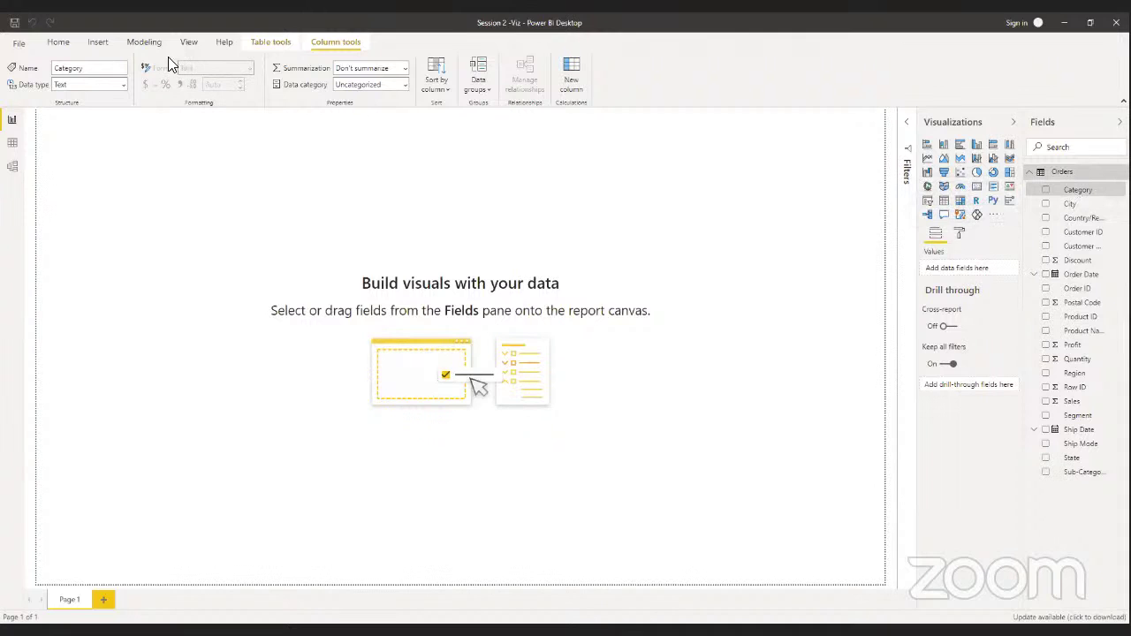
{"action": "left_click", "coordinate": [115, 86]}
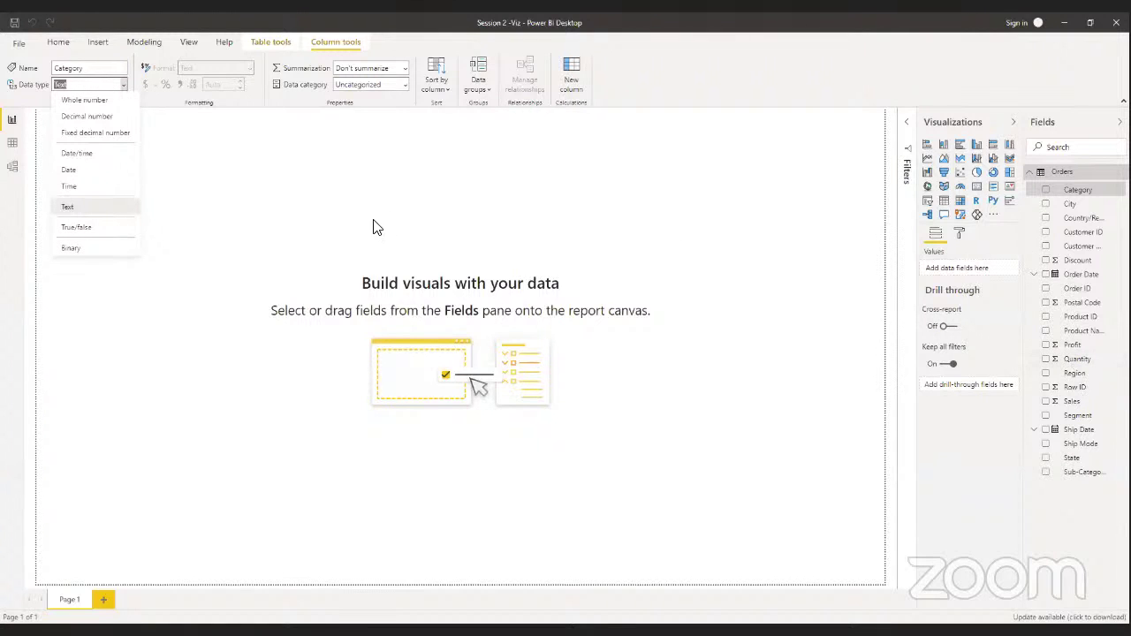
{"action": "left_click", "coordinate": [1066, 343]}
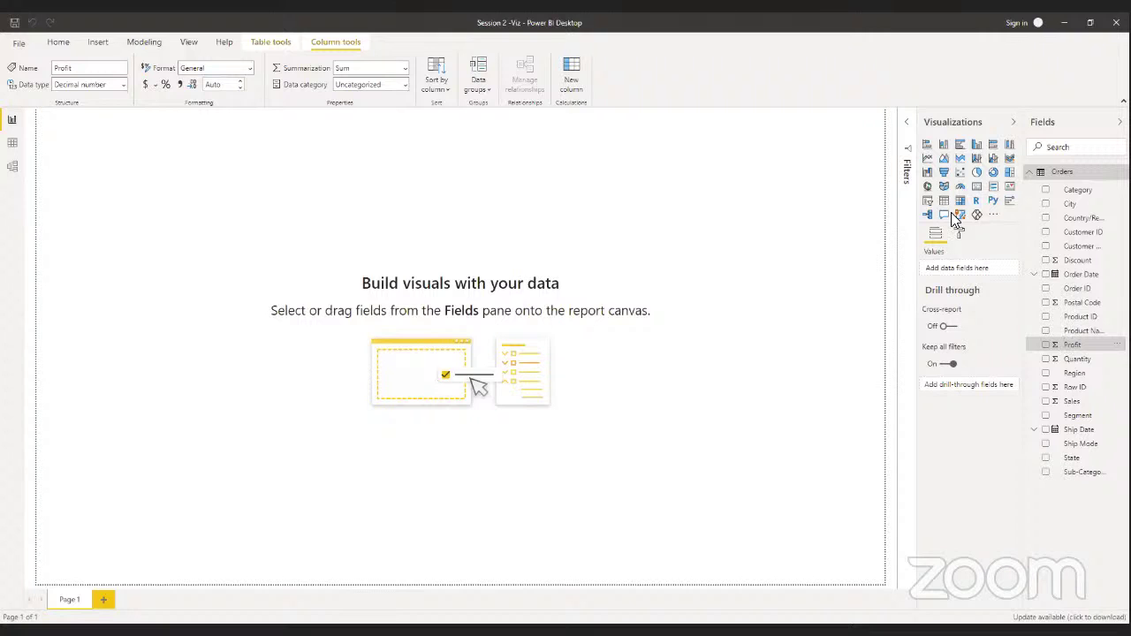
{"action": "left_click", "coordinate": [125, 88]}
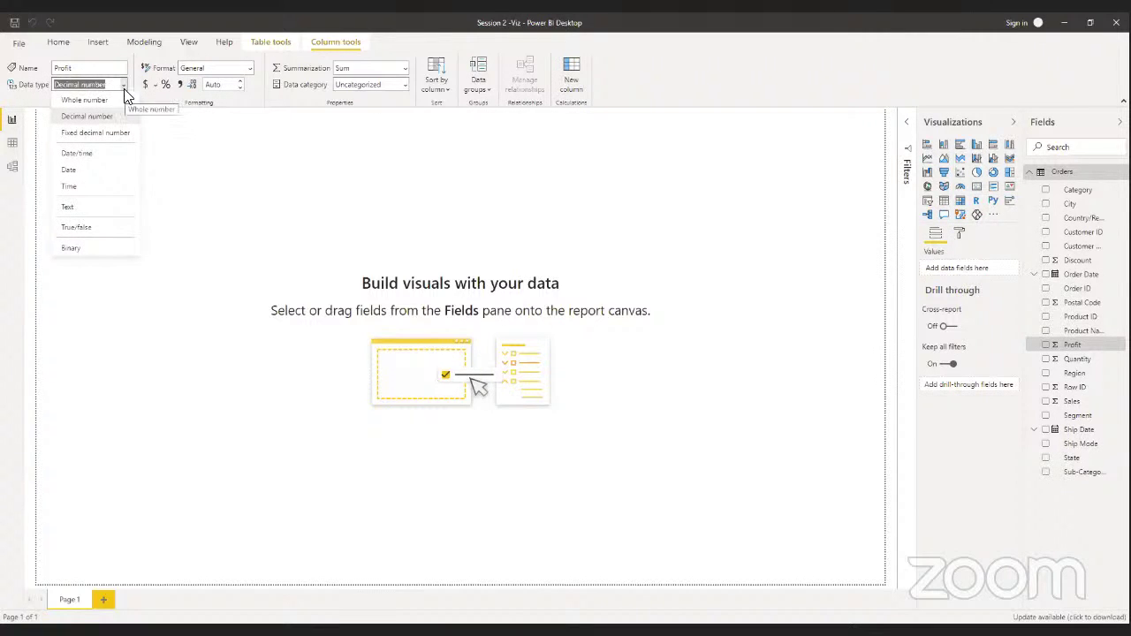
{"action": "left_click", "coordinate": [123, 87]}
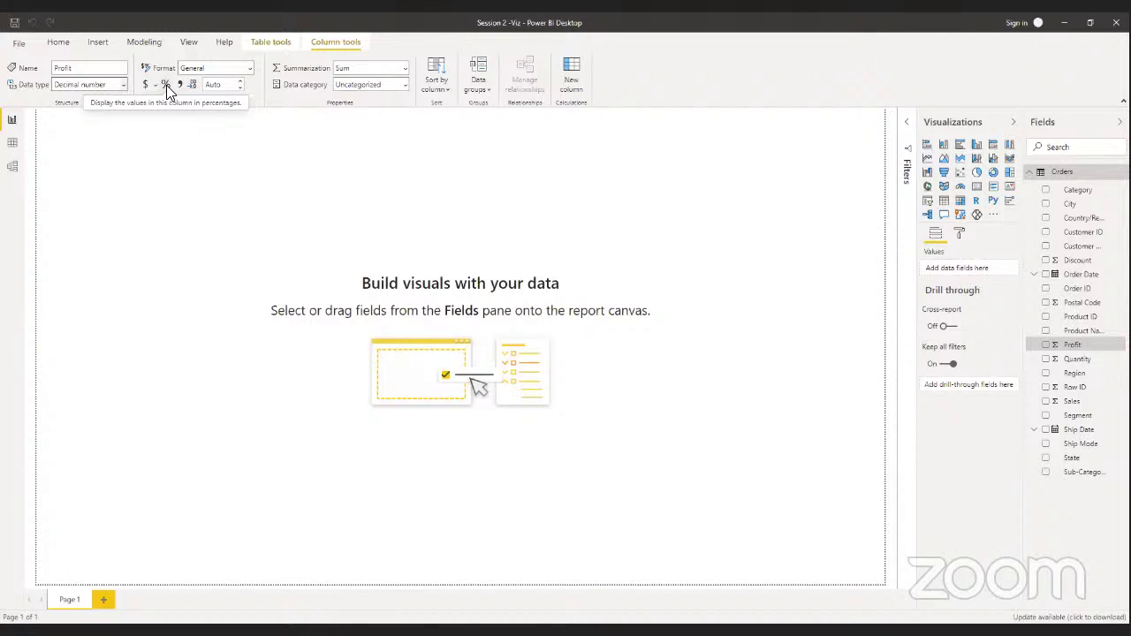
{"action": "left_click", "coordinate": [57, 44]}
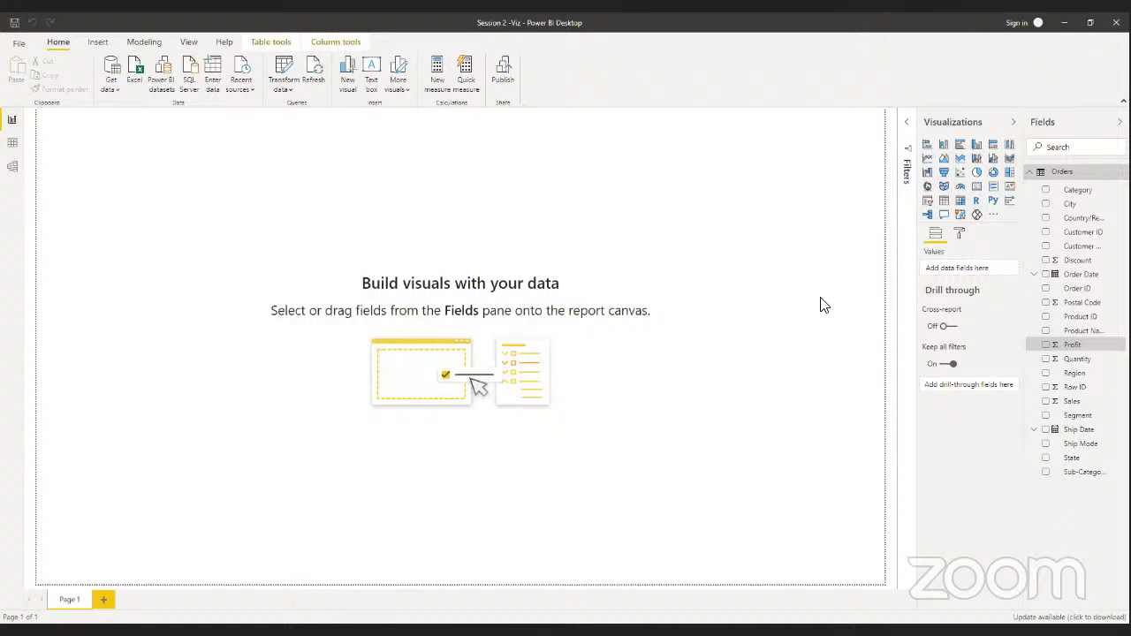
Add a calculated column to the Orders table and name it Revenue in its formula
{"action": "right_click", "coordinate": [1078, 505]}
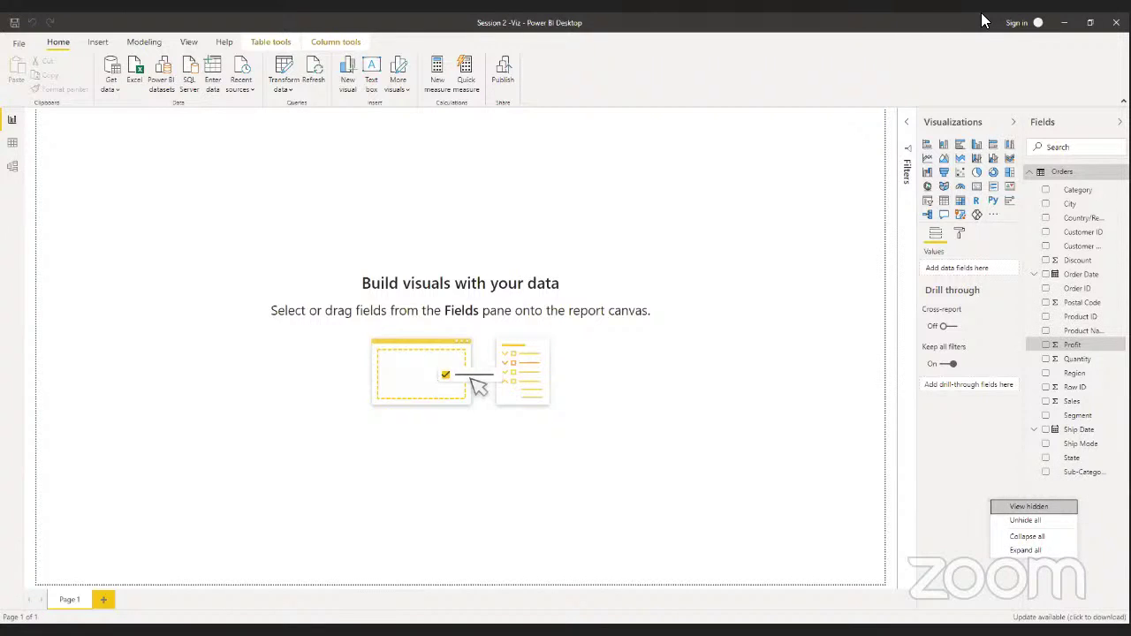
{"action": "left_click", "coordinate": [1111, 311]}
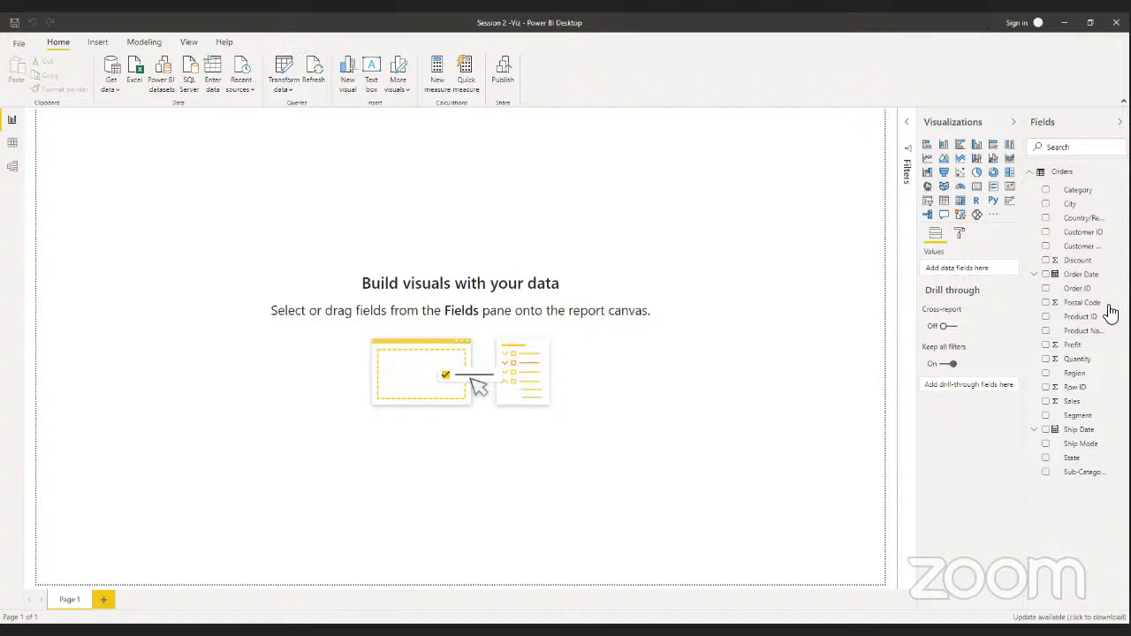
{"action": "left_click", "coordinate": [1118, 344]}
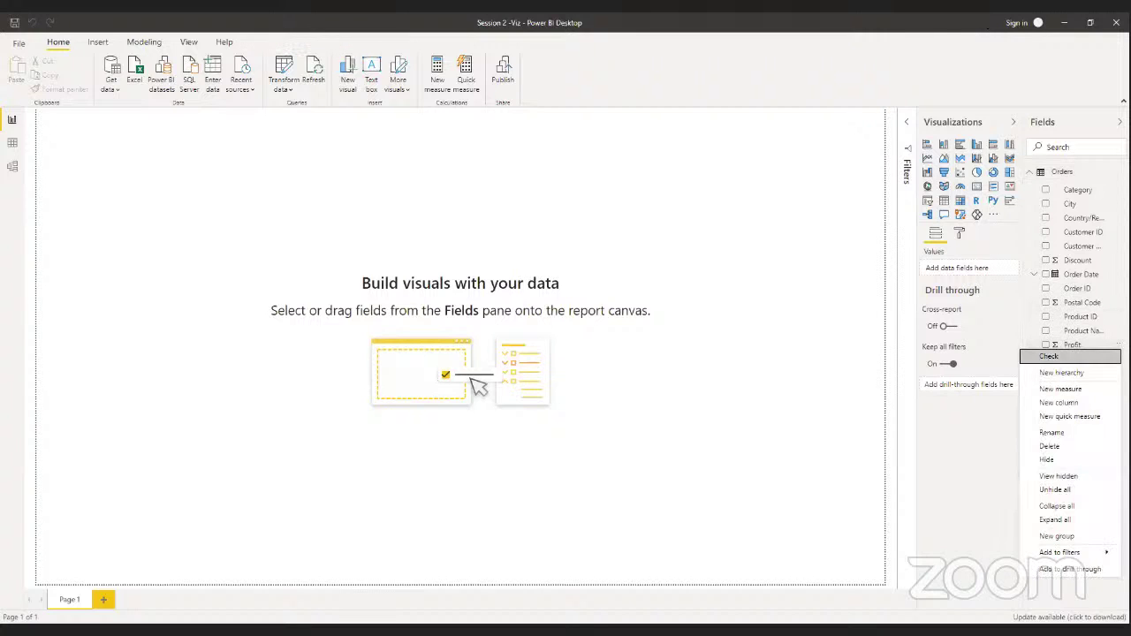
{"action": "left_click", "coordinate": [1072, 406]}
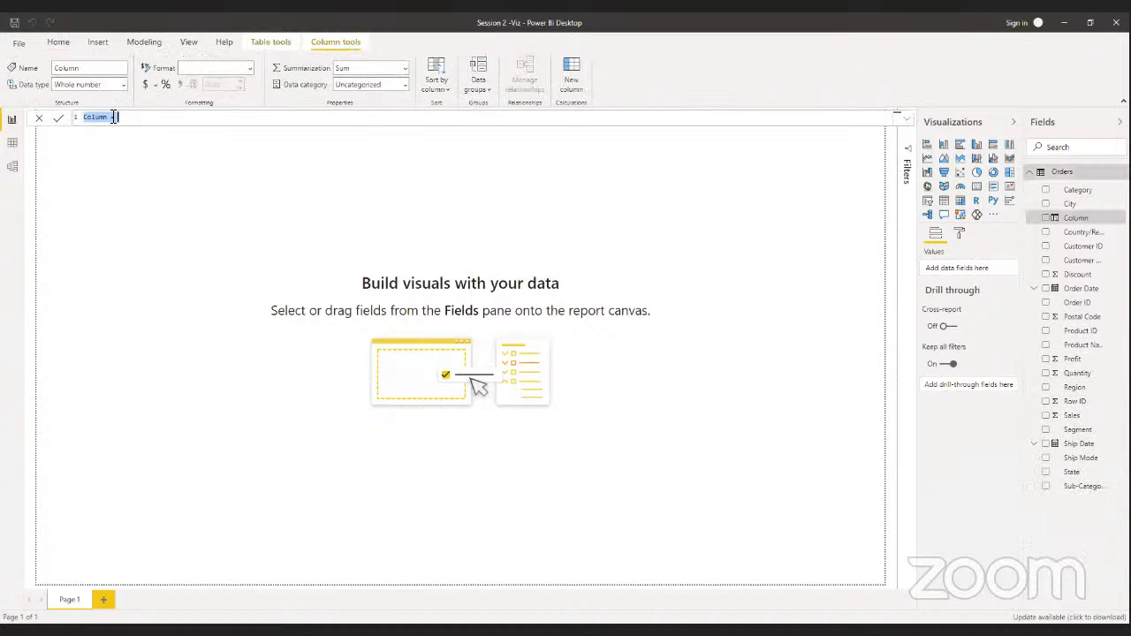
{"action": "left_click", "coordinate": [110, 116]}
{"action": "key", "text": "BackSpace"}
{"action": "key", "text": "BackSpace"}
{"action": "key", "text": "BackSpace"}
{"action": "key", "text": "BackSpace"}
{"action": "key", "text": "BackSpace"}
{"action": "key", "text": "BackSpace"}
{"action": "key", "text": "BackSpace"}
{"action": "type", "text": "Revenue"}
Start the Revenue column's formula with the Orders[Profit] field
{"action": "left_click", "coordinate": [136, 126]}
{"action": "type", "text": "Prof"}
{"action": "left_click", "coordinate": [153, 131]}
Add Orders[Sales] to the profit term so the formula reads Revenue = Orders[Profit]+Orders[Sales], and commit the column
{"action": "type", "text": "-PRDE"}
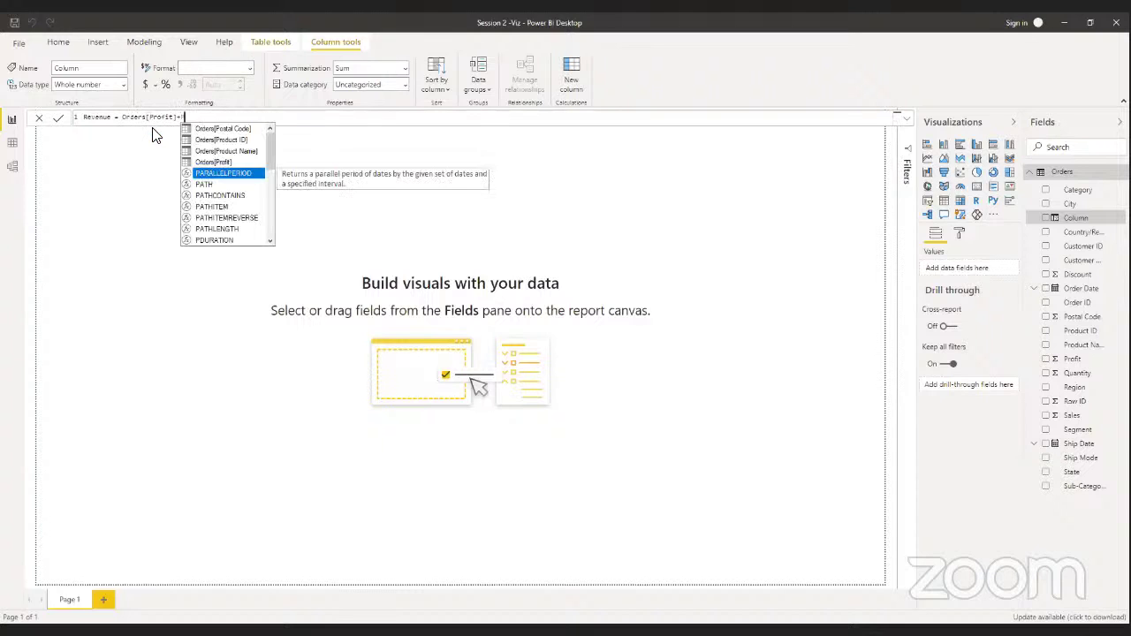
{"action": "key", "text": "BackSpace"}
{"action": "key", "text": "BackSpace"}
{"action": "key", "text": "BackSpace"}
{"action": "key", "text": "BackSpace"}
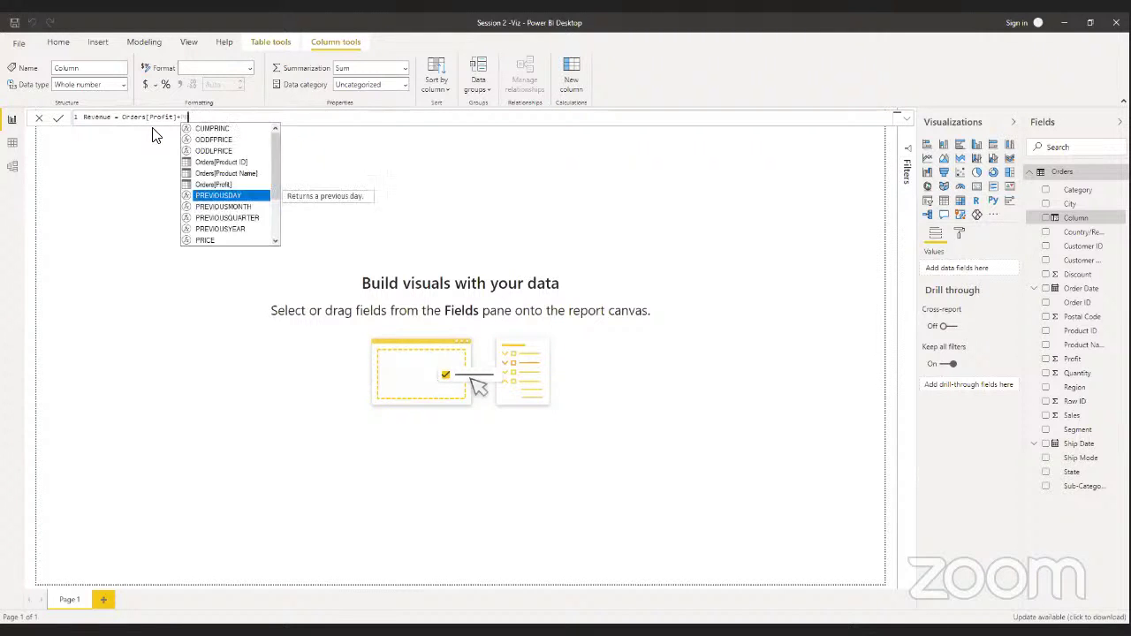
{"action": "type", "text": "OR"}
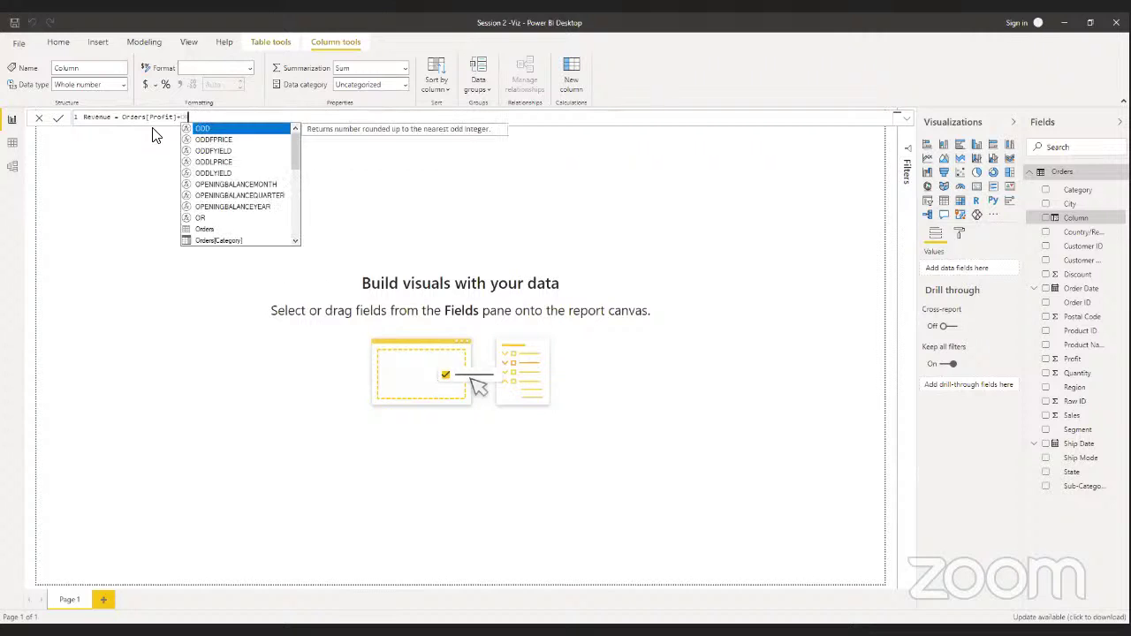
{"action": "type", "text": "DER"}
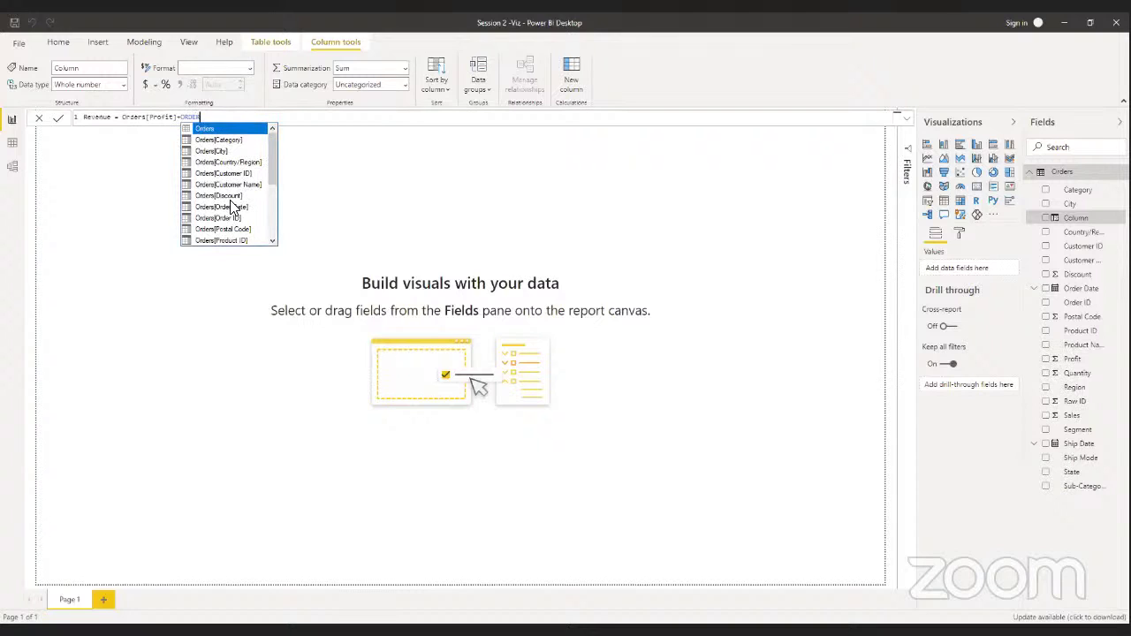
{"action": "type", "text": "S.S"}
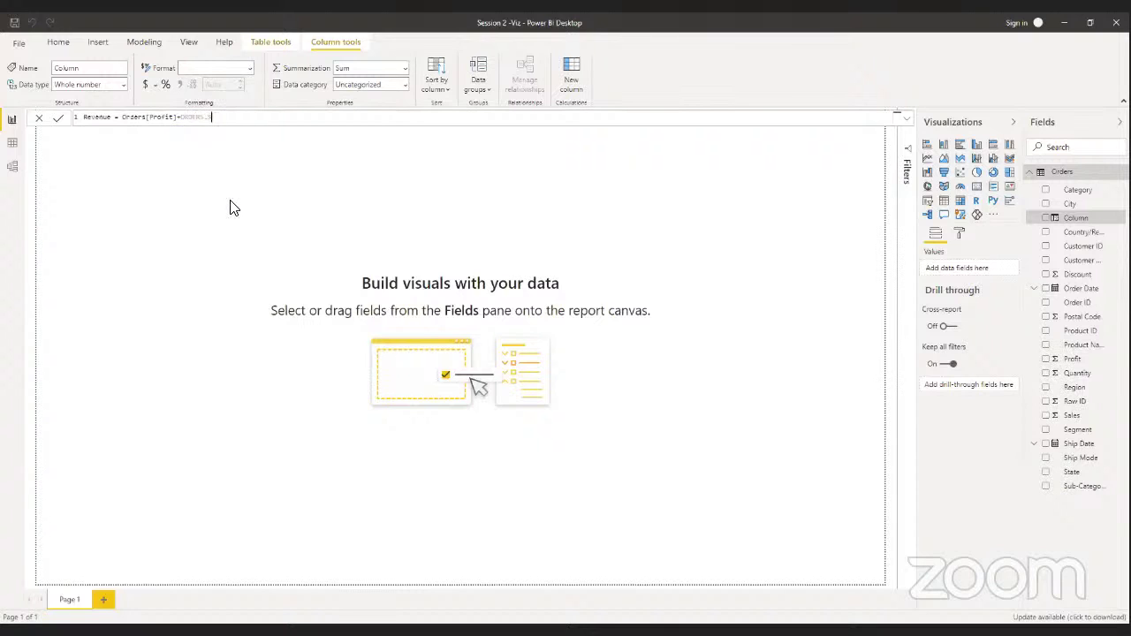
{"action": "key", "text": "BackSpace"}
{"action": "key", "text": "BackSpace"}
{"action": "type", "text": "[Sa"}
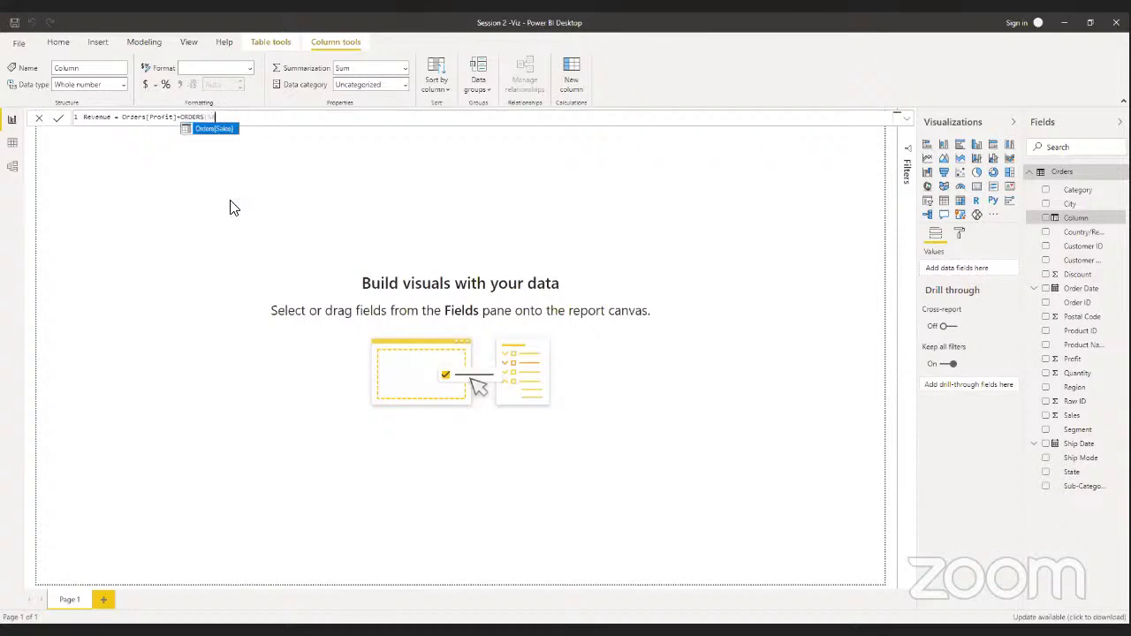
{"action": "left_click", "coordinate": [220, 133]}
{"action": "left_click", "coordinate": [57, 120]}
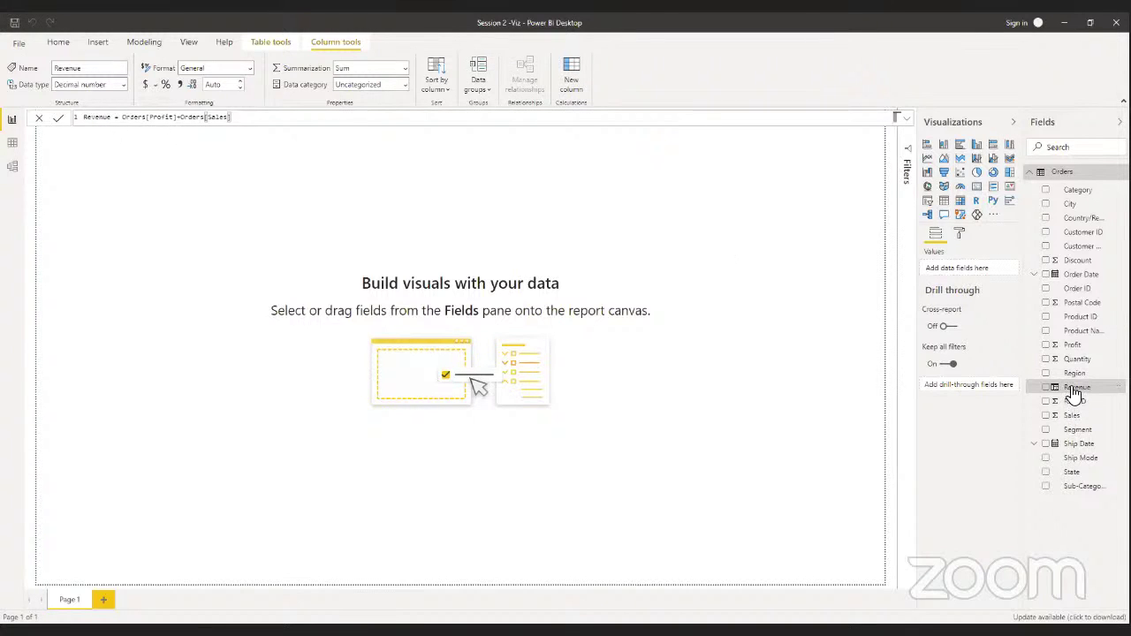
Place the Revenue field on the canvas as a visual in the page's upper-left corner and convert it to a card
{"action": "left_click_drag", "start_coordinate": [1072, 391], "coordinate": [156, 169]}
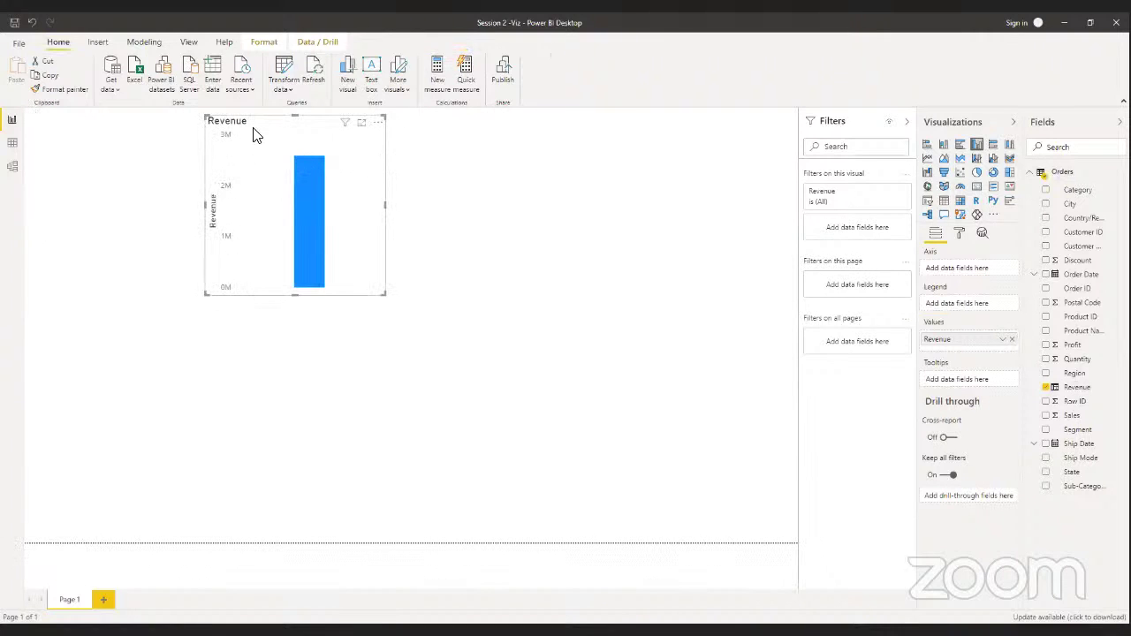
{"action": "left_click_drag", "start_coordinate": [253, 132], "coordinate": [91, 144]}
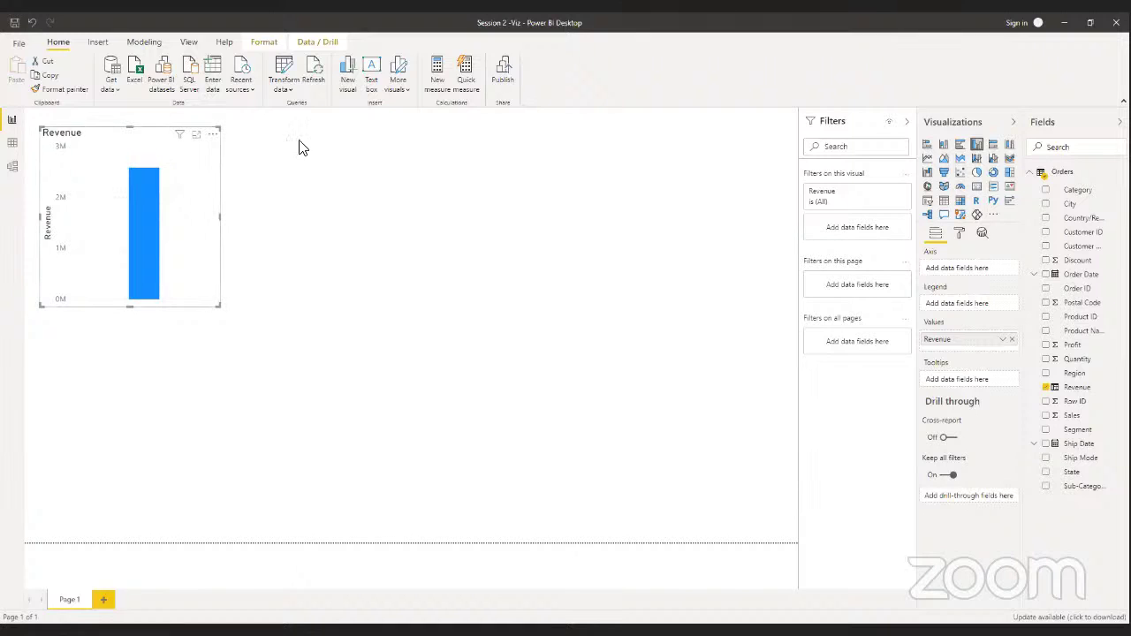
{"action": "left_click", "coordinate": [975, 189]}
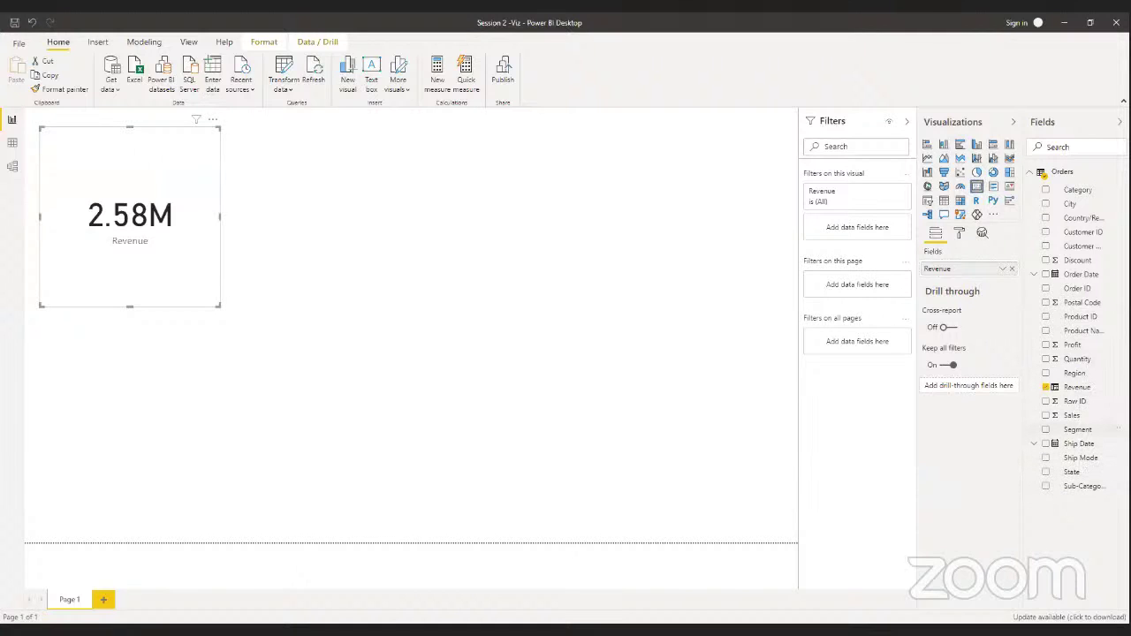
Create a new measure in the Orders table
{"action": "right_click", "coordinate": [1110, 206]}
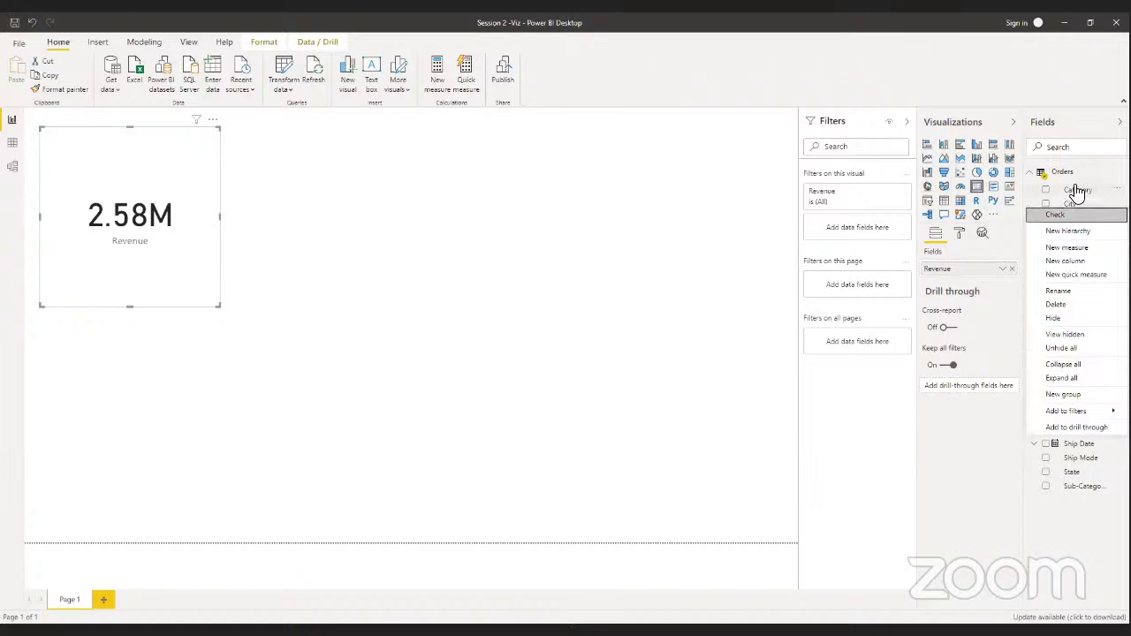
{"action": "left_click", "coordinate": [1076, 193]}
{"action": "left_click", "coordinate": [1076, 191]}
{"action": "right_click", "coordinate": [1094, 234]}
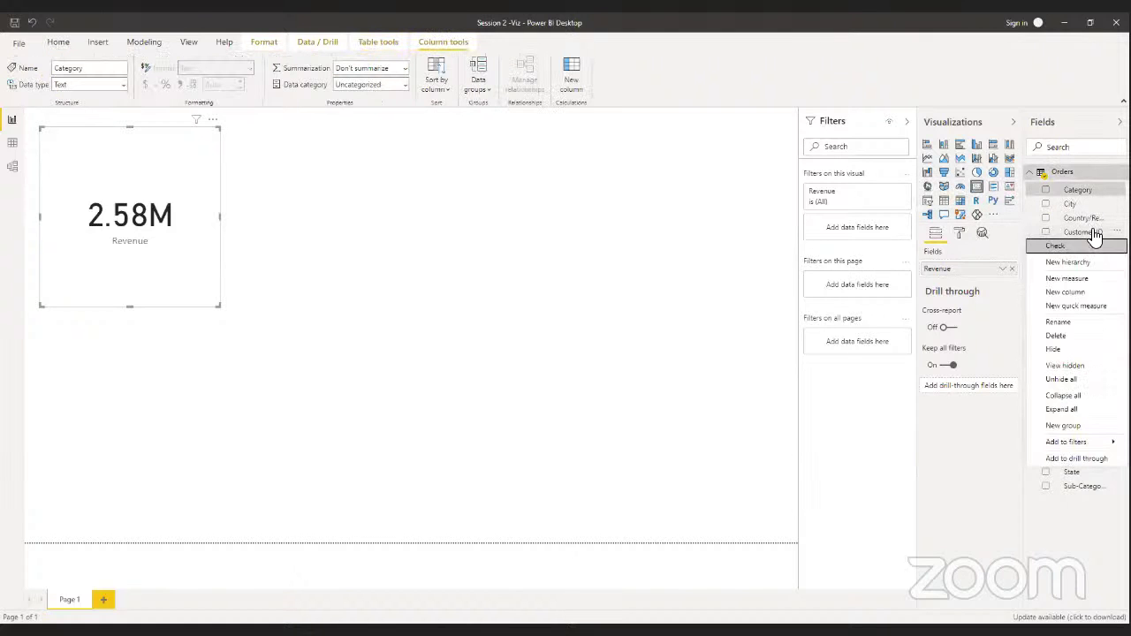
{"action": "left_click", "coordinate": [1078, 281]}
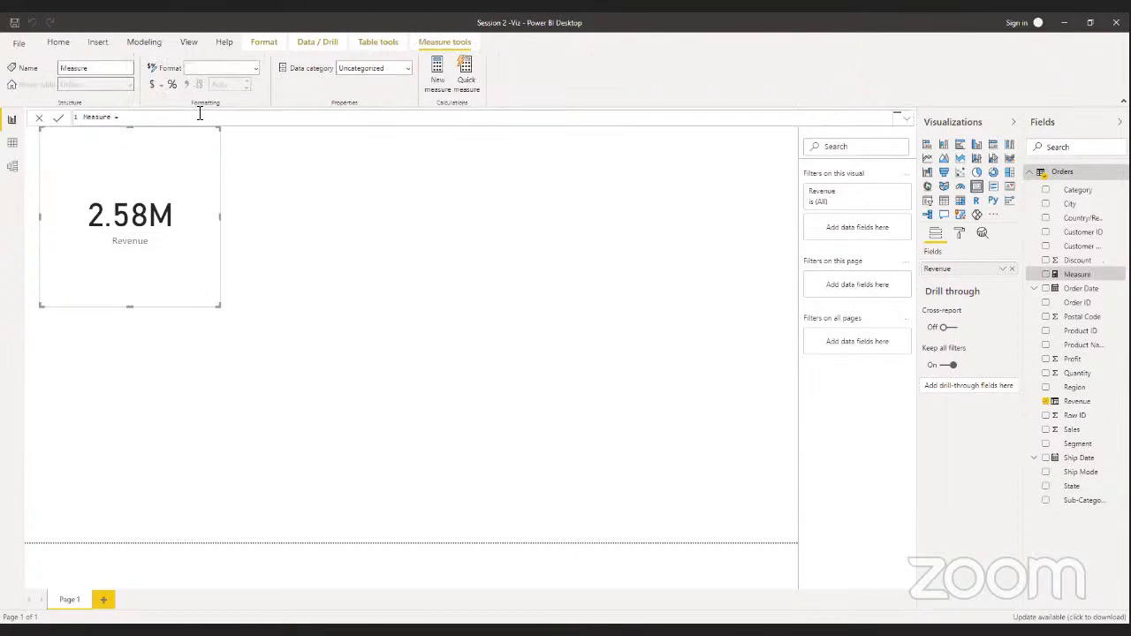
{"action": "type", "text": "SALES"}
{"action": "key", "text": "BackSpace"}
{"action": "key", "text": "BackSpace"}
{"action": "key", "text": "BackSpace"}
{"action": "key", "text": "BackSpace"}
{"action": "key", "text": "BackSpace"}
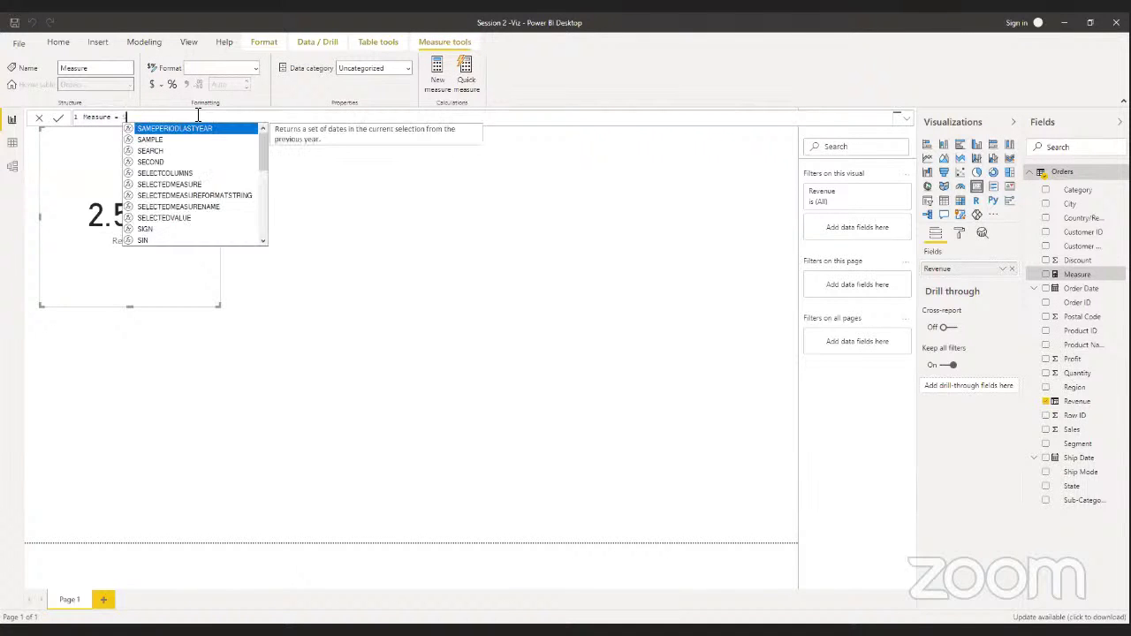
{"action": "type", "text": "O"}
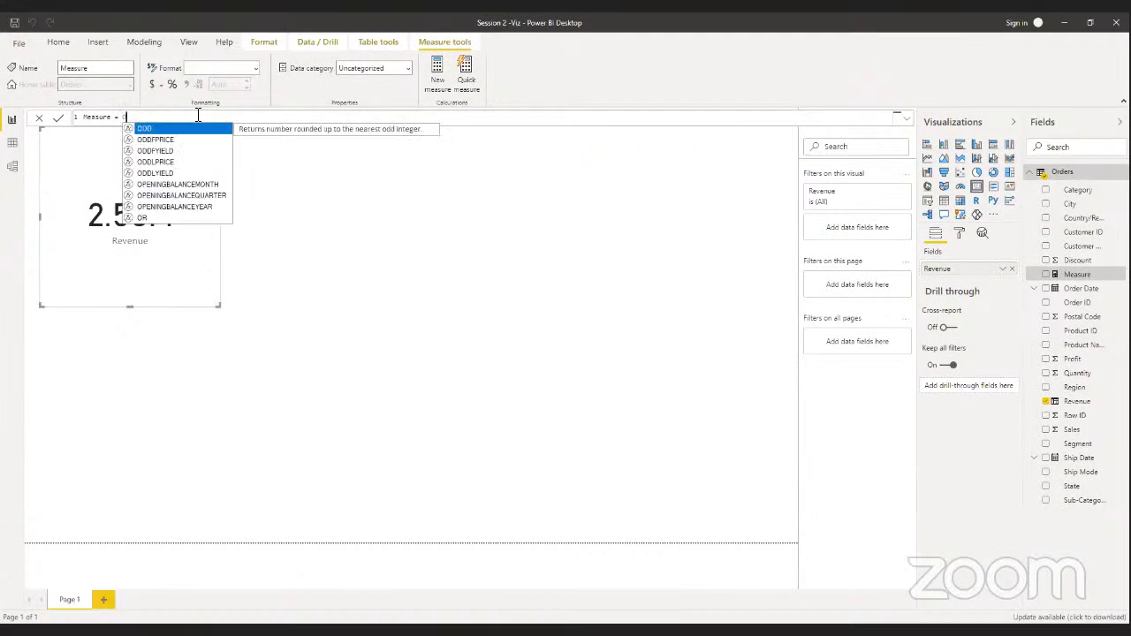
{"action": "type", "text": "RDE"}
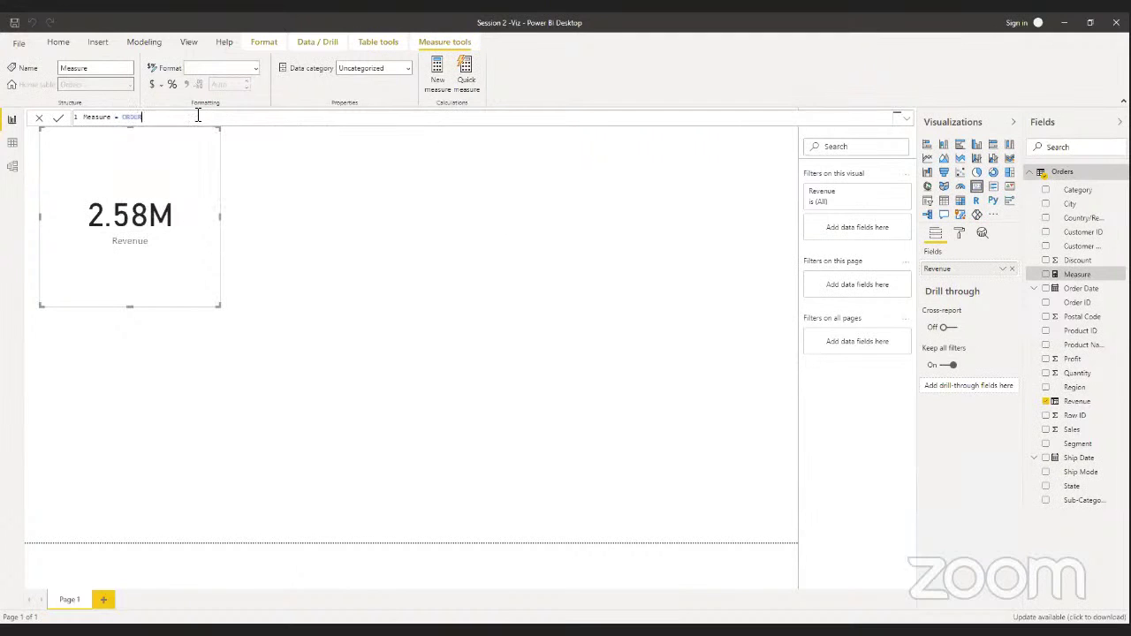
{"action": "type", "text": "R"}
{"action": "type", "text": "S"}
{"action": "type", "text": "."}
{"action": "key", "text": "BackSpace"}
{"action": "type", "text": "["}
{"action": "key", "text": "BackSpace"}
{"action": "key", "text": "BackSpace"}
{"action": "key", "text": "BackSpace"}
{"action": "key", "text": "BackSpace"}
{"action": "key", "text": "BackSpace"}
{"action": "key", "text": "BackSpace"}
{"action": "key", "text": "BackSpace"}
{"action": "key", "text": "BackSpace"}
Define the new measure's formula as Sum(Orders[Revenue])
{"action": "type", "text": "S"}
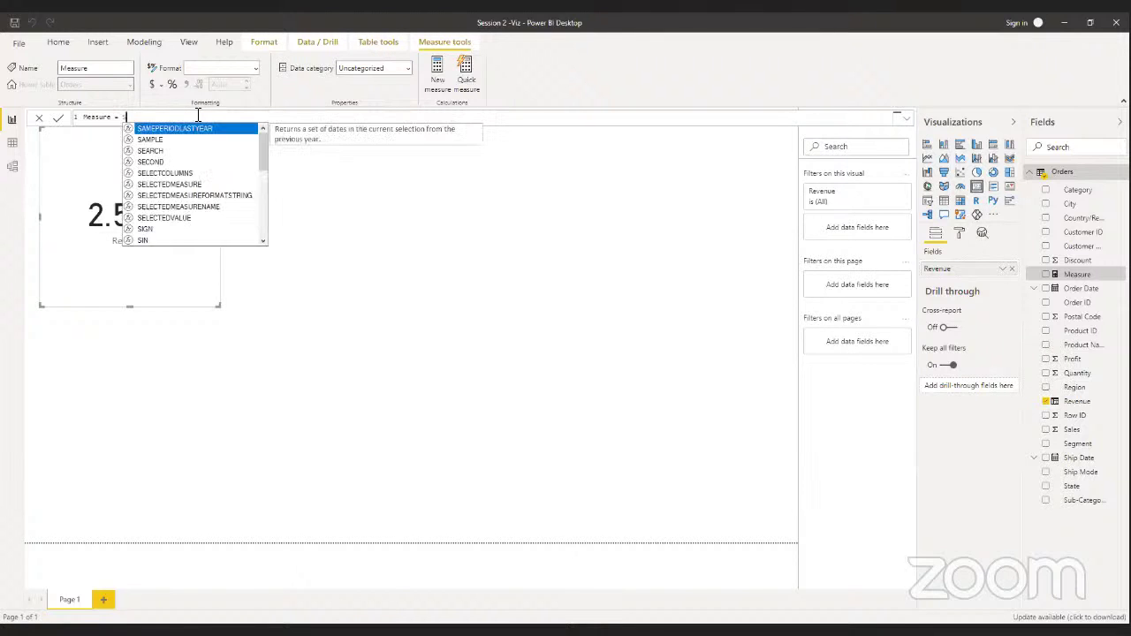
{"action": "type", "text": "UM("}
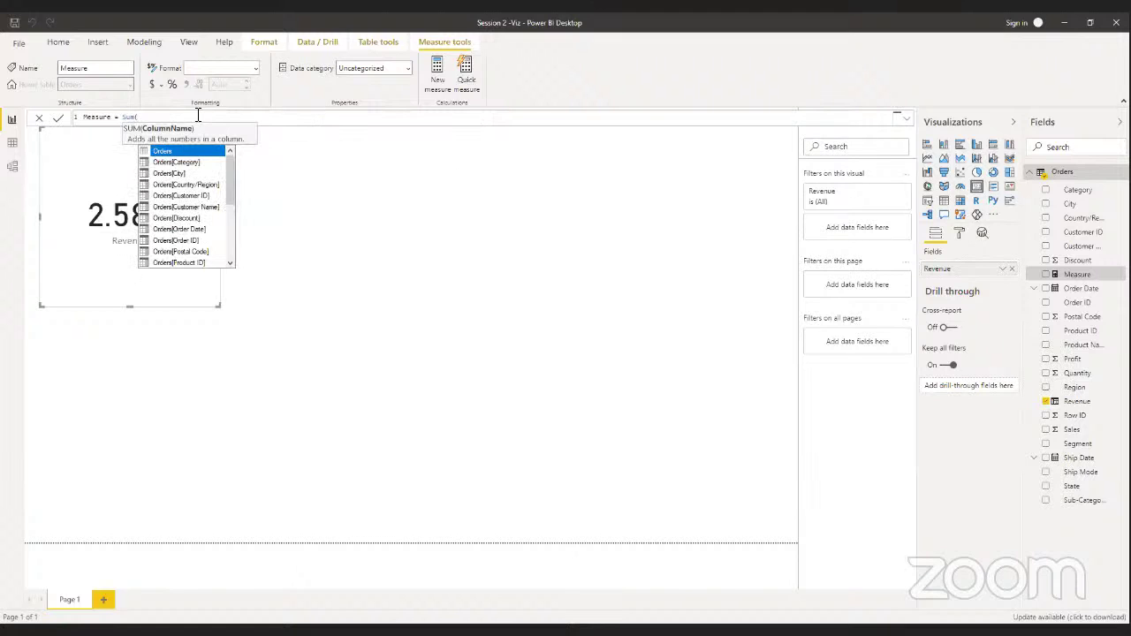
{"action": "type", "text": "R"}
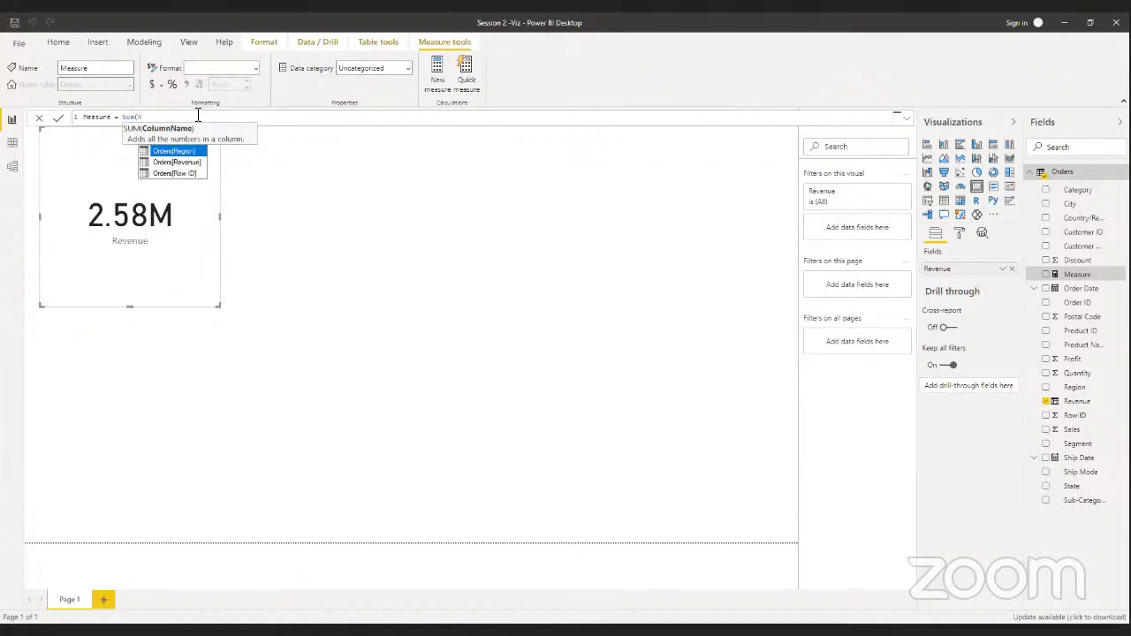
{"action": "double_click", "coordinate": [185, 163]}
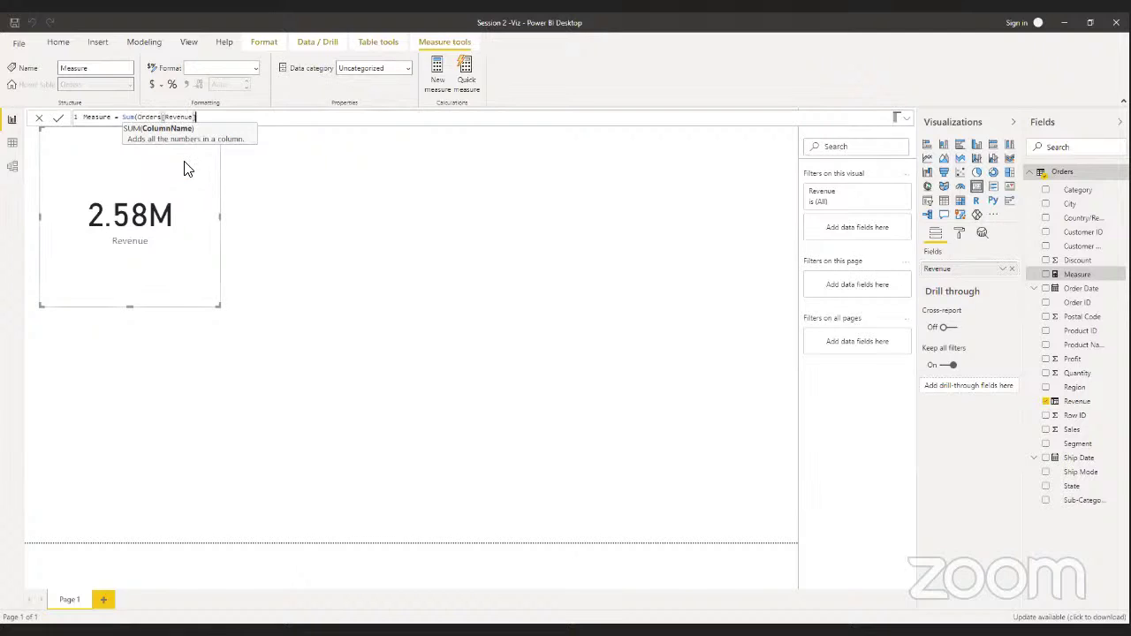
{"action": "type", "text": ")"}
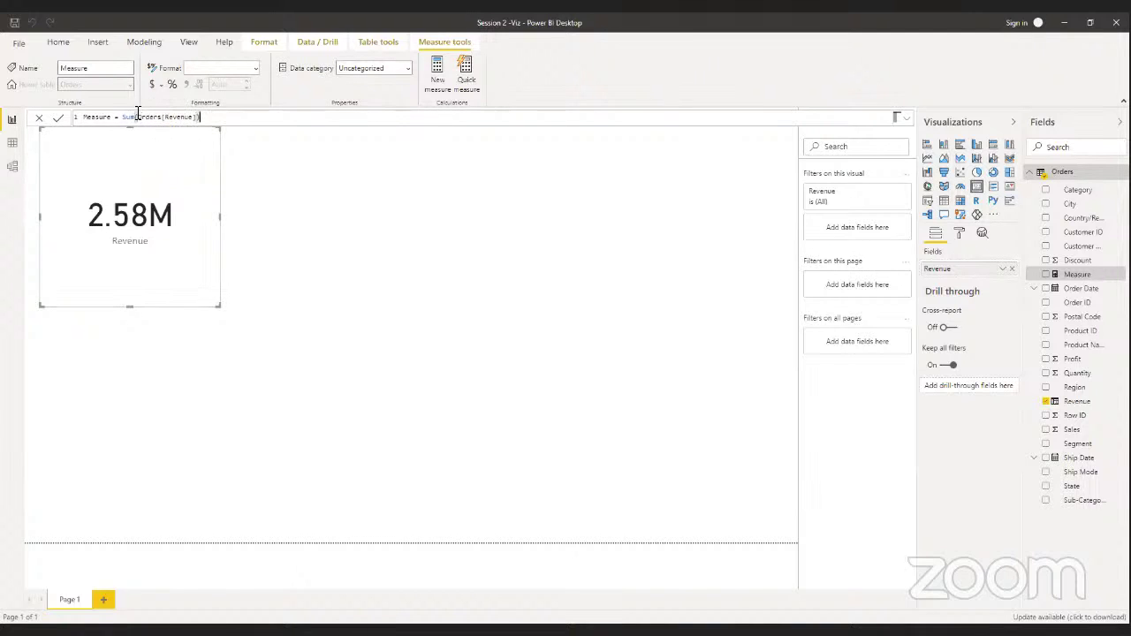
Name the measure Revenue Measure within its formula and commit it
{"action": "left_click_drag", "start_coordinate": [109, 117], "coordinate": [75, 119]}
{"action": "left_click", "coordinate": [89, 119]}
{"action": "type", "text": "Revenue"}
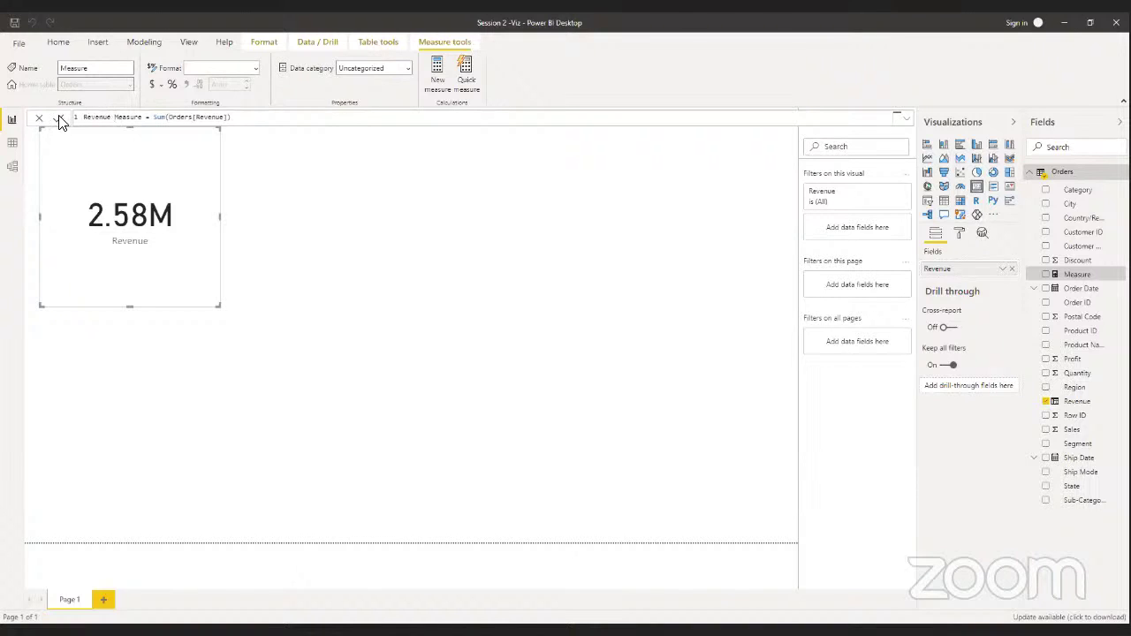
{"action": "left_click", "coordinate": [59, 120]}
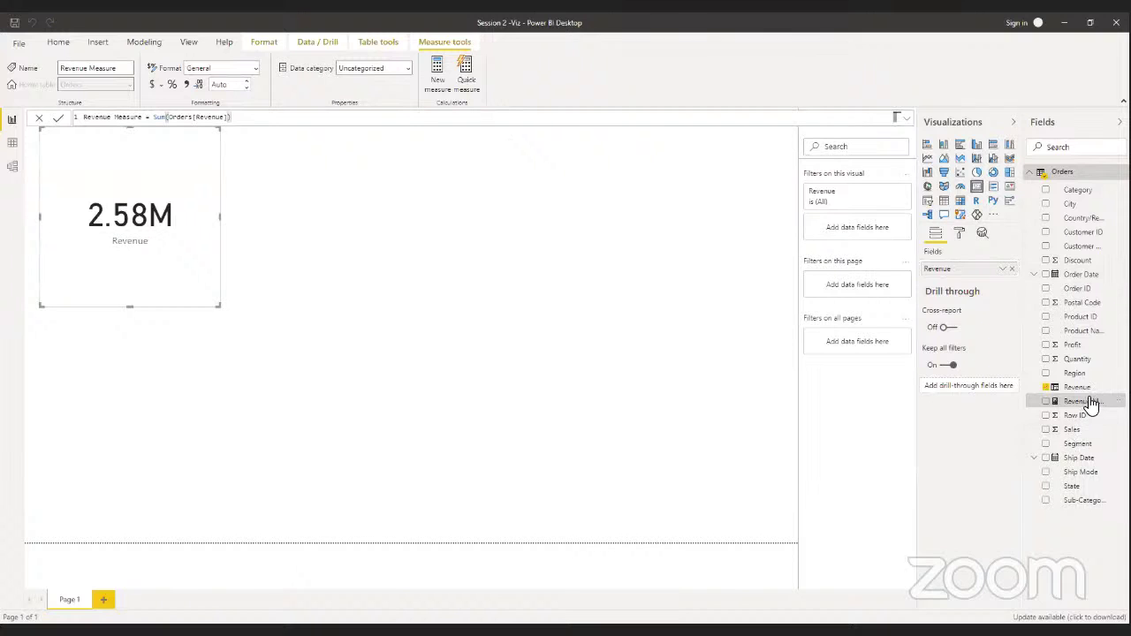
Place Revenue Measure on the canvas beside the Revenue card and show it as a card
{"action": "left_click_drag", "start_coordinate": [1092, 402], "coordinate": [462, 217]}
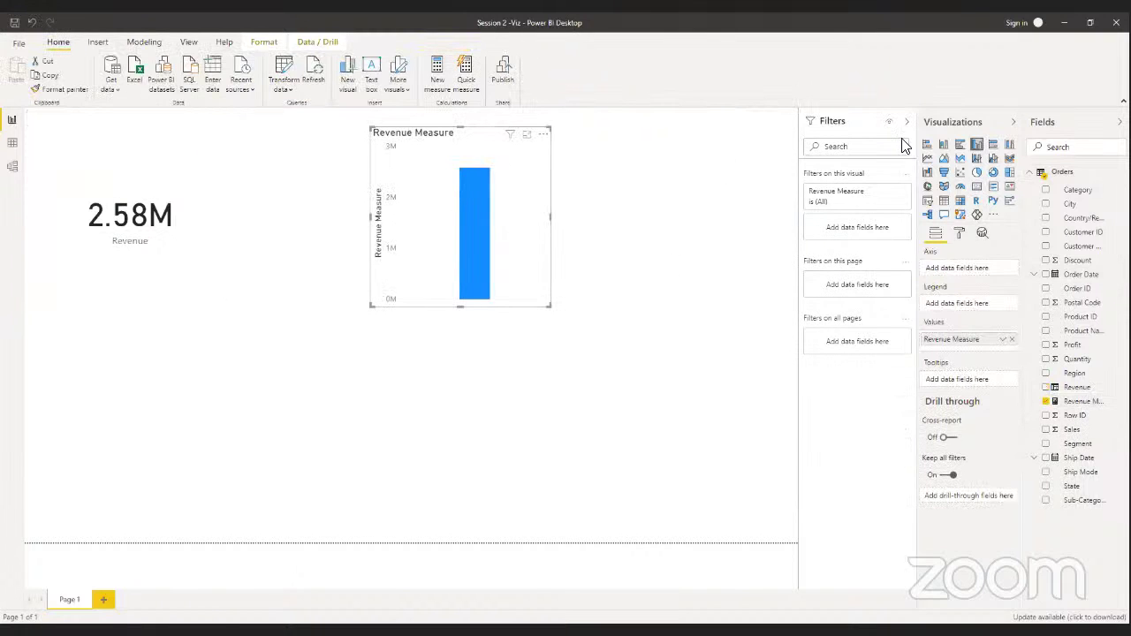
{"action": "left_click", "coordinate": [977, 185]}
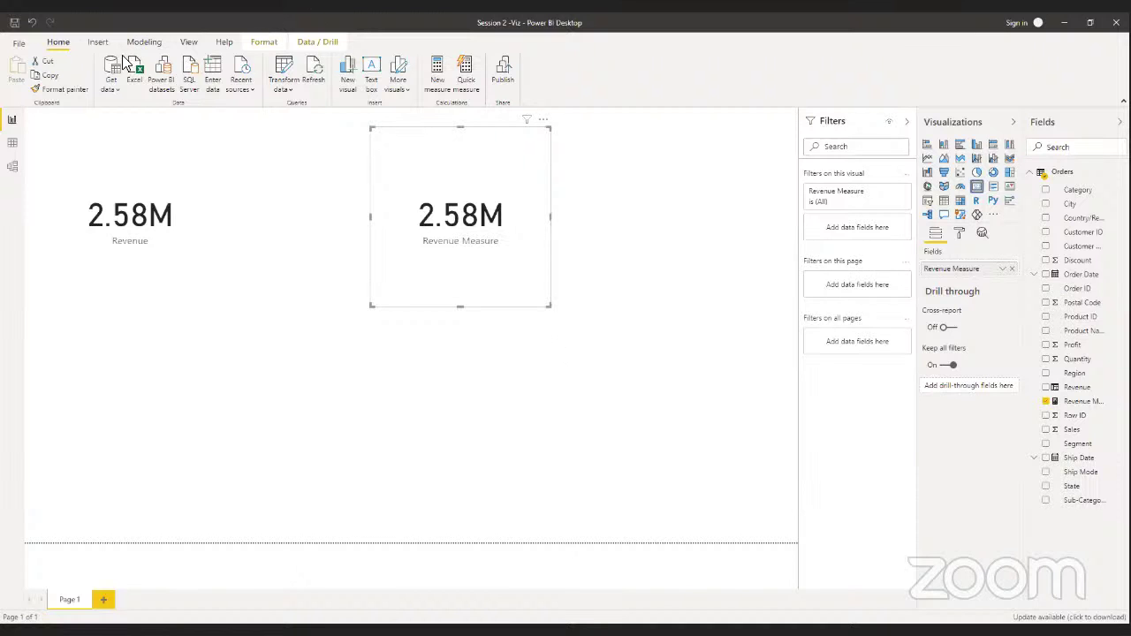
Examine the Revenue column's rows in the Orders table, and compare the formulas of Revenue and Revenue Measure from the report canvas
{"action": "left_click", "coordinate": [12, 149]}
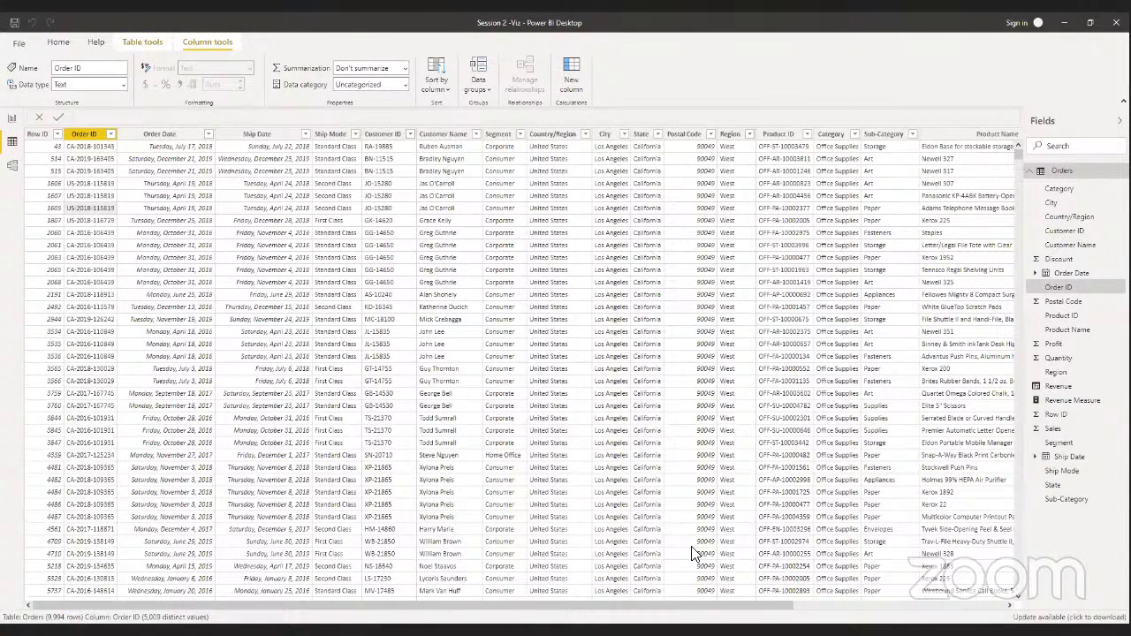
{"action": "left_click_drag", "start_coordinate": [700, 606], "coordinate": [846, 606]}
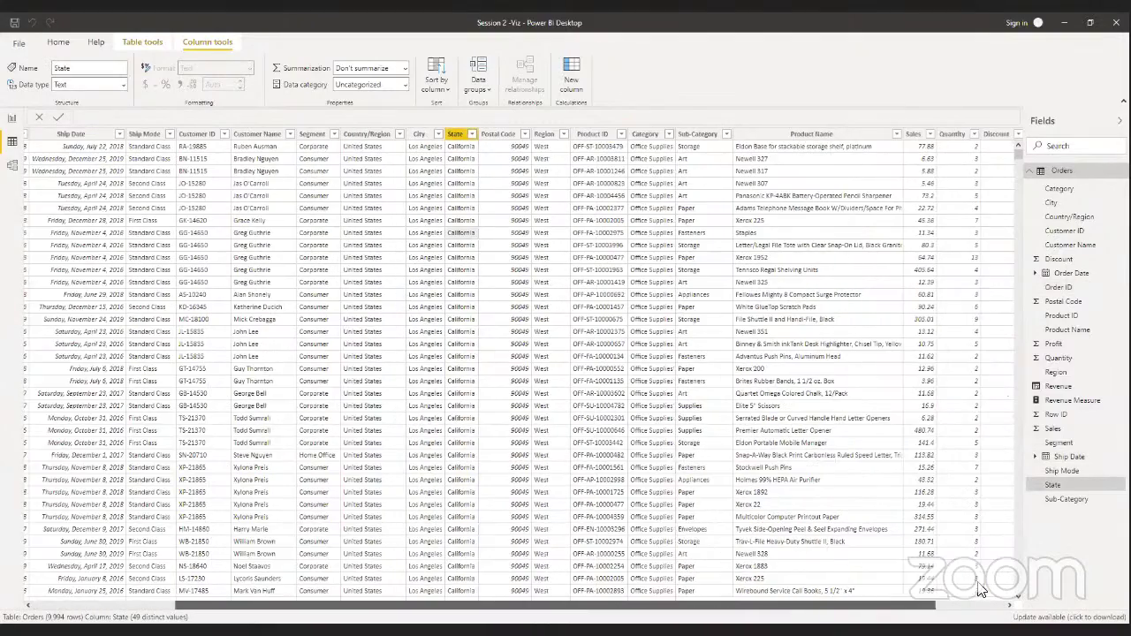
{"action": "left_click_drag", "start_coordinate": [981, 591], "coordinate": [983, 205]}
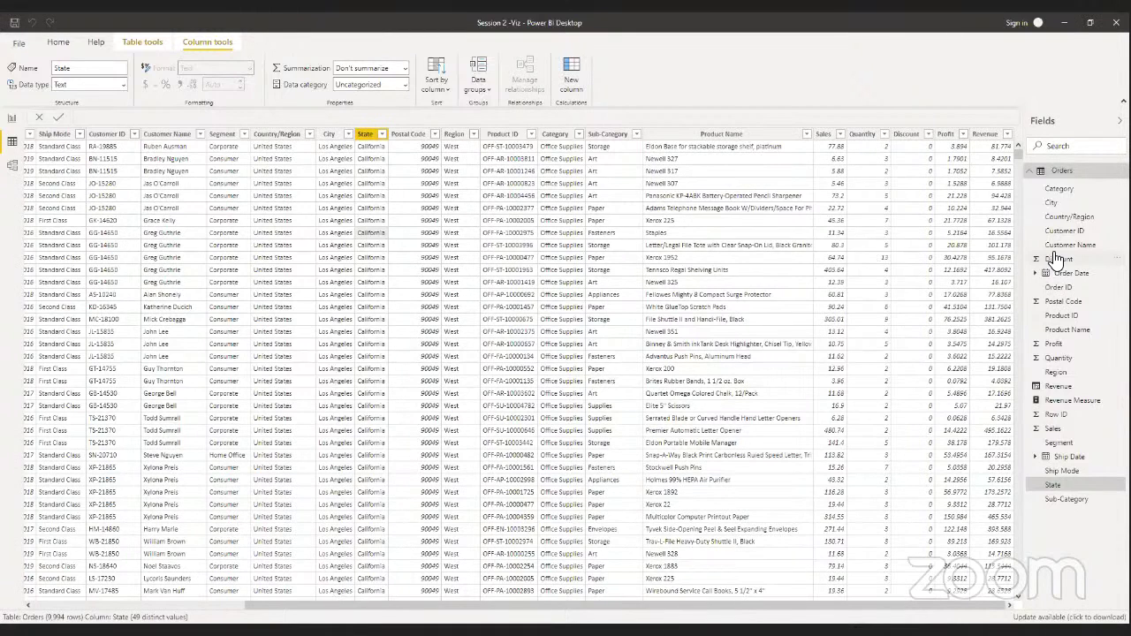
{"action": "left_click", "coordinate": [11, 118]}
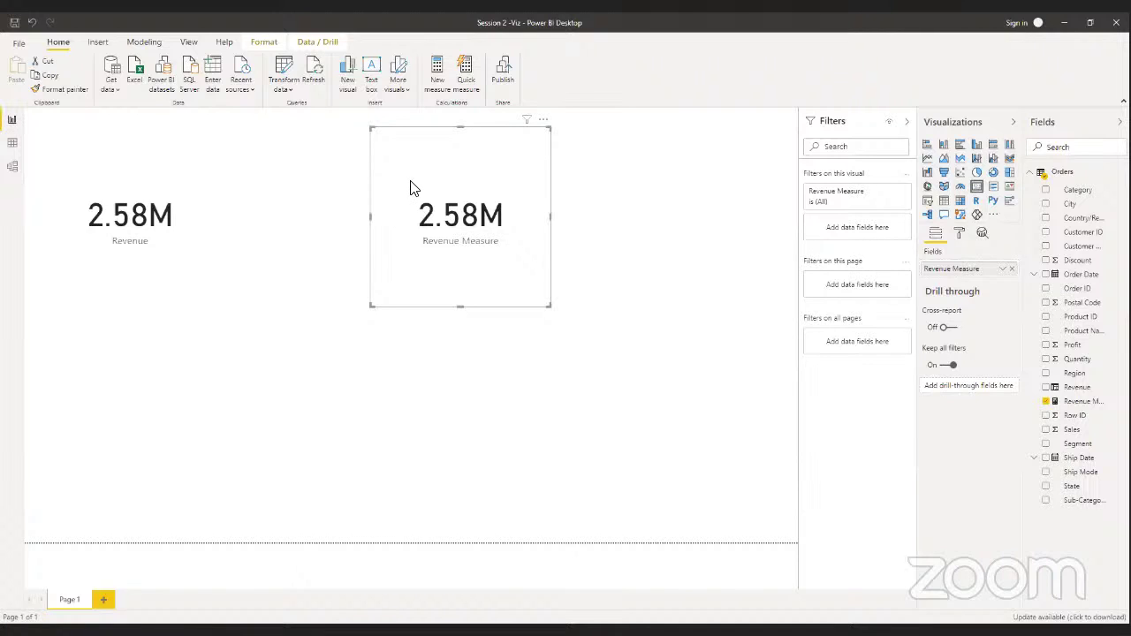
{"action": "left_click", "coordinate": [1100, 390]}
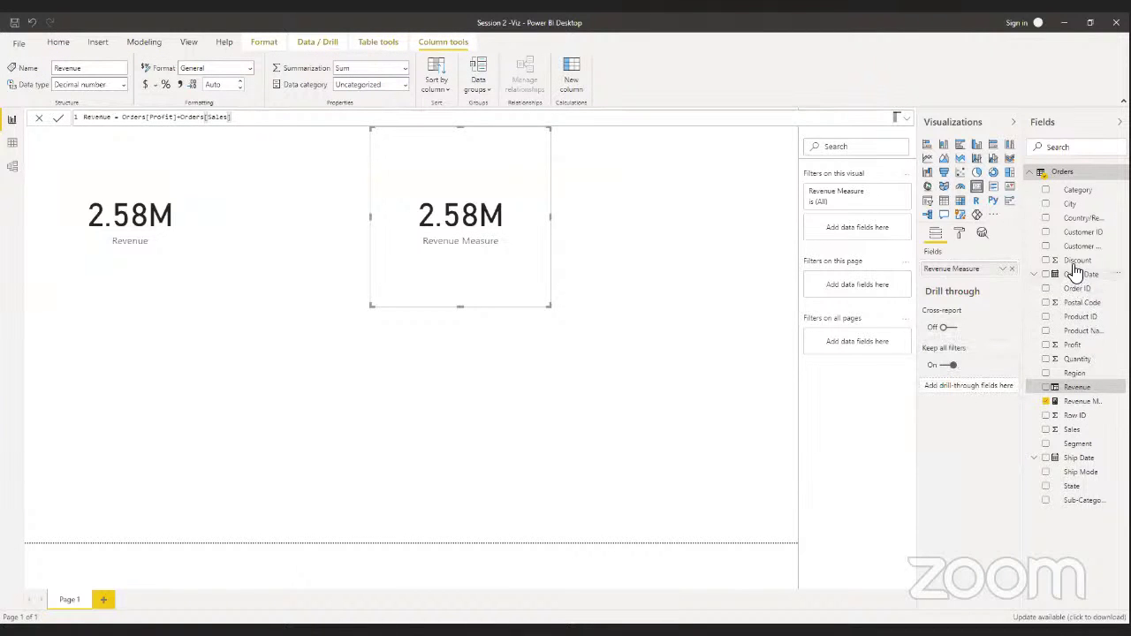
{"action": "left_click", "coordinate": [1075, 404]}
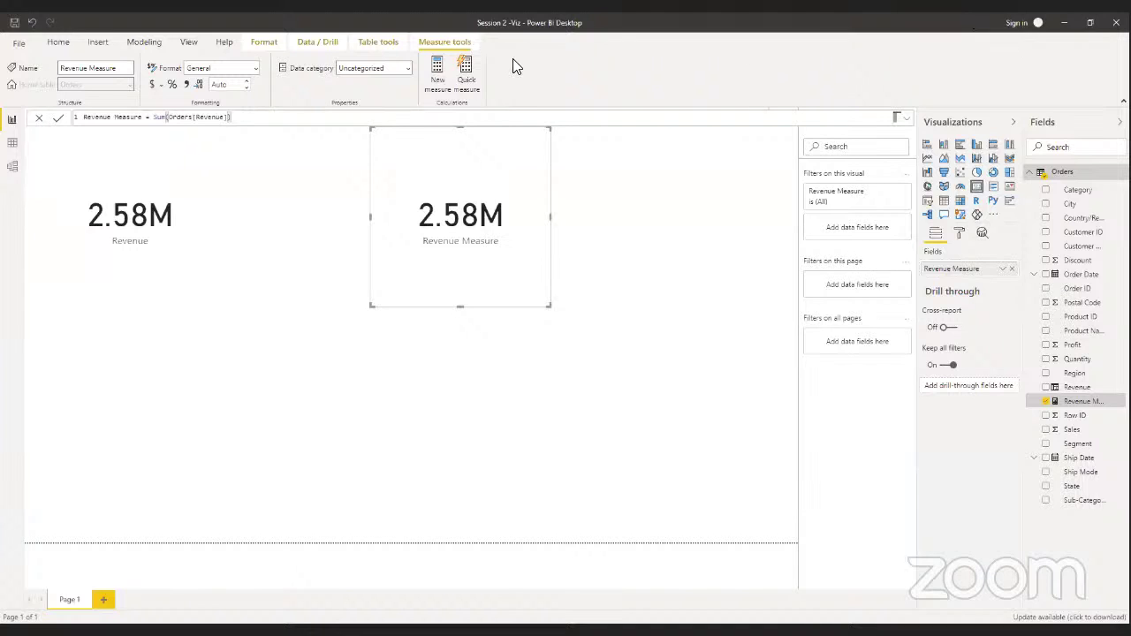
{"action": "left_click", "coordinate": [181, 118]}
{"action": "type", "text": "ders[Re"}
{"action": "key", "text": "BackSpace"}
{"action": "key", "text": "BackSpace"}
{"action": "key", "text": "BackSpace"}
{"action": "key", "text": "BackSpace"}
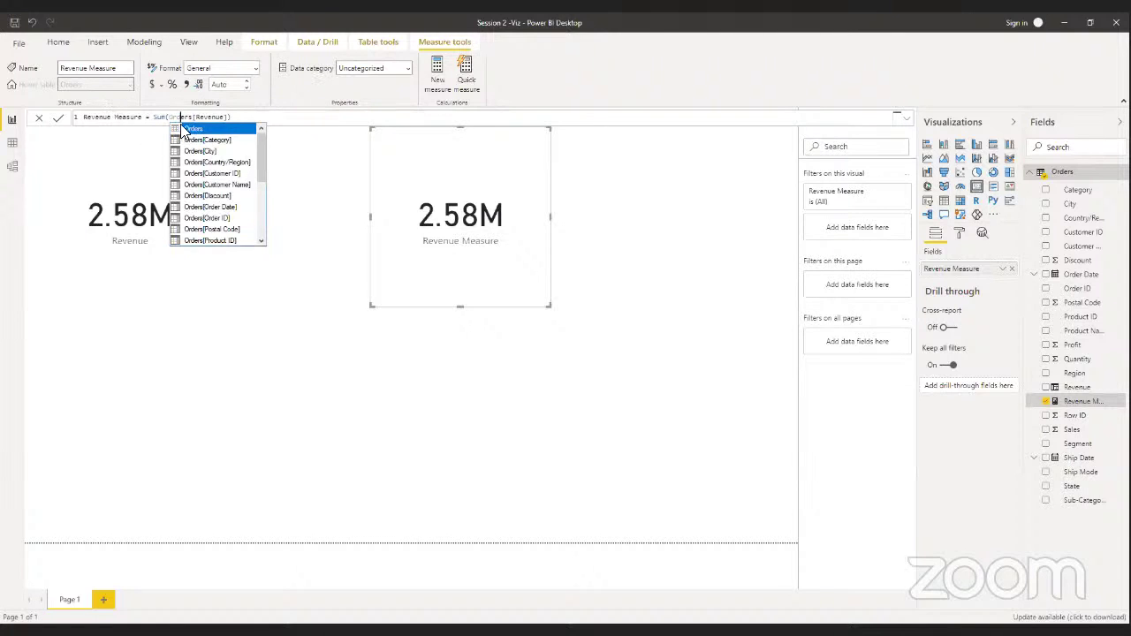
Rewrite the Revenue Measure formula as Sum(Orders[Profit]+Orders[Sales])
{"action": "left_click_drag", "start_coordinate": [225, 117], "coordinate": [200, 124]}
{"action": "type", "text": "Pr"}
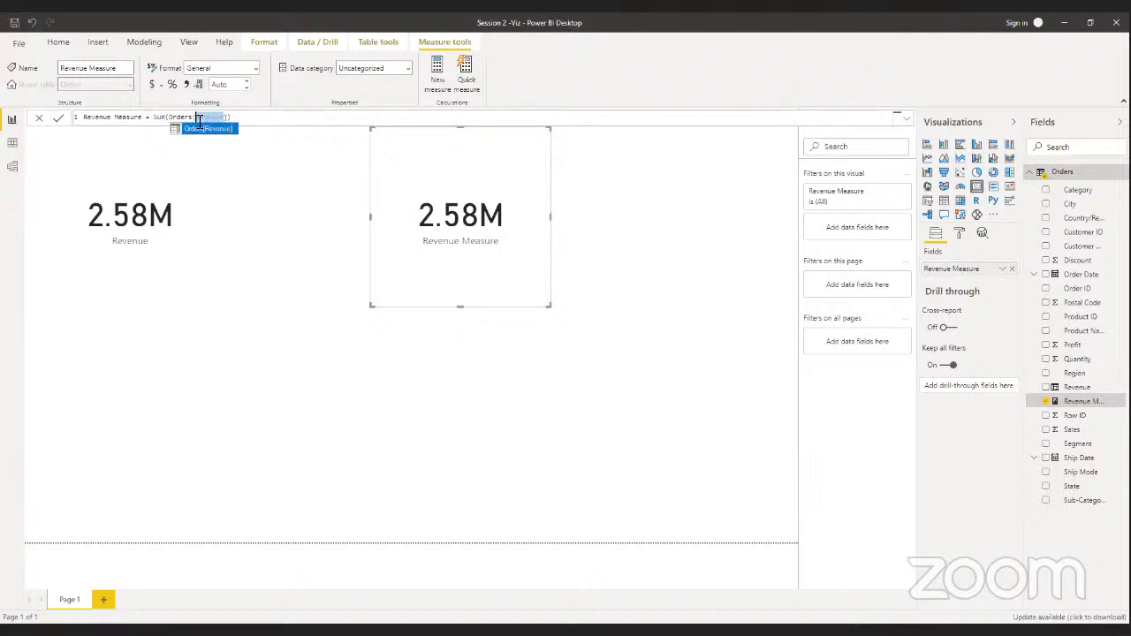
{"action": "type", "text": "of"}
{"action": "key", "text": "Tab"}
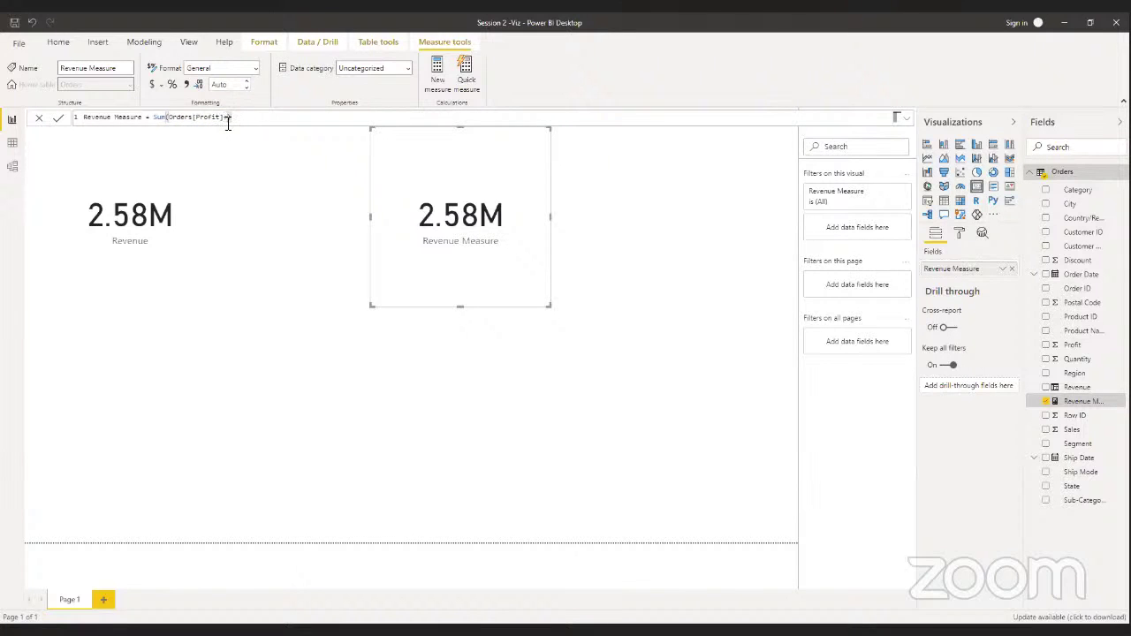
{"action": "type", "text": "*100"}
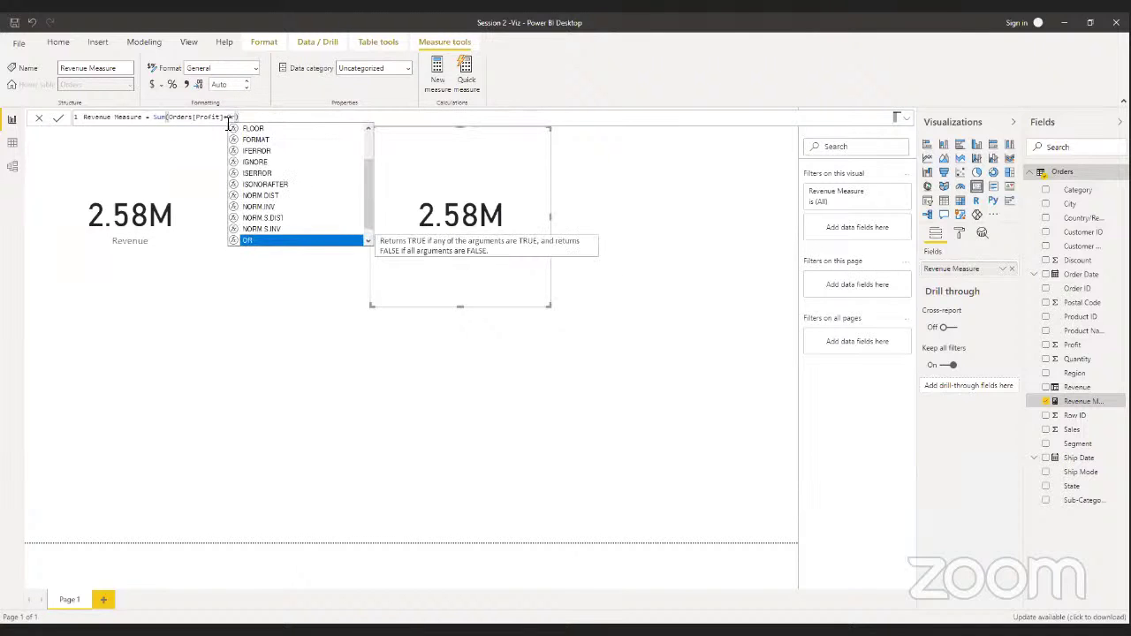
{"action": "type", "text": "r"}
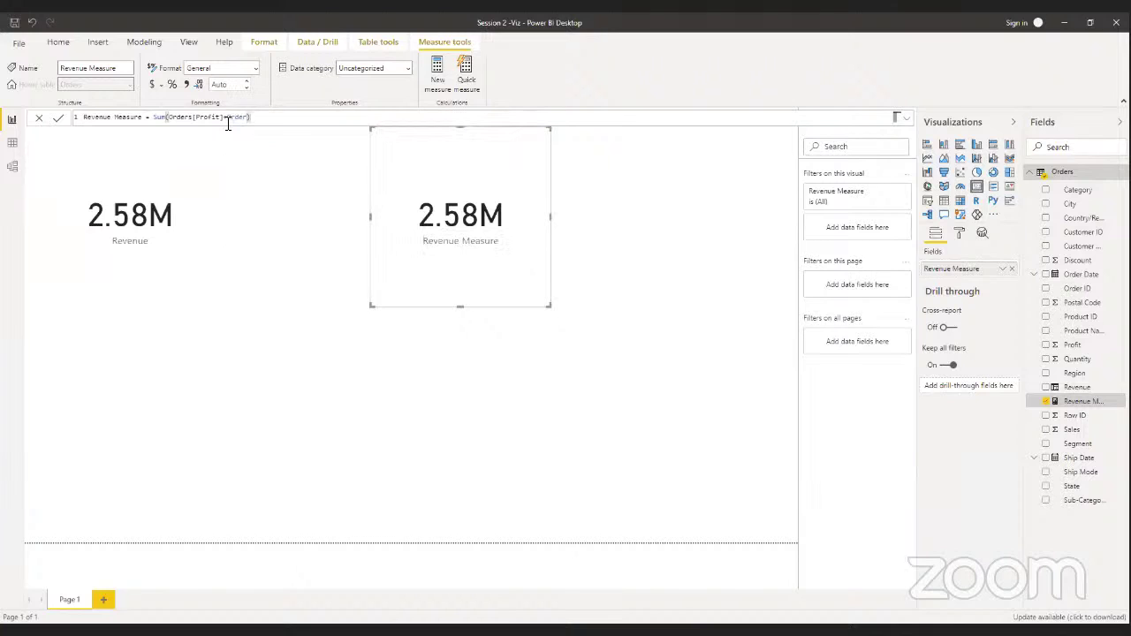
{"action": "type", "text": "s"}
{"action": "type", "text": "("}
{"action": "type", "text": "Sales]"}
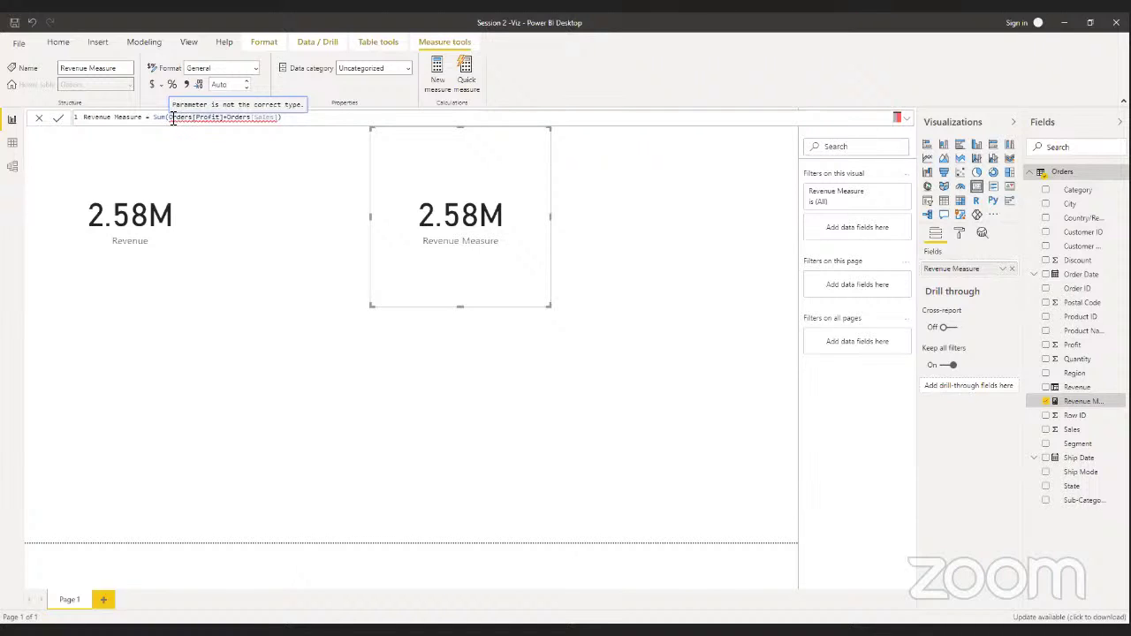
Change the measure's function to Sumx with Orders as its table argument, giving Sumx(Orders,Orders[Profit]+Orders[Sales]), and commit the formula
{"action": "left_click", "coordinate": [169, 120]}
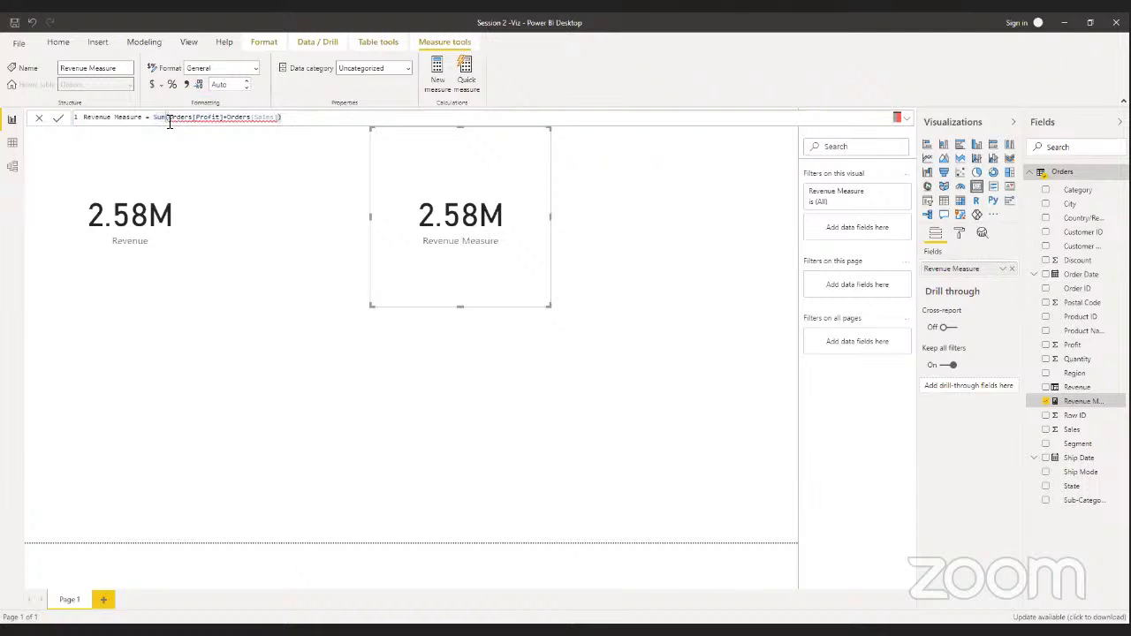
{"action": "type", "text": "x"}
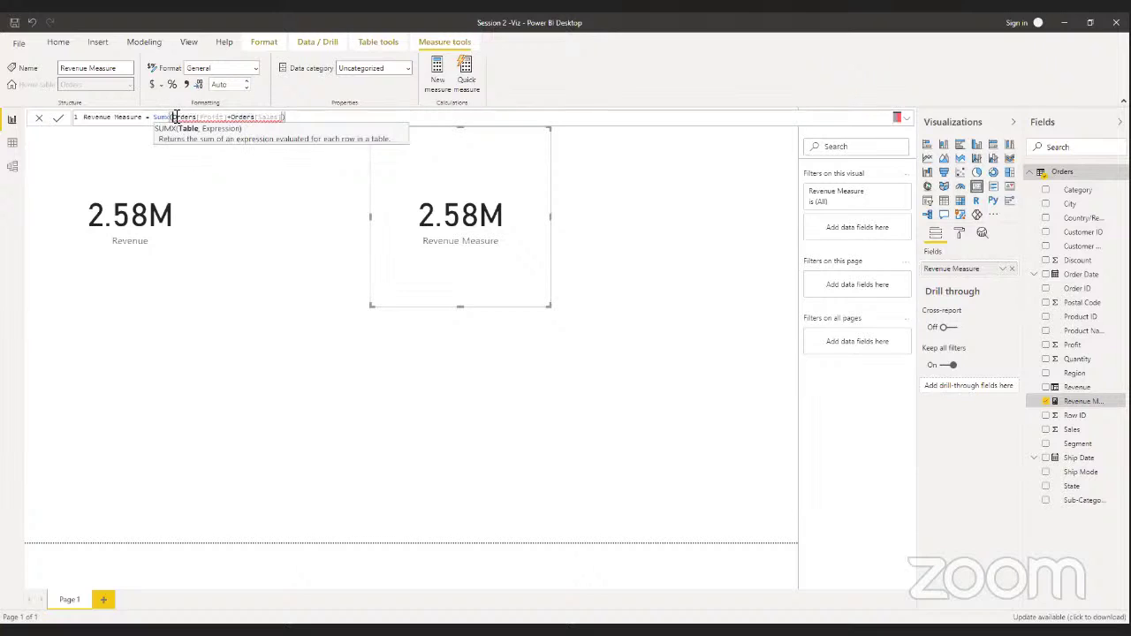
{"action": "type", "text": "X("}
{"action": "type", "text": "Orders"}
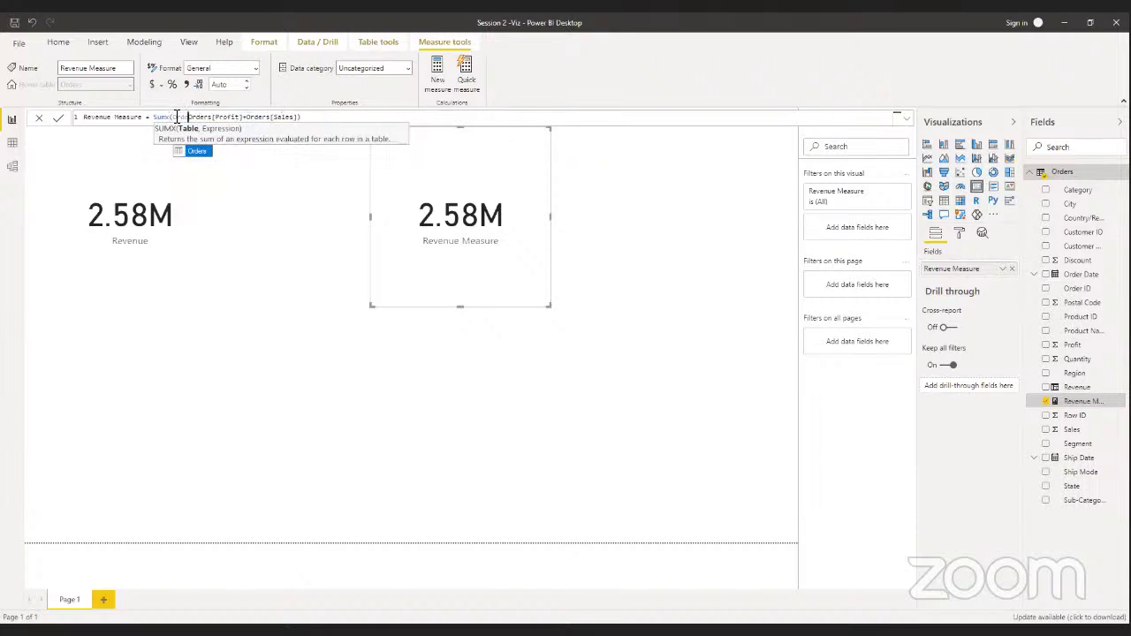
{"action": "type", "text": ","}
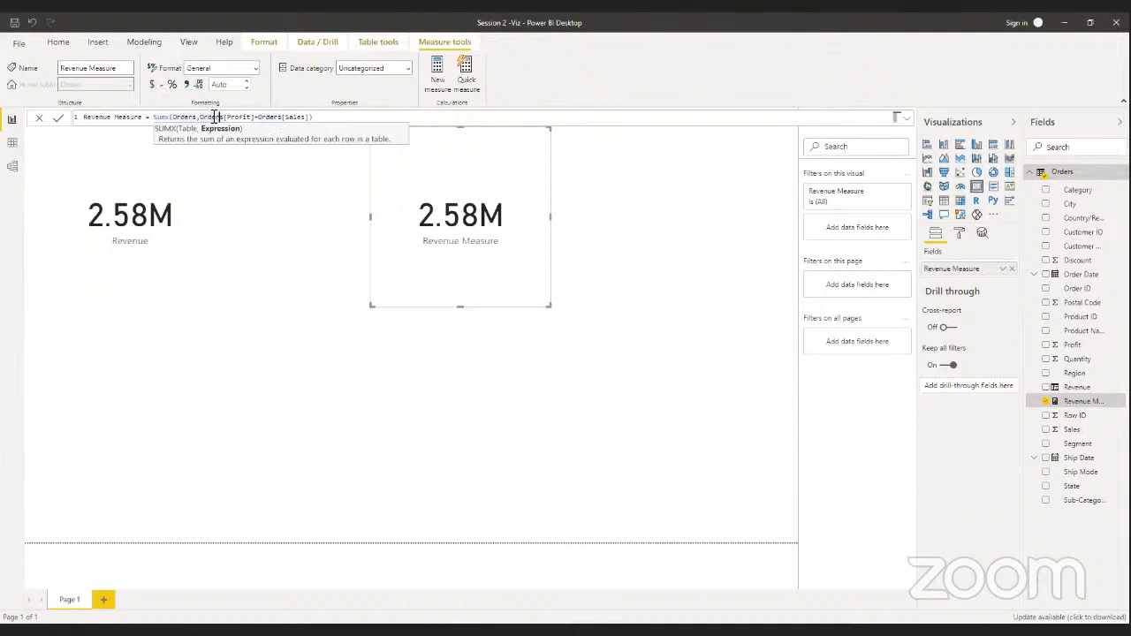
{"action": "left_click", "coordinate": [57, 120]}
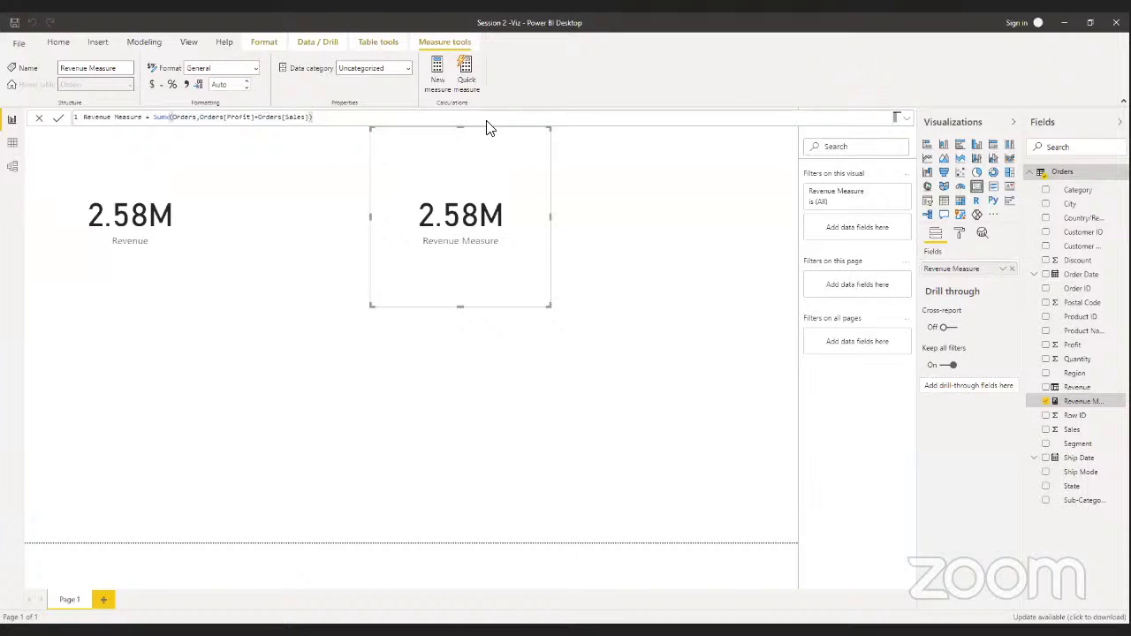
{"action": "left_click", "coordinate": [420, 399]}
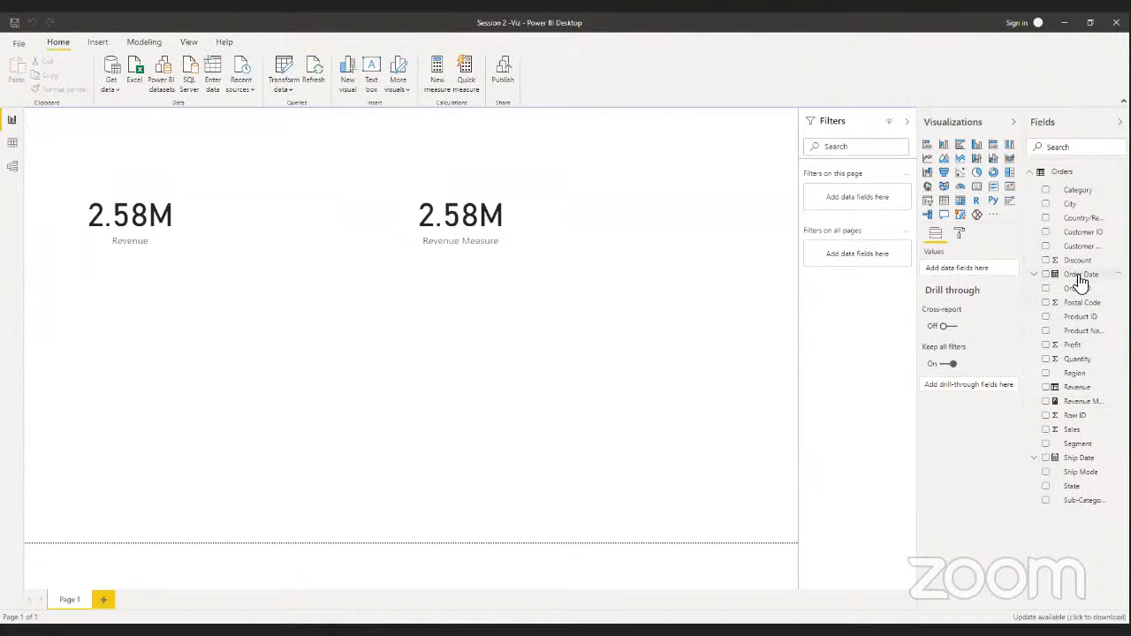
{"action": "left_click", "coordinate": [1084, 403]}
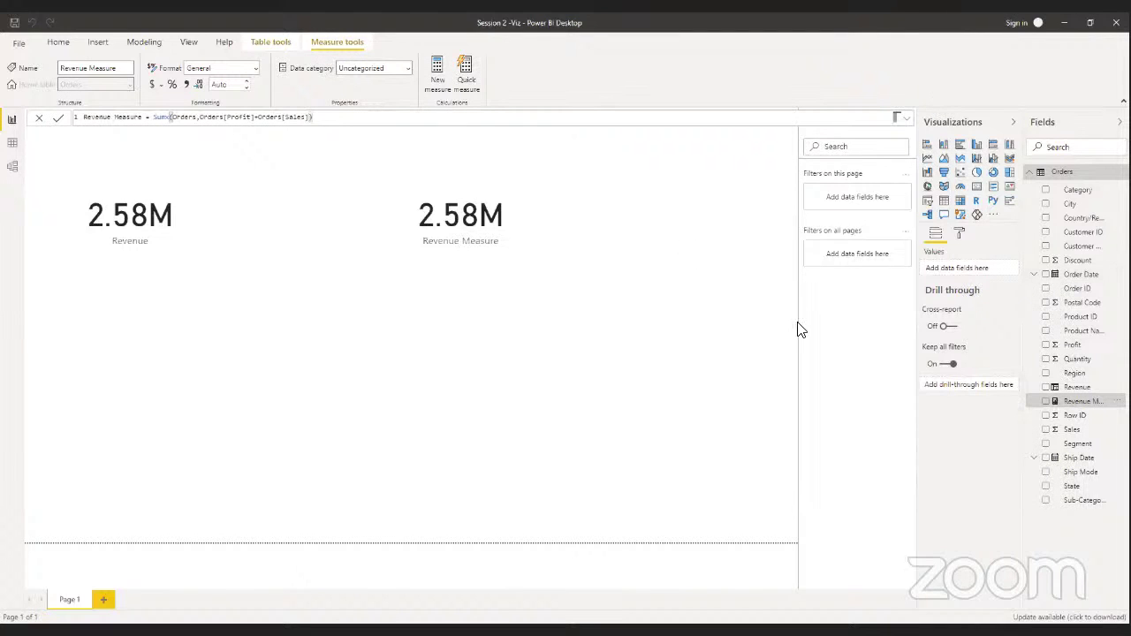
Remove the Revenue Measure card and the Revenue card from the report page
{"action": "left_click", "coordinate": [512, 236]}
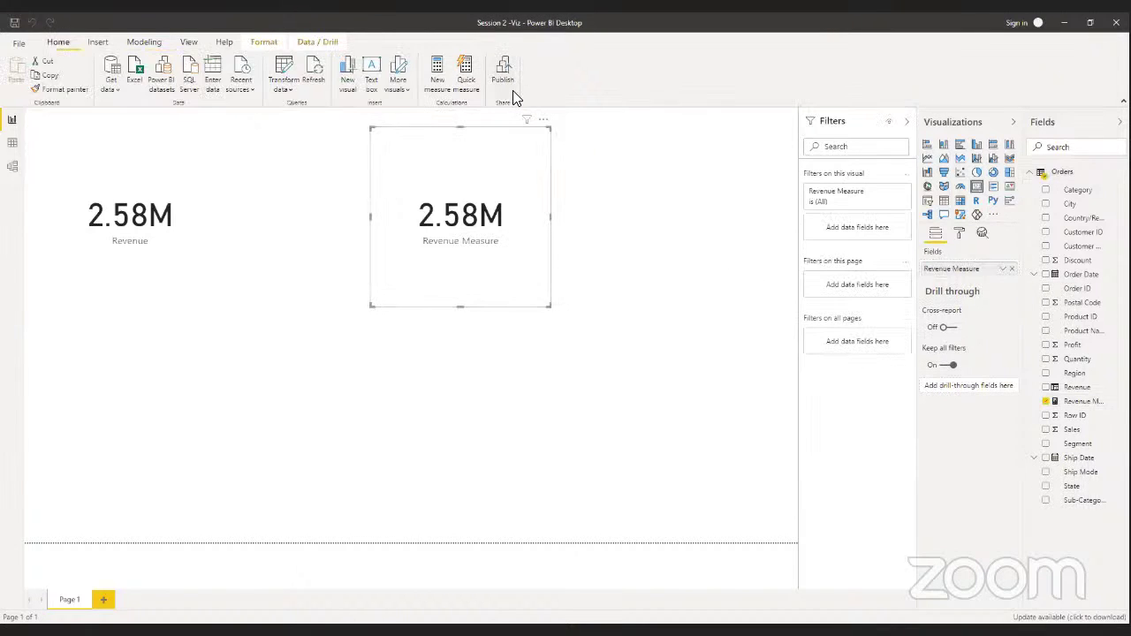
{"action": "left_click_drag", "start_coordinate": [819, 196], "coordinate": [939, 318]}
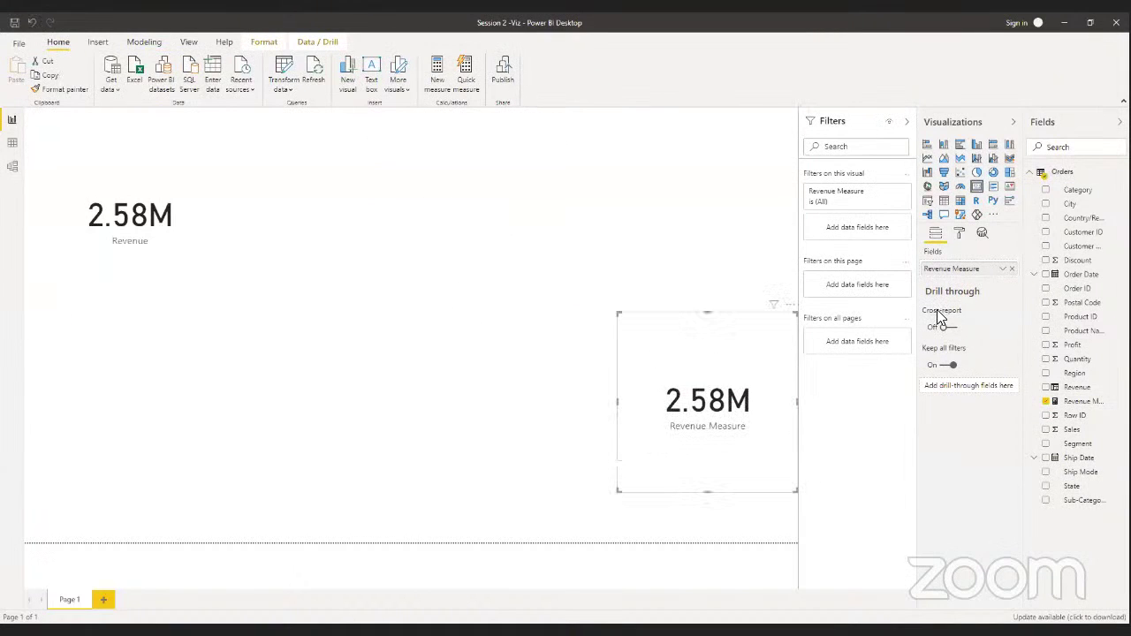
{"action": "left_click", "coordinate": [791, 306]}
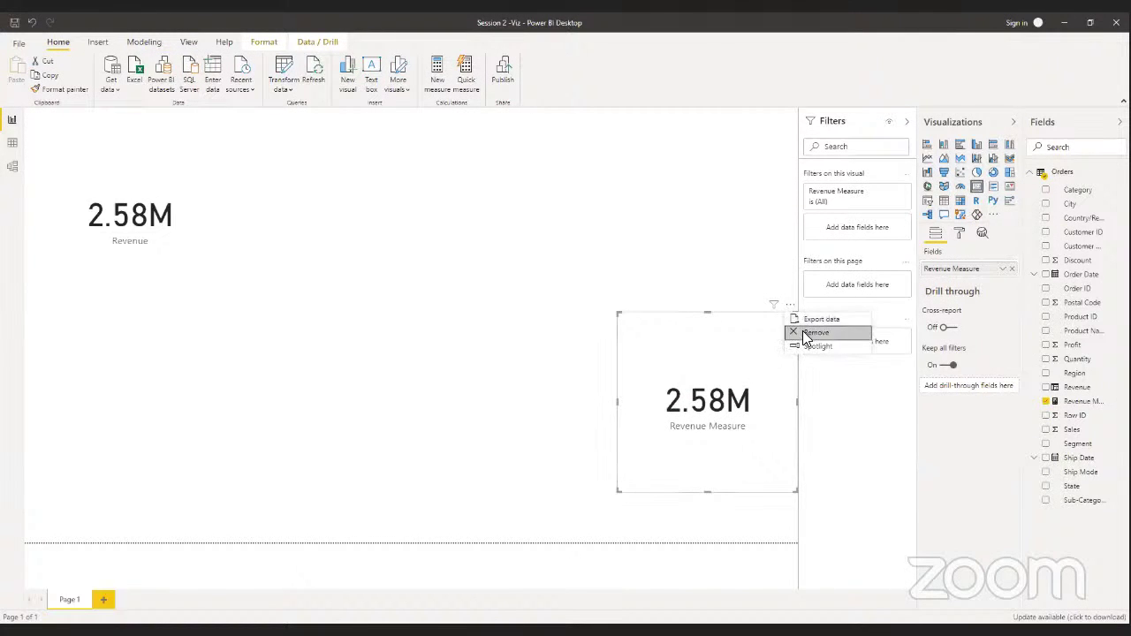
{"action": "key", "text": "Delete"}
{"action": "left_click", "coordinate": [207, 177]}
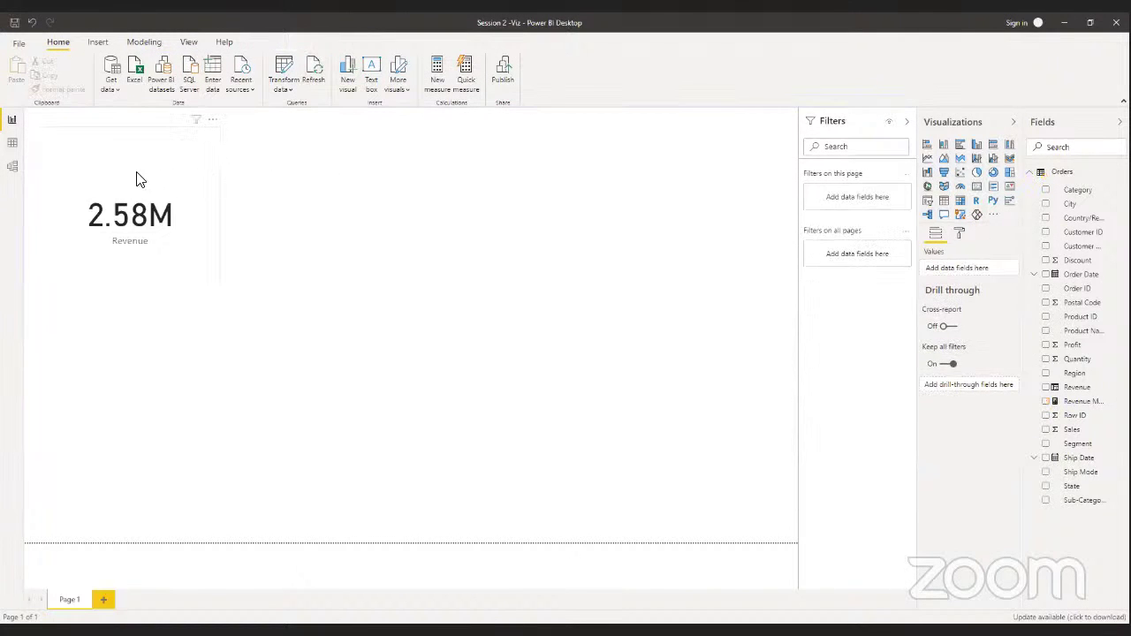
{"action": "left_click", "coordinate": [213, 119]}
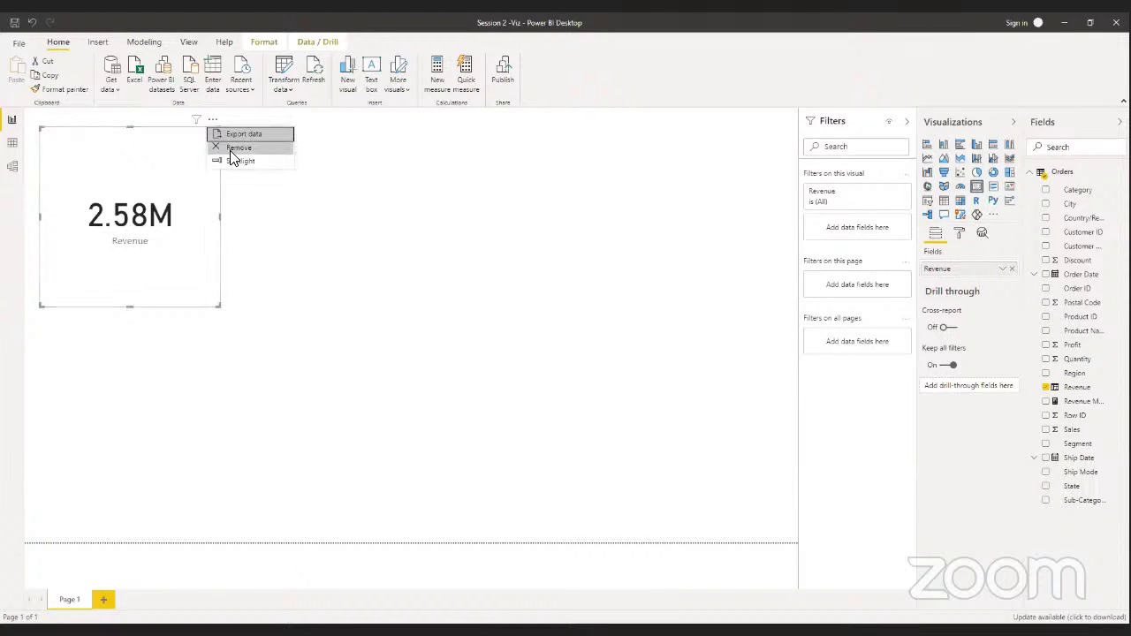
{"action": "left_click", "coordinate": [231, 148]}
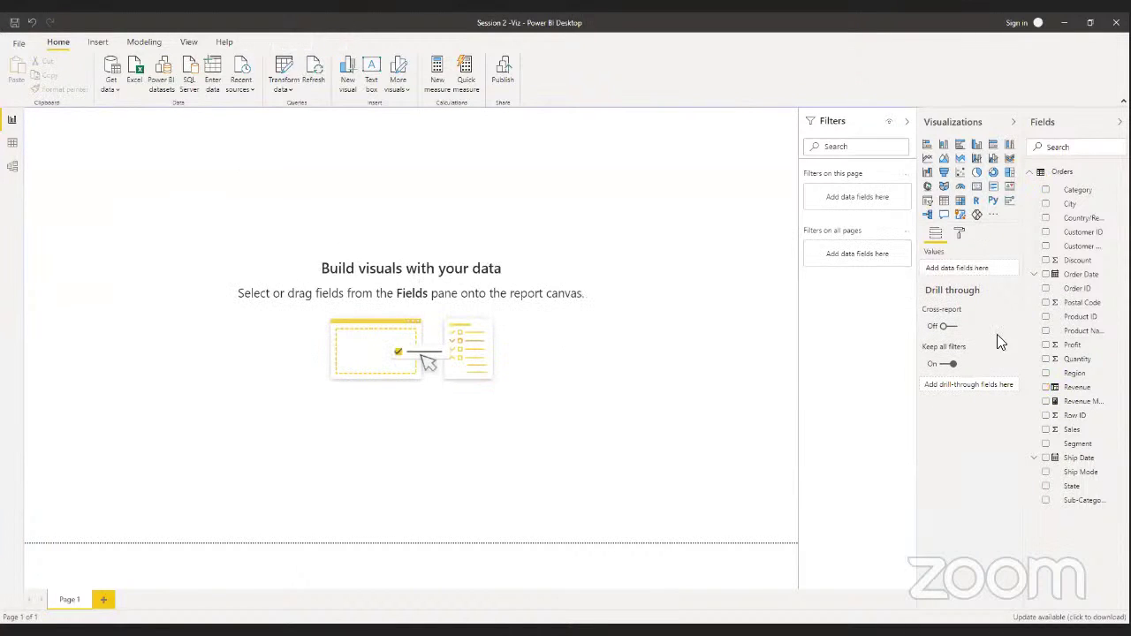
Add an empty stacked bar chart to the page and expand the date hierarchies of Order Date and Ship Date
{"action": "left_click", "coordinate": [925, 146]}
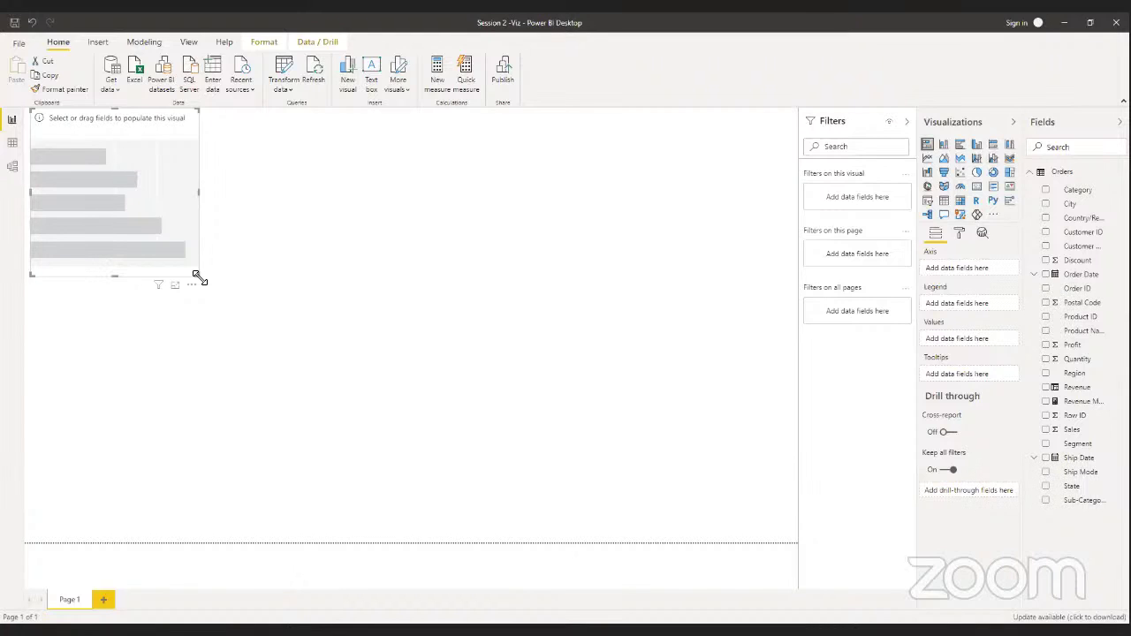
{"action": "left_click", "coordinate": [1085, 279]}
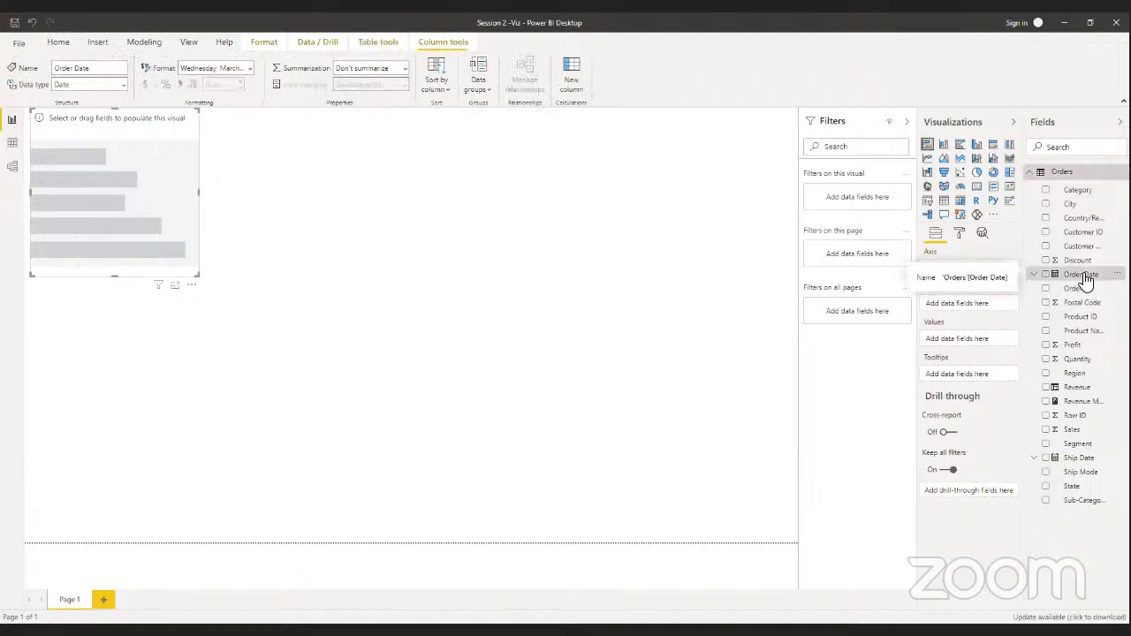
{"action": "left_click", "coordinate": [1073, 460]}
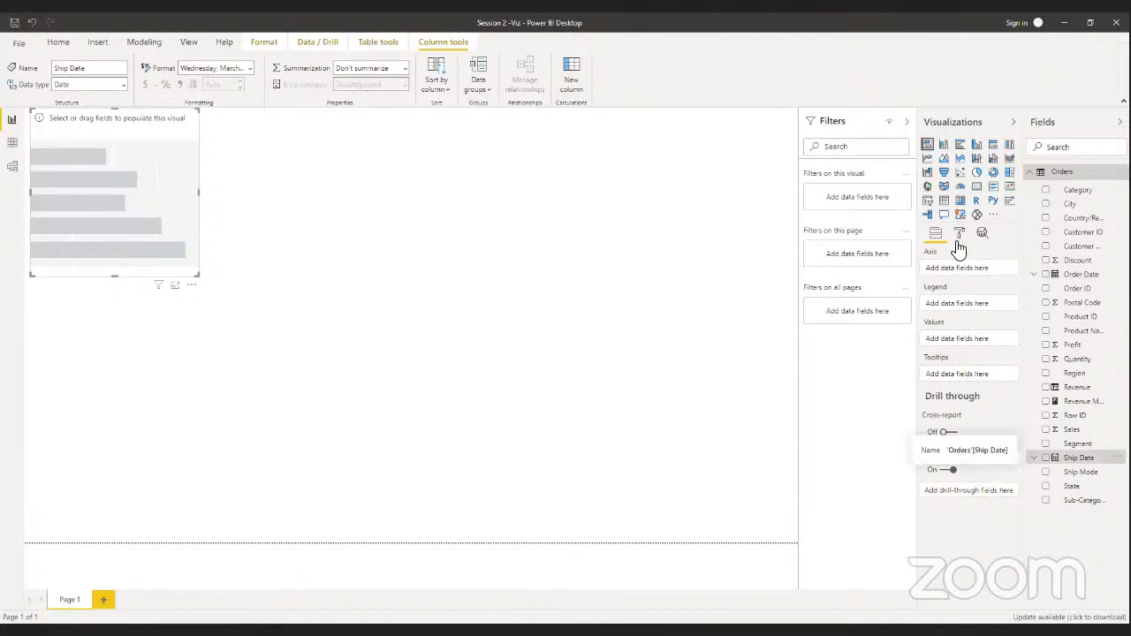
{"action": "left_click", "coordinate": [1031, 276]}
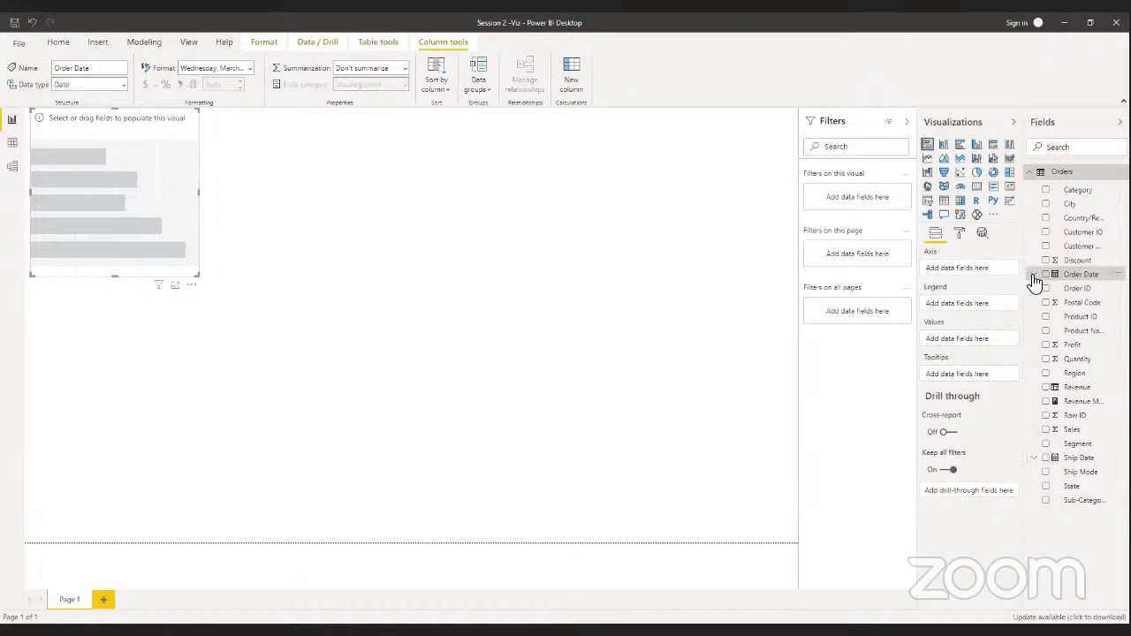
{"action": "left_click", "coordinate": [1033, 275]}
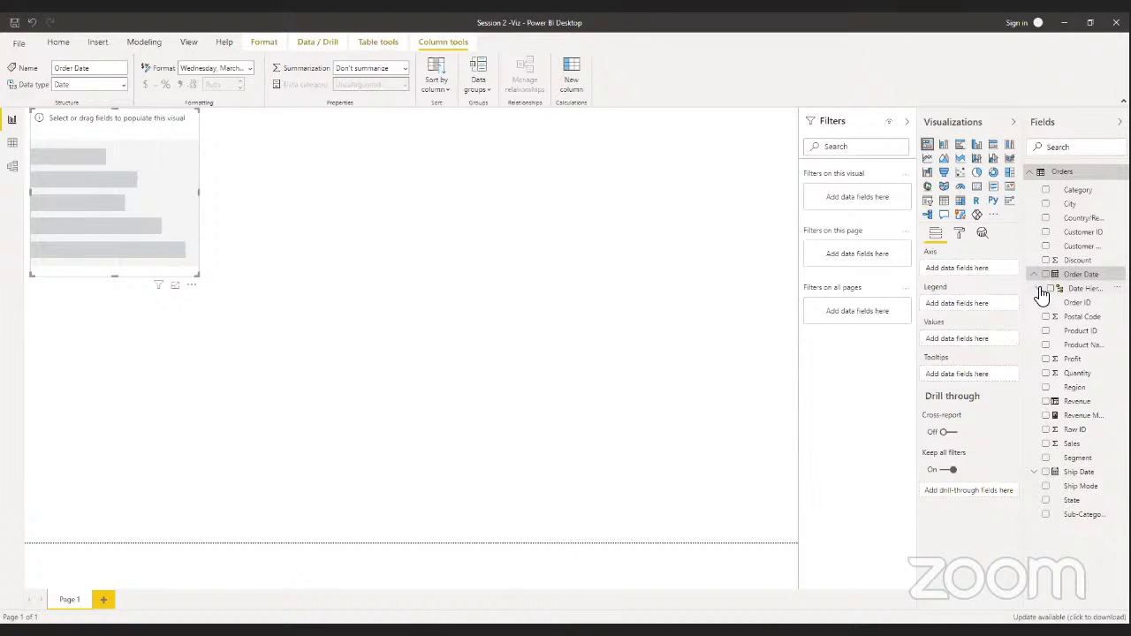
{"action": "left_click", "coordinate": [1043, 290]}
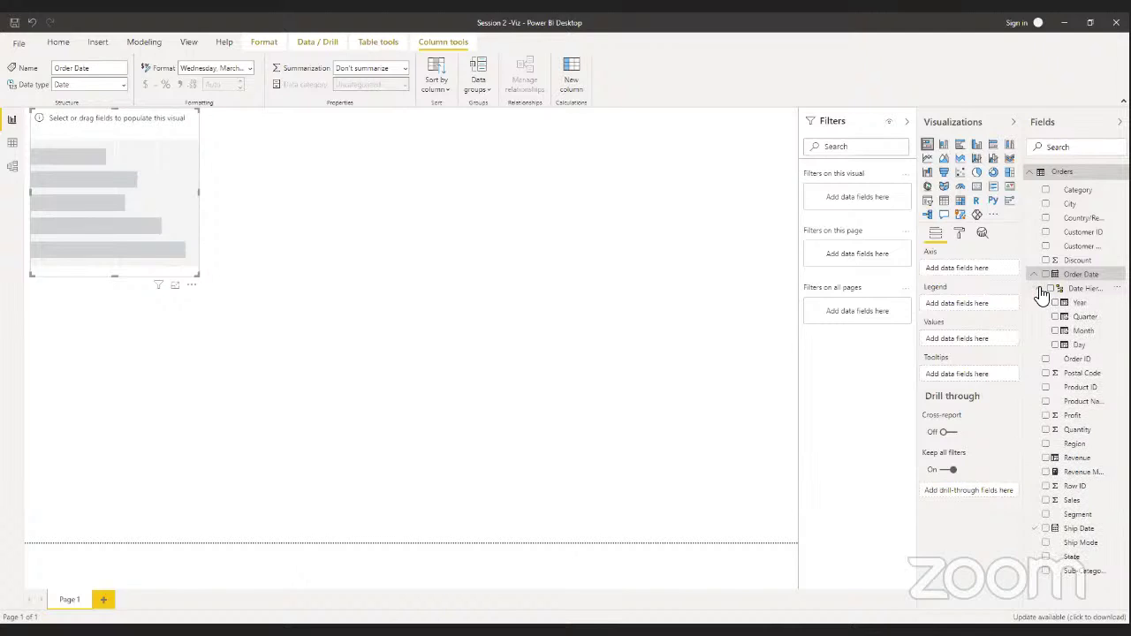
{"action": "left_click", "coordinate": [1034, 530]}
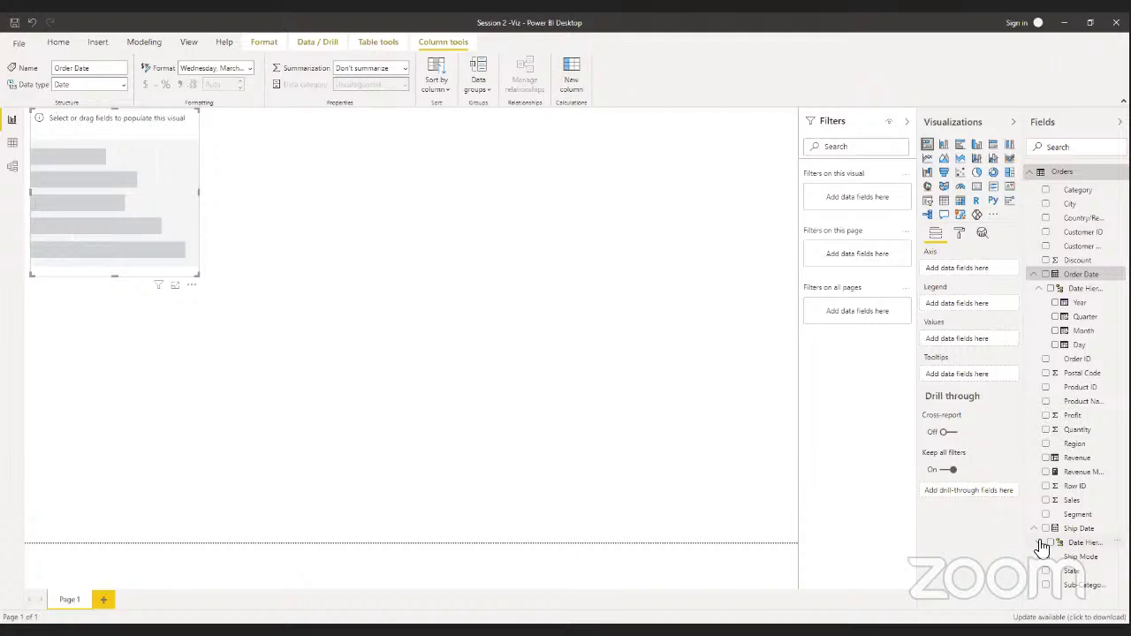
{"action": "left_click", "coordinate": [1039, 543]}
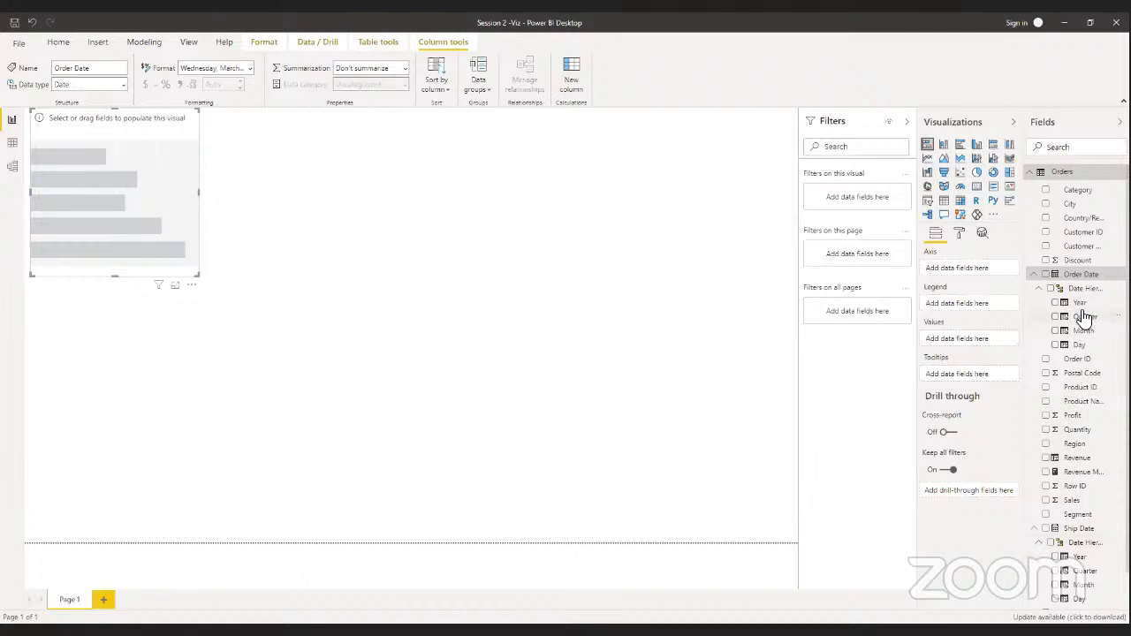
Assign the Order Date hierarchy to the bar chart's axis and Profit to its values, and enlarge the chart
{"action": "left_click_drag", "start_coordinate": [1056, 273], "coordinate": [969, 272]}
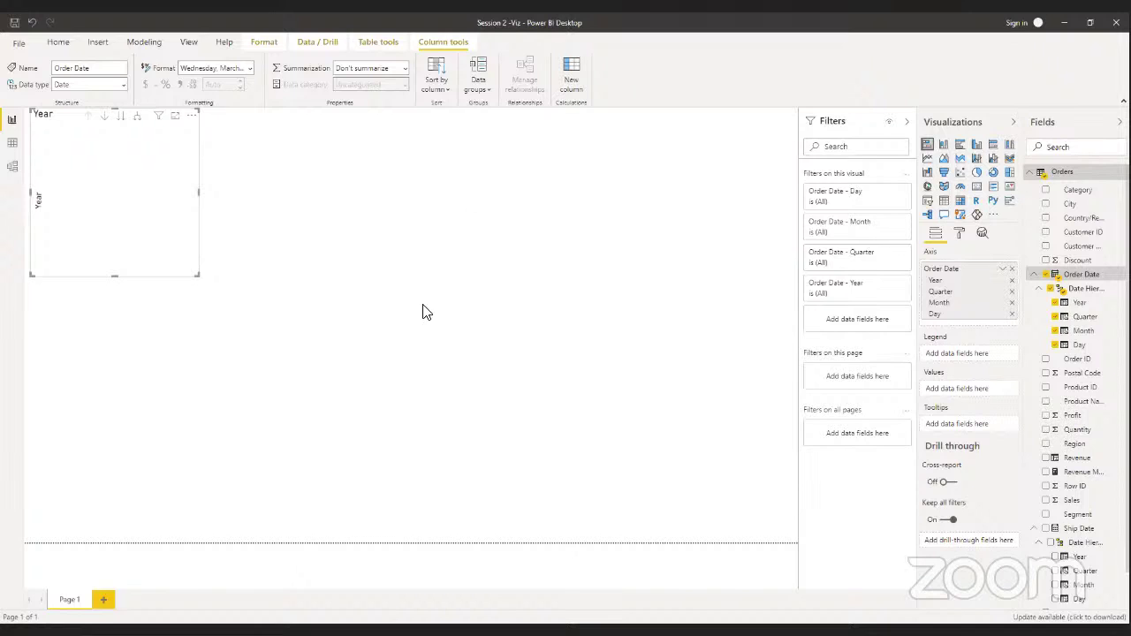
{"action": "left_click_drag", "start_coordinate": [198, 275], "coordinate": [497, 460]}
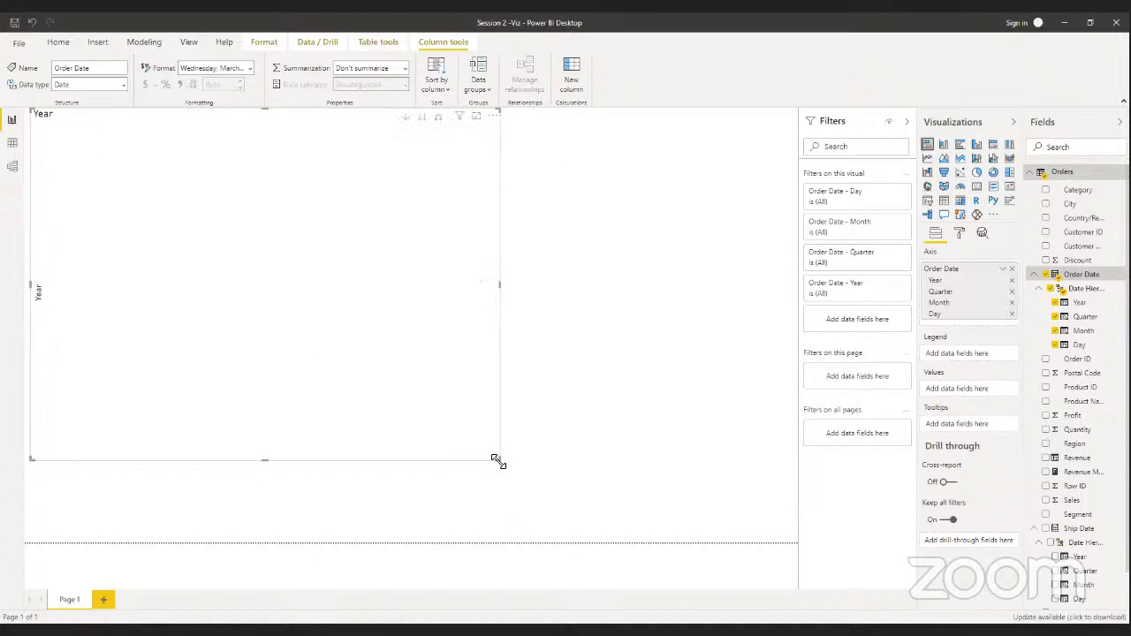
{"action": "left_click", "coordinate": [1033, 275]}
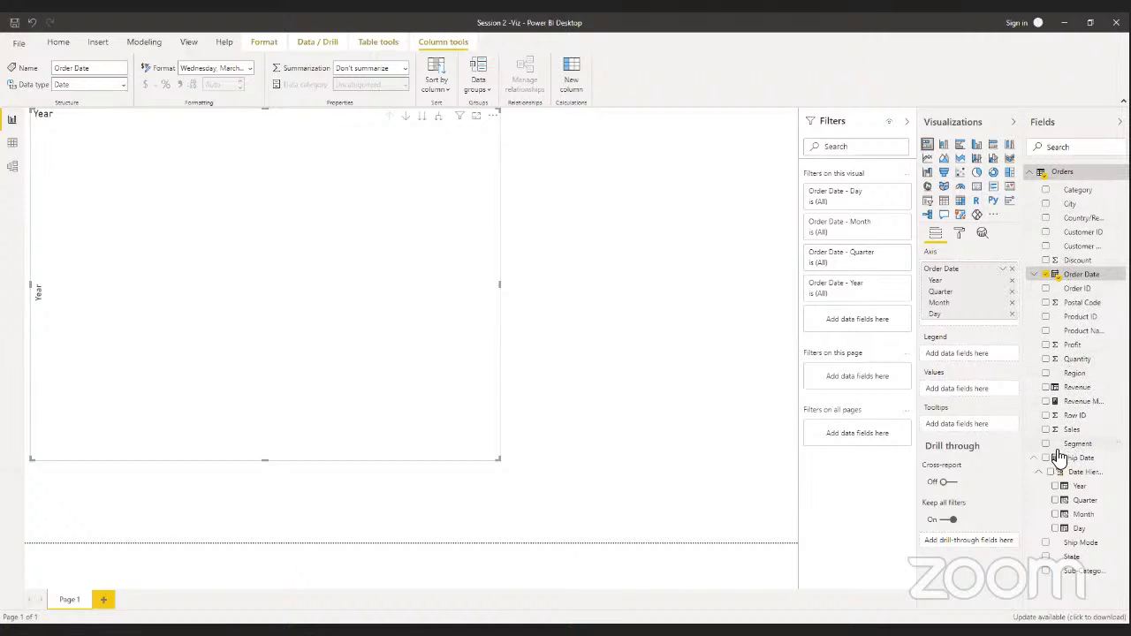
{"action": "left_click", "coordinate": [1040, 472]}
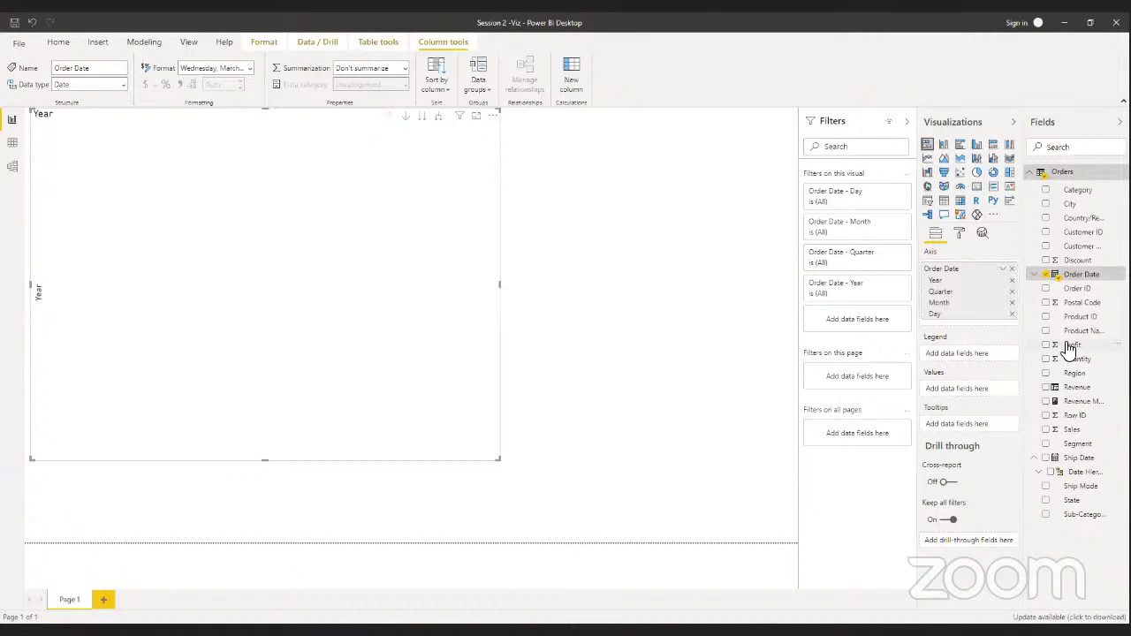
{"action": "left_click_drag", "start_coordinate": [1067, 345], "coordinate": [954, 388]}
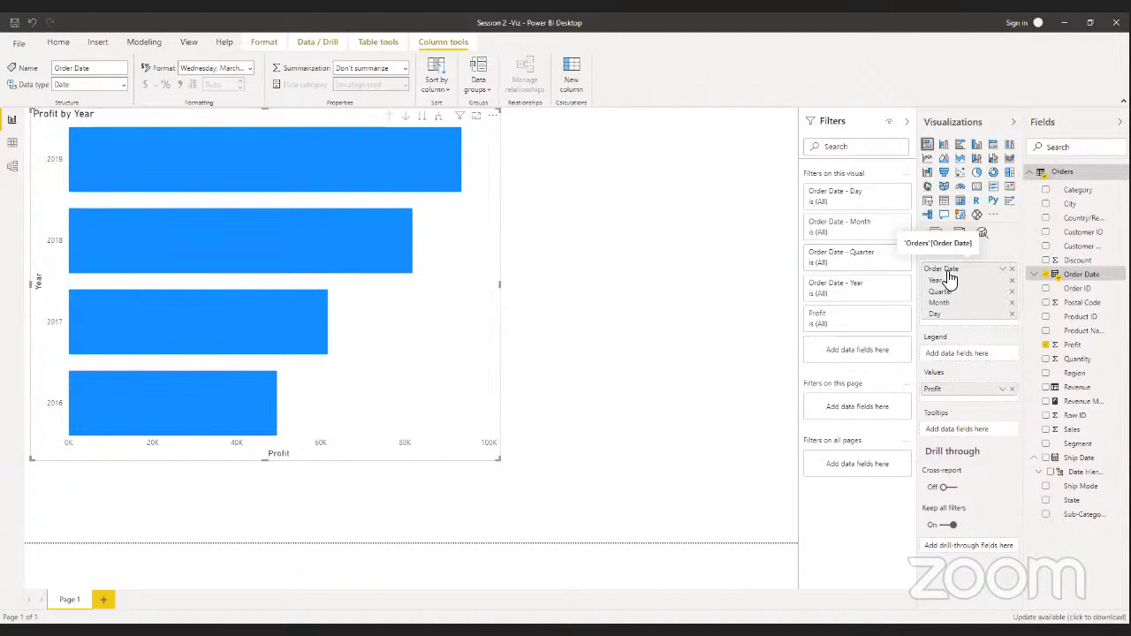
Take the Profit chart down its date hierarchy from Year through Quarter and Month to Day, and inspect day 2's profit
{"action": "left_click", "coordinate": [424, 123]}
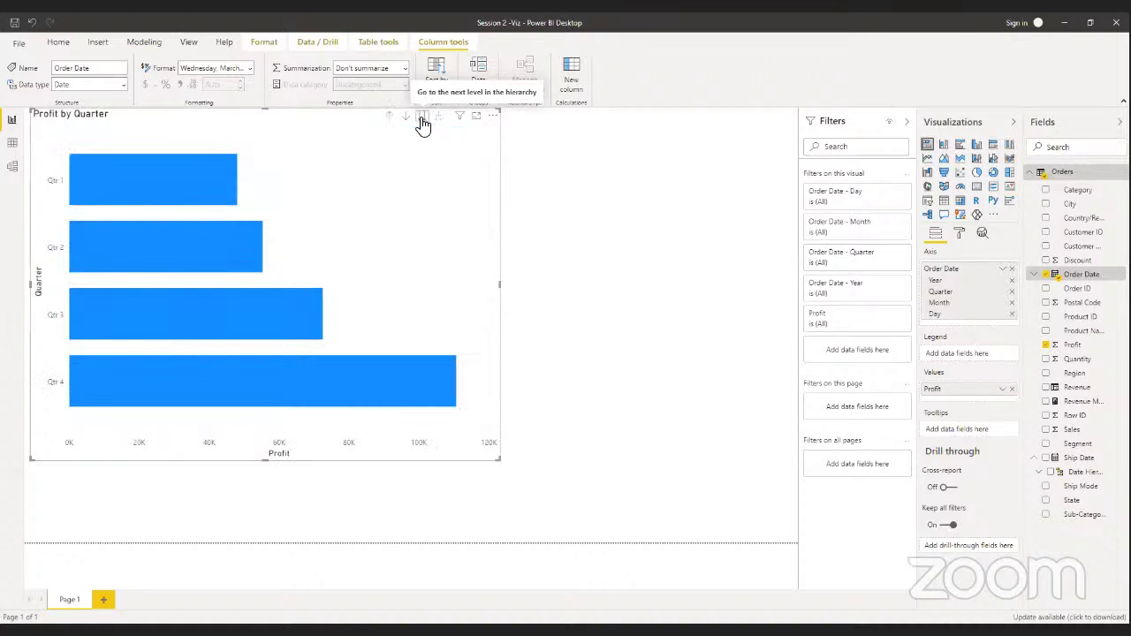
{"action": "left_click", "coordinate": [423, 123]}
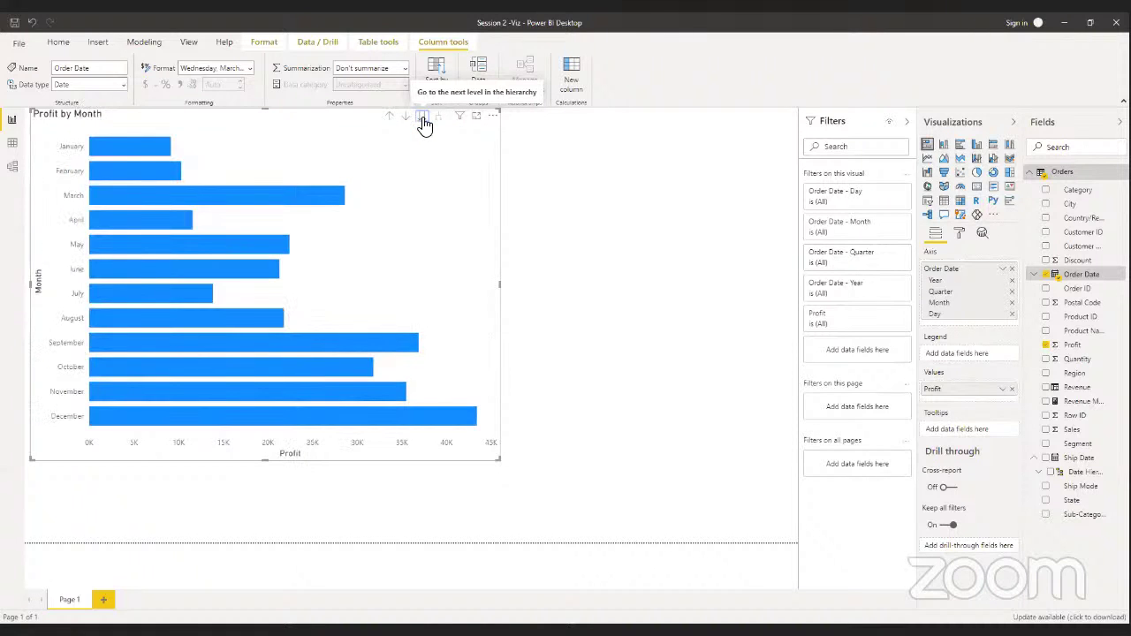
{"action": "left_click", "coordinate": [423, 123]}
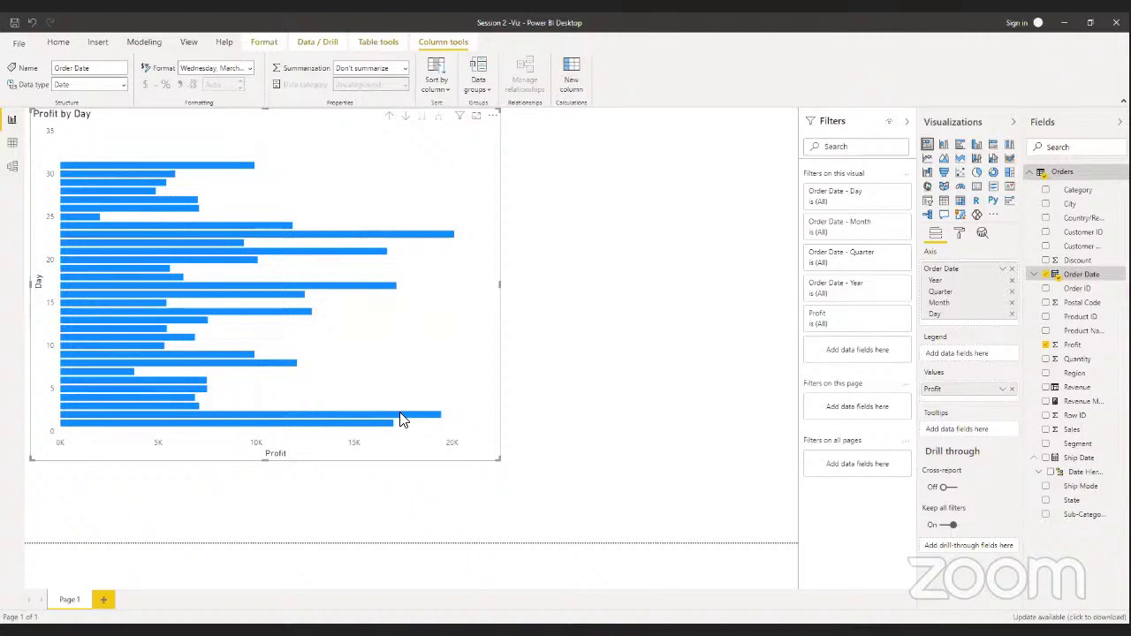
{"action": "mouse_move", "coordinate": [400, 419]}
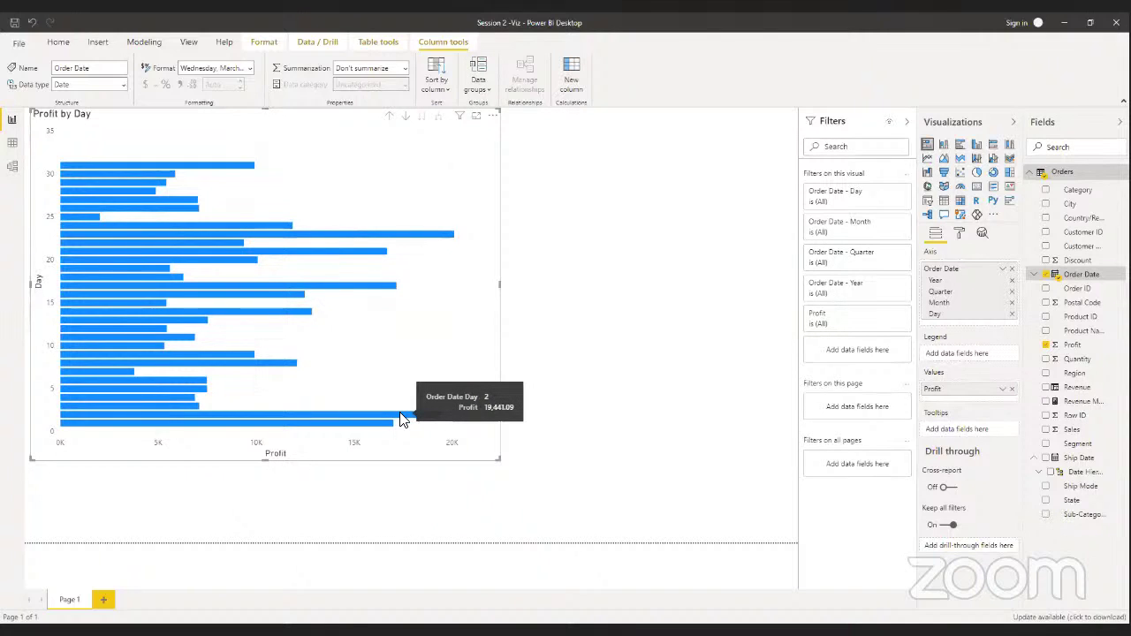
Drill the Profit chart up from Day through Month and Quarter to Year, inspecting the September and 2018 profits
{"action": "left_click", "coordinate": [389, 118]}
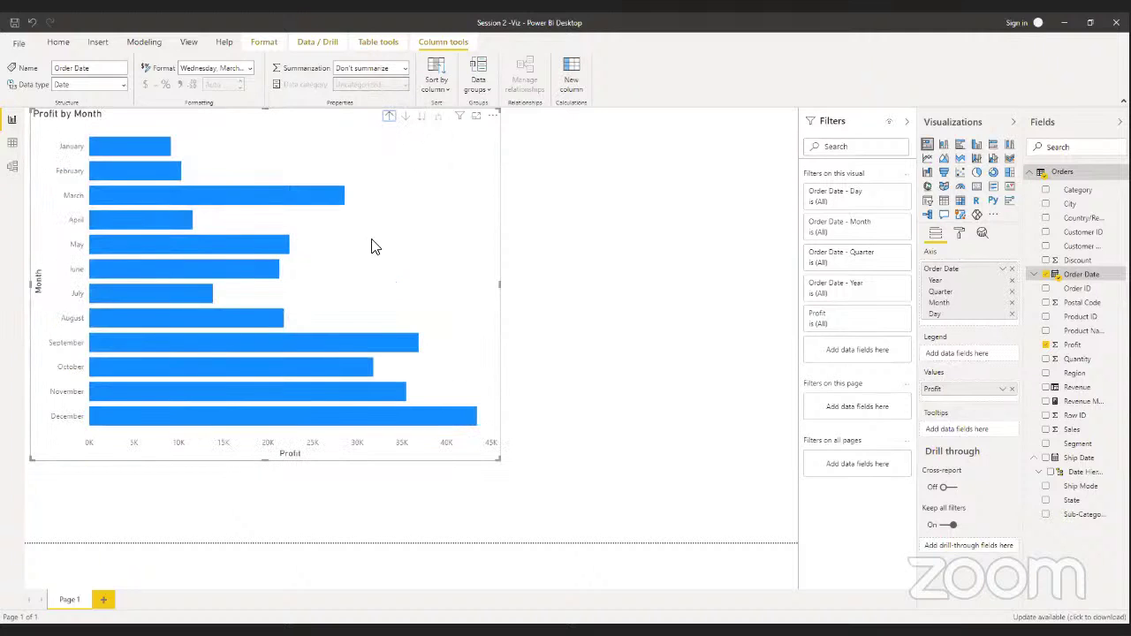
{"action": "mouse_move", "coordinate": [290, 346]}
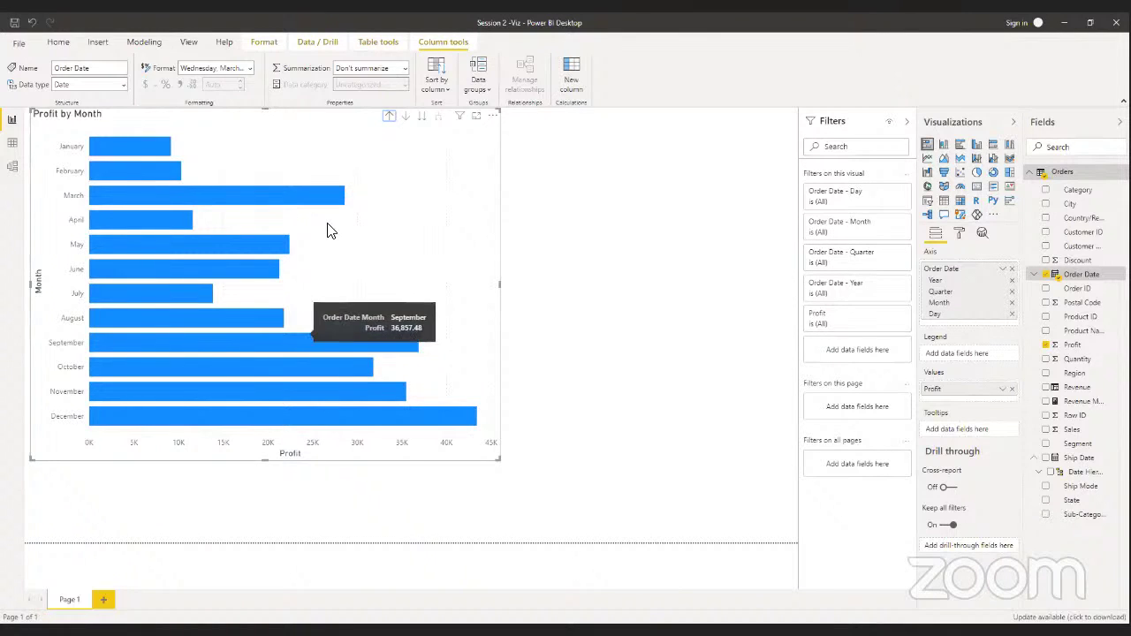
{"action": "left_click", "coordinate": [390, 118]}
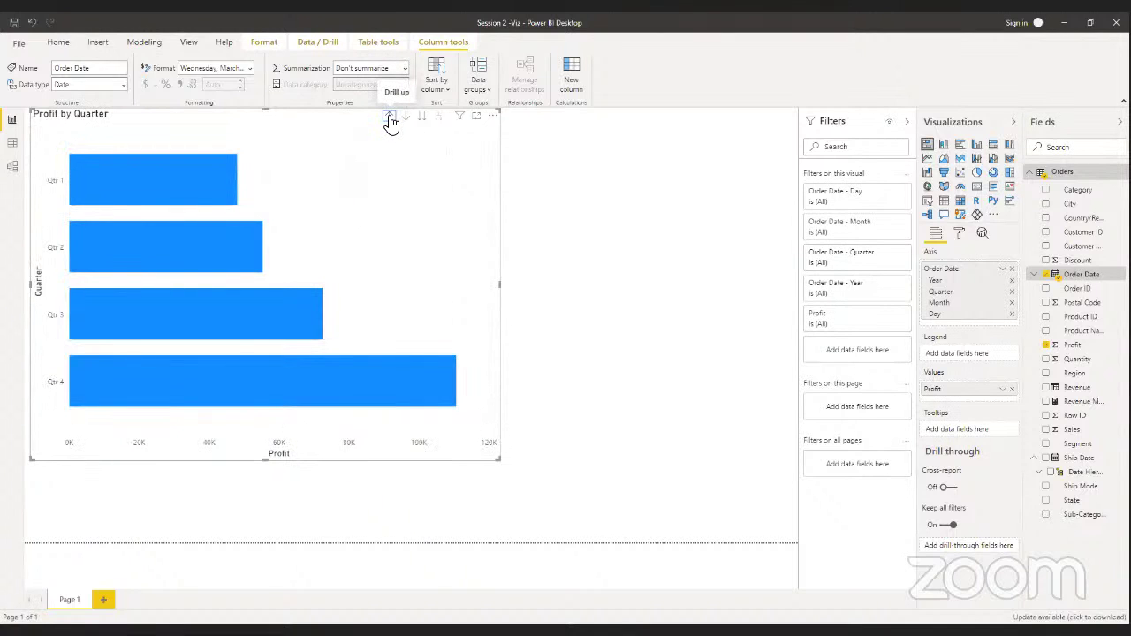
{"action": "left_click", "coordinate": [390, 118]}
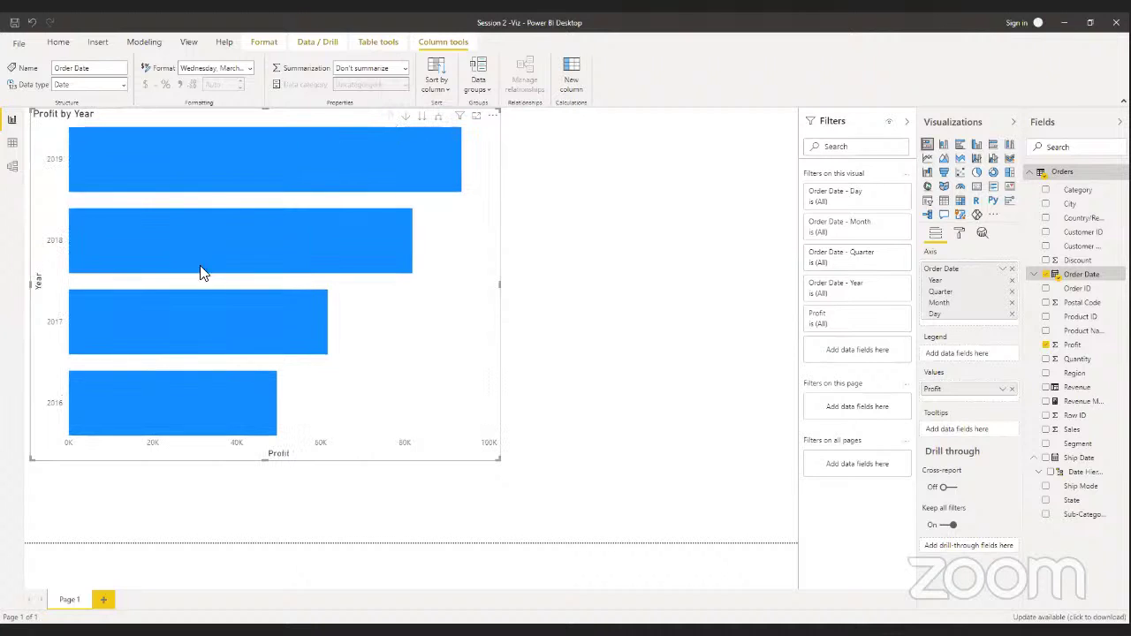
{"action": "mouse_move", "coordinate": [300, 206]}
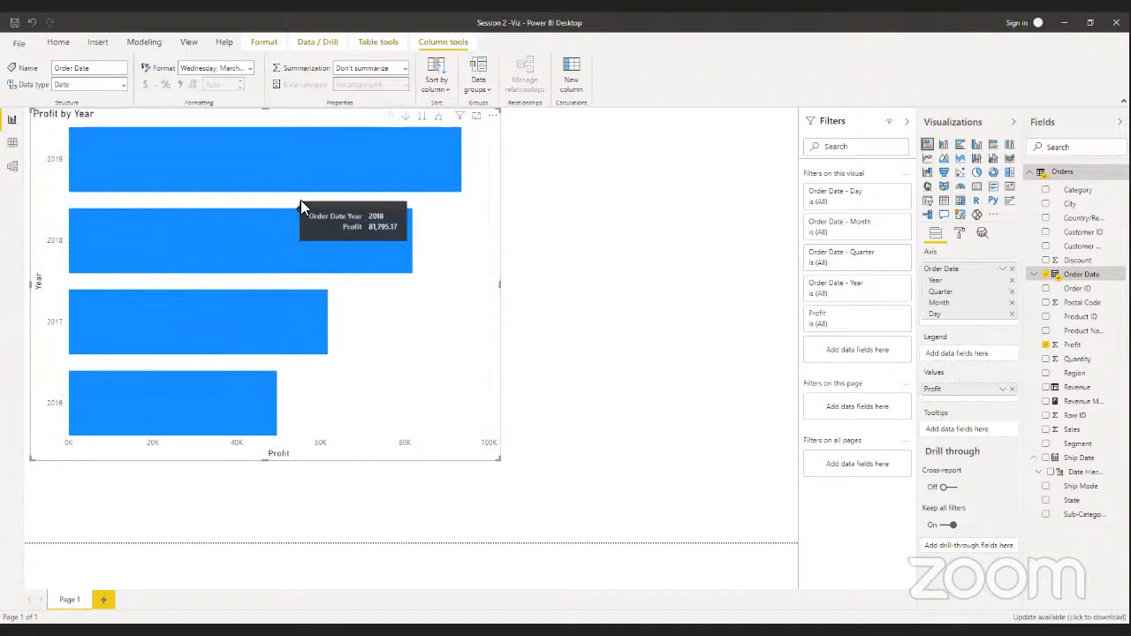
Expand the Profit chart all levels down from Year to Quarter, Month and Day, and look through the daily bars
{"action": "left_click", "coordinate": [437, 118]}
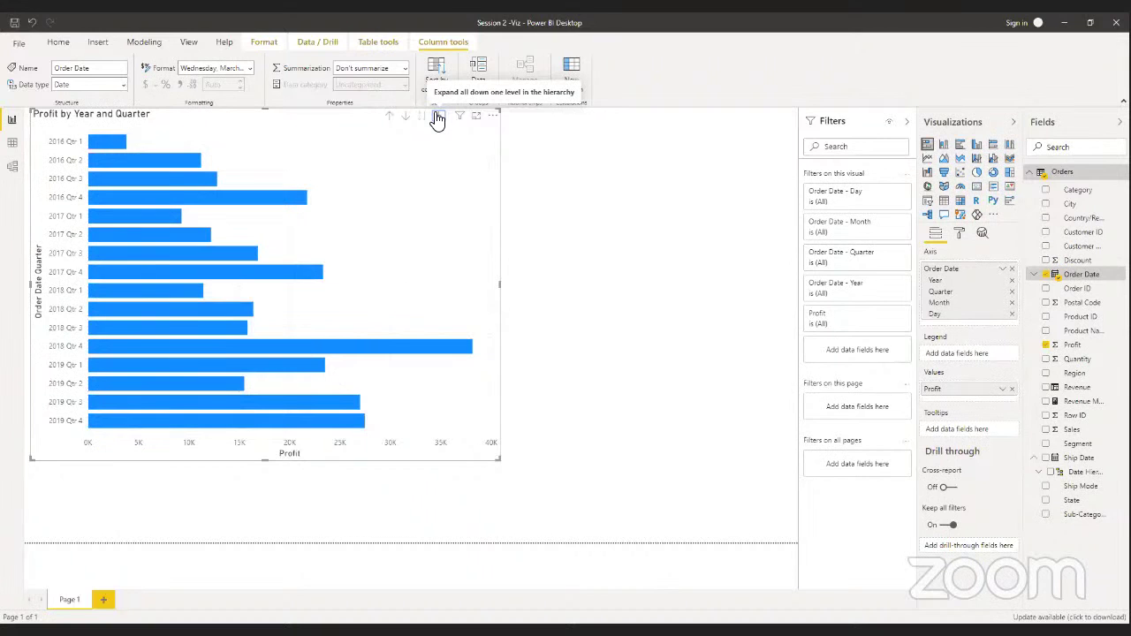
{"action": "left_click", "coordinate": [438, 117]}
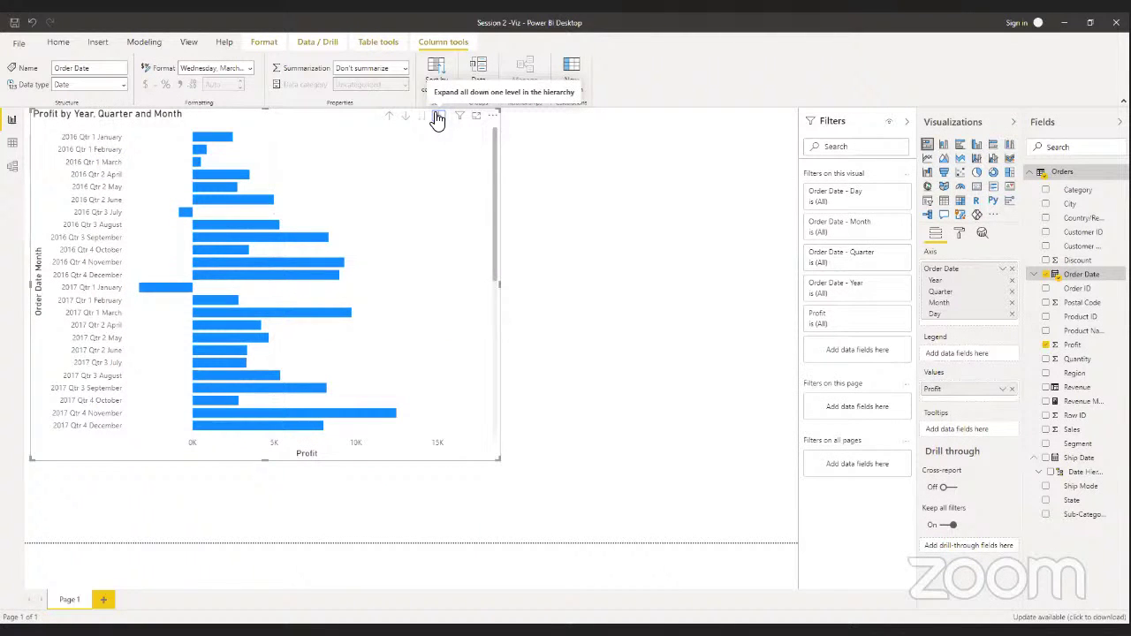
{"action": "left_click", "coordinate": [437, 117]}
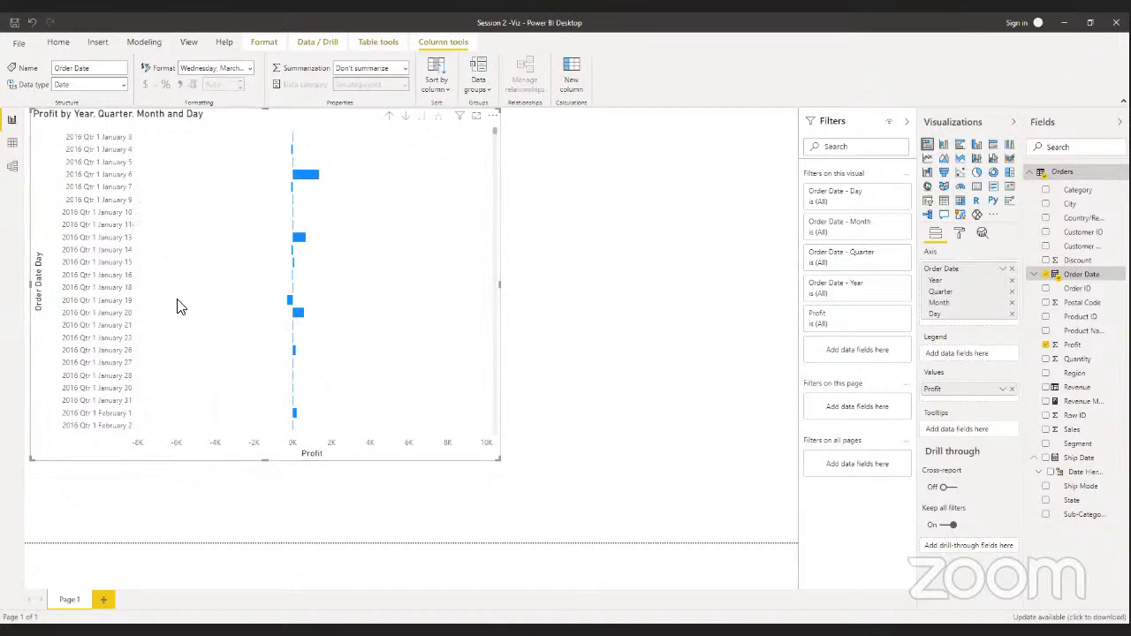
{"action": "scroll", "coordinate": [113, 256], "scroll_direction": "down", "scroll_amount": 20}
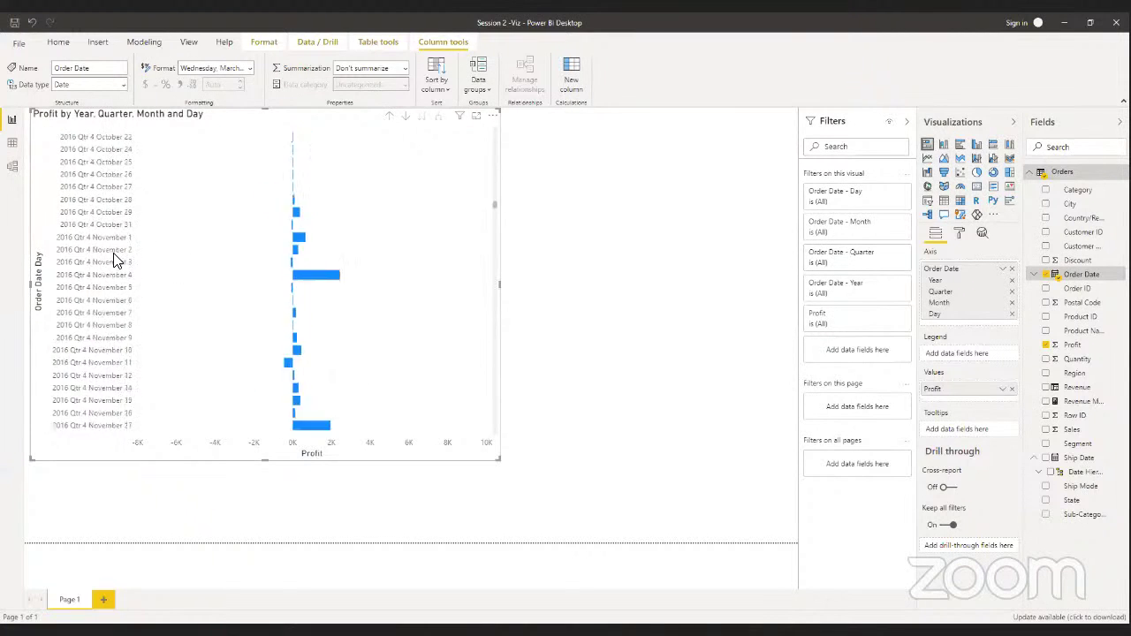
Drill the expanded Profit chart back up to the Year level
{"action": "left_click", "coordinate": [390, 124]}
{"action": "left_click", "coordinate": [390, 123]}
{"action": "left_click", "coordinate": [390, 124]}
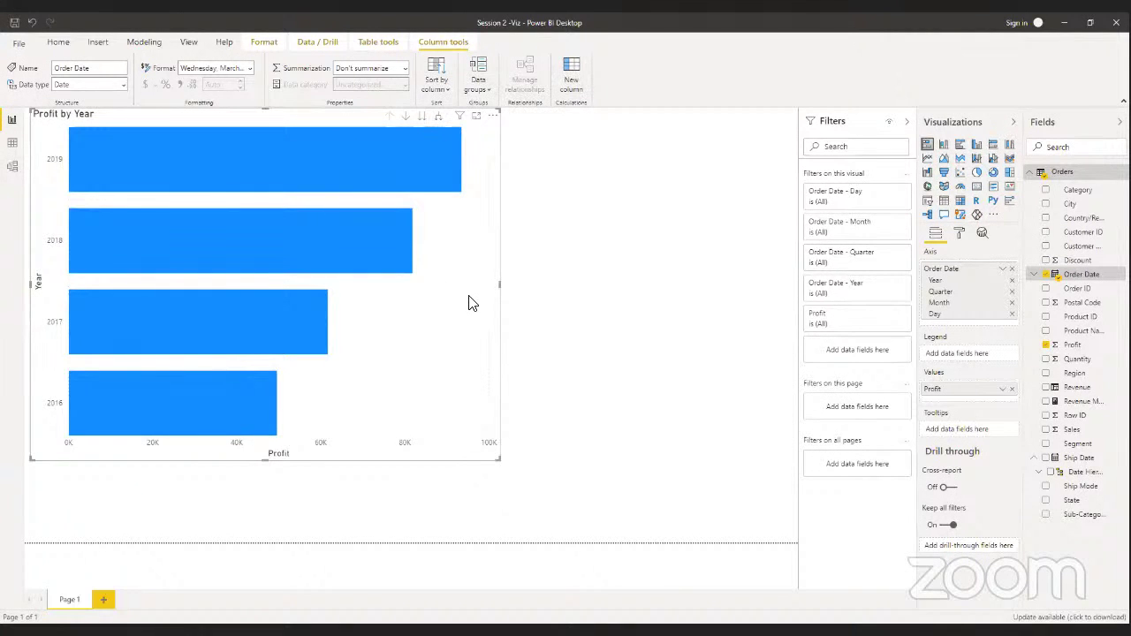
Replace the full Order Date hierarchy on the chart's axis with only its Month level
{"action": "left_click", "coordinate": [1012, 269]}
{"action": "left_click", "coordinate": [1035, 275]}
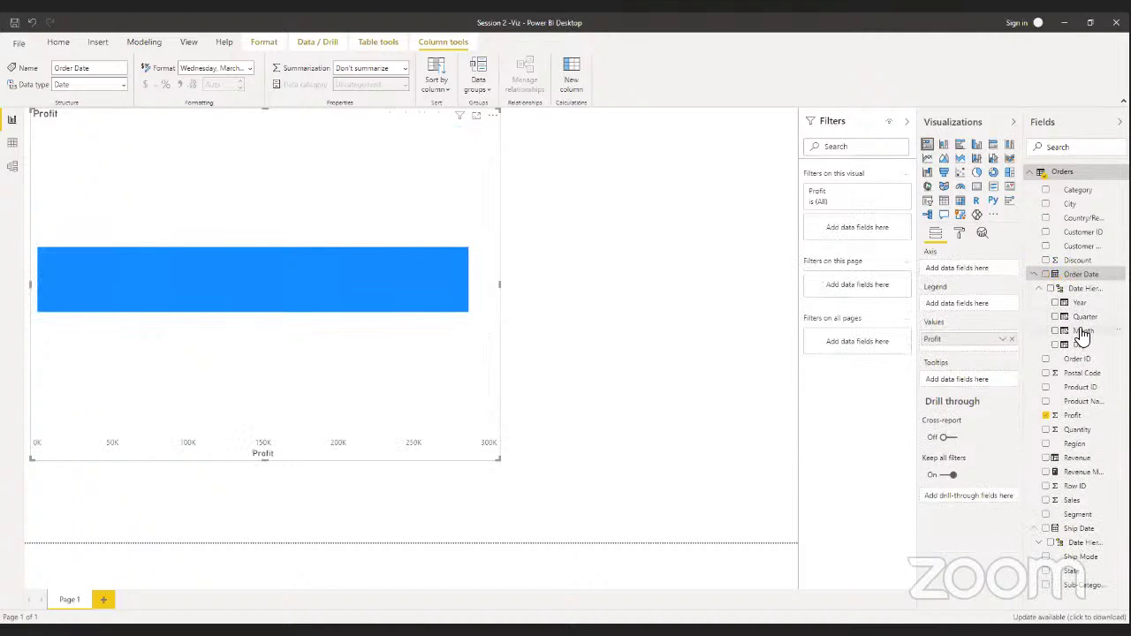
{"action": "left_click_drag", "start_coordinate": [1081, 330], "coordinate": [975, 274]}
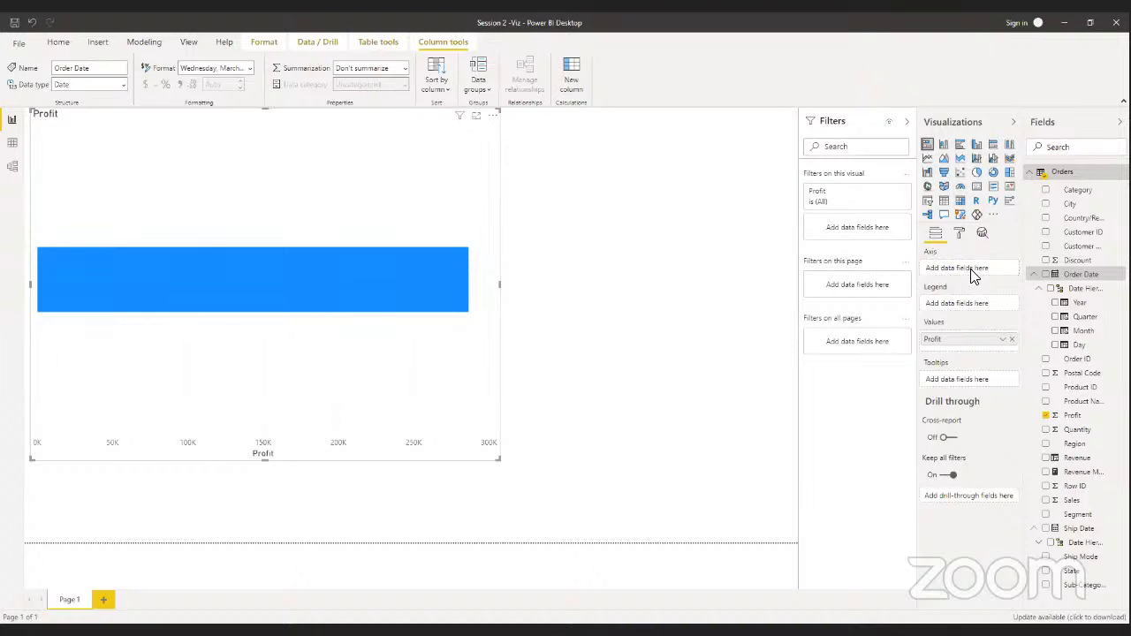
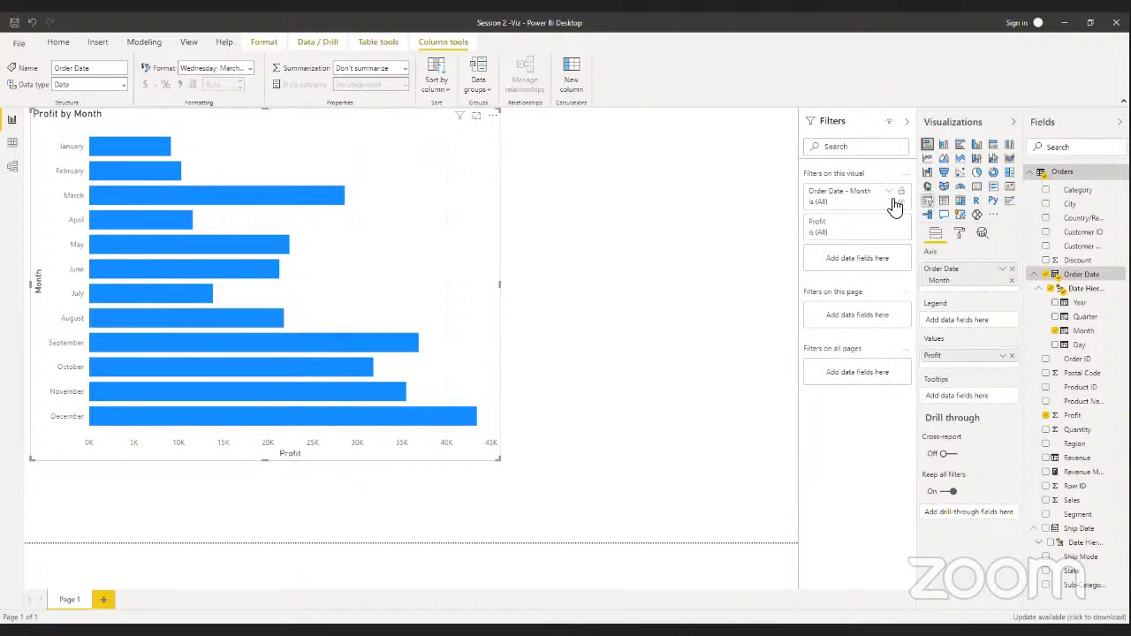
Add a separate slicer beside the Profit by Month chart and fill it with the Year level of Order Date
{"action": "left_click", "coordinate": [927, 202]}
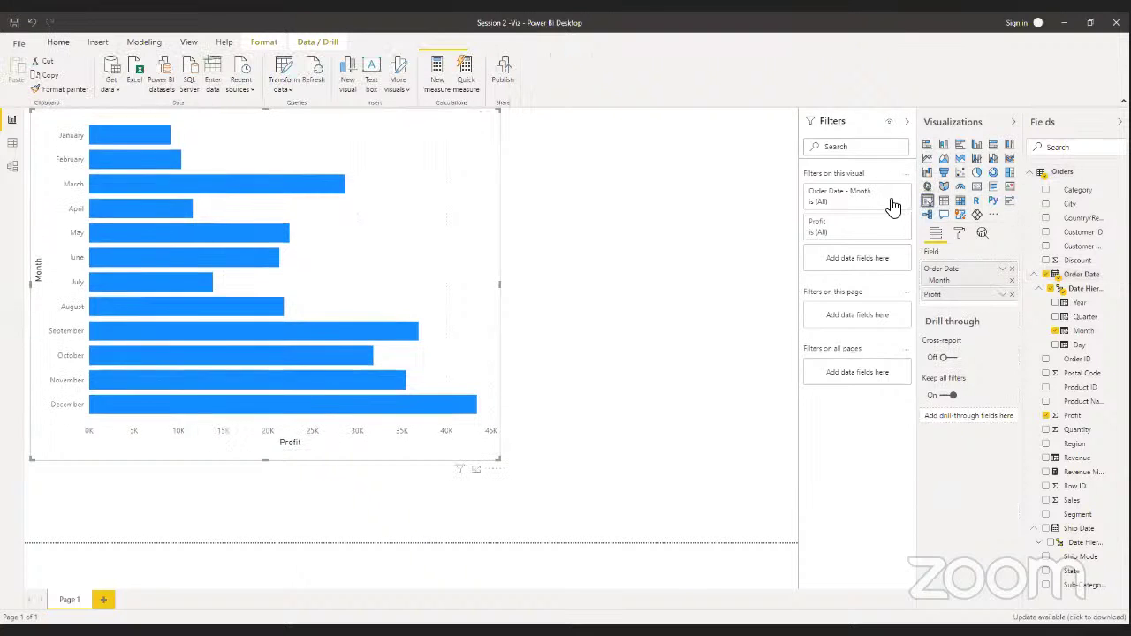
{"action": "key", "text": "ctrl+z"}
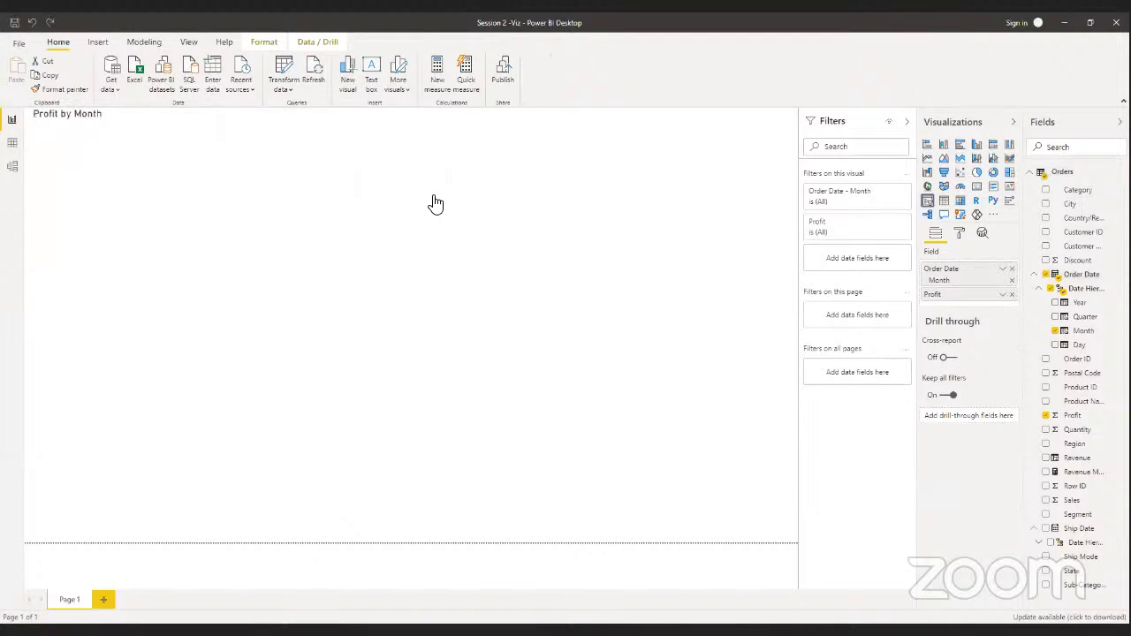
{"action": "left_click", "coordinate": [535, 231]}
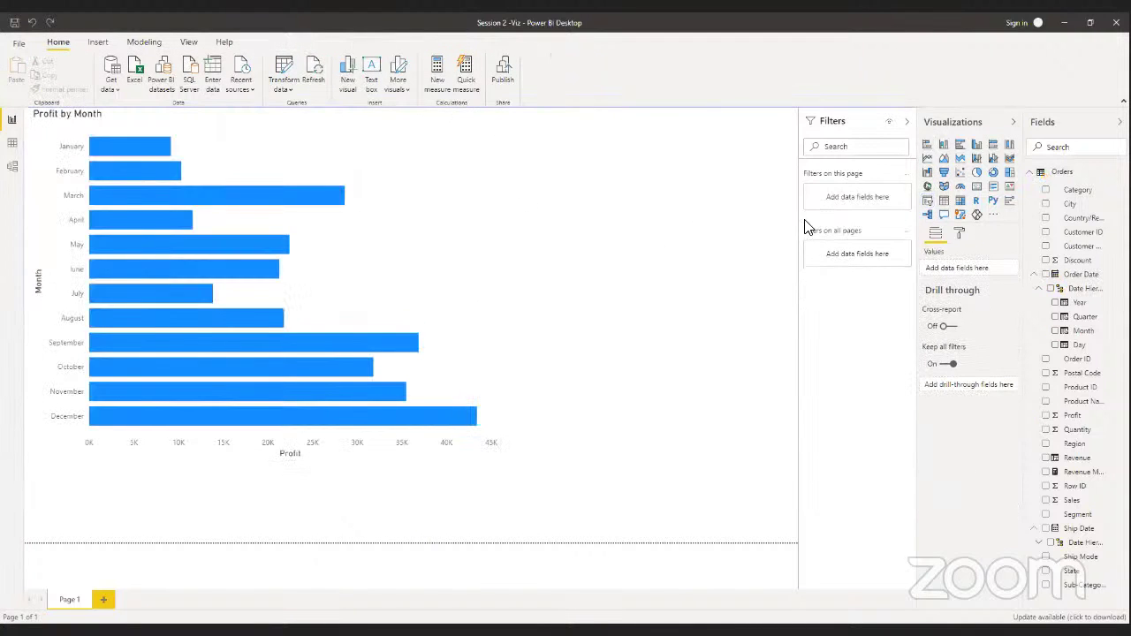
{"action": "left_click", "coordinate": [927, 202]}
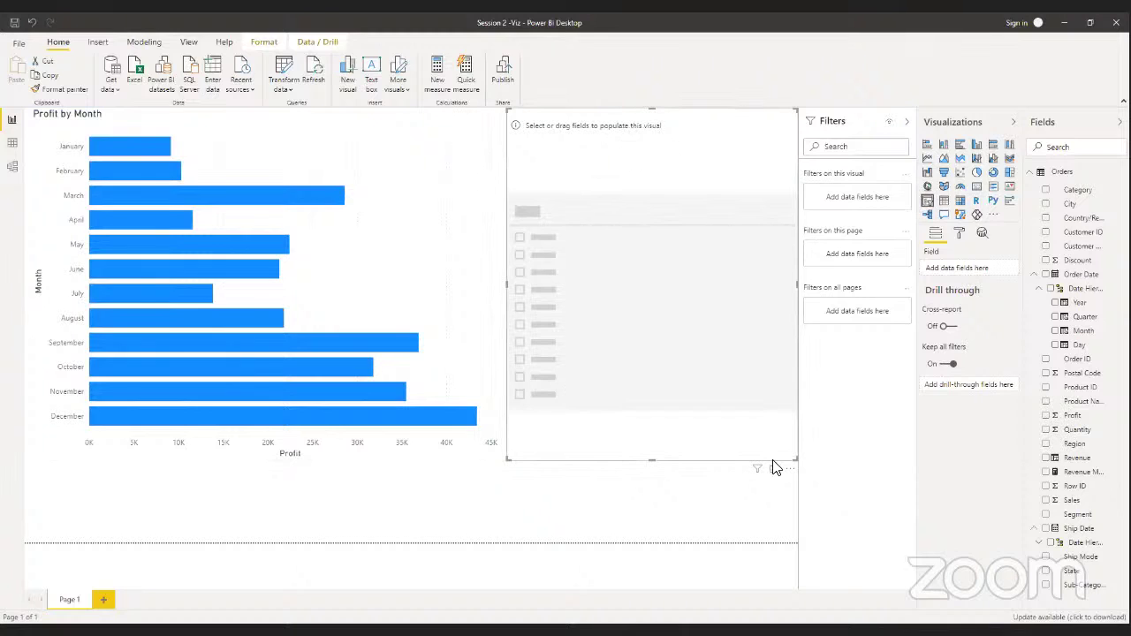
{"action": "left_click_drag", "start_coordinate": [1106, 306], "coordinate": [735, 306]}
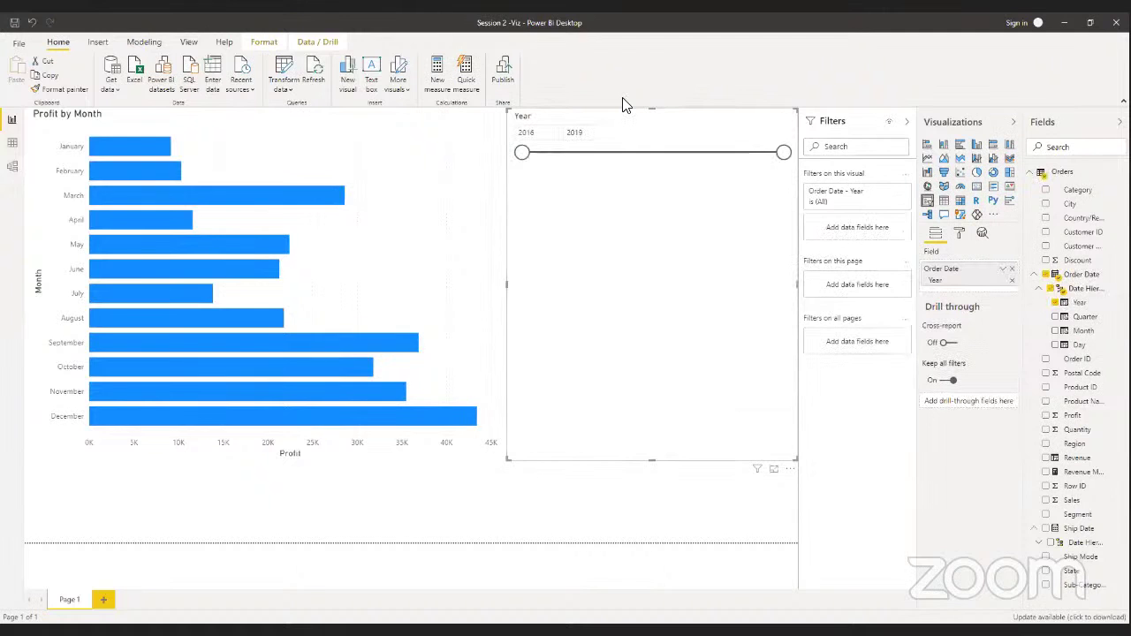
Examine the Year slicer's type choices and its General, Slicer header, Numeric inputs and Slider formatting options
{"action": "left_click", "coordinate": [786, 116]}
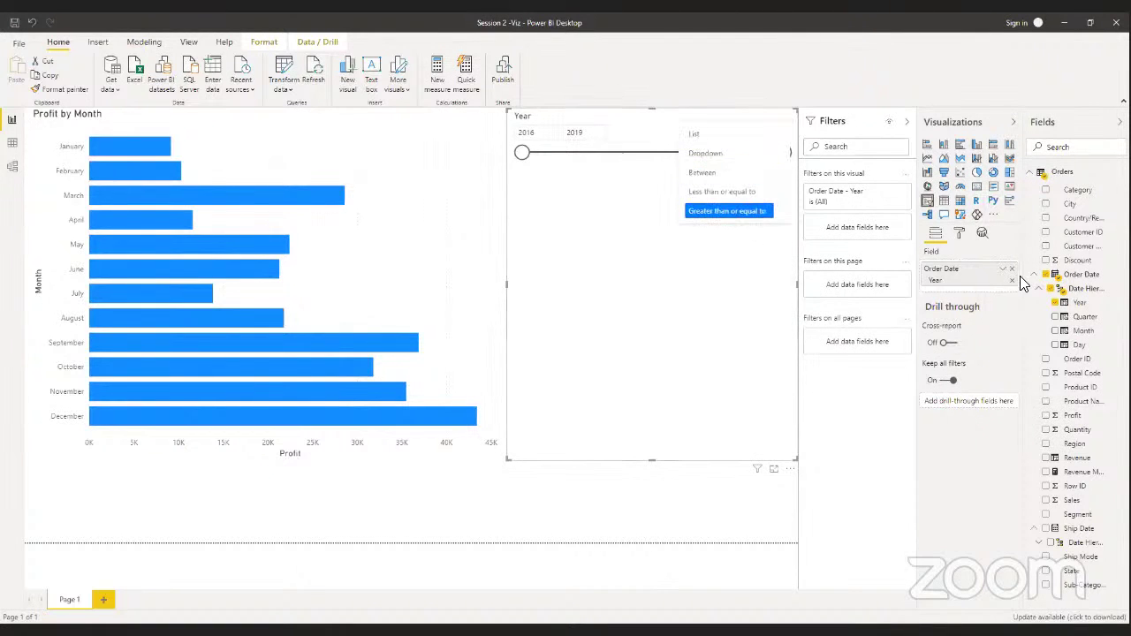
{"action": "left_click", "coordinate": [957, 232]}
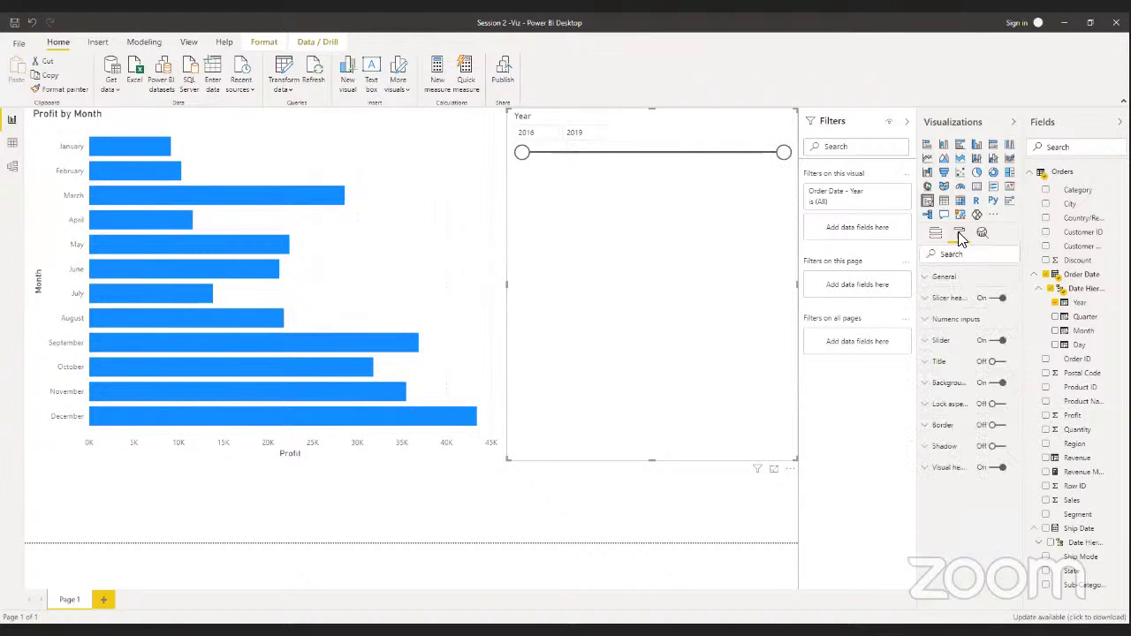
{"action": "left_click", "coordinate": [937, 301]}
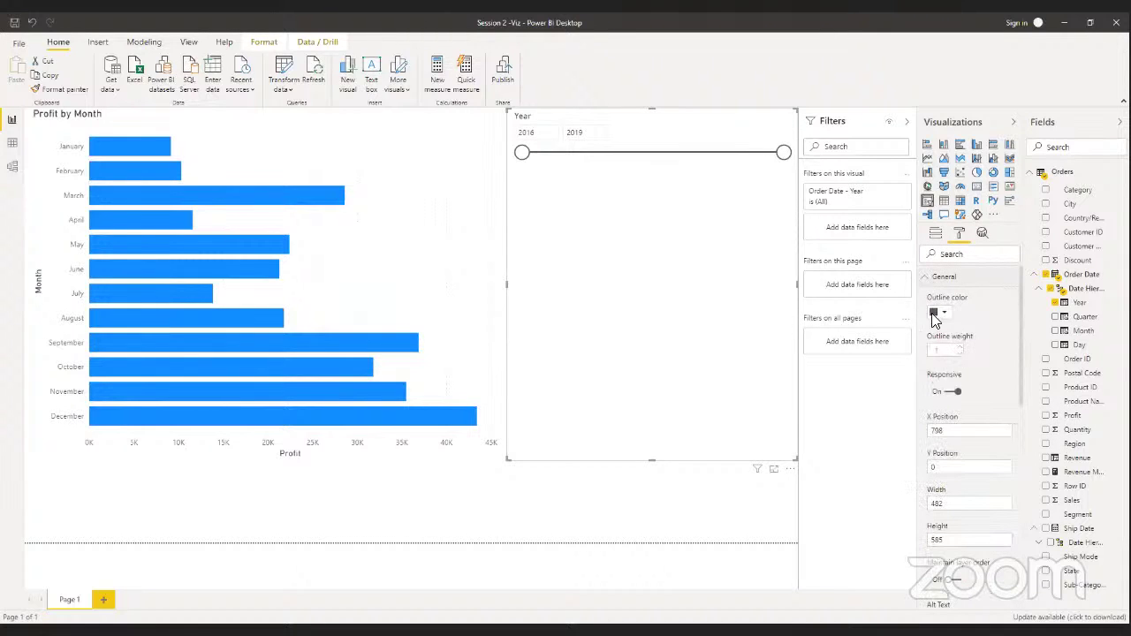
{"action": "scroll", "coordinate": [961, 406], "scroll_direction": "down", "scroll_amount": 2}
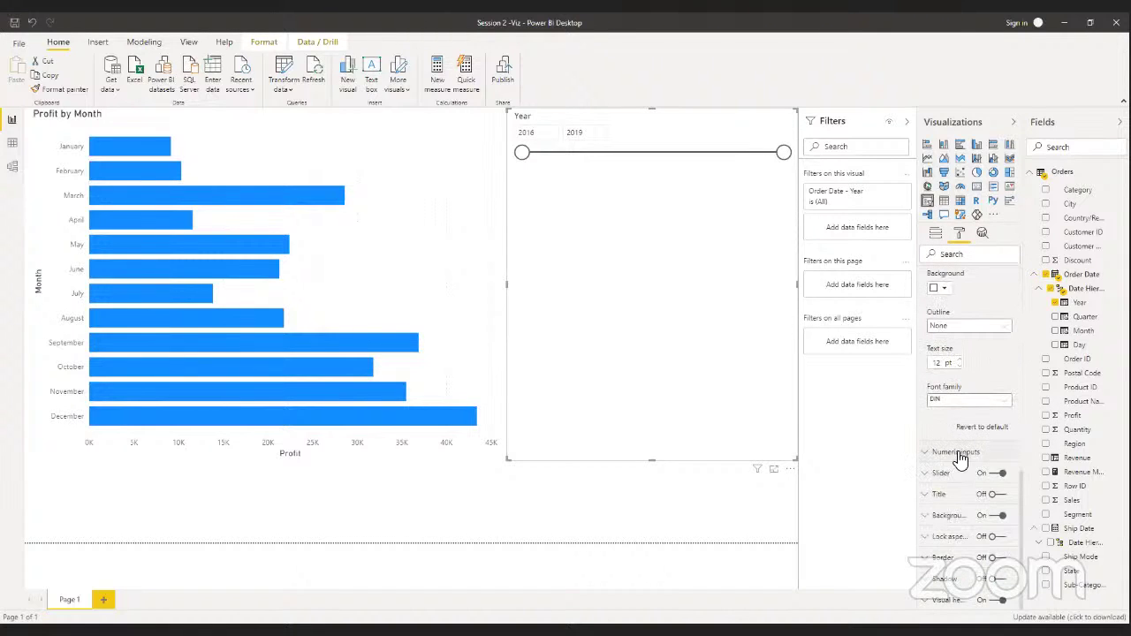
{"action": "left_click", "coordinate": [957, 477]}
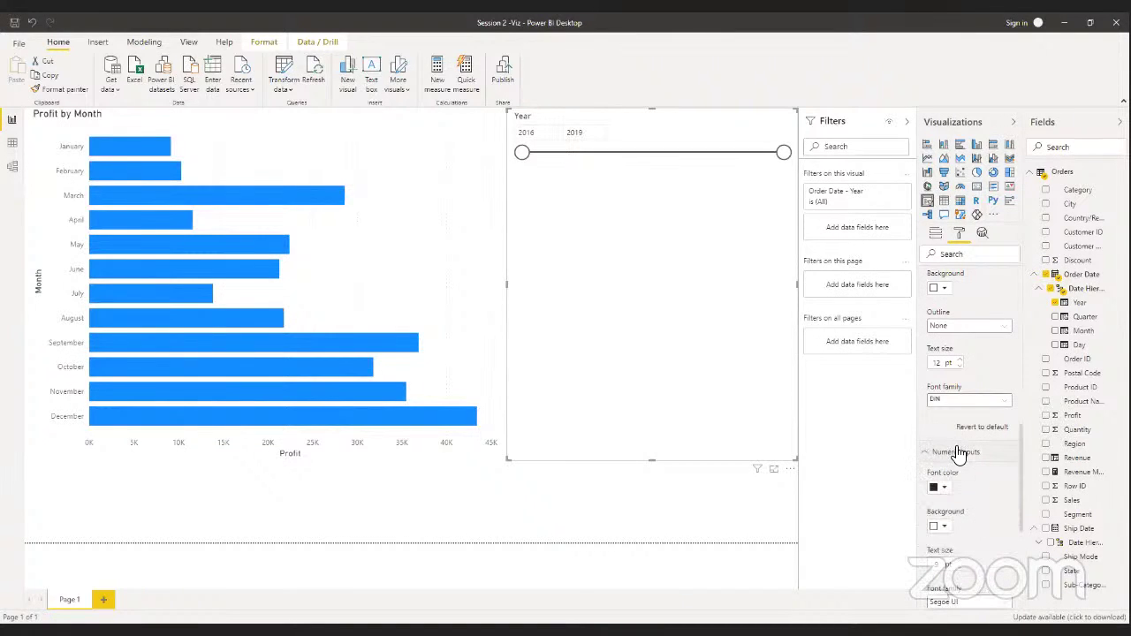
{"action": "scroll", "coordinate": [960, 438], "scroll_direction": "up", "scroll_amount": 5}
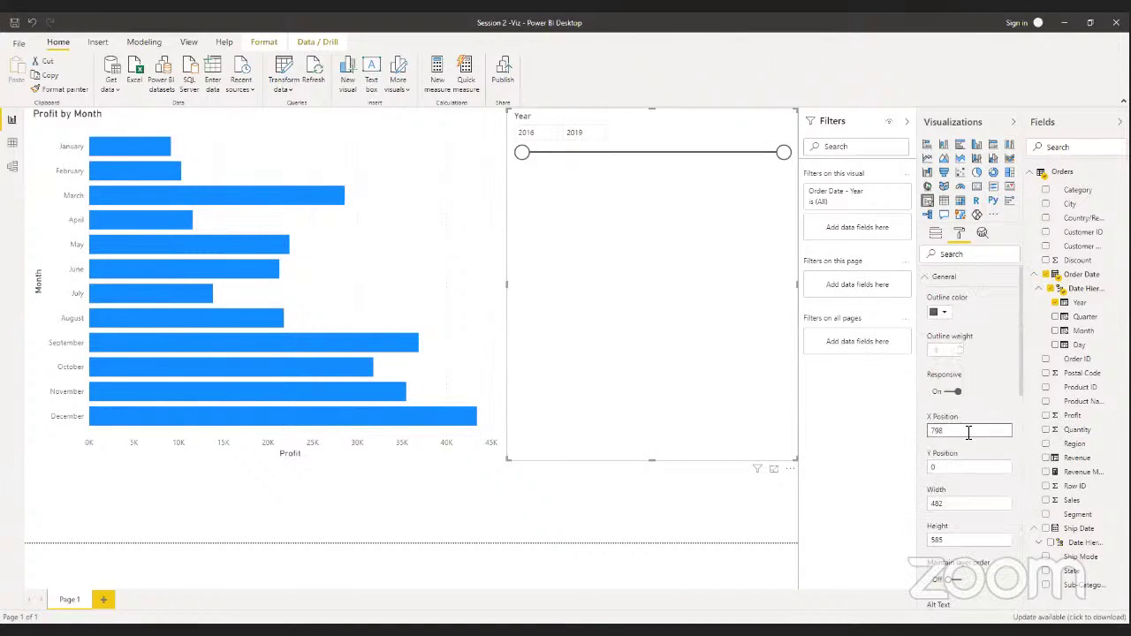
{"action": "left_click", "coordinate": [942, 278]}
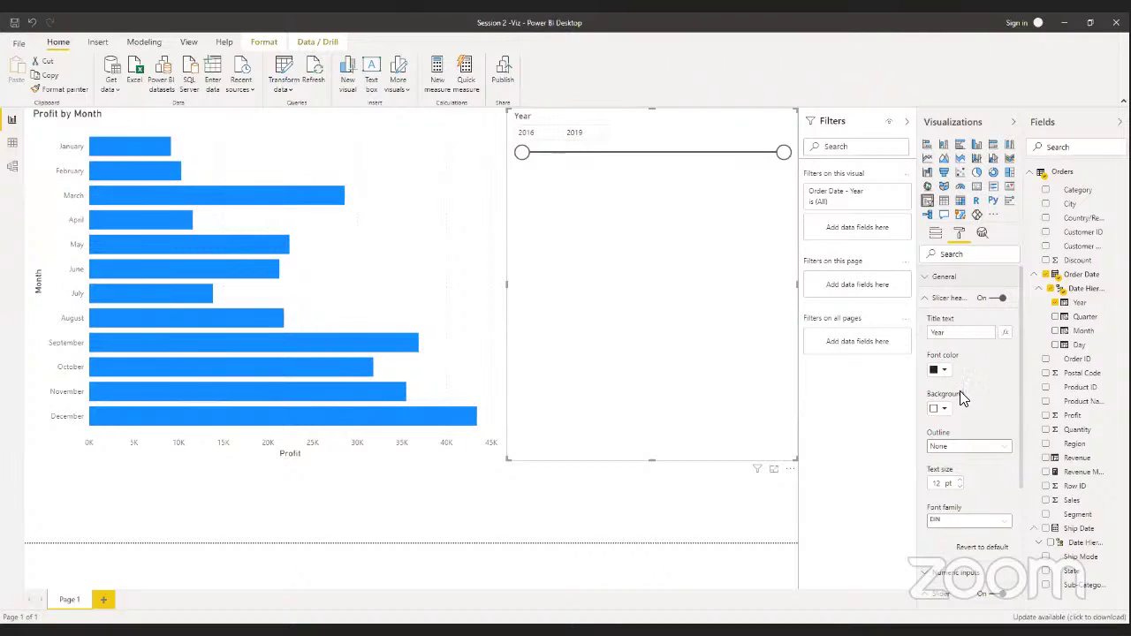
{"action": "left_click", "coordinate": [951, 300]}
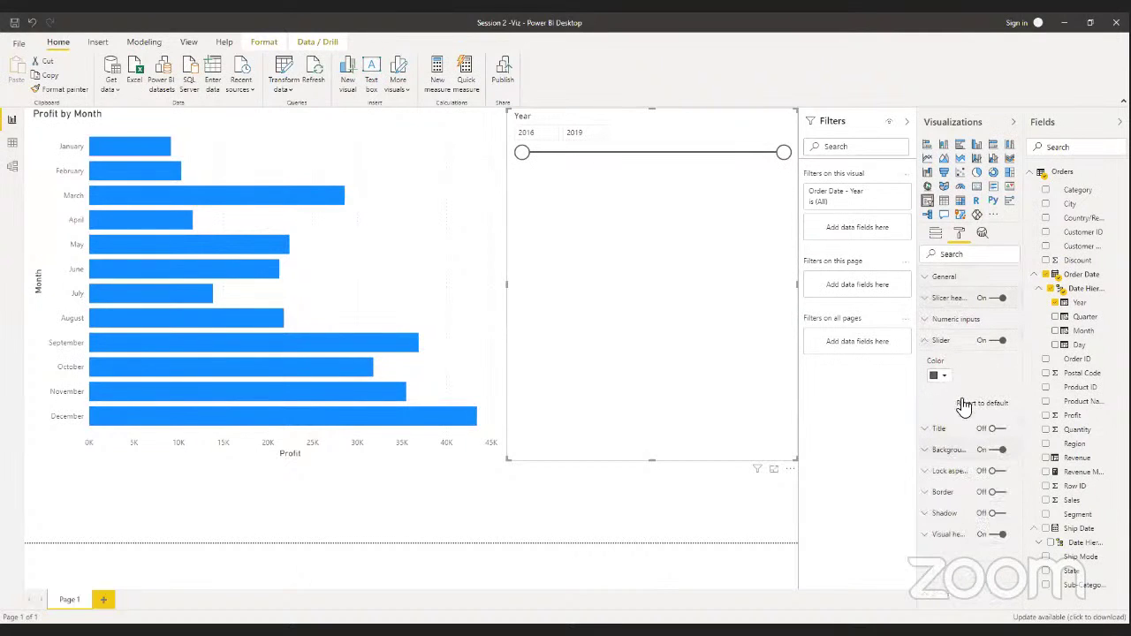
{"action": "left_click", "coordinate": [955, 283]}
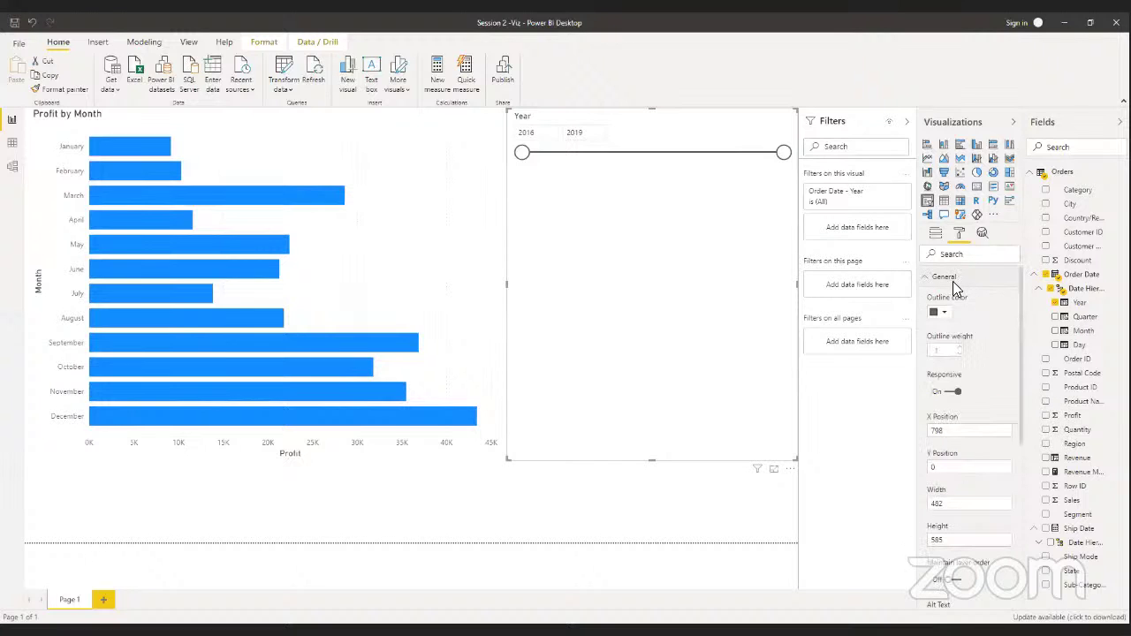
{"action": "scroll", "coordinate": [981, 364], "scroll_direction": "down", "scroll_amount": 4}
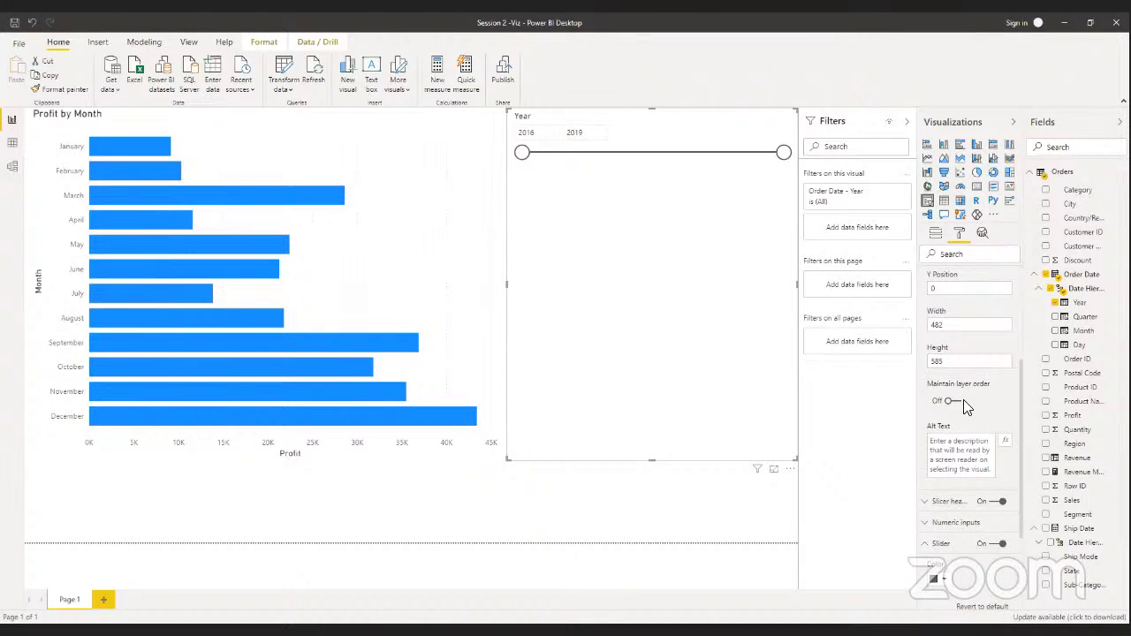
{"action": "scroll", "coordinate": [961, 405], "scroll_direction": "up", "scroll_amount": 3}
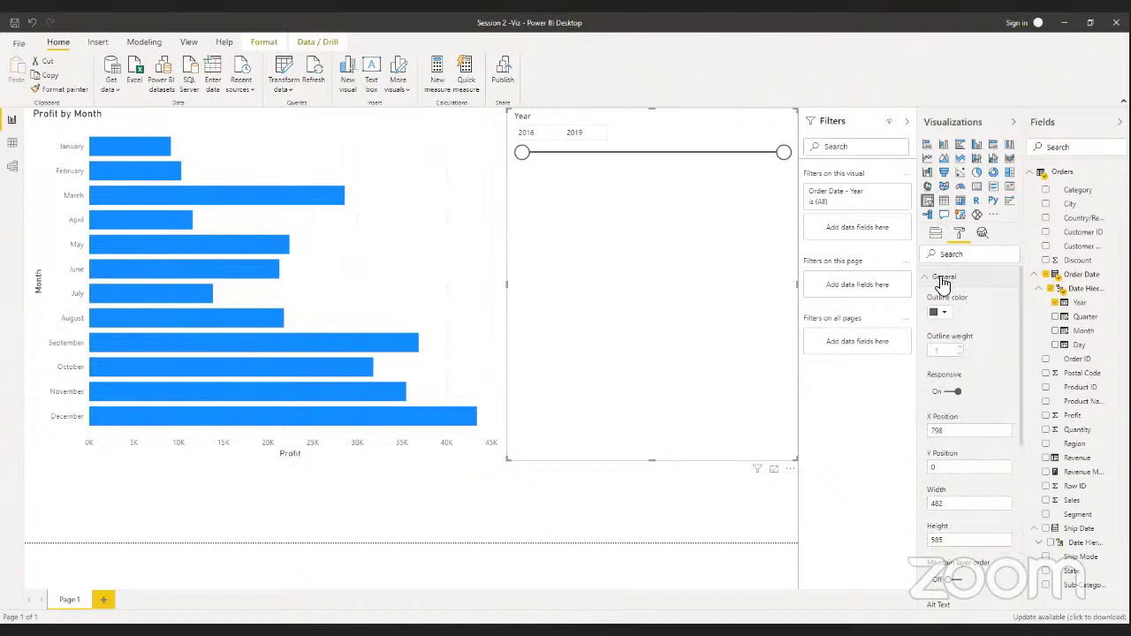
{"action": "left_click", "coordinate": [943, 280]}
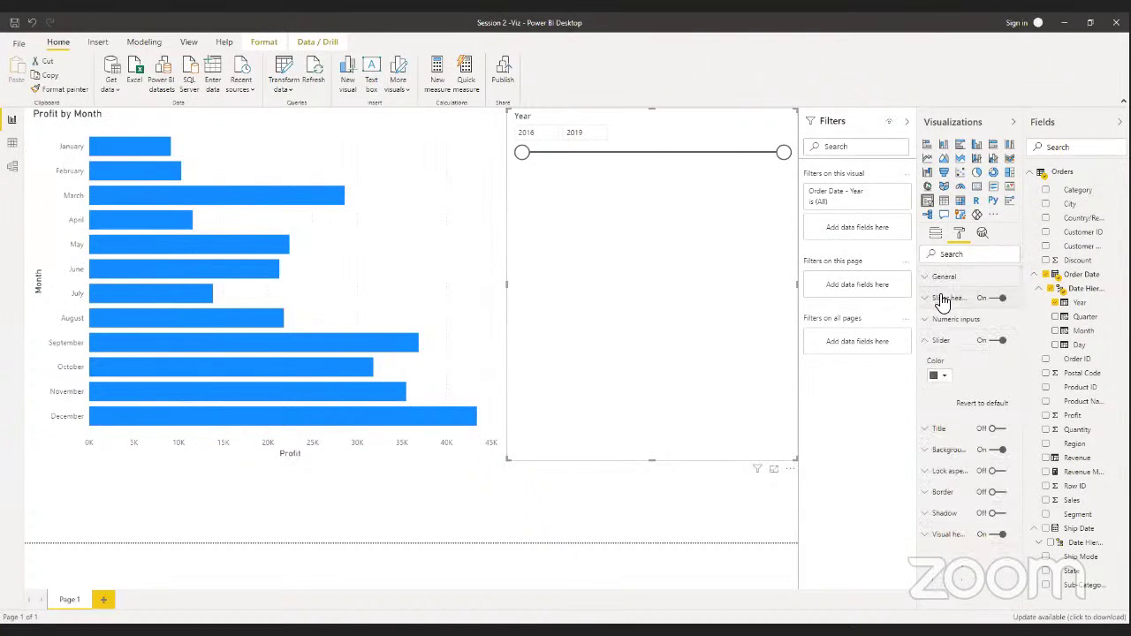
{"action": "left_click", "coordinate": [944, 300]}
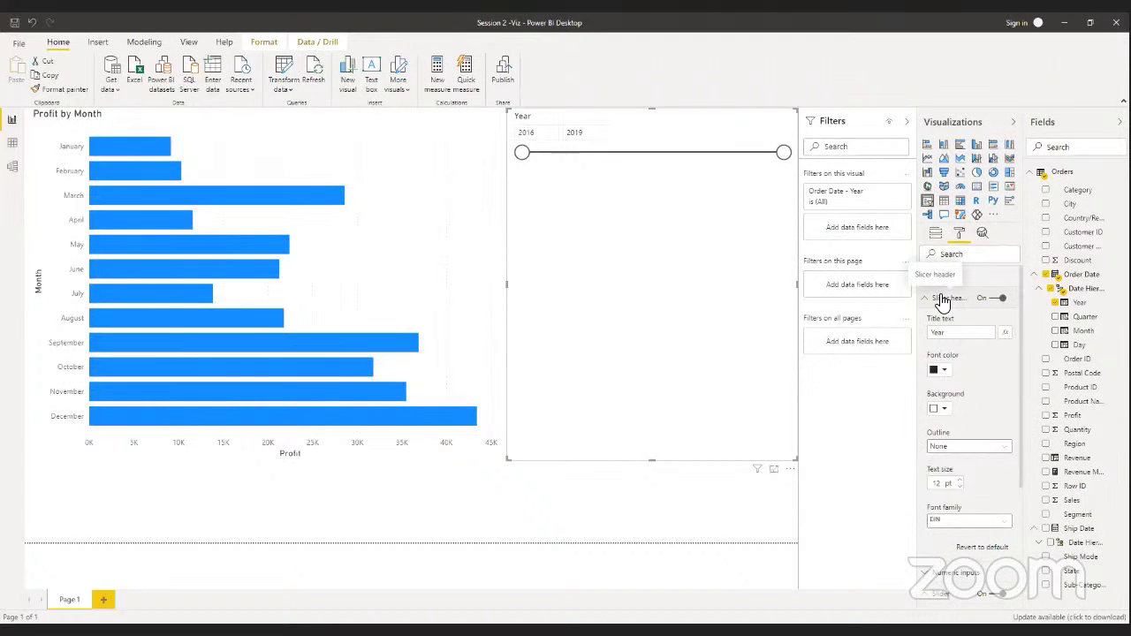
{"action": "left_click", "coordinate": [942, 299]}
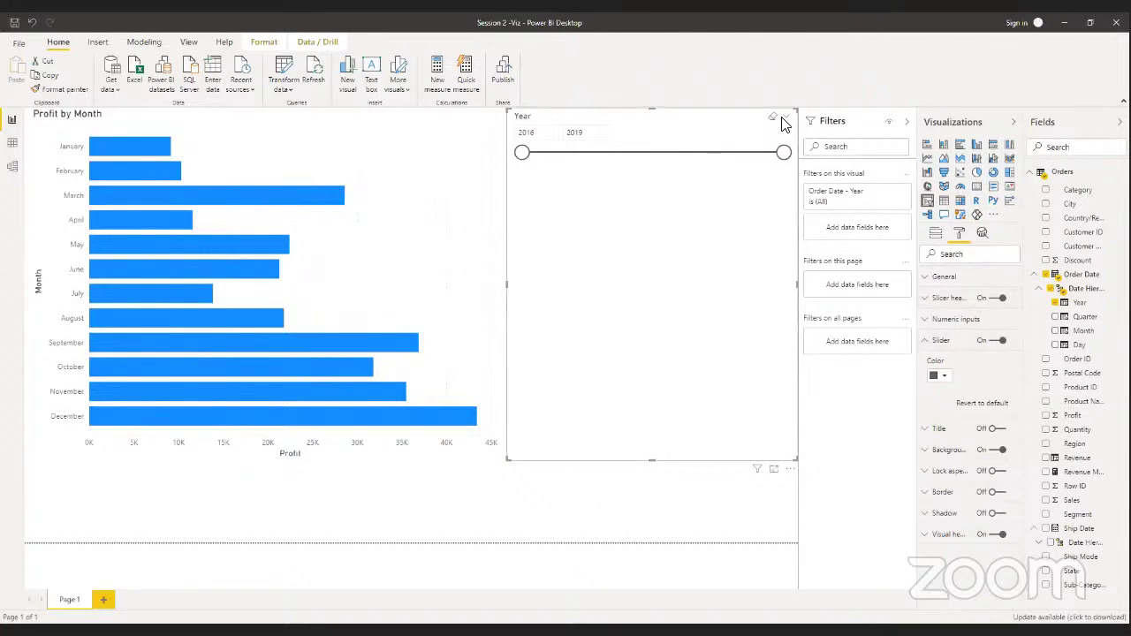
Change the Year slicer to the List type and open its General formatting options
{"action": "left_click", "coordinate": [783, 119]}
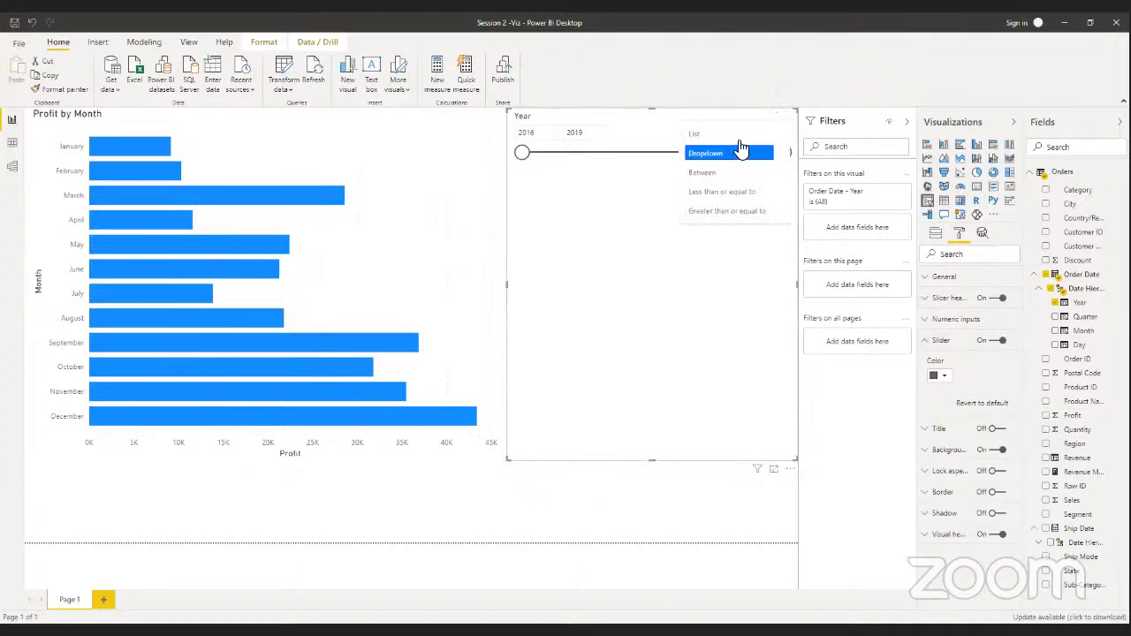
{"action": "left_click", "coordinate": [733, 142]}
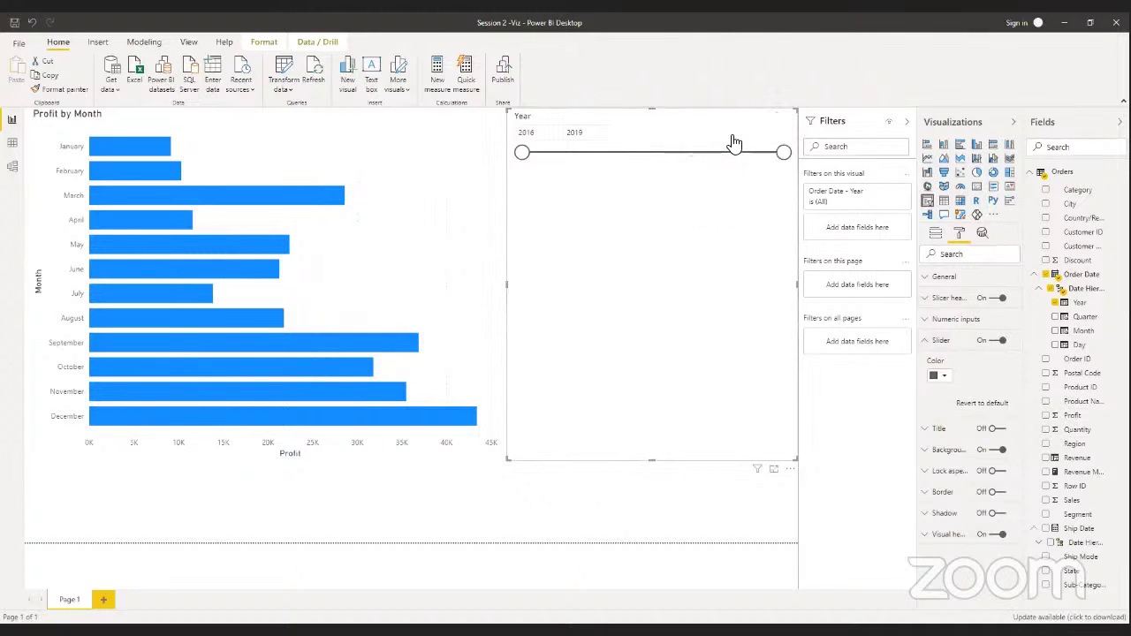
{"action": "left_click", "coordinate": [942, 277]}
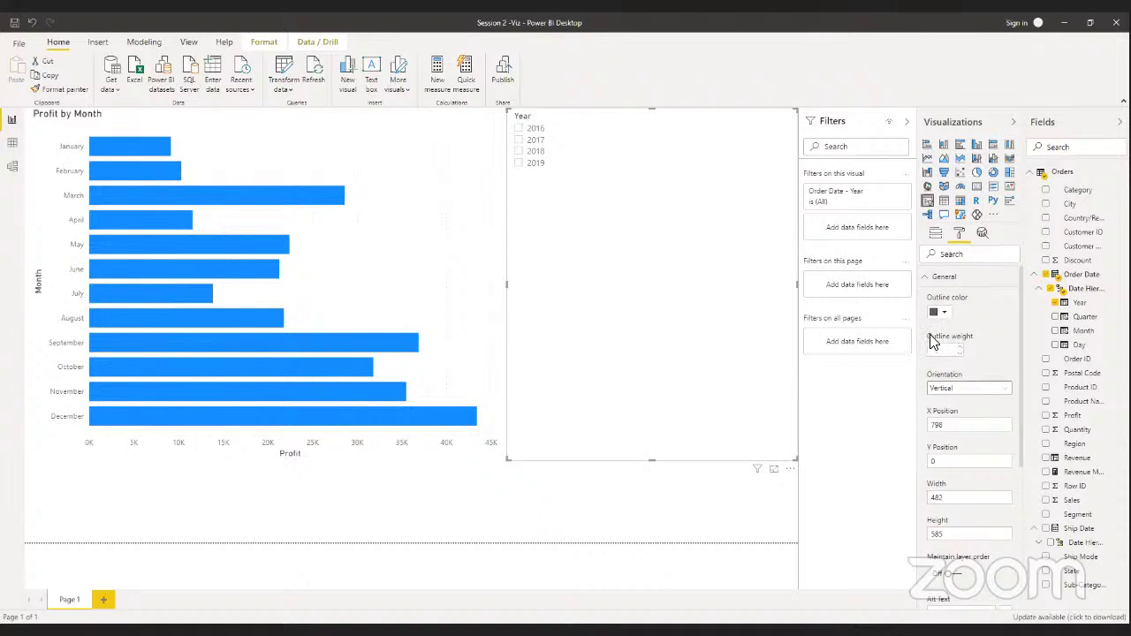
Set the Year slicer's orientation to Horizontal and reduce its height until the four years sit in a single row
{"action": "left_click", "coordinate": [979, 400]}
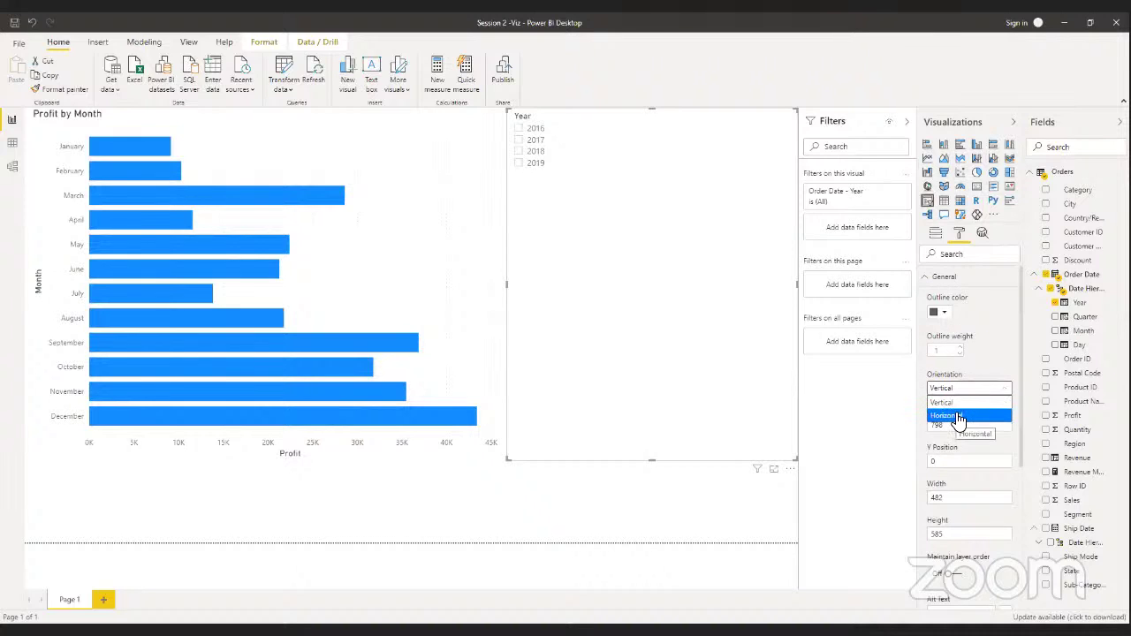
{"action": "left_click", "coordinate": [958, 416]}
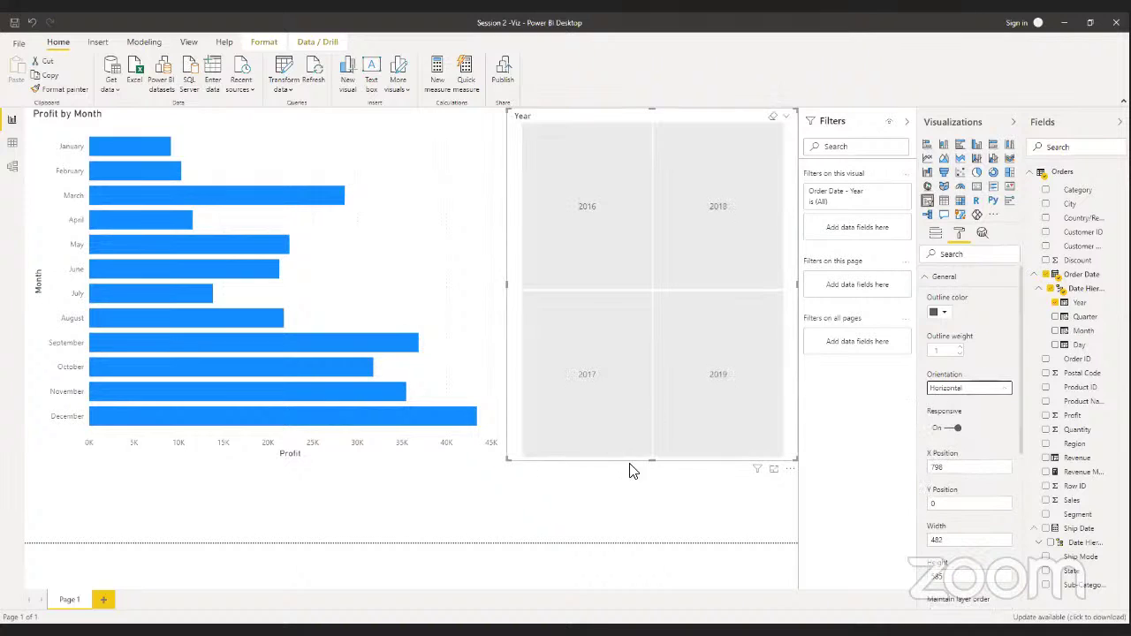
{"action": "left_click_drag", "start_coordinate": [654, 463], "coordinate": [639, 159]}
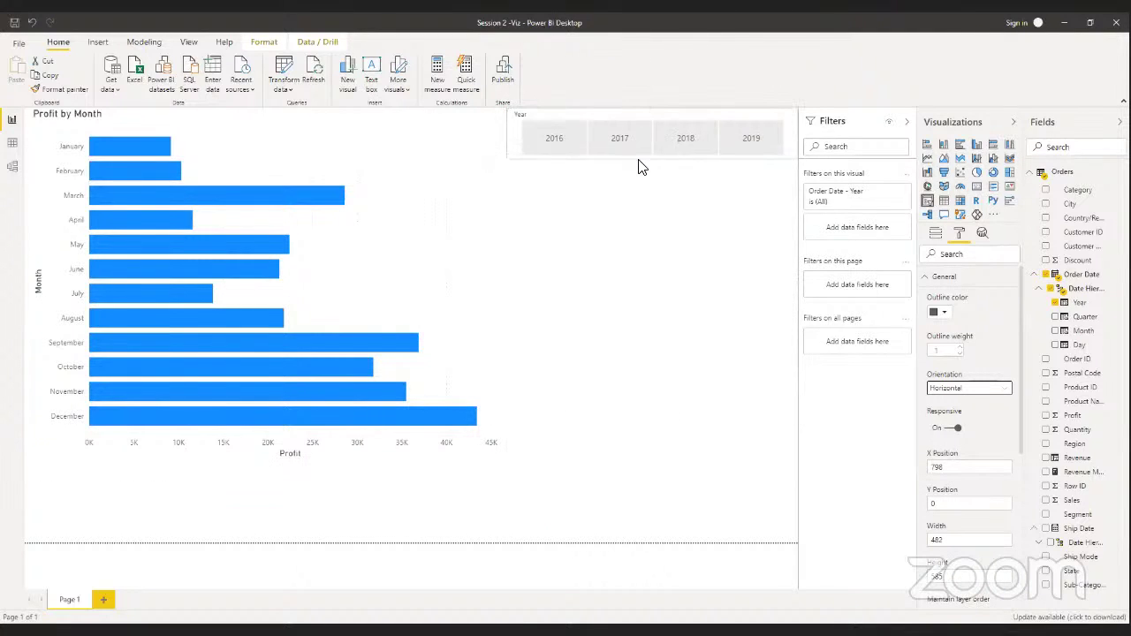
{"action": "left_click", "coordinate": [705, 277]}
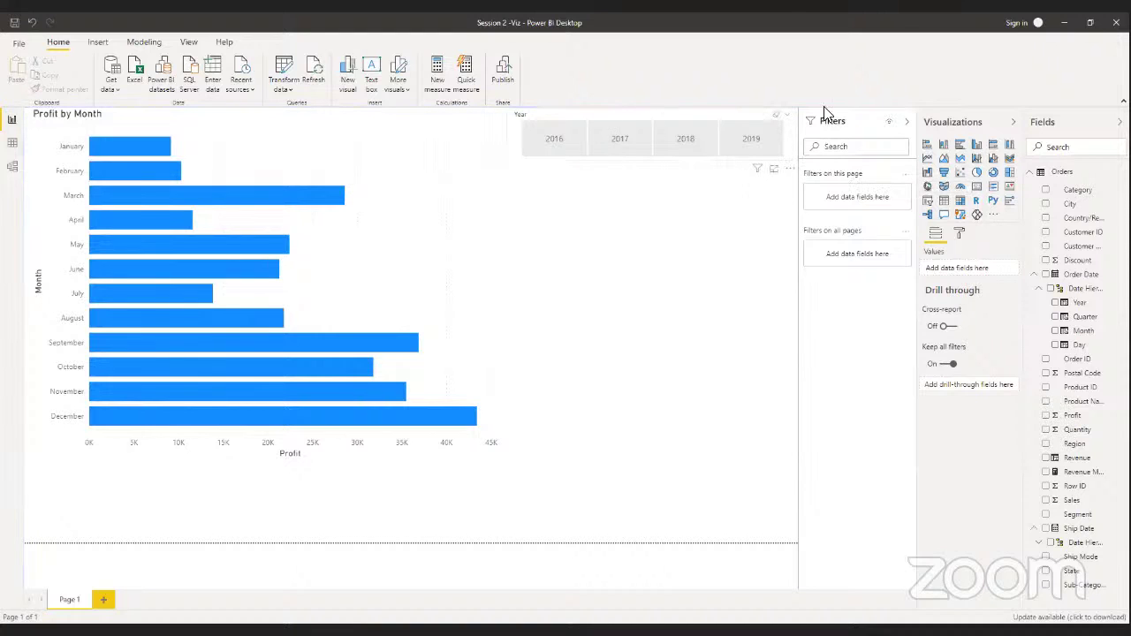
Enlarge the Year slicer, turn on its Show "Select all" option and select all years
{"action": "left_click", "coordinate": [758, 115]}
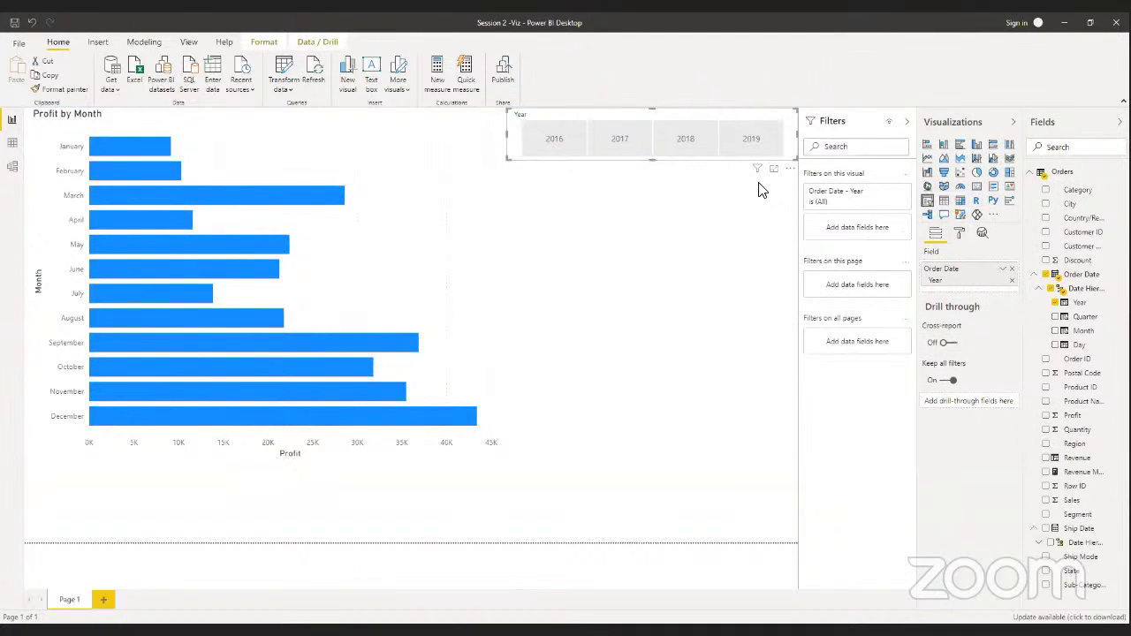
{"action": "left_click", "coordinate": [958, 234]}
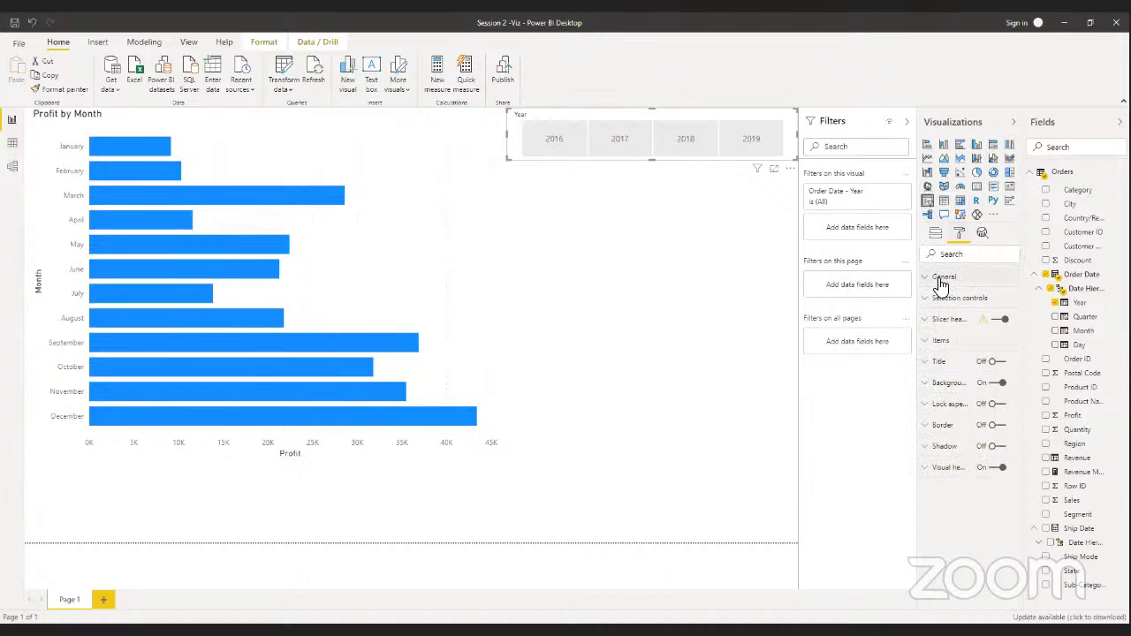
{"action": "left_click", "coordinate": [941, 303]}
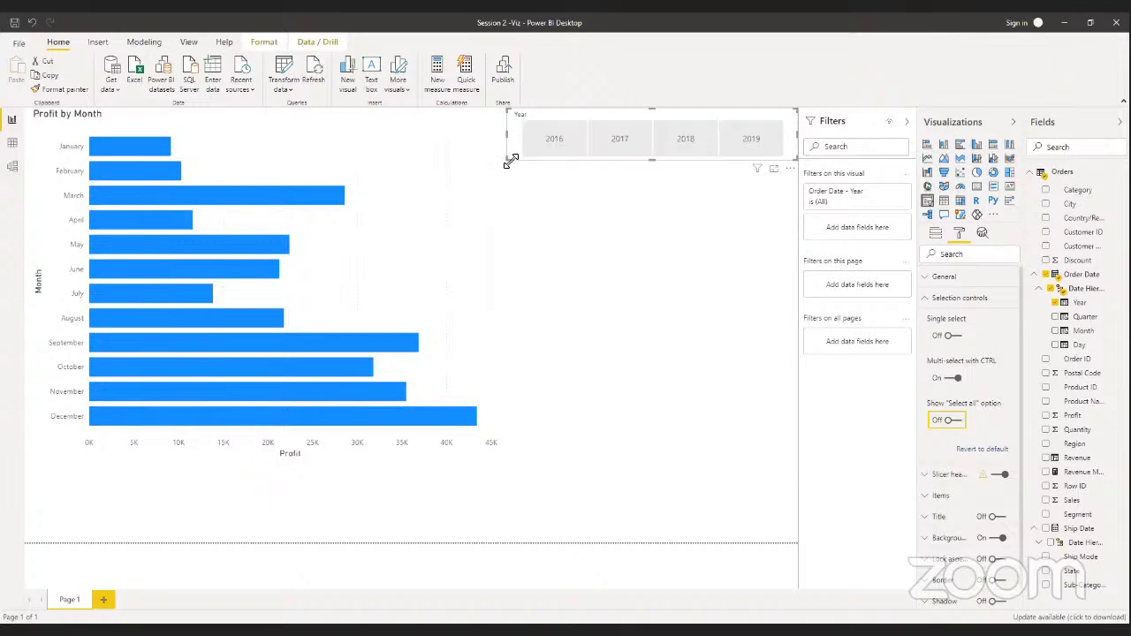
{"action": "left_click_drag", "start_coordinate": [513, 160], "coordinate": [536, 263]}
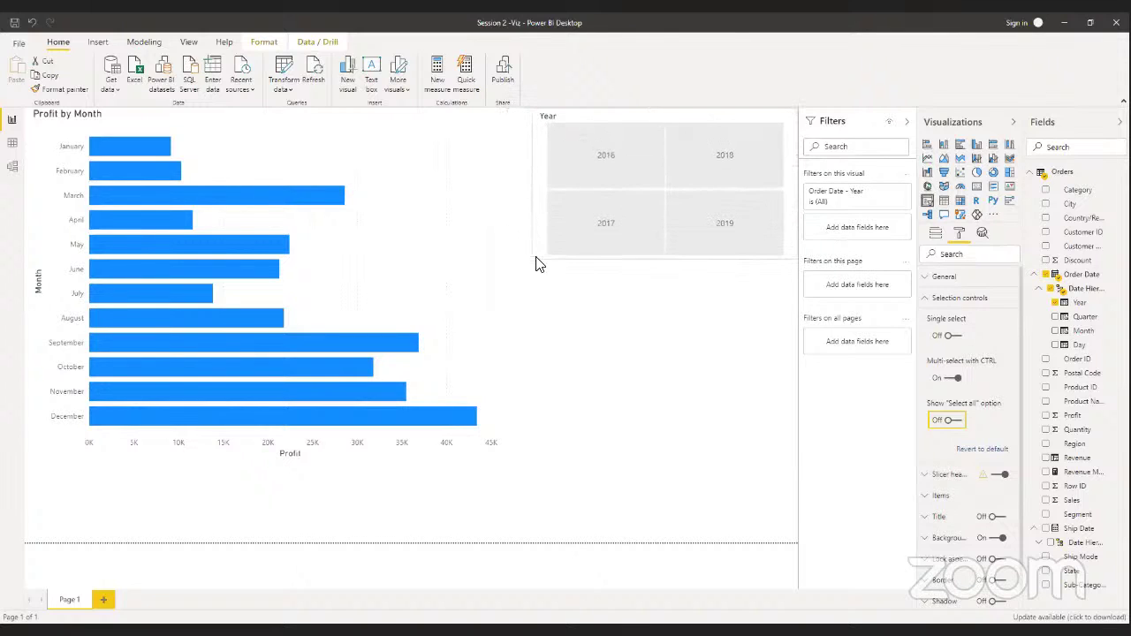
{"action": "left_click", "coordinate": [957, 422]}
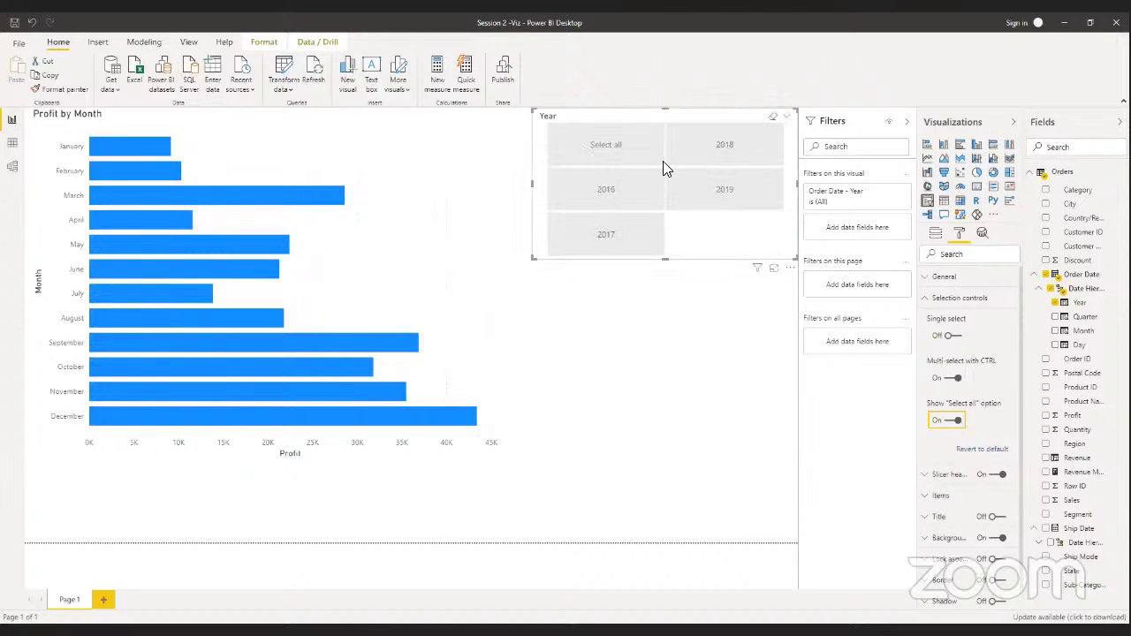
{"action": "left_click", "coordinate": [613, 164]}
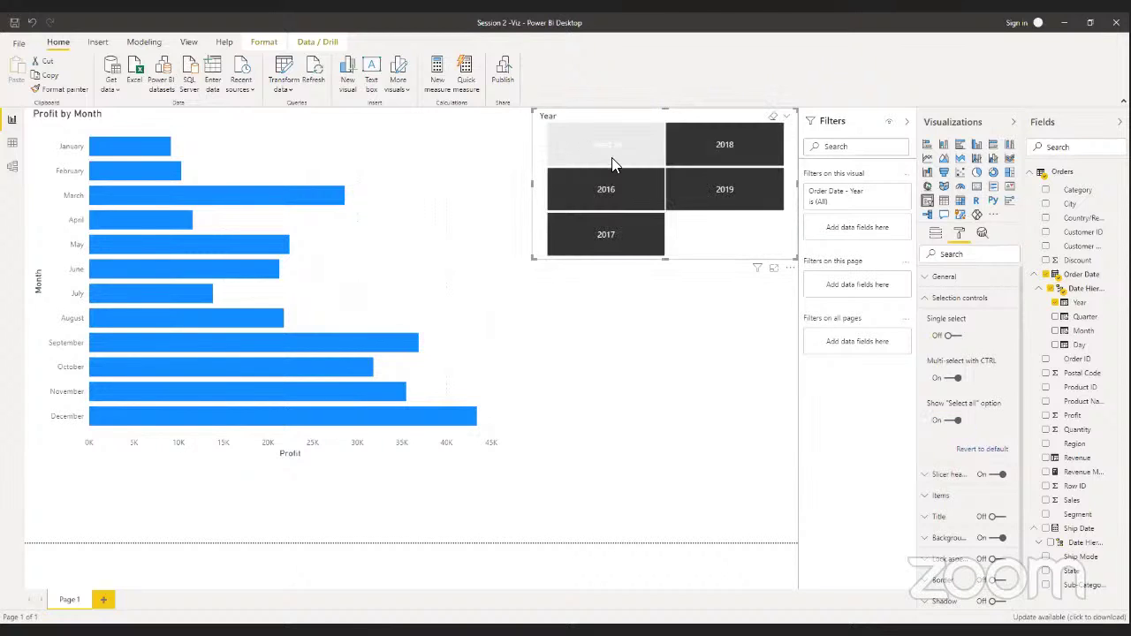
{"action": "left_click", "coordinate": [694, 265]}
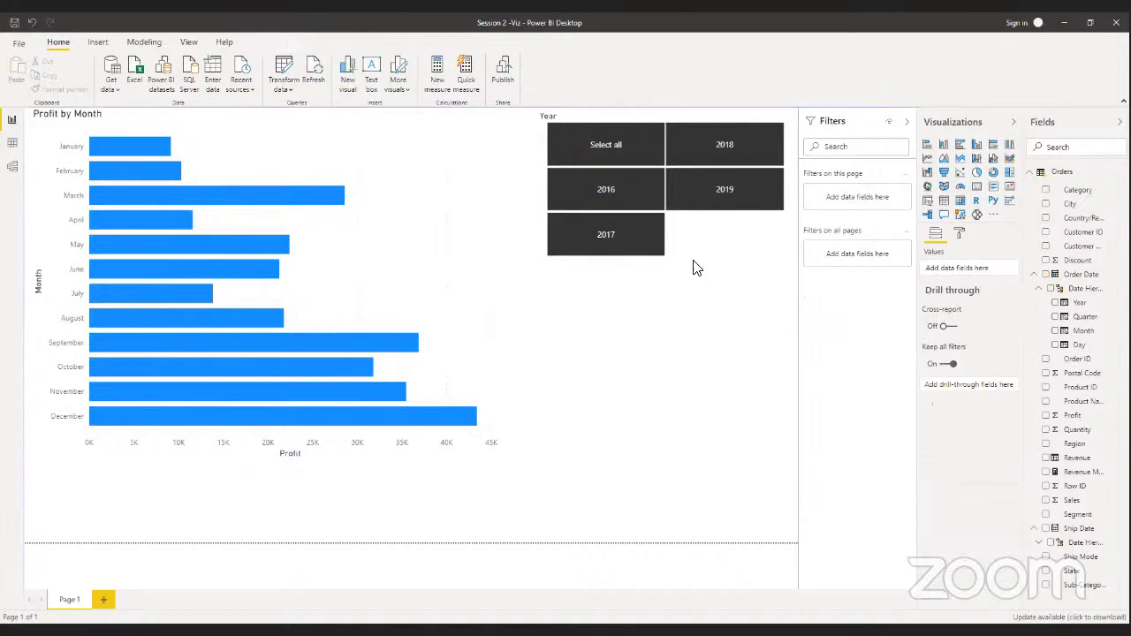
Test the Year slicer by excluding 2019, clearing the selection with Select all, and filtering the chart to 2019 alone
{"action": "left_click", "coordinate": [721, 188]}
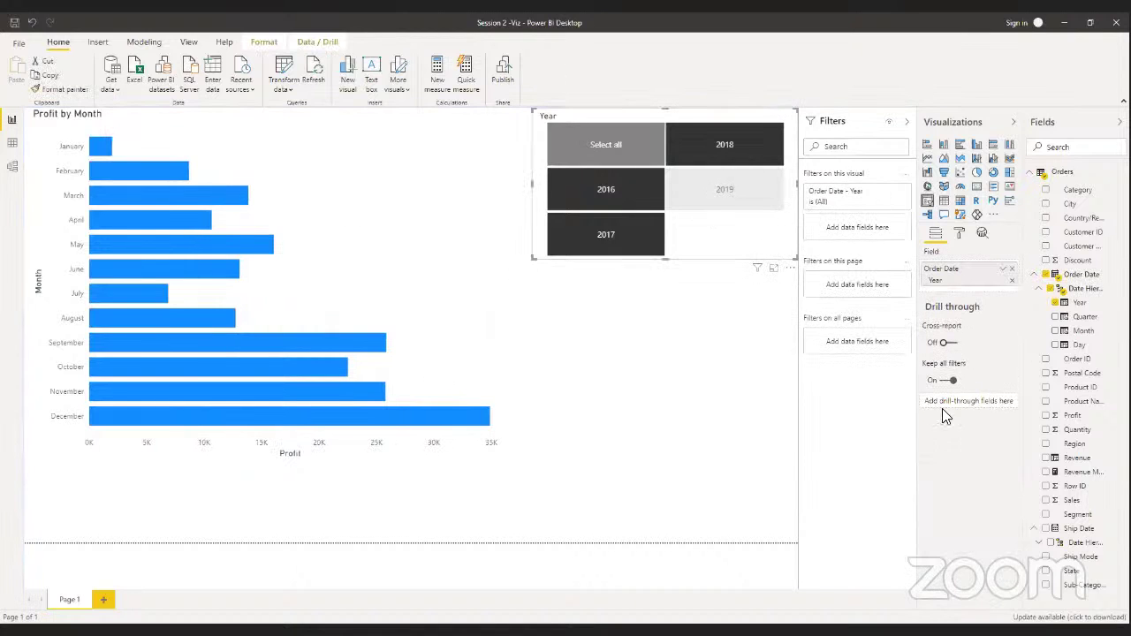
{"action": "left_click", "coordinate": [764, 292]}
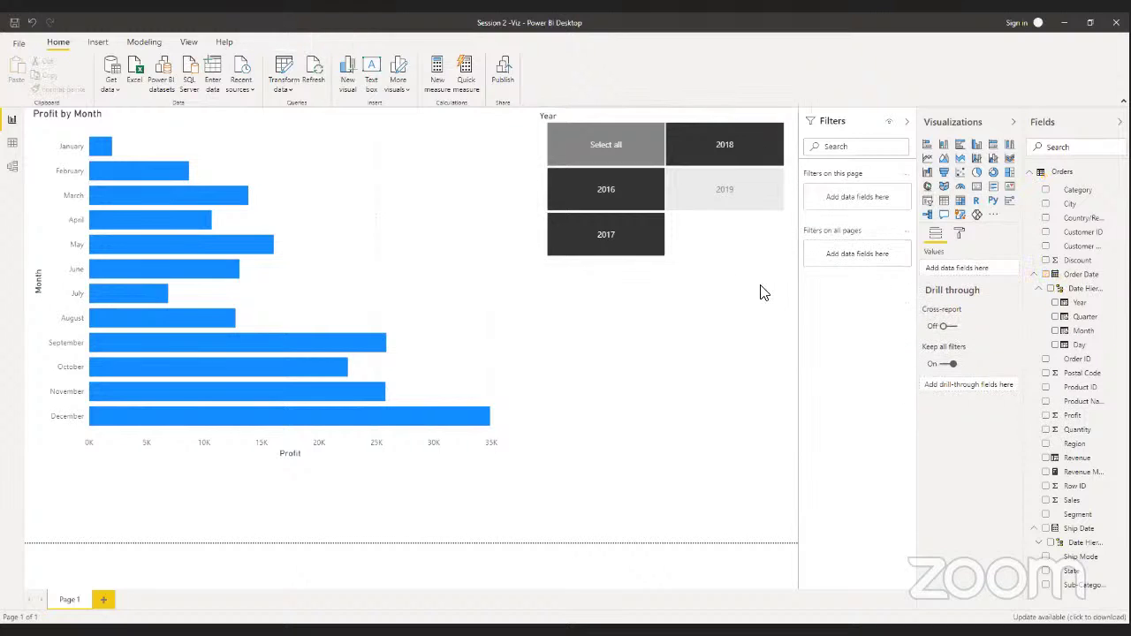
{"action": "left_click", "coordinate": [961, 235]}
{"action": "left_click", "coordinate": [608, 152]}
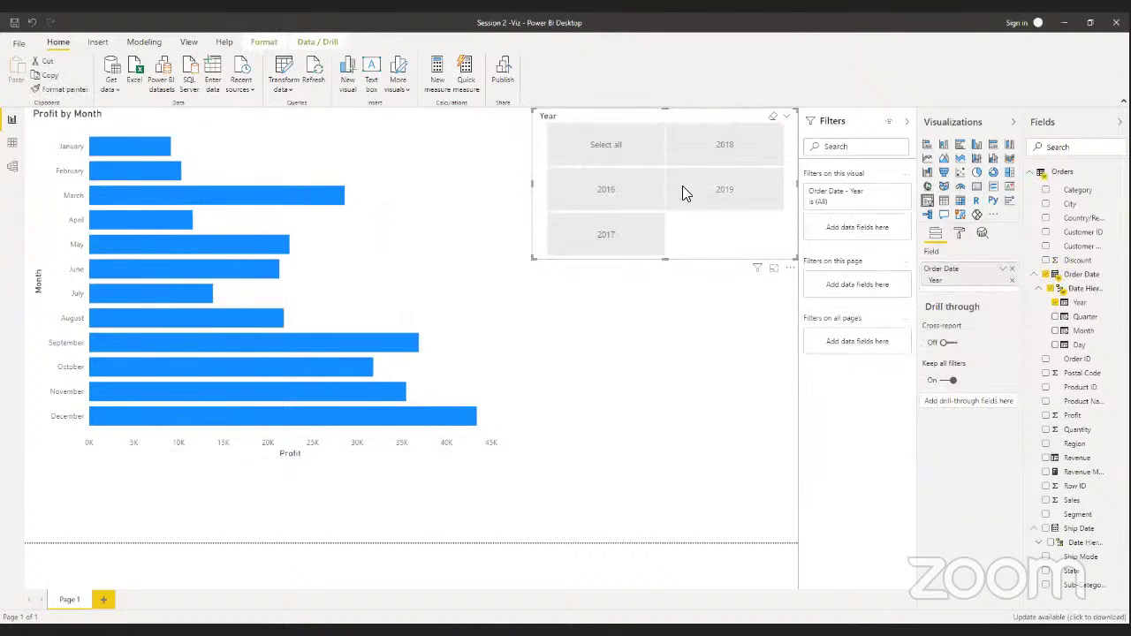
{"action": "left_click", "coordinate": [683, 188]}
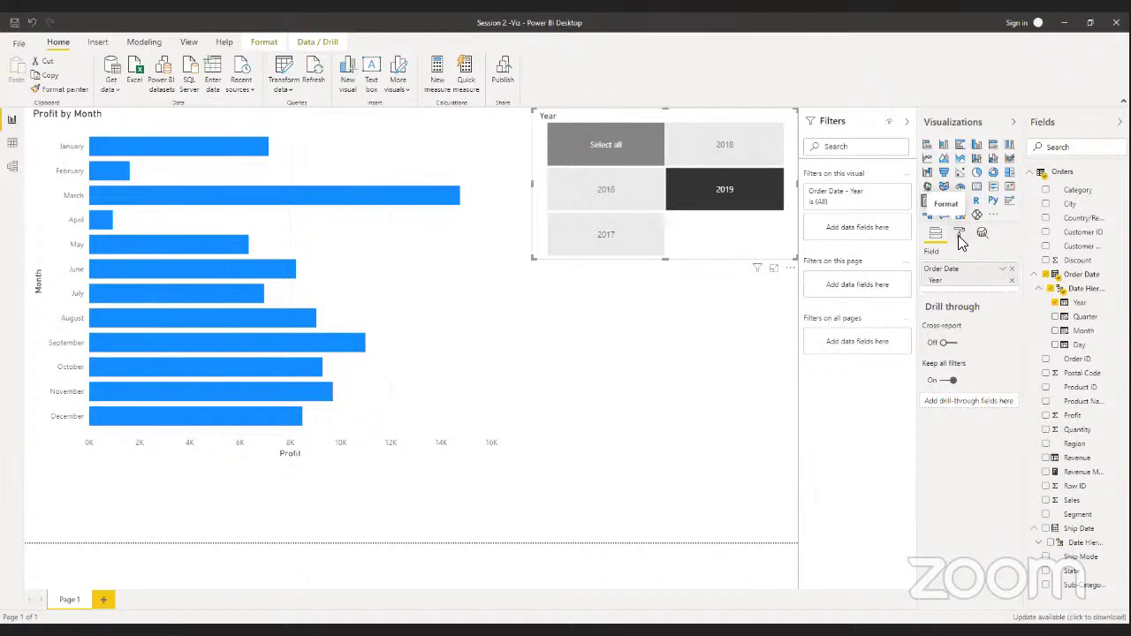
{"action": "left_click", "coordinate": [617, 141]}
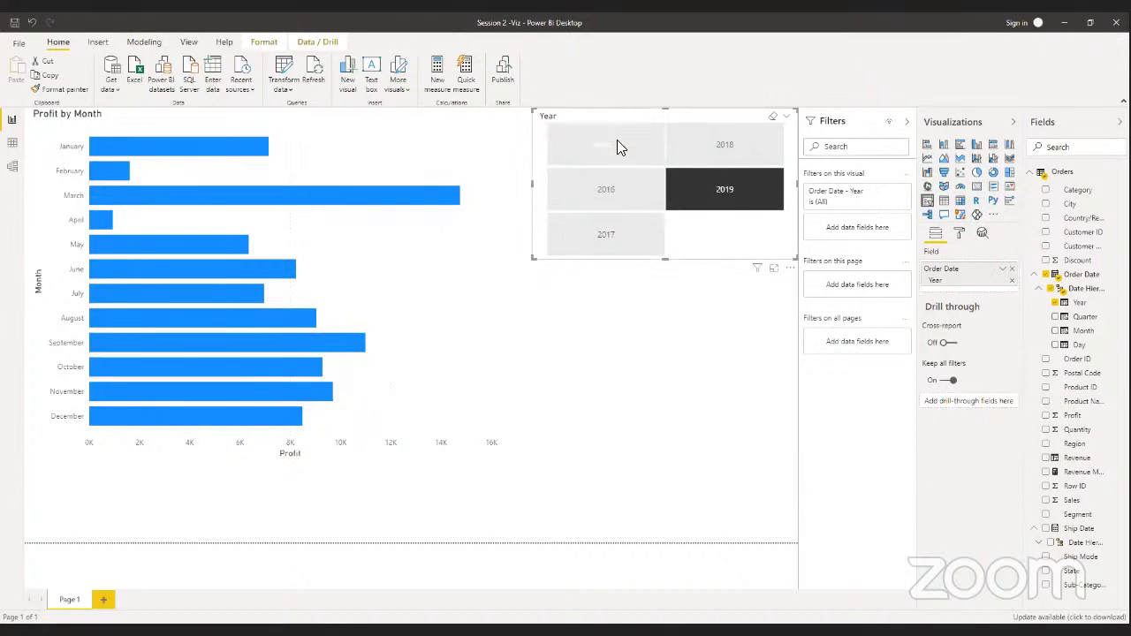
Turn off Multi-select with CTRL and Show "Select all" for the Year slicer, and shrink it back to a single row
{"action": "left_click", "coordinate": [958, 234]}
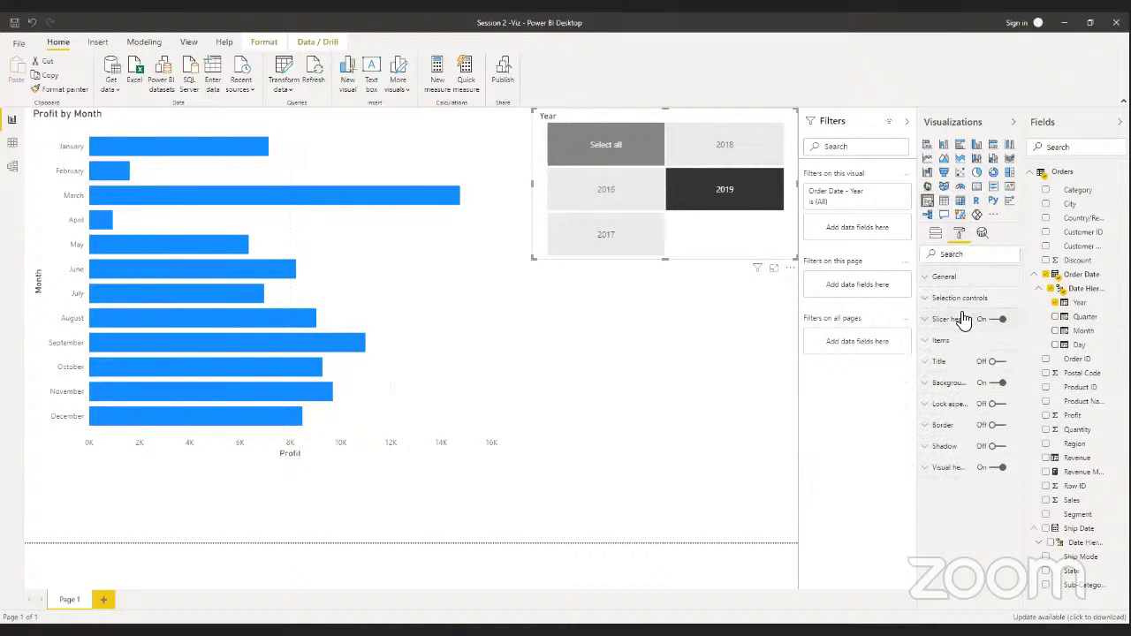
{"action": "left_click", "coordinate": [956, 298]}
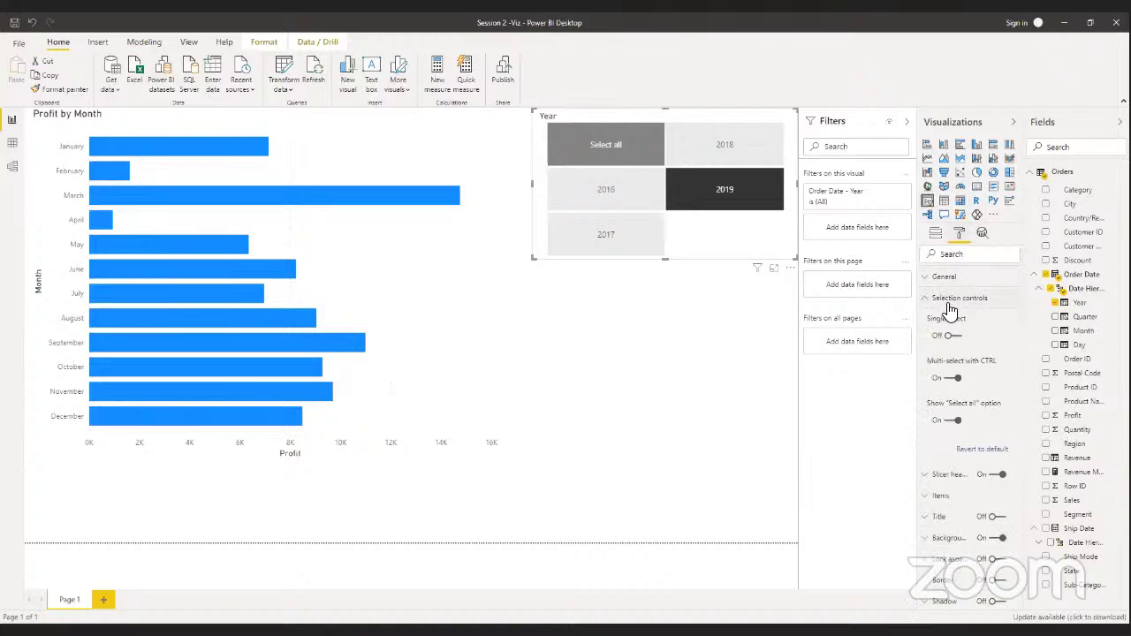
{"action": "left_click", "coordinate": [954, 380]}
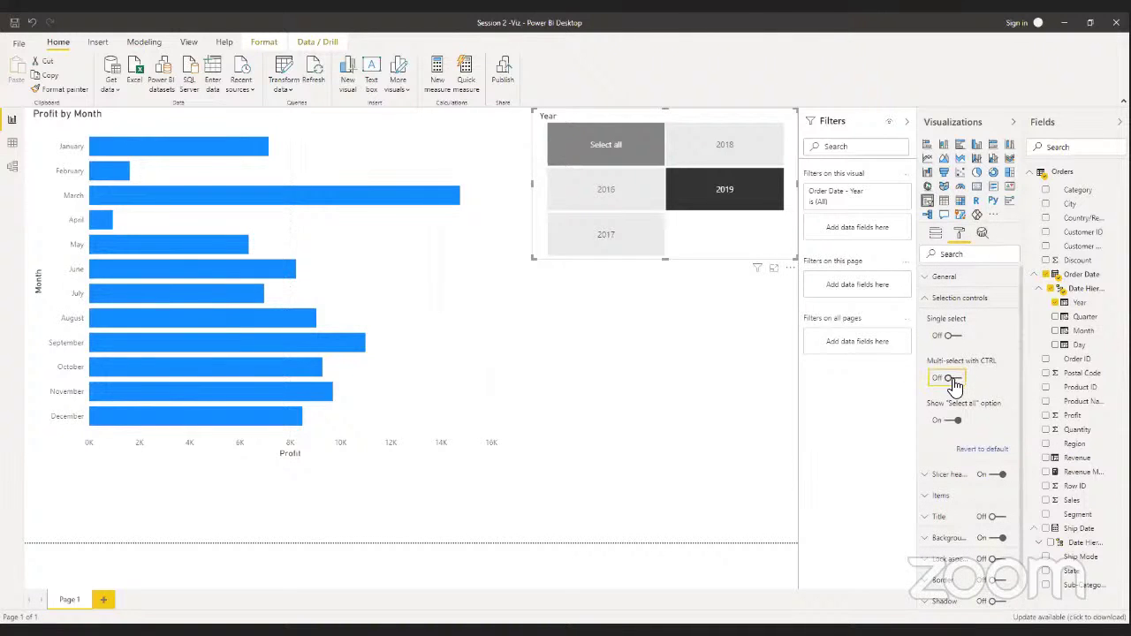
{"action": "left_click", "coordinate": [955, 420]}
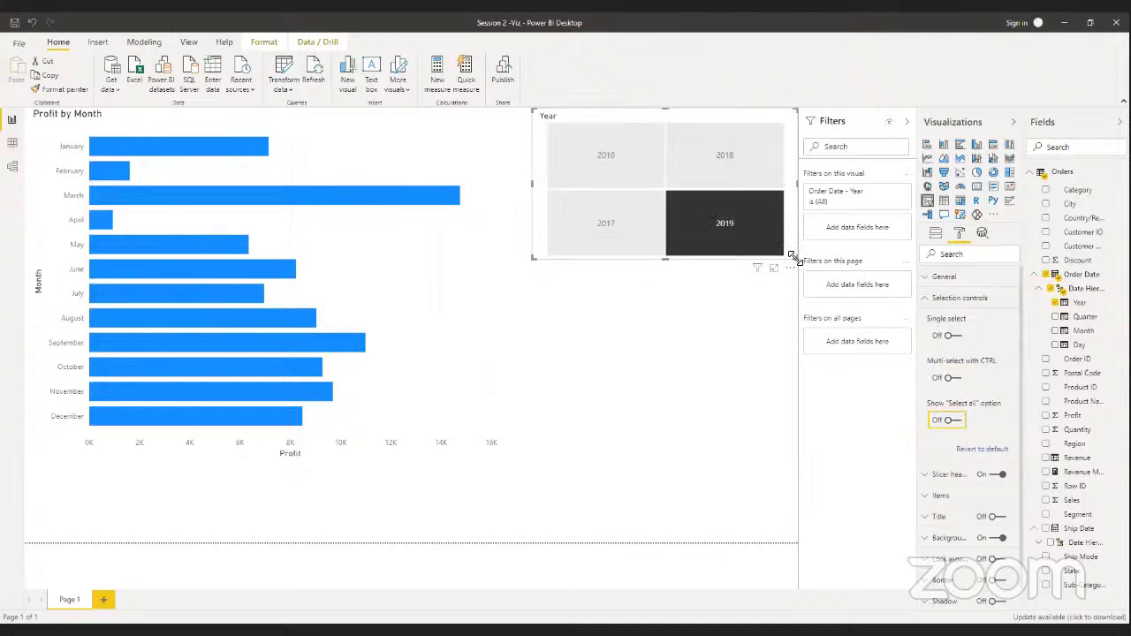
{"action": "left_click_drag", "start_coordinate": [792, 258], "coordinate": [774, 160]}
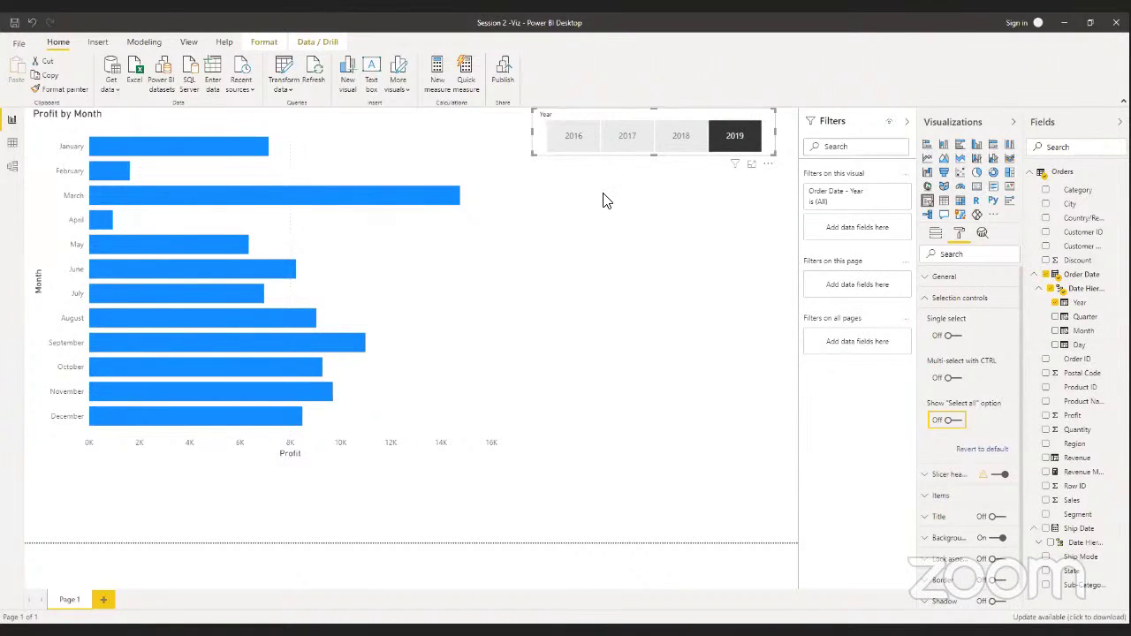
Add 2016 and 2017 to the 2019 selection in the Year slicer
{"action": "left_click", "coordinate": [582, 136]}
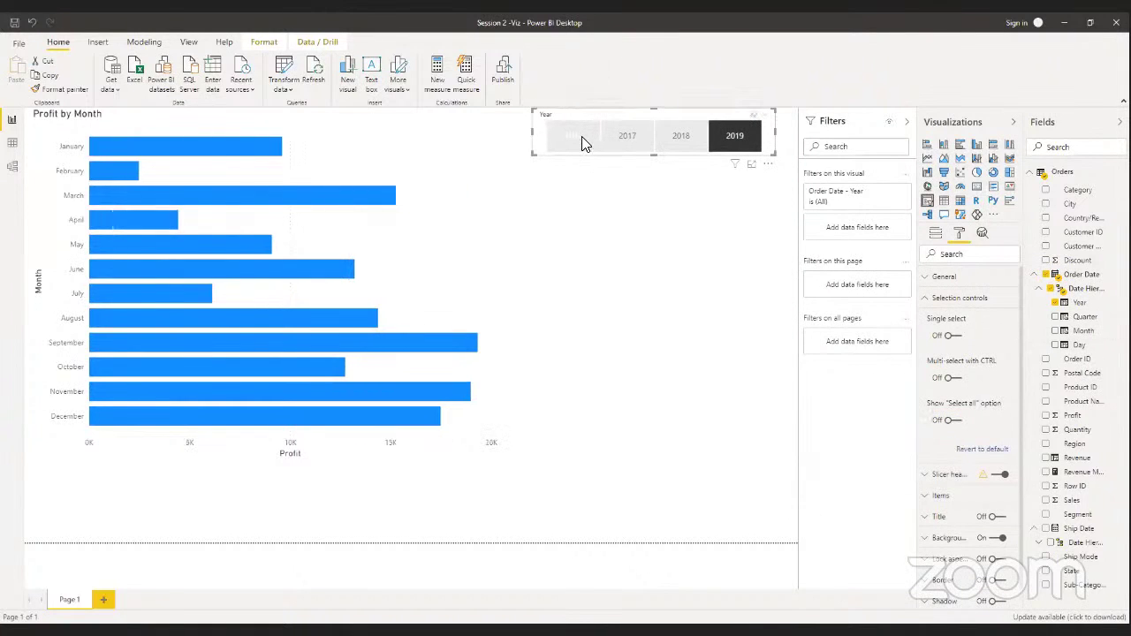
{"action": "left_click", "coordinate": [617, 140]}
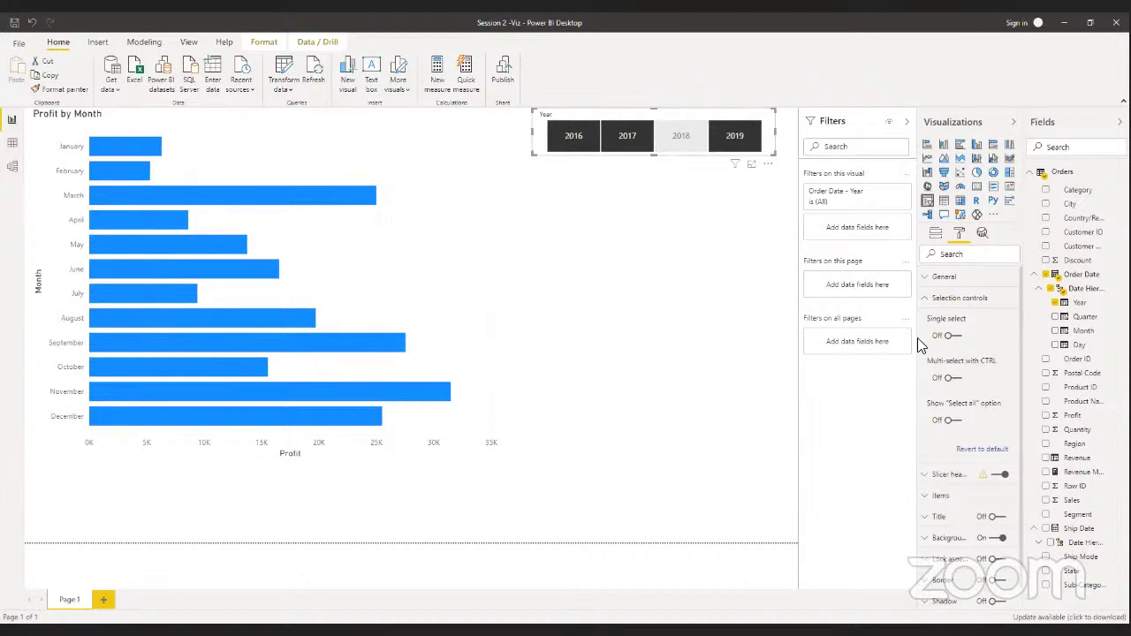
{"action": "left_click", "coordinate": [707, 315]}
Deselect 2016, 2017 and 2019 in the Year slicer, and filter the chart to 2016 and 2017 together
{"action": "left_click", "coordinate": [549, 149]}
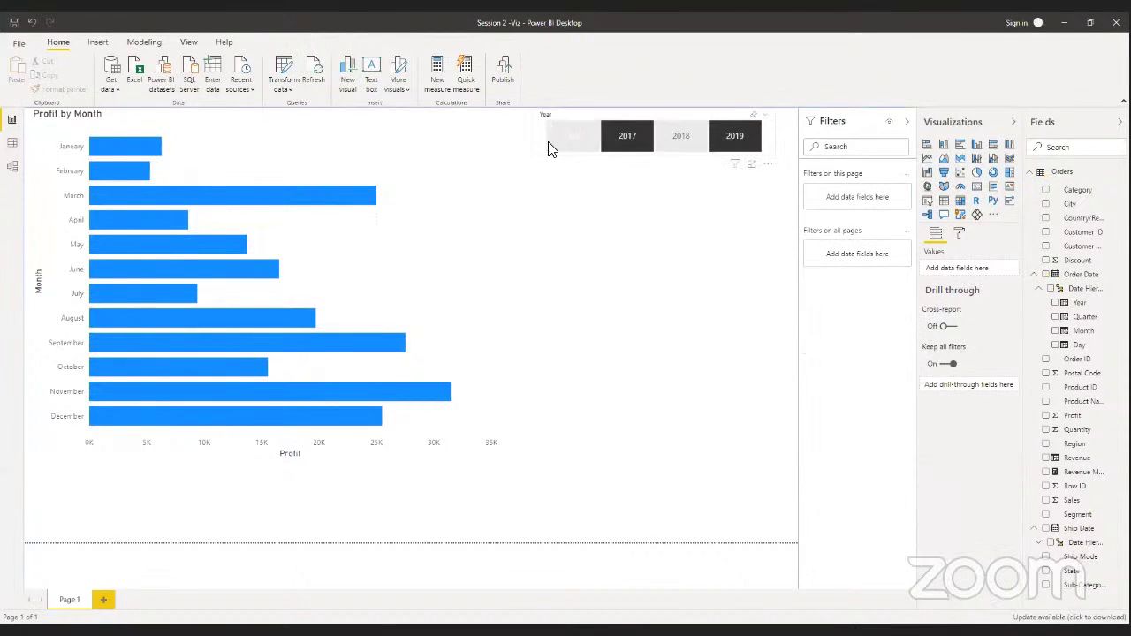
{"action": "left_click", "coordinate": [609, 139]}
{"action": "left_click", "coordinate": [738, 137]}
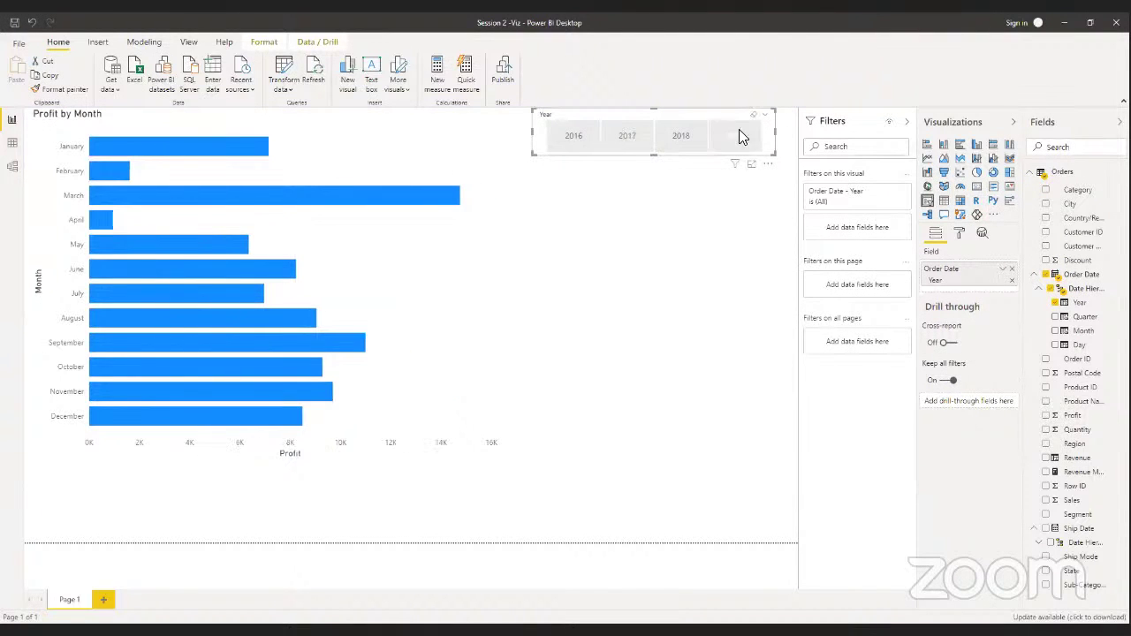
{"action": "left_click", "coordinate": [669, 341]}
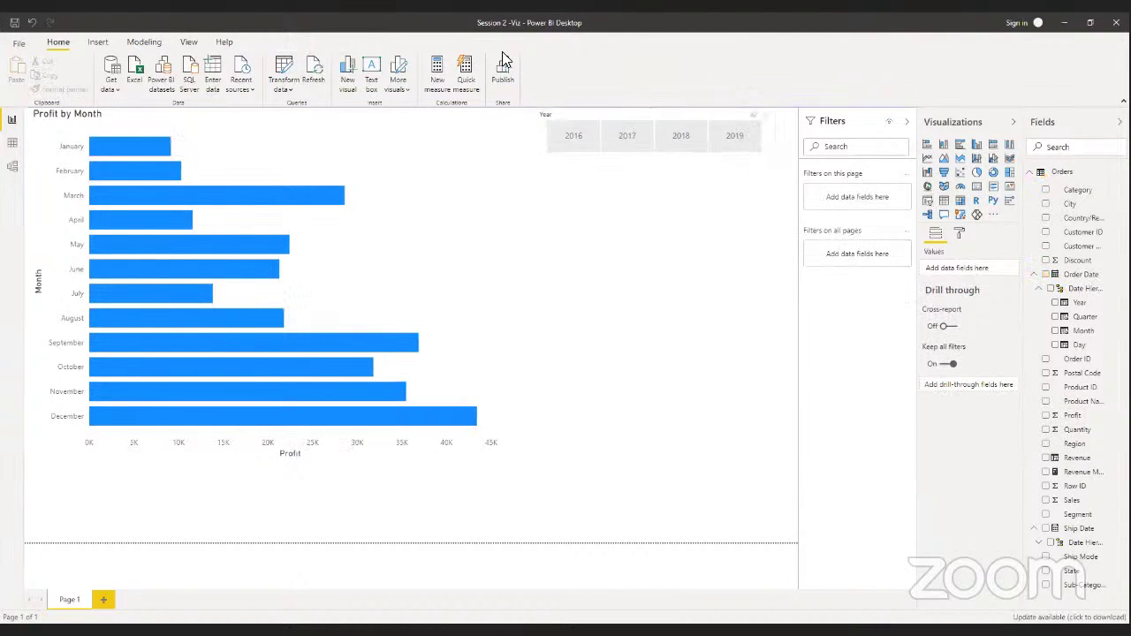
{"action": "left_click", "coordinate": [567, 129]}
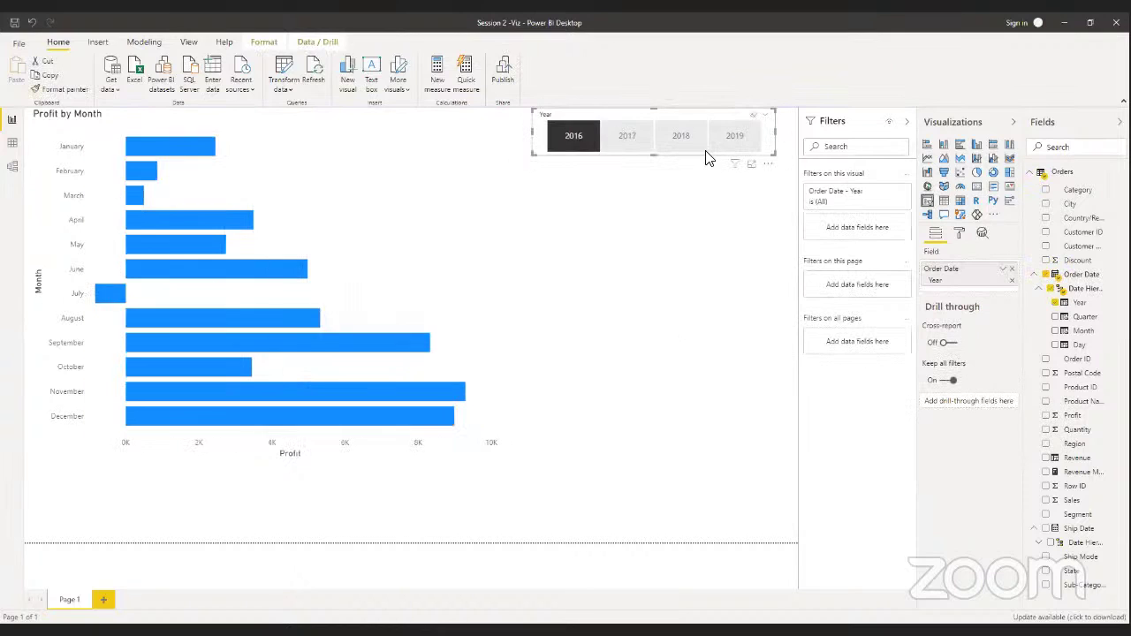
{"action": "left_click", "coordinate": [638, 141]}
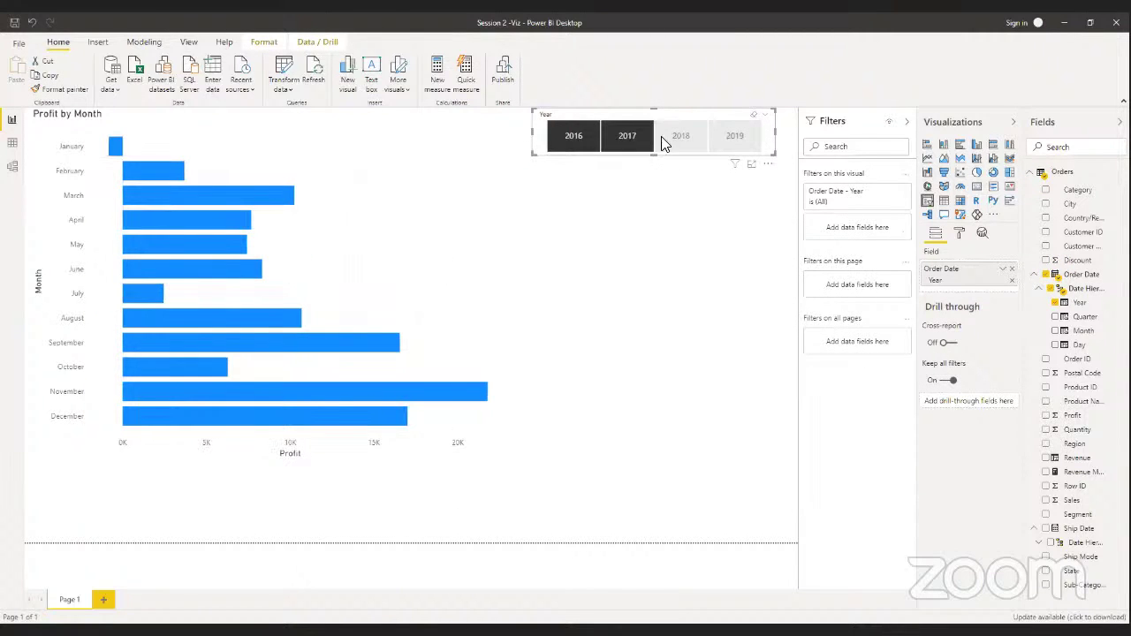
Turn on Single select in the Year slicer's selection controls
{"action": "left_click", "coordinate": [958, 233]}
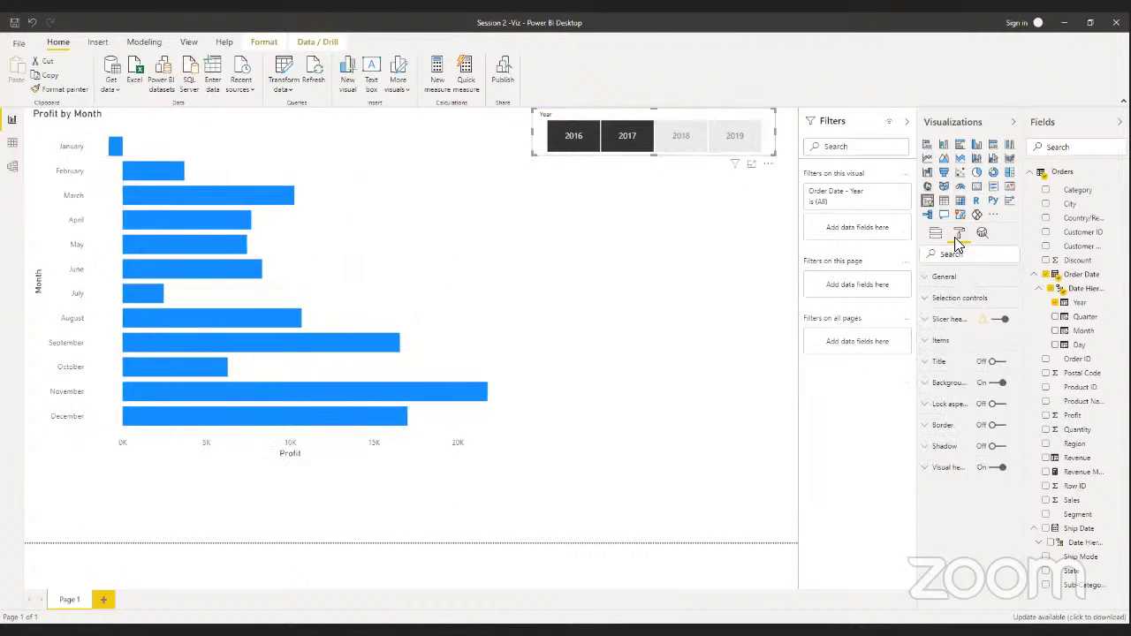
{"action": "left_click", "coordinate": [951, 300]}
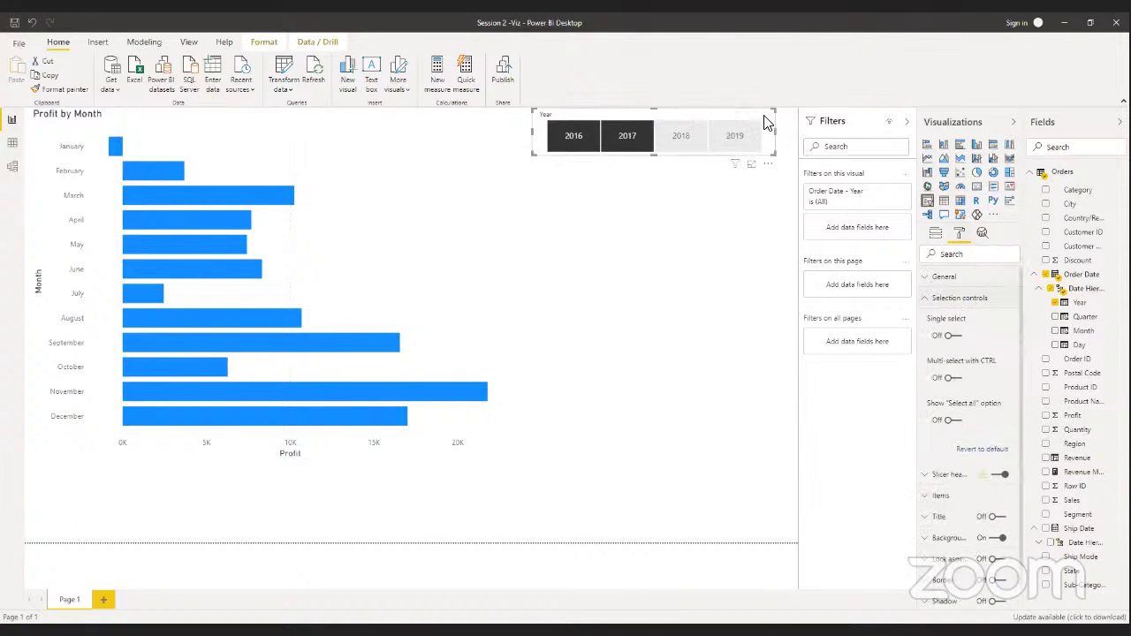
{"action": "left_click", "coordinate": [956, 339]}
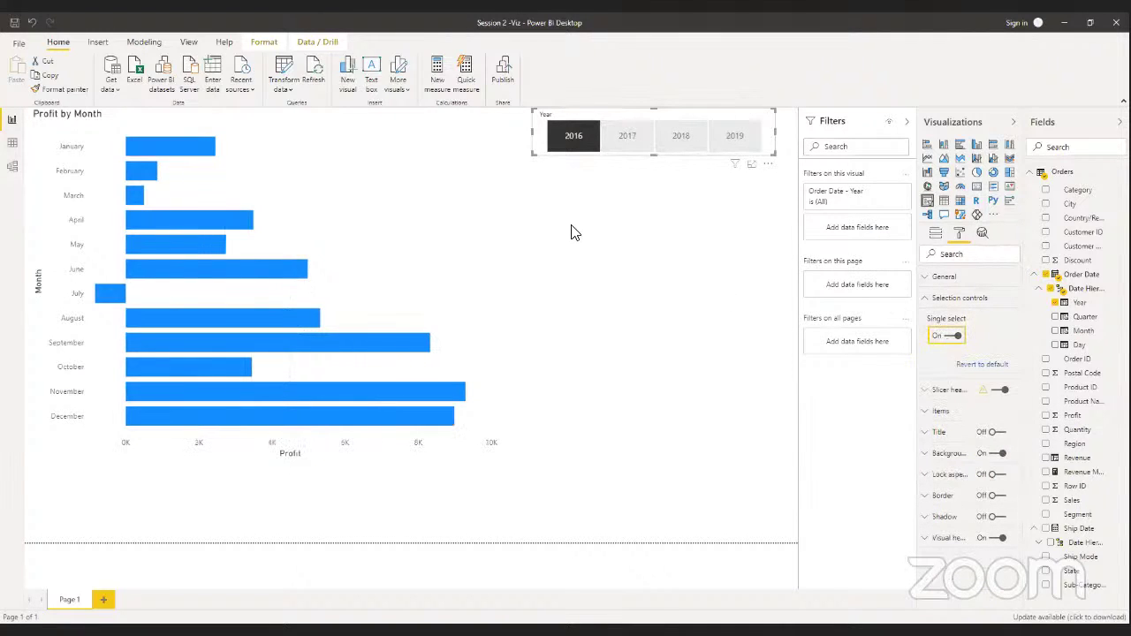
{"action": "left_click", "coordinate": [574, 194]}
Filter the Profit by Month chart to 2017, 2018 and finally 2019, one year at a time, with the Year slicer
{"action": "left_click", "coordinate": [627, 148]}
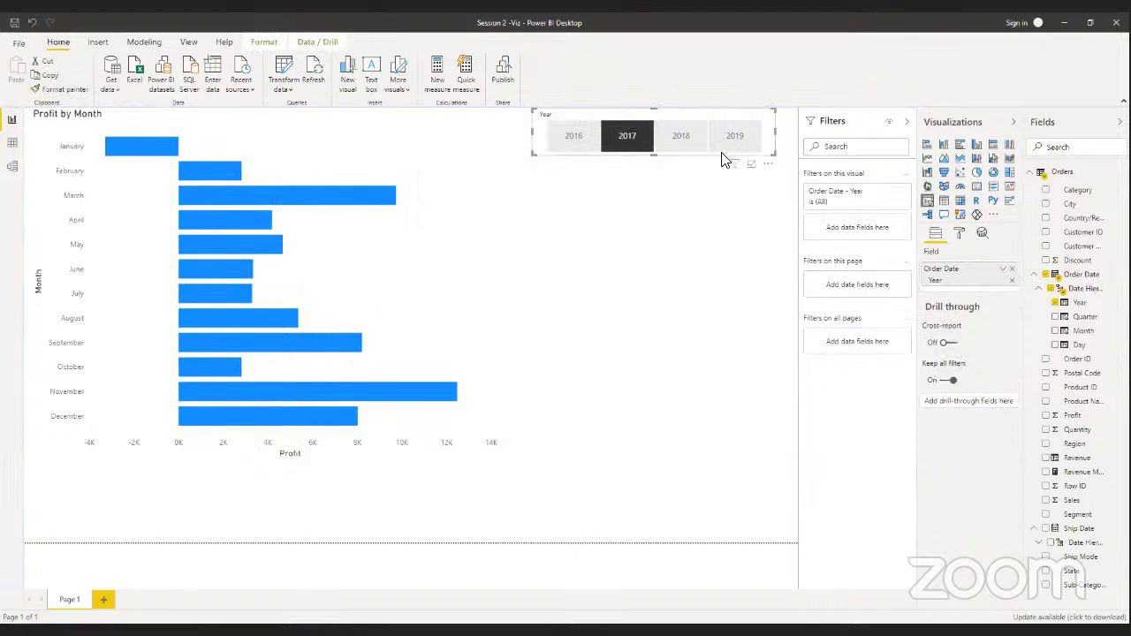
{"action": "left_click", "coordinate": [675, 138]}
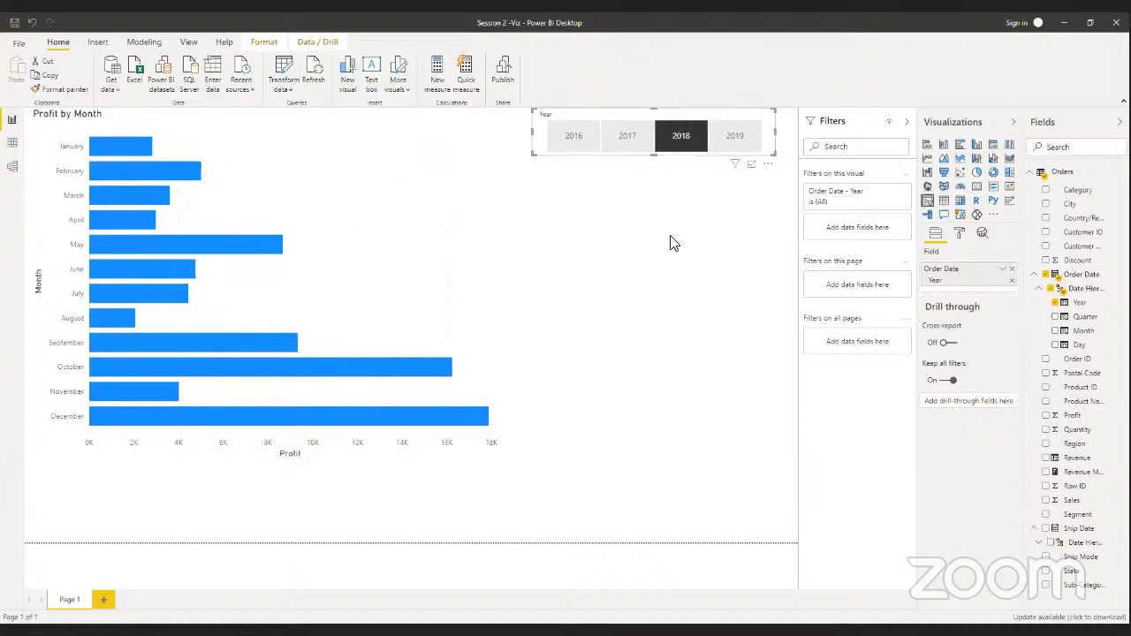
{"action": "left_click", "coordinate": [725, 140]}
{"action": "left_click", "coordinate": [623, 329]}
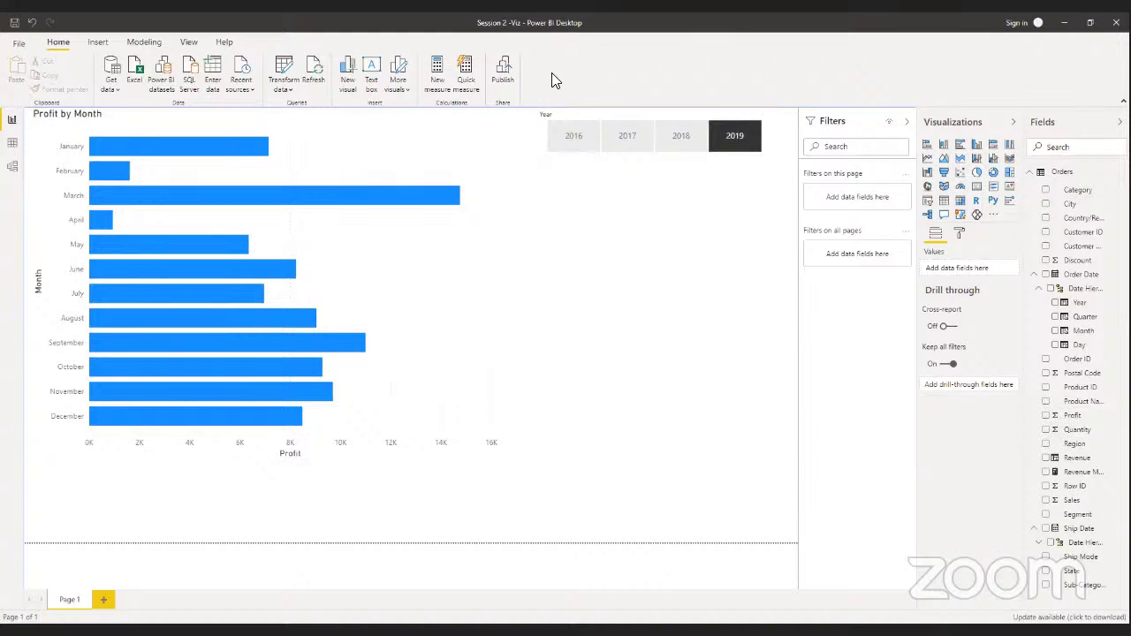
Turn off the Year slicer's header and turn on its shadow
{"action": "left_click", "coordinate": [960, 236]}
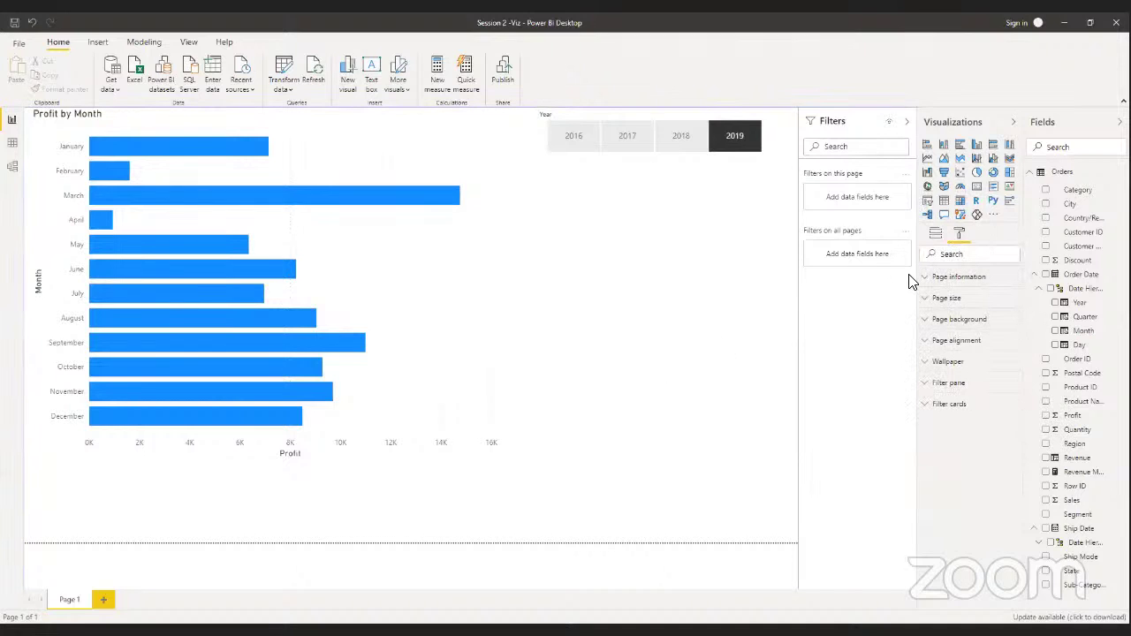
{"action": "left_click", "coordinate": [749, 146]}
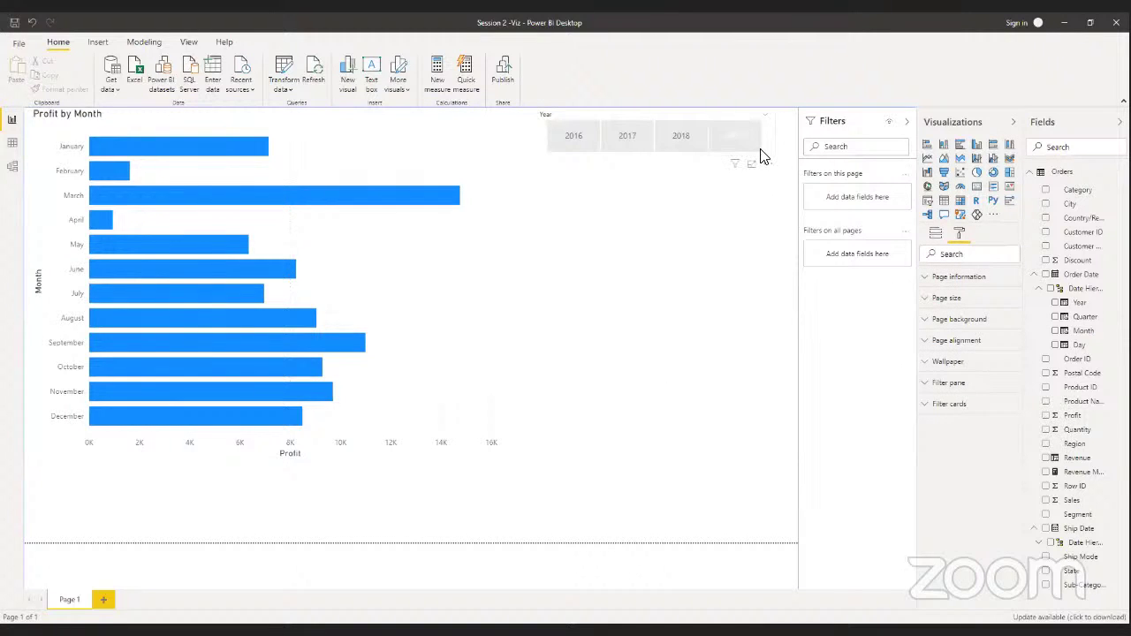
{"action": "left_click", "coordinate": [937, 232]}
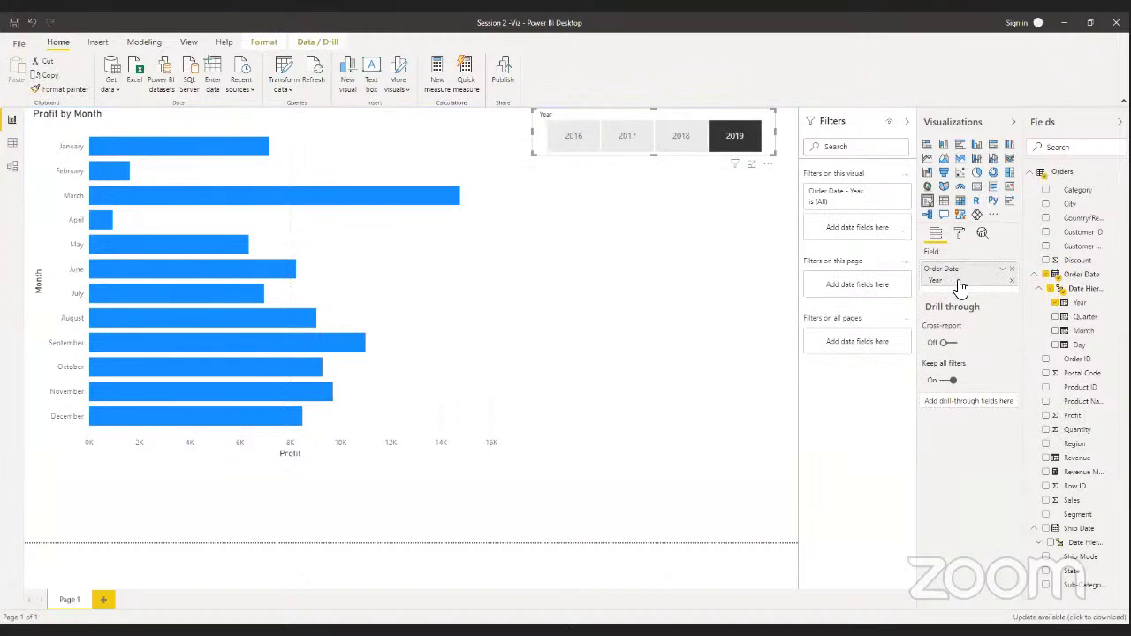
{"action": "left_click", "coordinate": [959, 235]}
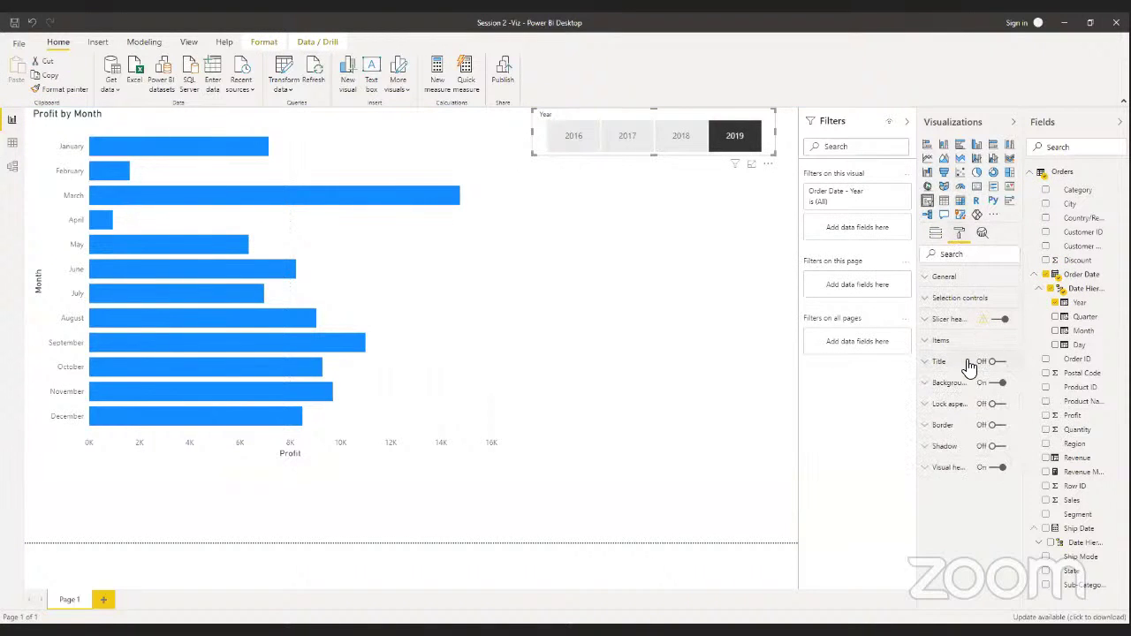
{"action": "left_click", "coordinate": [998, 321]}
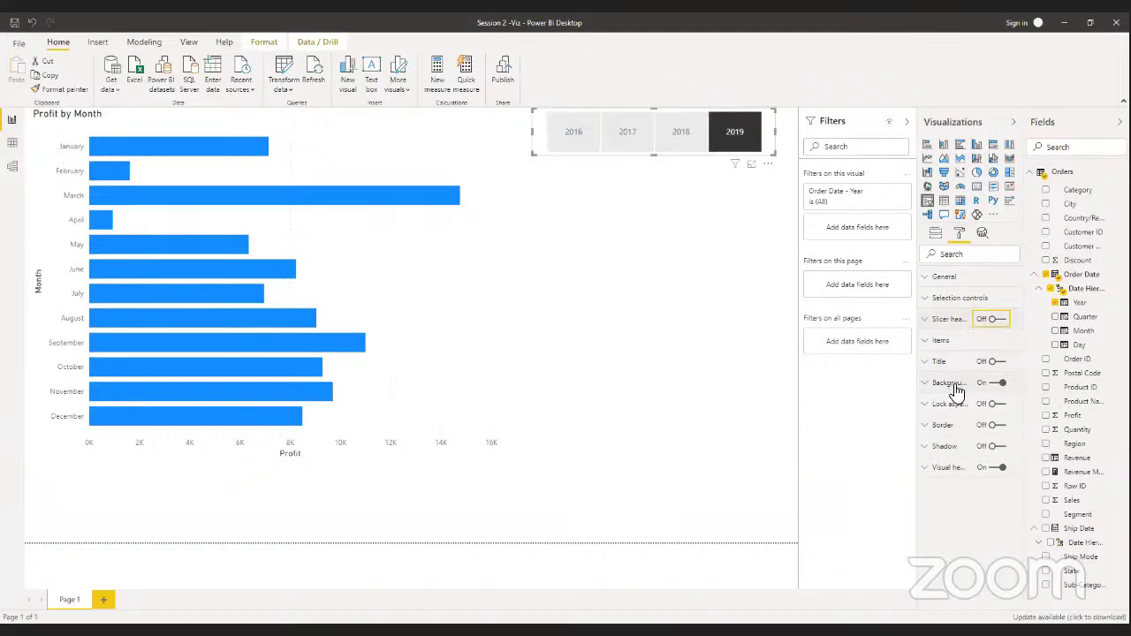
{"action": "left_click", "coordinate": [993, 447]}
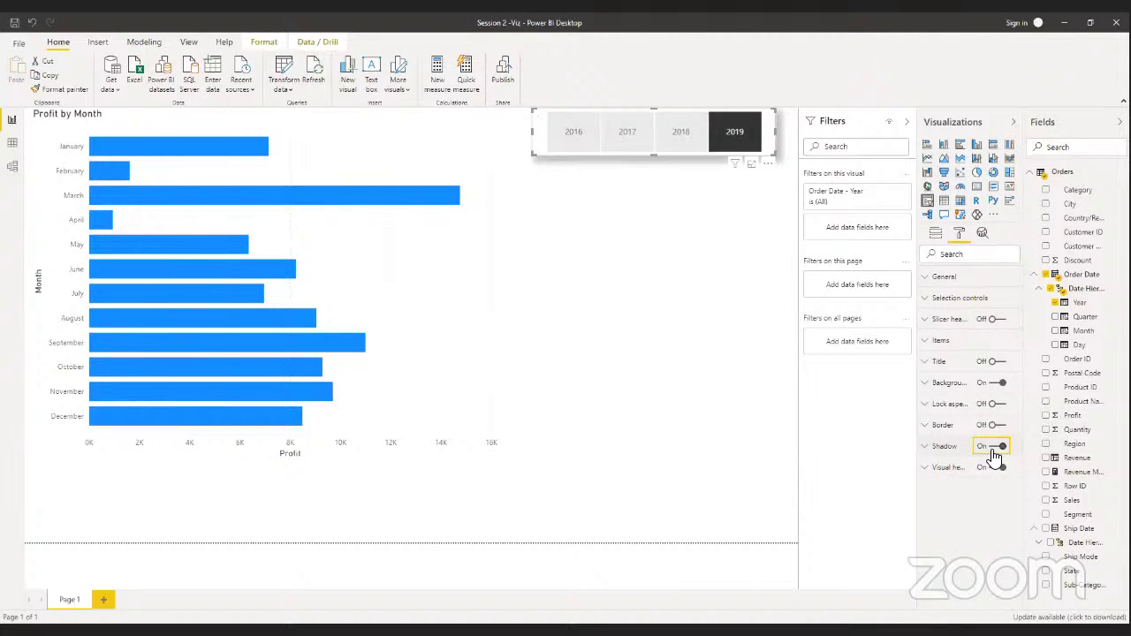
{"action": "left_click", "coordinate": [715, 237]}
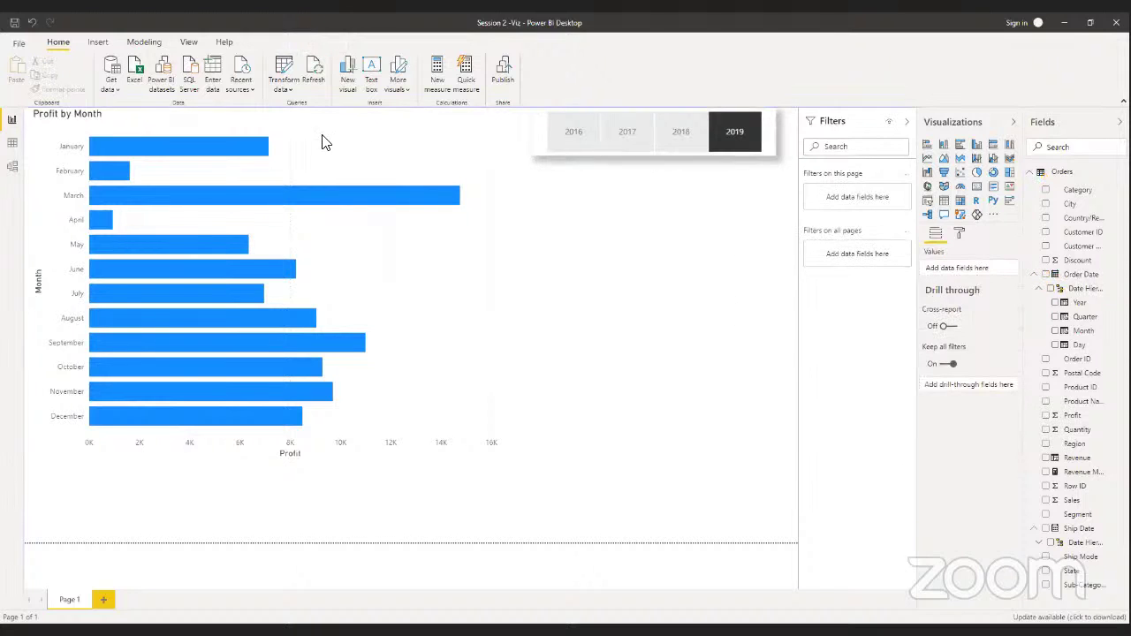
Shrink the Year slicer and move it to the page's upper-left corner, with the shortened Profit by Month chart below it
{"action": "left_click", "coordinate": [281, 123]}
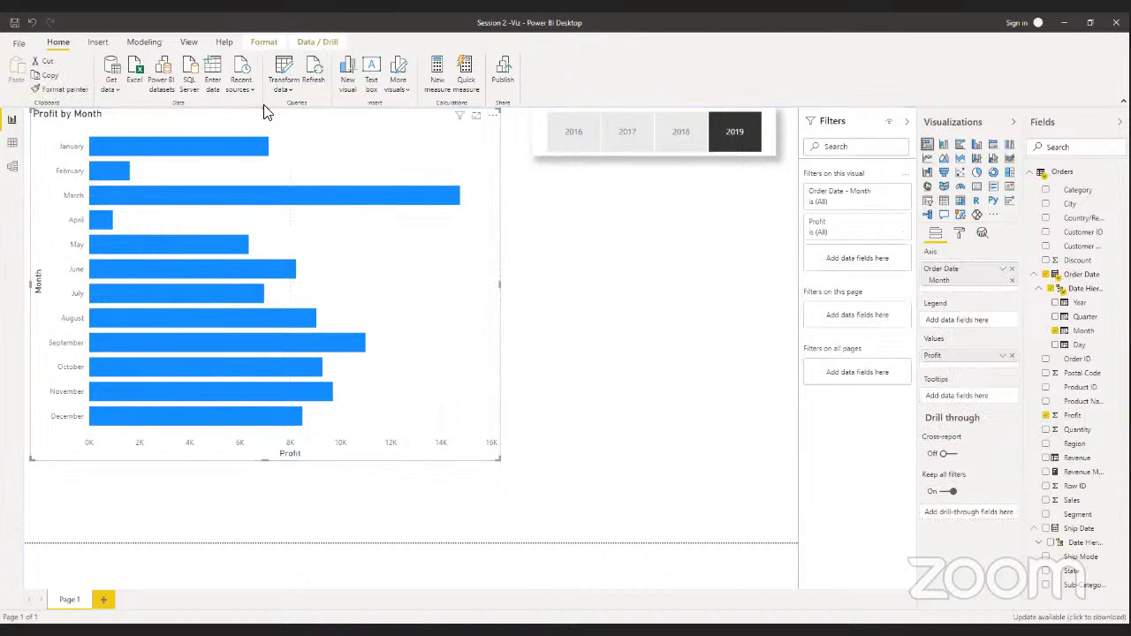
{"action": "left_click_drag", "start_coordinate": [272, 175], "coordinate": [314, 253]}
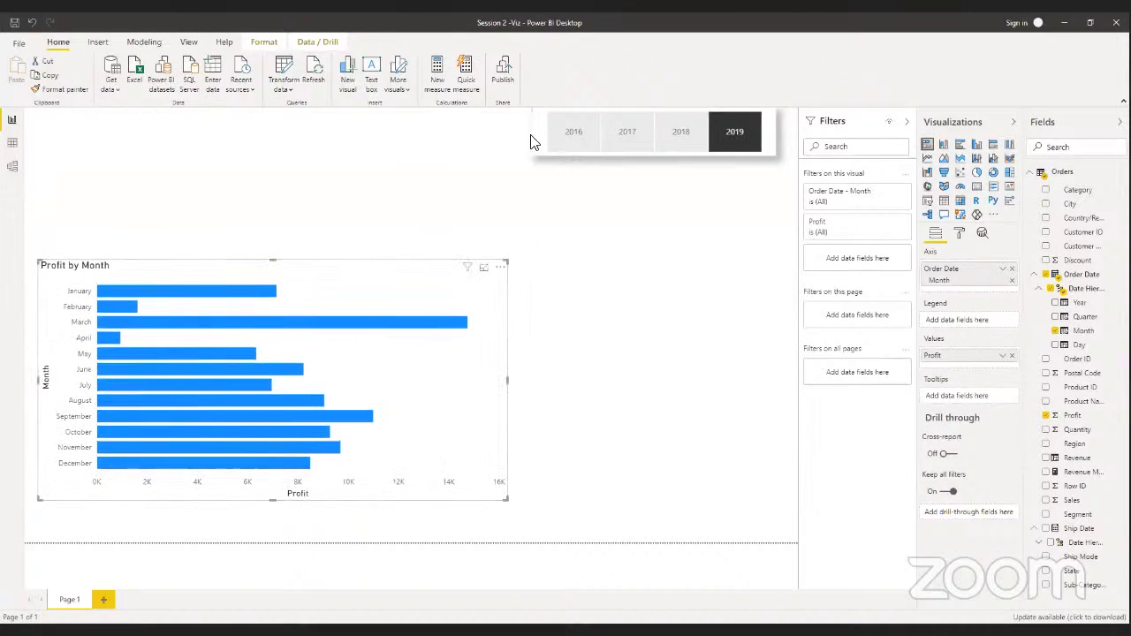
{"action": "left_click_drag", "start_coordinate": [540, 128], "coordinate": [58, 132]}
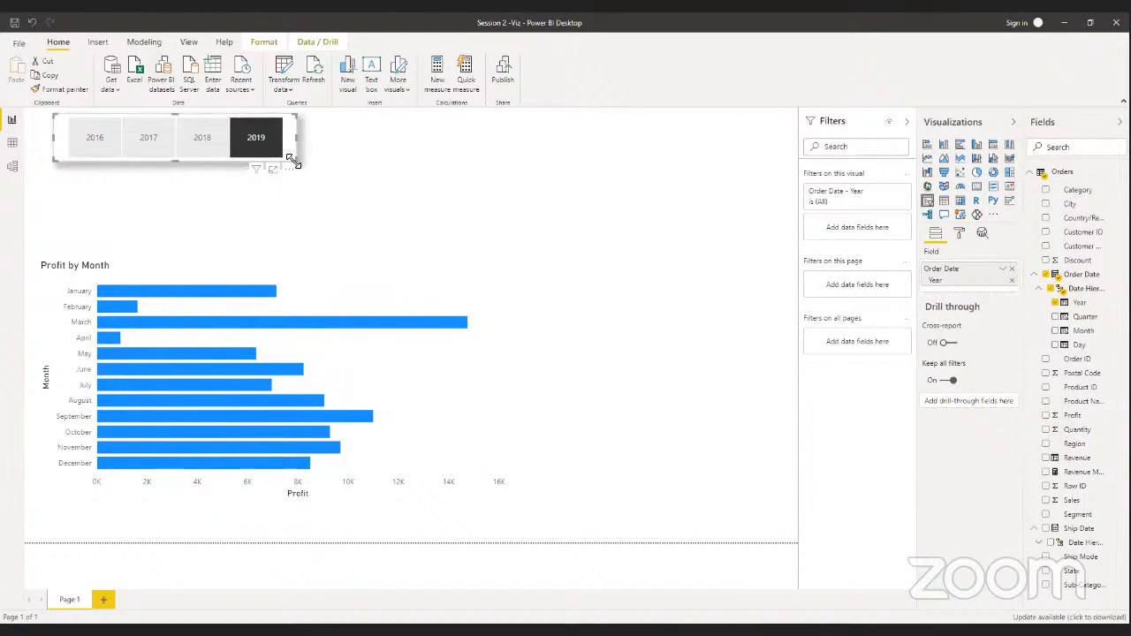
{"action": "left_click_drag", "start_coordinate": [293, 161], "coordinate": [269, 145]}
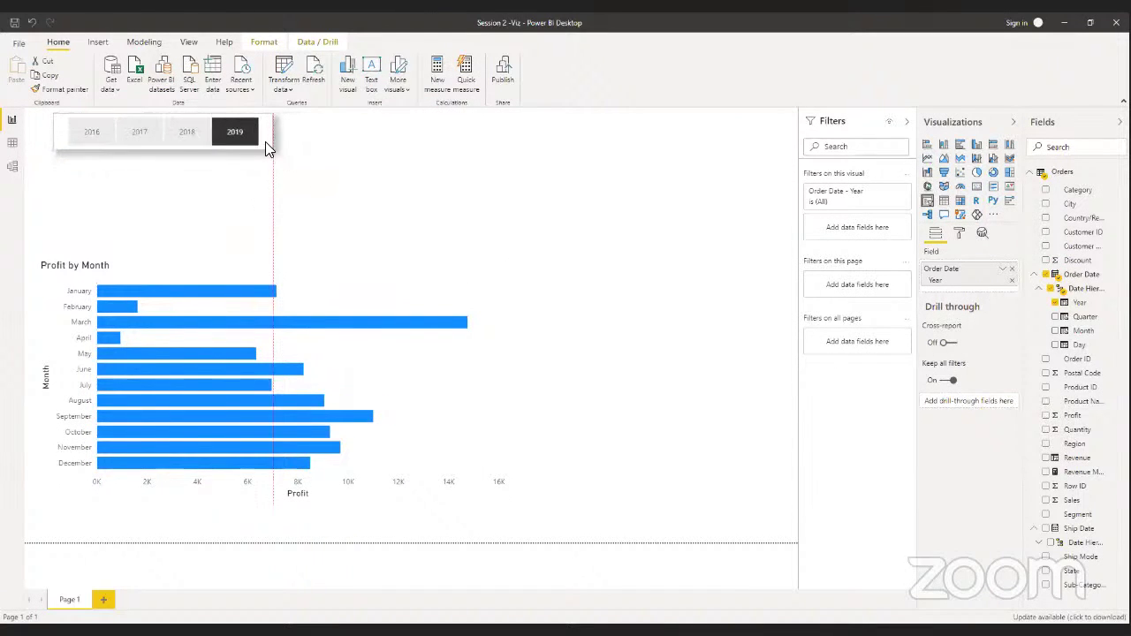
{"action": "left_click", "coordinate": [352, 168]}
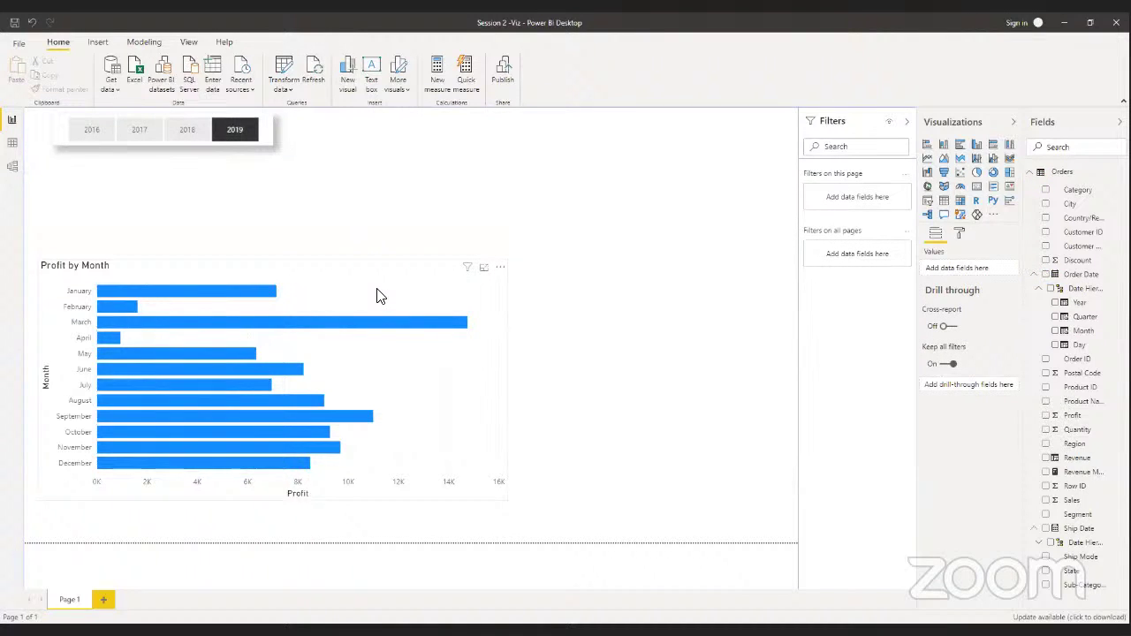
{"action": "left_click_drag", "start_coordinate": [350, 304], "coordinate": [356, 227]}
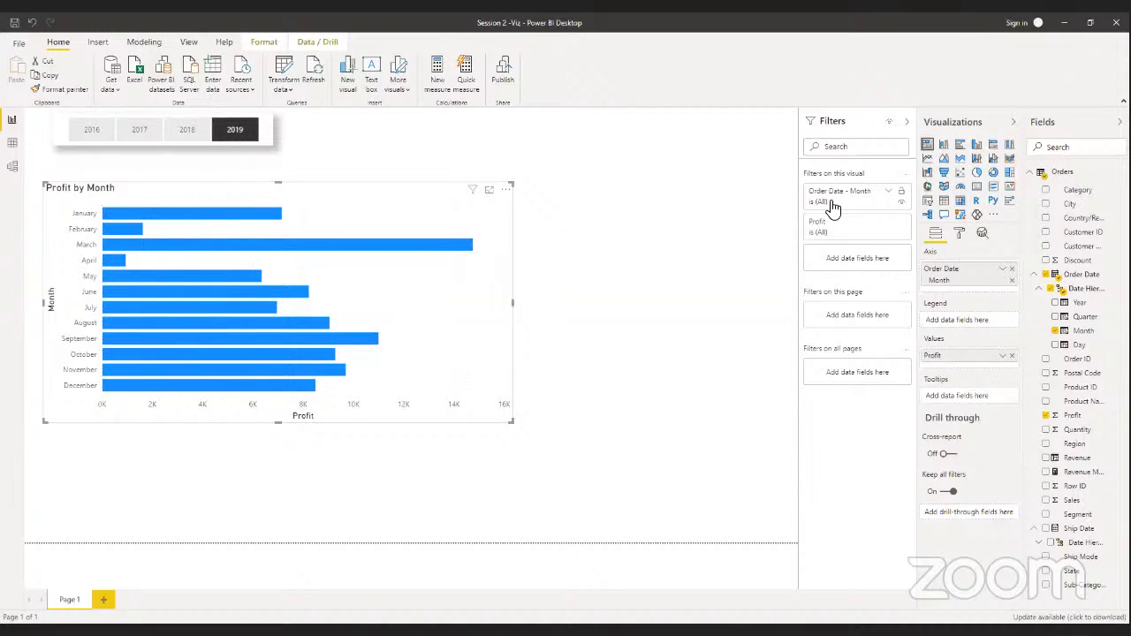
Filter only the Profit by Month chart to January, and clear that visual-level filter again
{"action": "left_click", "coordinate": [889, 193]}
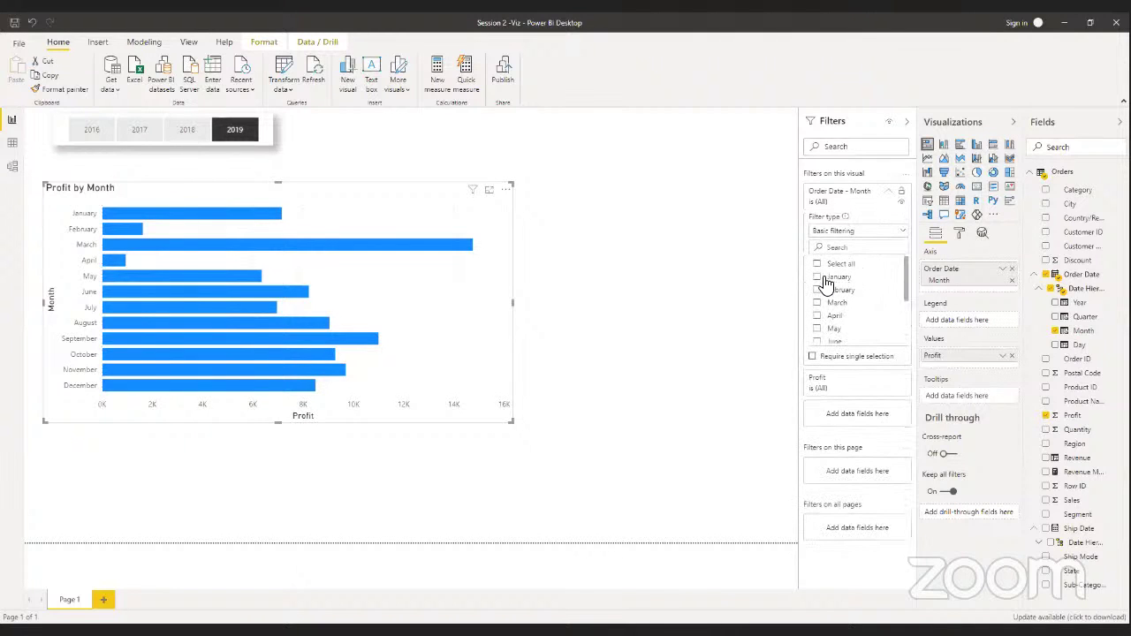
{"action": "left_click", "coordinate": [817, 277]}
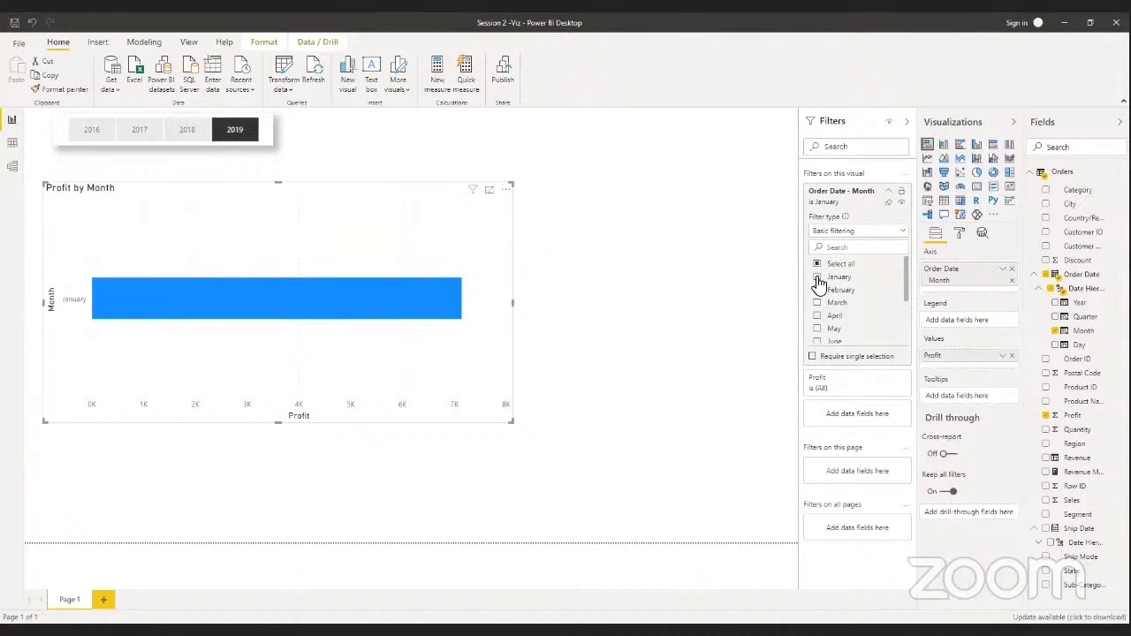
{"action": "left_click", "coordinate": [817, 278]}
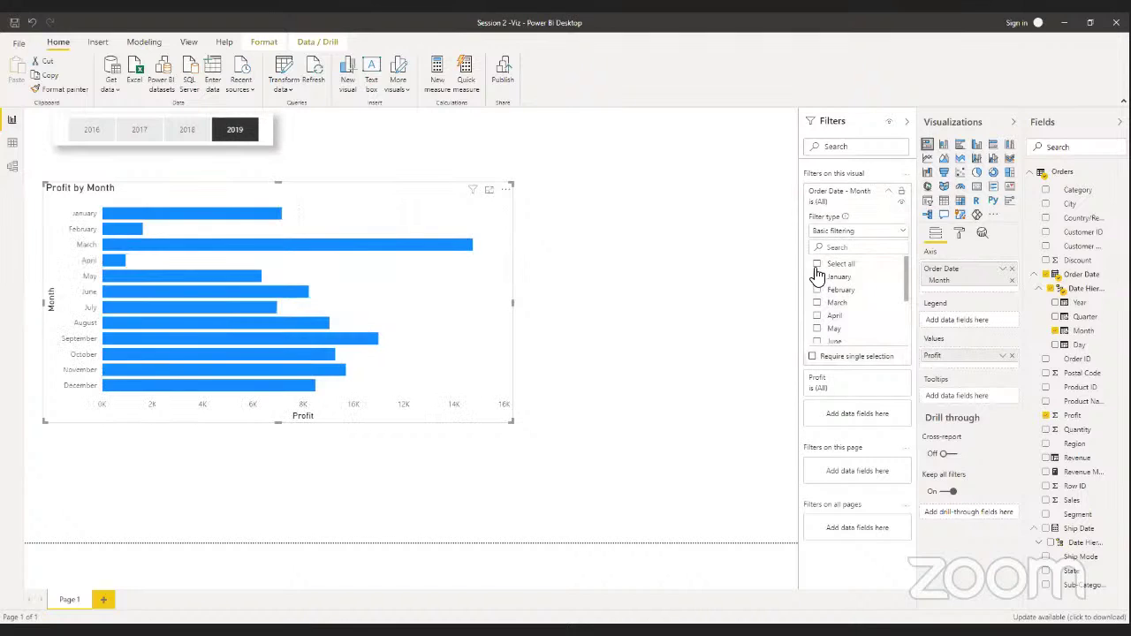
{"action": "left_click", "coordinate": [888, 191]}
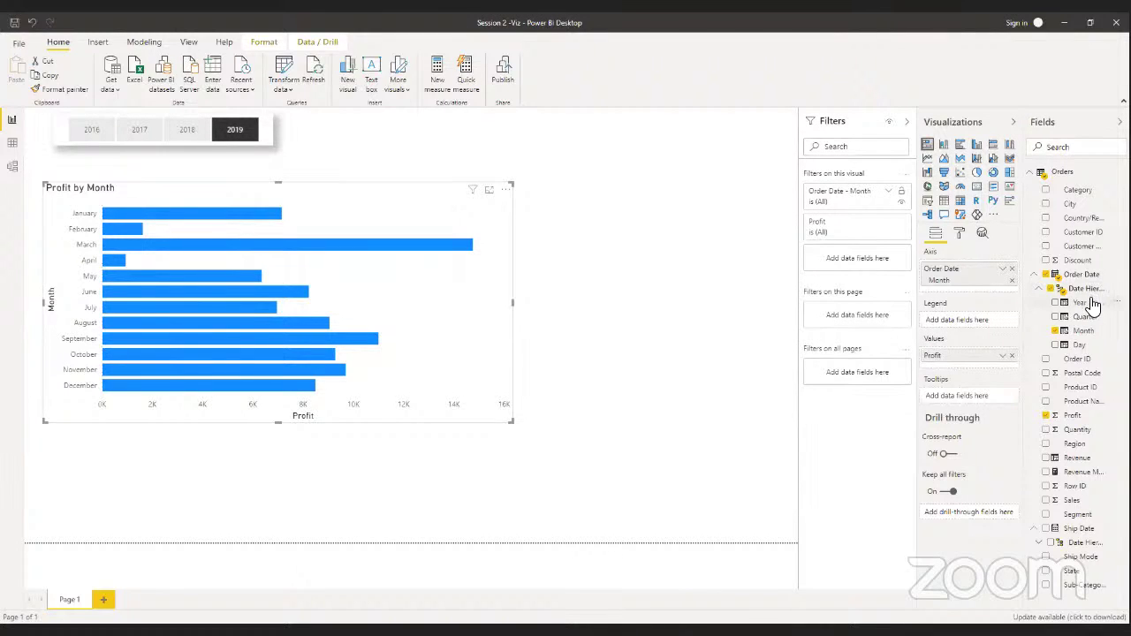
Try a page-level basic filter on Order Date Year for 2018 and 2019, and remove it
{"action": "left_click_drag", "start_coordinate": [1082, 303], "coordinate": [852, 319]}
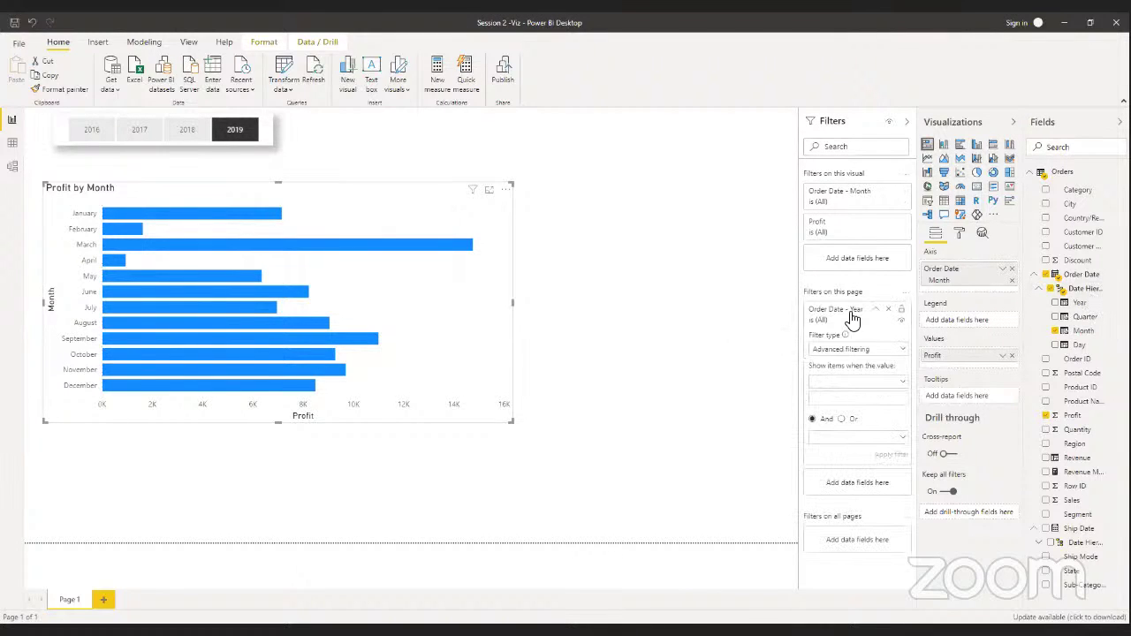
{"action": "left_click", "coordinate": [878, 353]}
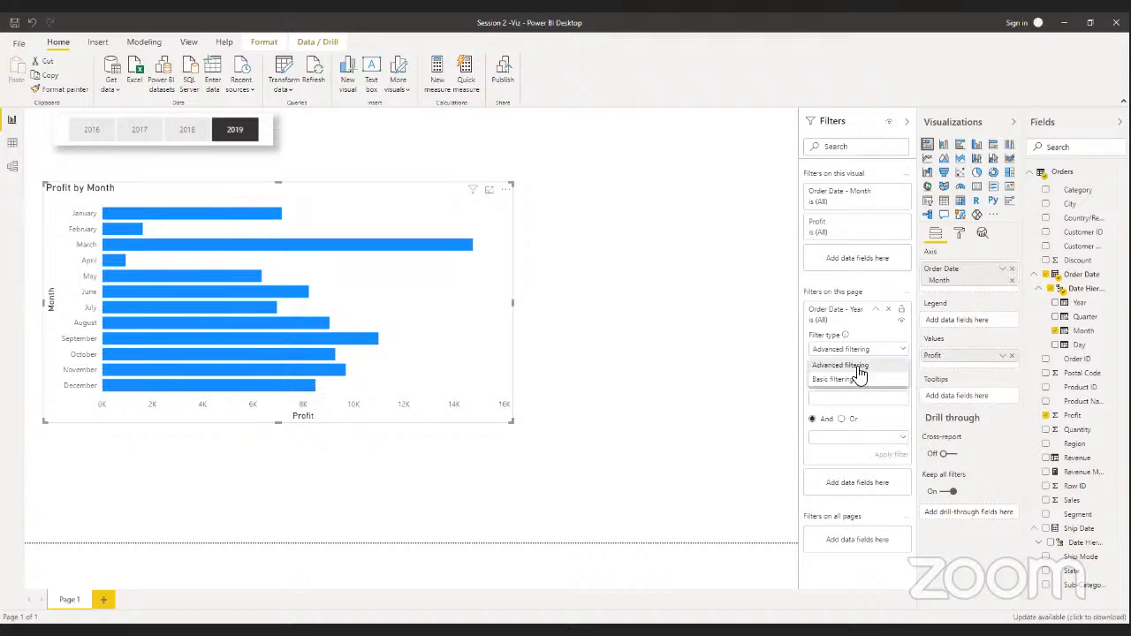
{"action": "left_click", "coordinate": [853, 382]}
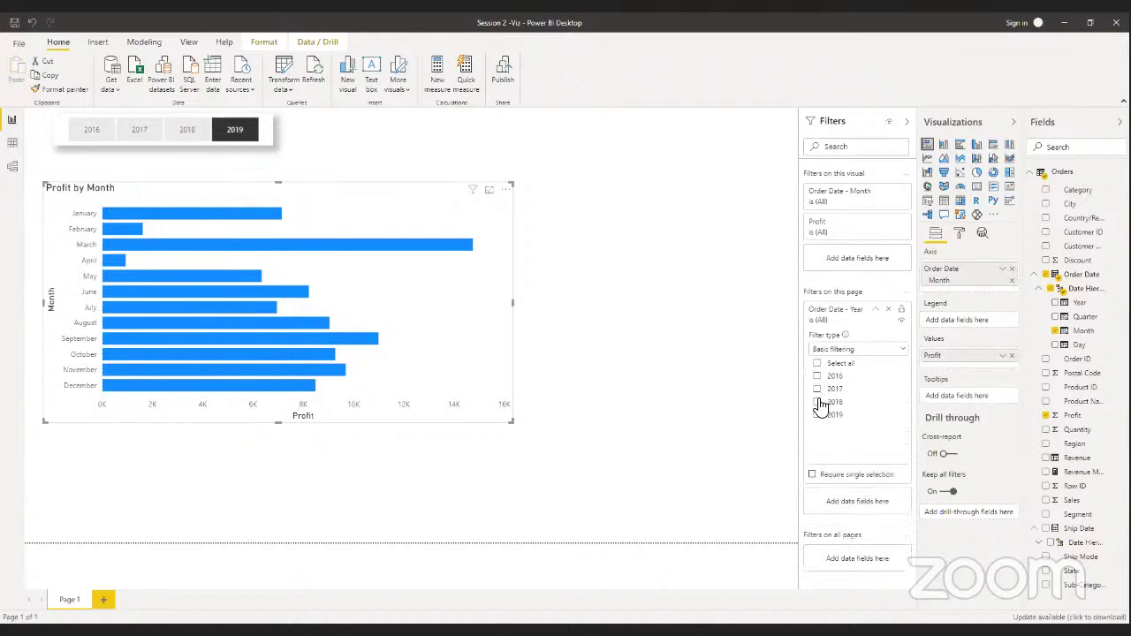
{"action": "left_click", "coordinate": [817, 402]}
{"action": "left_click", "coordinate": [816, 416]}
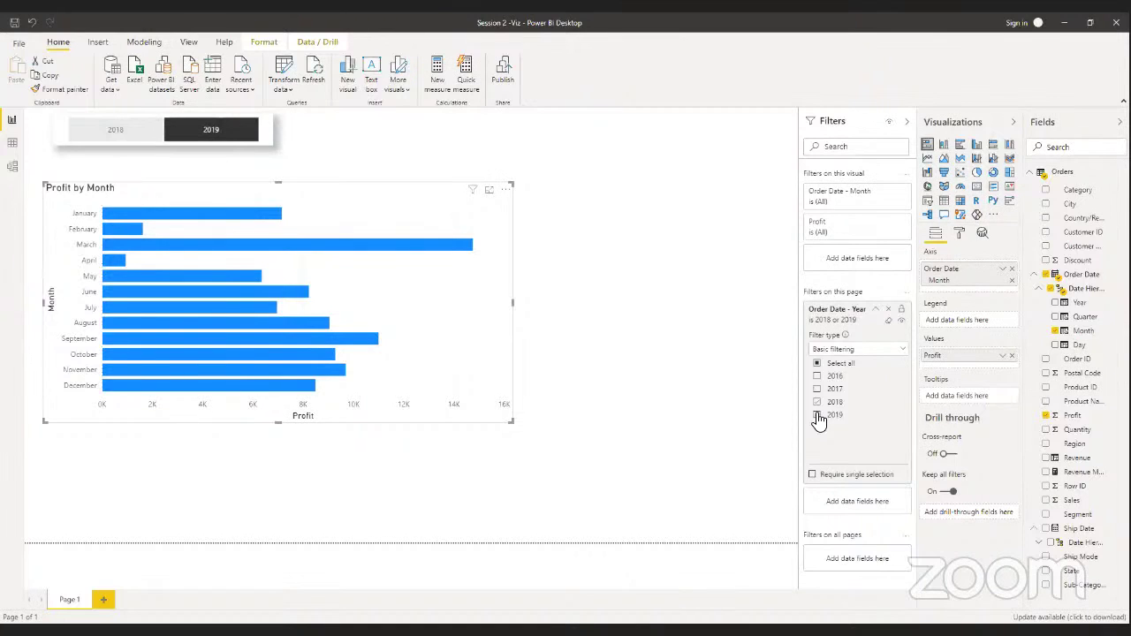
{"action": "left_click", "coordinate": [890, 311]}
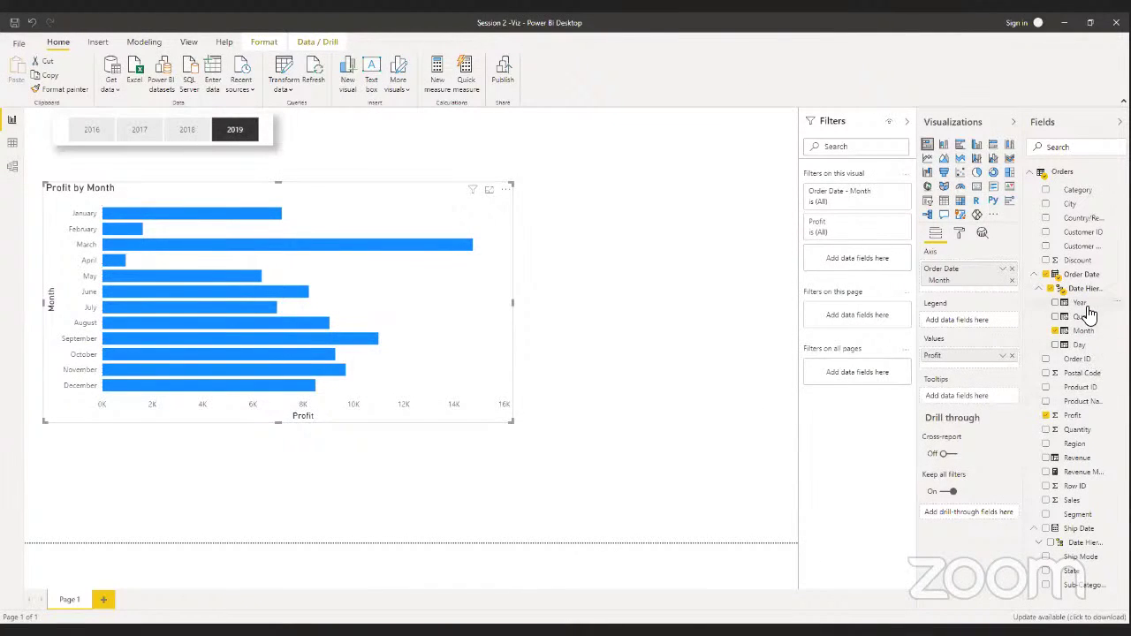
Add Order Date Year as an all-pages filter with advanced filtering set to greater than 2016, and apply it
{"action": "left_click_drag", "start_coordinate": [1082, 304], "coordinate": [860, 380]}
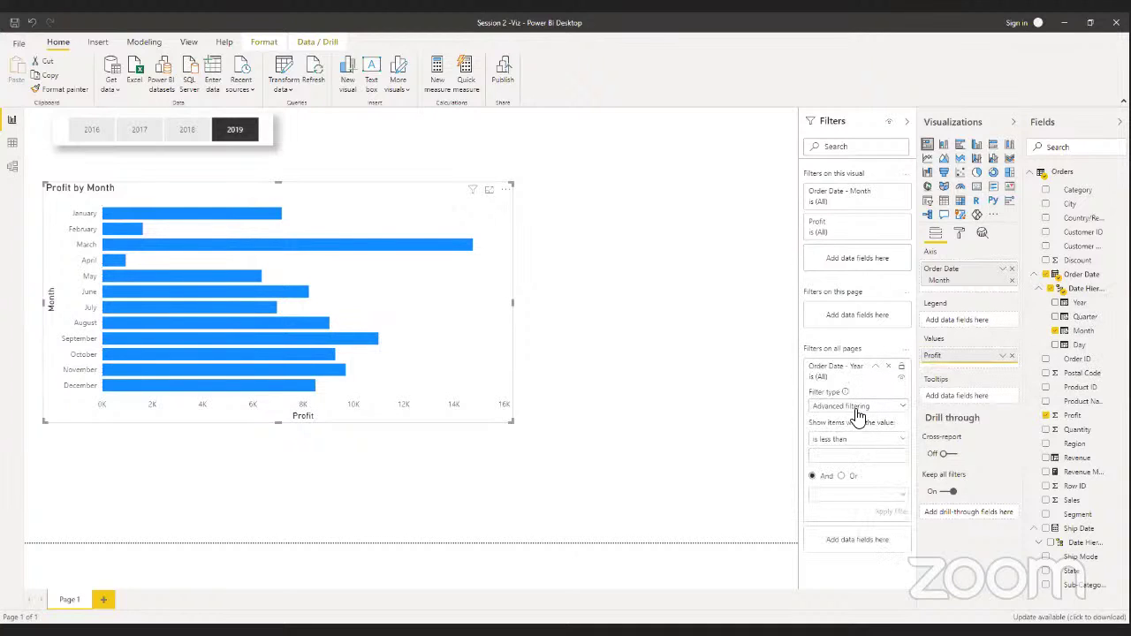
{"action": "left_click", "coordinate": [855, 406]}
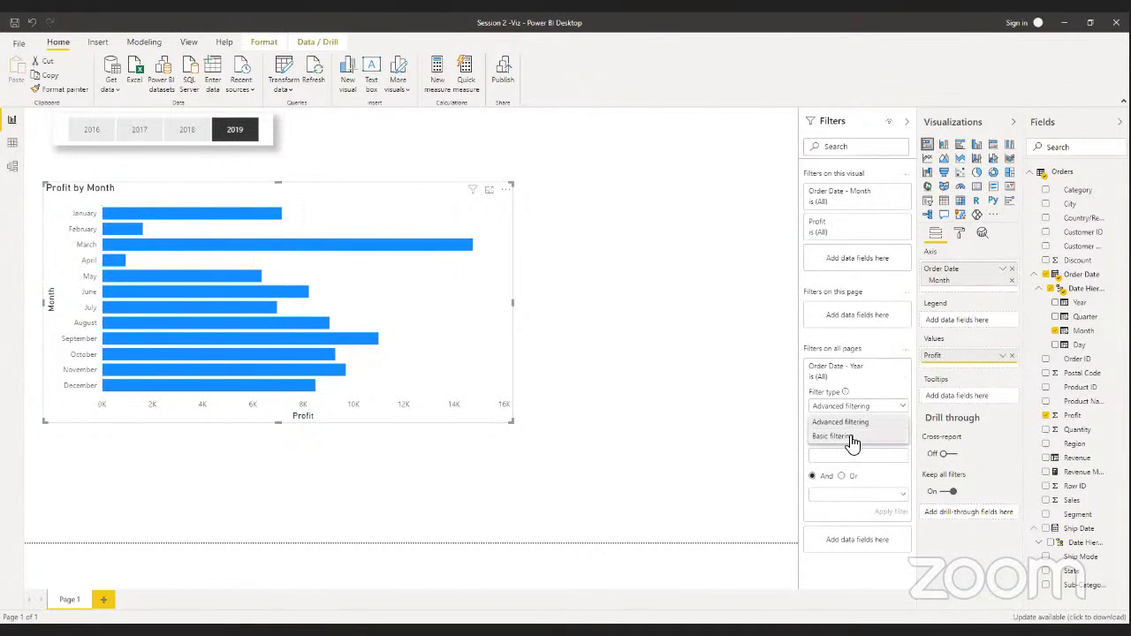
{"action": "left_click", "coordinate": [851, 442]}
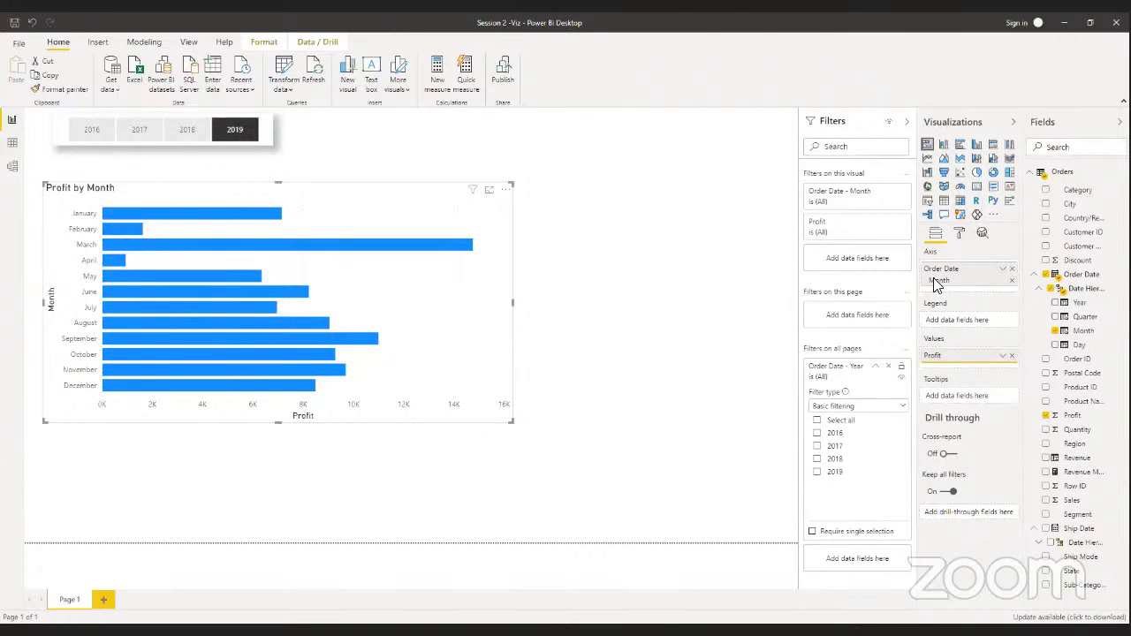
{"action": "left_click", "coordinate": [852, 407]}
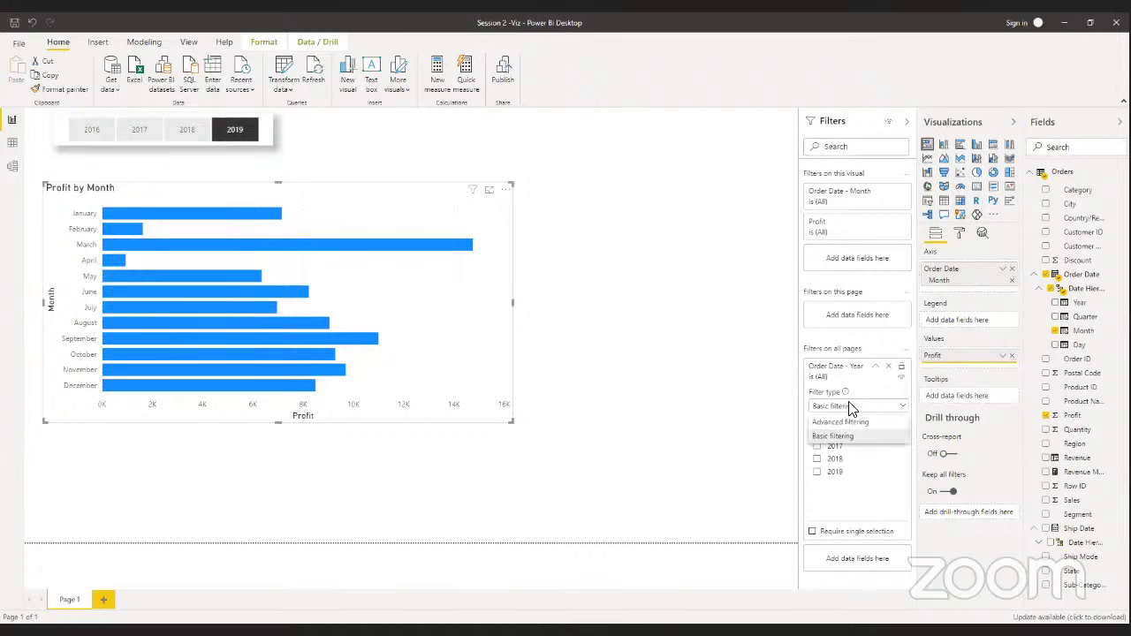
{"action": "left_click", "coordinate": [849, 422]}
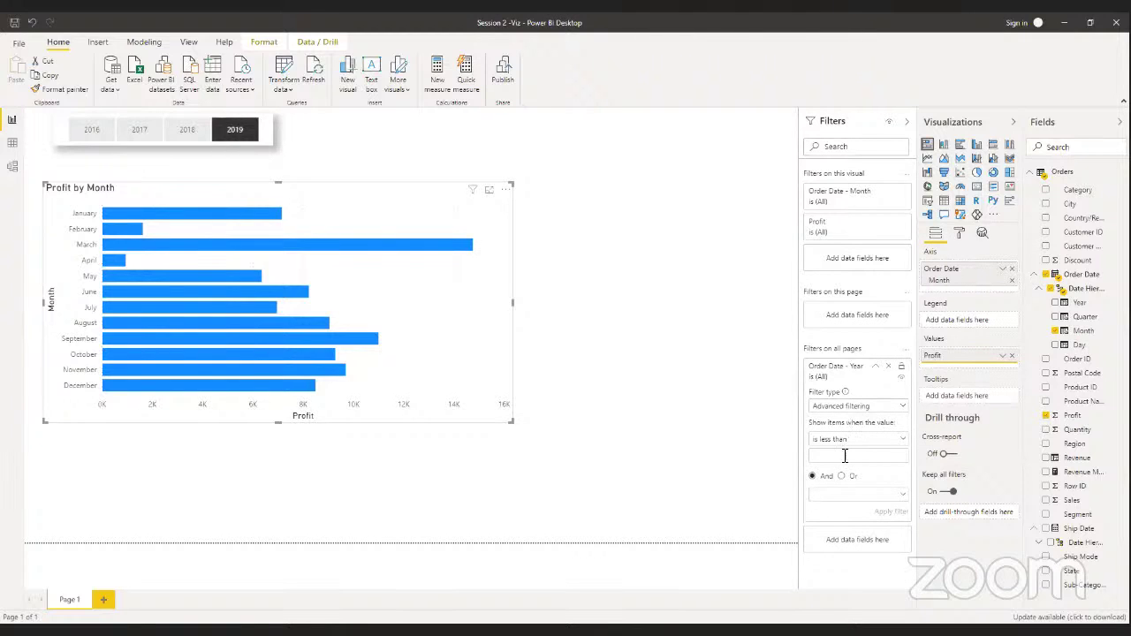
{"action": "left_click", "coordinate": [851, 448]}
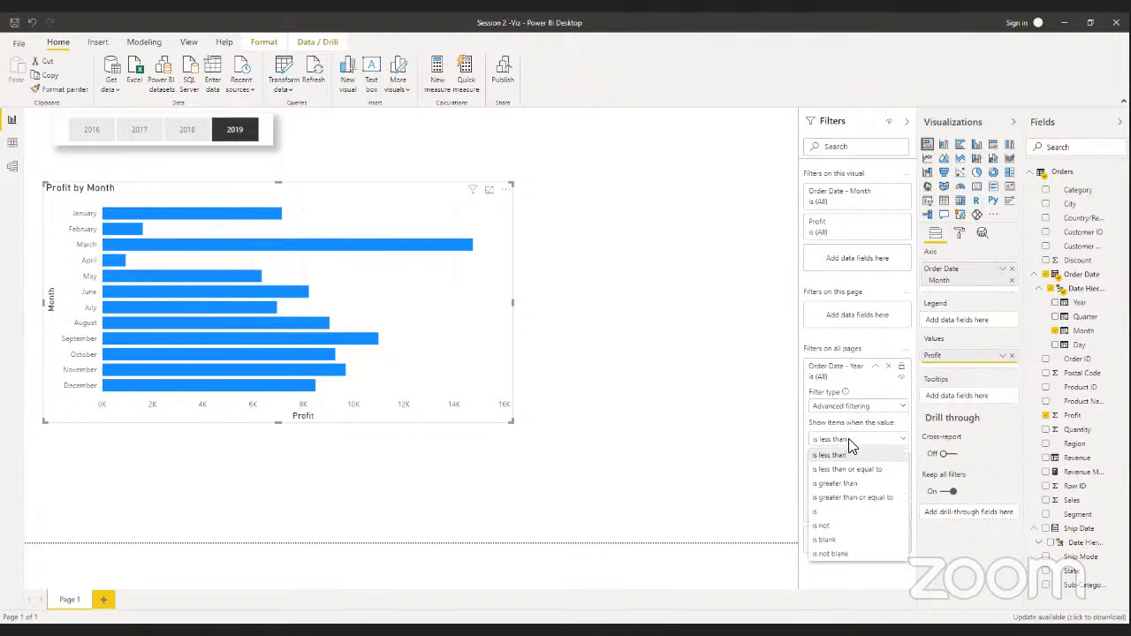
{"action": "left_click", "coordinate": [846, 485]}
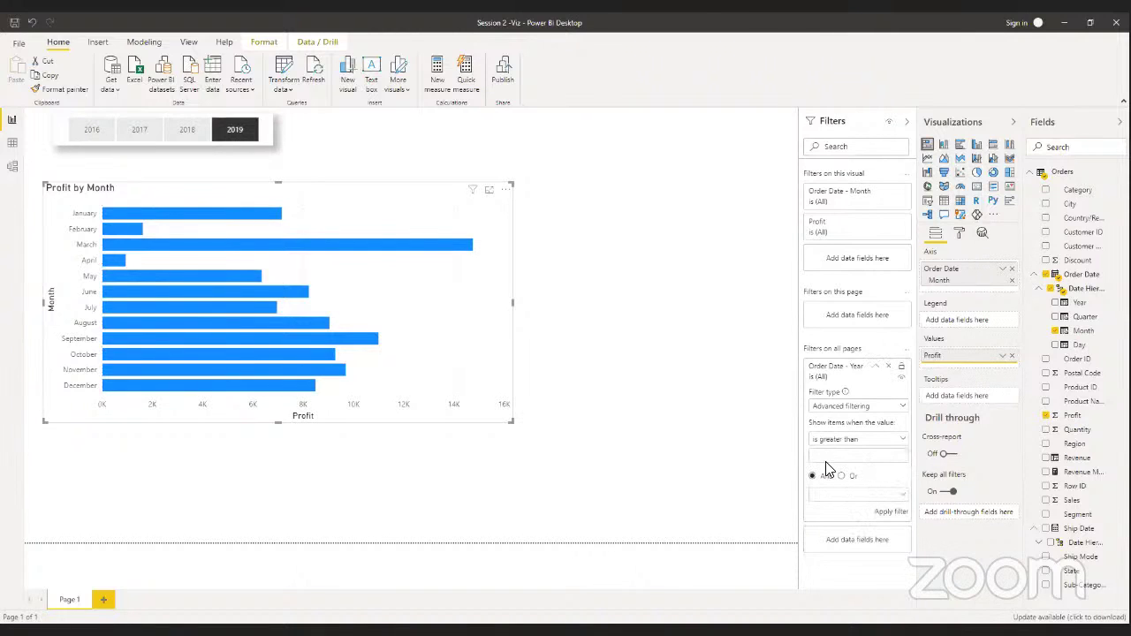
{"action": "type", "text": "2017"}
{"action": "left_click", "coordinate": [889, 514]}
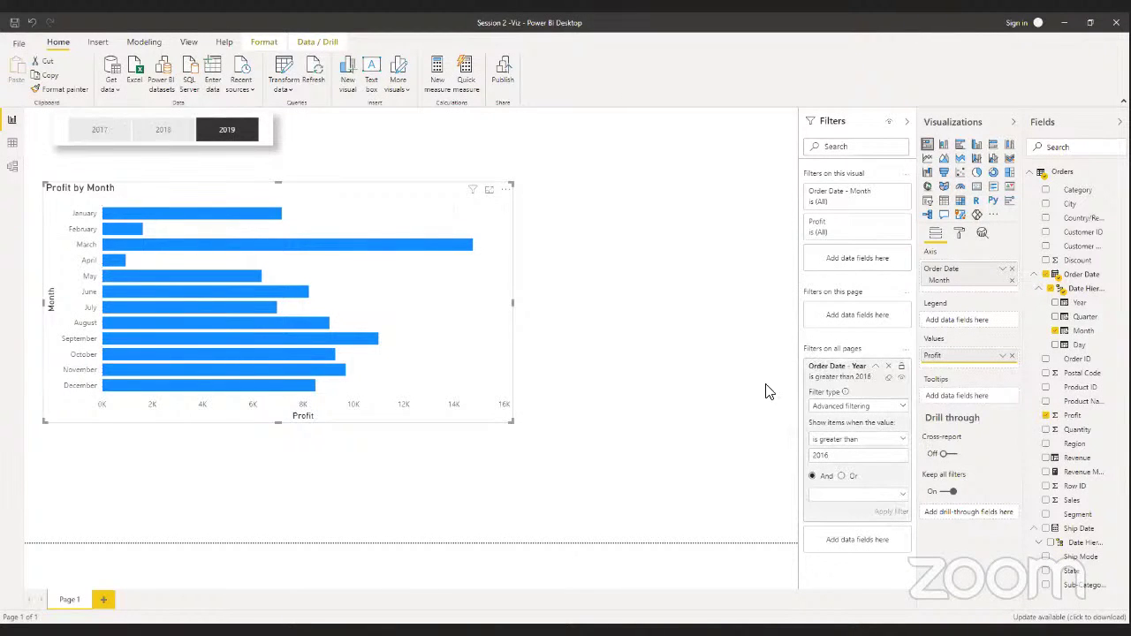
{"action": "left_click", "coordinate": [876, 368]}
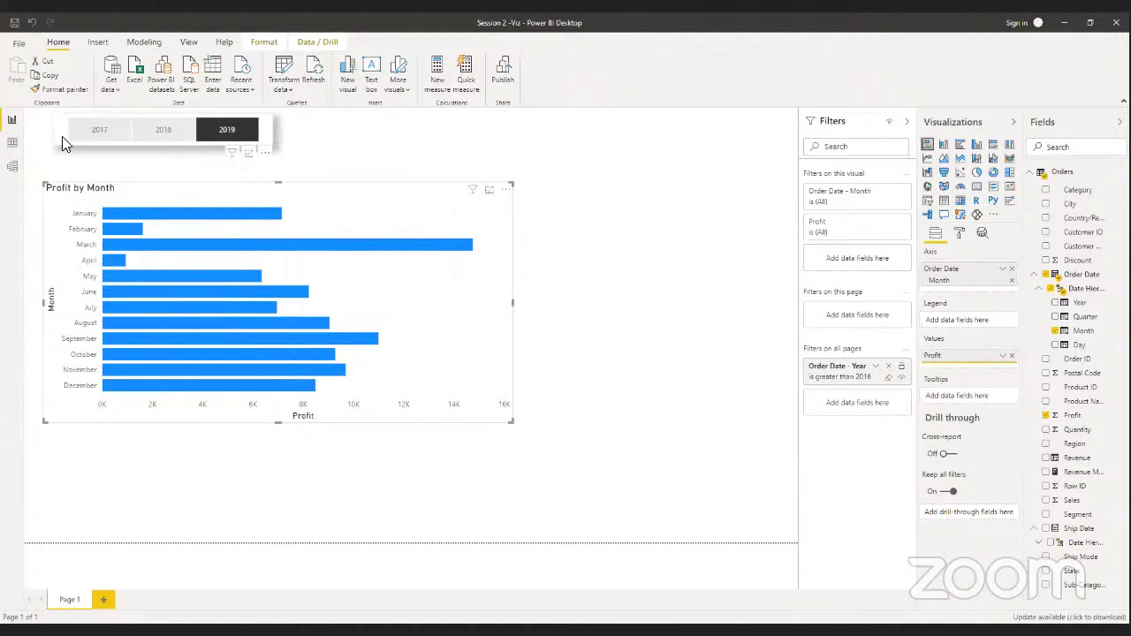
Check the Profit by Month chart for 2017, 2018 and 2019 in turn with the Year slicer
{"action": "left_click", "coordinate": [106, 130]}
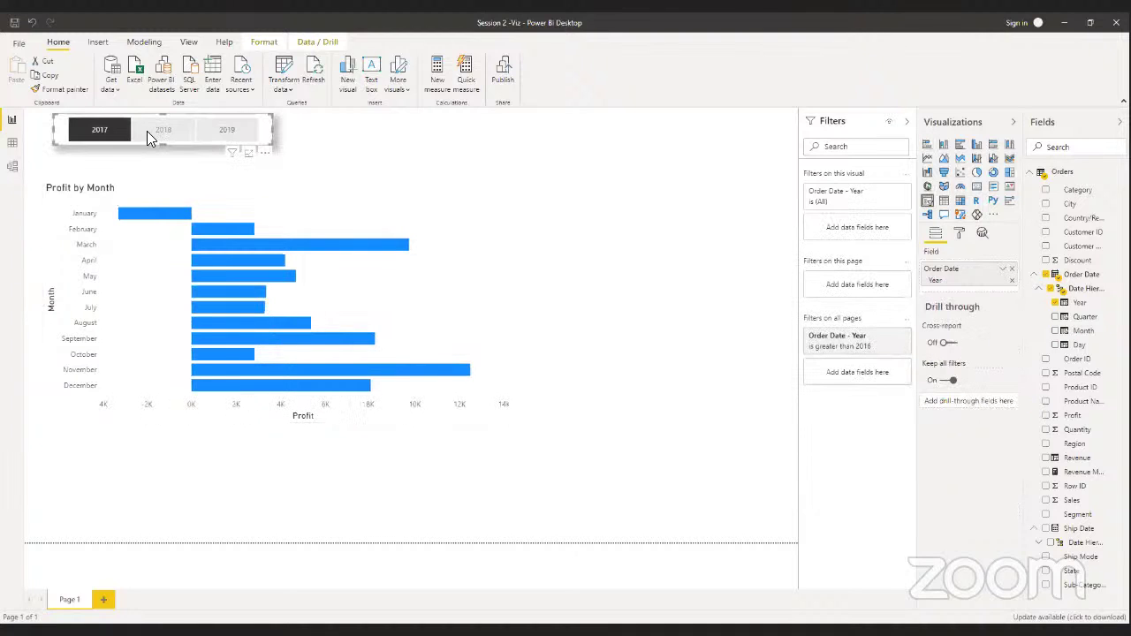
{"action": "left_click", "coordinate": [150, 131]}
{"action": "left_click", "coordinate": [227, 131]}
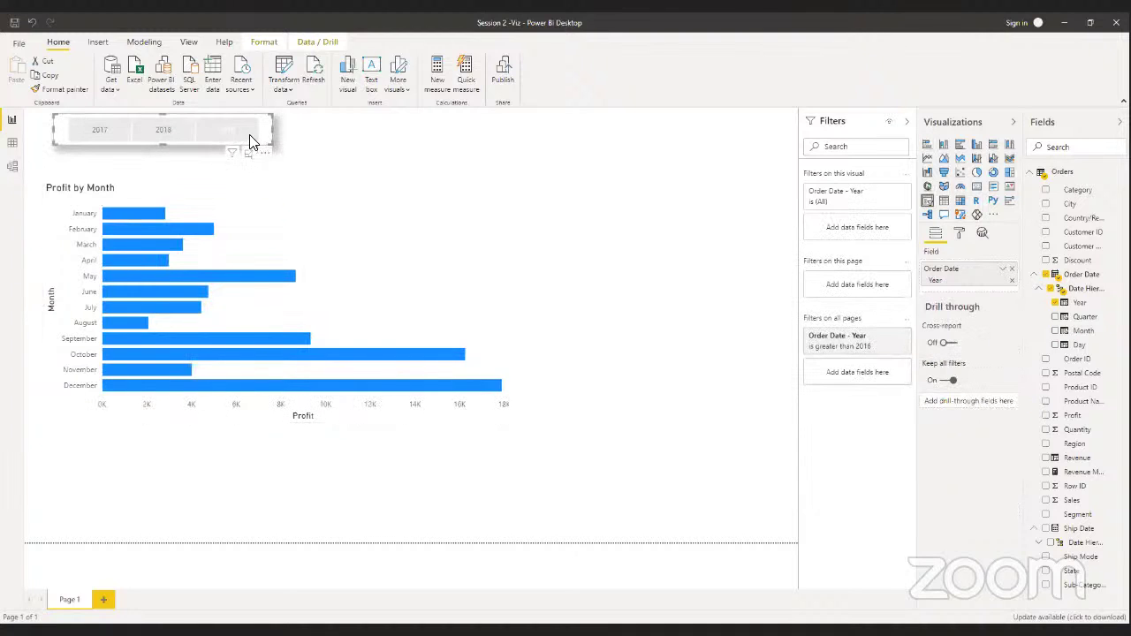
{"action": "left_click", "coordinate": [470, 203]}
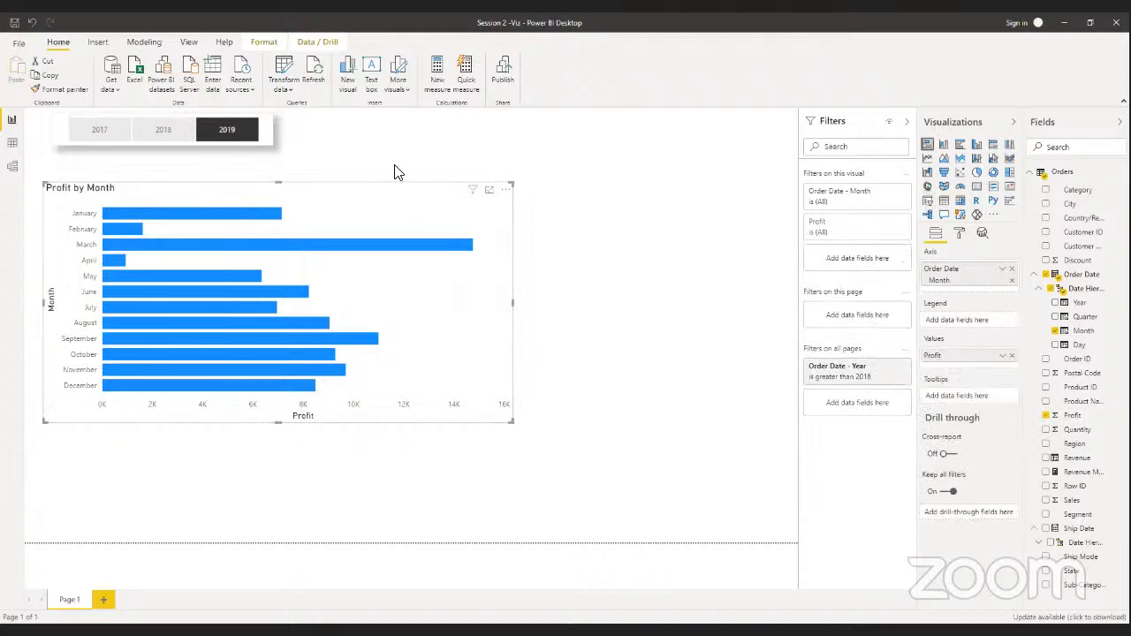
{"action": "left_click", "coordinate": [395, 172]}
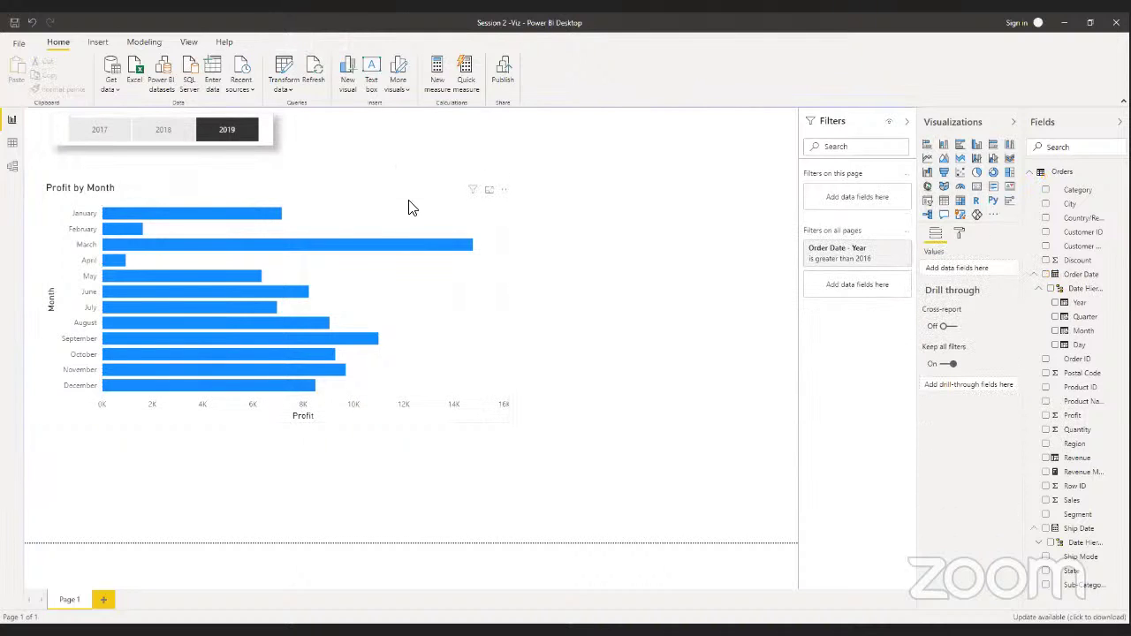
Compare the Profit by Month chart for 2018, 2017 and 2019 with the Year slicer
{"action": "left_click", "coordinate": [409, 206]}
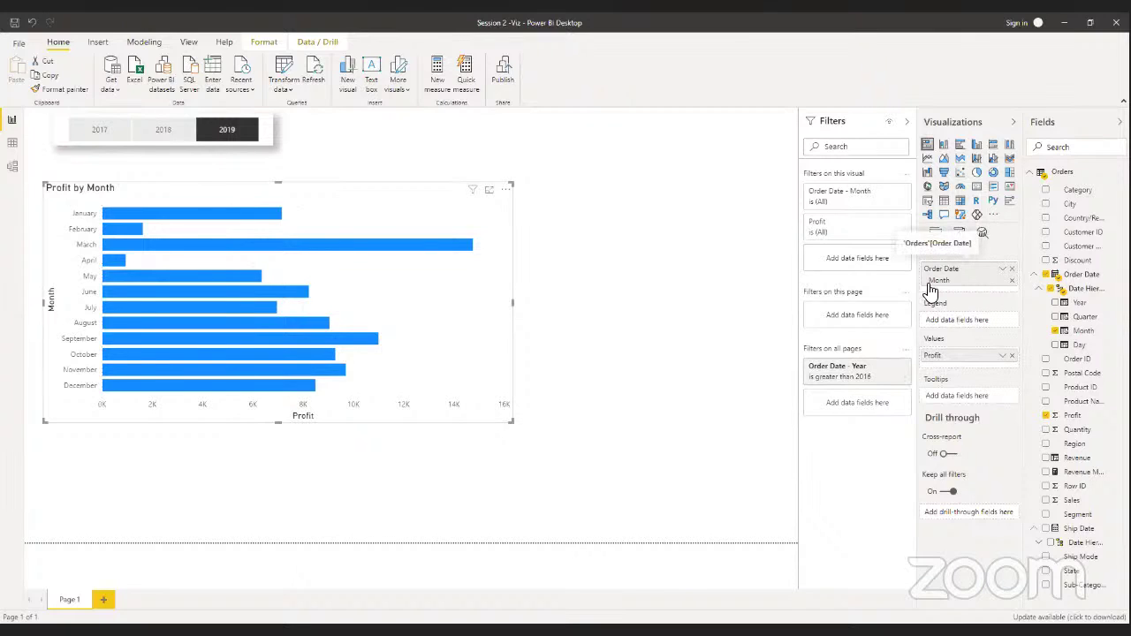
{"action": "left_click", "coordinate": [164, 132]}
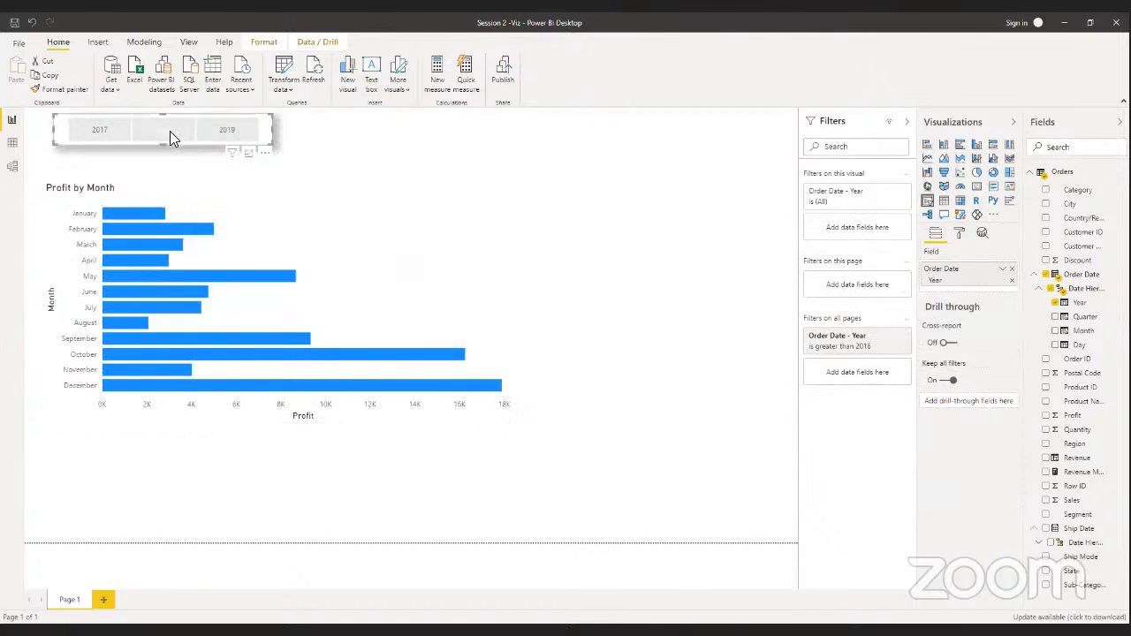
{"action": "left_click", "coordinate": [94, 130]}
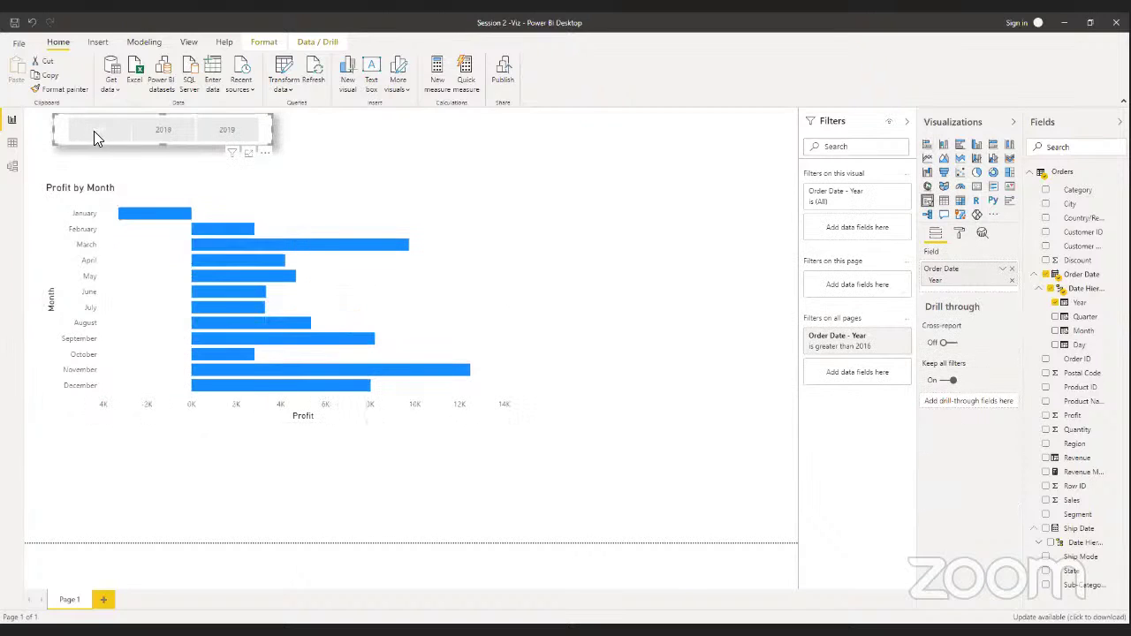
{"action": "left_click", "coordinate": [213, 131]}
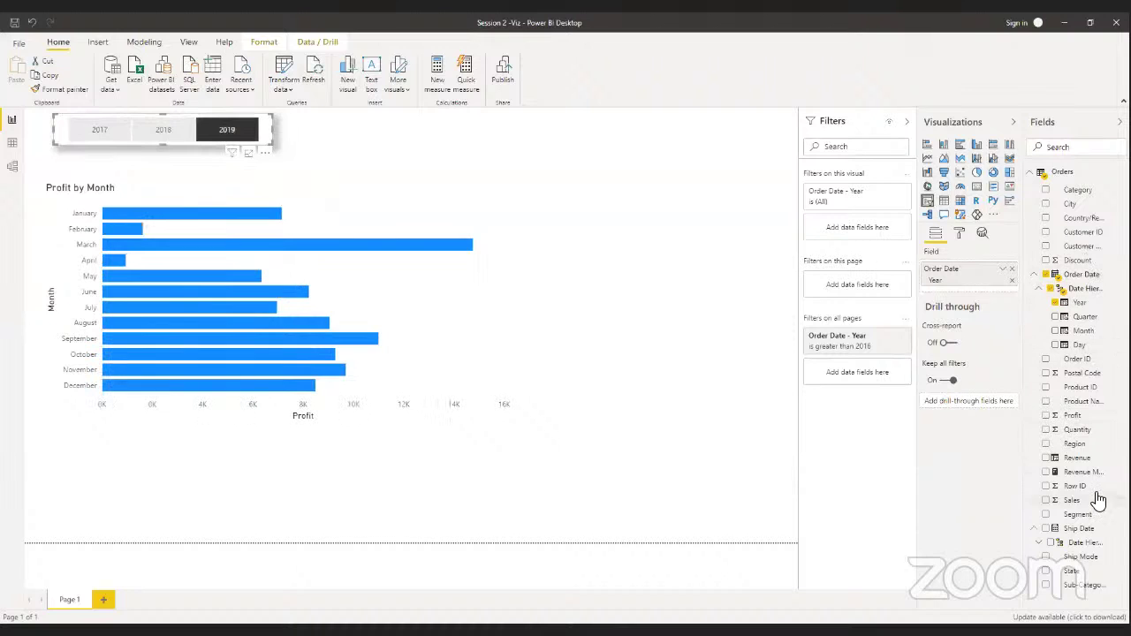
Try Sub-Category as the legend of the Profit by Month chart, and remove it again
{"action": "left_click", "coordinate": [399, 267]}
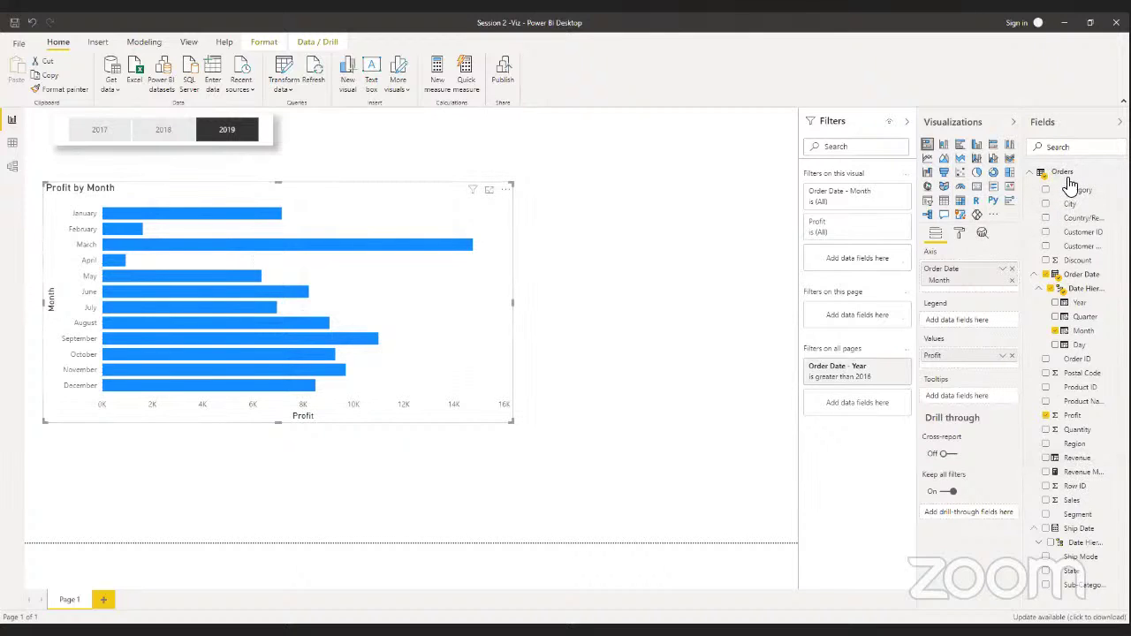
{"action": "left_click", "coordinate": [1059, 147]}
{"action": "type", "text": "sub"}
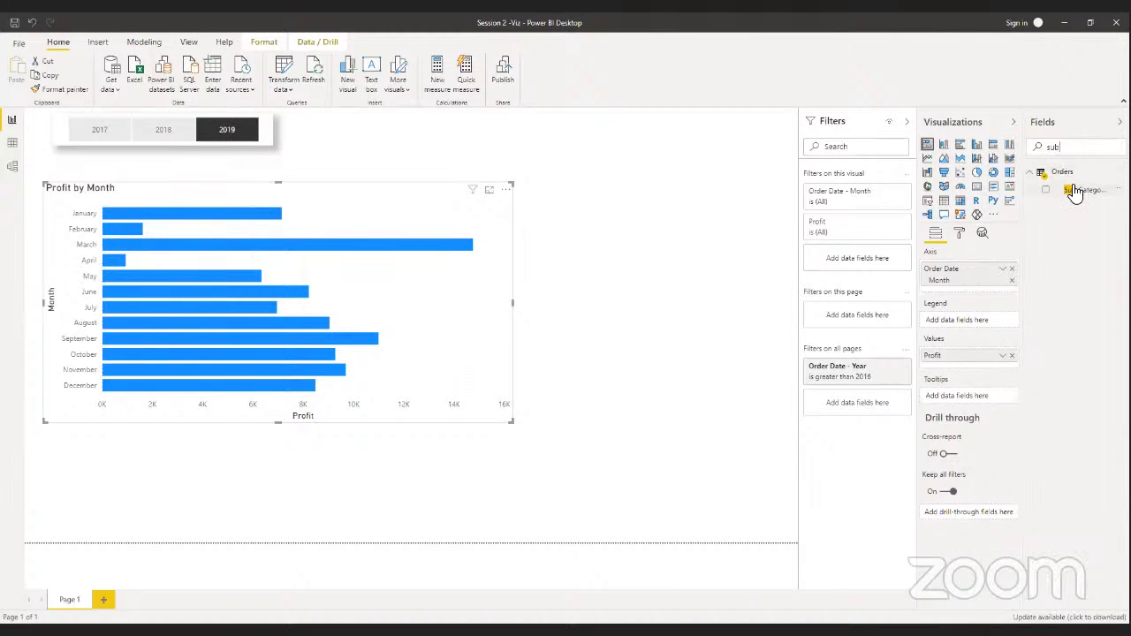
{"action": "left_click_drag", "start_coordinate": [1078, 190], "coordinate": [965, 324]}
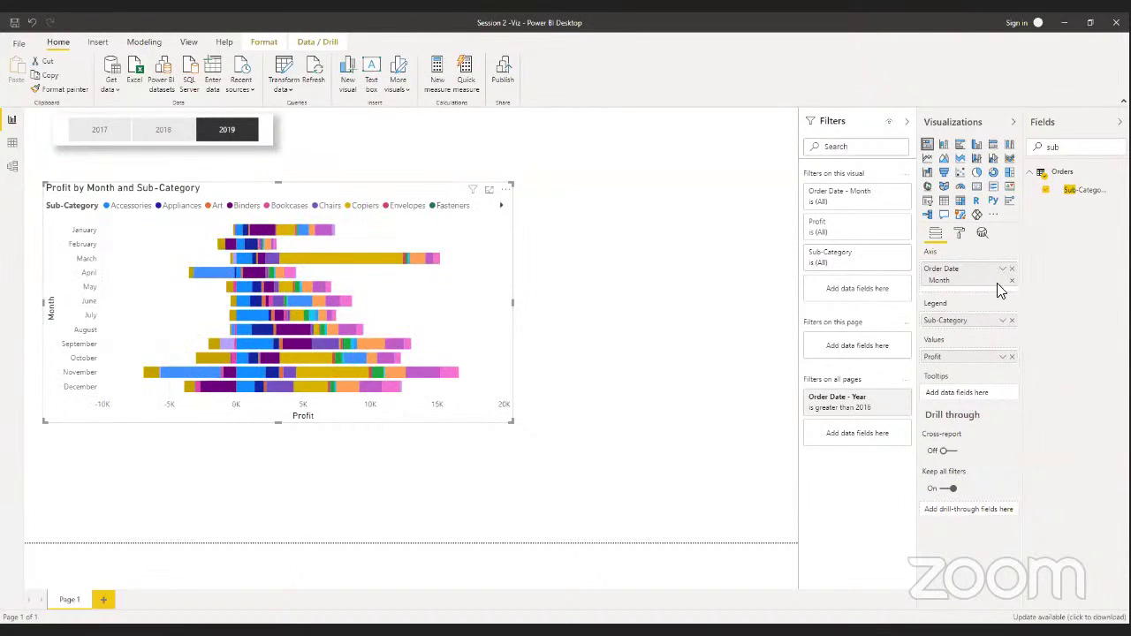
{"action": "left_click", "coordinate": [1012, 320]}
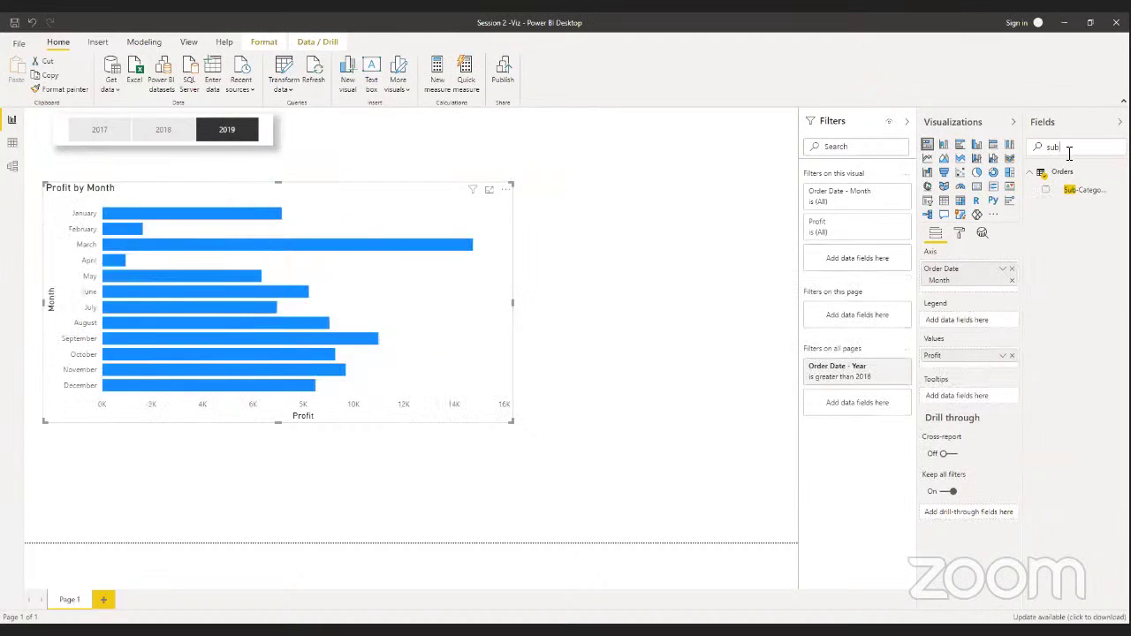
Find the Category field, try it as a separate visual on the blank canvas, and remove that visual
{"action": "type", "text": "cat"}
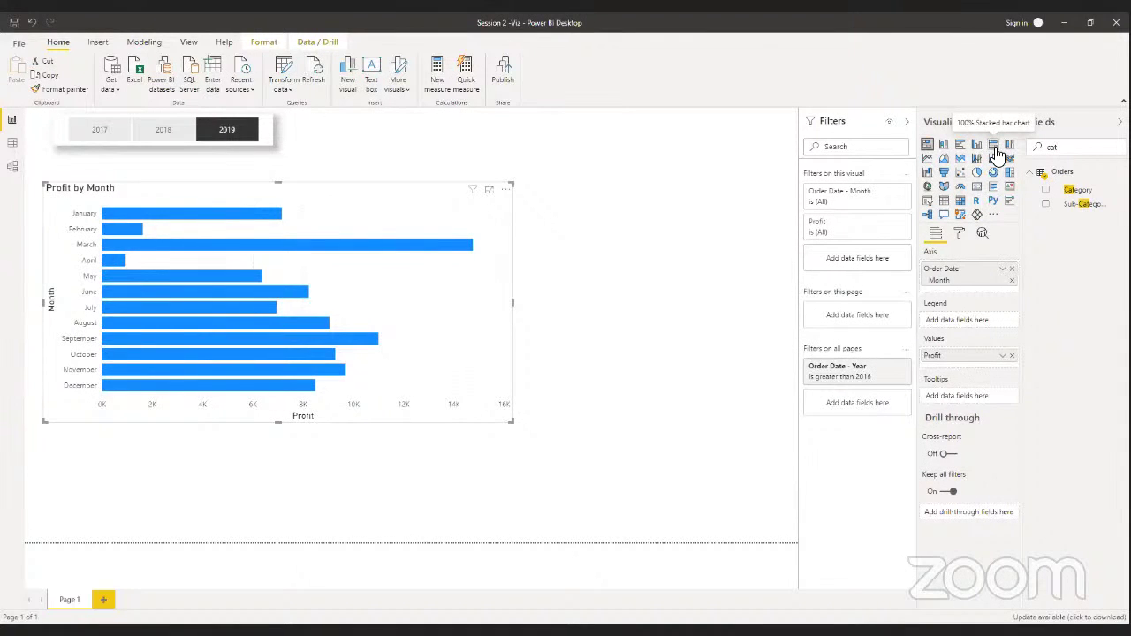
{"action": "left_click_drag", "start_coordinate": [1083, 189], "coordinate": [649, 217]}
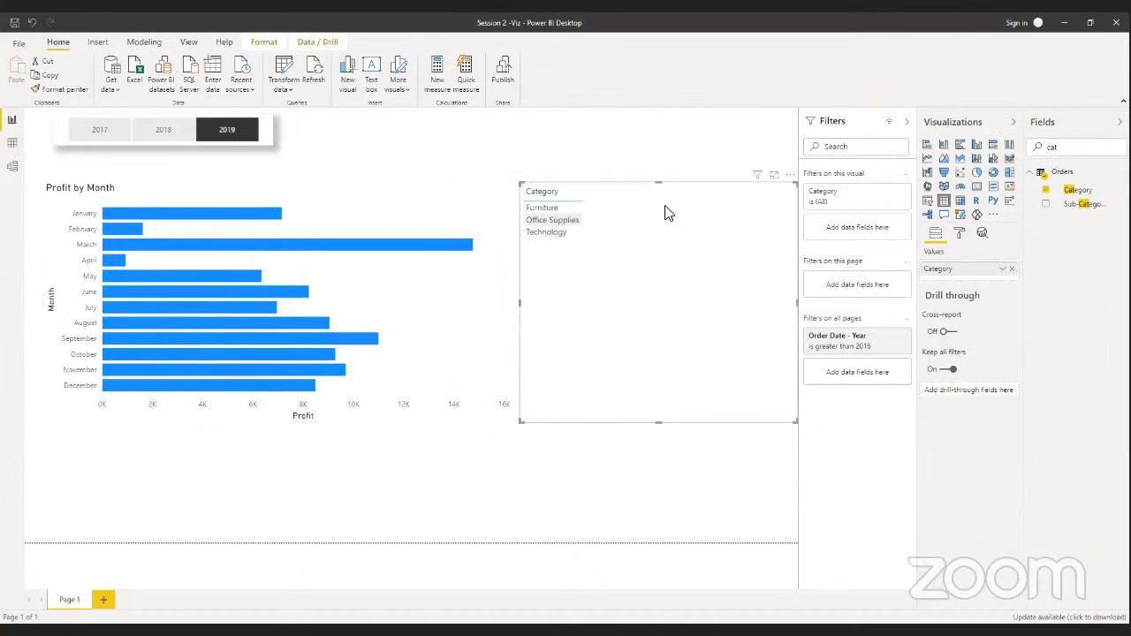
{"action": "left_click", "coordinate": [790, 175]}
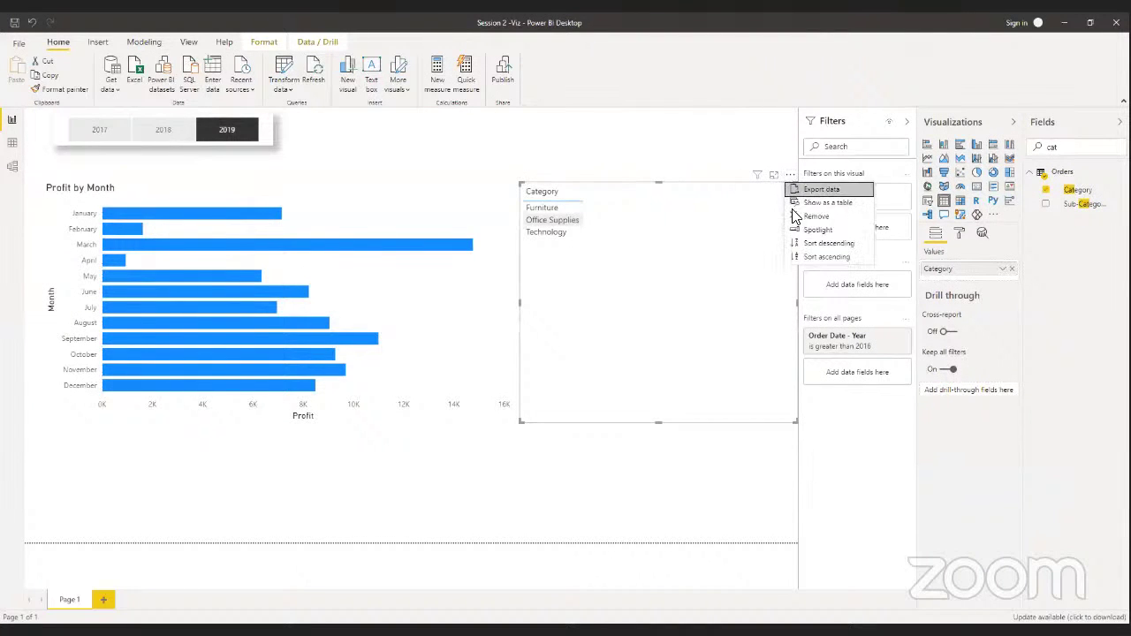
{"action": "left_click", "coordinate": [799, 217]}
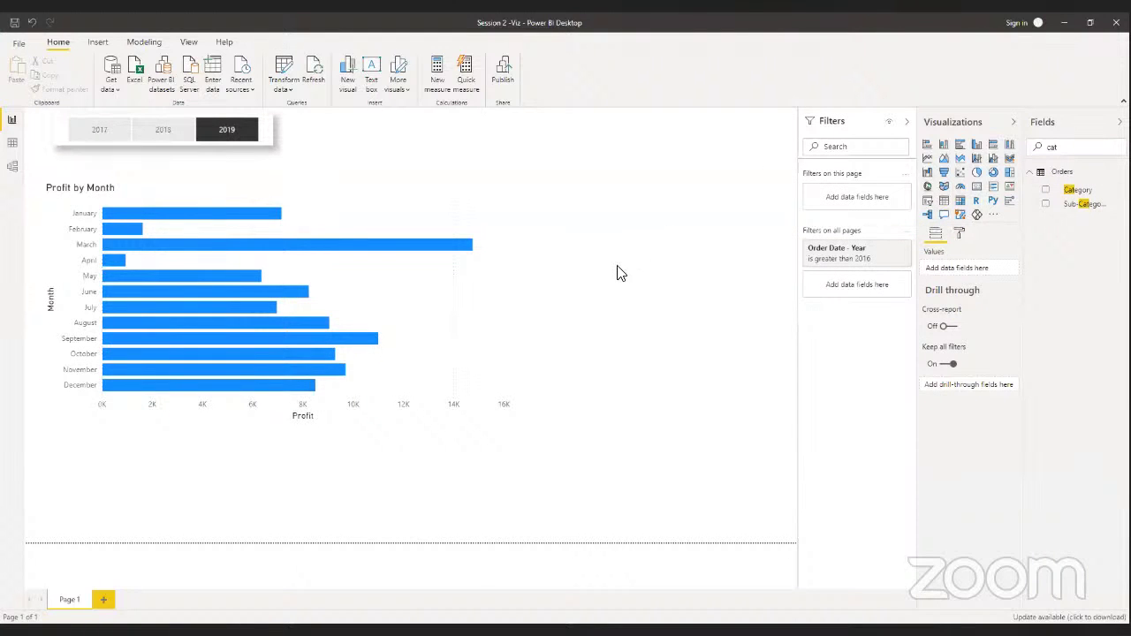
Split the Profit by Month bars by product category by adding Category as the chart's legend
{"action": "left_click", "coordinate": [393, 300]}
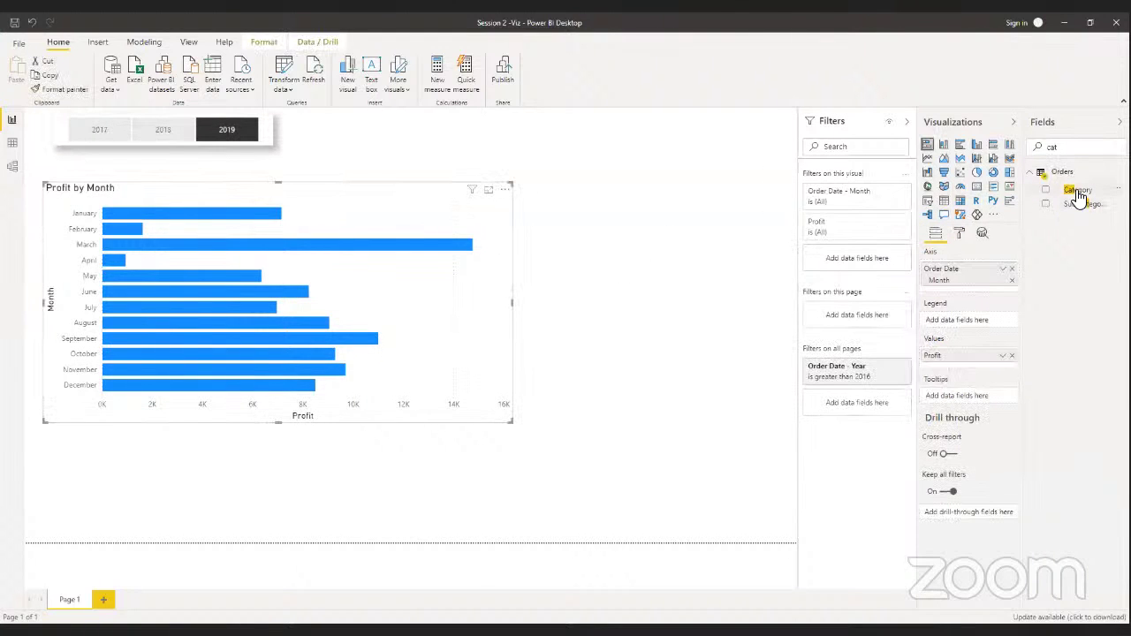
{"action": "left_click_drag", "start_coordinate": [1076, 190], "coordinate": [958, 320]}
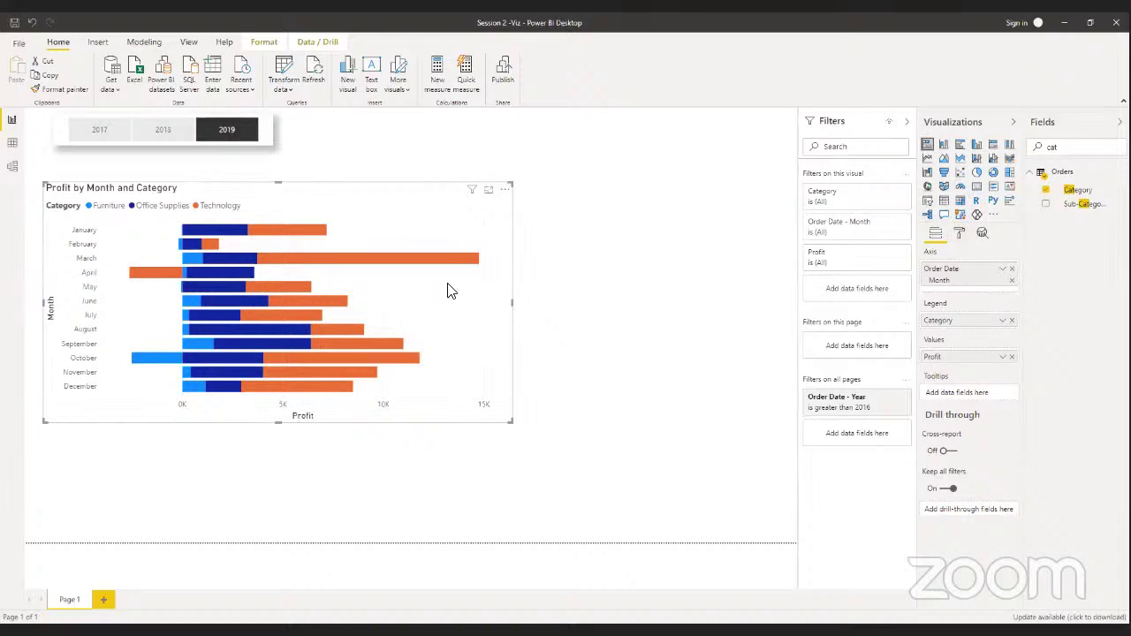
{"action": "mouse_move", "coordinate": [441, 261]}
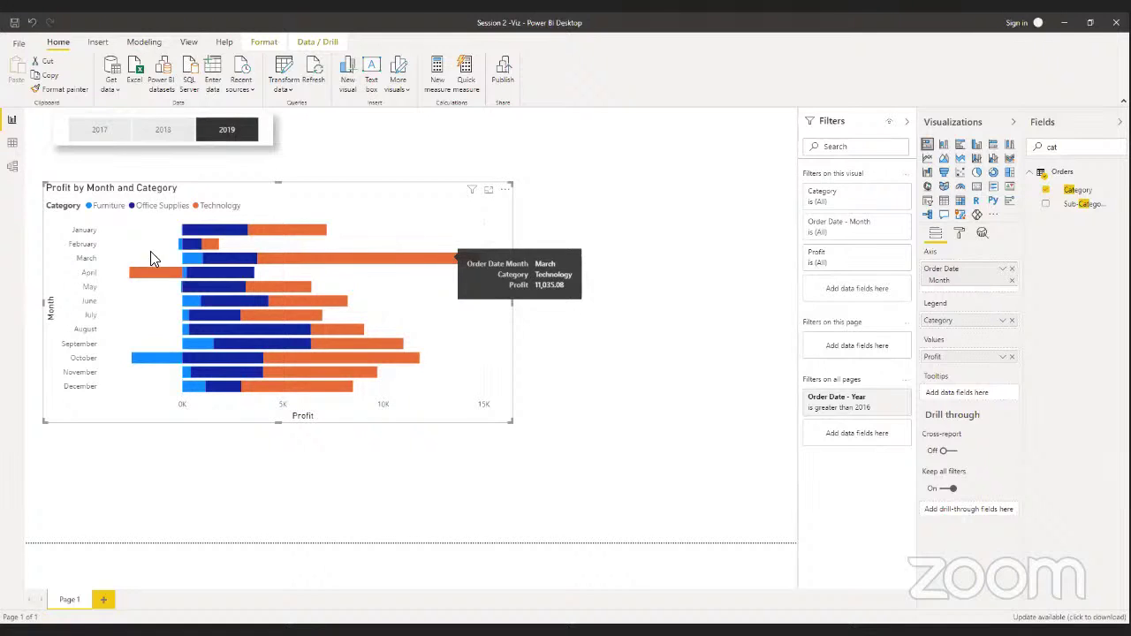
{"action": "mouse_move", "coordinate": [154, 279]}
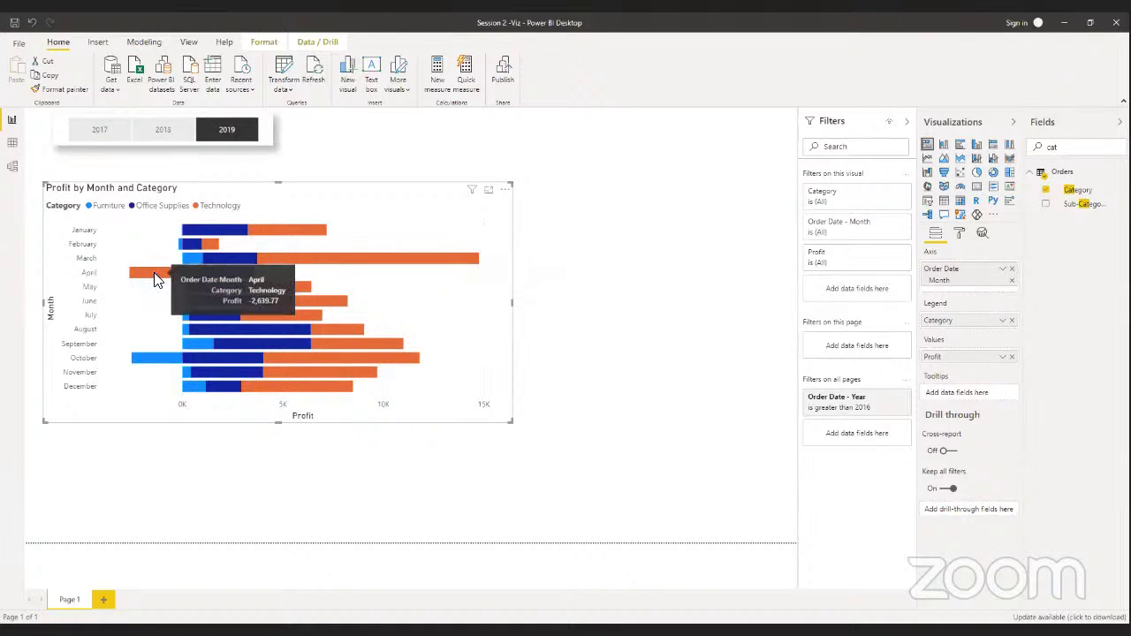
Turn on data labels for the Profit by Month and Category chart
{"action": "left_click", "coordinate": [958, 235]}
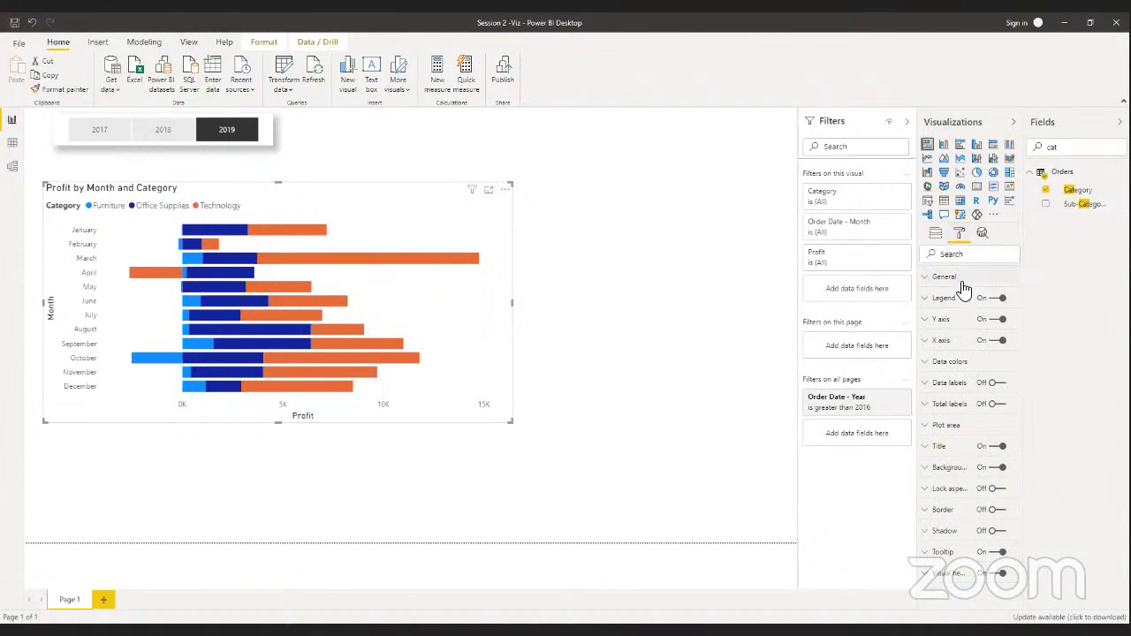
{"action": "left_click", "coordinate": [993, 385]}
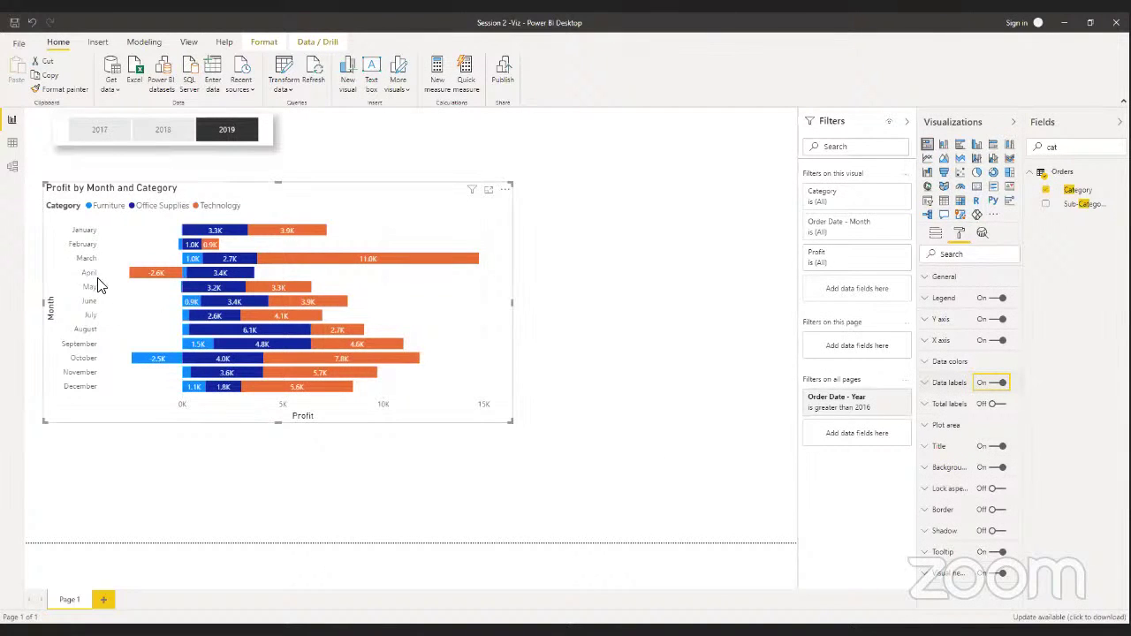
{"action": "mouse_move", "coordinate": [152, 274]}
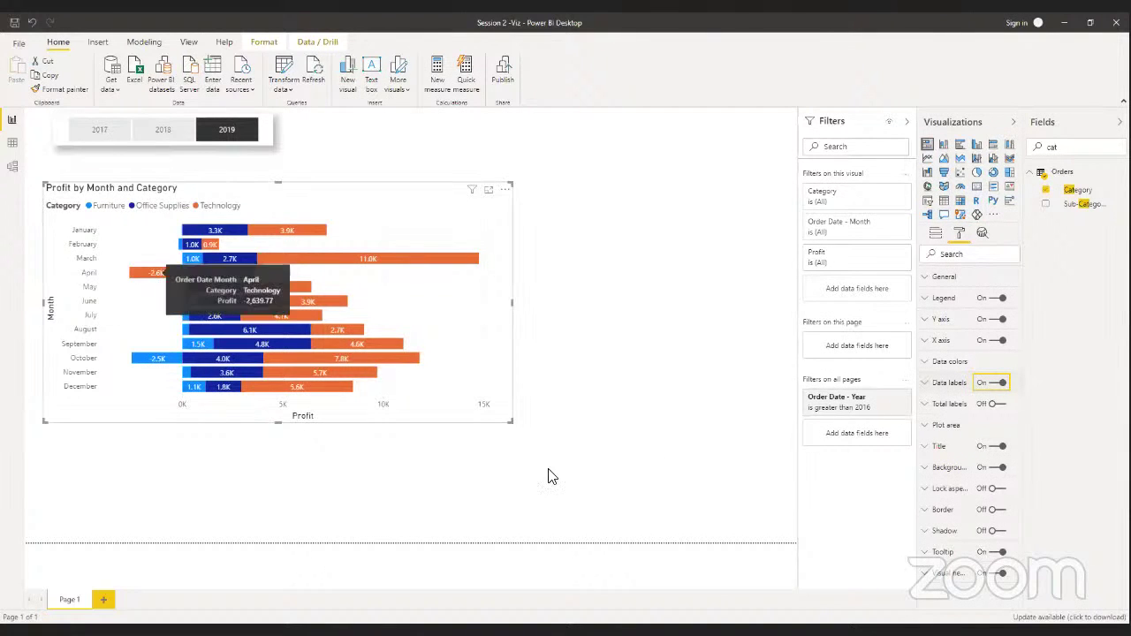
Try a text size of 5 pt for the chart's data labels and set their font family to Calibri
{"action": "left_click", "coordinate": [927, 388]}
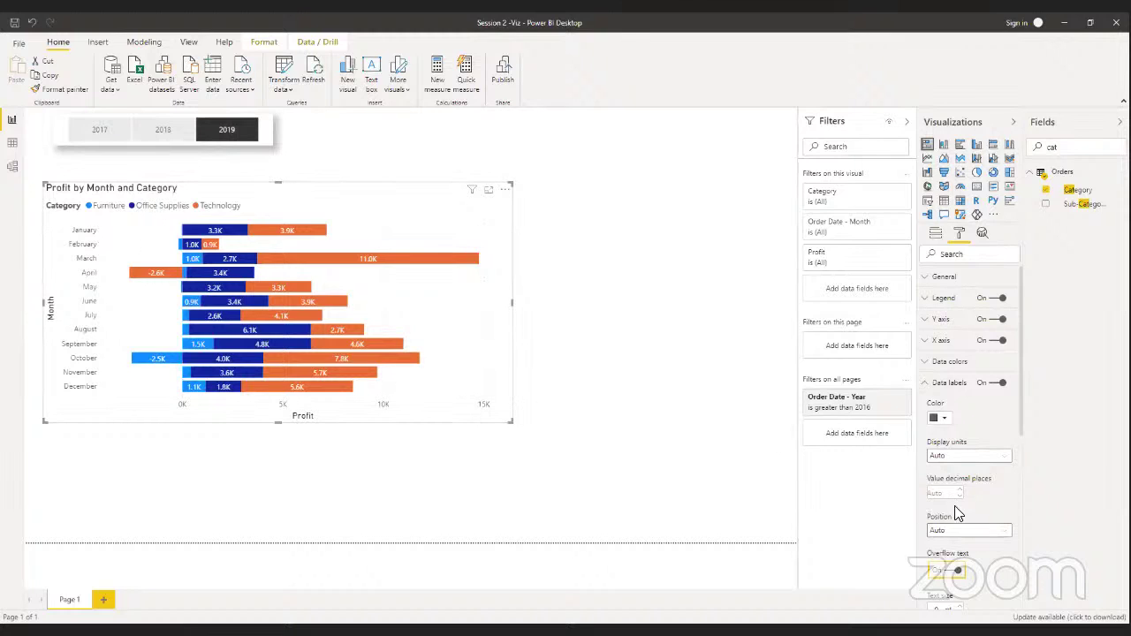
{"action": "scroll", "coordinate": [962, 505], "scroll_direction": "down", "scroll_amount": 3}
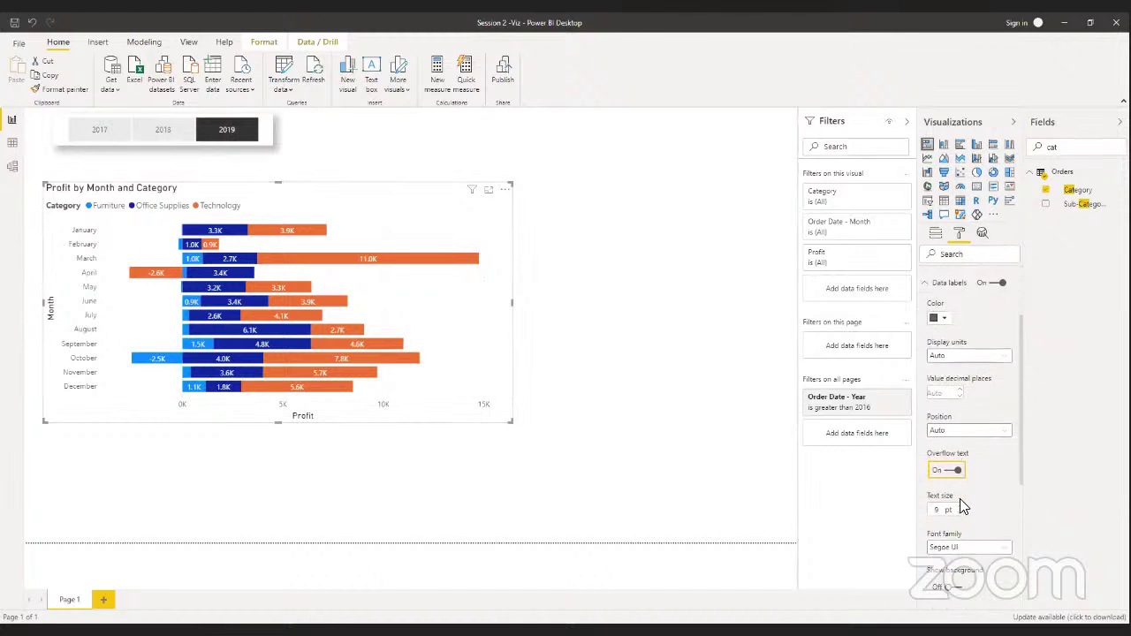
{"action": "scroll", "coordinate": [959, 498], "scroll_direction": "down", "scroll_amount": 1}
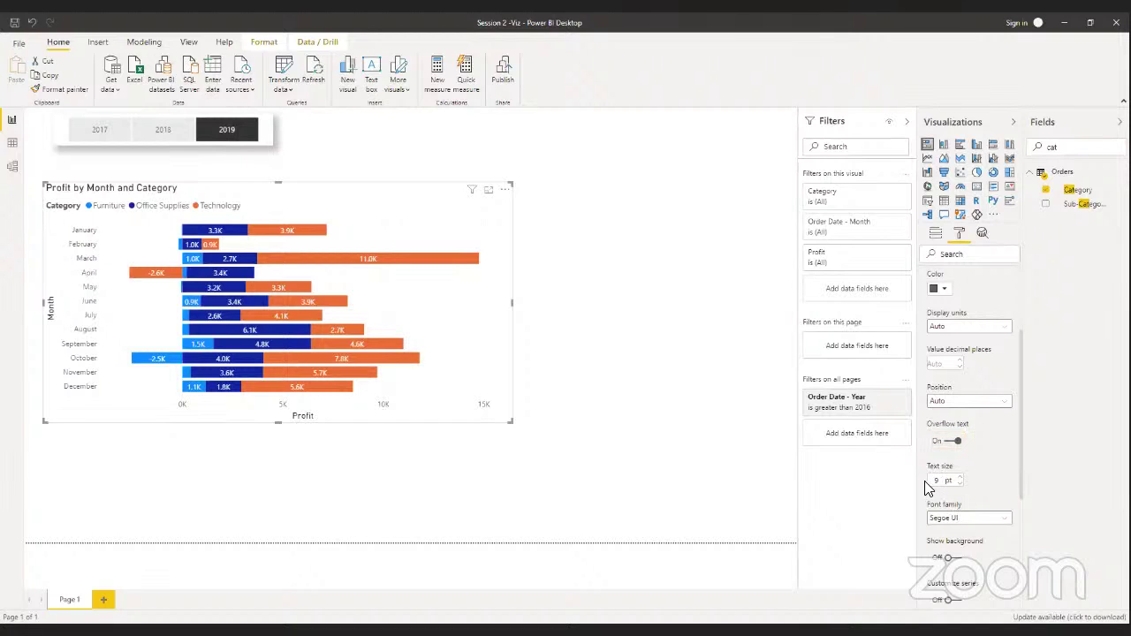
{"action": "left_click_drag", "start_coordinate": [933, 484], "coordinate": [943, 486]}
{"action": "type", "text": "1"}
{"action": "left_click", "coordinate": [949, 519]}
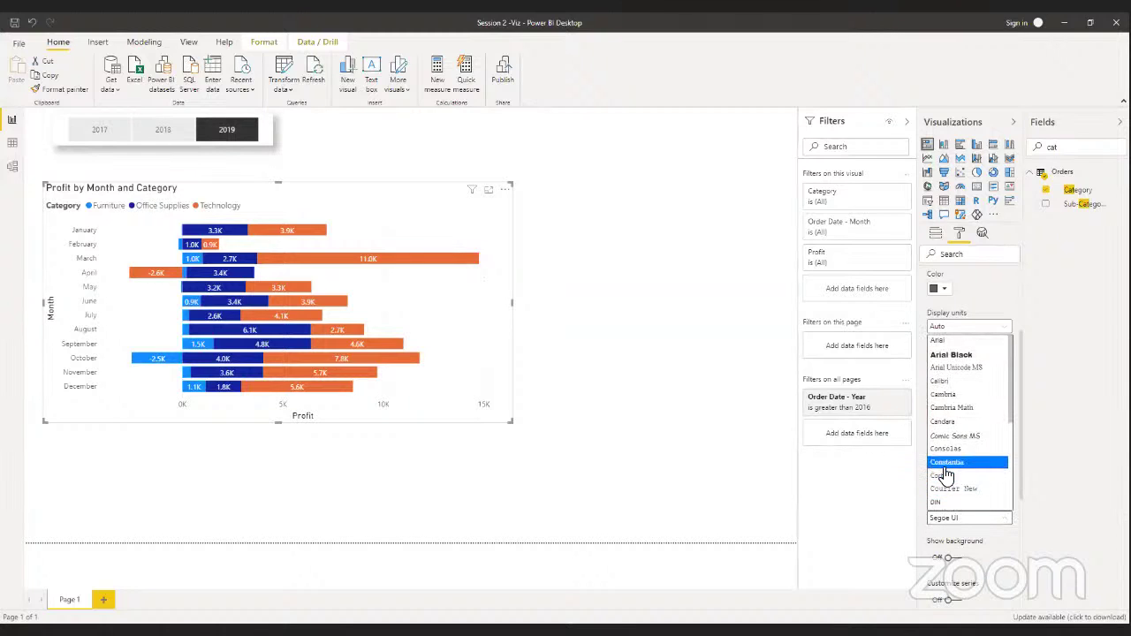
{"action": "key", "text": "Up"}
{"action": "key", "text": "Up"}
{"action": "key", "text": "Up"}
{"action": "key", "text": "Up"}
{"action": "key", "text": "Up"}
{"action": "key", "text": "Up"}
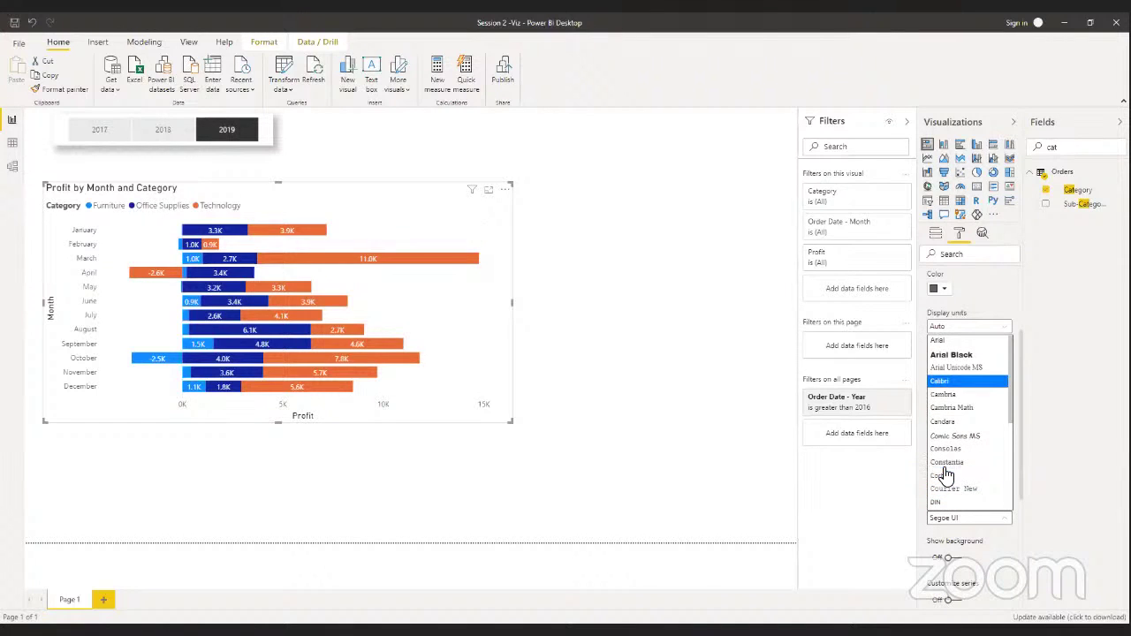
{"action": "left_click", "coordinate": [939, 386]}
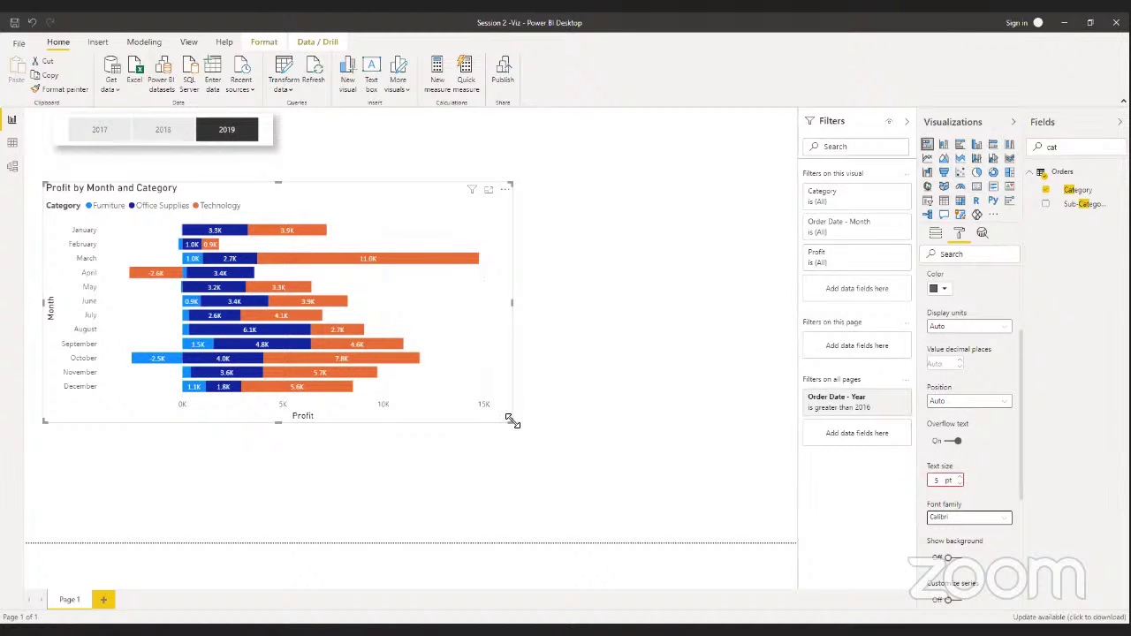
Widen the Profit by Month and Category chart and set its data labels' text size to 8 pt
{"action": "left_click_drag", "start_coordinate": [510, 420], "coordinate": [660, 411]}
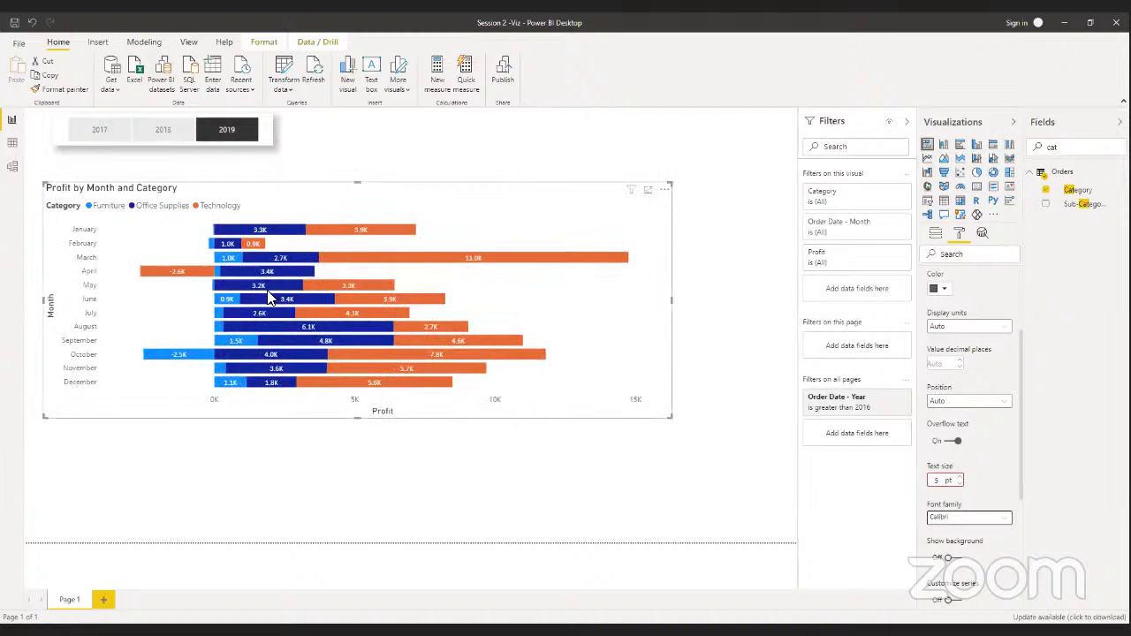
{"action": "left_click", "coordinate": [944, 480]}
{"action": "type", "text": "7"}
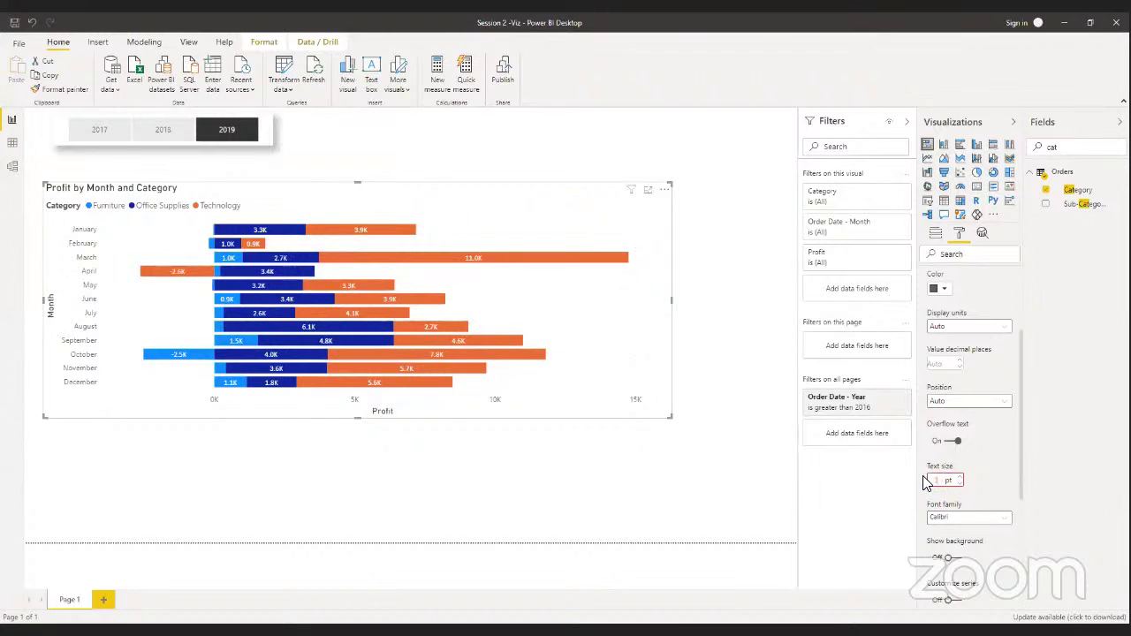
{"action": "type", "text": "6"}
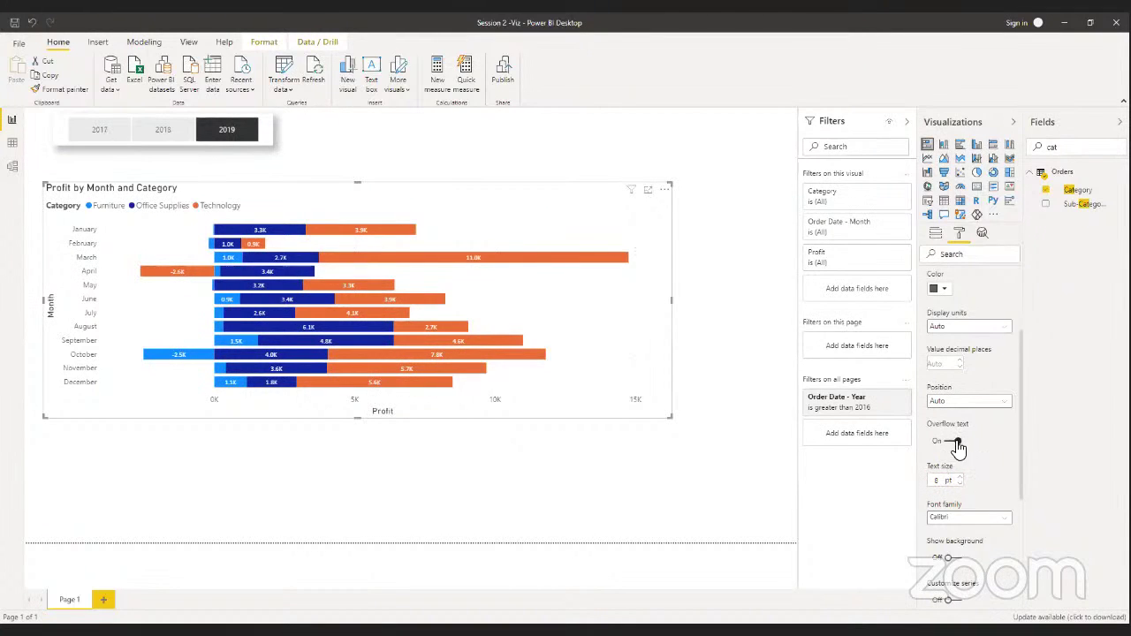
Try the Inside center position for the data labels with display units on Auto
{"action": "left_click", "coordinate": [961, 405]}
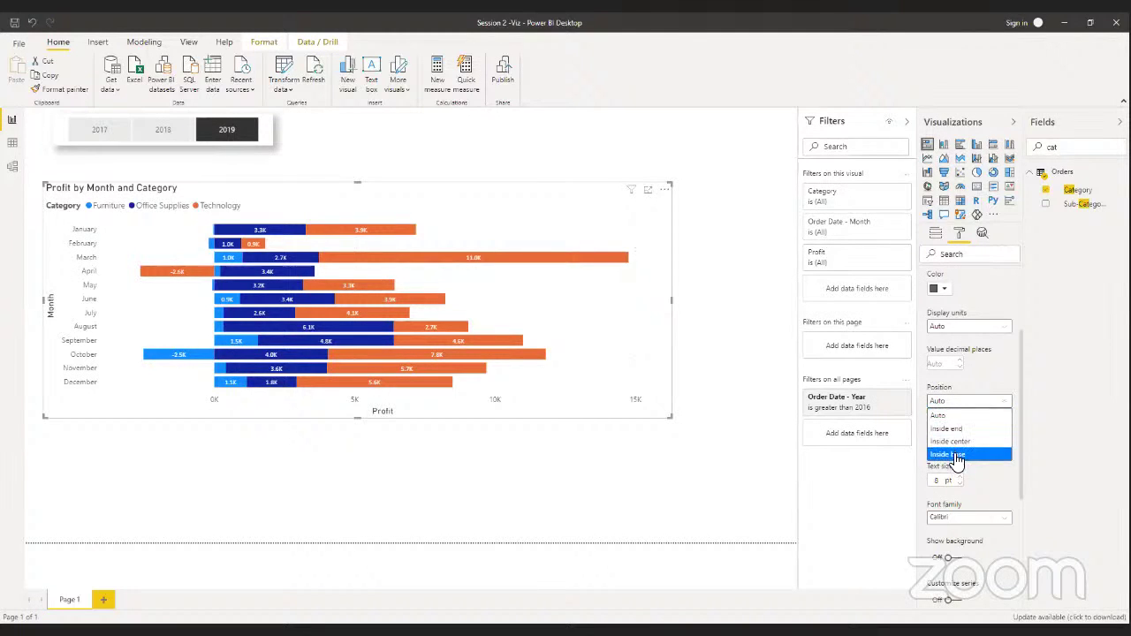
{"action": "left_click", "coordinate": [951, 441]}
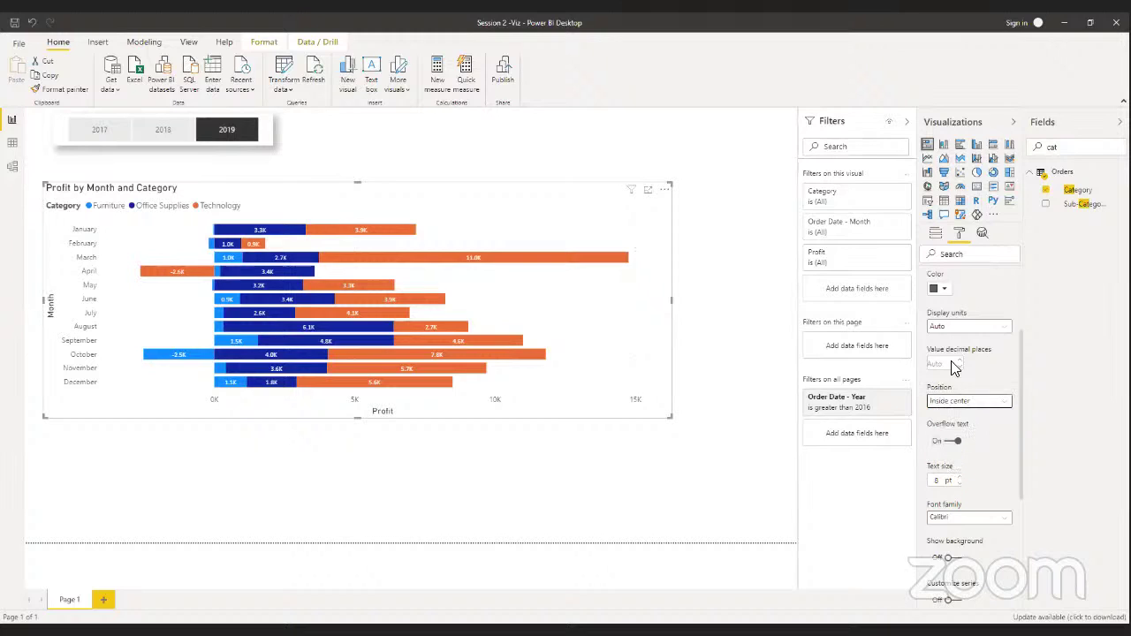
{"action": "left_click", "coordinate": [942, 337]}
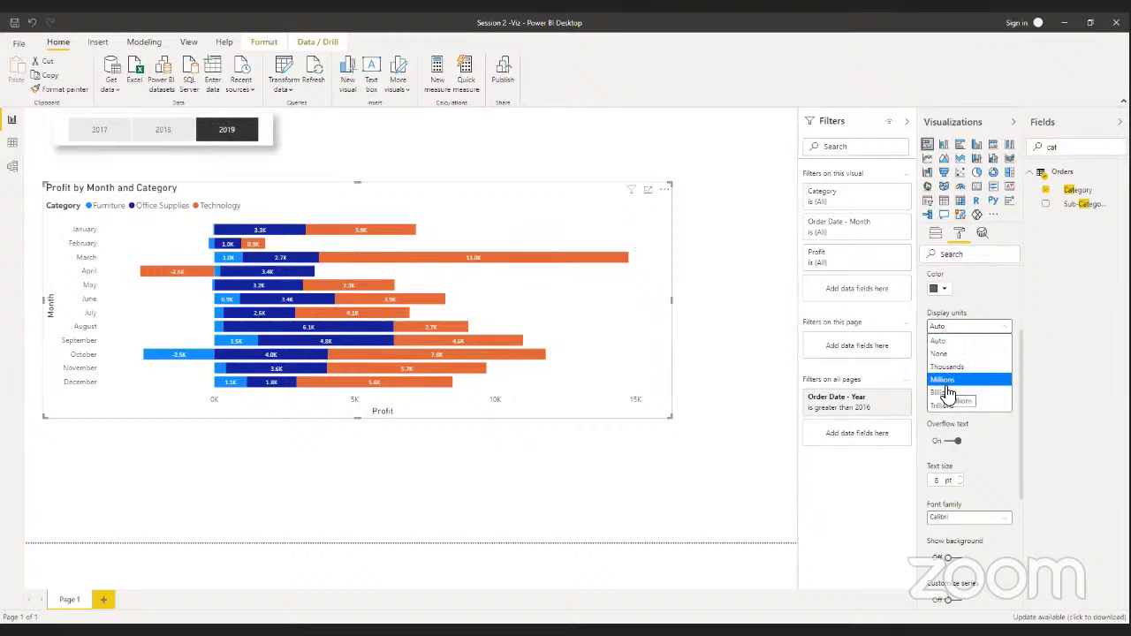
{"action": "left_click", "coordinate": [943, 340]}
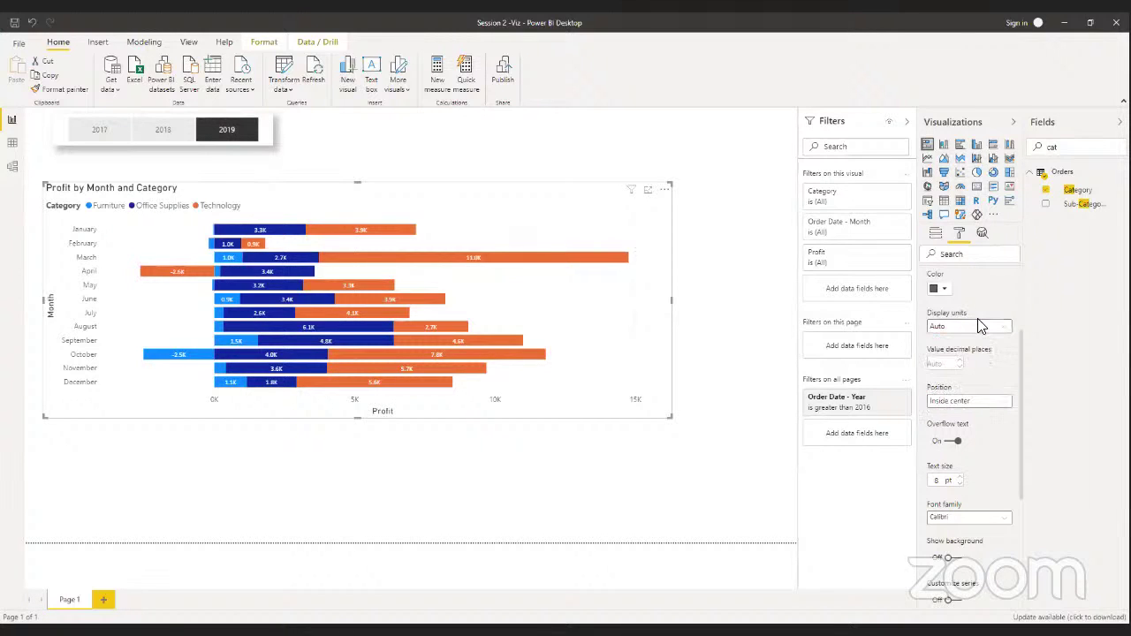
Try the Inside base position for the data labels, return them to Inside center, and set their value decimal places to 0
{"action": "left_click", "coordinate": [963, 402]}
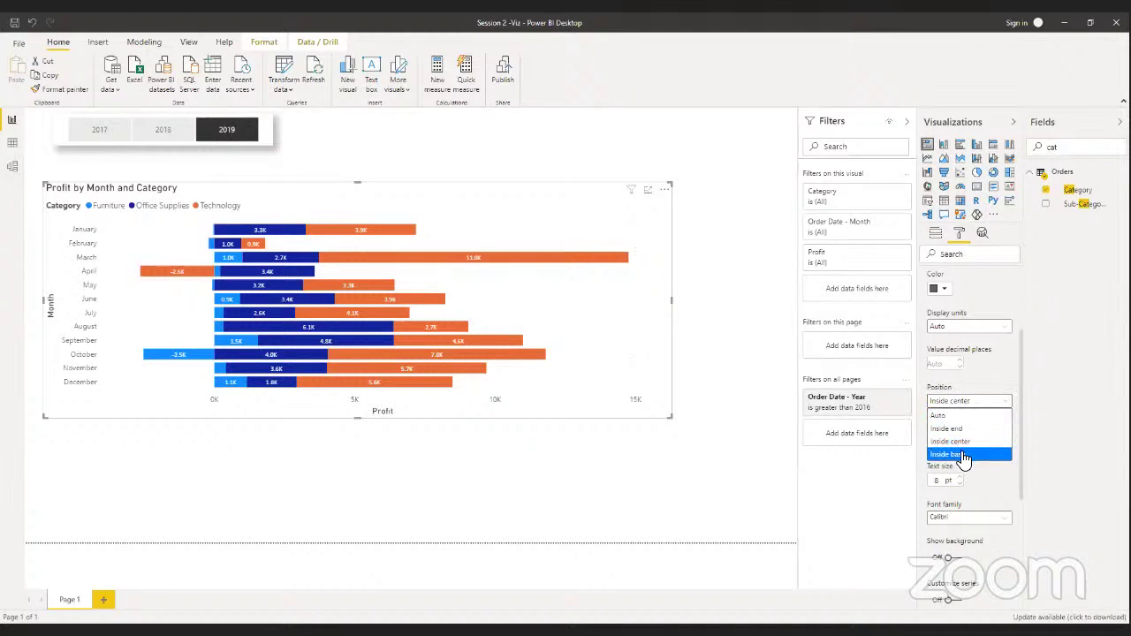
{"action": "left_click", "coordinate": [961, 454]}
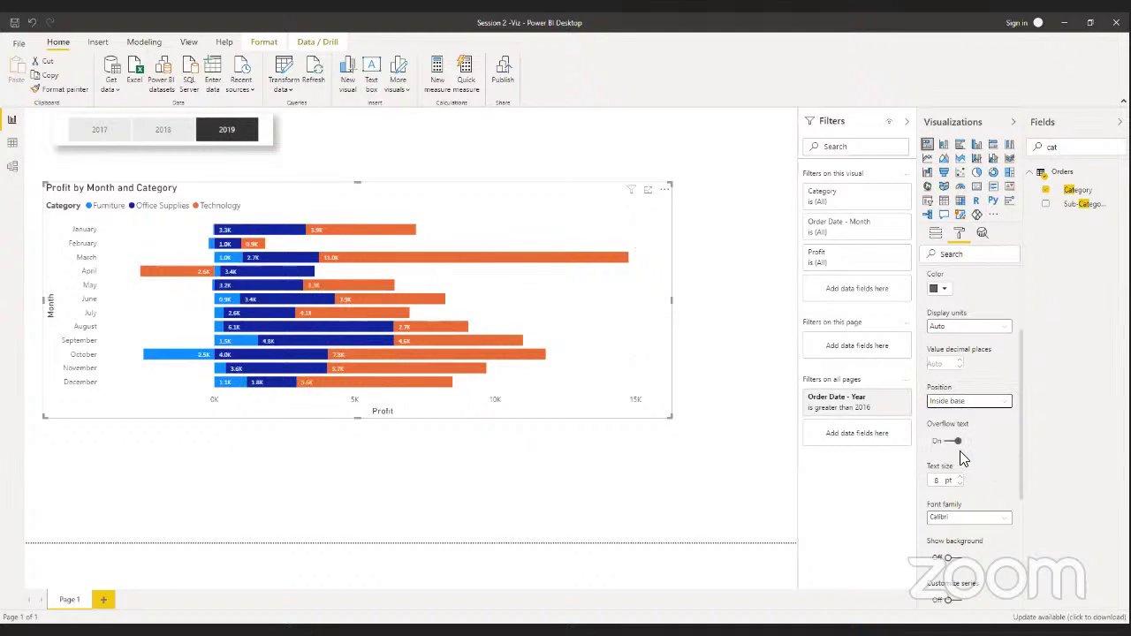
{"action": "left_click", "coordinate": [942, 402]}
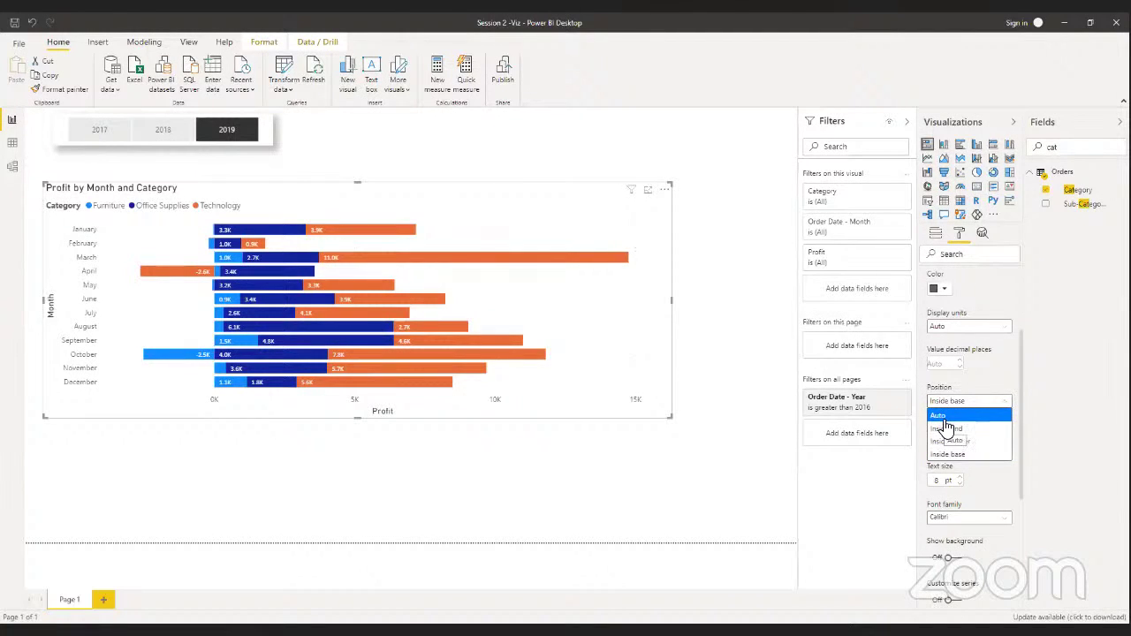
{"action": "left_click", "coordinate": [959, 441]}
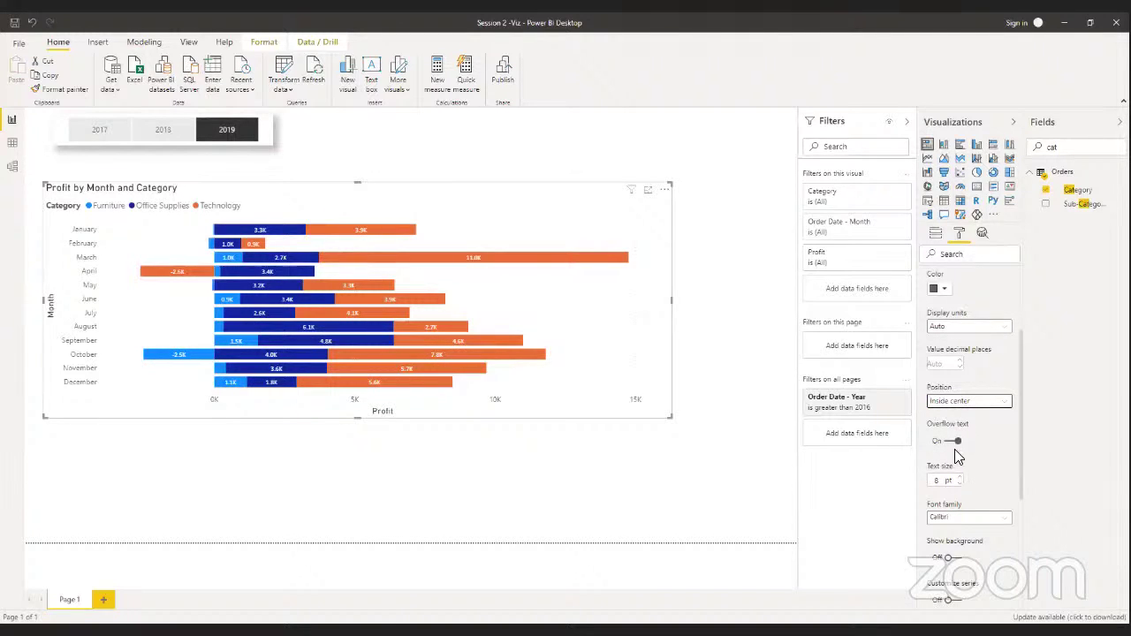
{"action": "left_click", "coordinate": [941, 365]}
{"action": "type", "text": "0"}
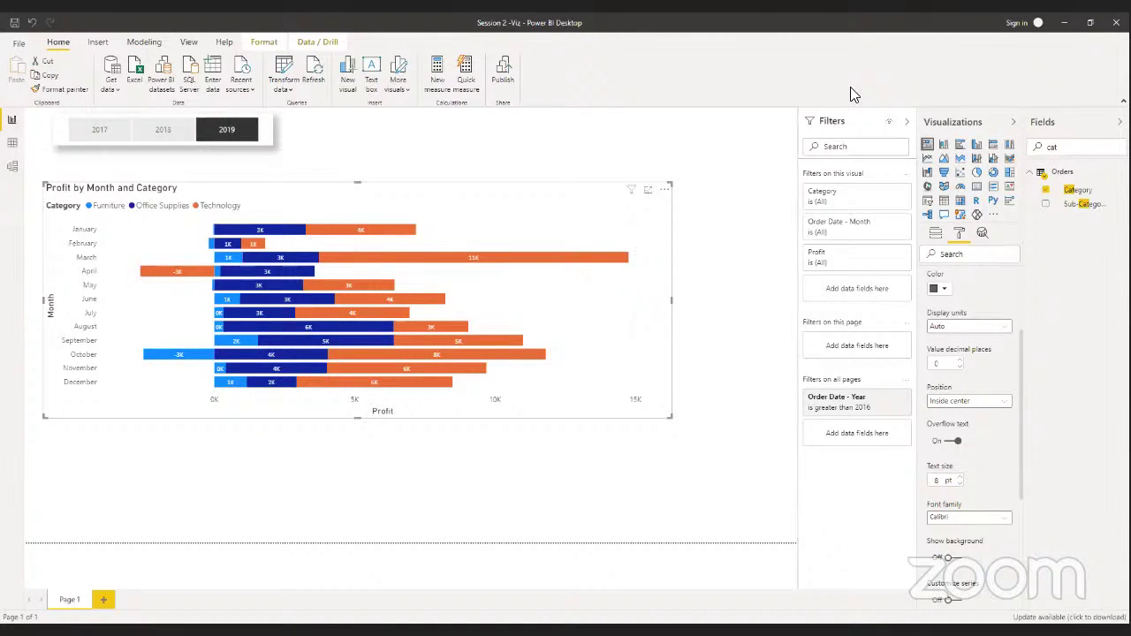
Try None and Millions as the data labels' display units and return the setting to Auto
{"action": "left_click", "coordinate": [1000, 327]}
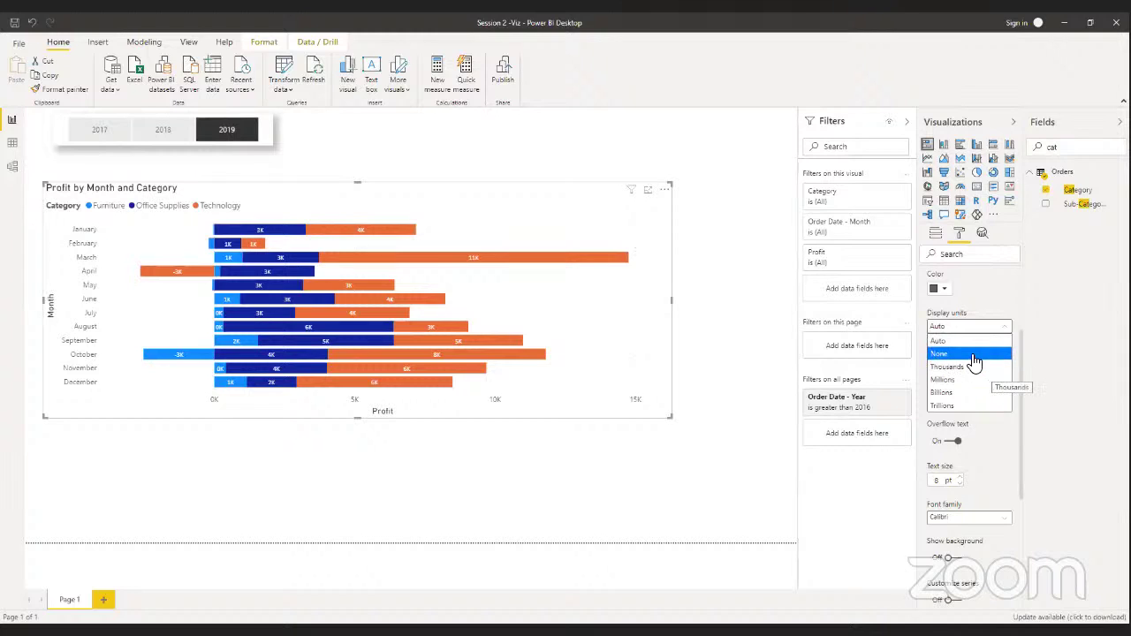
{"action": "left_click", "coordinate": [973, 356]}
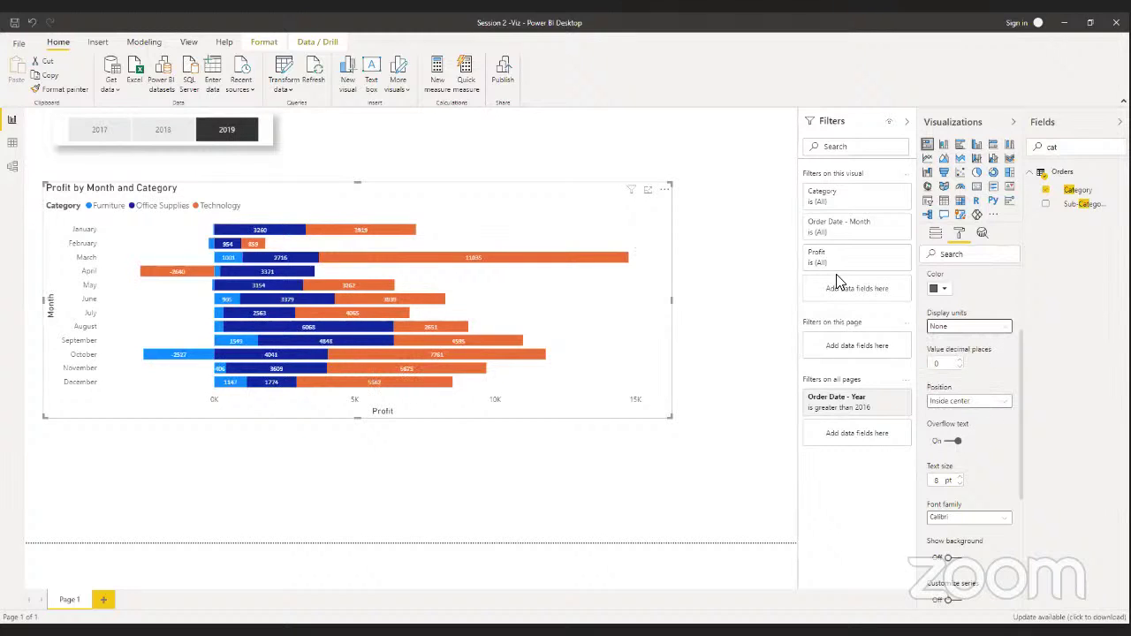
{"action": "left_click", "coordinate": [950, 328]}
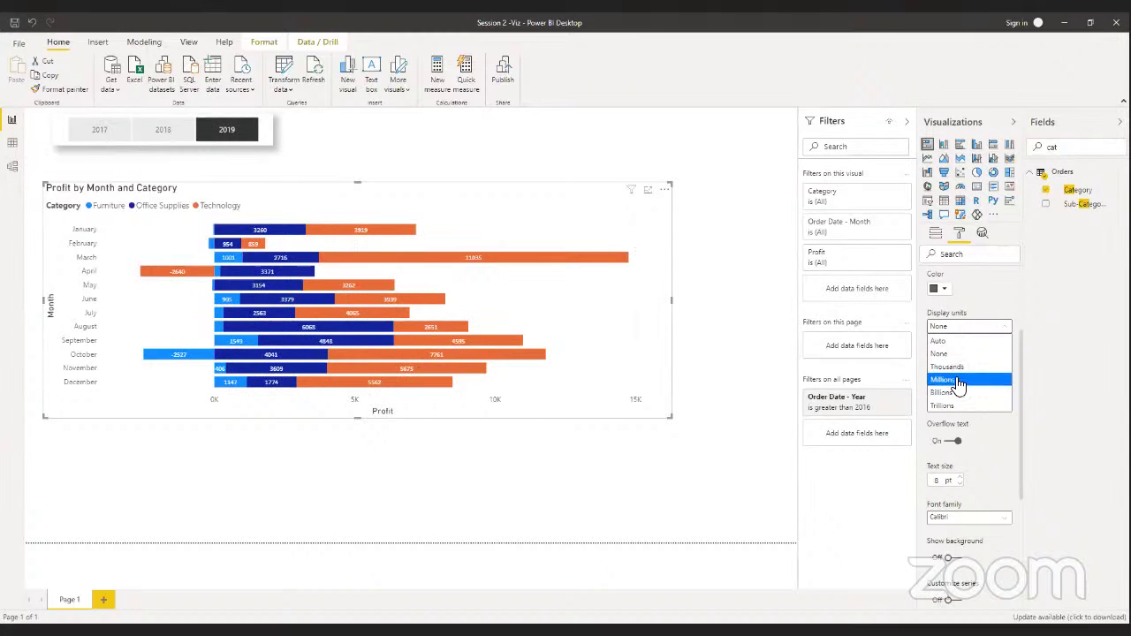
{"action": "left_click", "coordinate": [959, 382]}
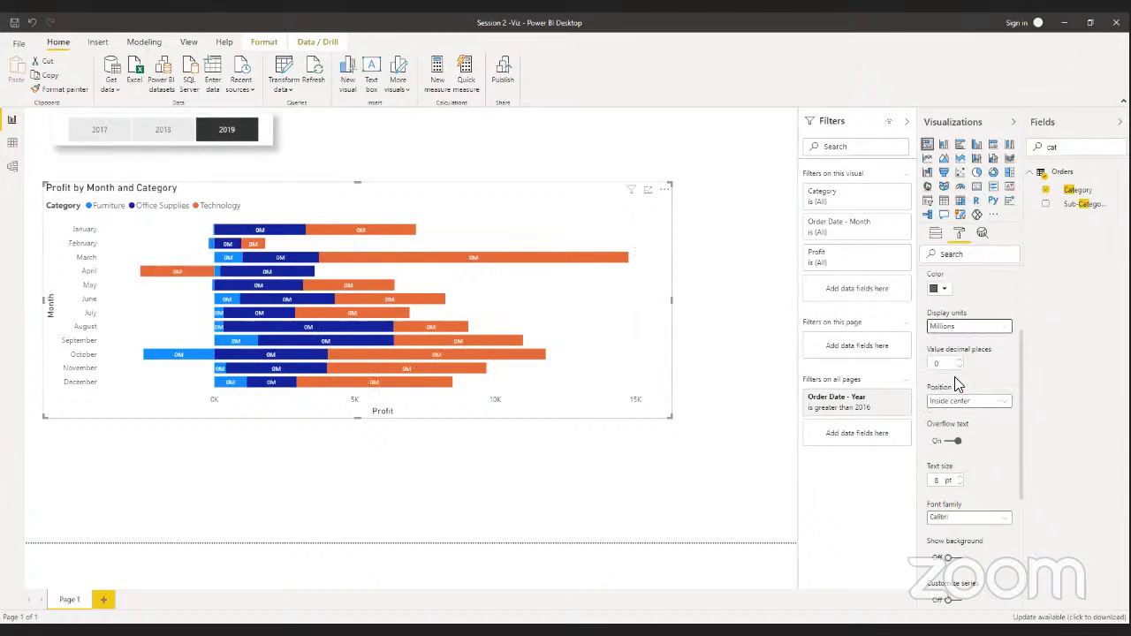
{"action": "left_click", "coordinate": [945, 328]}
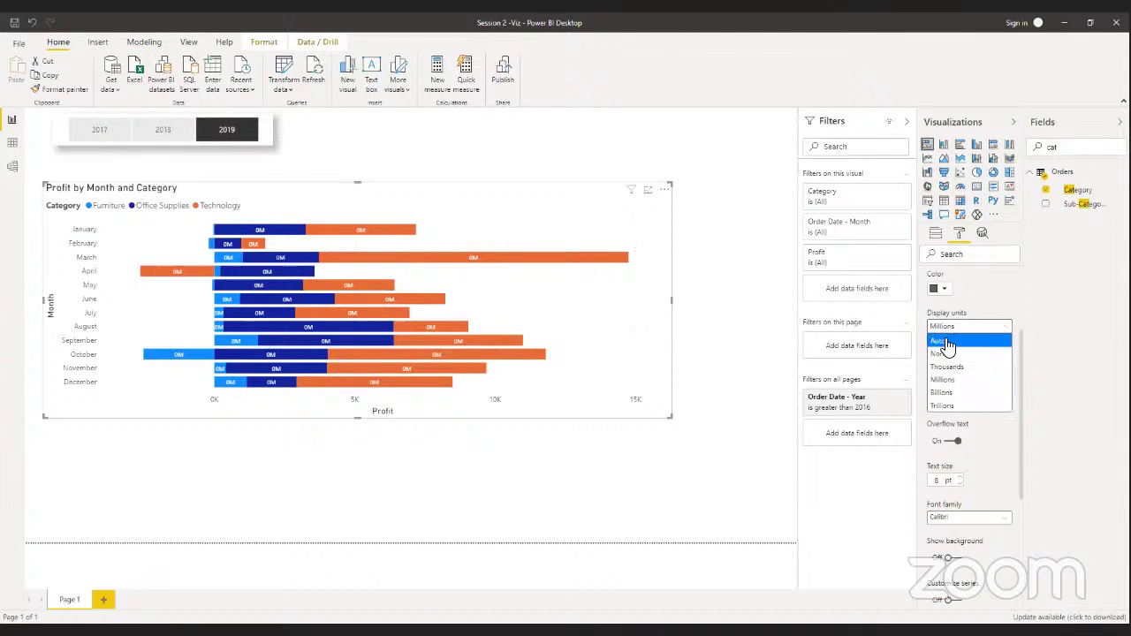
{"action": "left_click", "coordinate": [947, 344]}
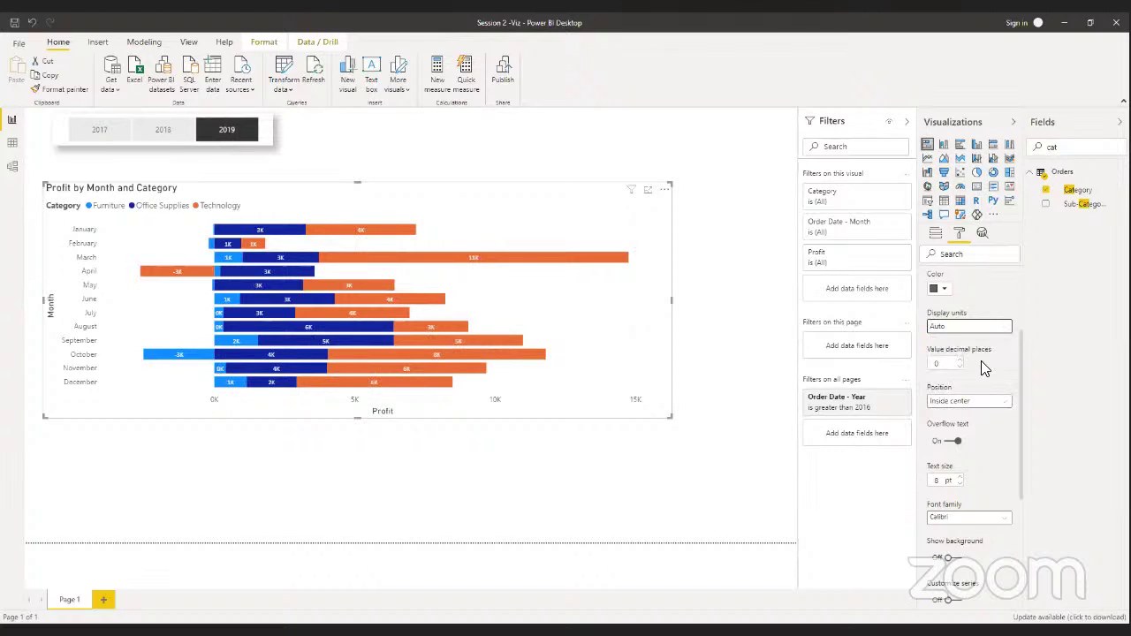
Recolour the chart's data series: Furniture dark purple, Office Supplies light lavender and Technology red
{"action": "scroll", "coordinate": [985, 370], "scroll_direction": "up", "scroll_amount": 3}
{"action": "left_click", "coordinate": [950, 382]}
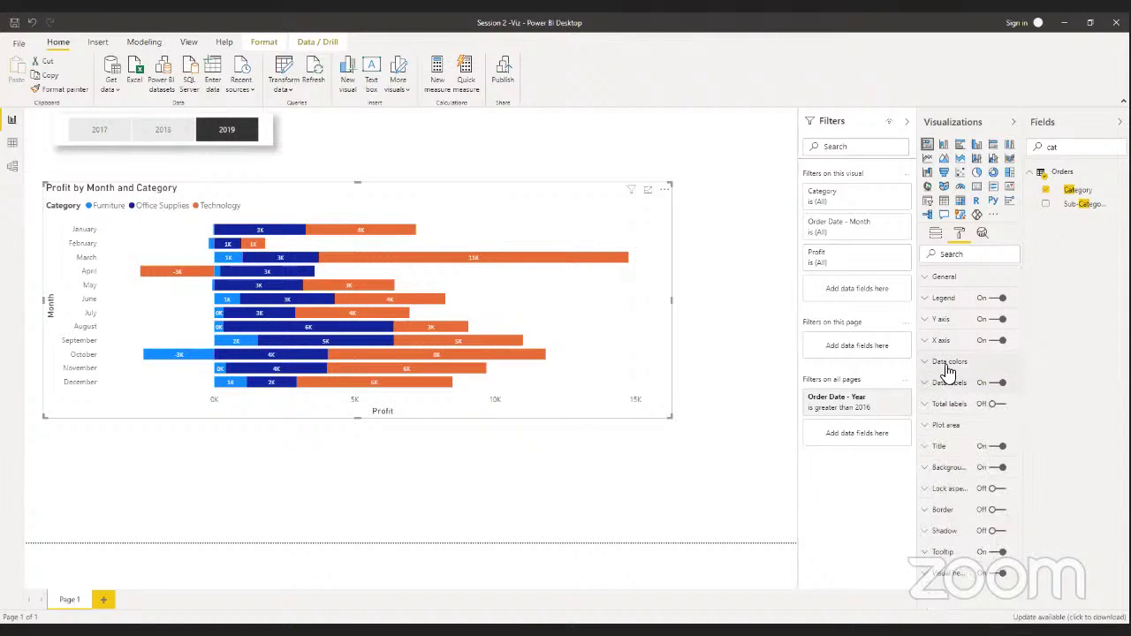
{"action": "left_click", "coordinate": [944, 364]}
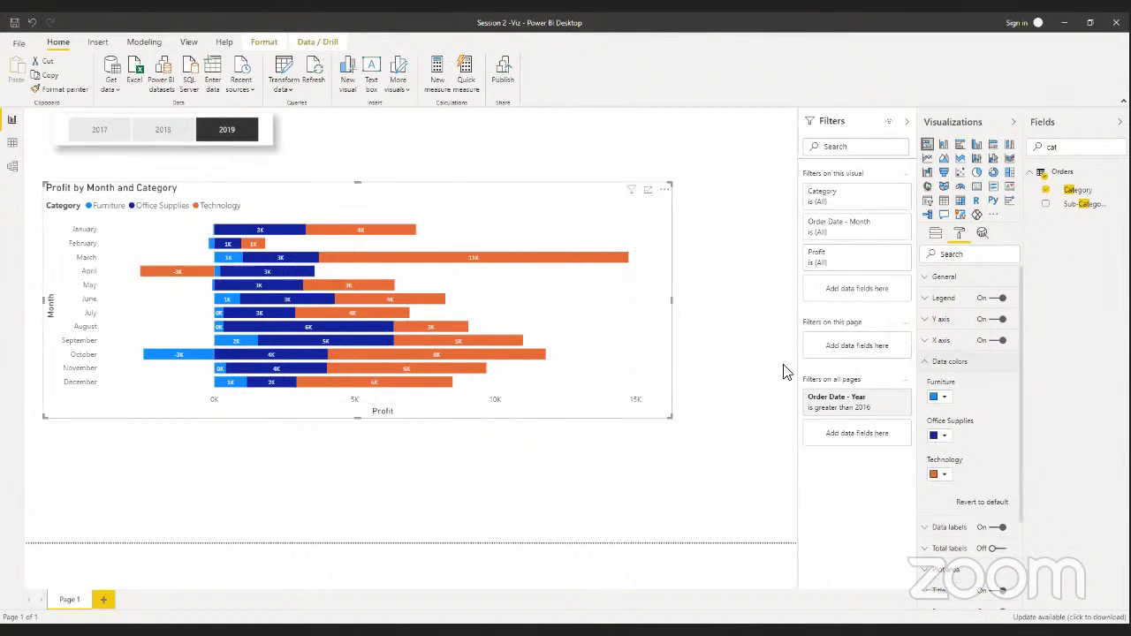
{"action": "left_click", "coordinate": [938, 396]}
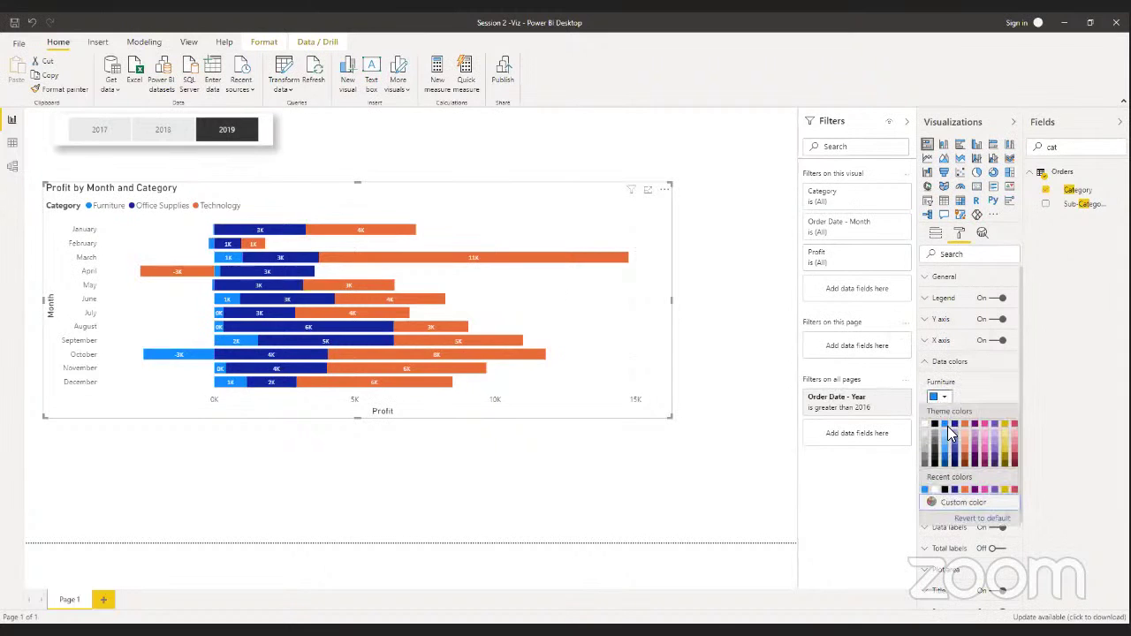
{"action": "left_click", "coordinate": [975, 432]}
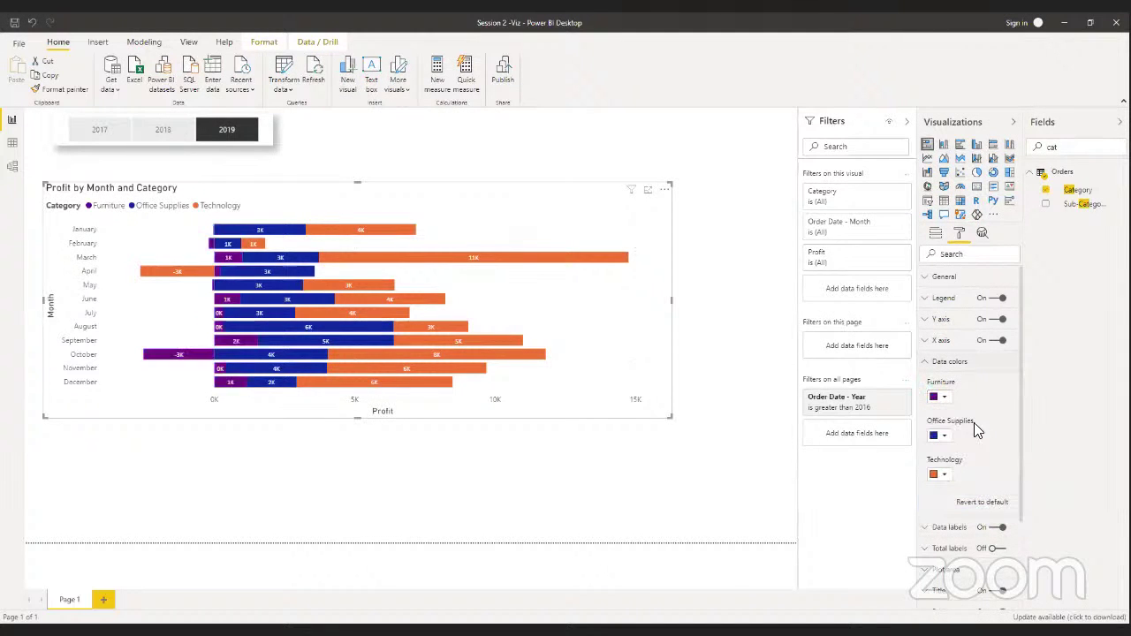
{"action": "left_click", "coordinate": [939, 435]}
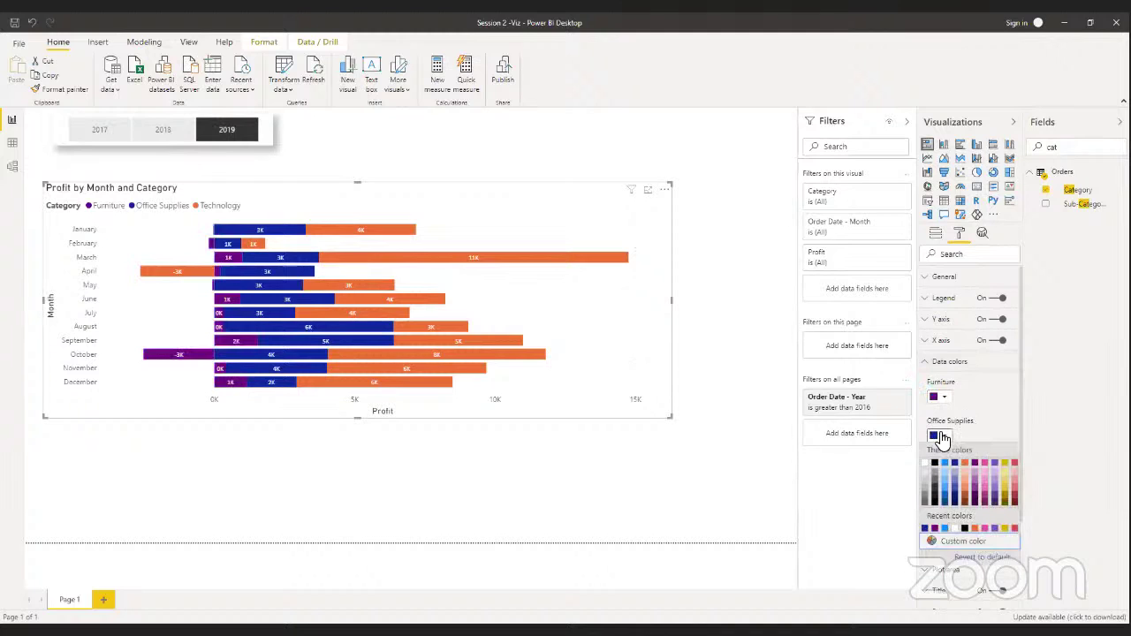
{"action": "left_click", "coordinate": [956, 478]}
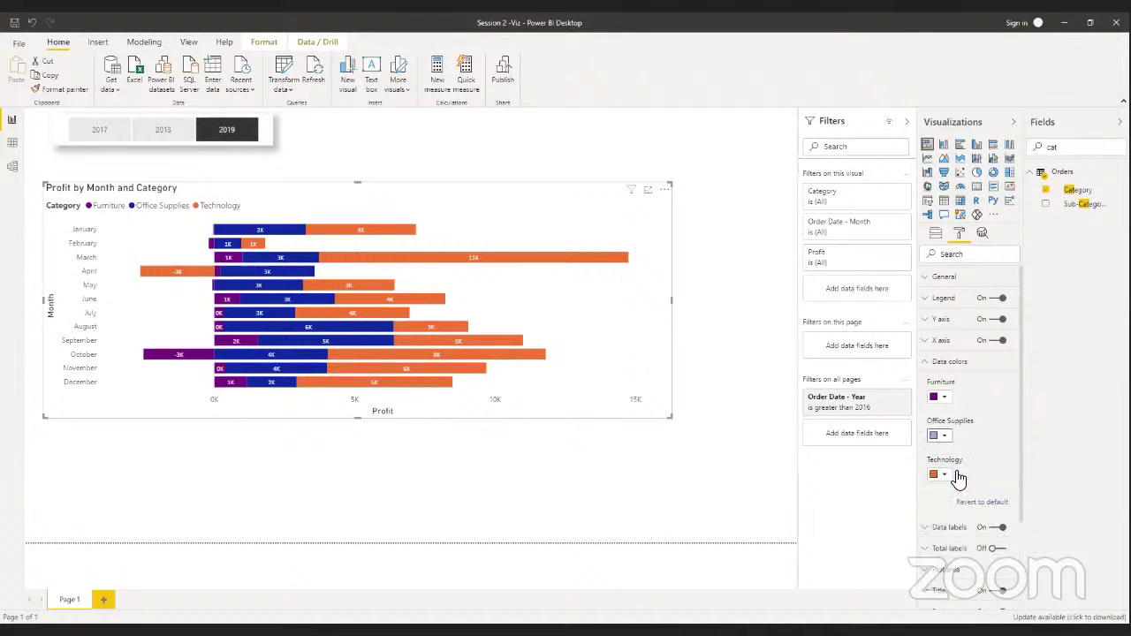
{"action": "left_click", "coordinate": [944, 478]}
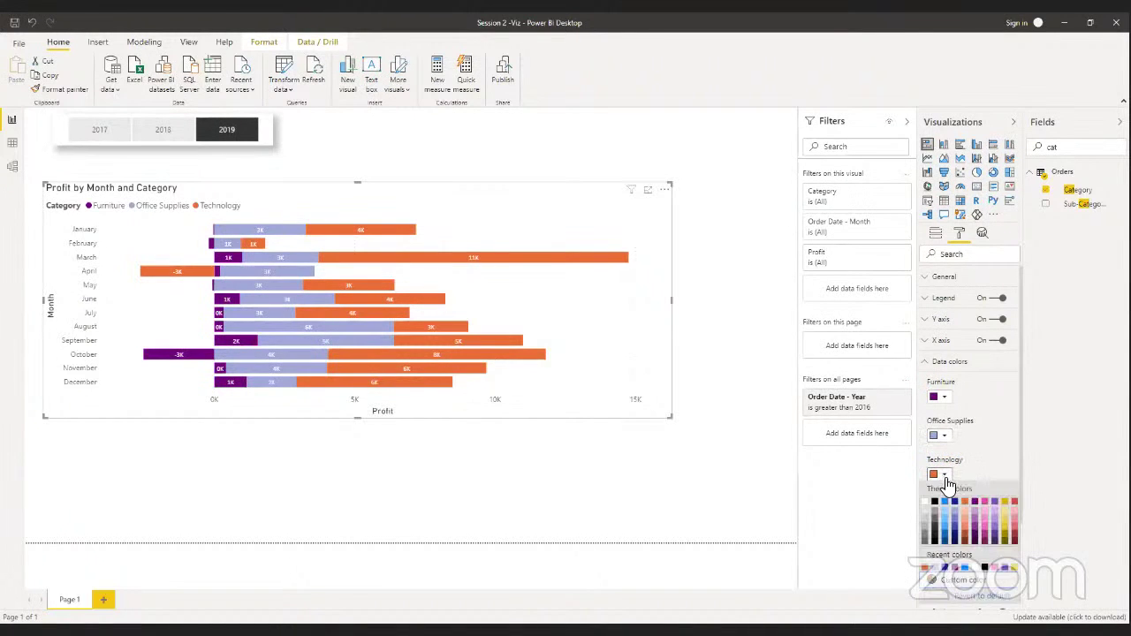
{"action": "left_click", "coordinate": [1012, 500]}
{"action": "left_click", "coordinate": [938, 361]}
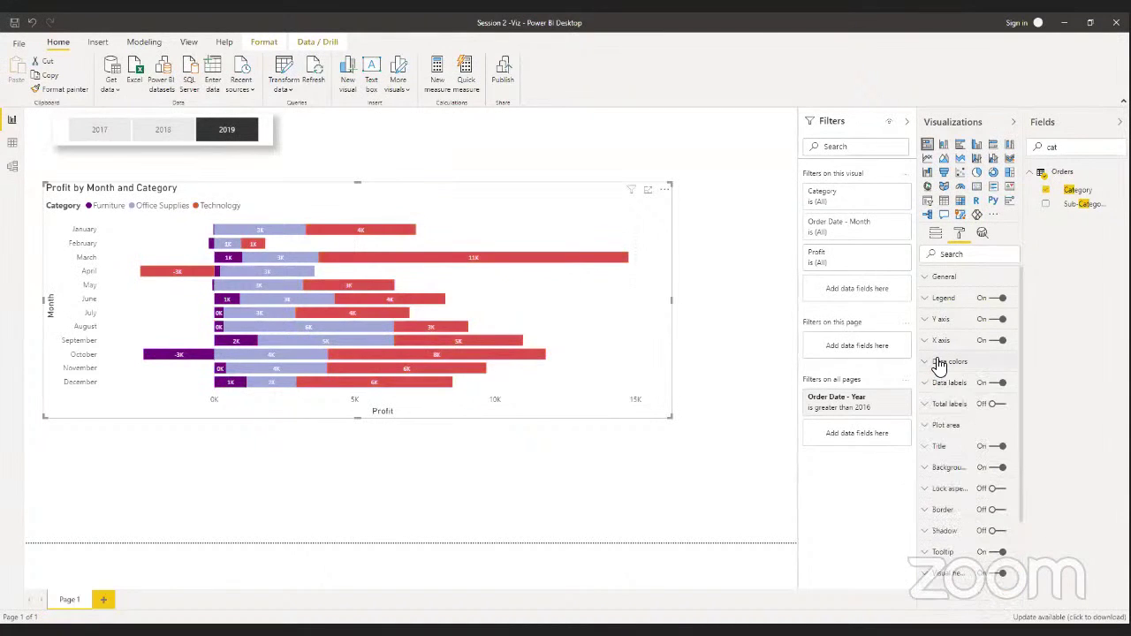
Set the chart's plot area transparency to 100% and turn on its shadow
{"action": "left_click", "coordinate": [946, 425]}
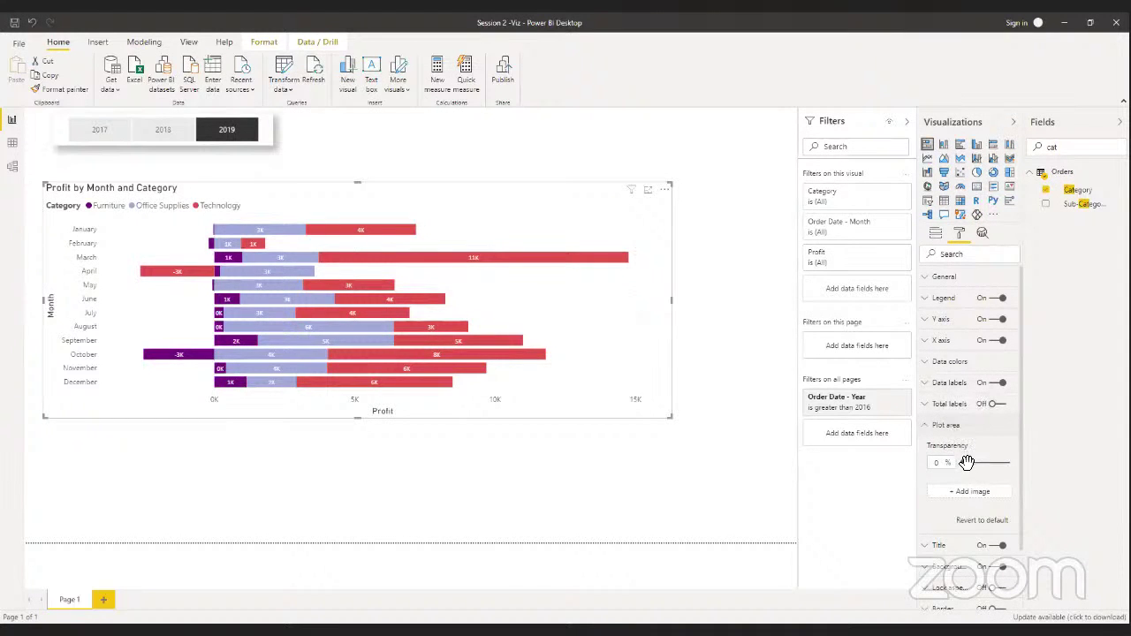
{"action": "left_click_drag", "start_coordinate": [966, 462], "coordinate": [988, 464]}
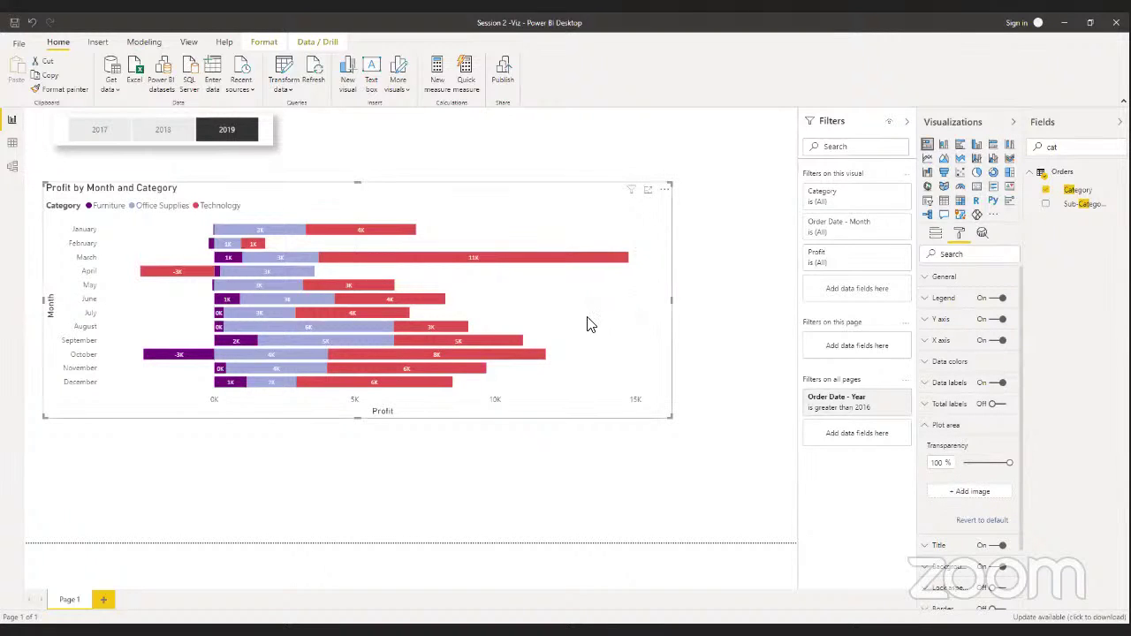
{"action": "left_click", "coordinate": [945, 425]}
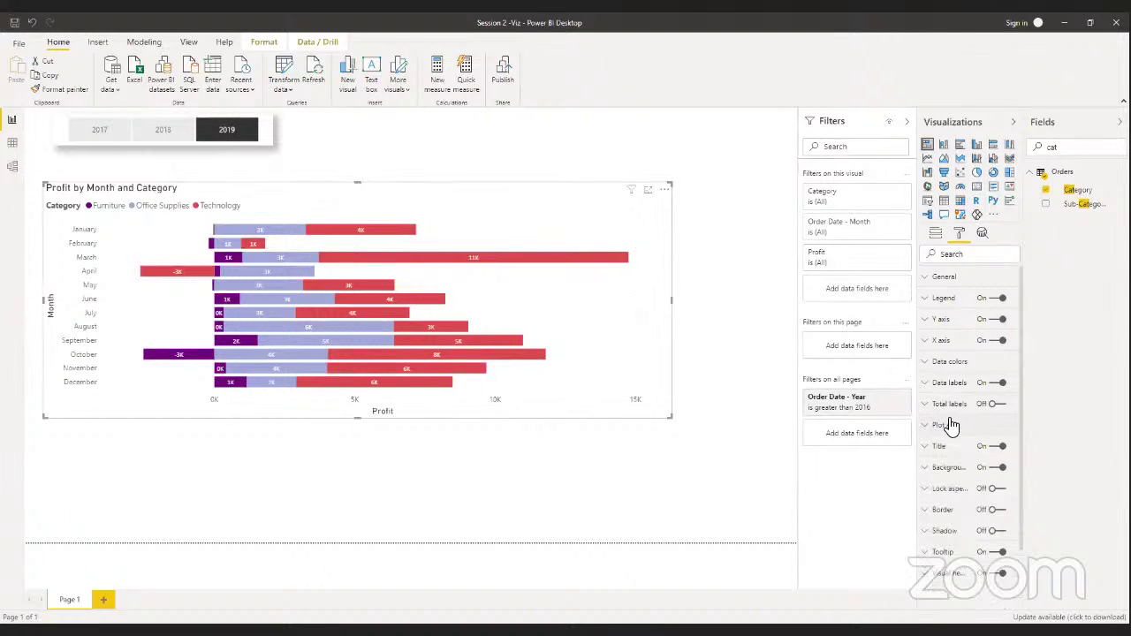
{"action": "left_click", "coordinate": [996, 531]}
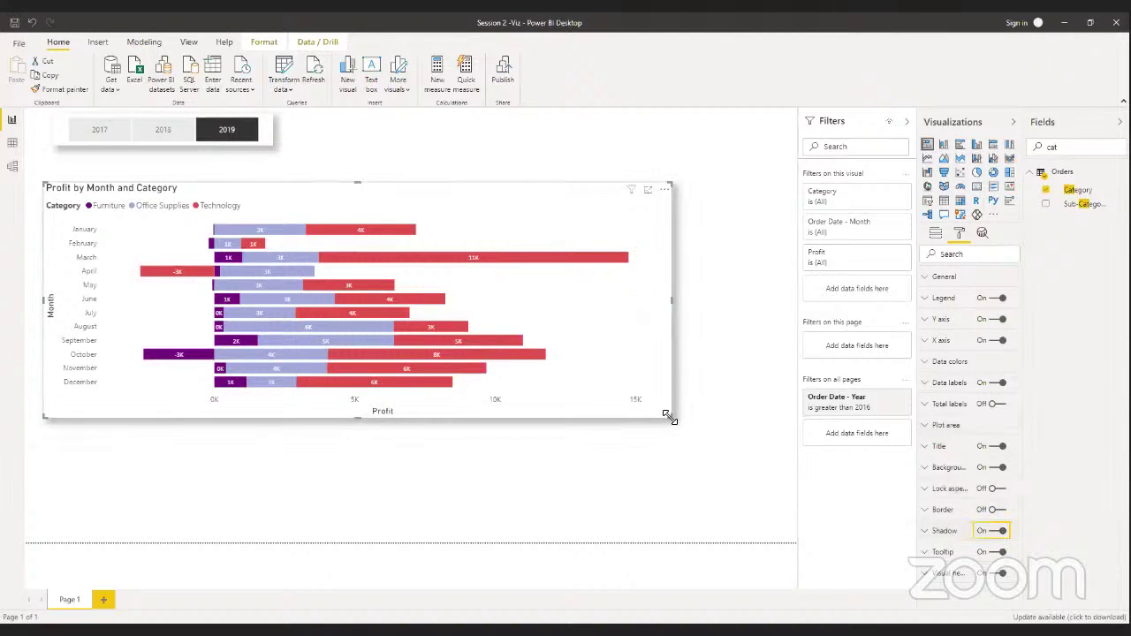
Shrink the Profit by Month and Category chart to about half its width and move it up just beneath the Year slicer
{"action": "left_click_drag", "start_coordinate": [668, 422], "coordinate": [341, 380]}
{"action": "left_click", "coordinate": [525, 262]}
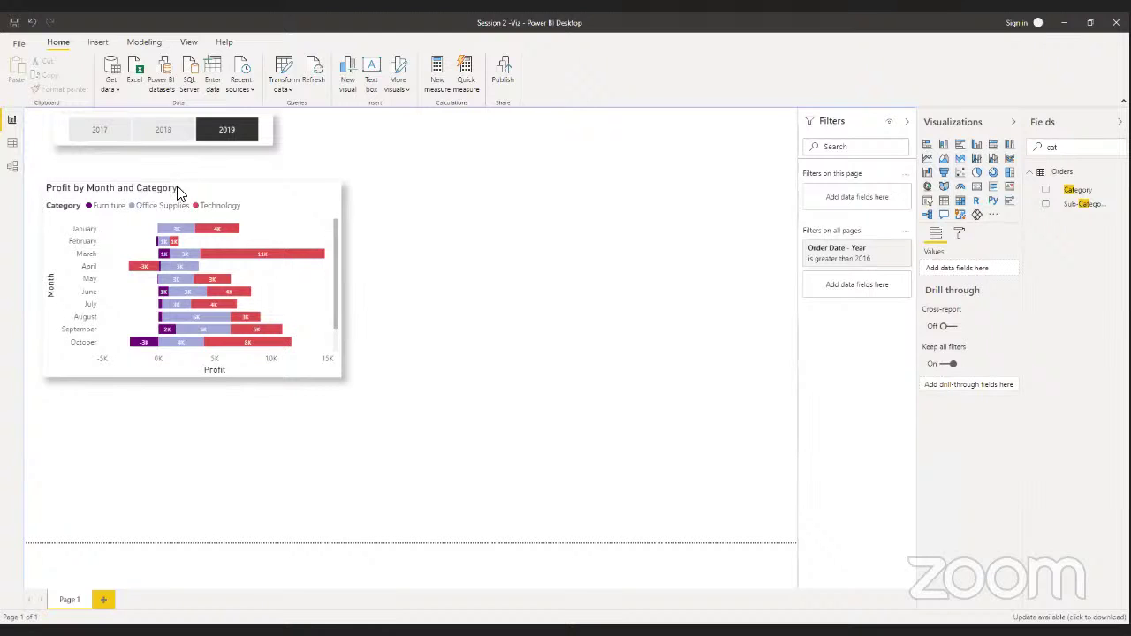
{"action": "left_click_drag", "start_coordinate": [177, 190], "coordinate": [177, 167]}
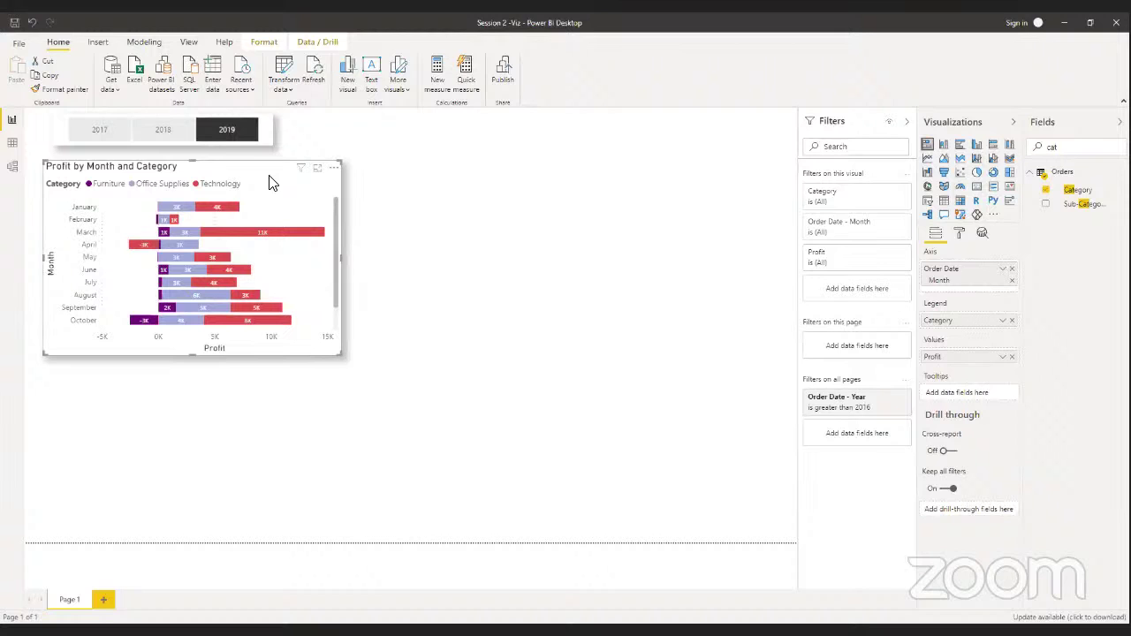
Duplicate the bar chart, place the copy beside the original, and convert it to a stacked column chart
{"action": "key", "text": "ctrl+c"}
{"action": "key", "text": "ctrl+v"}
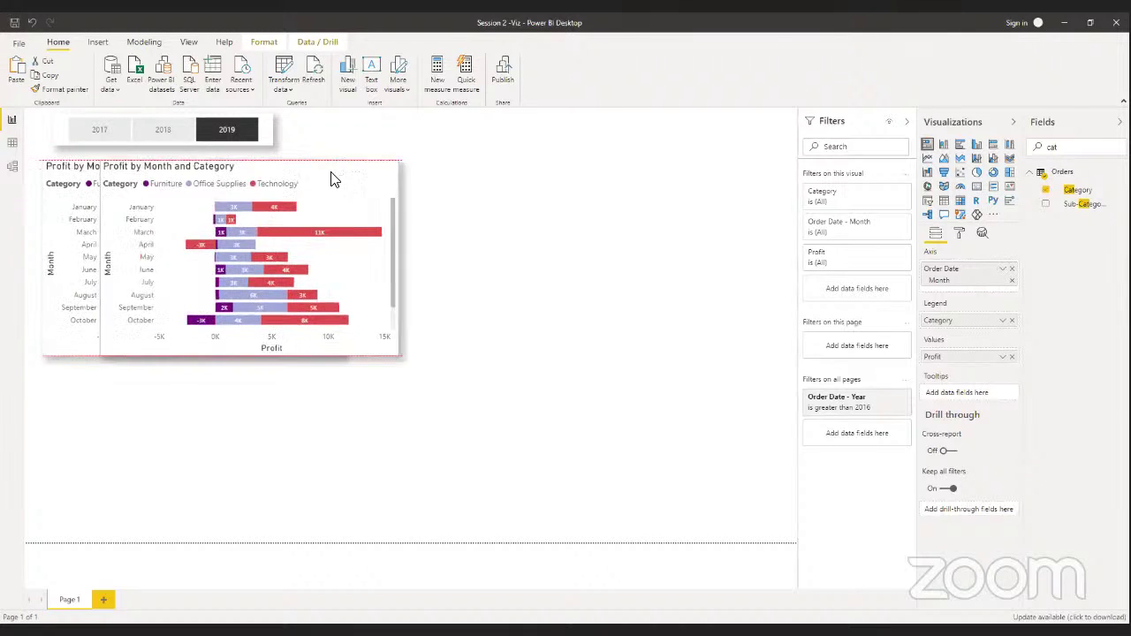
{"action": "left_click_drag", "start_coordinate": [330, 177], "coordinate": [575, 183]}
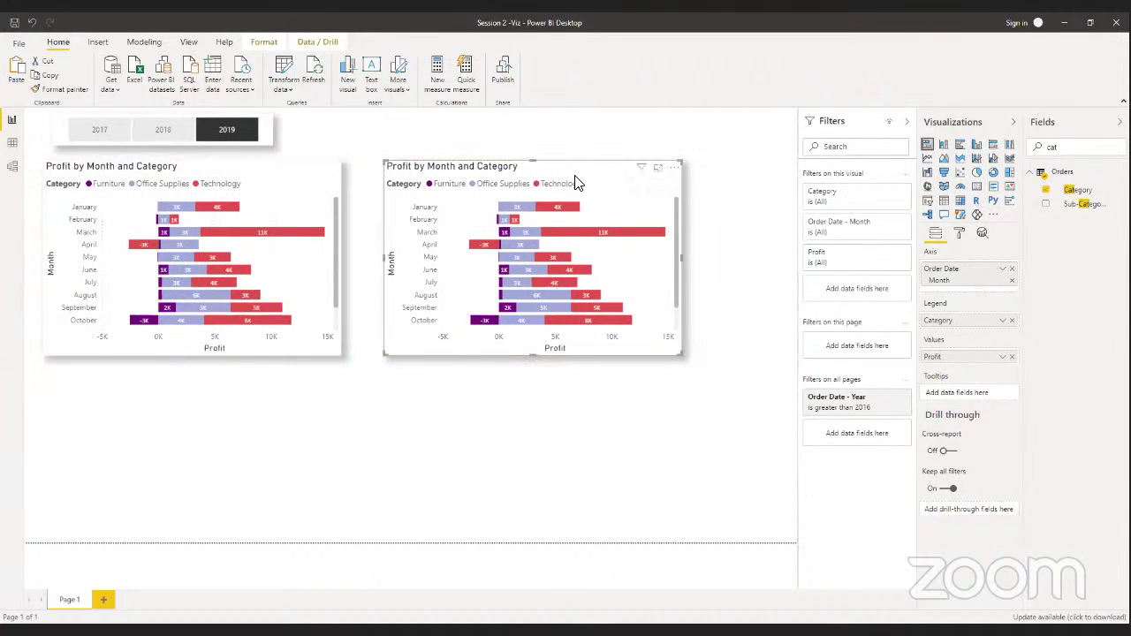
{"action": "left_click", "coordinate": [942, 145]}
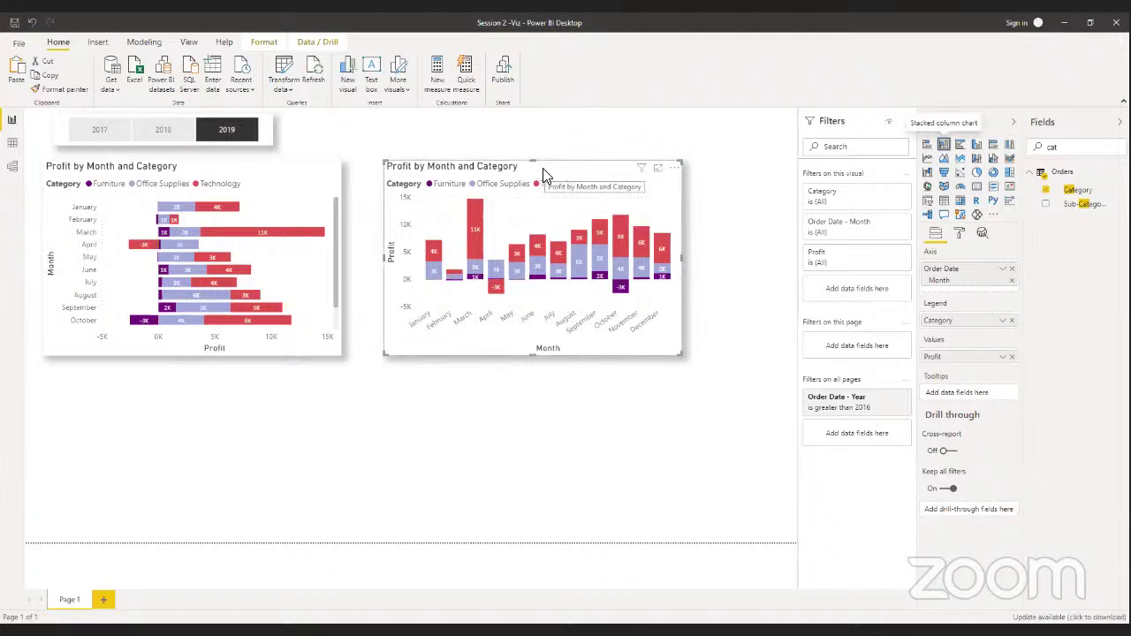
{"action": "left_click", "coordinate": [960, 234]}
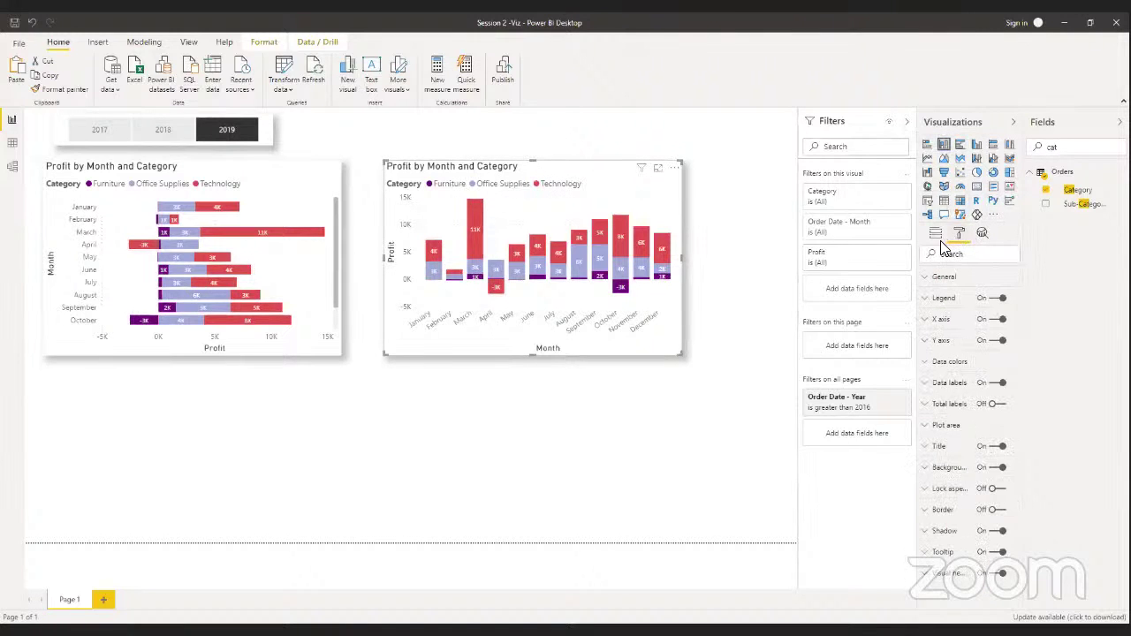
{"action": "left_click", "coordinate": [951, 323]}
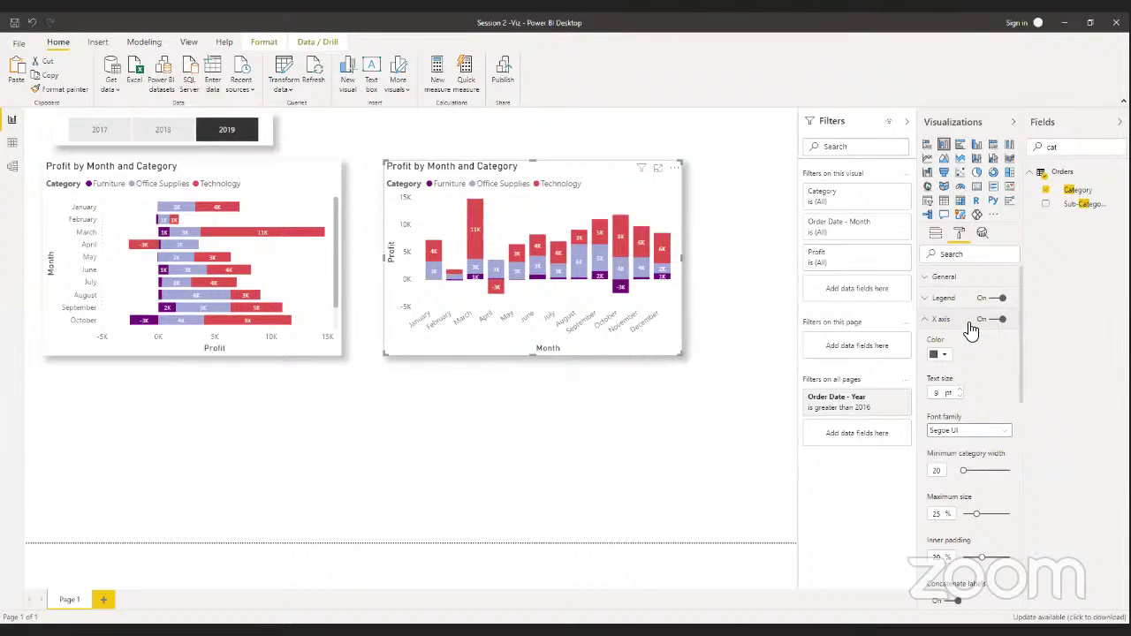
{"action": "left_click", "coordinate": [942, 319]}
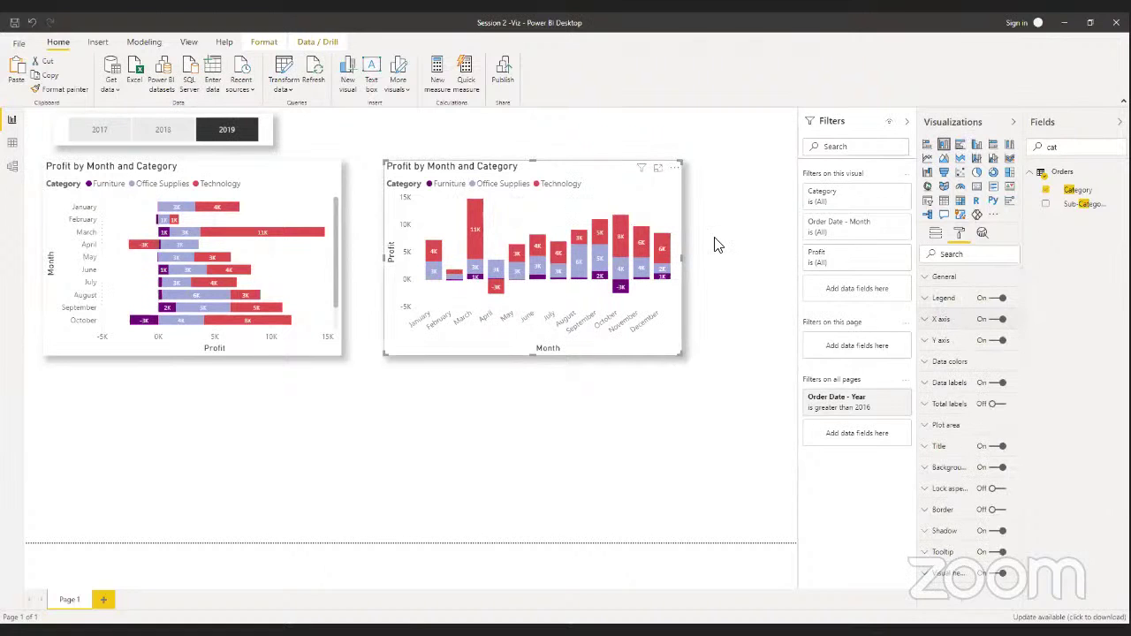
{"action": "left_click", "coordinate": [756, 256]}
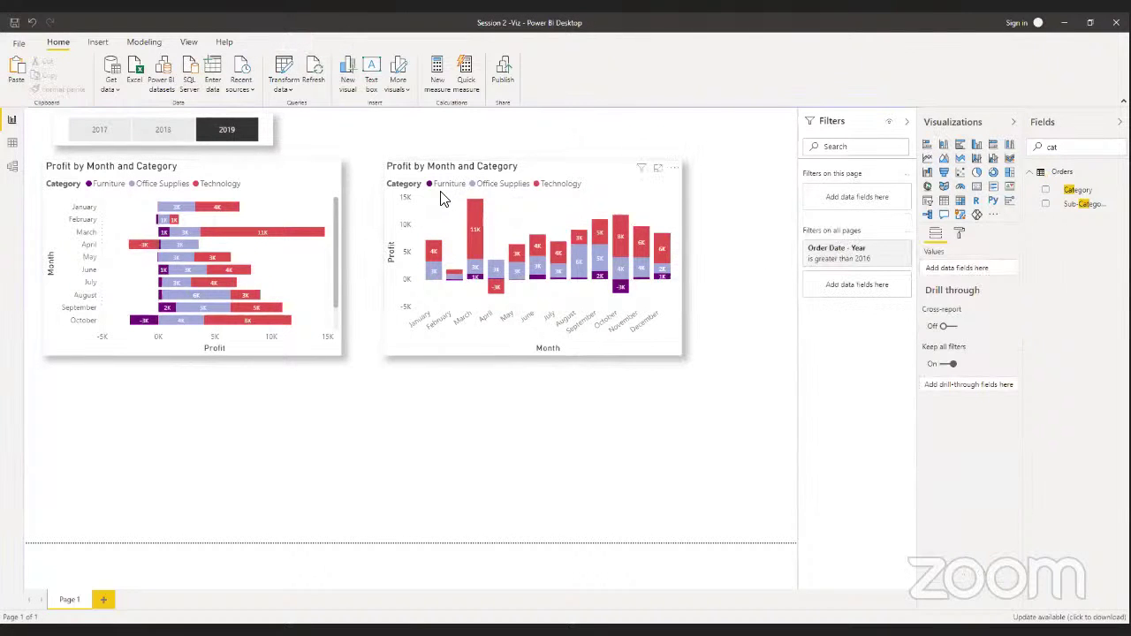
Move the stacked column chart slightly closer to the bar chart and place a duplicate of it below the bar chart
{"action": "mouse_move", "coordinate": [405, 177]}
{"action": "left_mouse_down"}
{"action": "mouse_move", "coordinate": [371, 185]}
{"action": "mouse_move", "coordinate": [393, 174]}
{"action": "left_mouse_up"}
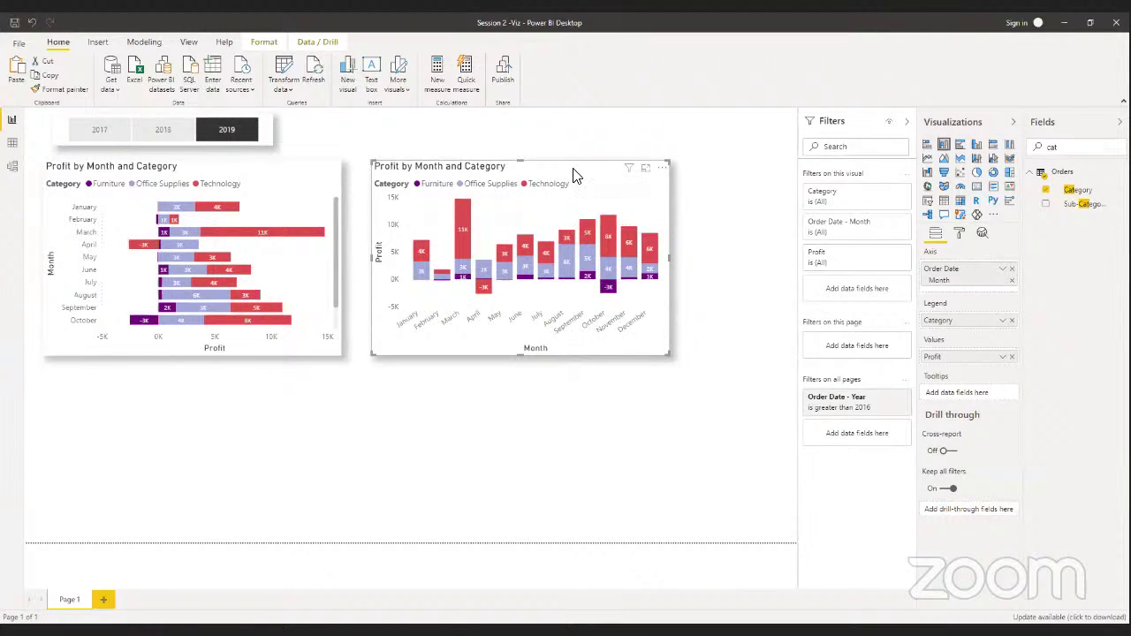
{"action": "key", "text": "ctrl+c"}
{"action": "key", "text": "ctrl+v"}
{"action": "left_click_drag", "start_coordinate": [568, 177], "coordinate": [159, 455]}
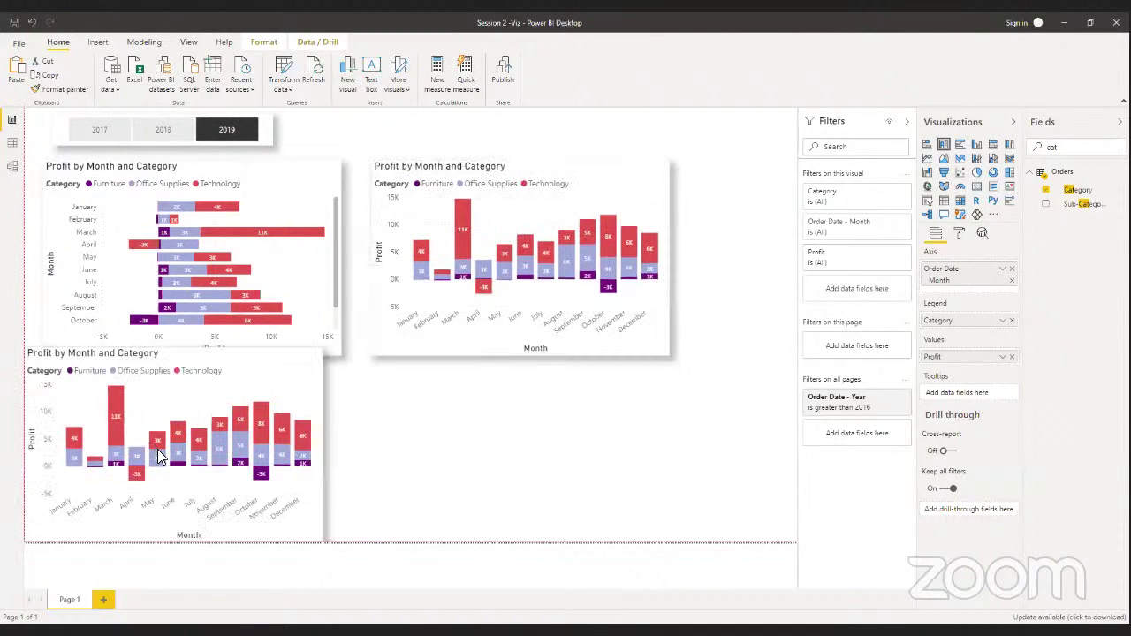
{"action": "left_click_drag", "start_coordinate": [211, 405], "coordinate": [222, 391]}
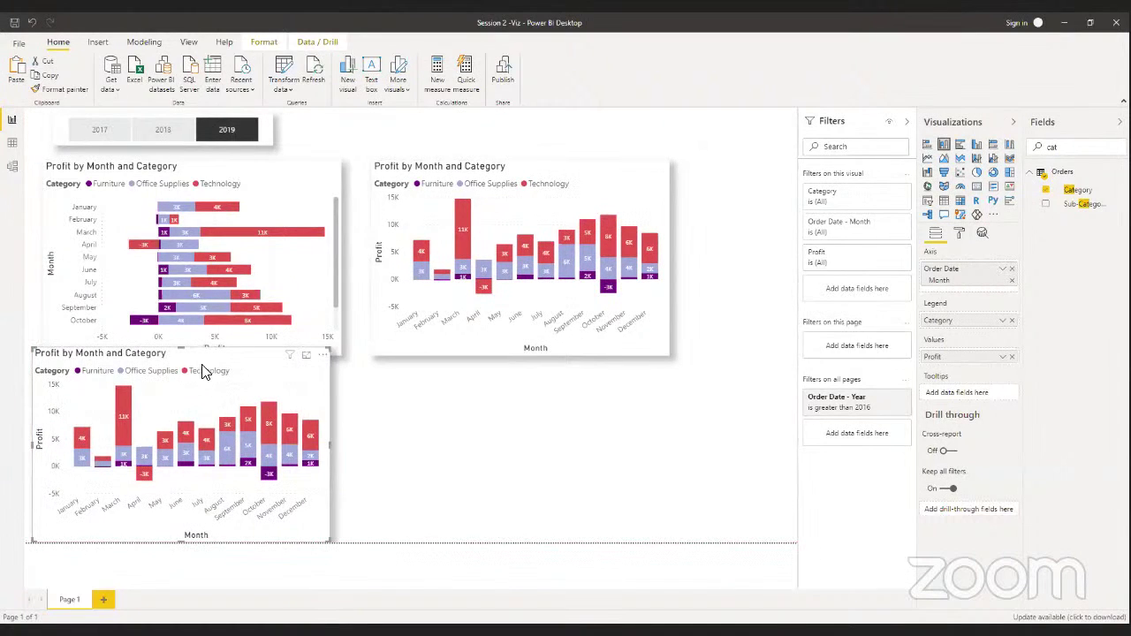
Shorten the lower column chart and align it beneath the bar chart, and reduce the two upper charts to the same height
{"action": "left_click_drag", "start_coordinate": [183, 353], "coordinate": [191, 381]}
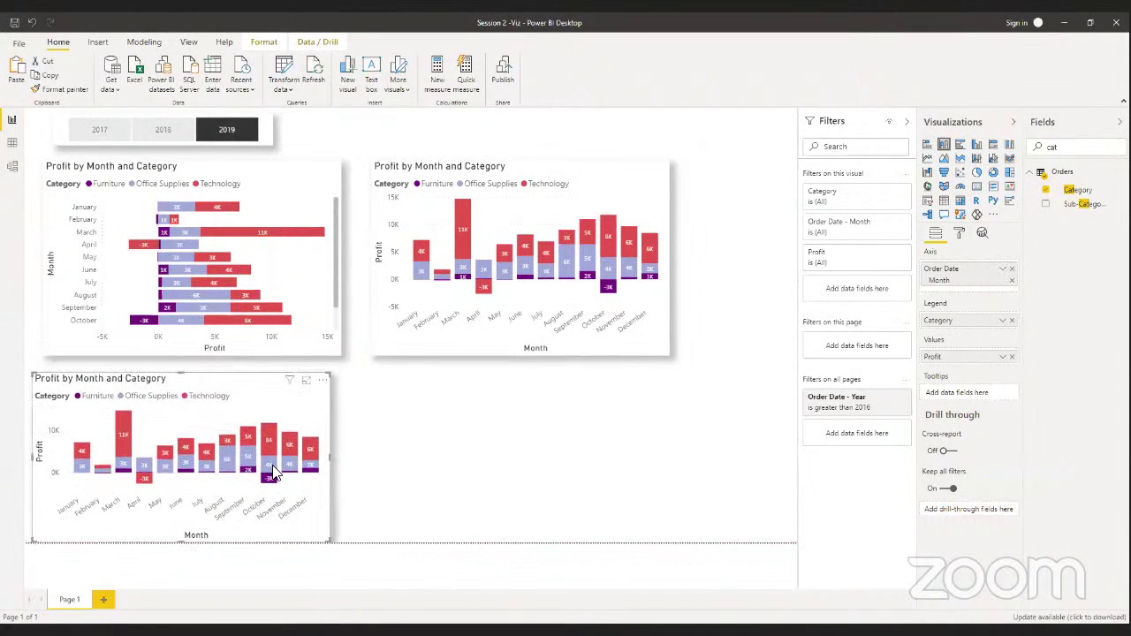
{"action": "left_click_drag", "start_coordinate": [277, 473], "coordinate": [287, 468]}
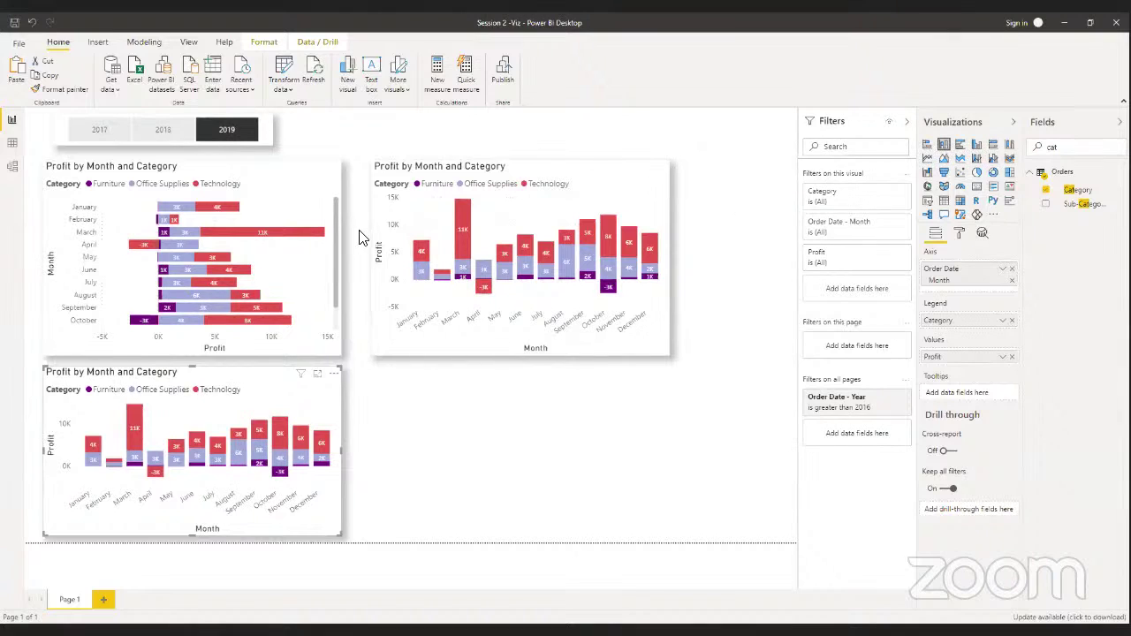
{"action": "left_click", "coordinate": [228, 353]}
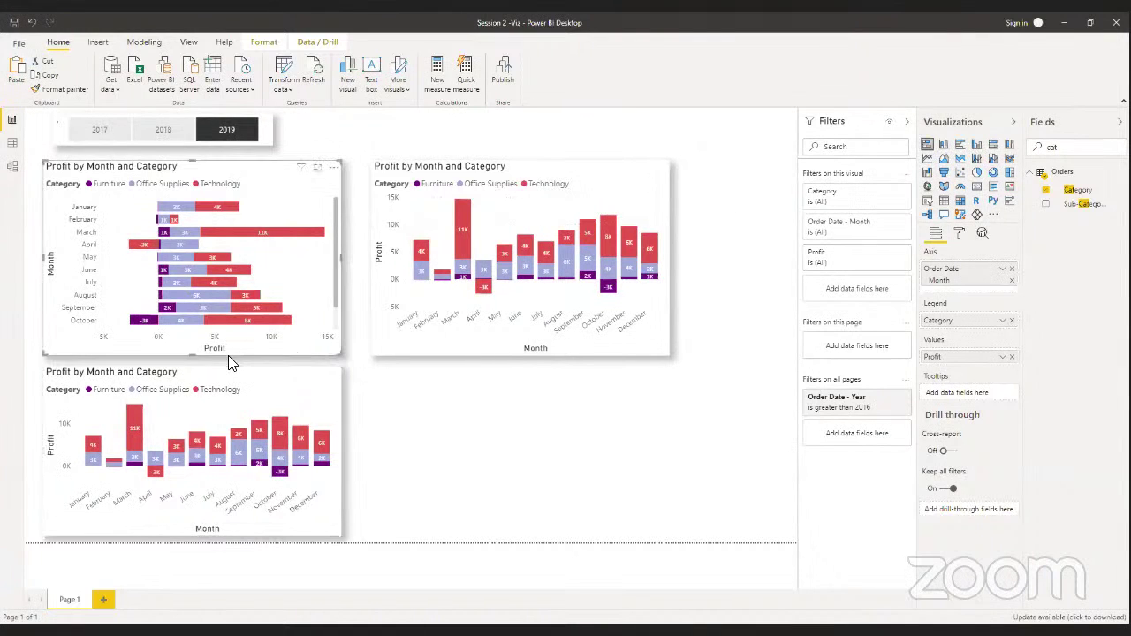
{"action": "left_click_drag", "start_coordinate": [193, 355], "coordinate": [197, 332]}
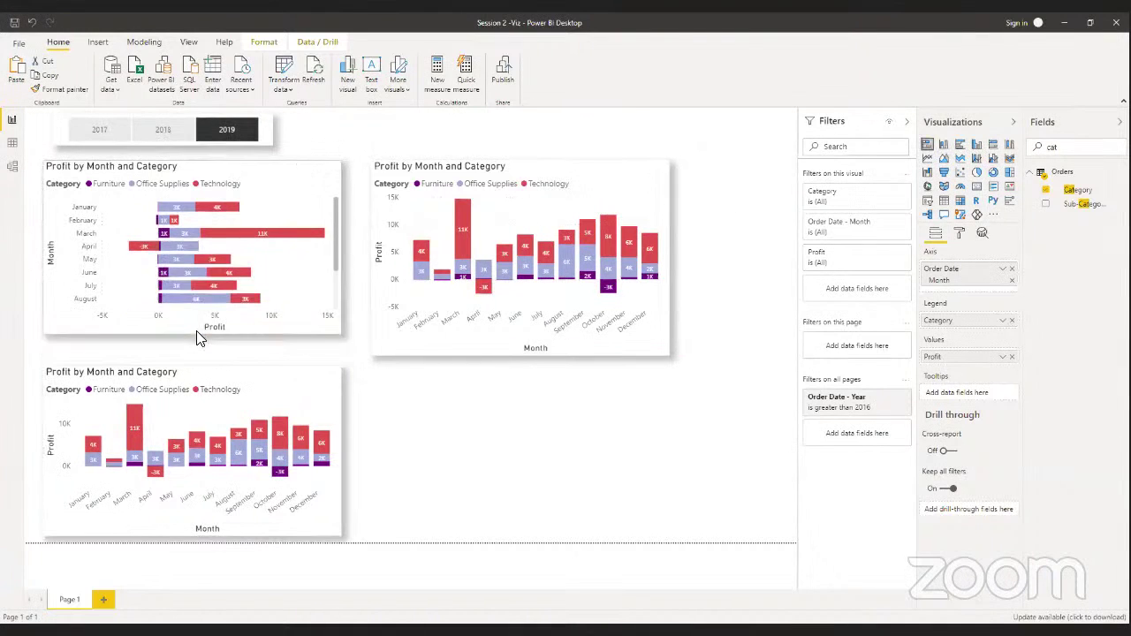
{"action": "left_click", "coordinate": [452, 321]}
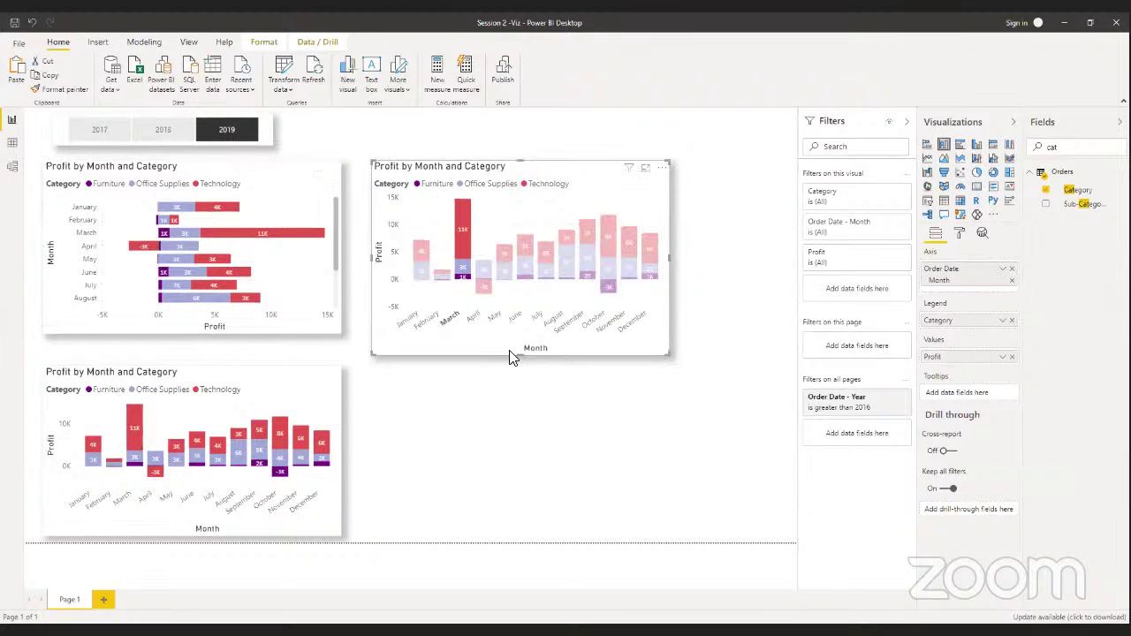
{"action": "left_click_drag", "start_coordinate": [520, 352], "coordinate": [518, 332]}
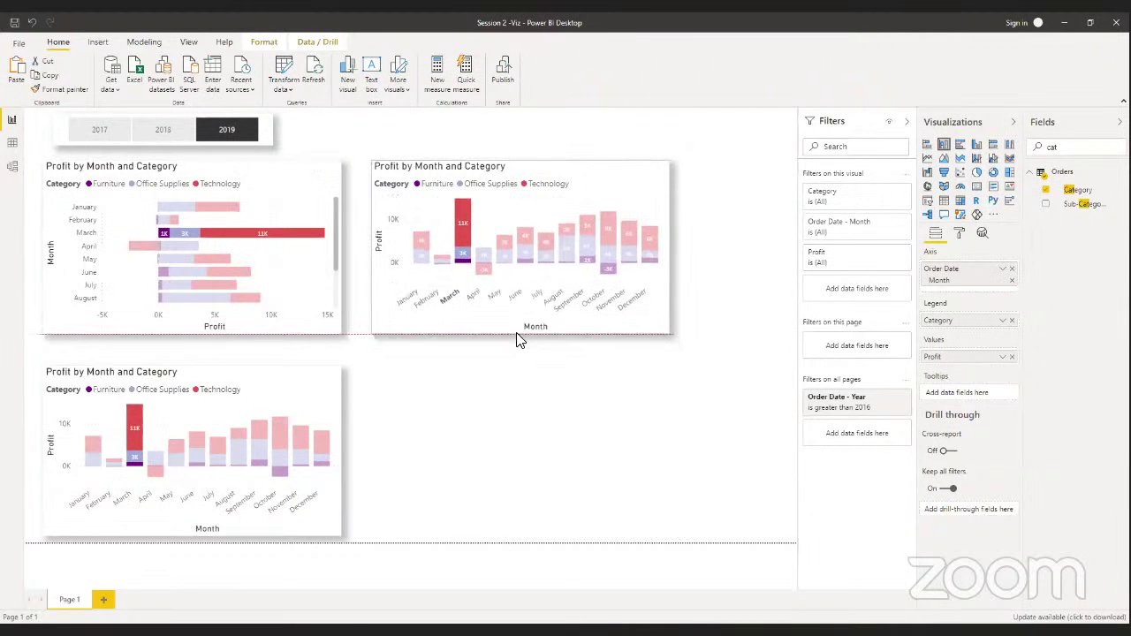
Extend the lower column chart upward to narrow the gap beneath the bar chart
{"action": "left_click", "coordinate": [192, 427]}
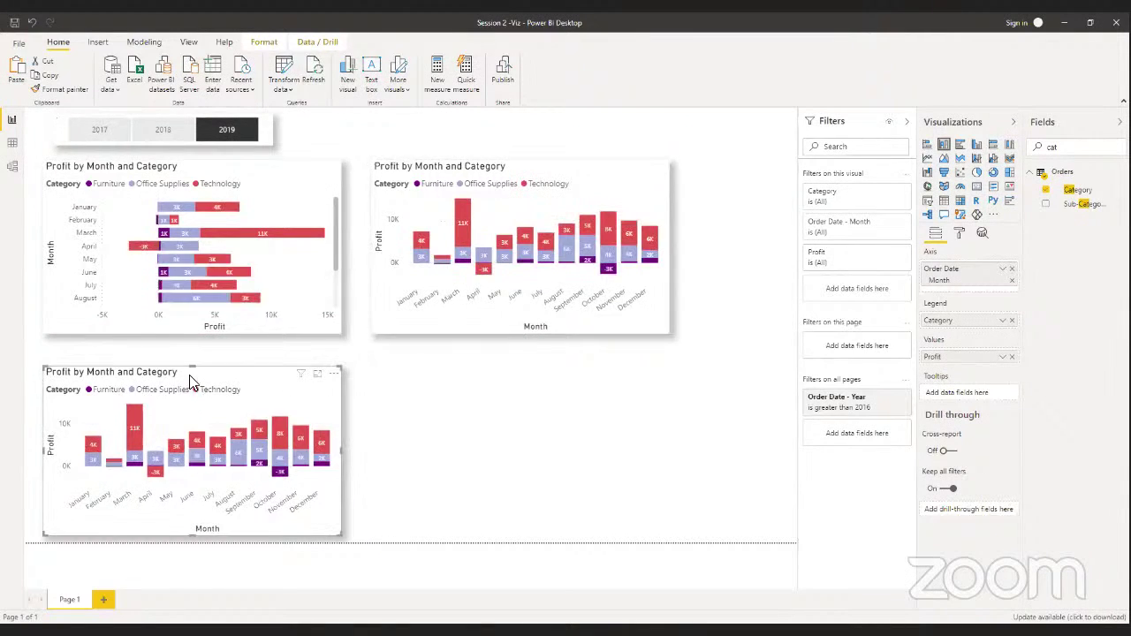
{"action": "left_click_drag", "start_coordinate": [191, 369], "coordinate": [185, 356]}
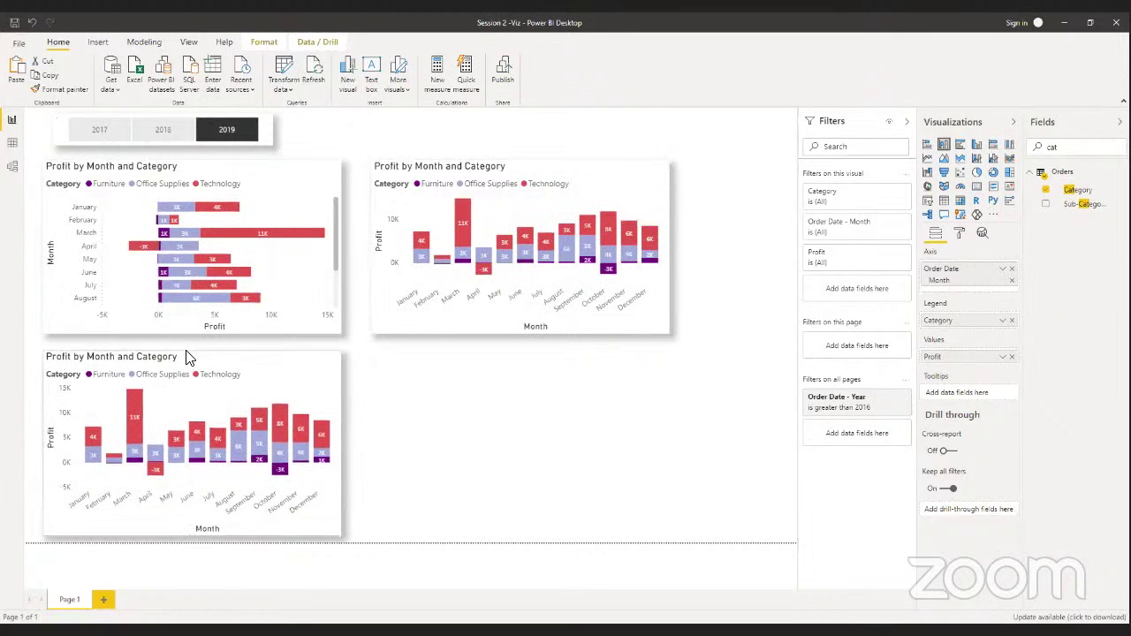
{"action": "left_click", "coordinate": [493, 382]}
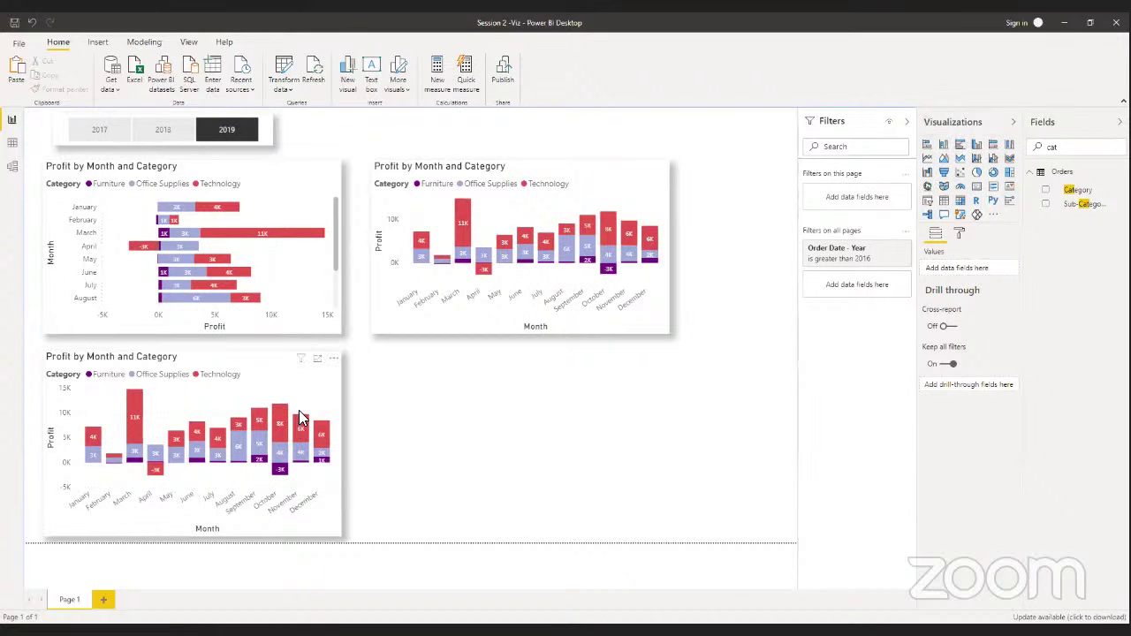
Convert the lower column chart to a clustered bar chart, make it taller, and move the stacked bar chart beneath the remaining column chart
{"action": "left_click", "coordinate": [311, 391]}
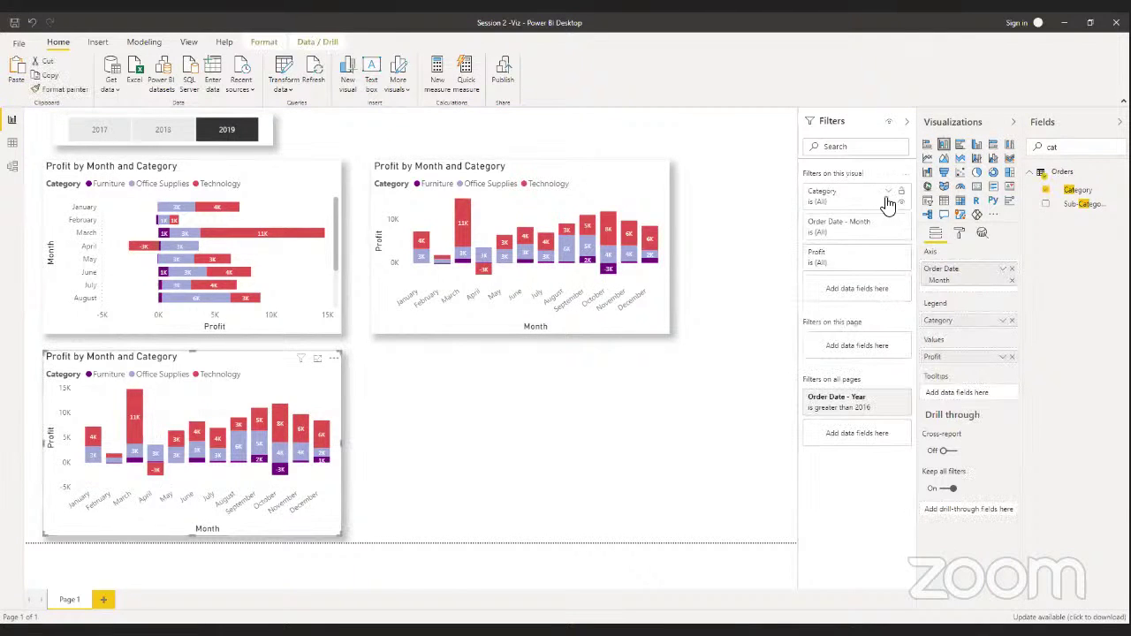
{"action": "left_click", "coordinate": [960, 147]}
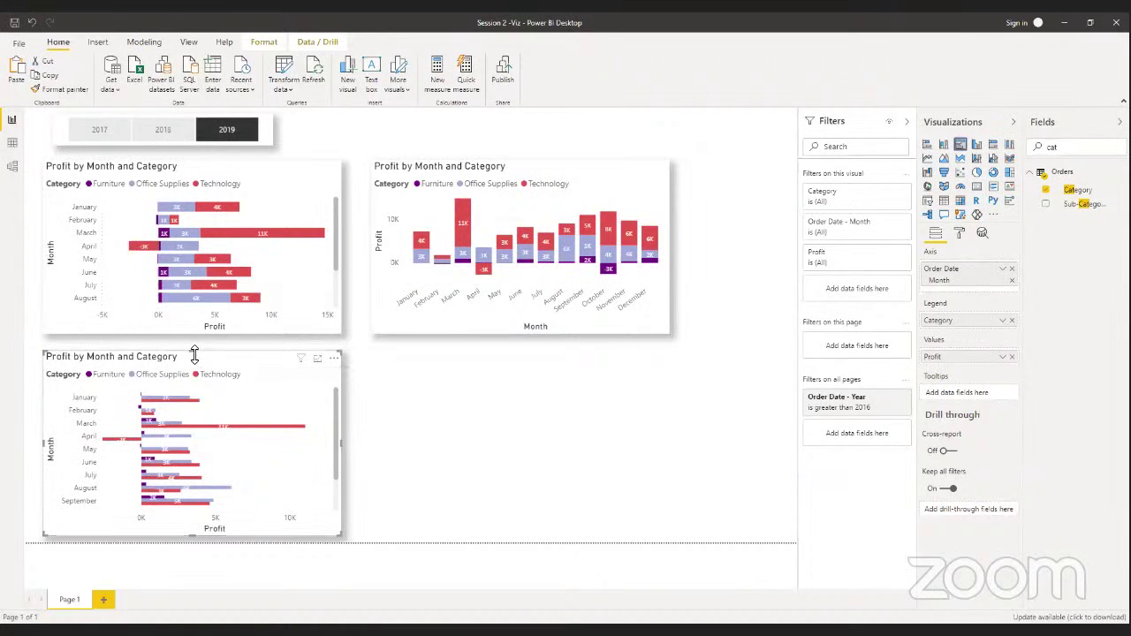
{"action": "left_click_drag", "start_coordinate": [192, 351], "coordinate": [210, 274]}
{"action": "left_click_drag", "start_coordinate": [101, 186], "coordinate": [438, 374]}
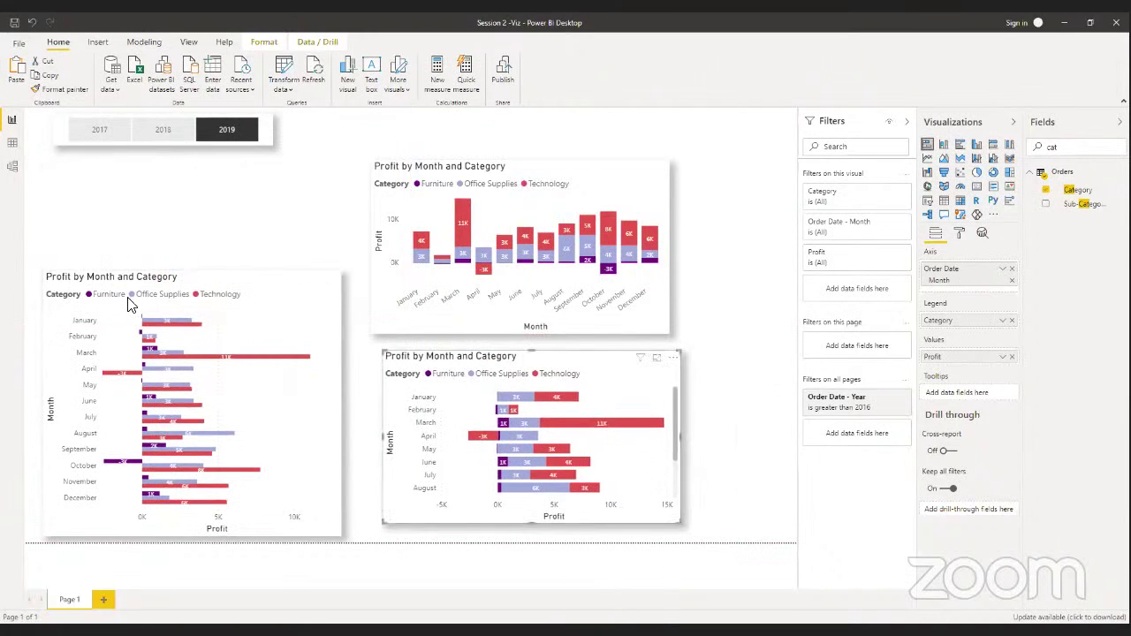
Stretch the clustered bar chart upward until it sits just beneath the Year slicer
{"action": "left_click", "coordinate": [131, 299]}
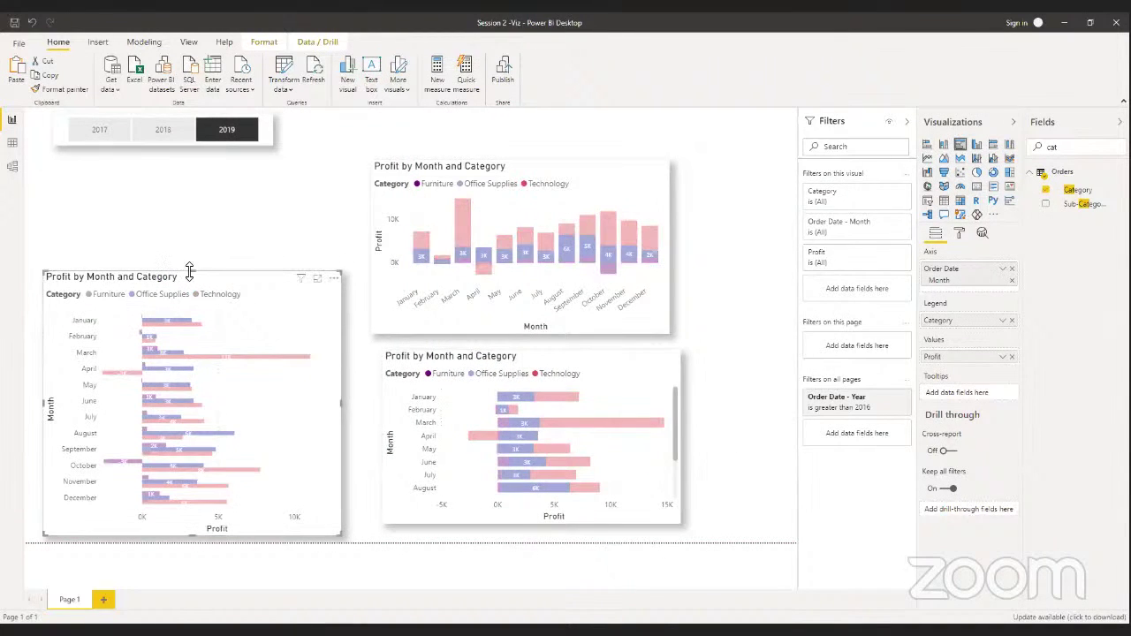
{"action": "left_click_drag", "start_coordinate": [194, 265], "coordinate": [212, 169]}
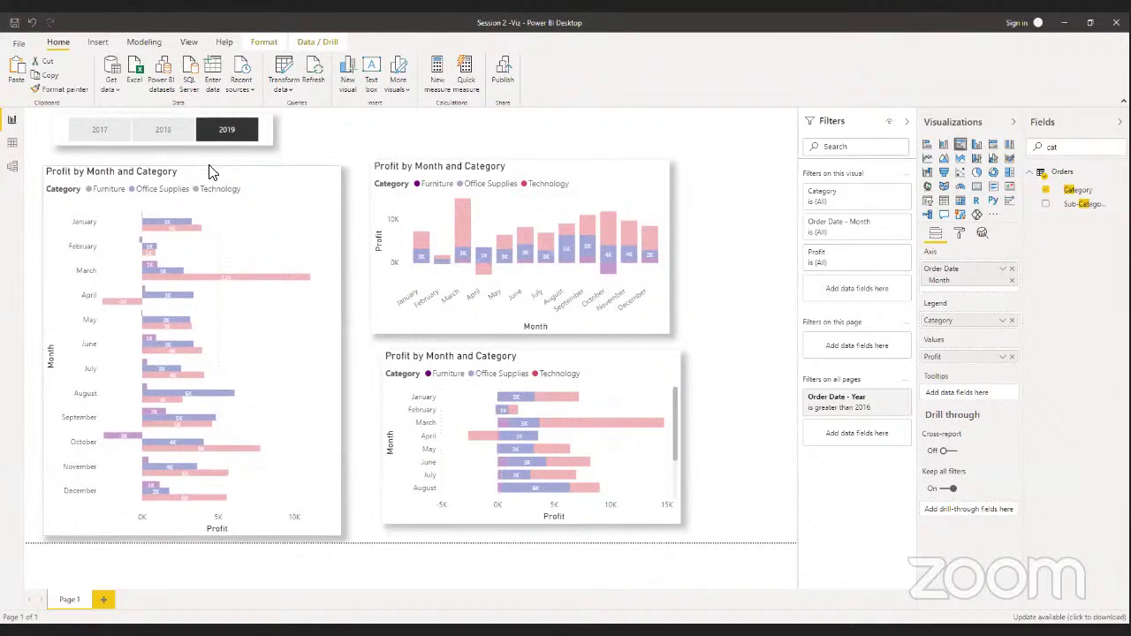
{"action": "left_click", "coordinate": [320, 151]}
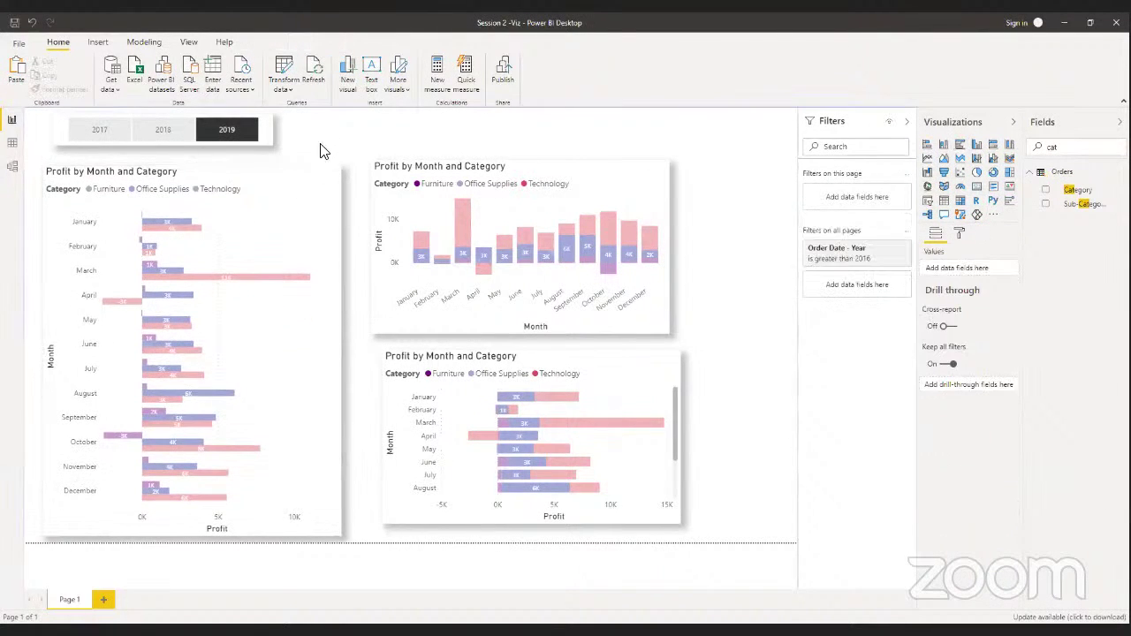
Duplicate Page 1 and remove the stacked column chart and the stacked bar chart from the duplicate page
{"action": "left_click", "coordinate": [308, 207]}
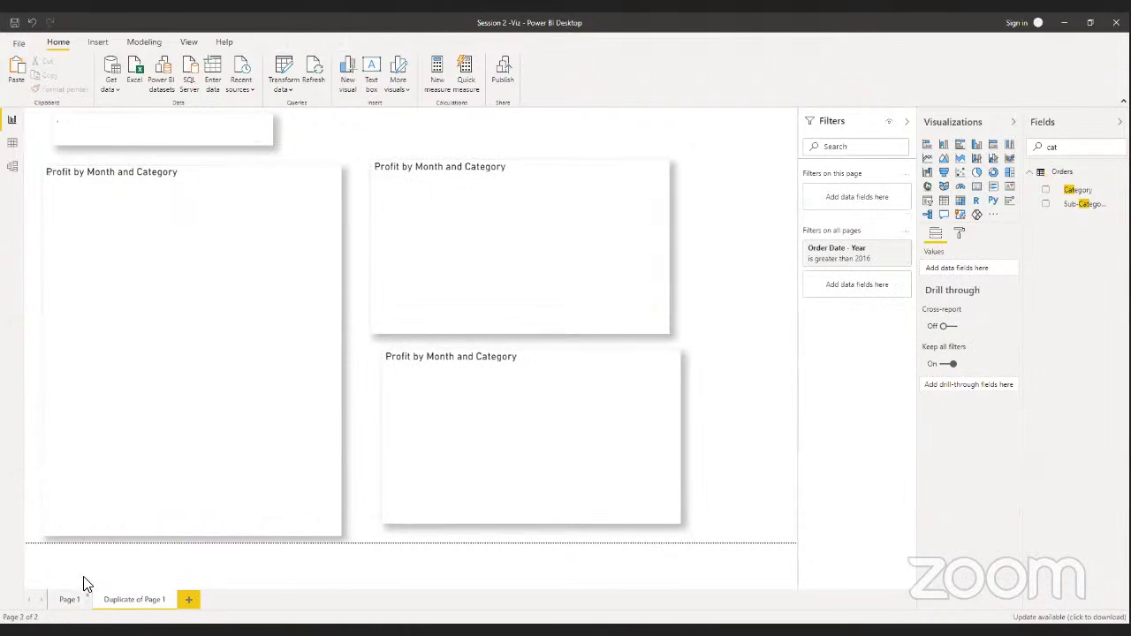
{"action": "left_click", "coordinate": [595, 172]}
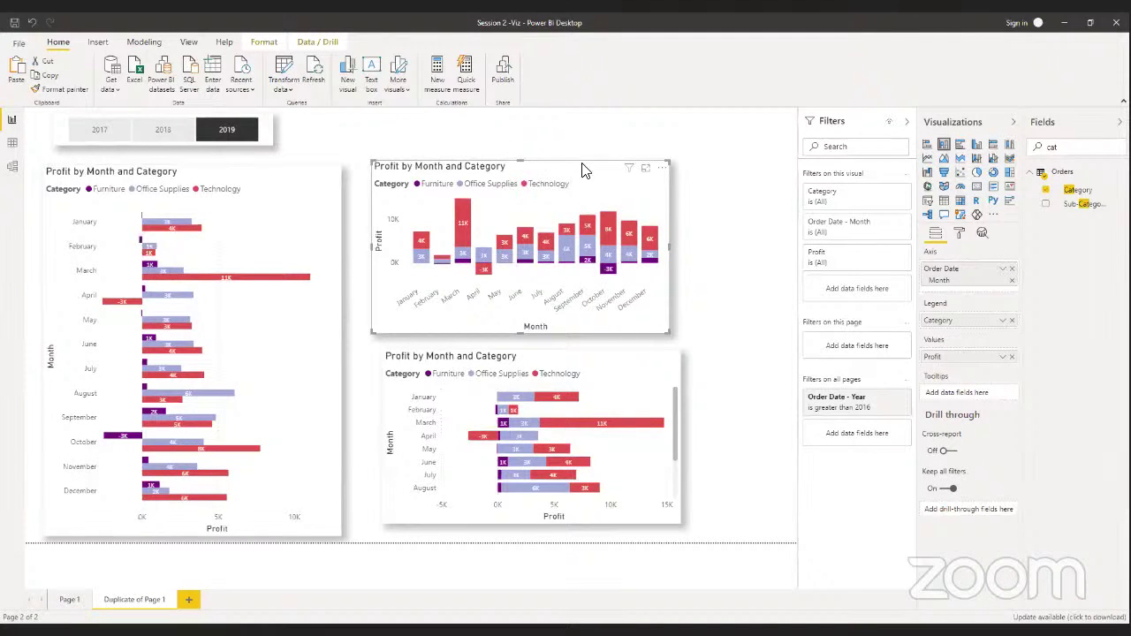
{"action": "left_click", "coordinate": [661, 175]}
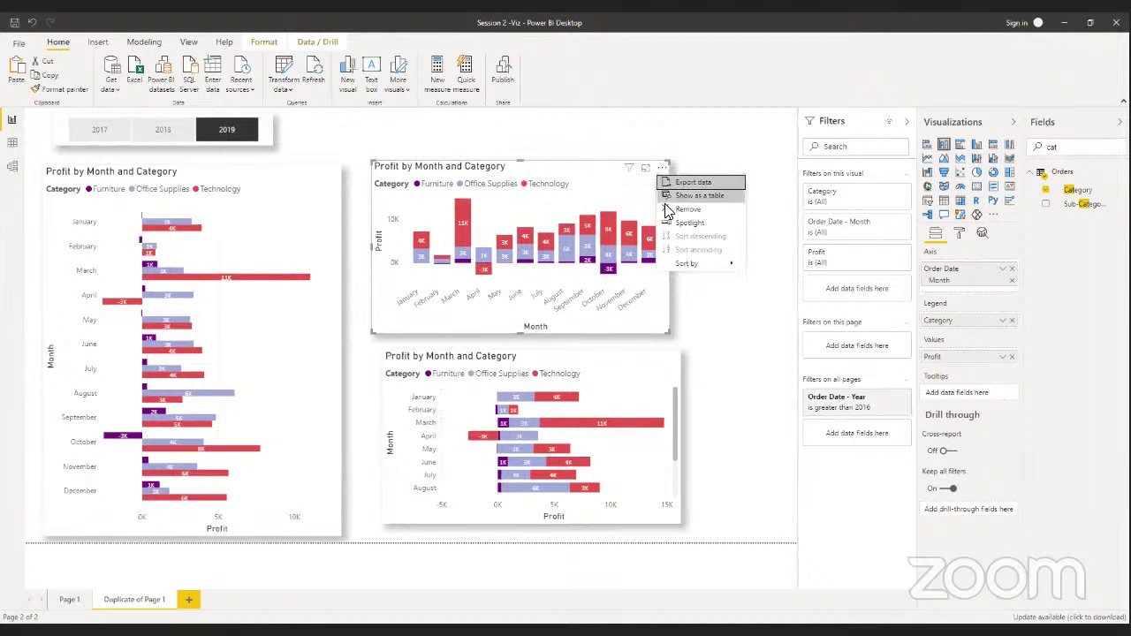
{"action": "left_click", "coordinate": [684, 210]}
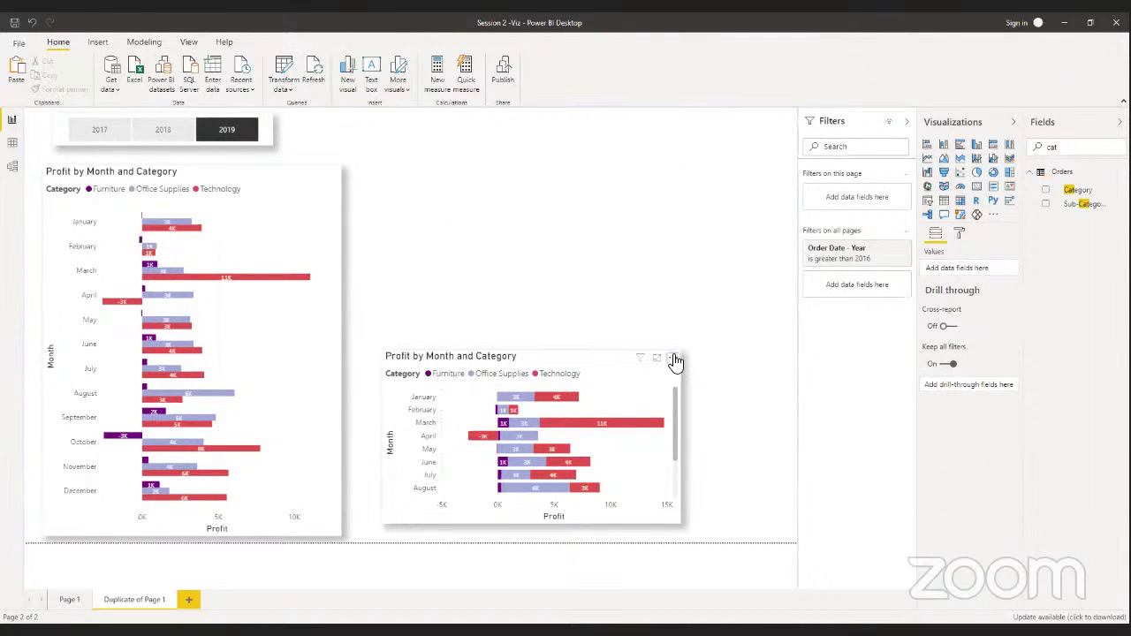
{"action": "left_click", "coordinate": [672, 354]}
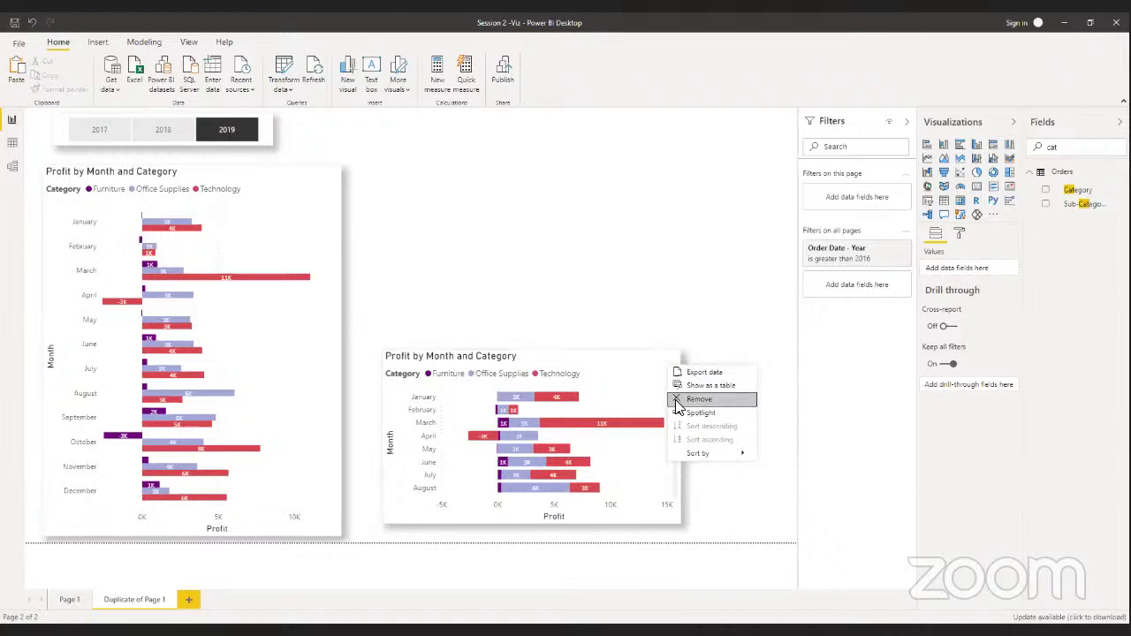
{"action": "left_click", "coordinate": [676, 402]}
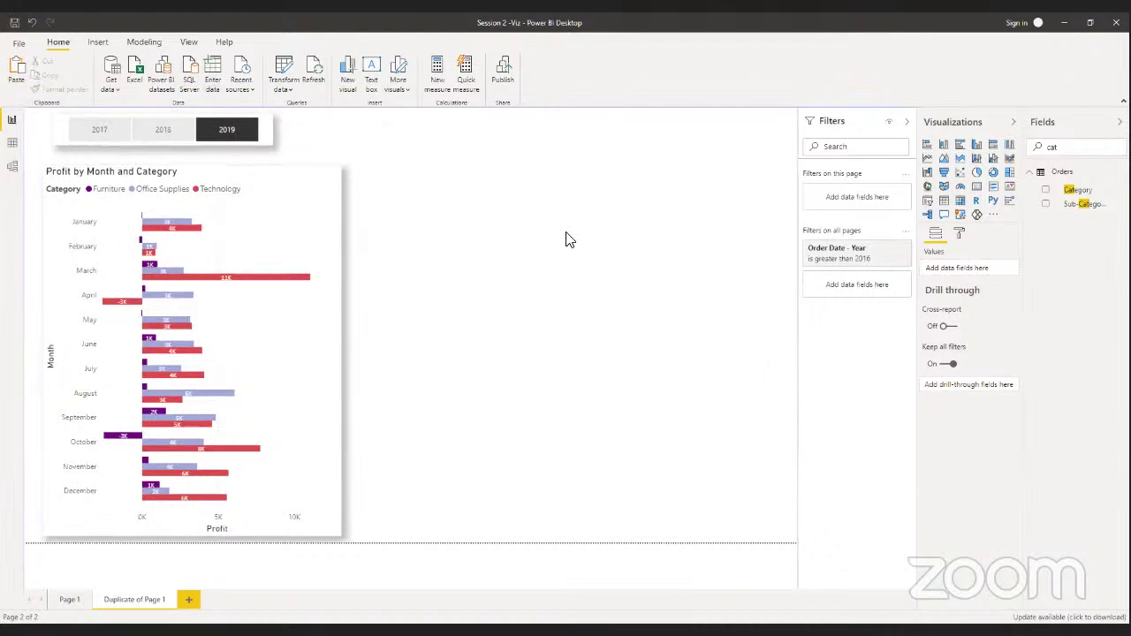
Filter the duplicate page to 2018 with its Year slicer and check Page 1 for the same selection
{"action": "left_click", "coordinate": [163, 131]}
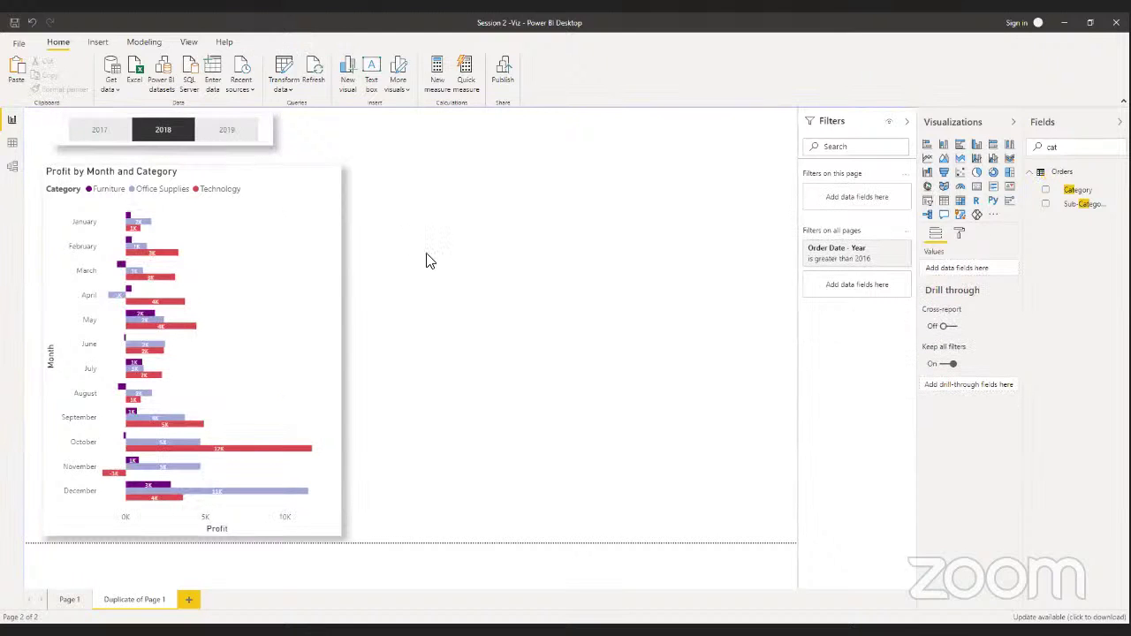
{"action": "left_click", "coordinate": [63, 603]}
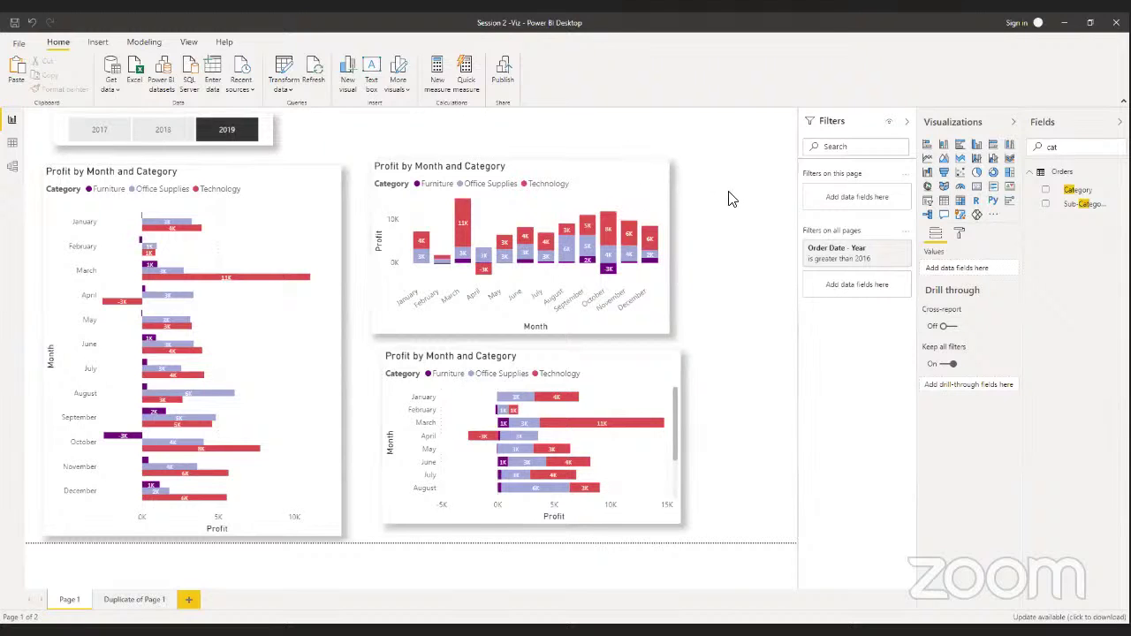
Set Page 1's Year slicer to 2018 and sync it across Page 1 and Duplicate of Page 1, keeping it visible on both
{"action": "left_click", "coordinate": [188, 42]}
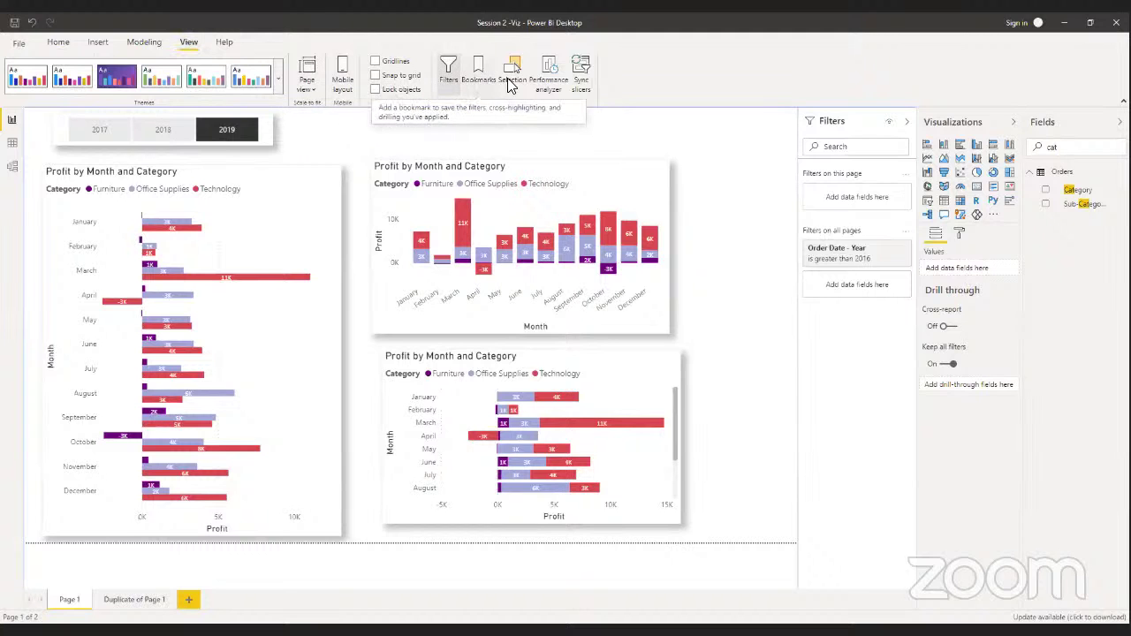
{"action": "left_click", "coordinate": [583, 75]}
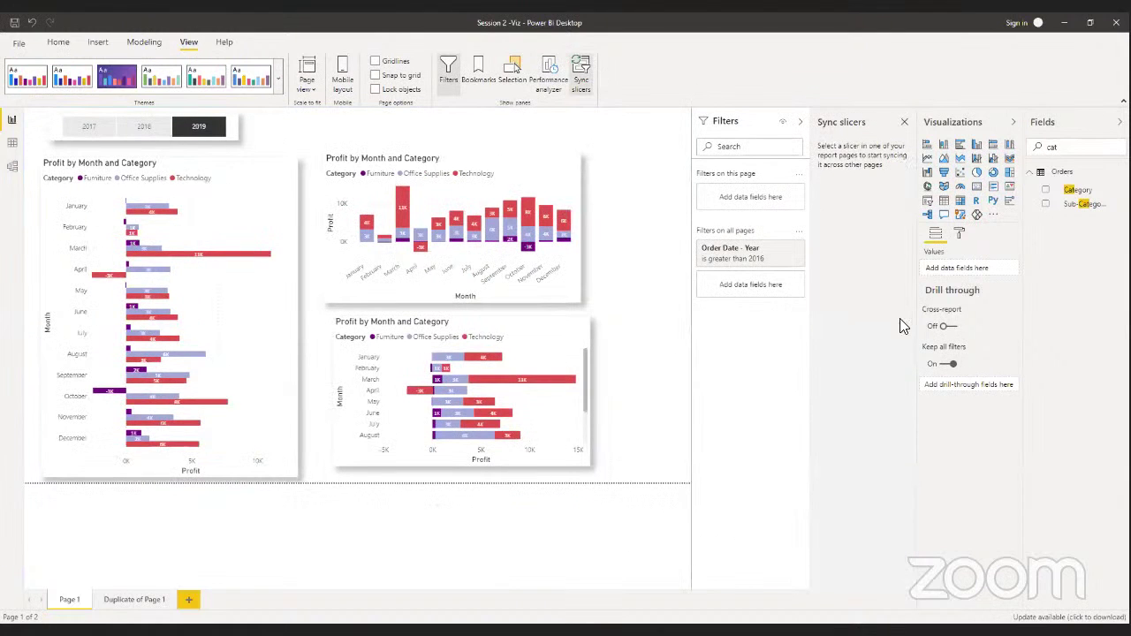
{"action": "left_click", "coordinate": [147, 128]}
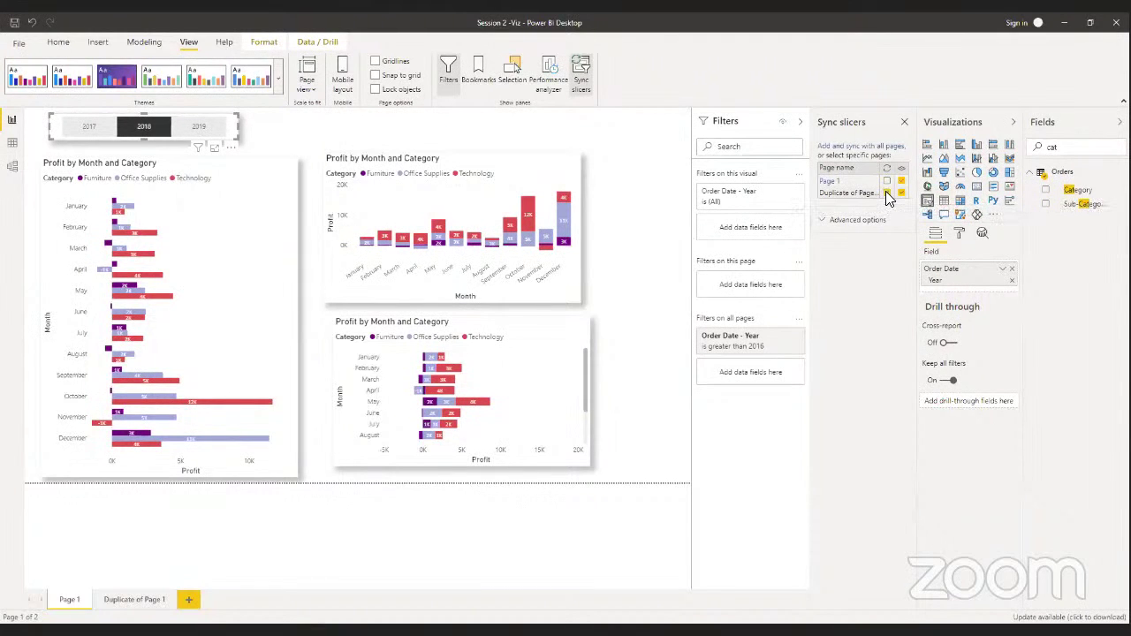
{"action": "left_click", "coordinate": [886, 180]}
{"action": "left_click", "coordinate": [901, 182]}
{"action": "left_click", "coordinate": [58, 41]}
{"action": "left_click", "coordinate": [321, 132]}
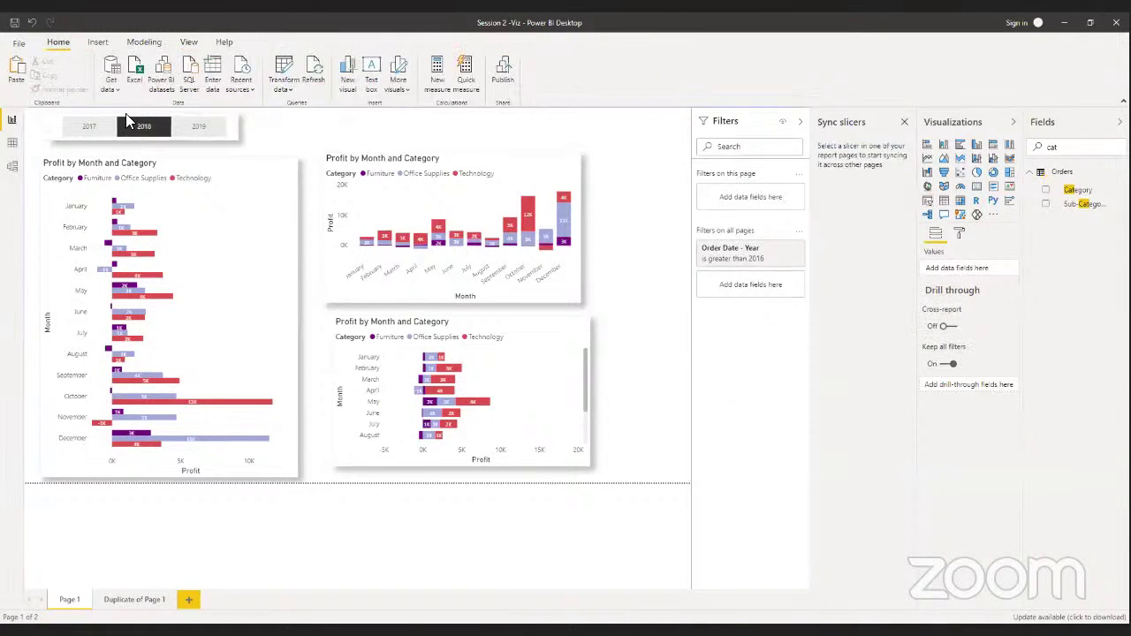
Test the synced Year slicer by choosing 2019 on Page 1, 2017 on the duplicate page and 2019 again on Page 1
{"action": "left_click", "coordinate": [193, 128]}
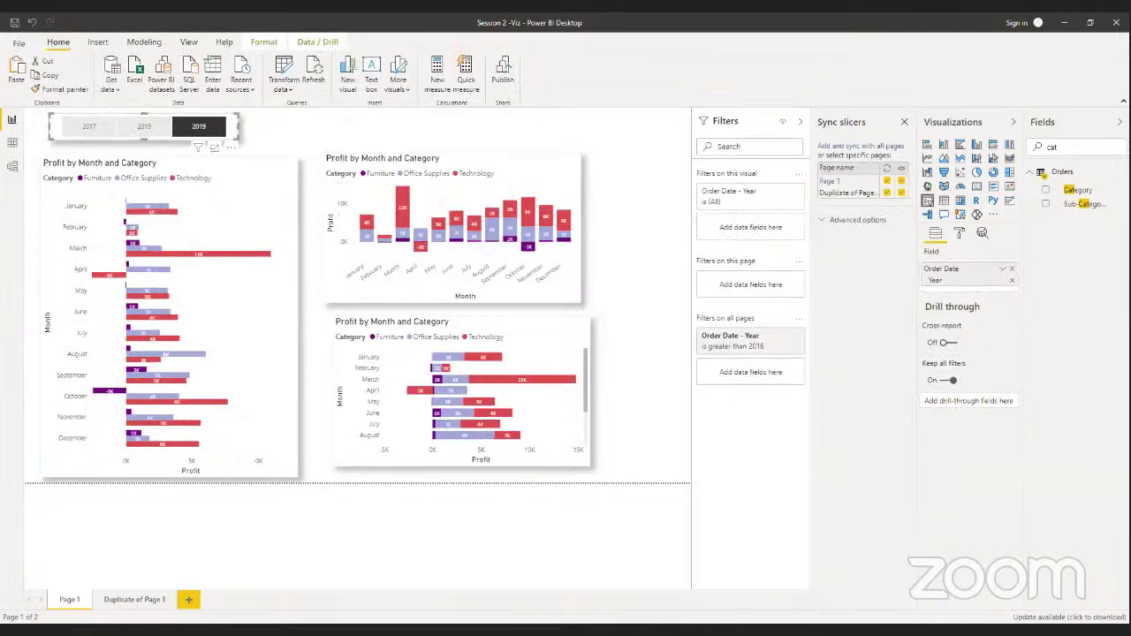
{"action": "left_click", "coordinate": [341, 537]}
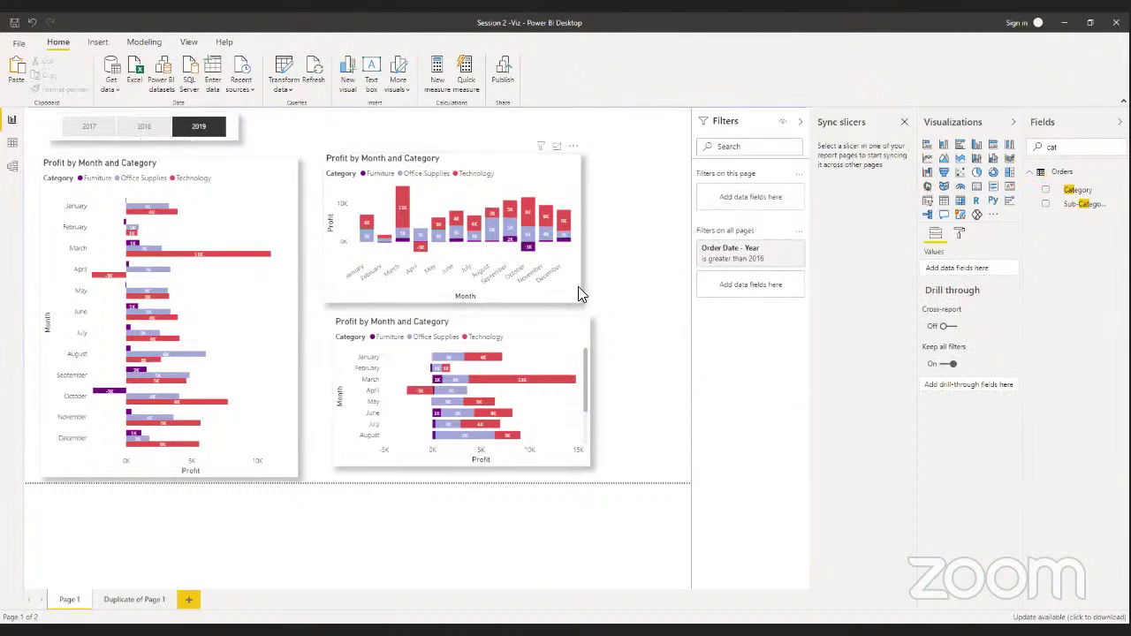
{"action": "left_click", "coordinate": [137, 608]}
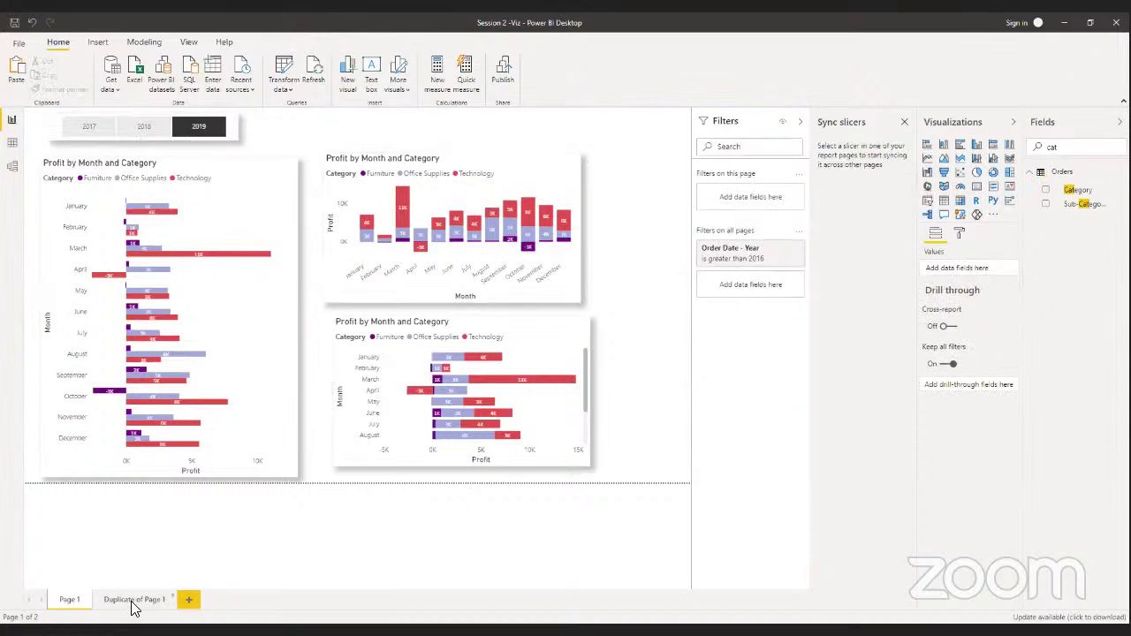
{"action": "left_click", "coordinate": [79, 129]}
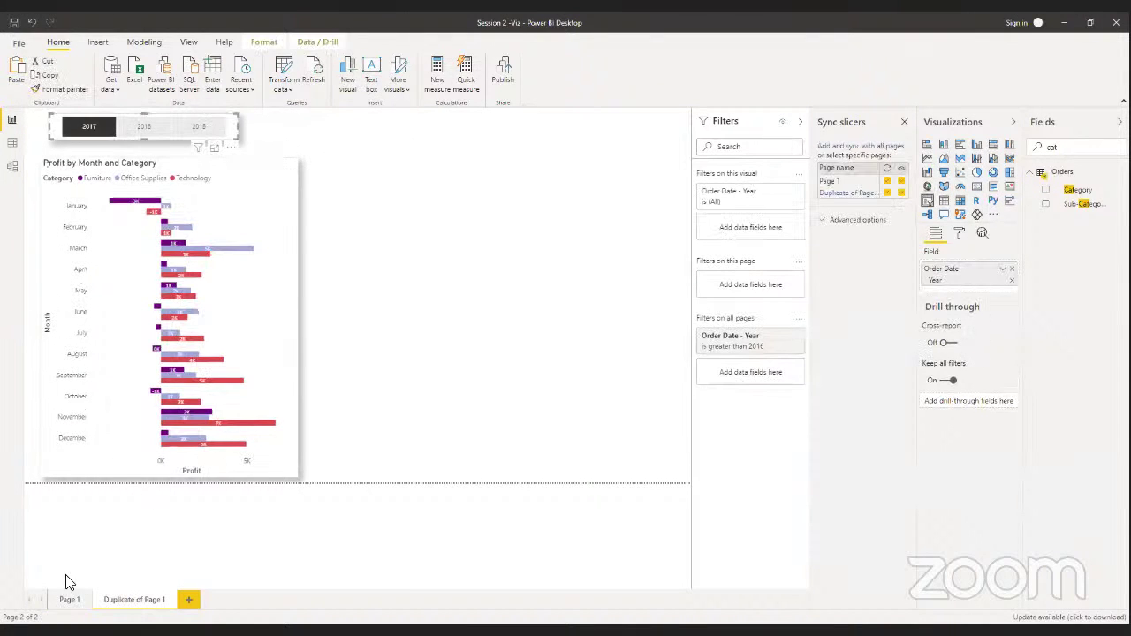
{"action": "left_click", "coordinate": [68, 600]}
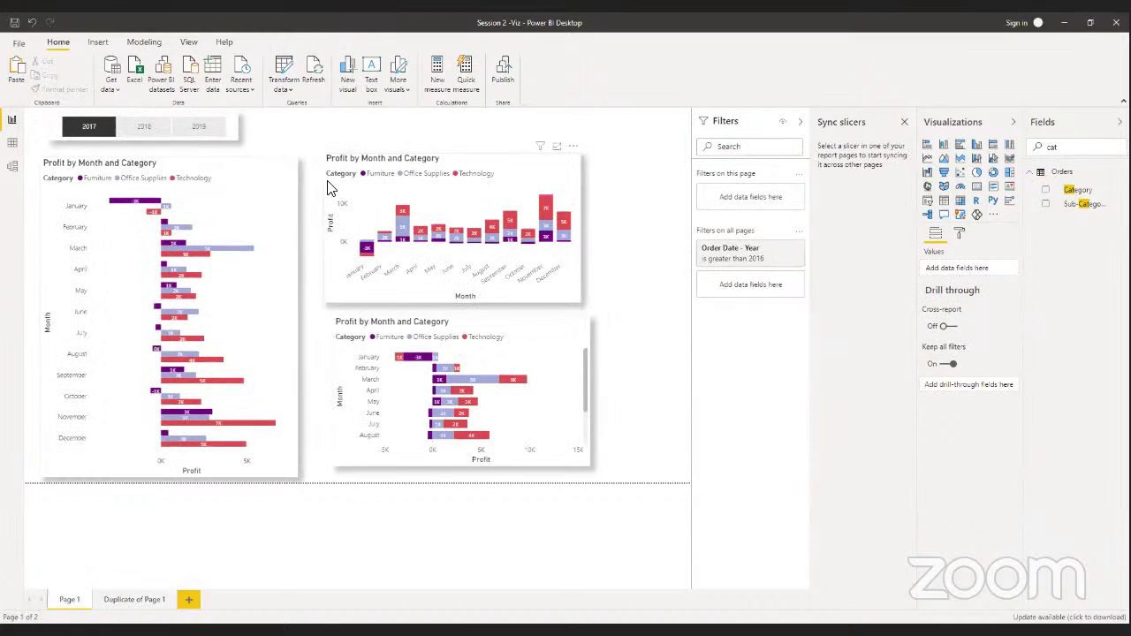
{"action": "left_click", "coordinate": [203, 133]}
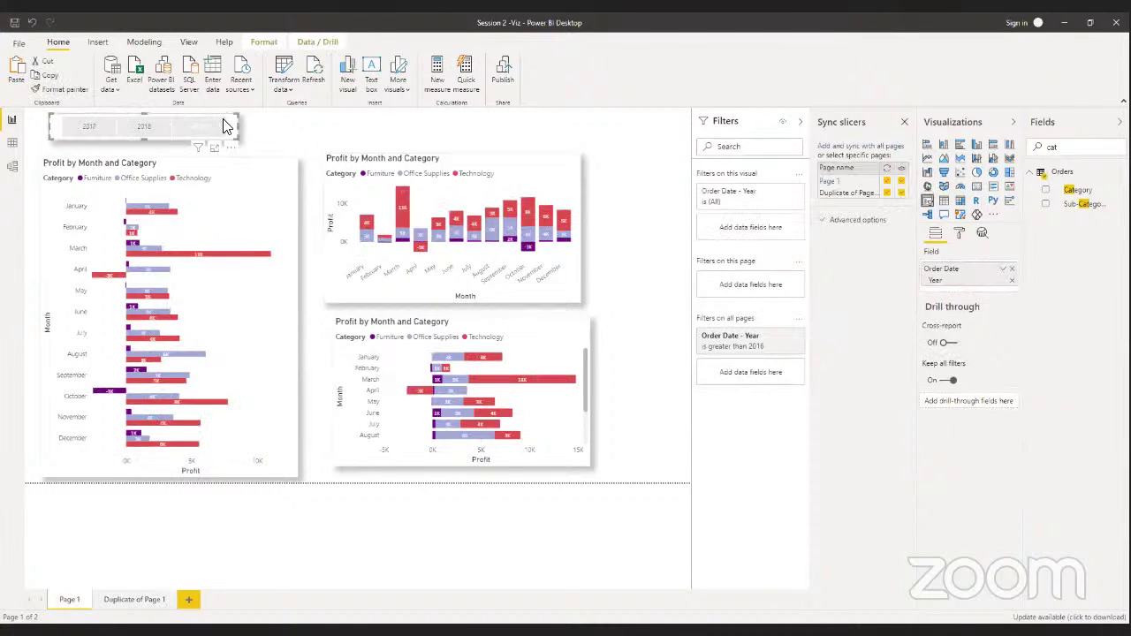
{"action": "left_click", "coordinate": [146, 601]}
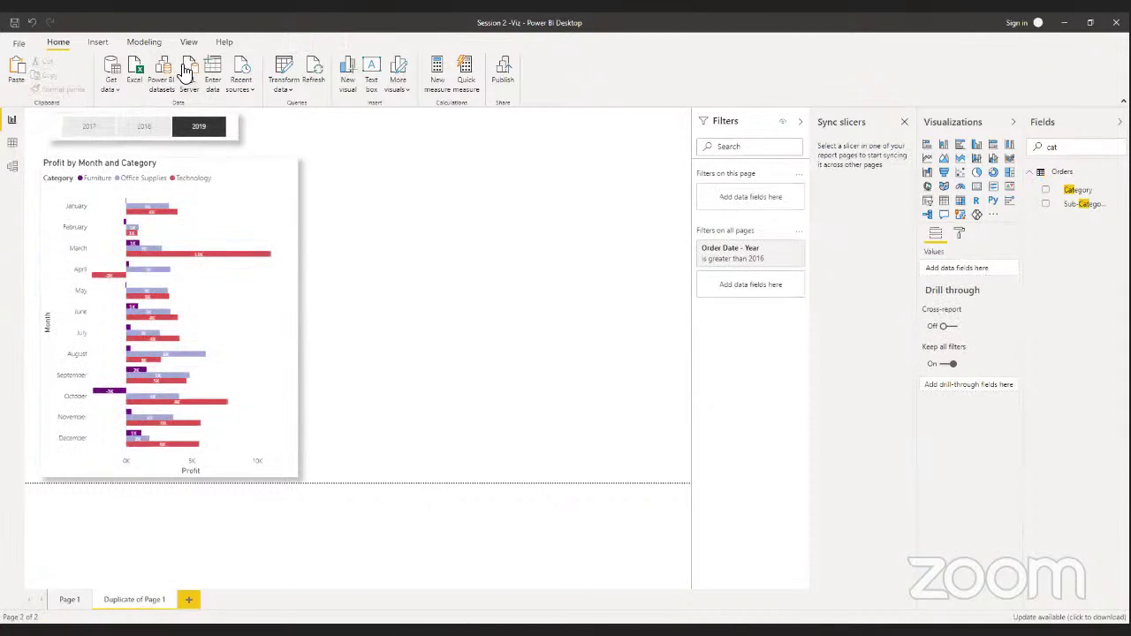
Duplicate the clustered bar chart on the duplicate page beside the original and convert the copy to a clustered column chart
{"action": "left_click", "coordinate": [242, 225]}
{"action": "left_click_drag", "start_coordinate": [241, 225], "coordinate": [245, 230]}
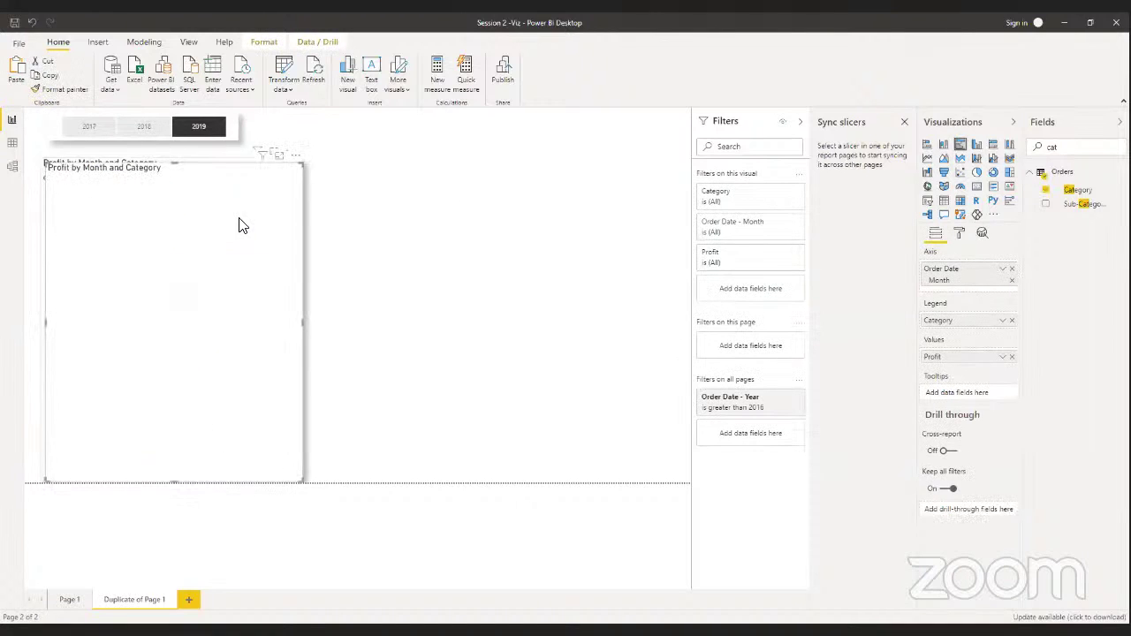
{"action": "key", "text": "ctrl+c"}
{"action": "key", "text": "ctrl+v"}
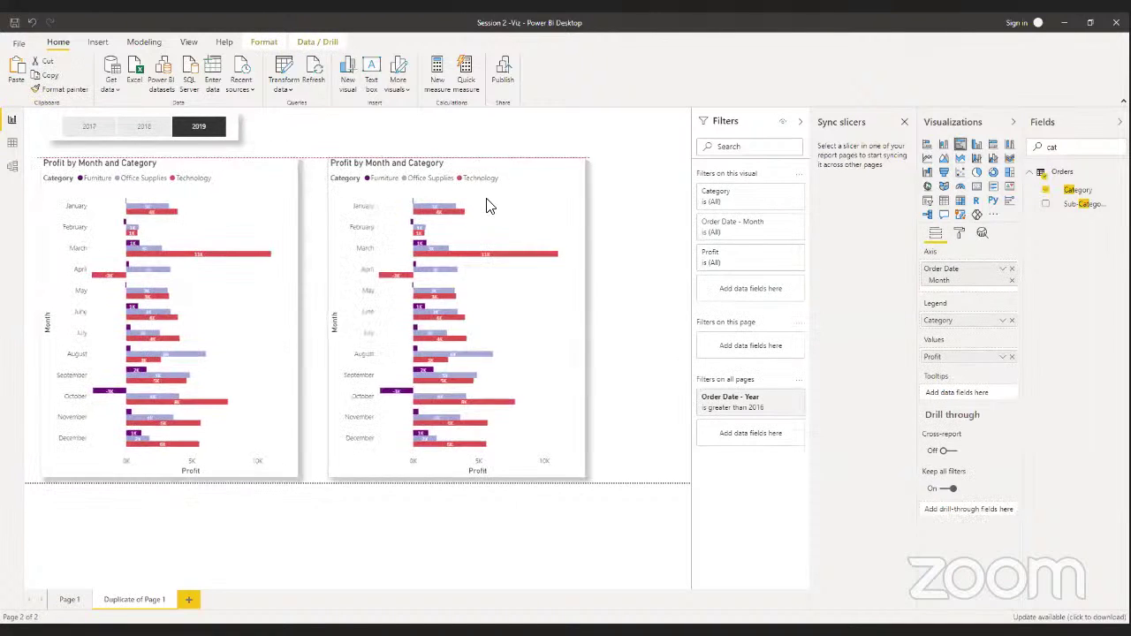
{"action": "left_click", "coordinate": [978, 147]}
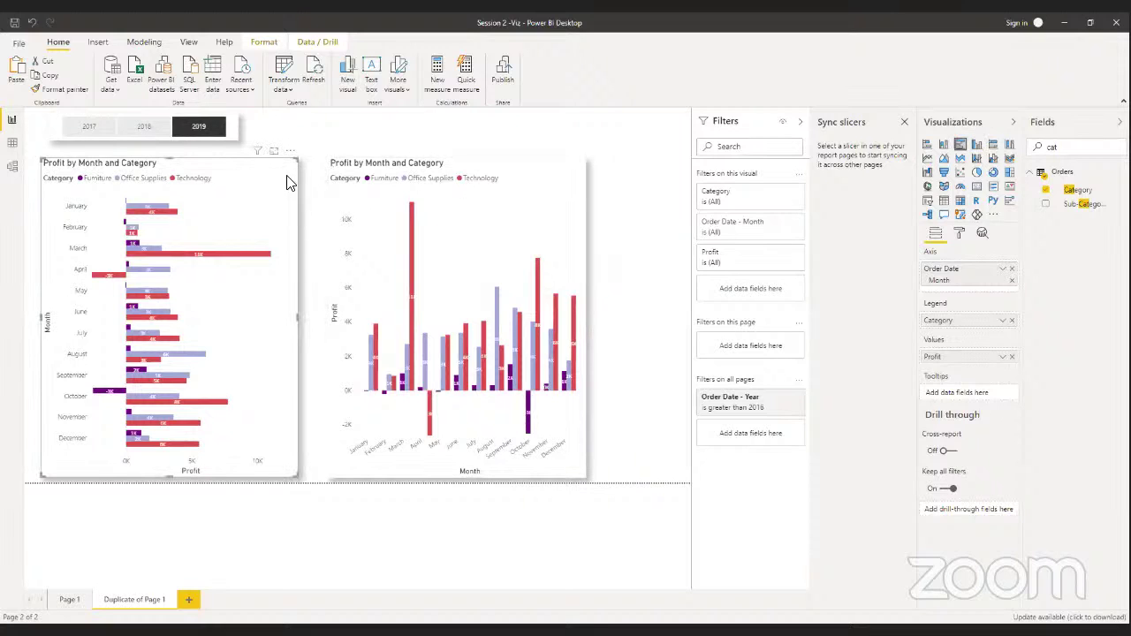
Remove the original clustered bar chart and move the clustered column chart into its place below the Year slicer
{"action": "left_click", "coordinate": [290, 151]}
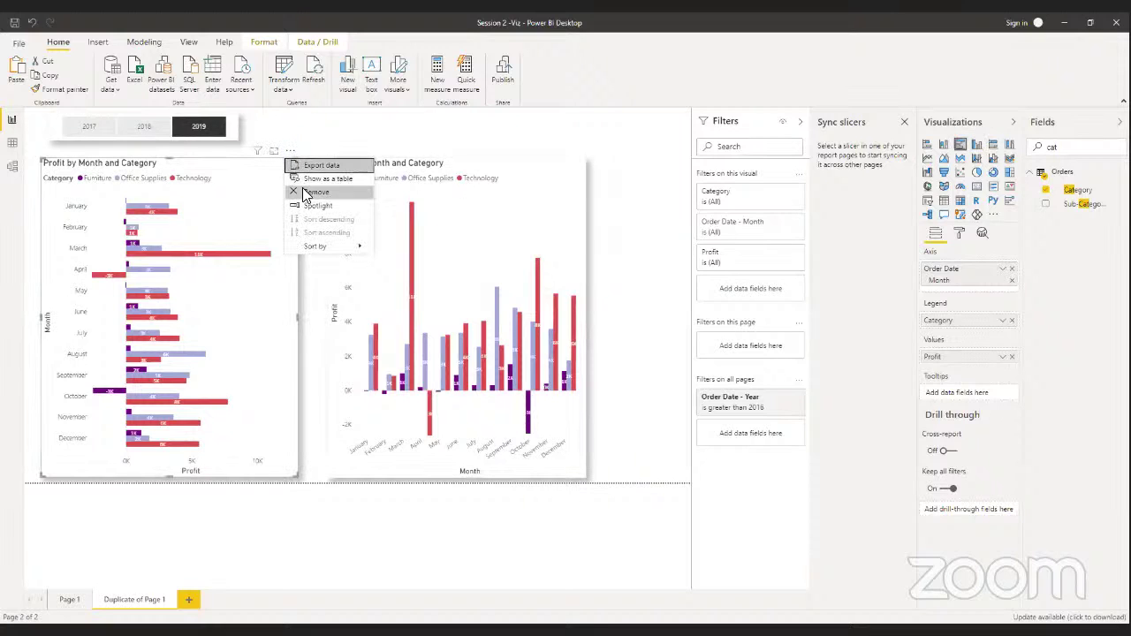
{"action": "left_click", "coordinate": [306, 191]}
{"action": "left_click_drag", "start_coordinate": [440, 209], "coordinate": [172, 202]}
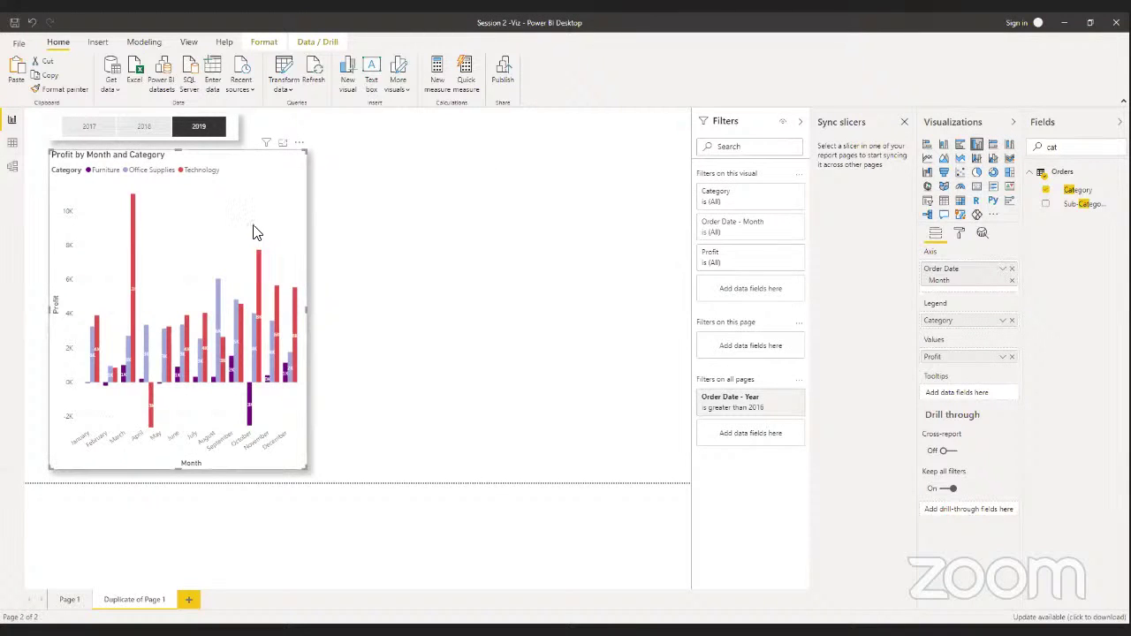
Duplicate the clustered column chart, place the copy beside it and convert that copy to a 100% stacked bar chart
{"action": "left_click_drag", "start_coordinate": [254, 233], "coordinate": [247, 227]}
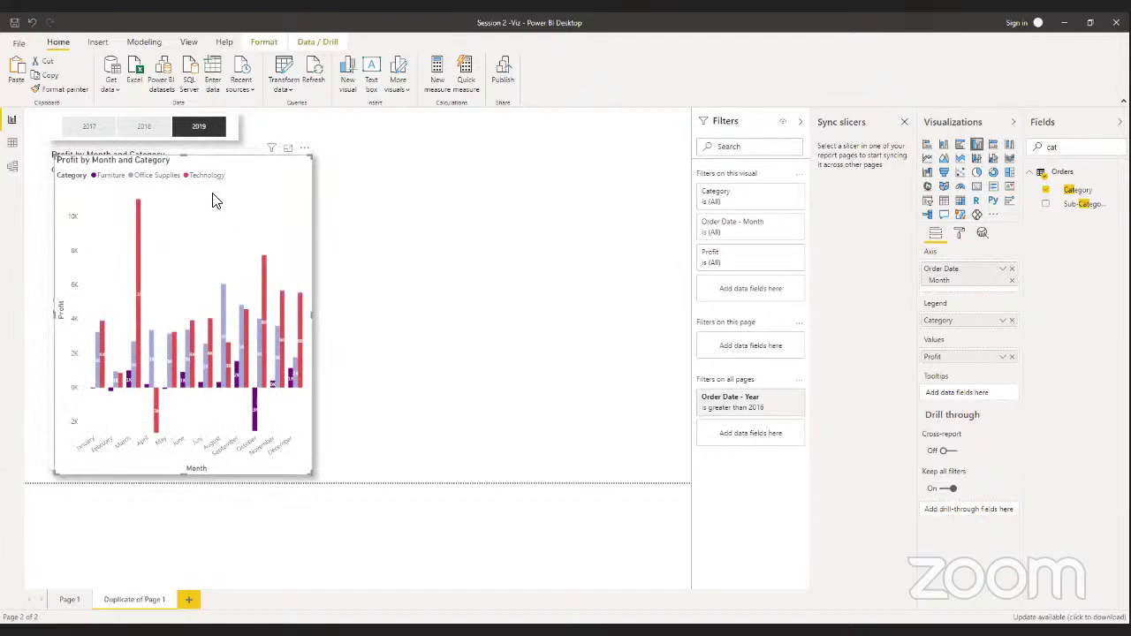
{"action": "left_click_drag", "start_coordinate": [310, 193], "coordinate": [512, 197]}
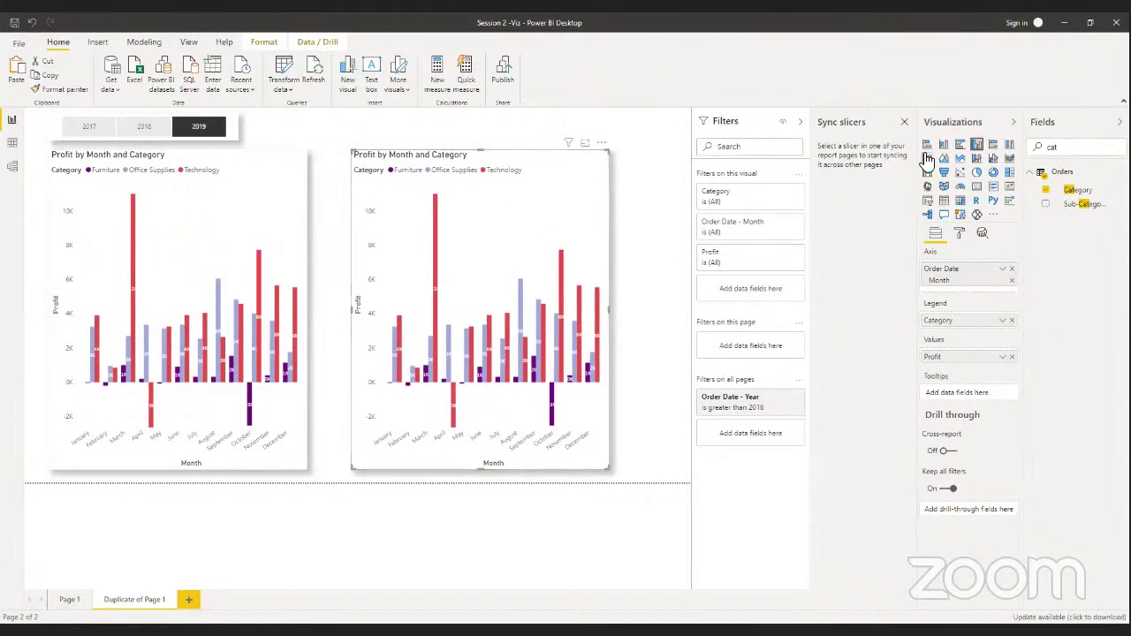
{"action": "left_click", "coordinate": [993, 145]}
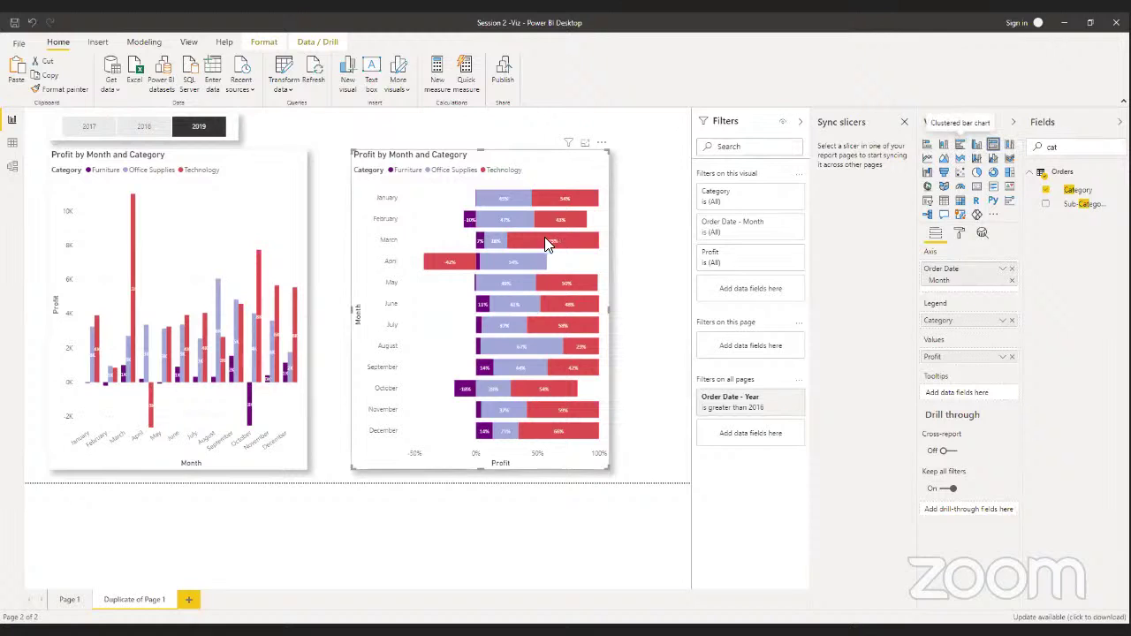
Move the 100% stacked bar chart closer to the clustered column chart and inspect the profit percentages of its bars
{"action": "left_click", "coordinate": [242, 202]}
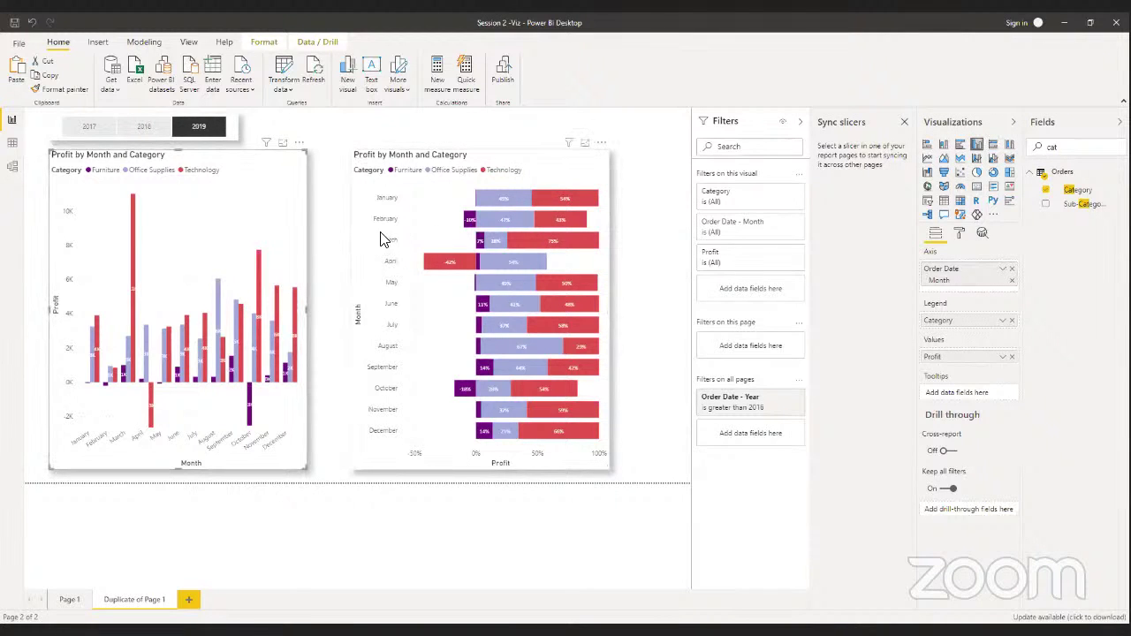
{"action": "left_click_drag", "start_coordinate": [347, 251], "coordinate": [325, 251]}
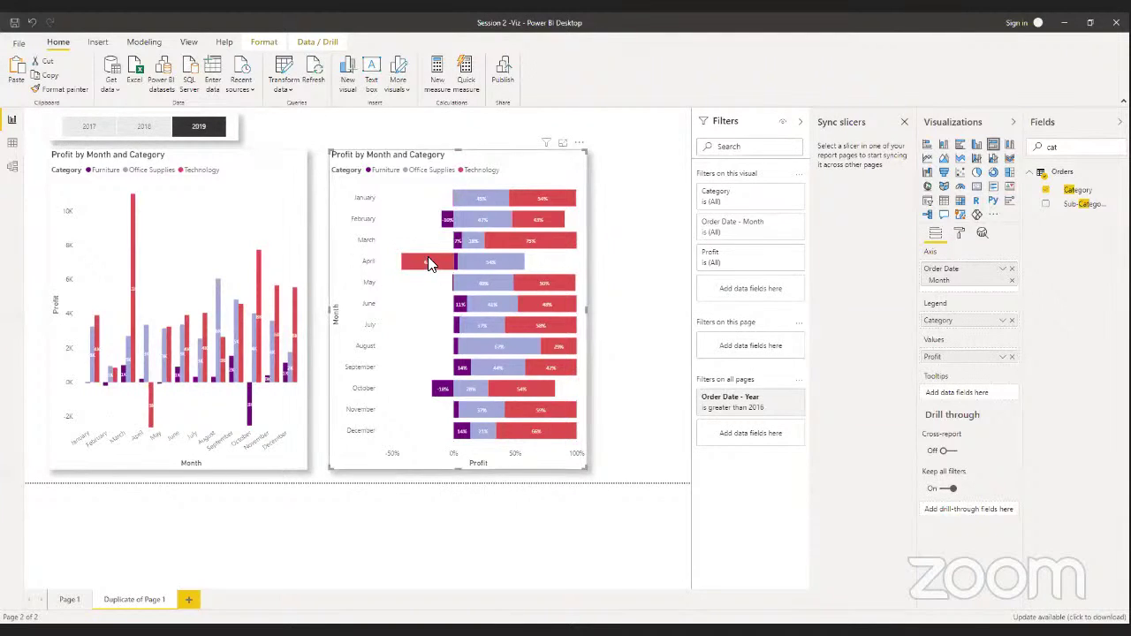
{"action": "mouse_move", "coordinate": [429, 261]}
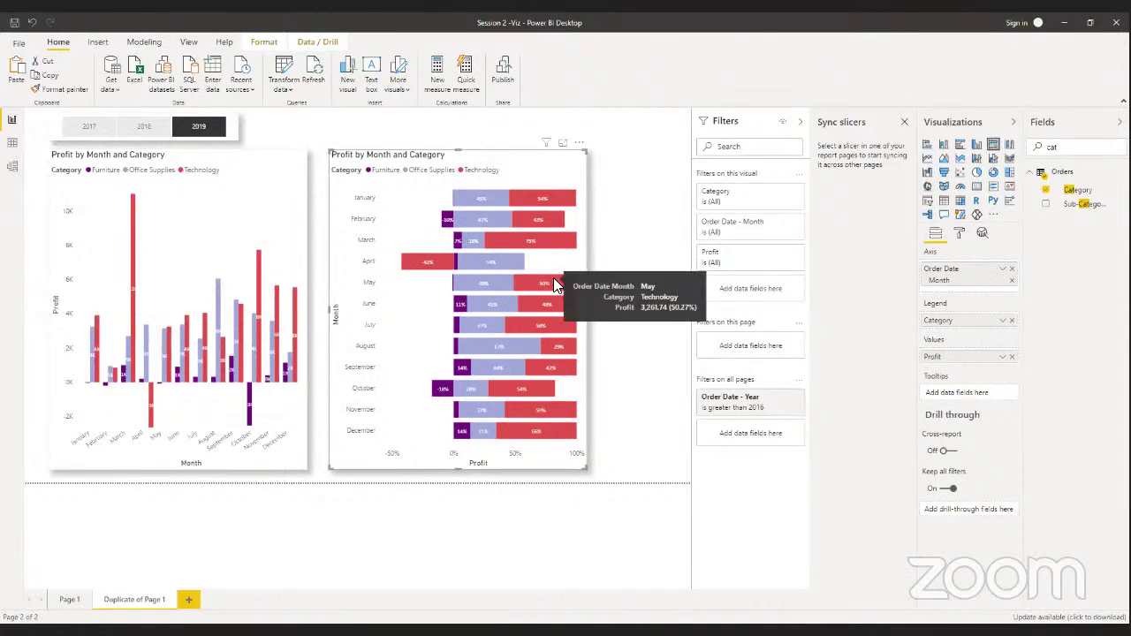
{"action": "left_click", "coordinate": [632, 271]}
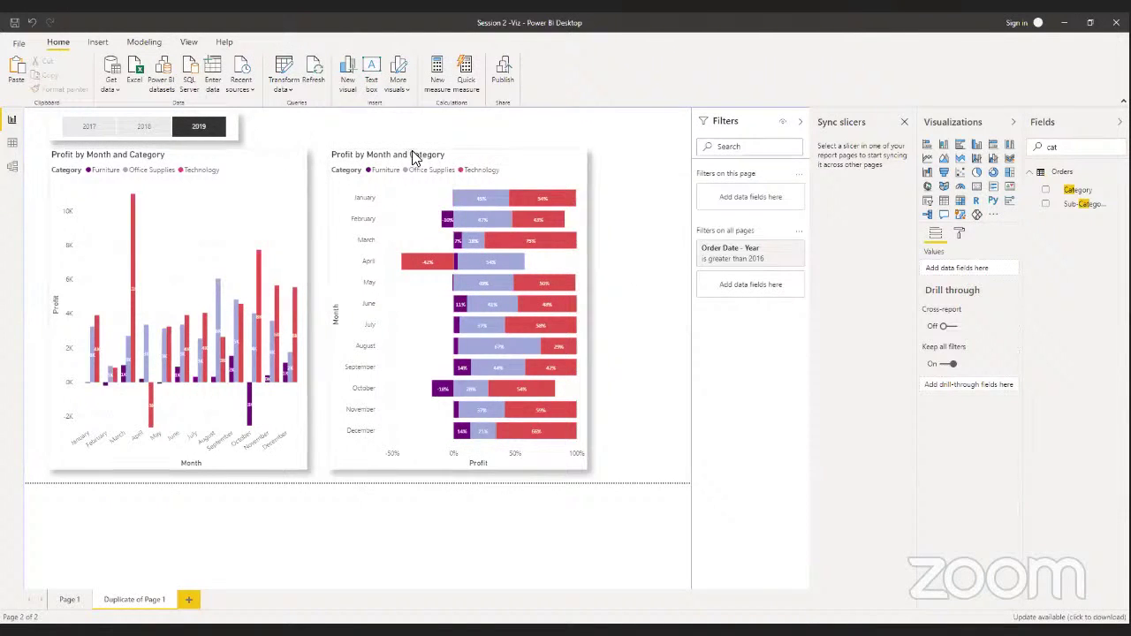
Duplicate the 100% stacked bar chart and move the copy toward the page's right edge, partly over the original
{"action": "left_click", "coordinate": [378, 201]}
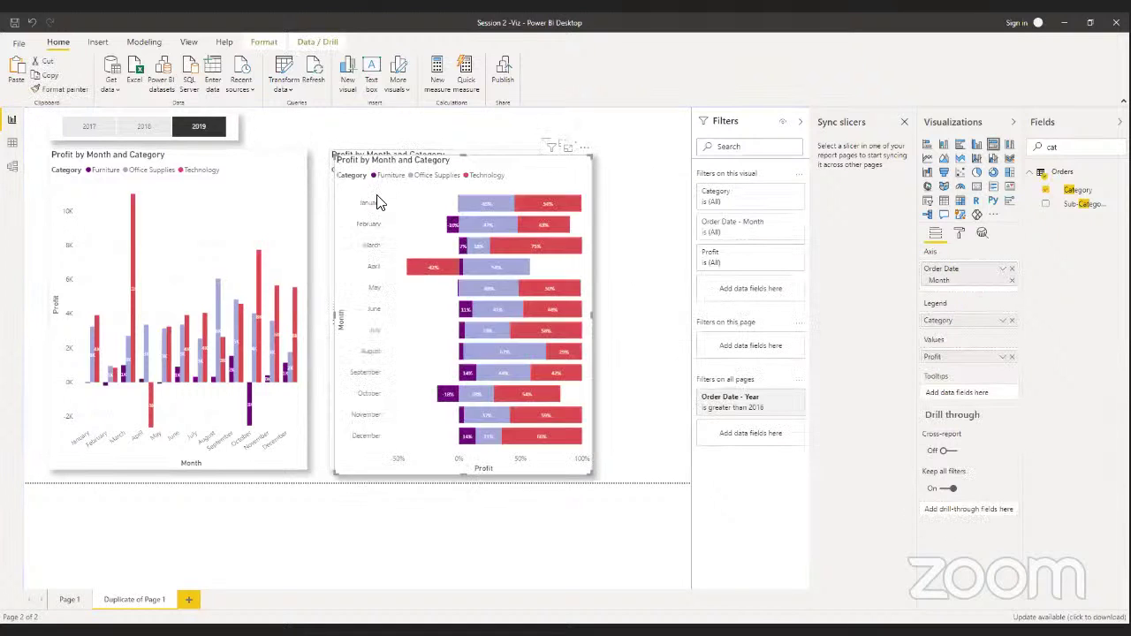
{"action": "left_click_drag", "start_coordinate": [374, 177], "coordinate": [511, 198]}
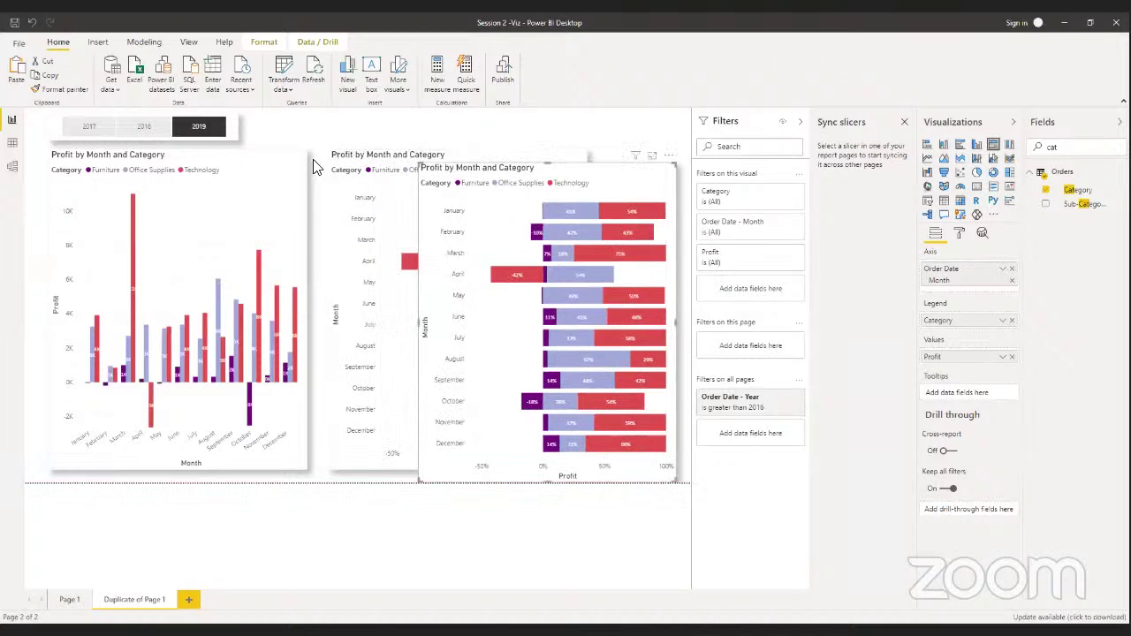
Narrow the clustered column chart, then place the overlapped 100% stacked bar chart beside it at a reduced width
{"action": "left_click", "coordinate": [256, 187]}
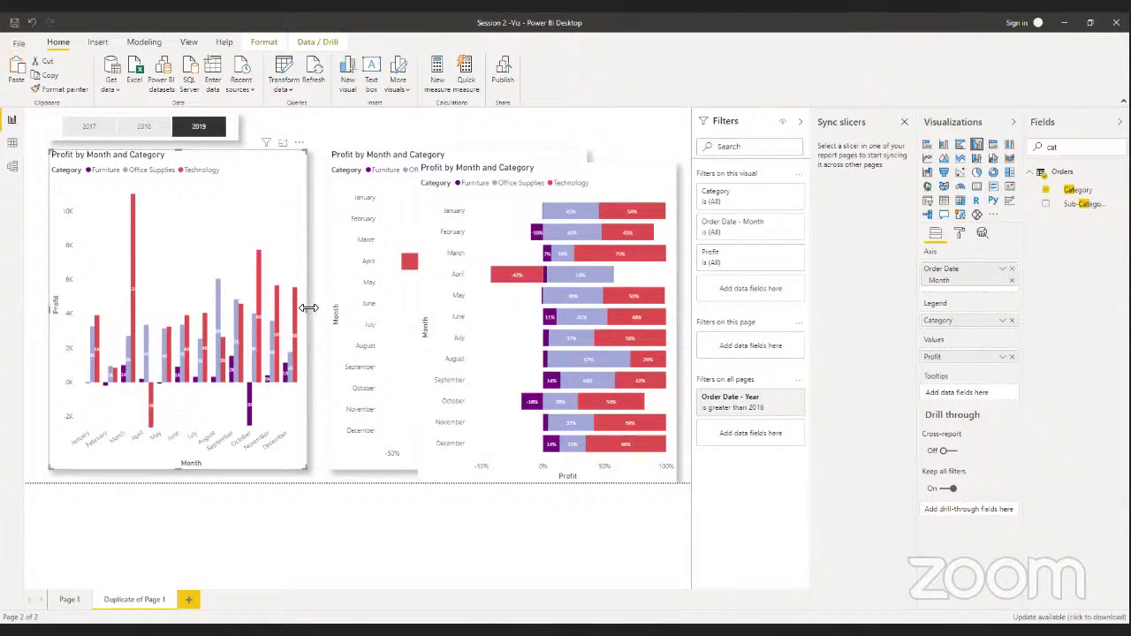
{"action": "left_click_drag", "start_coordinate": [309, 307], "coordinate": [246, 295]}
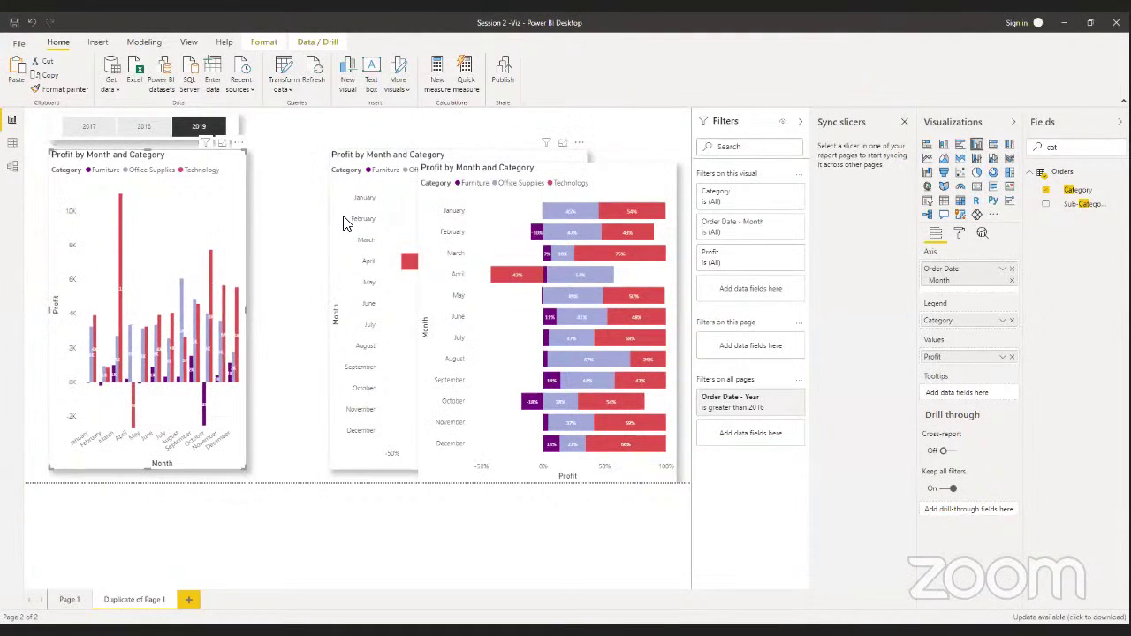
{"action": "left_click_drag", "start_coordinate": [343, 223], "coordinate": [287, 227]}
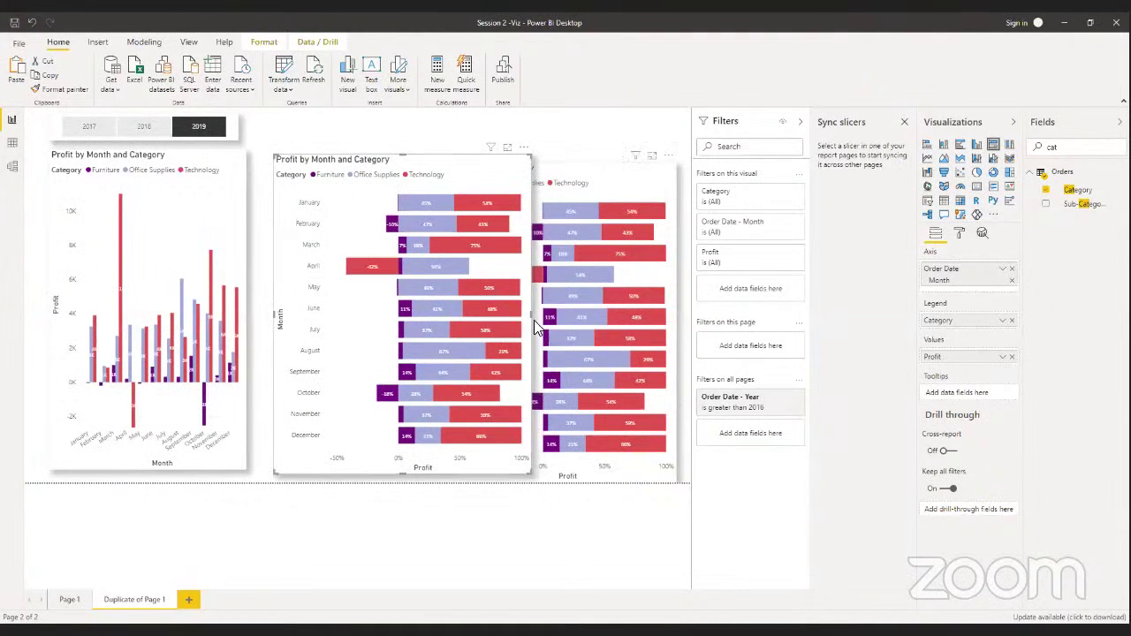
{"action": "left_click_drag", "start_coordinate": [530, 314], "coordinate": [440, 329]}
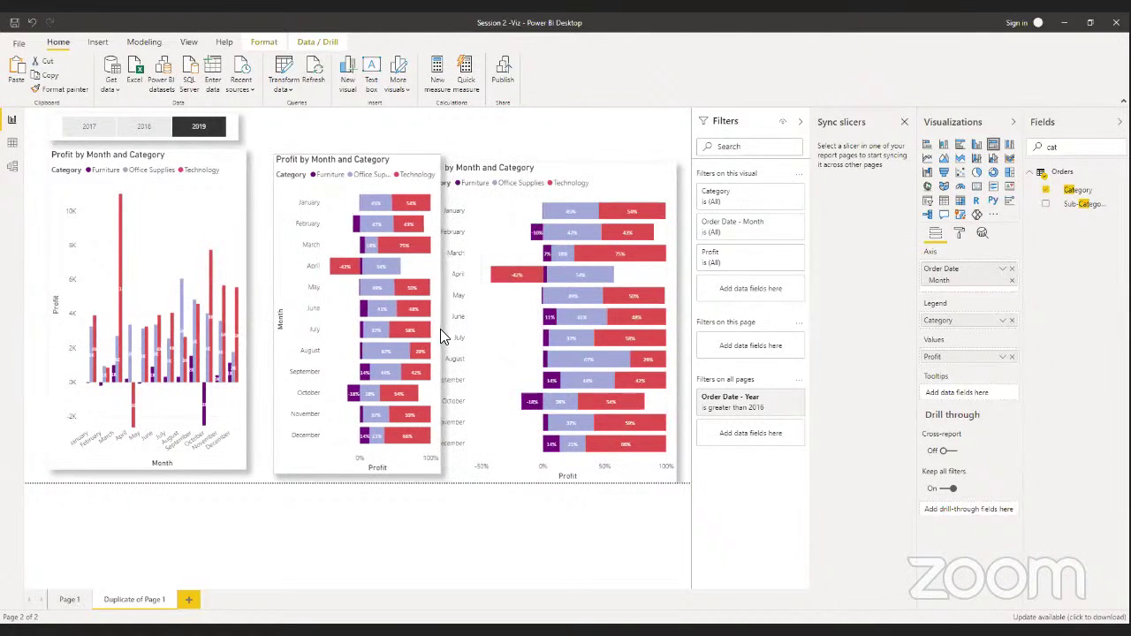
Narrow the third chart, align it beside the other two, and convert it to a 100% stacked column chart
{"action": "left_click", "coordinate": [487, 329]}
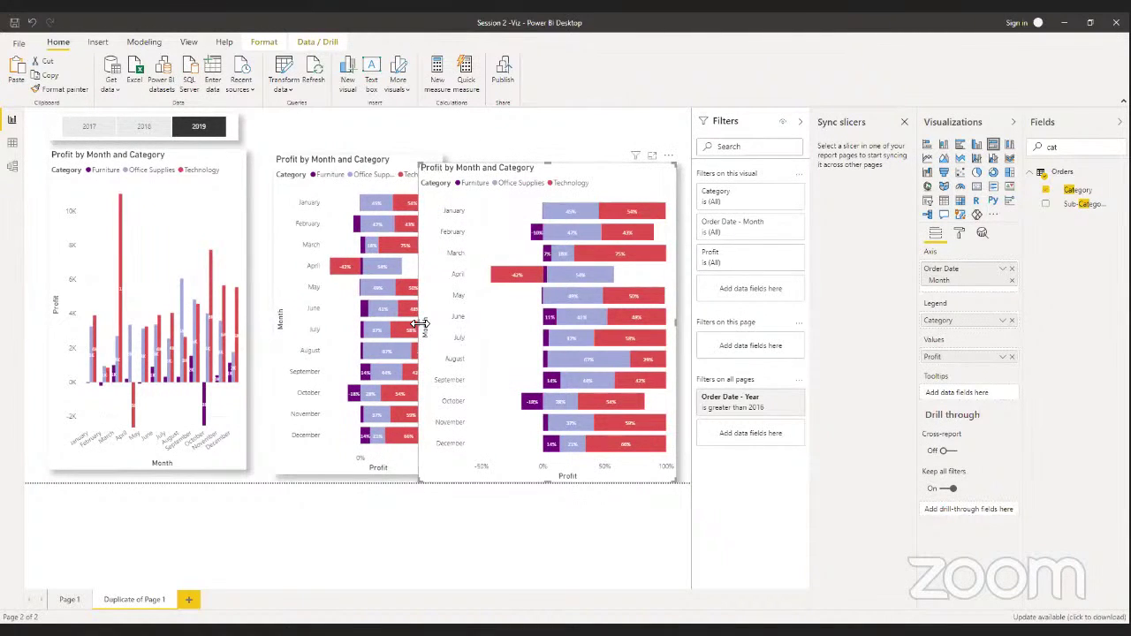
{"action": "left_click_drag", "start_coordinate": [419, 327], "coordinate": [457, 327]}
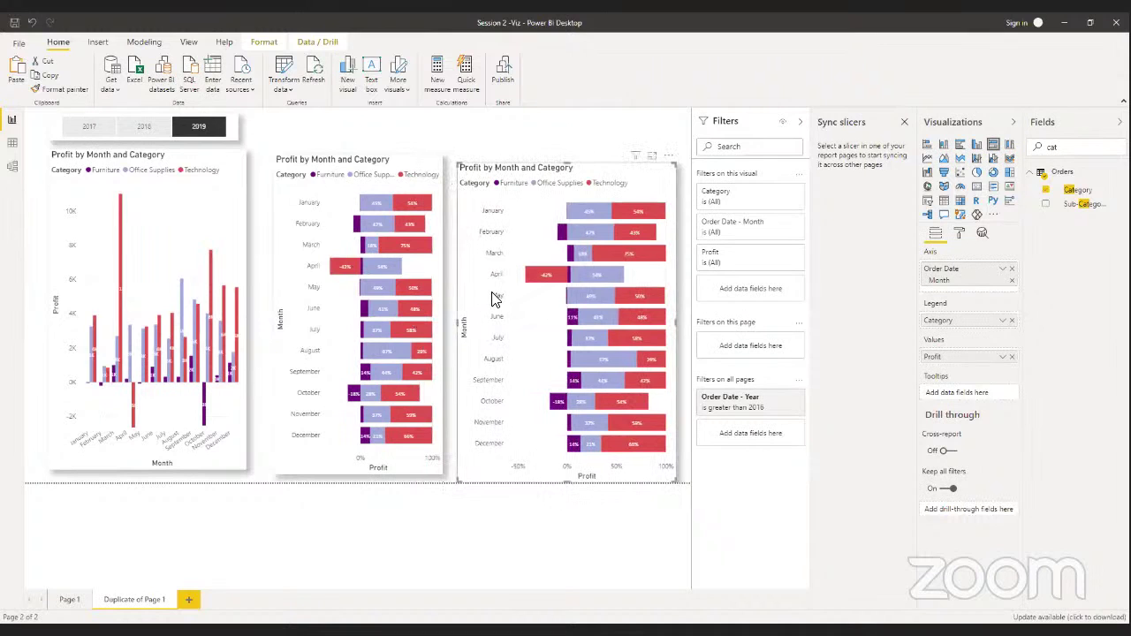
{"action": "left_click_drag", "start_coordinate": [483, 285], "coordinate": [479, 276]}
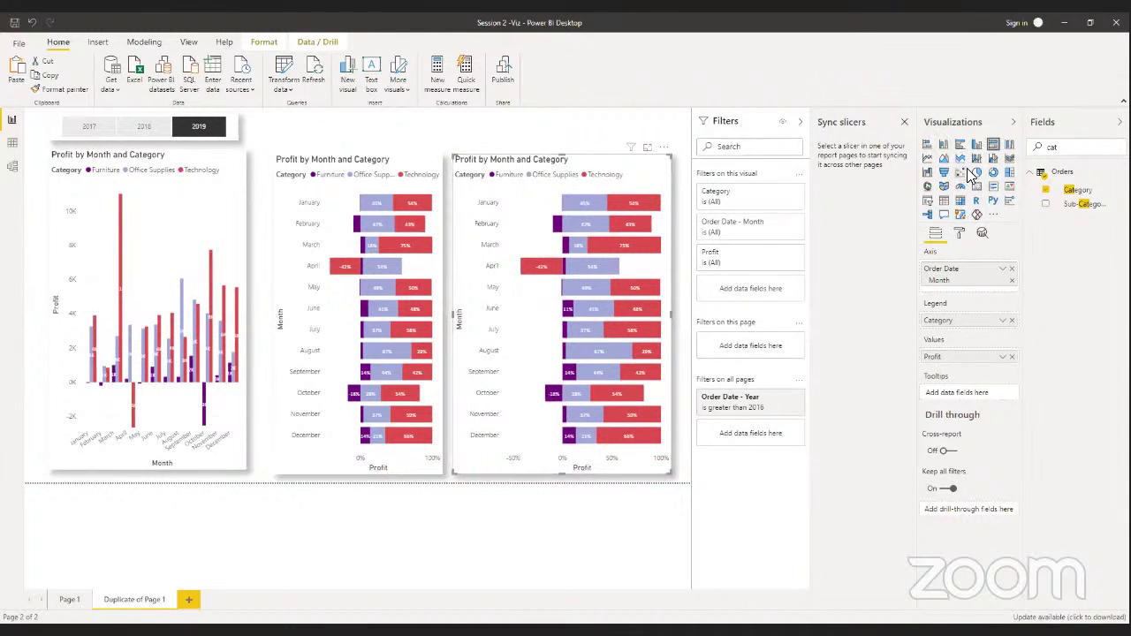
{"action": "left_click", "coordinate": [1011, 147]}
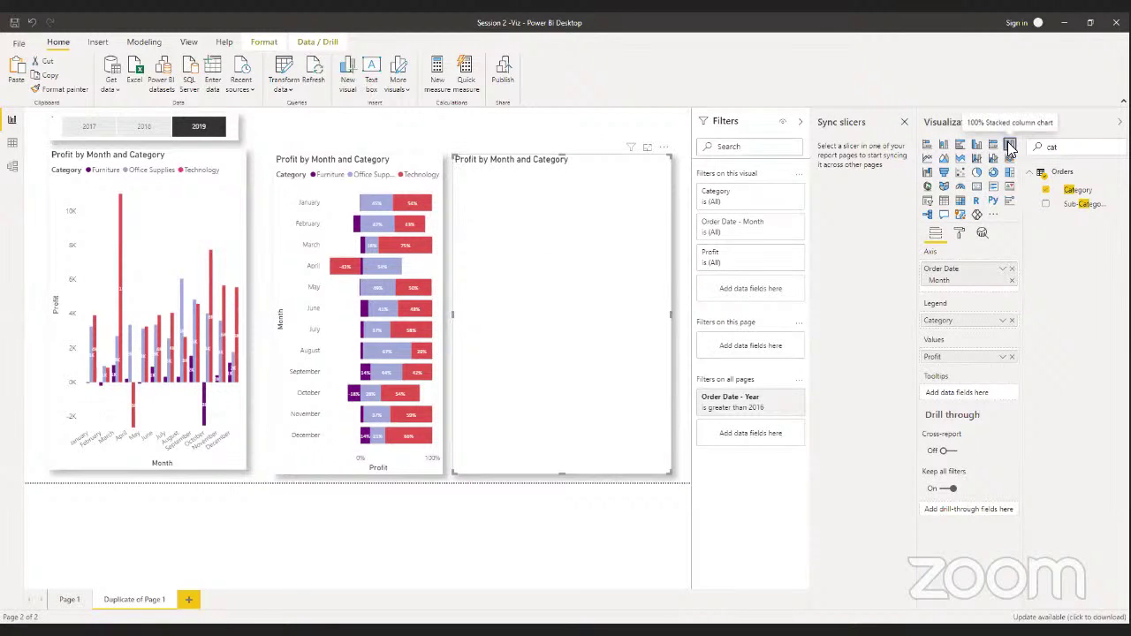
{"action": "left_click", "coordinate": [502, 138]}
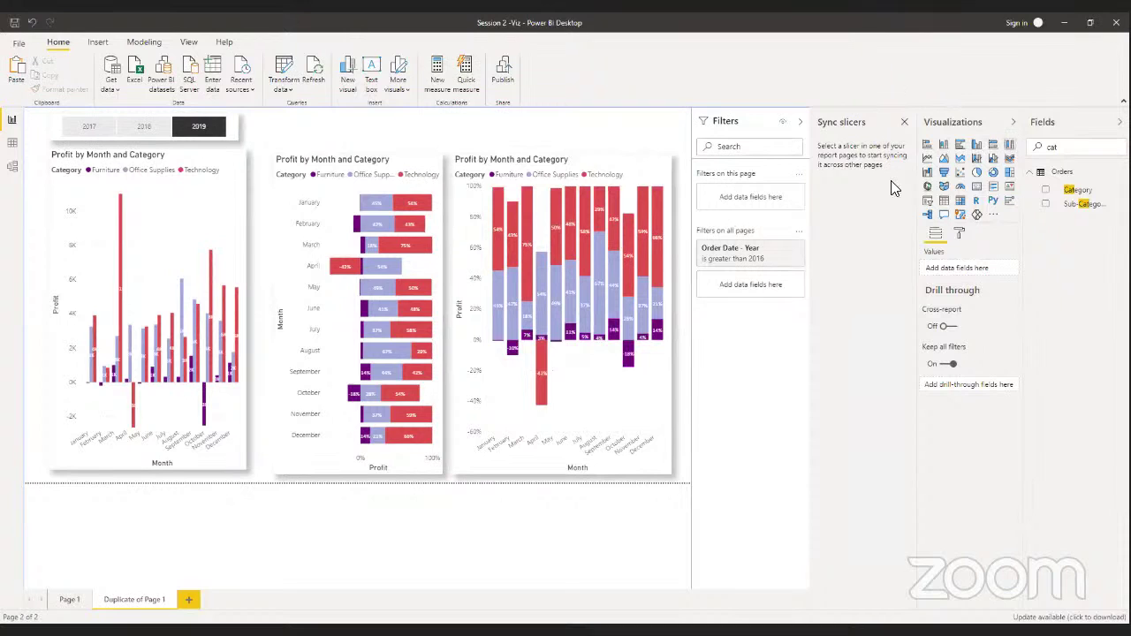
Rename the duplicated report page as Page 2 and add a new blank page
{"action": "double_click", "coordinate": [150, 601]}
{"action": "type", "text": "Page 2"}
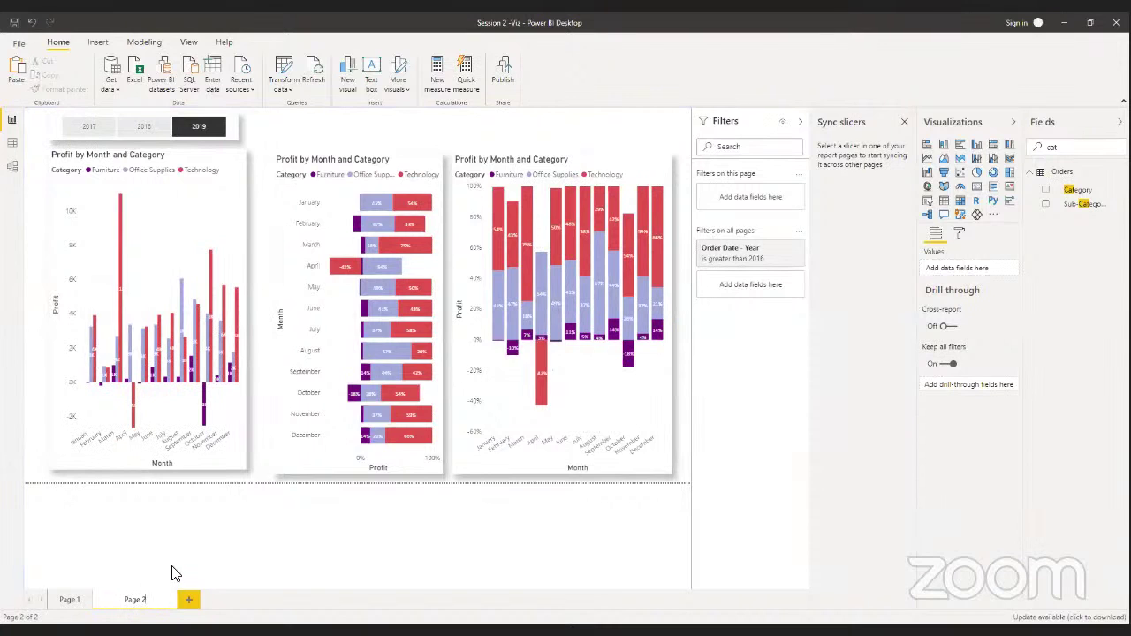
{"action": "left_click", "coordinate": [171, 567]}
{"action": "left_click", "coordinate": [150, 600]}
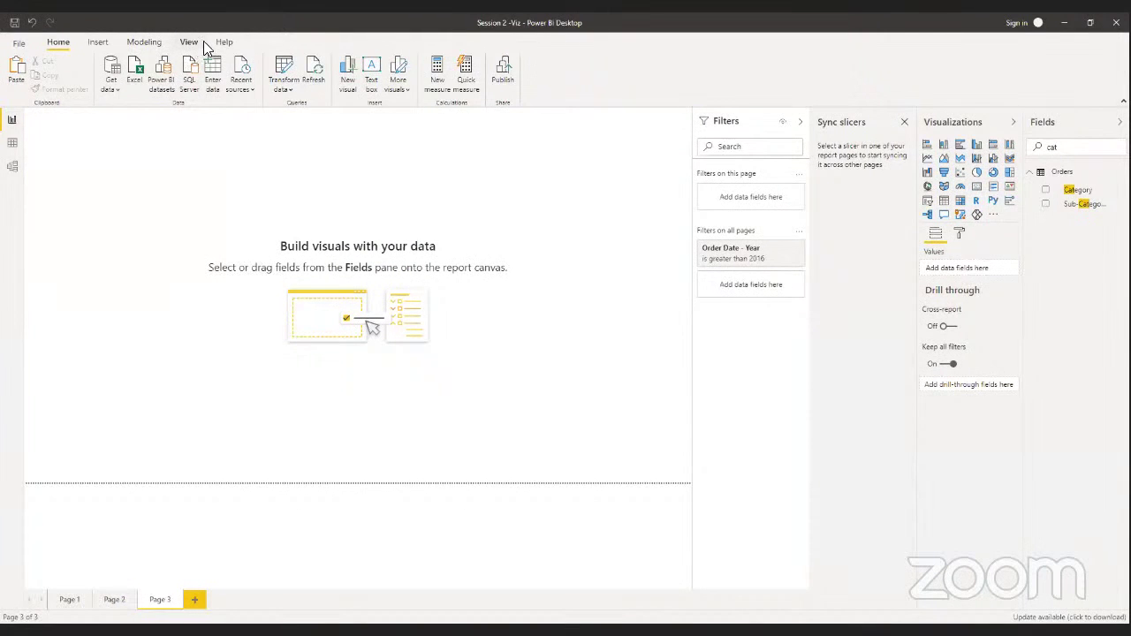
Sync the Page 2 year slicer with Page 3, make it visible there, and open Page 3
{"action": "left_click", "coordinate": [116, 600]}
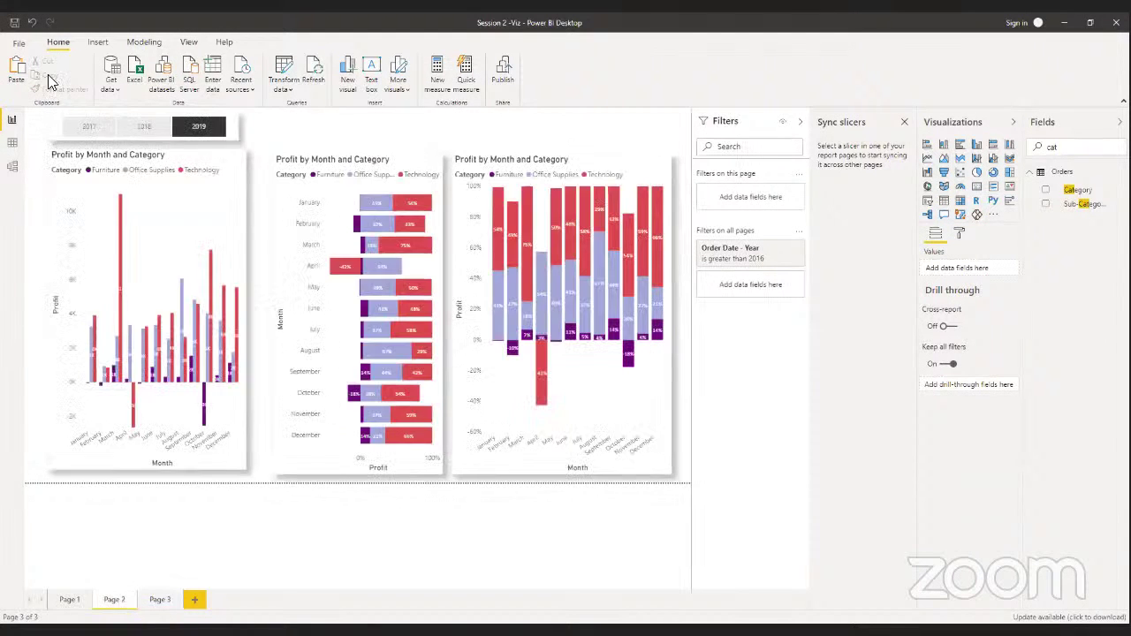
{"action": "left_click", "coordinate": [233, 120]}
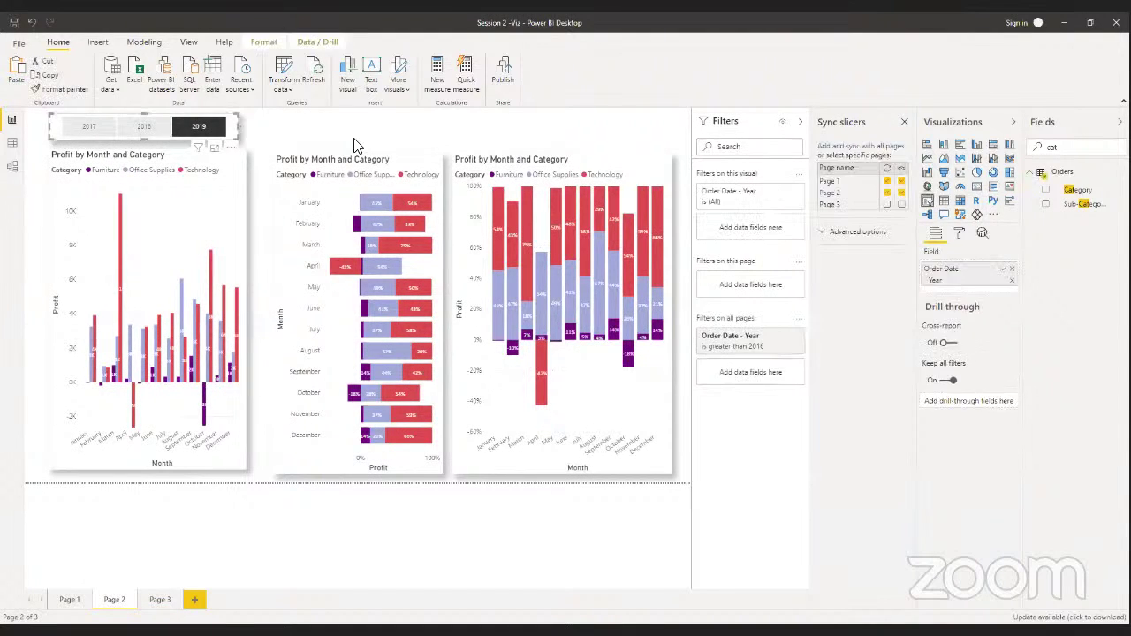
{"action": "left_click", "coordinate": [886, 205]}
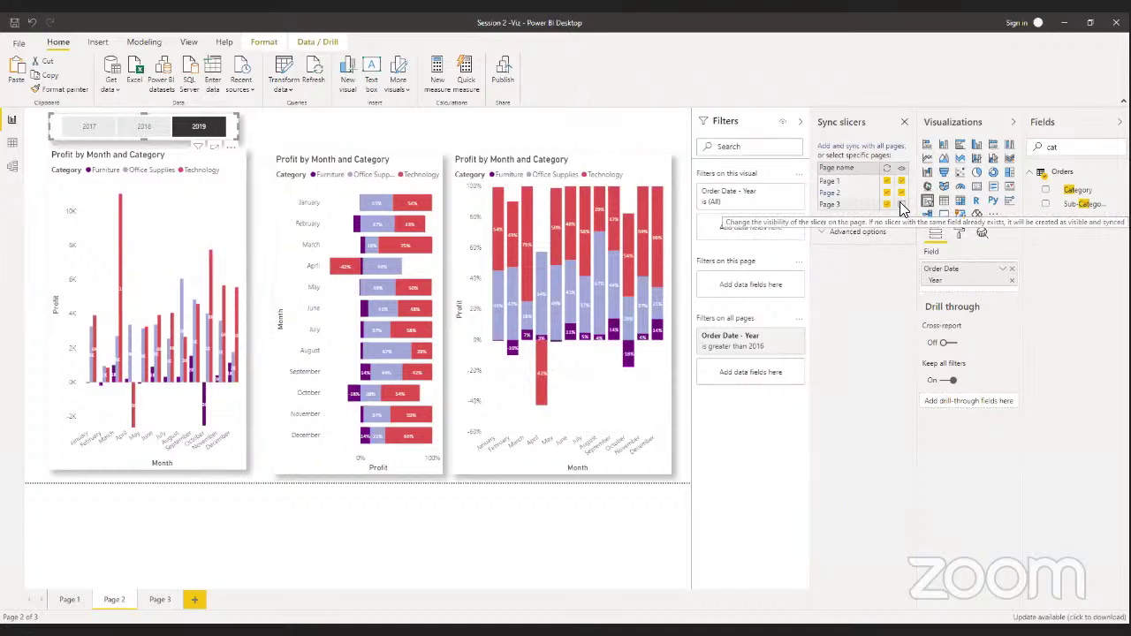
{"action": "left_click", "coordinate": [901, 205]}
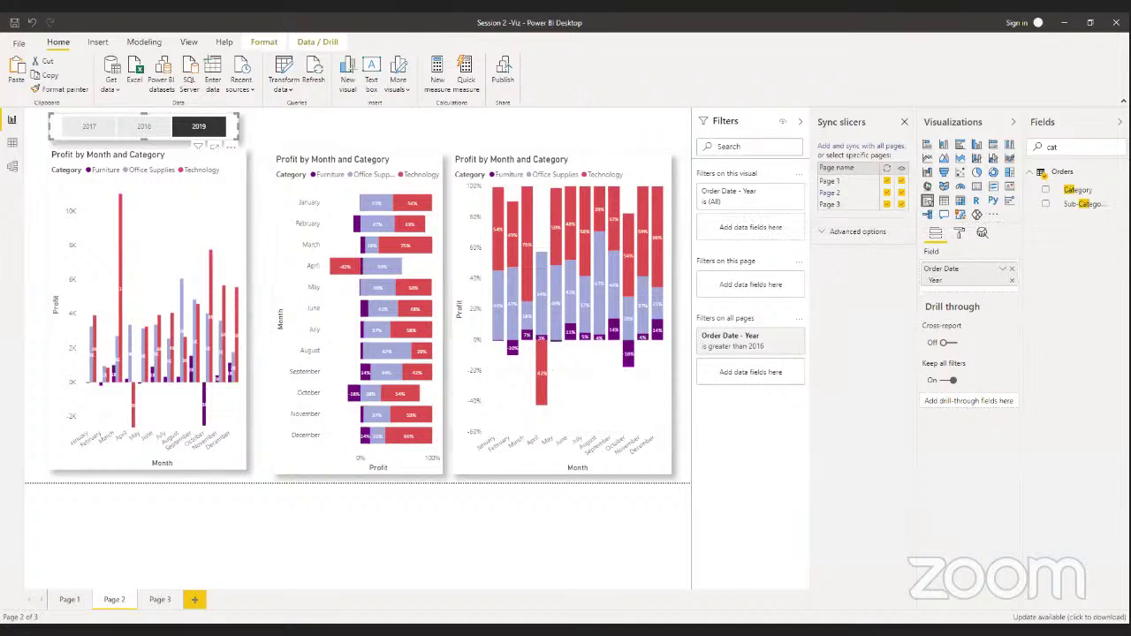
{"action": "left_click", "coordinate": [157, 601]}
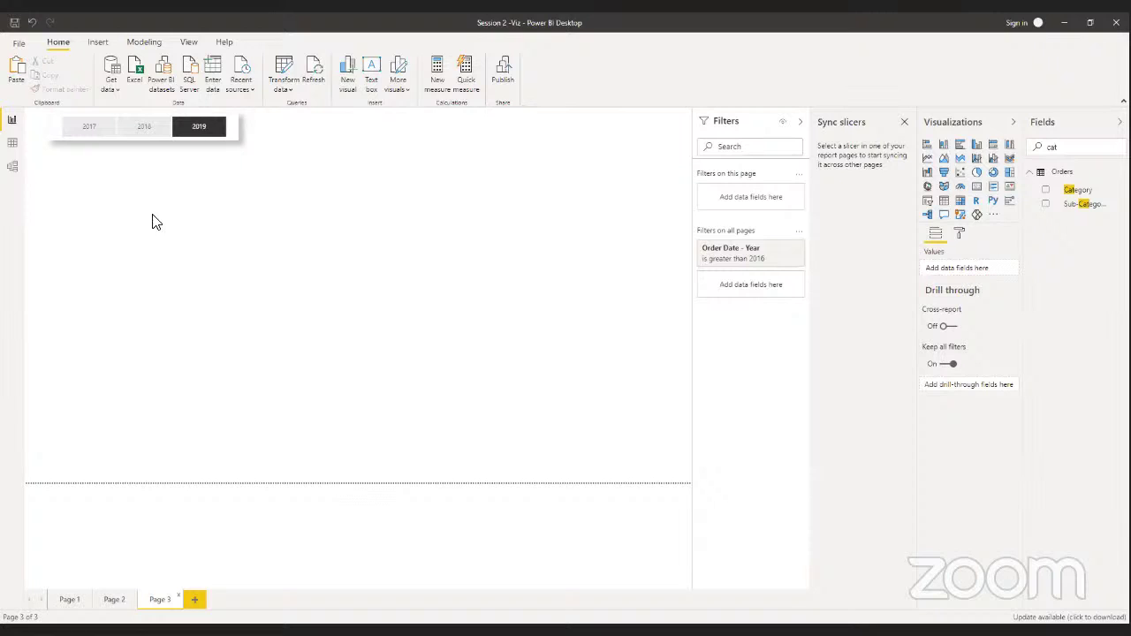
Insert a blank line chart, place it just below the year slicer, and make it taller
{"action": "left_click", "coordinate": [926, 159]}
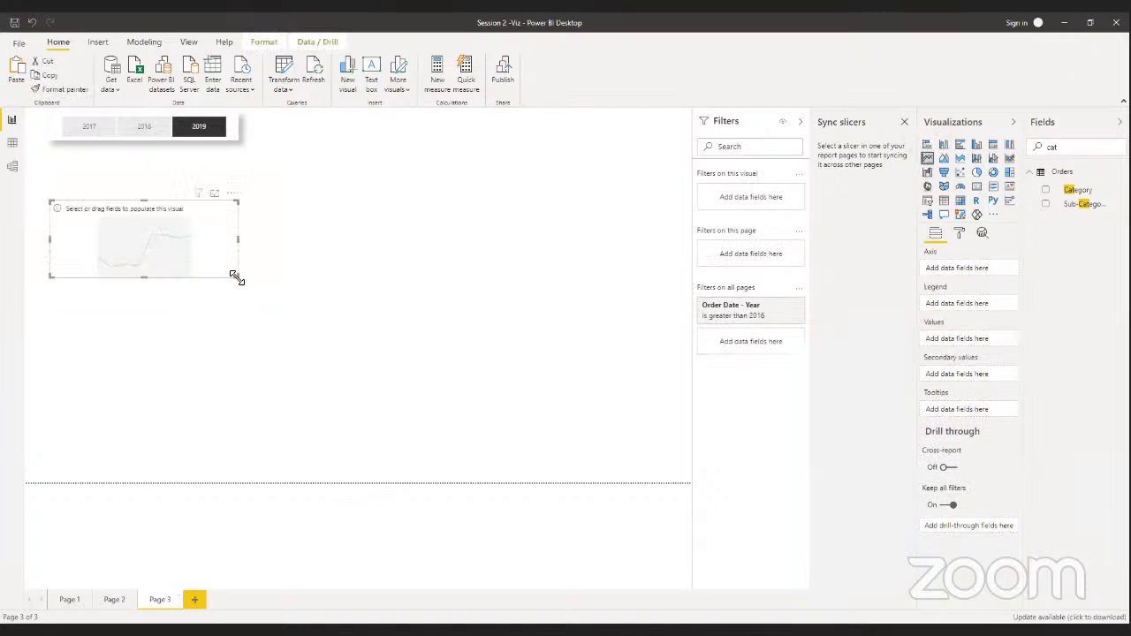
{"action": "left_click_drag", "start_coordinate": [235, 277], "coordinate": [239, 310]}
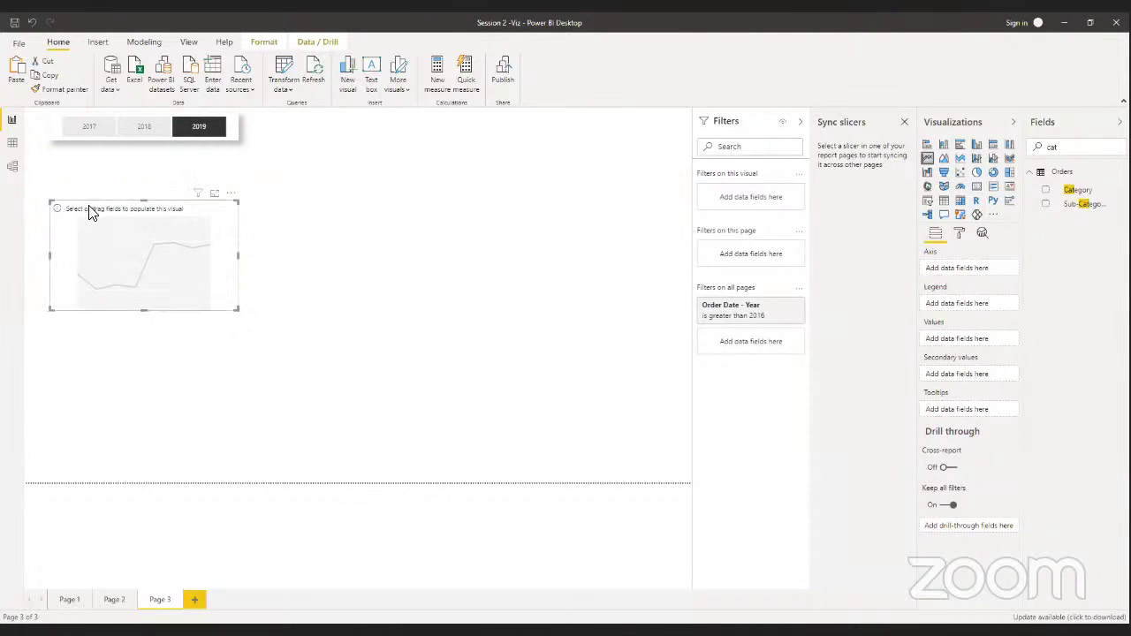
{"action": "left_click_drag", "start_coordinate": [91, 202], "coordinate": [83, 172]}
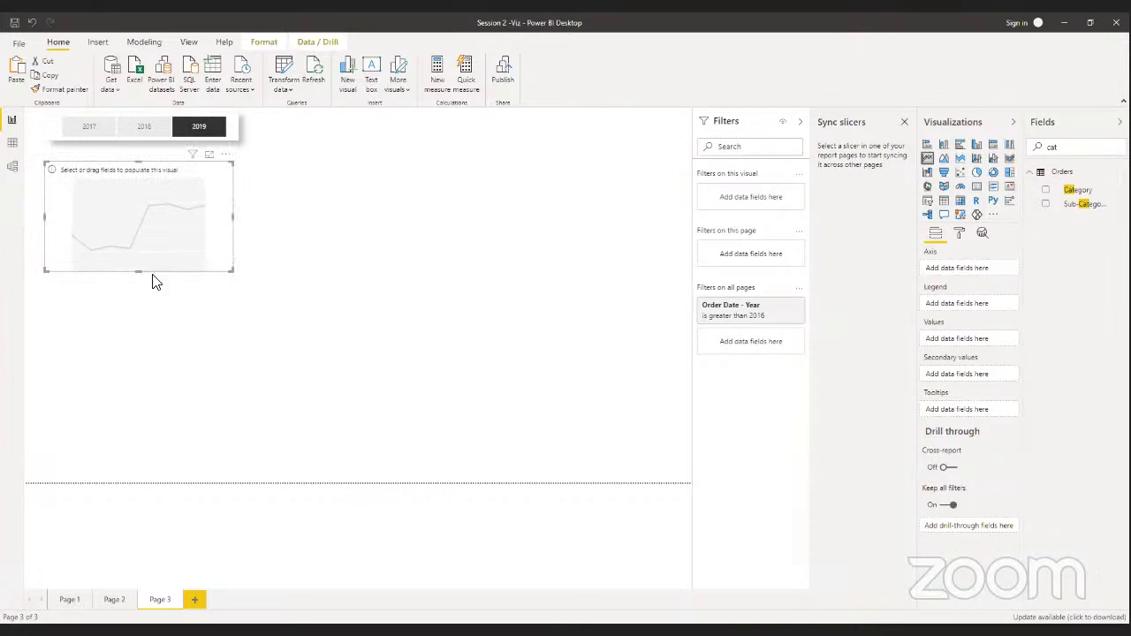
{"action": "left_click_drag", "start_coordinate": [138, 273], "coordinate": [152, 401]}
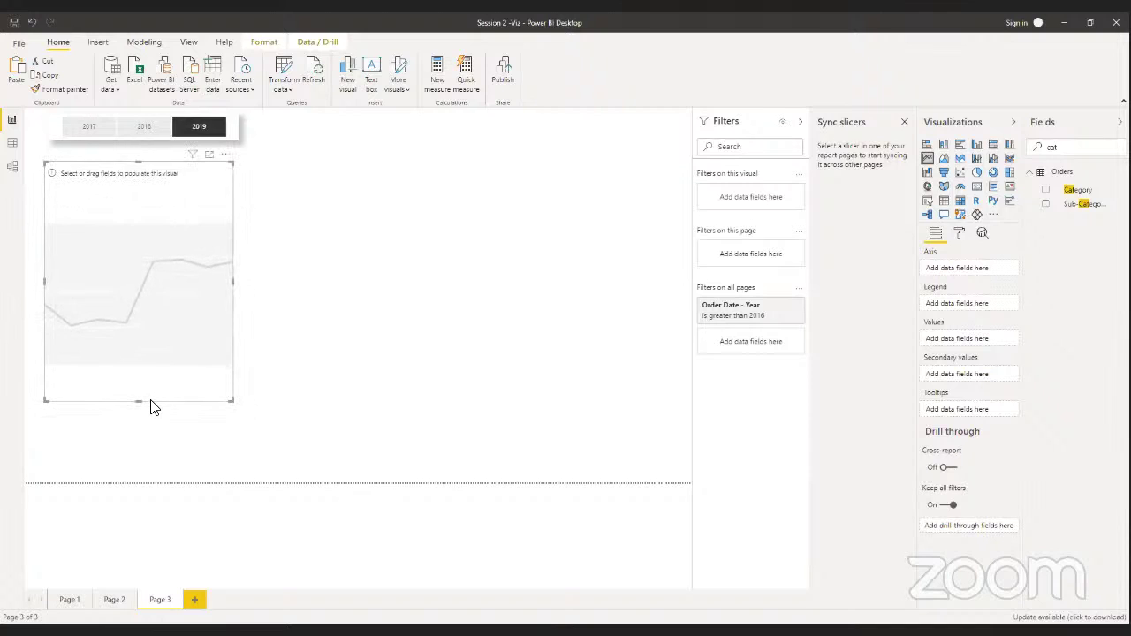
Clear the field search and plot Sales as values against the Order Date Month on the line chart's axis
{"action": "left_click", "coordinate": [1032, 173]}
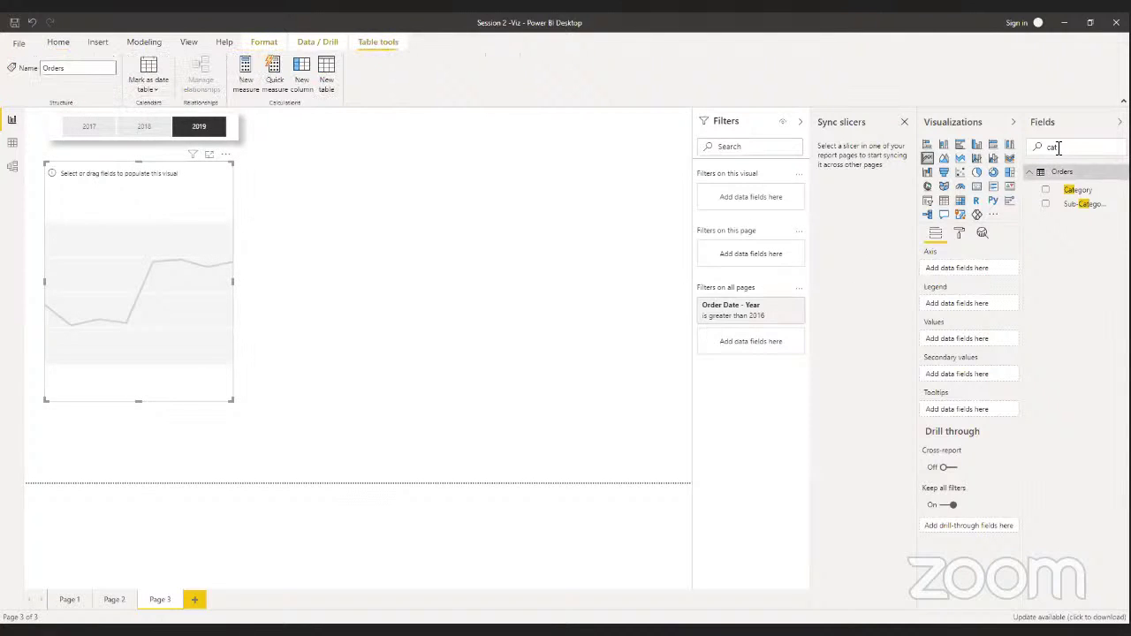
{"action": "key", "text": "BackSpace"}
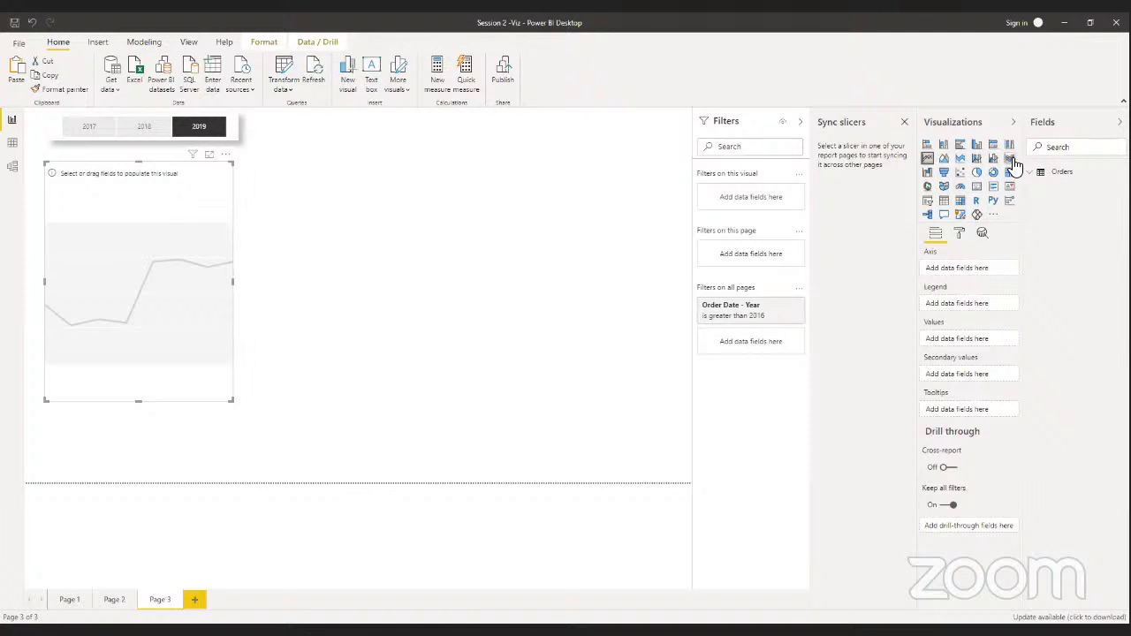
{"action": "left_click", "coordinate": [1031, 174]}
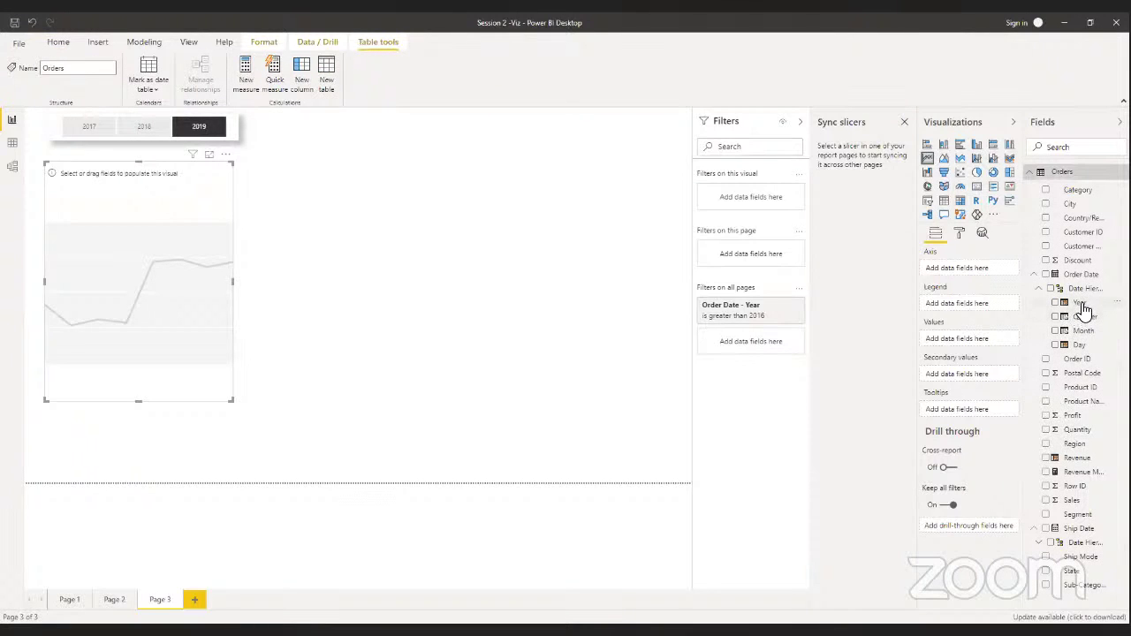
{"action": "left_click", "coordinate": [1081, 316]}
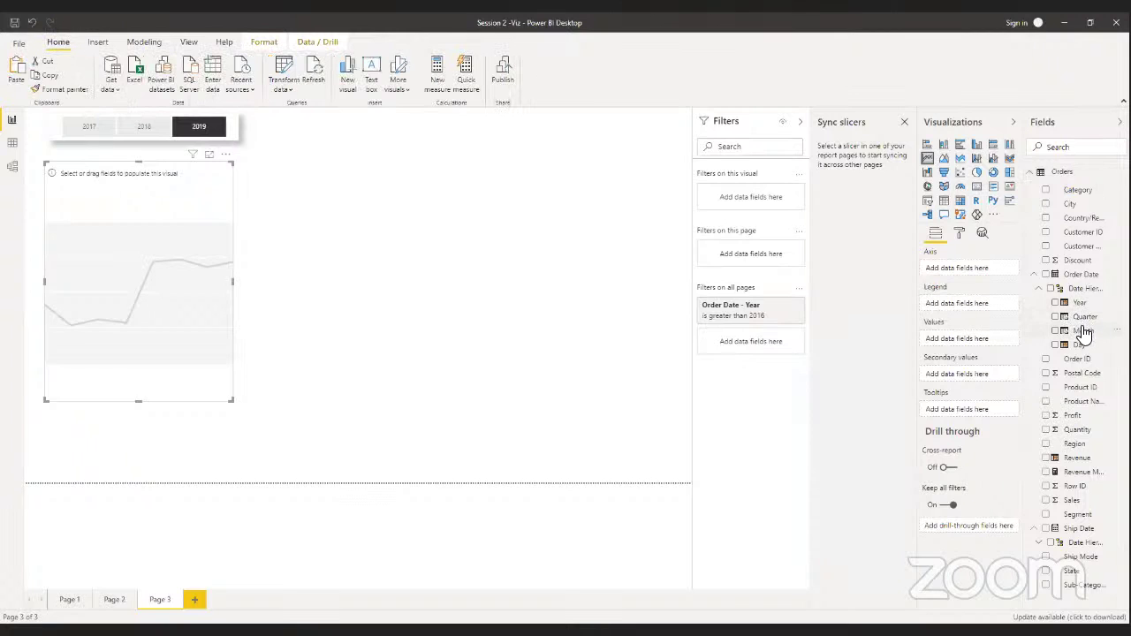
{"action": "left_click_drag", "start_coordinate": [1025, 289], "coordinate": [997, 272]}
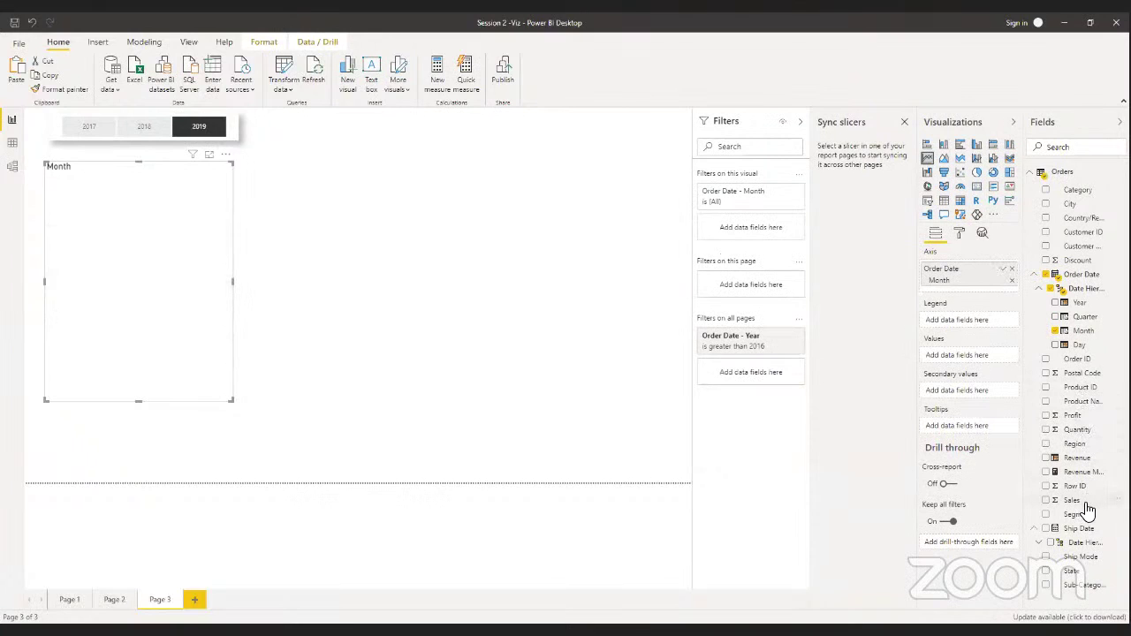
{"action": "left_click_drag", "start_coordinate": [1083, 504], "coordinate": [972, 359]}
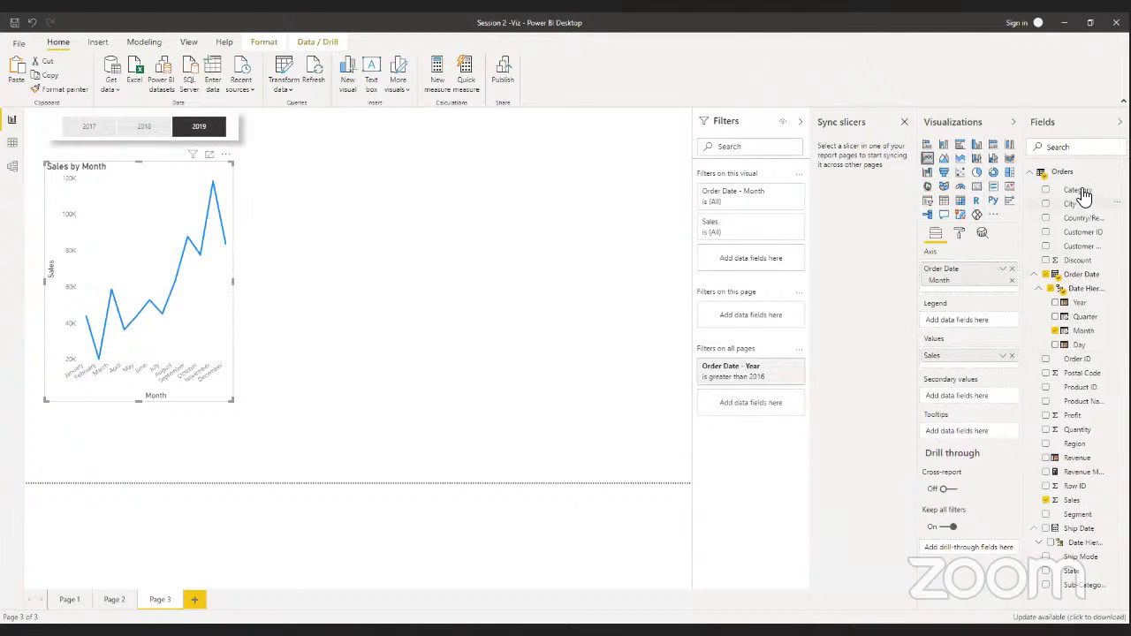
Try splitting the line chart's sales with Category as the legend and enlarging the chart
{"action": "left_click_drag", "start_coordinate": [1082, 192], "coordinate": [954, 324]}
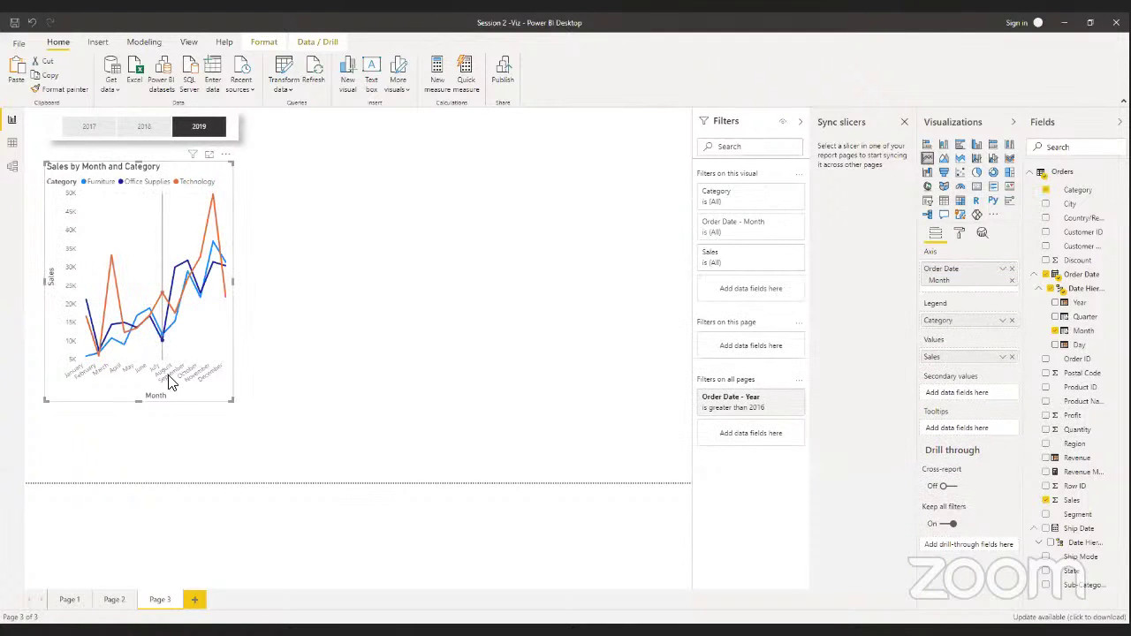
{"action": "left_click_drag", "start_coordinate": [233, 399], "coordinate": [310, 418]}
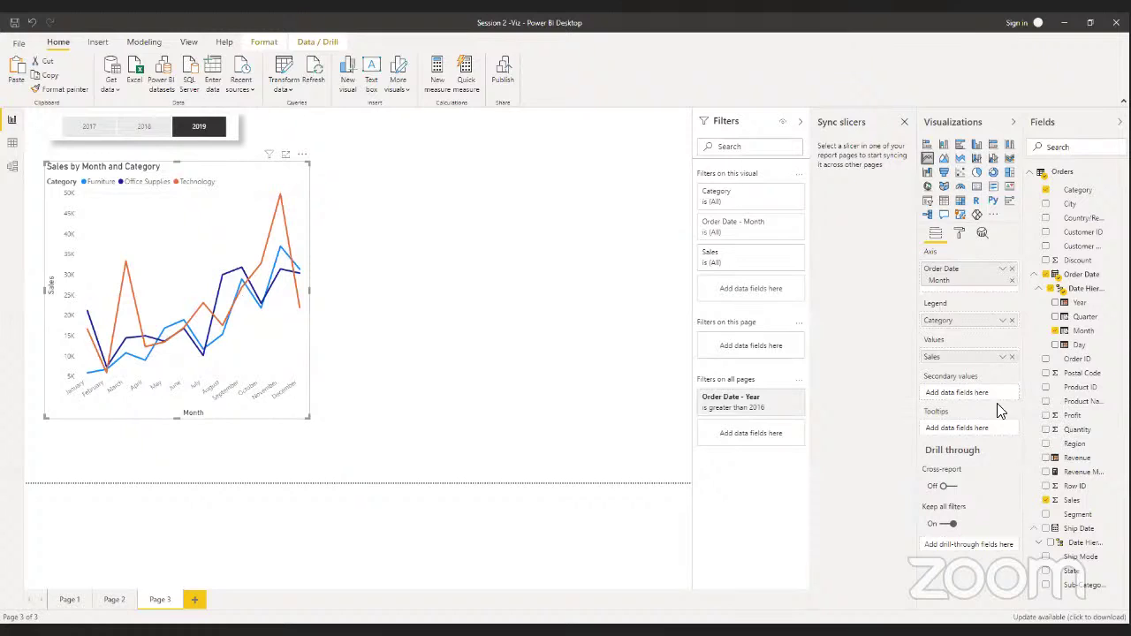
{"action": "left_click", "coordinate": [1011, 320]}
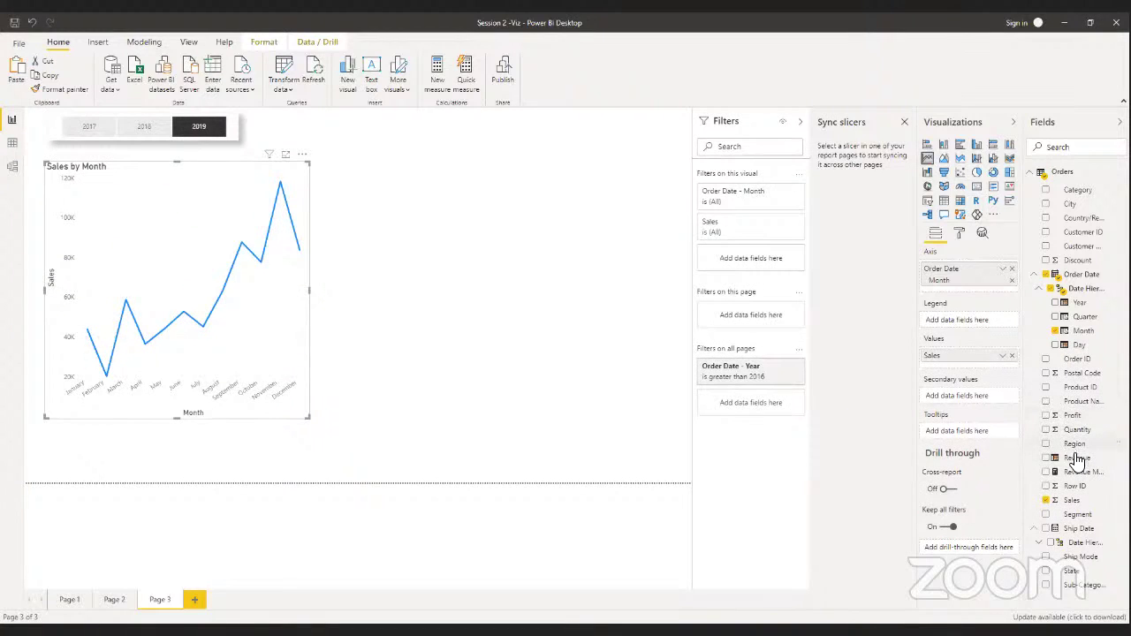
Add Revenue as the line chart's secondary values and reduce the chart's size slightly
{"action": "left_click_drag", "start_coordinate": [1078, 466], "coordinate": [971, 403]}
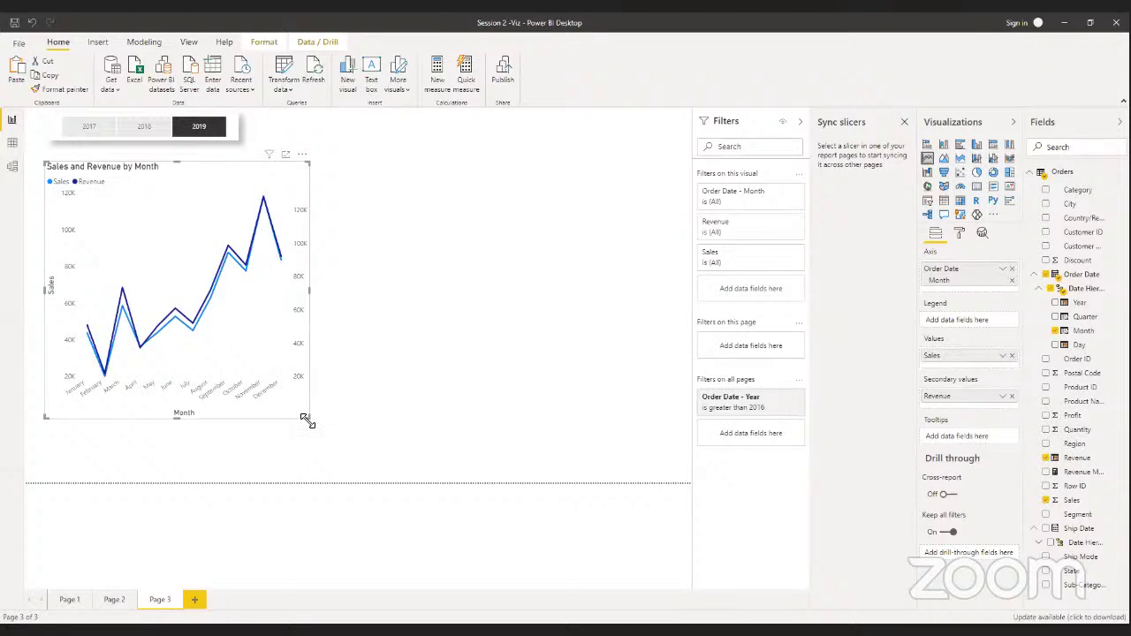
{"action": "left_click_drag", "start_coordinate": [307, 420], "coordinate": [261, 408]}
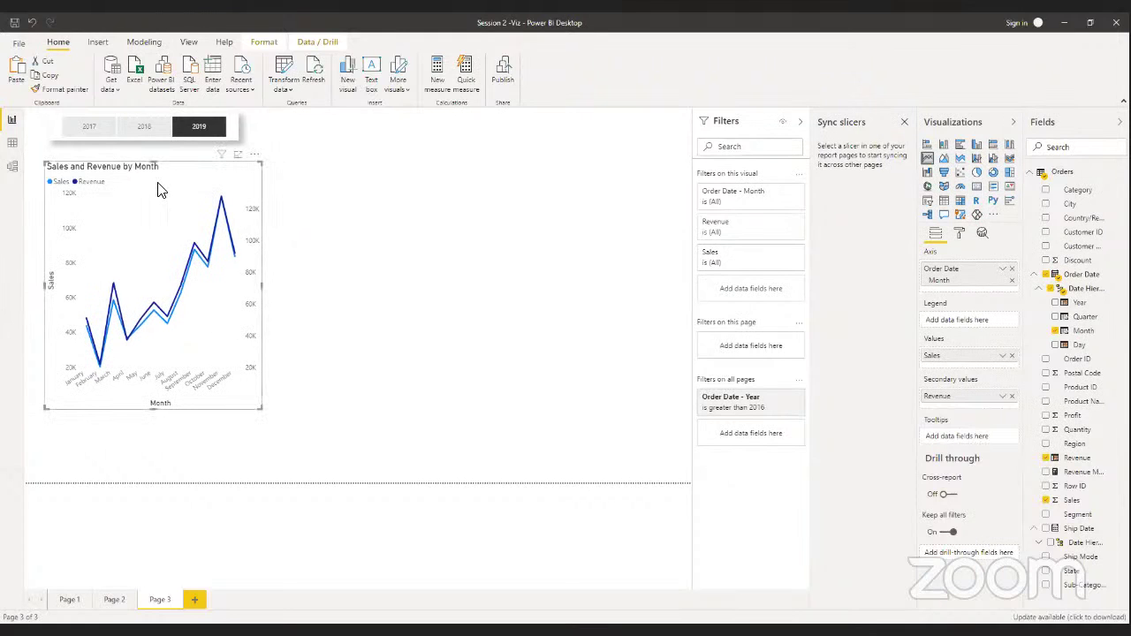
Duplicate the Sales and Revenue line chart, place the copy beside the original, and convert it to an area chart
{"action": "key", "text": "ctrl+v"}
{"action": "left_click_drag", "start_coordinate": [159, 189], "coordinate": [371, 177]}
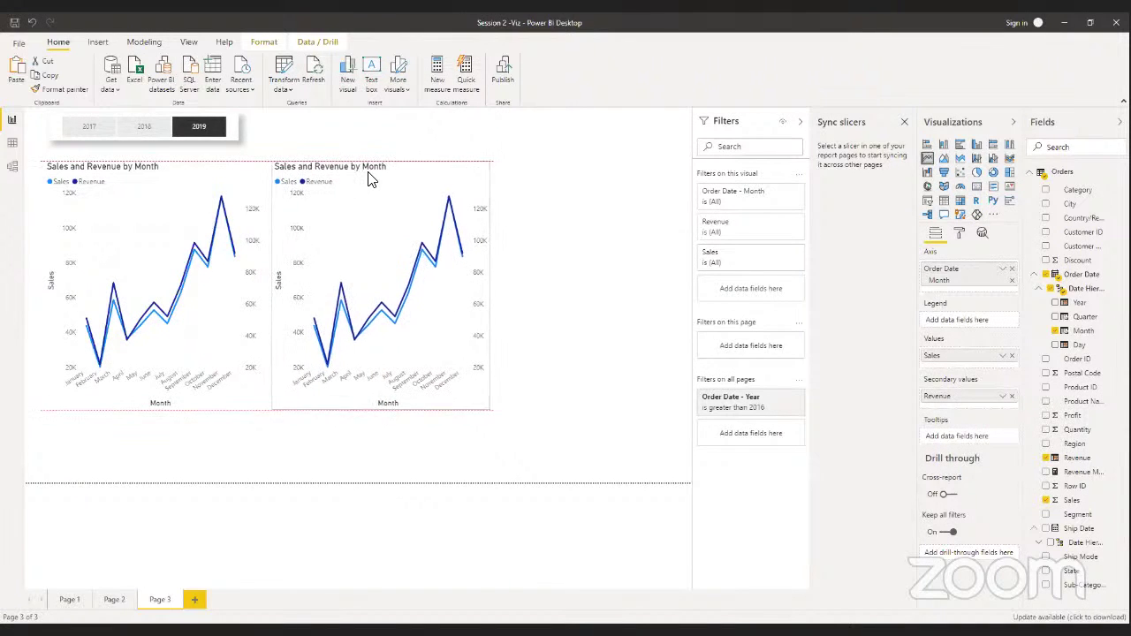
{"action": "left_click", "coordinate": [944, 159]}
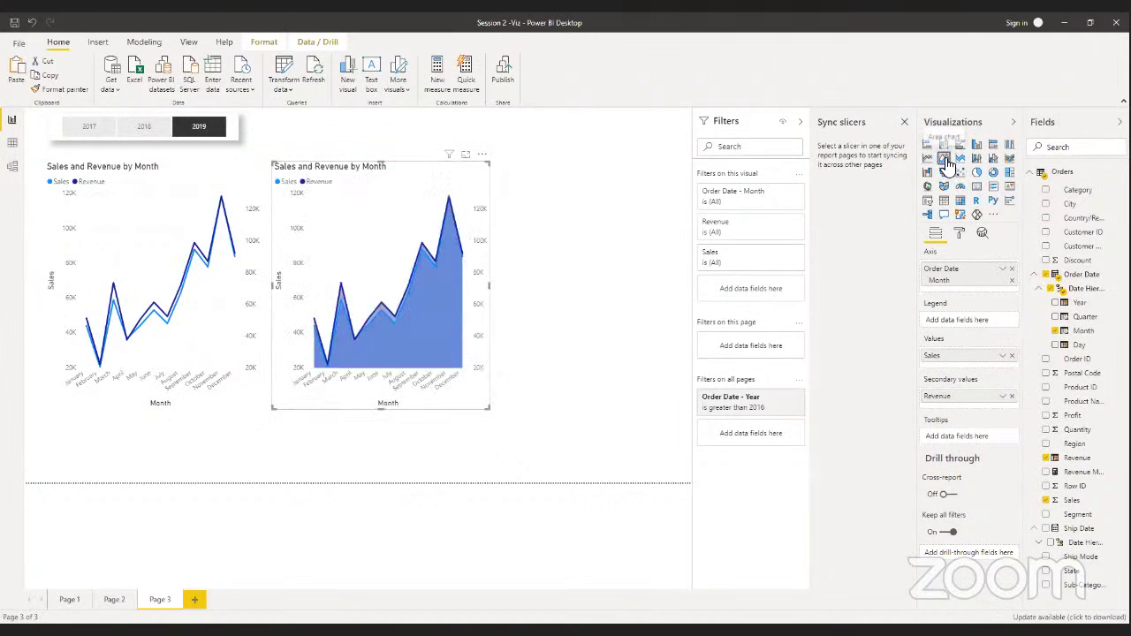
Try light tints for the area chart's data colors, with pale blue for Sales and pale pink for Revenue
{"action": "left_click", "coordinate": [960, 235]}
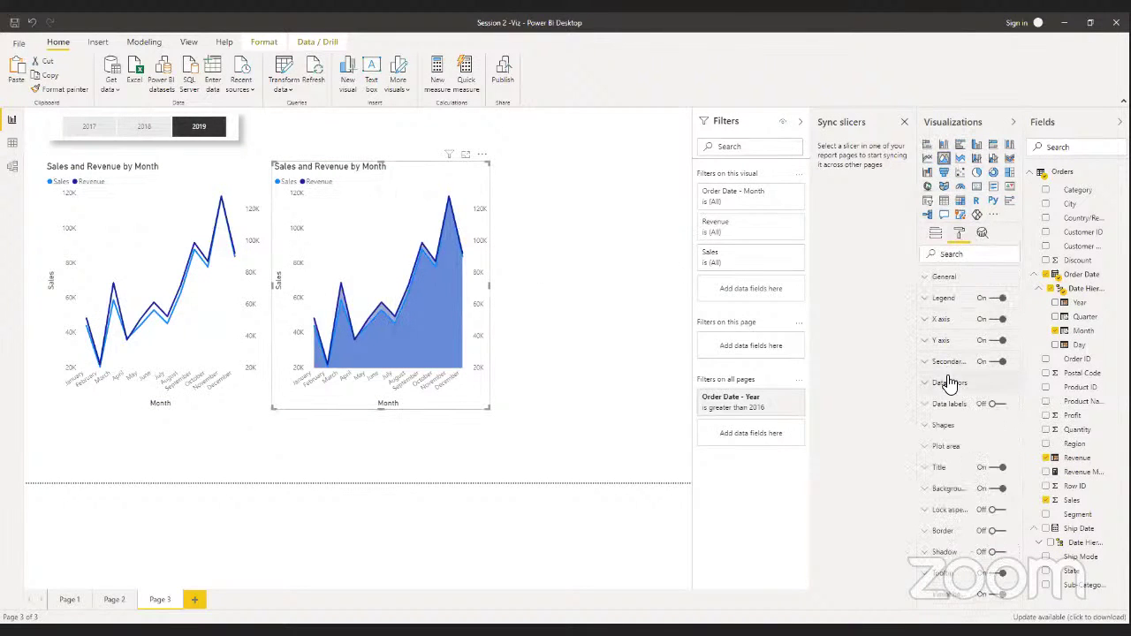
{"action": "left_click", "coordinate": [949, 382]}
{"action": "left_click", "coordinate": [938, 420]}
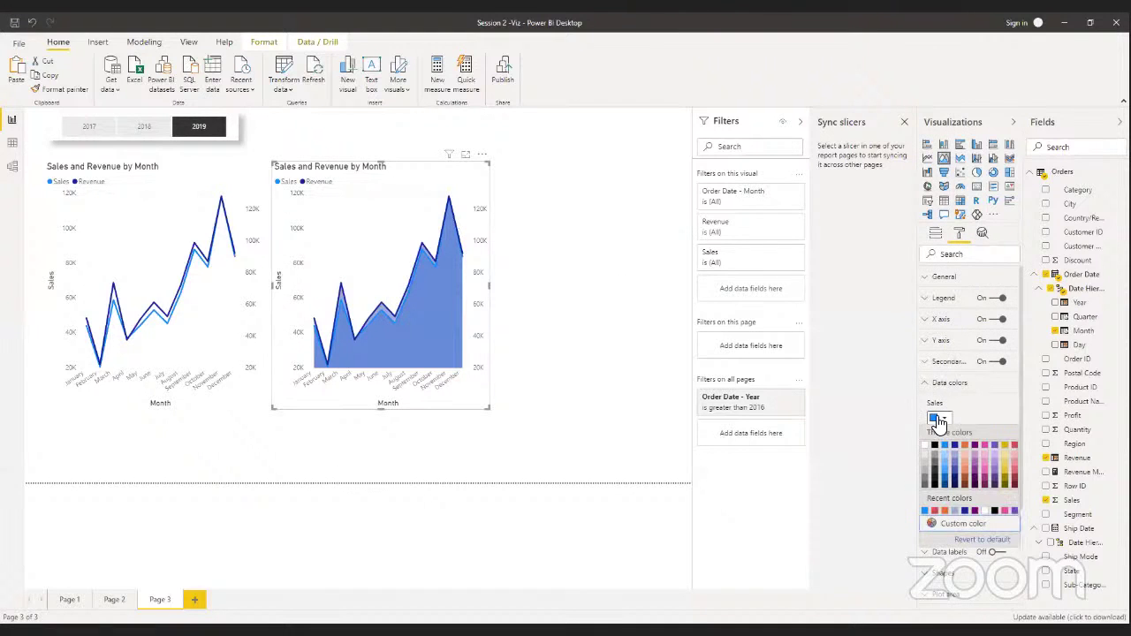
{"action": "left_click", "coordinate": [954, 462]}
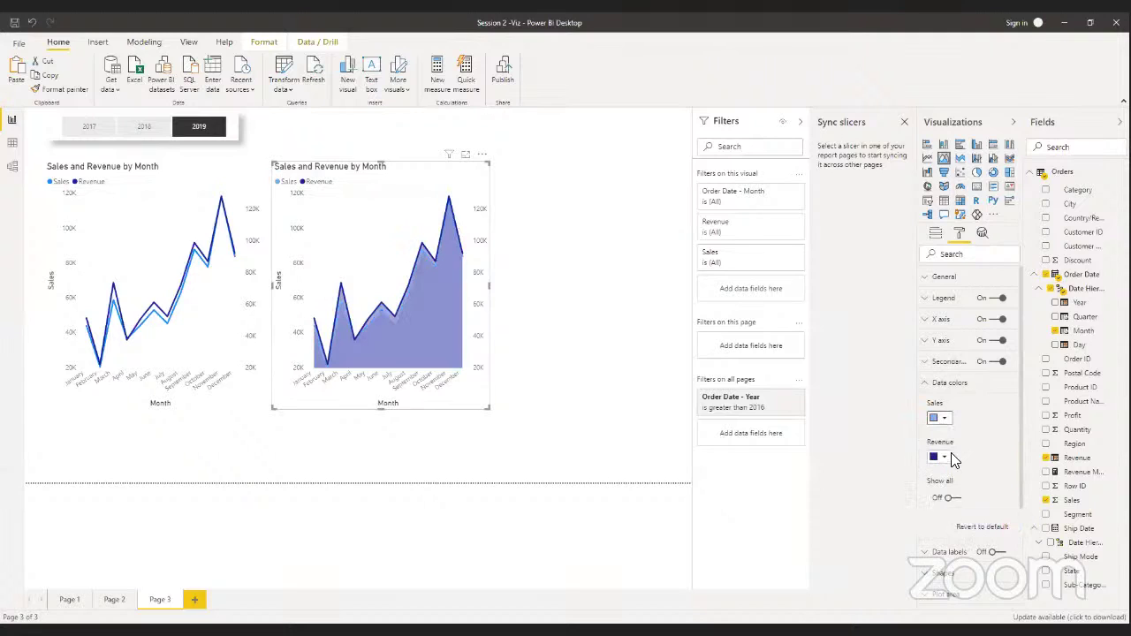
{"action": "left_click", "coordinate": [941, 457]}
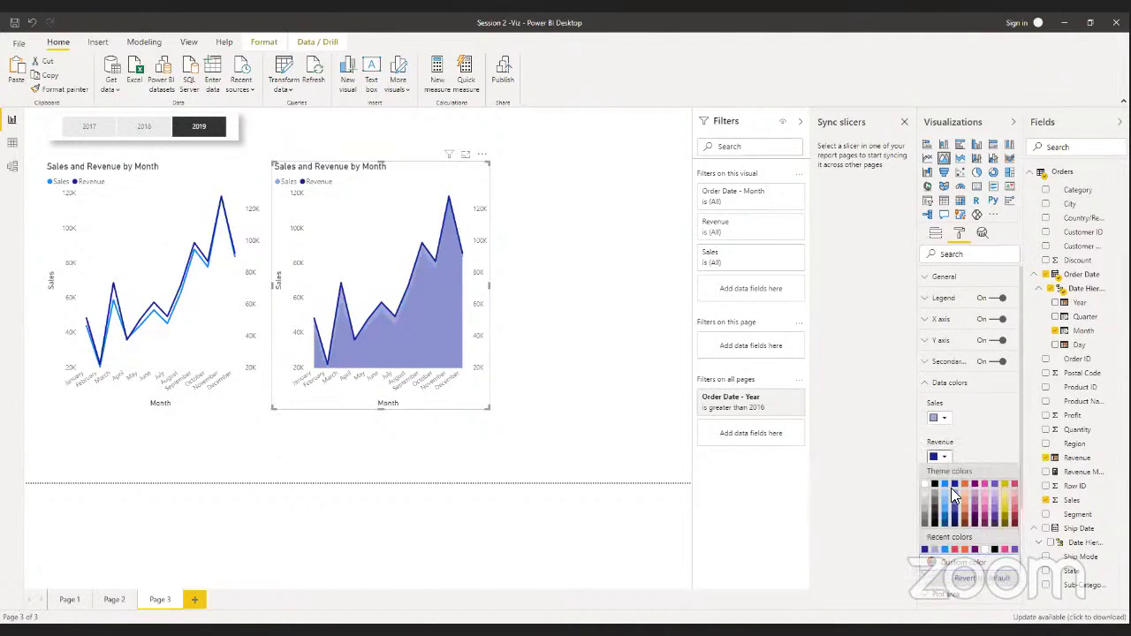
{"action": "left_click", "coordinate": [1015, 493]}
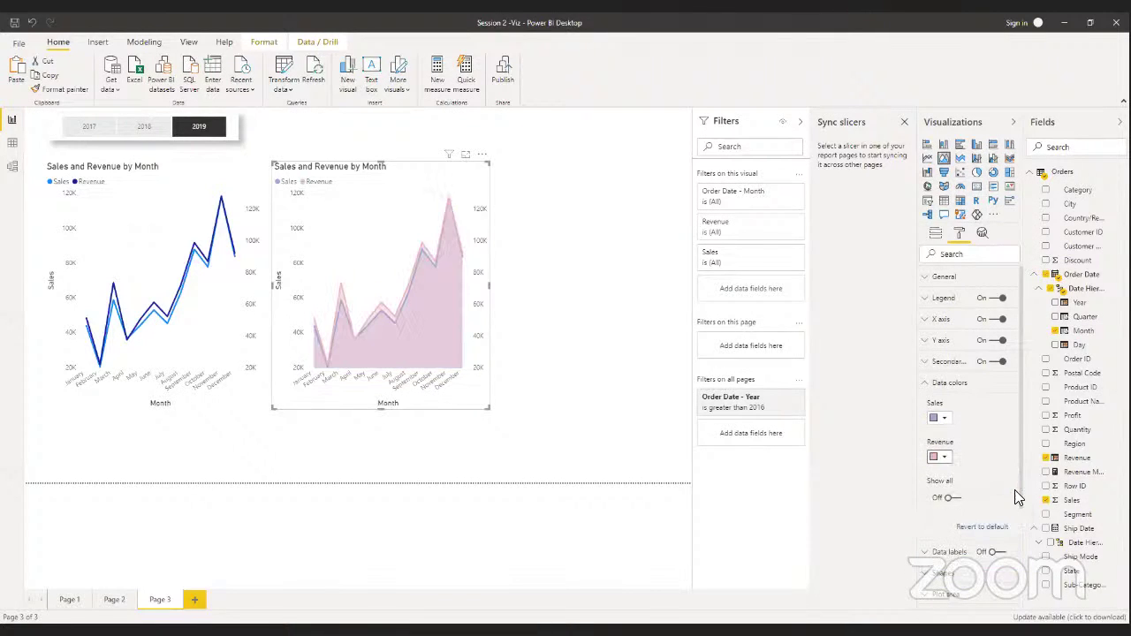
Set the area chart's data colors to red for Revenue and black for Sales
{"action": "left_click", "coordinate": [939, 457]}
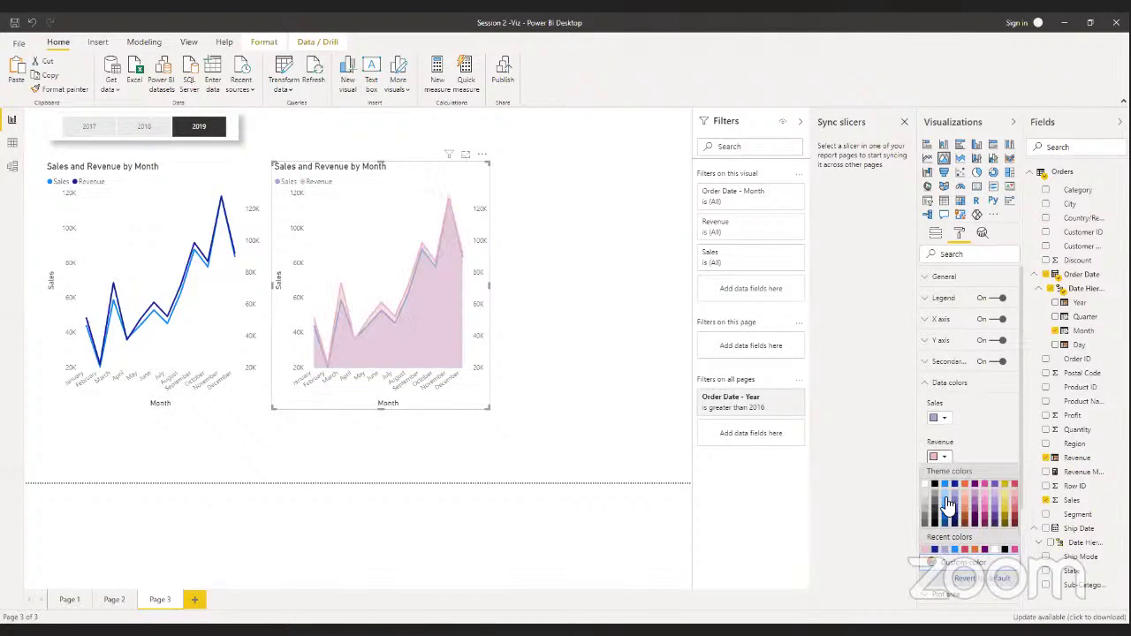
{"action": "left_click", "coordinate": [1014, 486]}
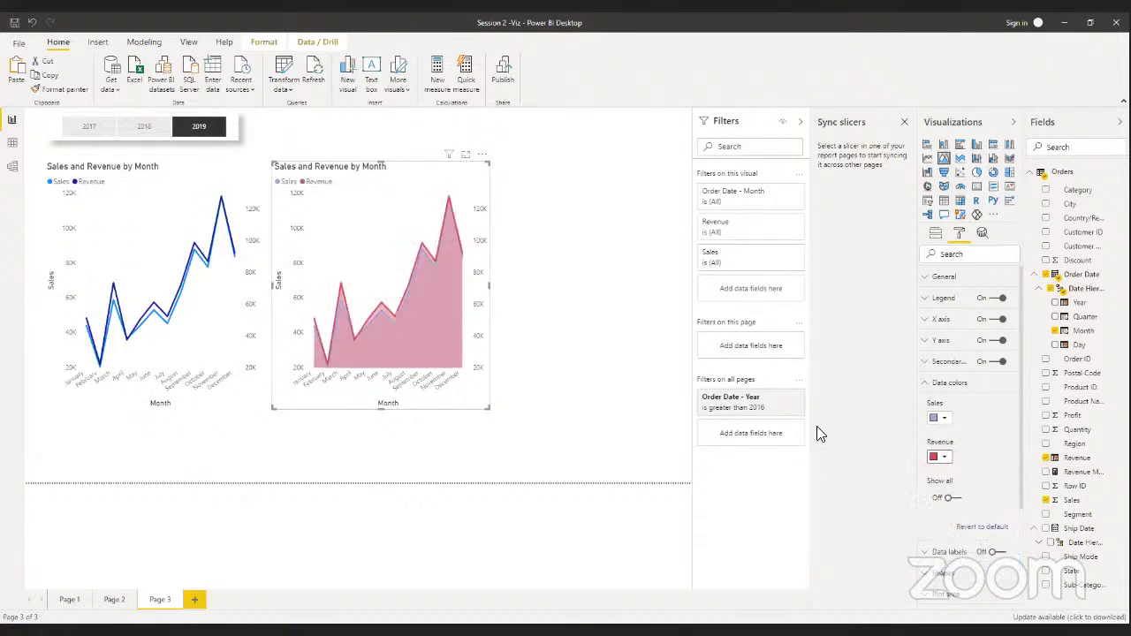
{"action": "left_click", "coordinate": [942, 423]}
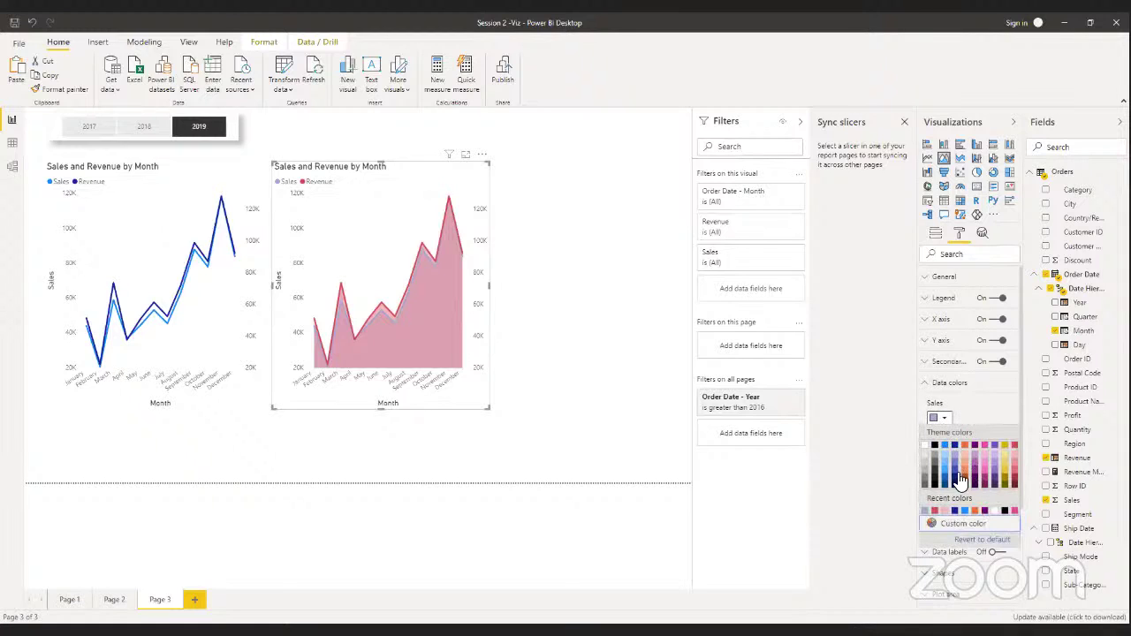
{"action": "left_click", "coordinate": [934, 445]}
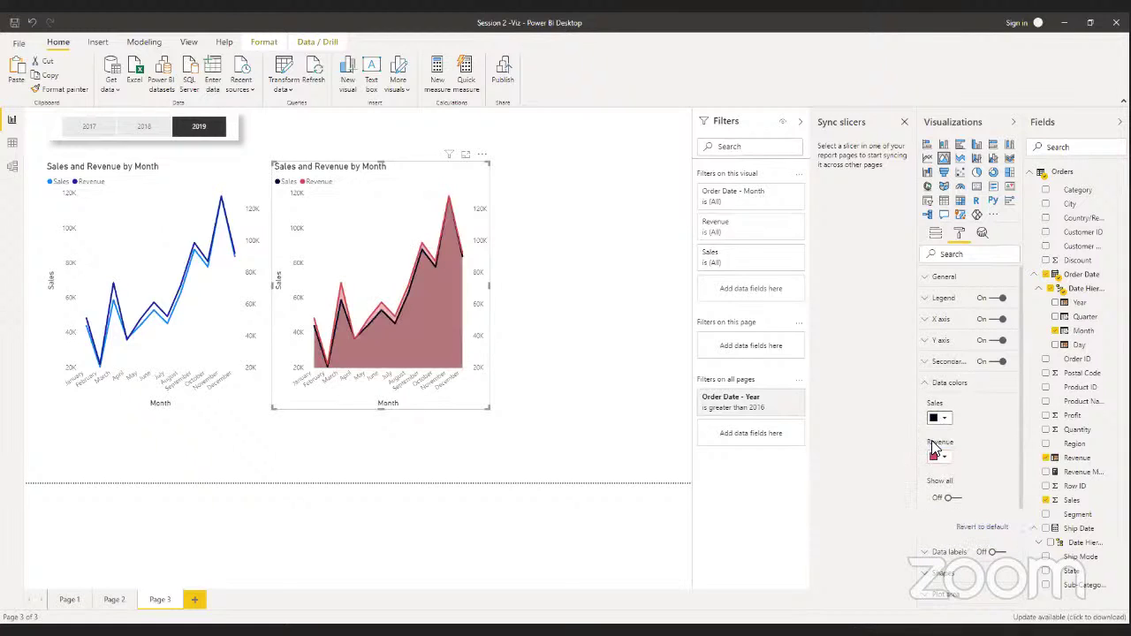
{"action": "left_click", "coordinate": [495, 275]}
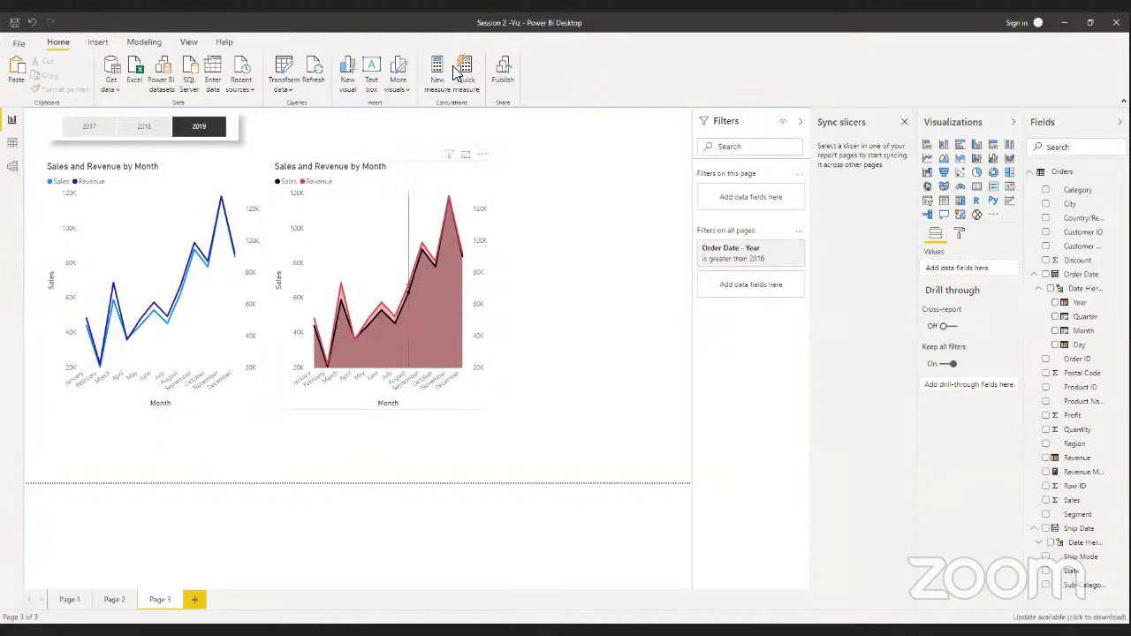
Duplicate the Sales and Revenue area chart, place the copy to its right, and convert it to a stacked area chart
{"action": "left_click", "coordinate": [345, 241]}
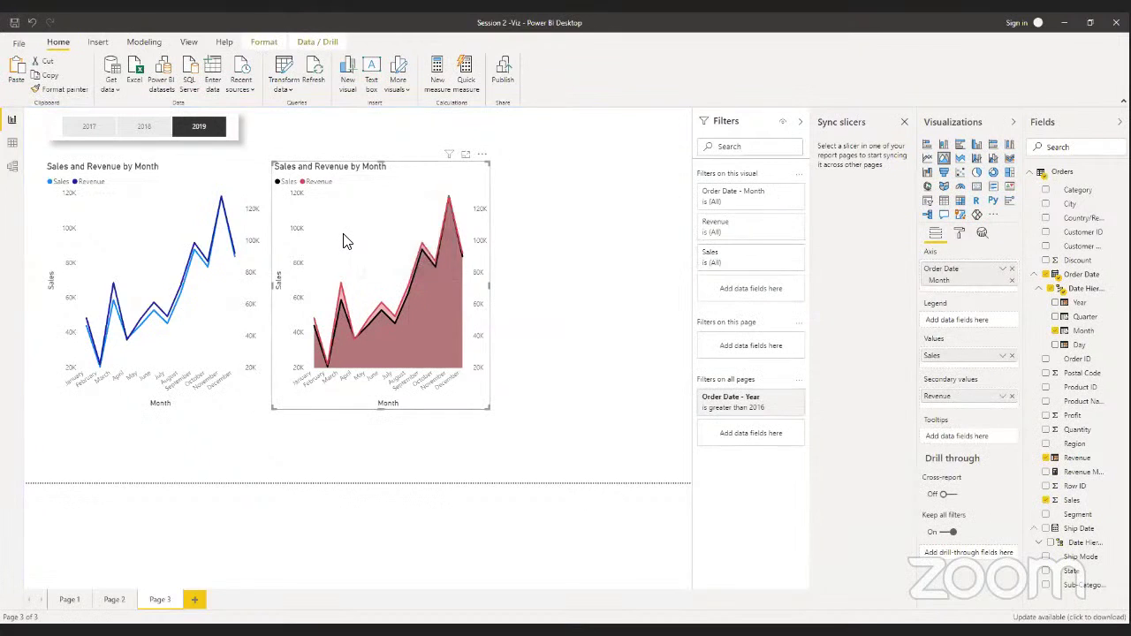
{"action": "key", "text": "ctrl+c"}
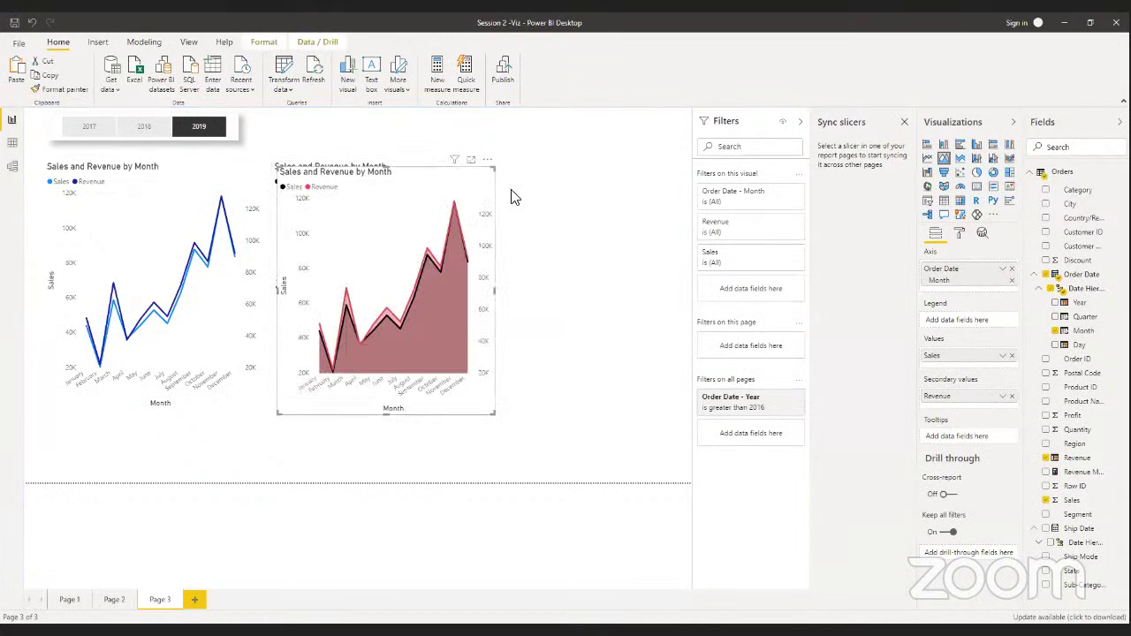
{"action": "key", "text": "ctrl+v"}
{"action": "left_click_drag", "start_coordinate": [570, 199], "coordinate": [575, 186]}
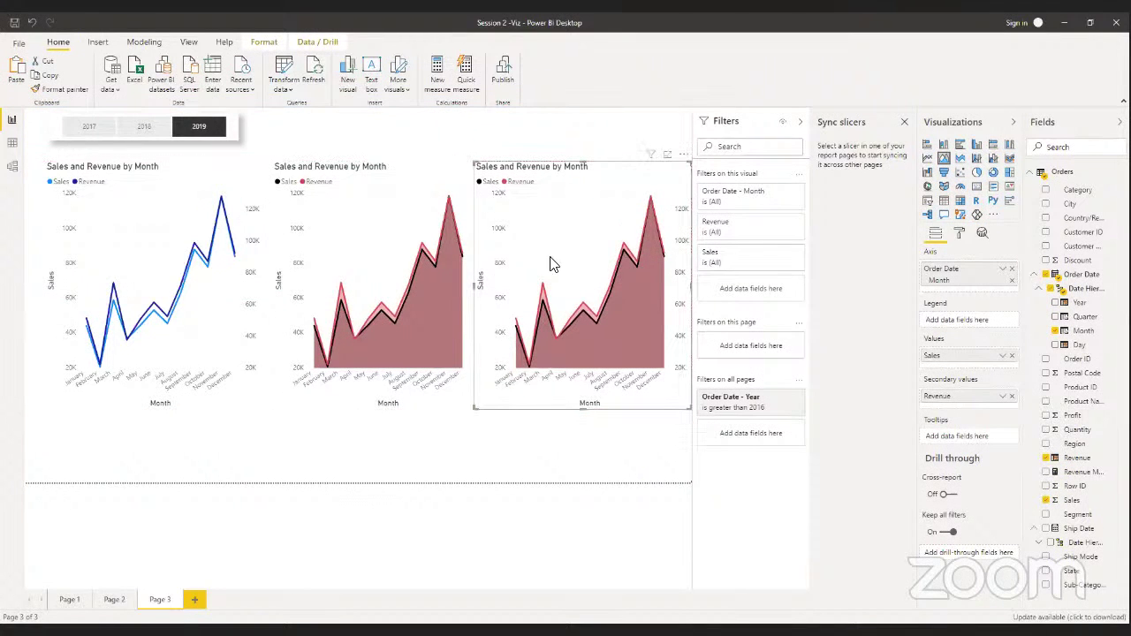
{"action": "mouse_move", "coordinate": [592, 210]}
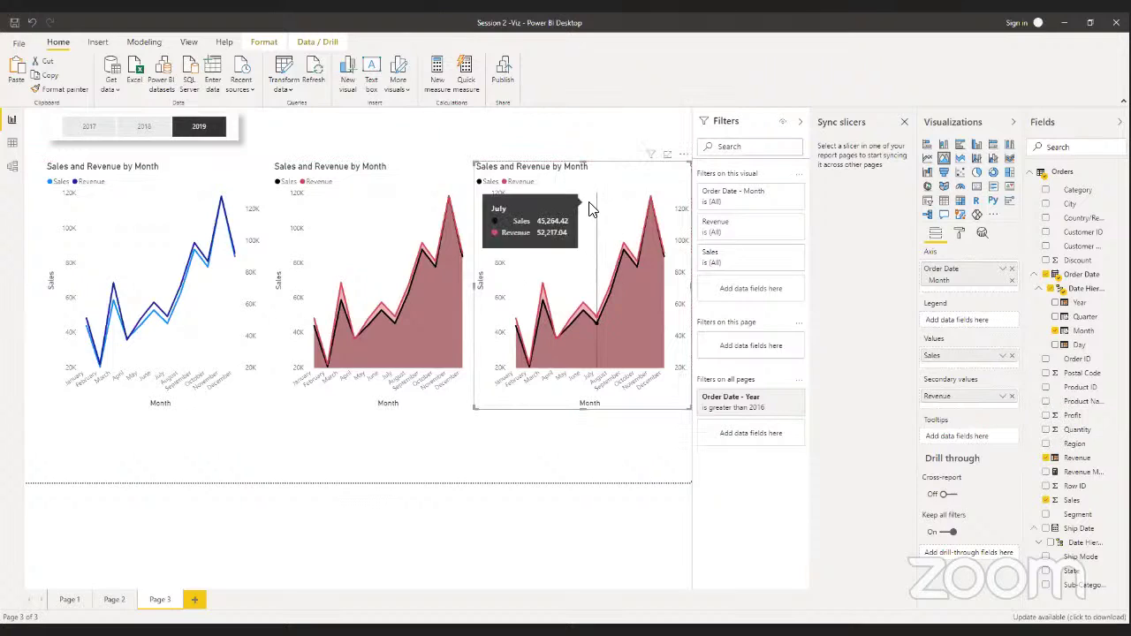
{"action": "left_click", "coordinate": [961, 159]}
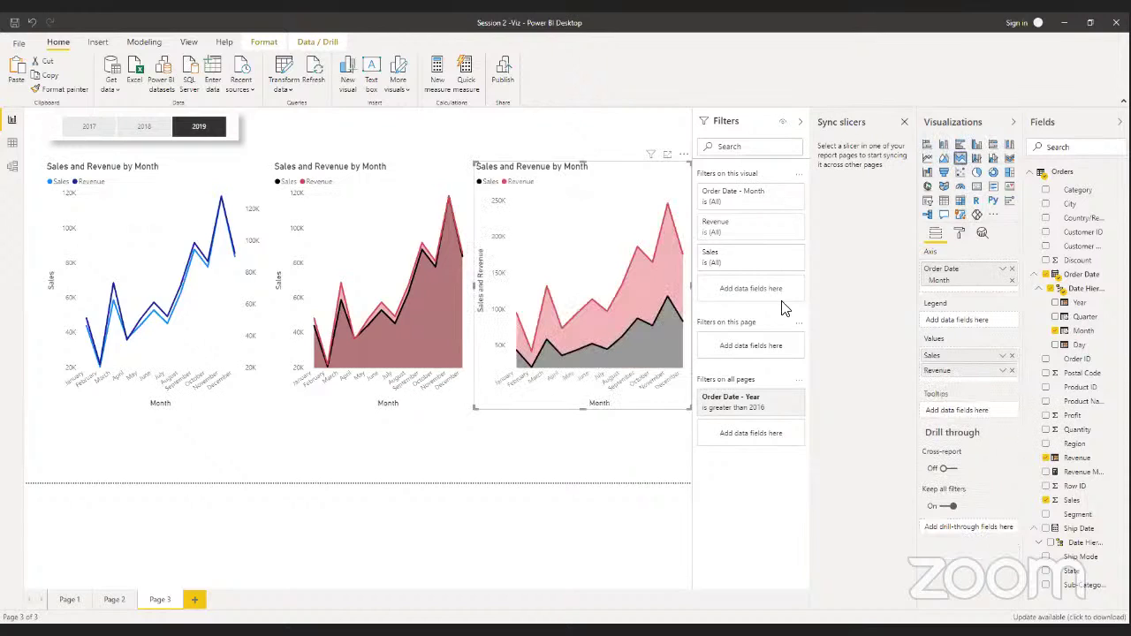
{"action": "mouse_move", "coordinate": [625, 313]}
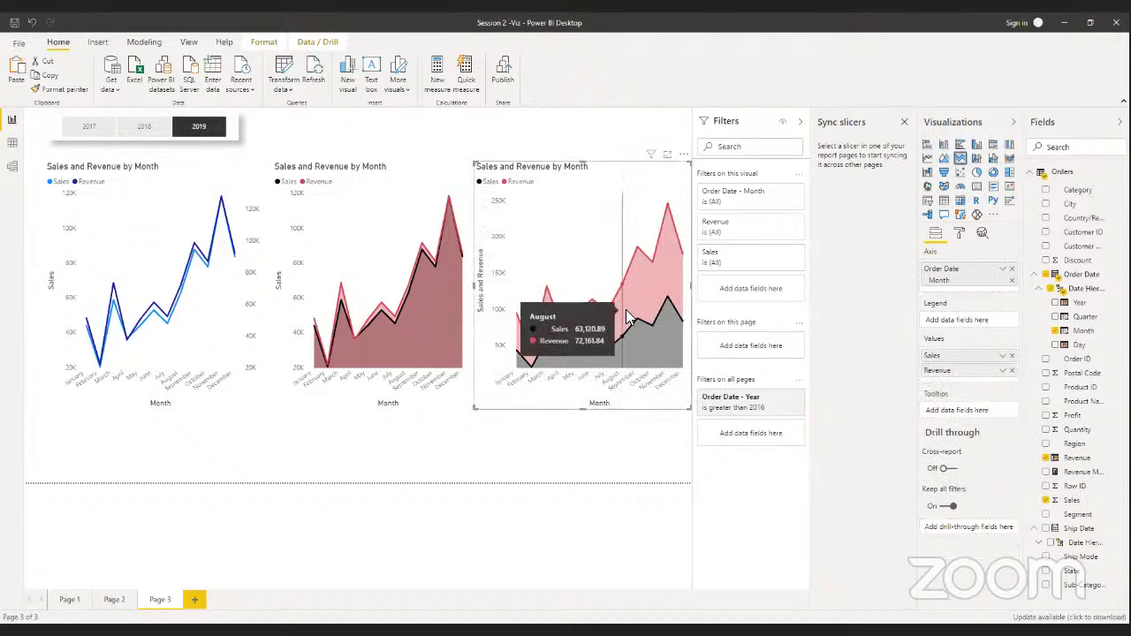
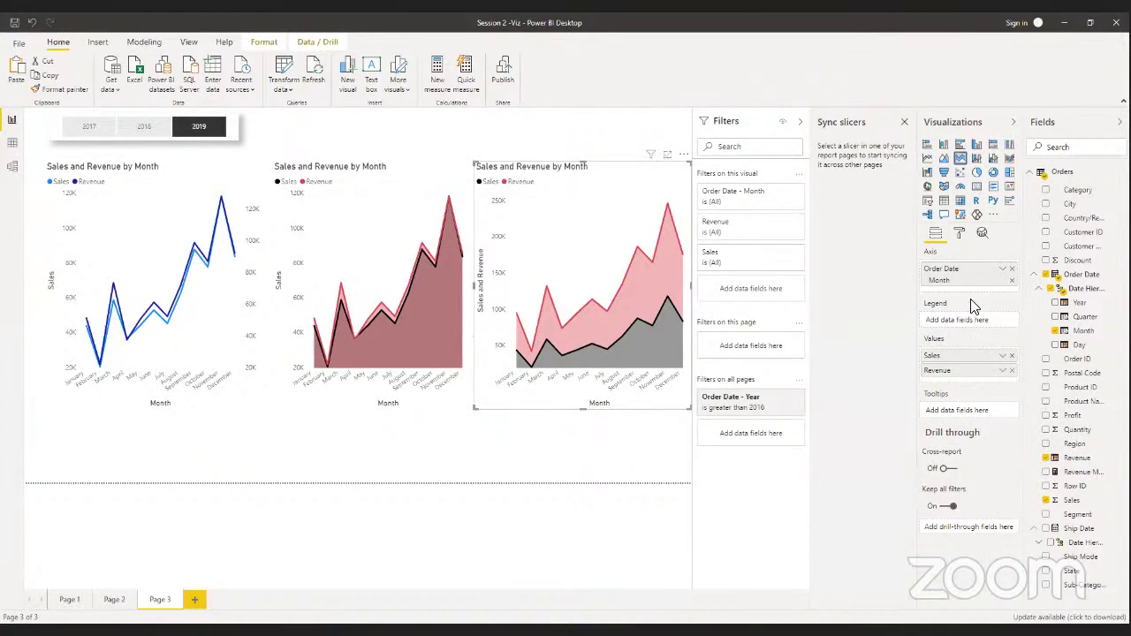
Duplicate Page 3 and rename the copy as Page 4
{"action": "right_click", "coordinate": [159, 600]}
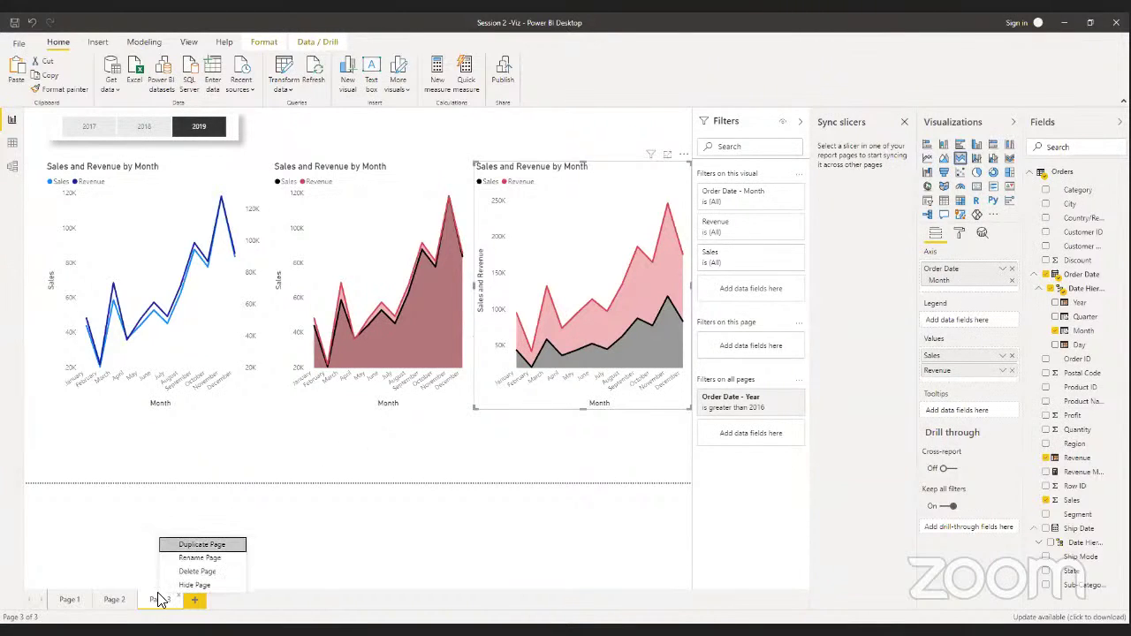
{"action": "left_click", "coordinate": [197, 545]}
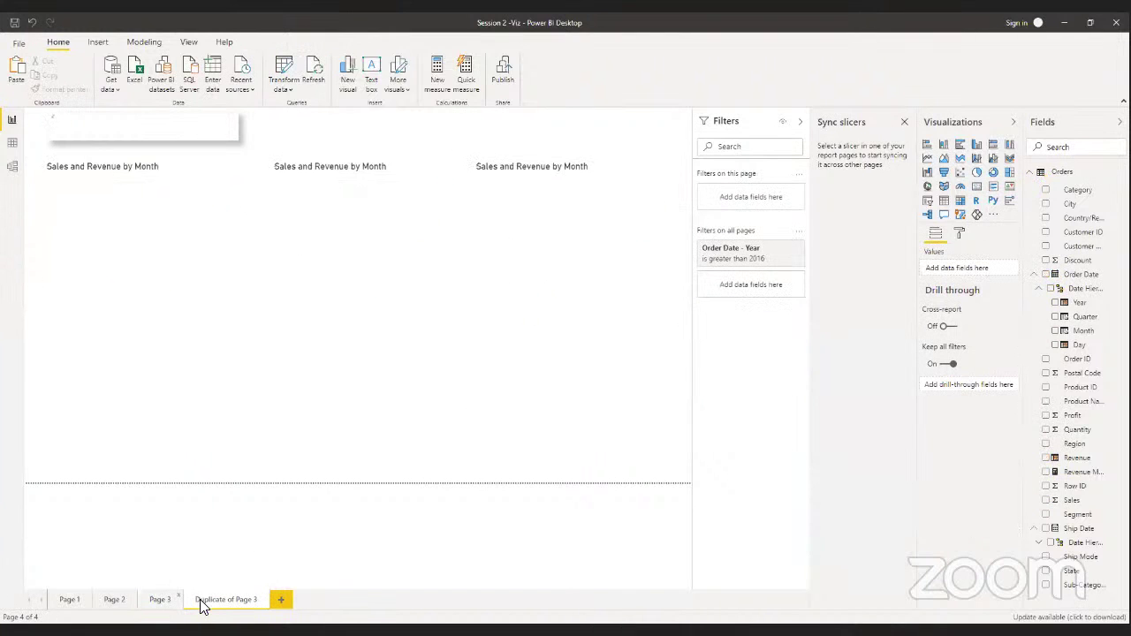
{"action": "right_click", "coordinate": [201, 603]}
{"action": "left_click", "coordinate": [195, 610]}
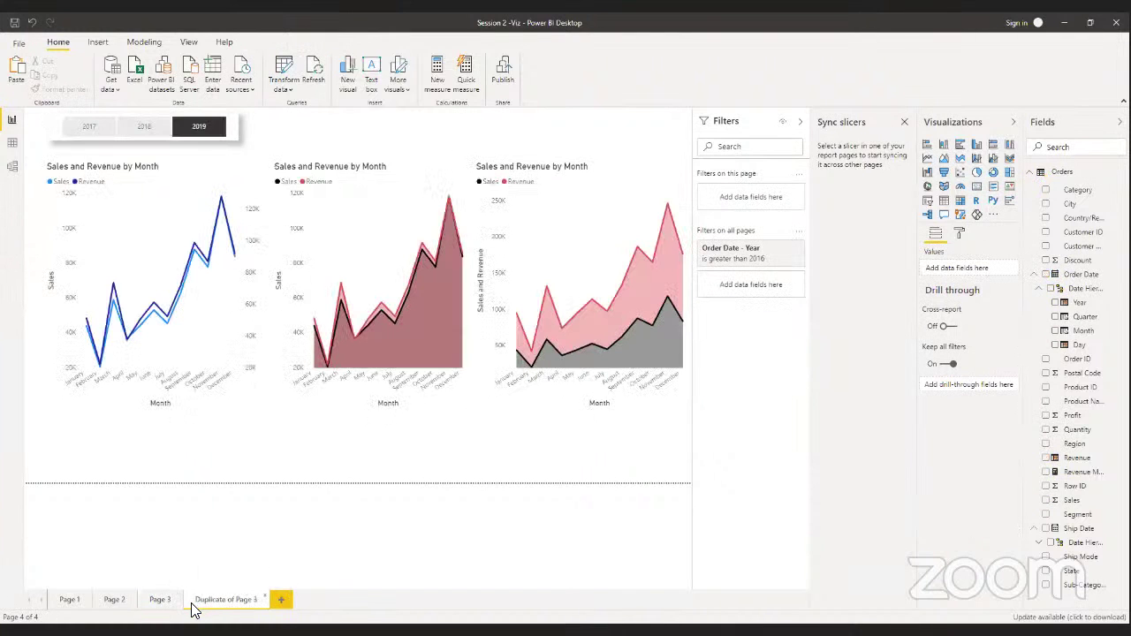
{"action": "double_click", "coordinate": [210, 600]}
{"action": "type", "text": "Page 4"}
Delete all three Sales and Revenue charts from Page 4, keeping only the year slicer
{"action": "left_click", "coordinate": [152, 252]}
{"action": "right_click", "coordinate": [155, 248]}
{"action": "key", "text": "Delete"}
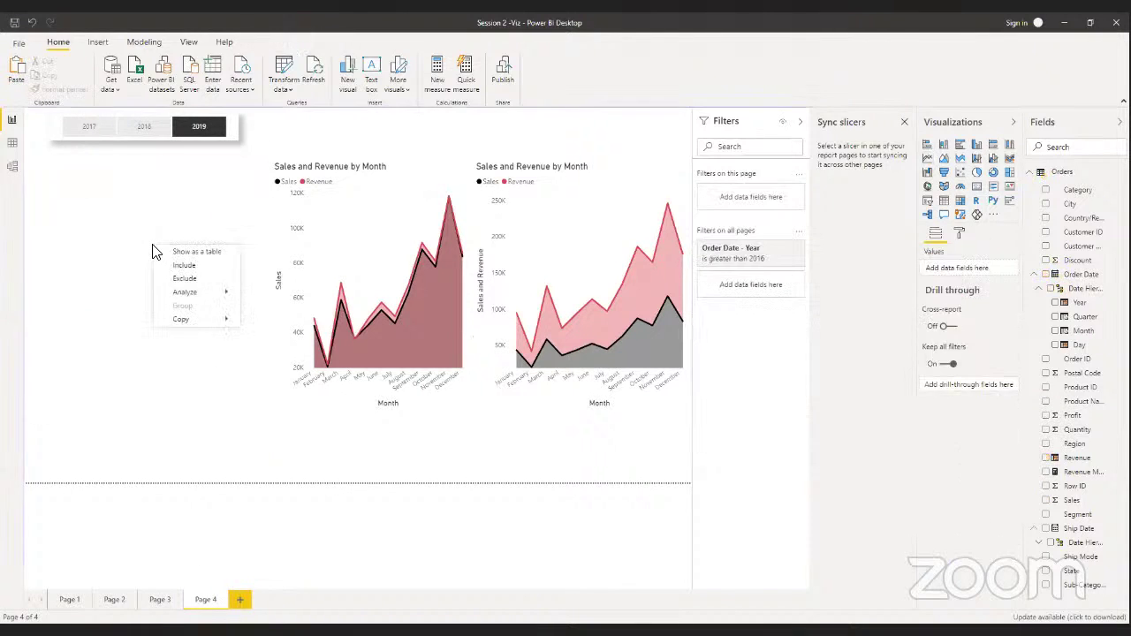
{"action": "left_click", "coordinate": [380, 250]}
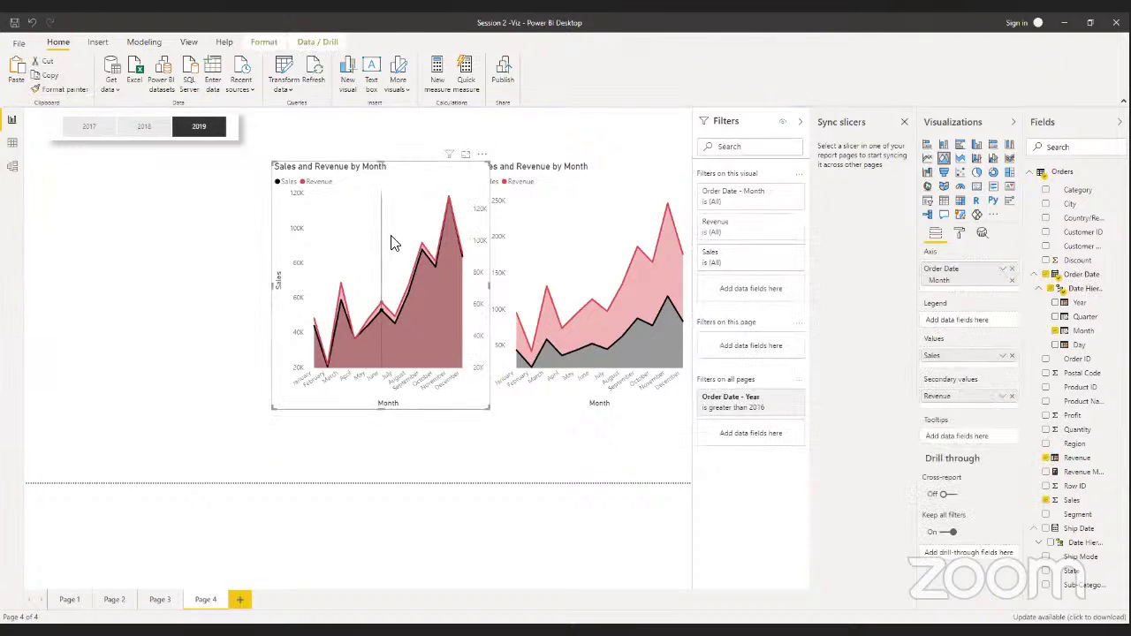
{"action": "left_click", "coordinate": [483, 159]}
{"action": "left_click", "coordinate": [492, 200]}
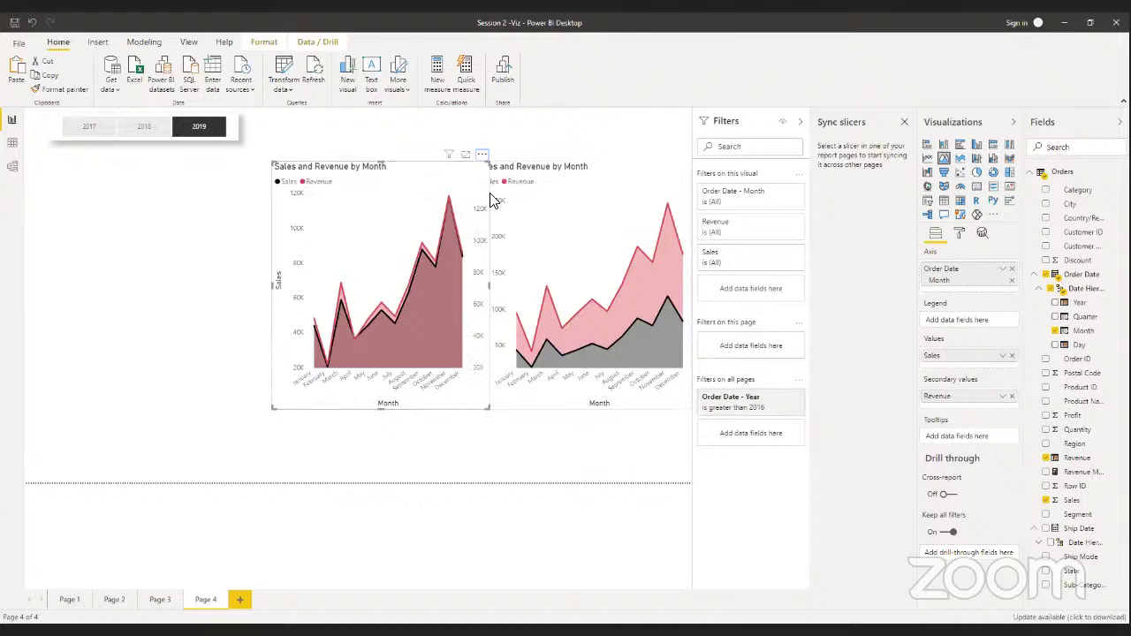
{"action": "left_click", "coordinate": [557, 221]}
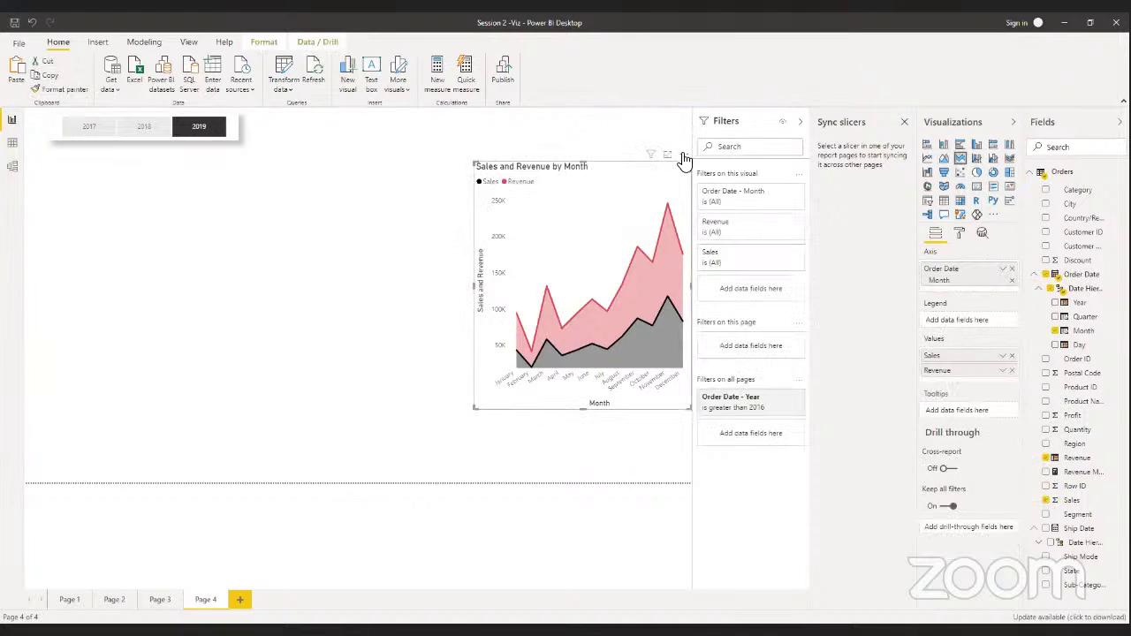
{"action": "left_click", "coordinate": [685, 157]}
{"action": "left_click", "coordinate": [692, 203]}
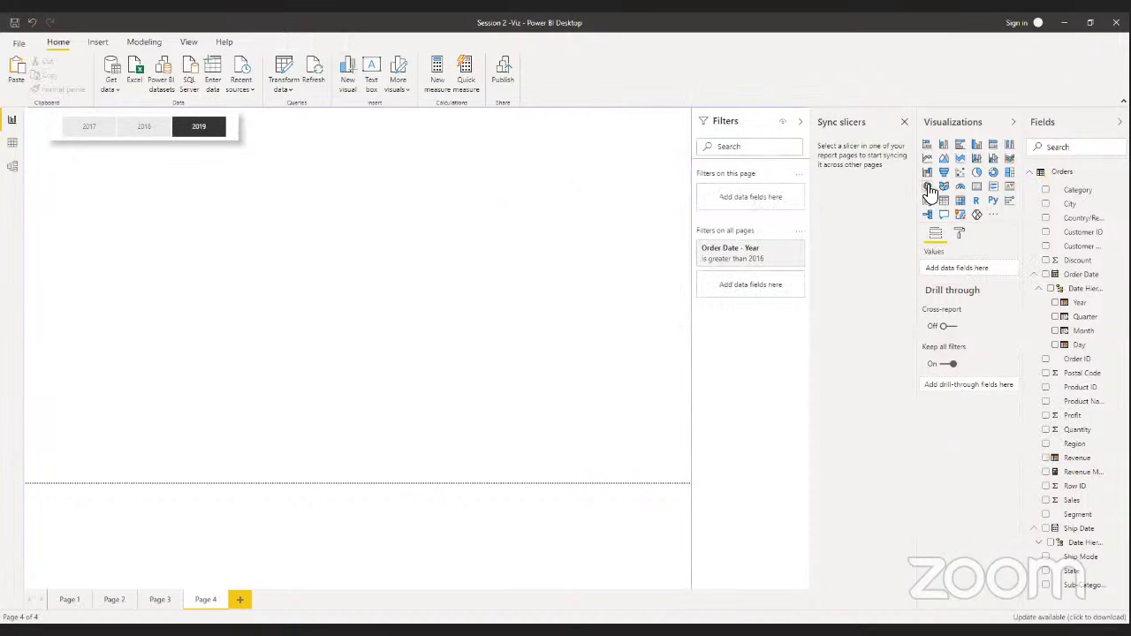
Add a line and stacked column chart below the year slicer and make it taller
{"action": "left_click", "coordinate": [977, 159]}
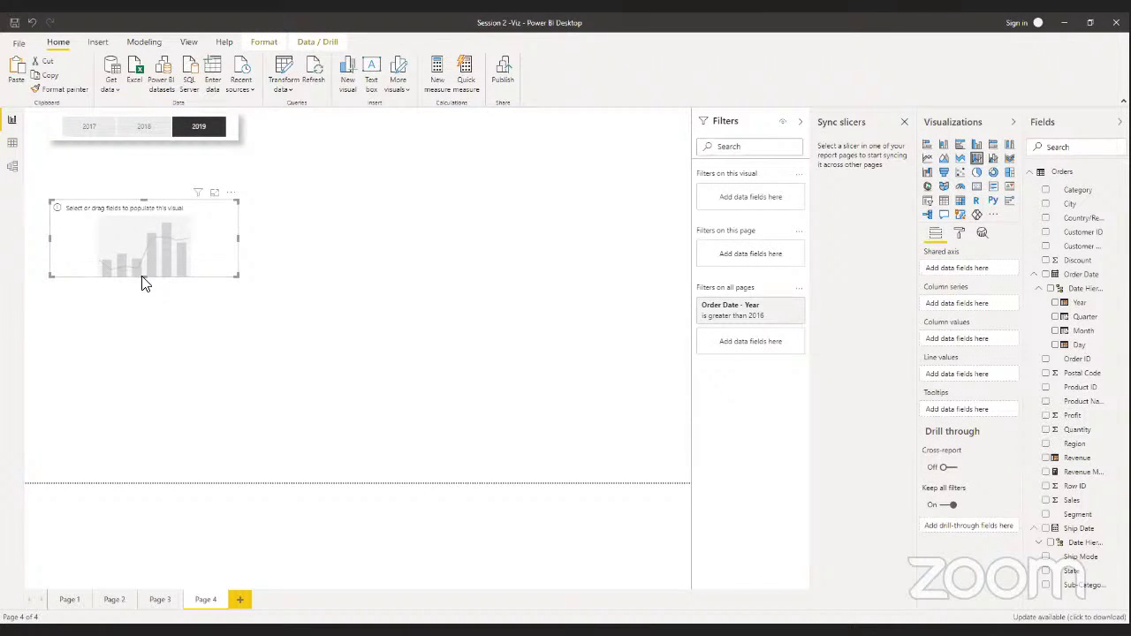
{"action": "left_click_drag", "start_coordinate": [143, 281], "coordinate": [144, 388]}
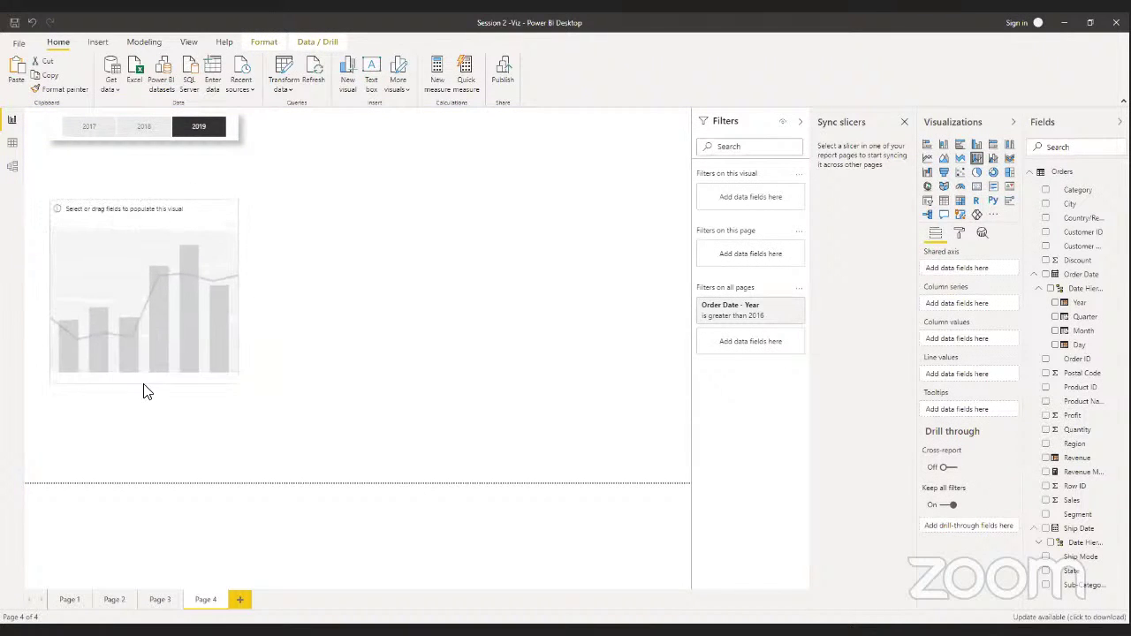
{"action": "left_click", "coordinate": [231, 128]}
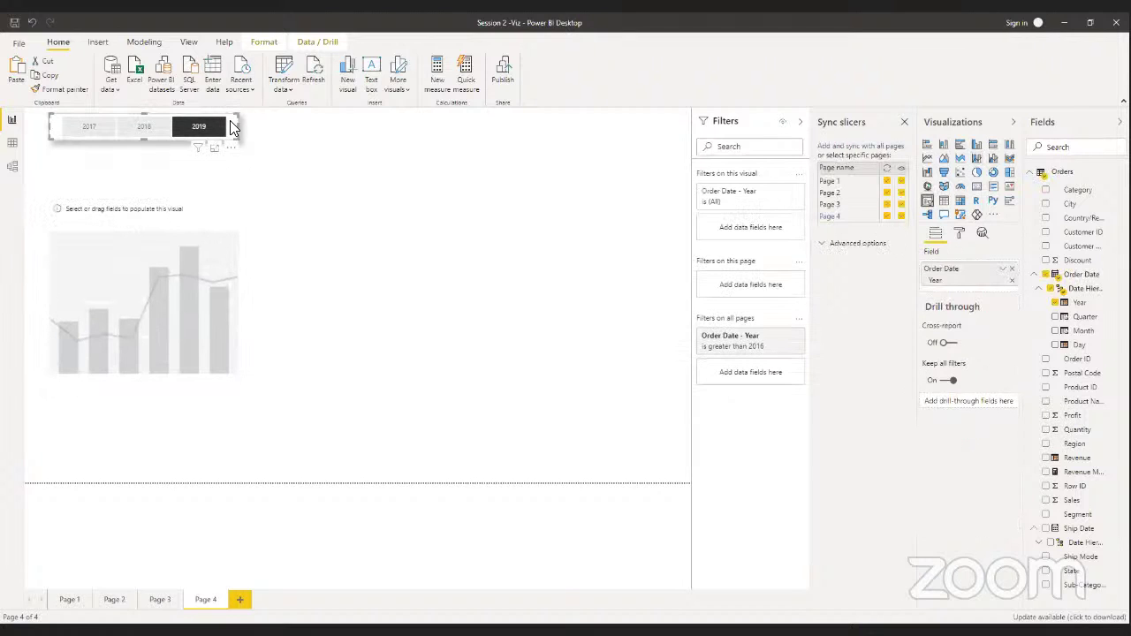
{"action": "left_click", "coordinate": [135, 209]}
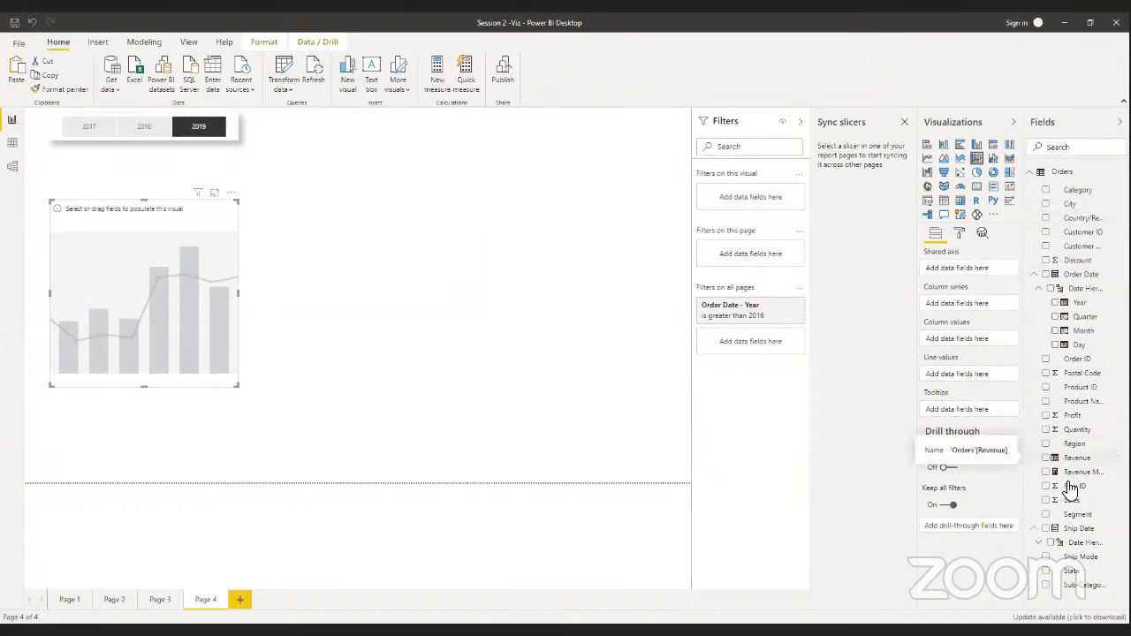
Search the fields for "reg", set Region as the combo chart's shared axis, and clear the search
{"action": "left_click", "coordinate": [1050, 145]}
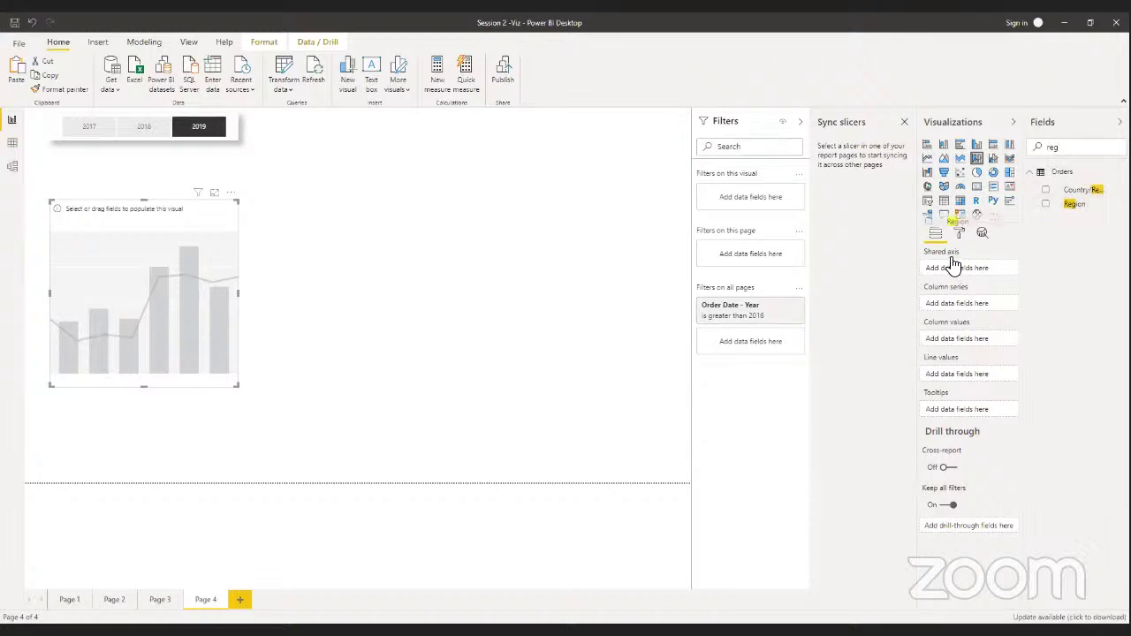
{"action": "left_click_drag", "start_coordinate": [952, 263], "coordinate": [954, 259]}
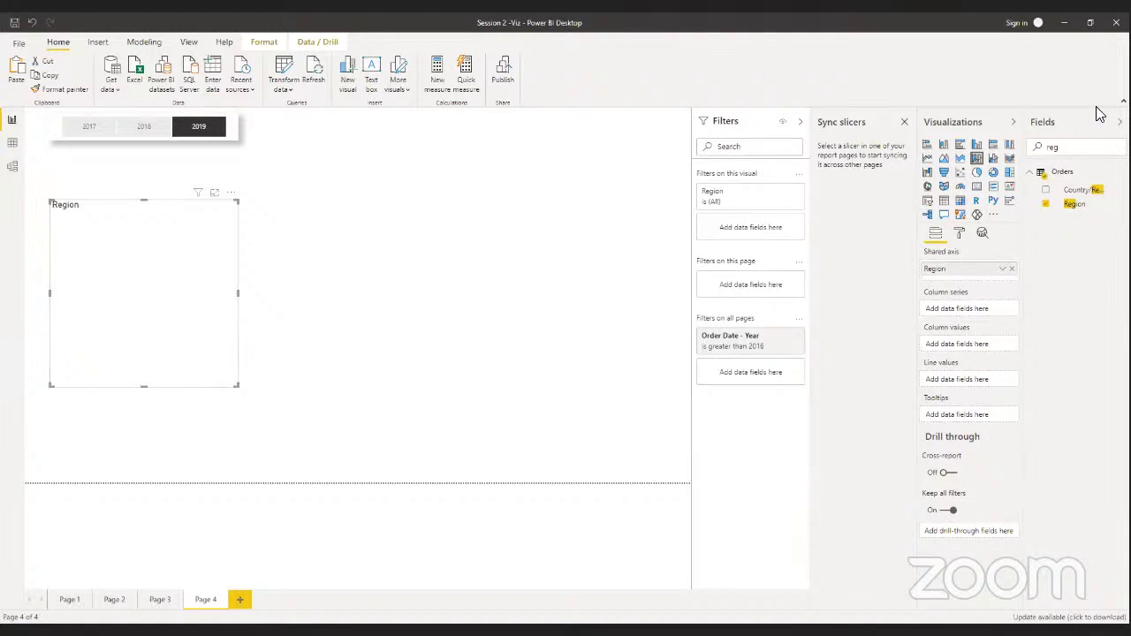
{"action": "left_click", "coordinate": [1069, 149]}
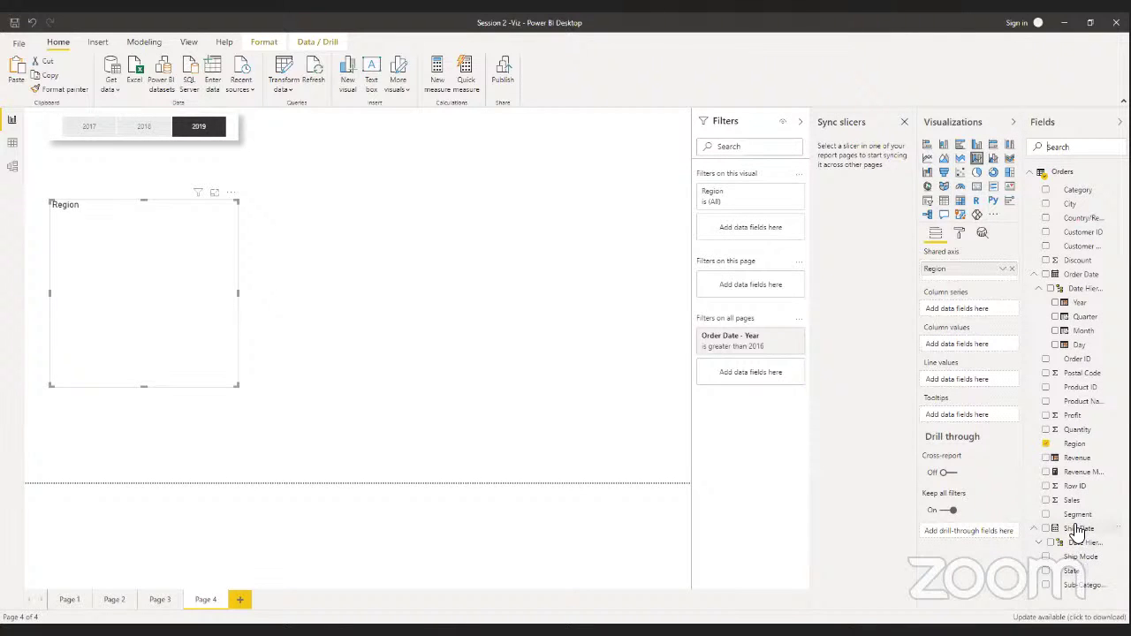
Add Sales as the combo chart's column values and Profit as its line values
{"action": "left_click_drag", "start_coordinate": [1073, 501], "coordinate": [976, 381]}
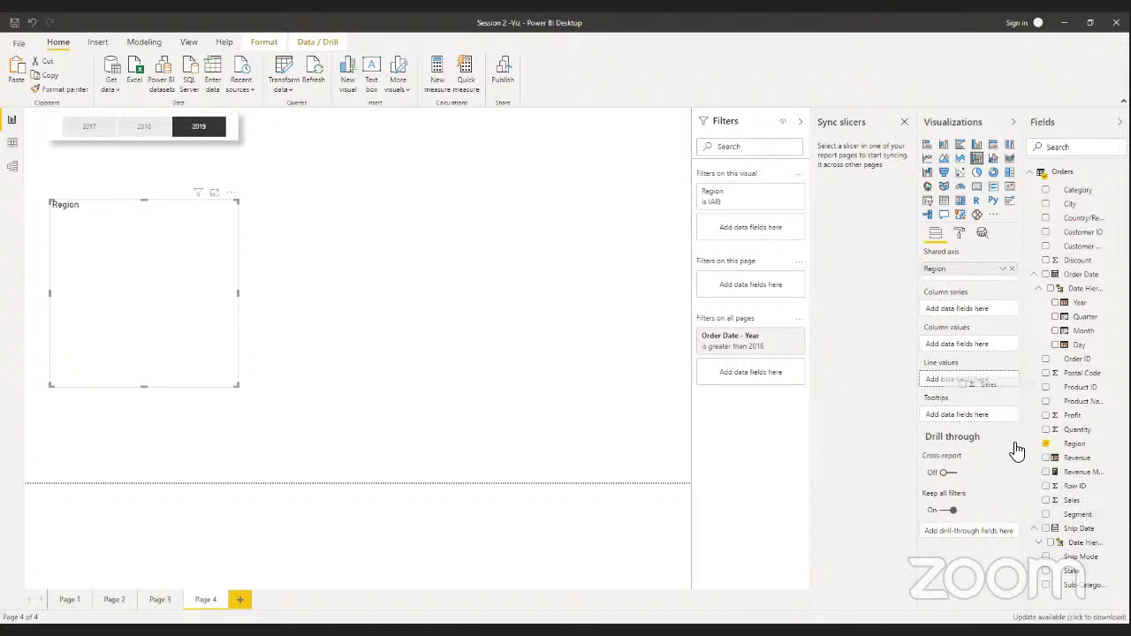
{"action": "left_click_drag", "start_coordinate": [1017, 451], "coordinate": [959, 348]}
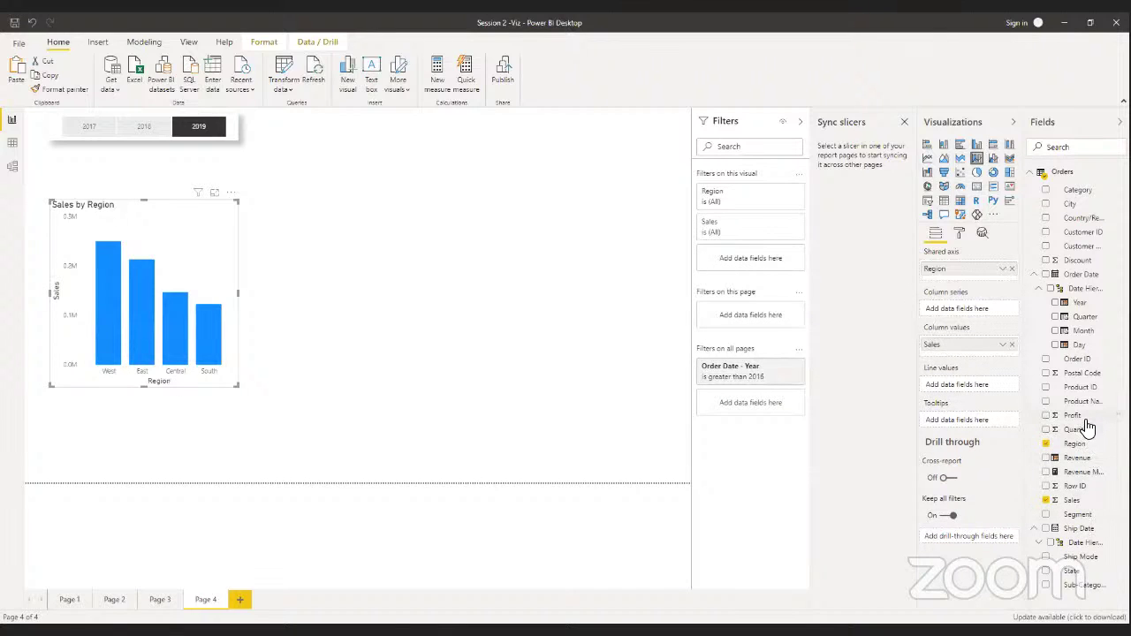
{"action": "left_click_drag", "start_coordinate": [1087, 428], "coordinate": [963, 399]}
{"action": "left_click_drag", "start_coordinate": [989, 415], "coordinate": [977, 388]}
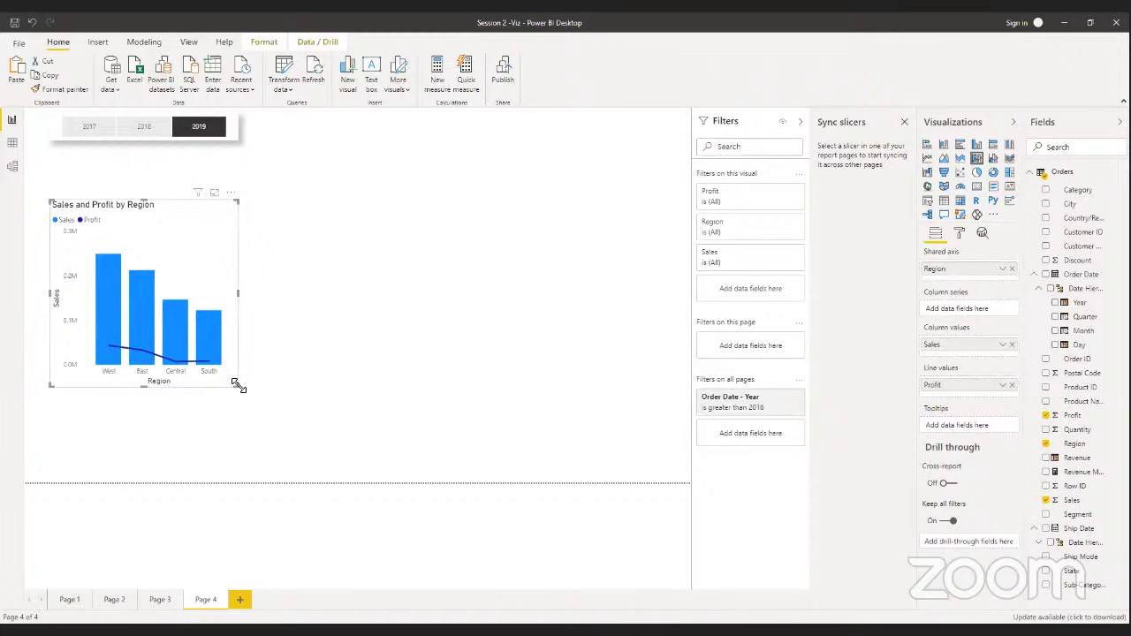
Enlarge the combo chart and place a copy beside it, formatted as a line and clustered column chart
{"action": "left_click_drag", "start_coordinate": [239, 387], "coordinate": [276, 418]}
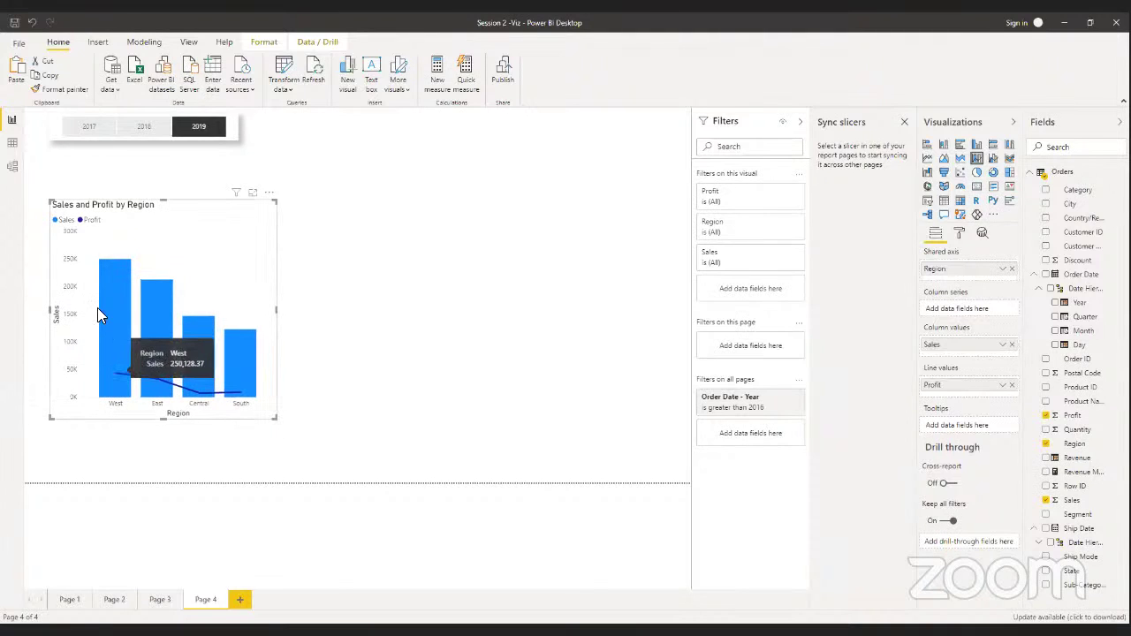
{"action": "mouse_move", "coordinate": [115, 358]}
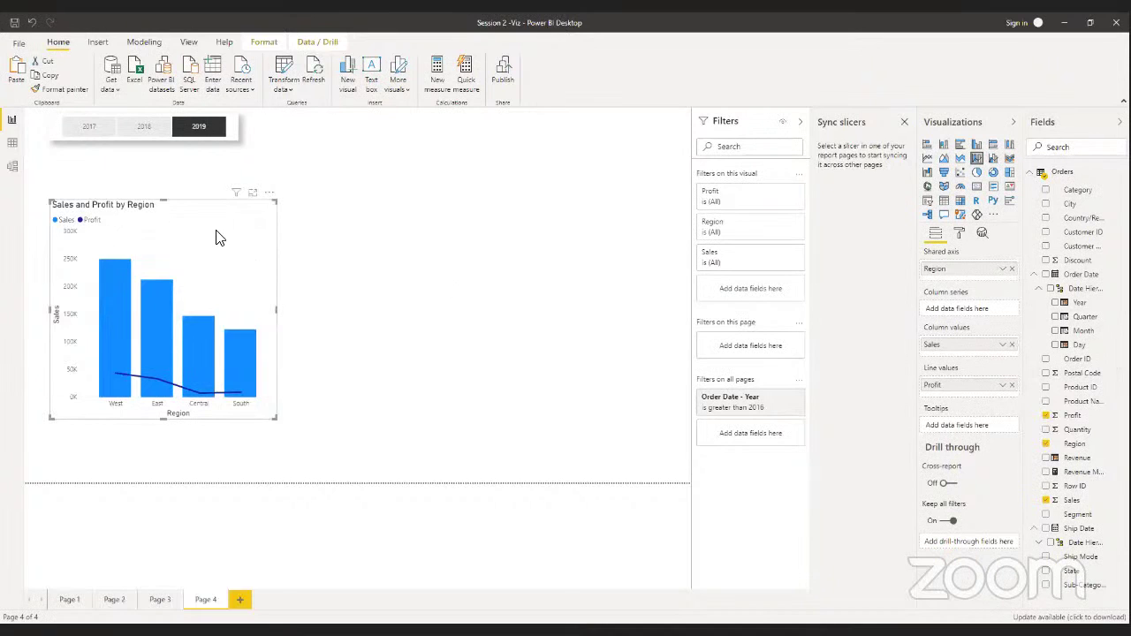
{"action": "key", "text": "ctrl+v"}
{"action": "left_click_drag", "start_coordinate": [204, 228], "coordinate": [425, 232]}
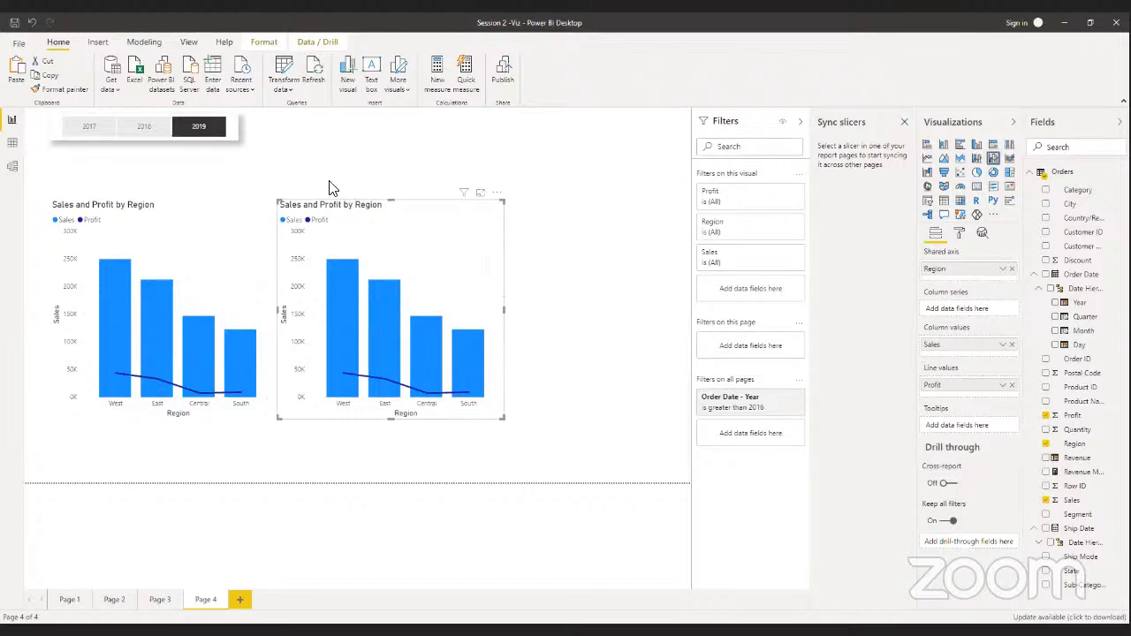
{"action": "left_click", "coordinate": [976, 160]}
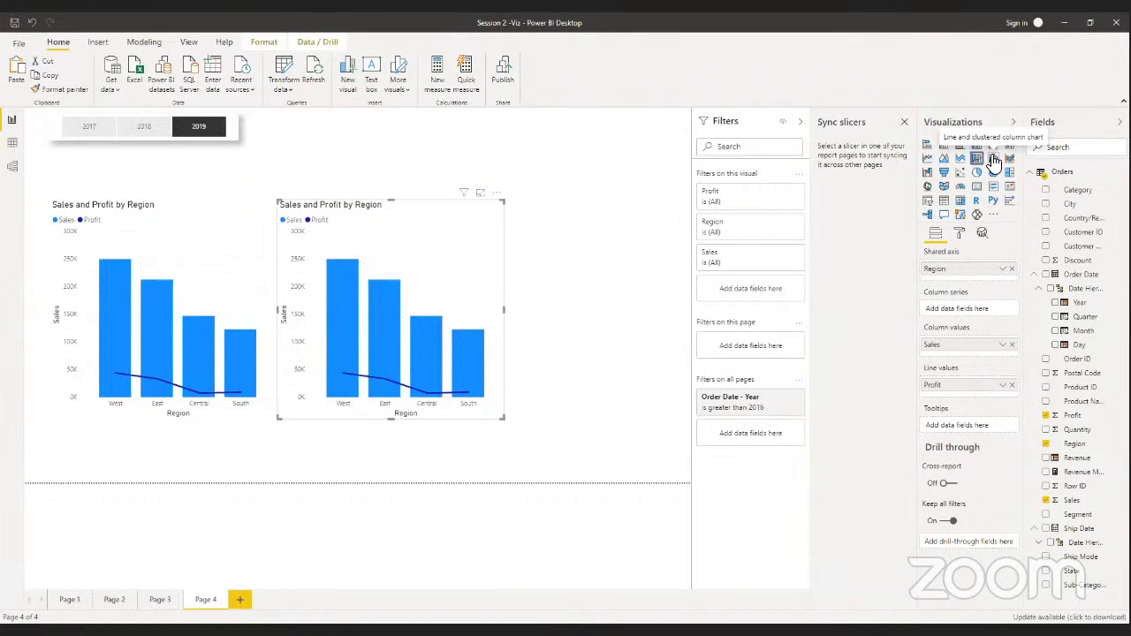
{"action": "left_click", "coordinate": [993, 159]}
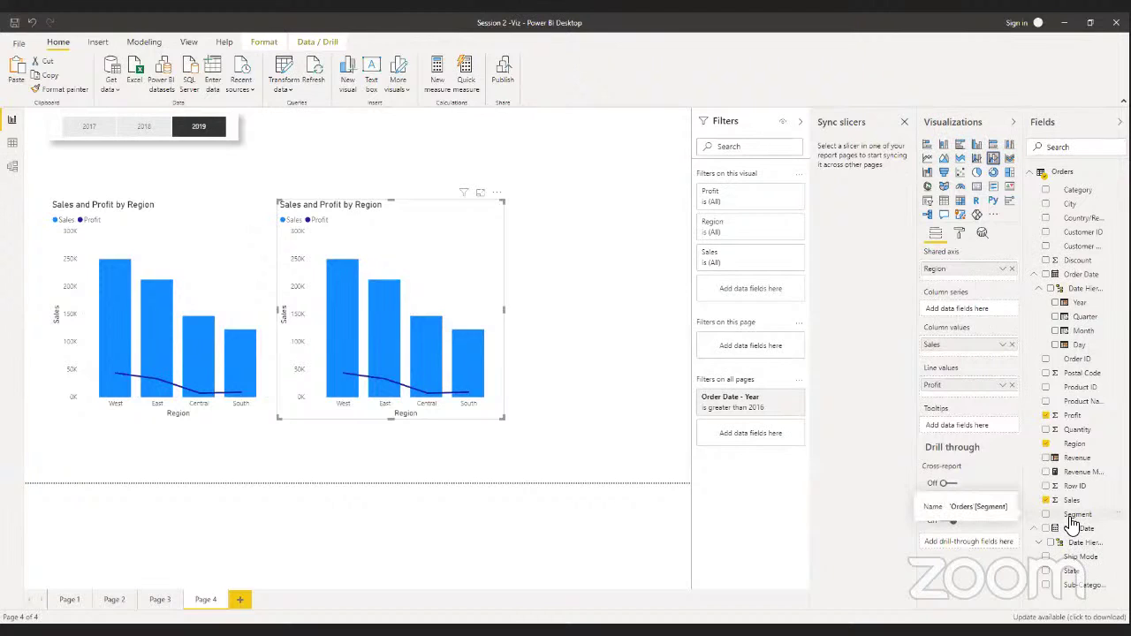
Set Segment as the column series in both the clustered and the stacked combo chart
{"action": "left_click_drag", "start_coordinate": [1071, 519], "coordinate": [955, 317]}
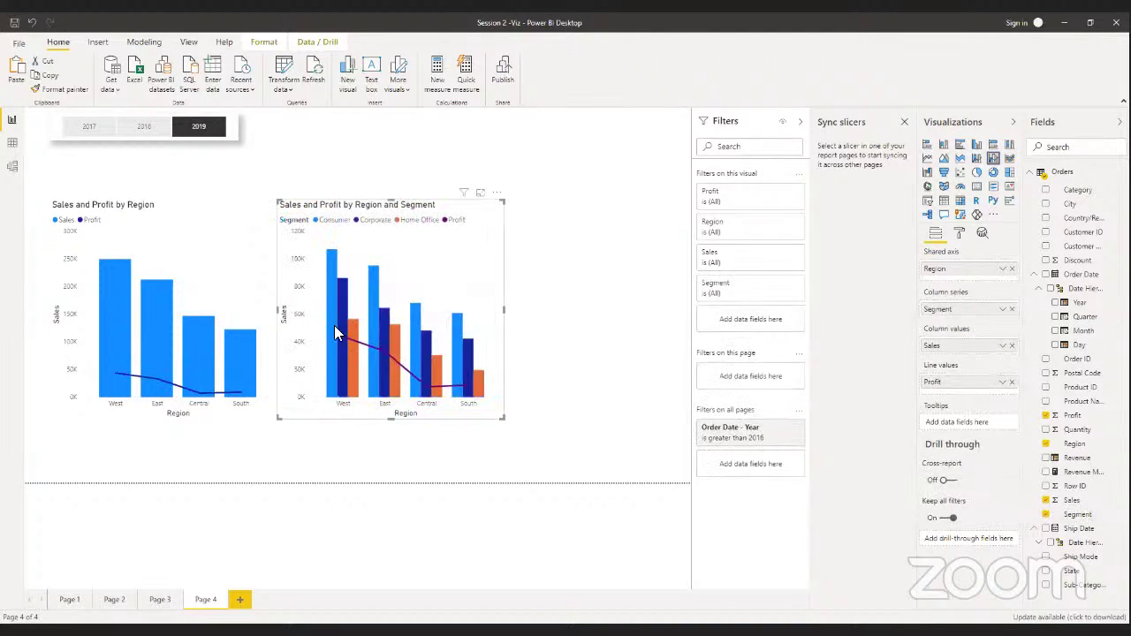
{"action": "left_click", "coordinate": [256, 301]}
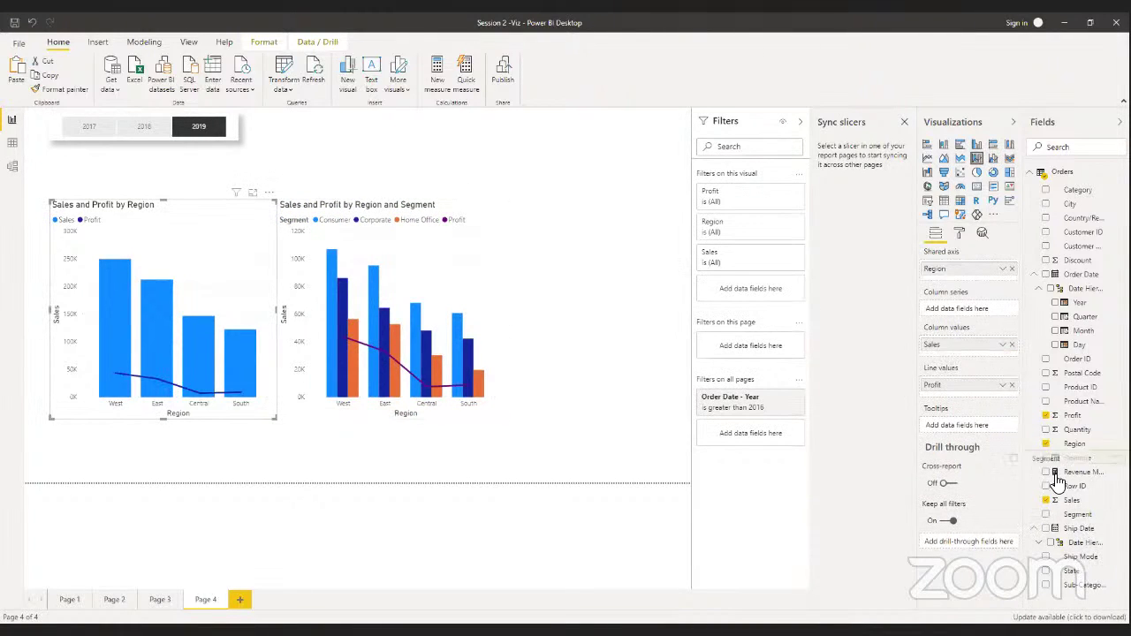
{"action": "left_click_drag", "start_coordinate": [1071, 513], "coordinate": [961, 310]}
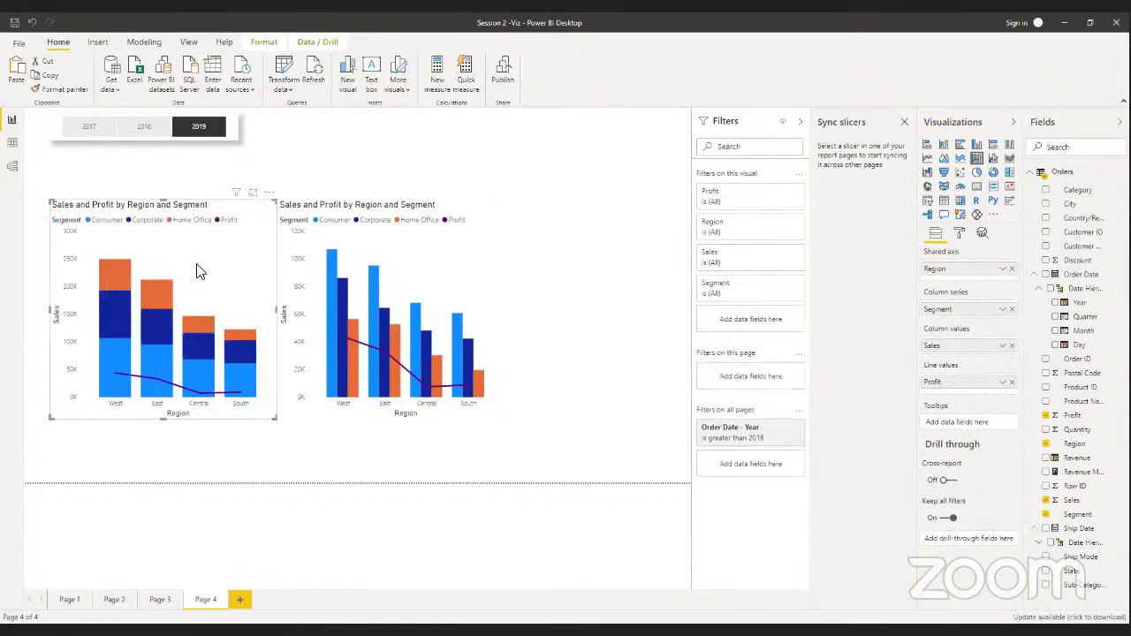
Duplicate the clustered combo chart, place the copy at the page's right edge, and narrow the original so they do not overlap
{"action": "left_click", "coordinate": [424, 244]}
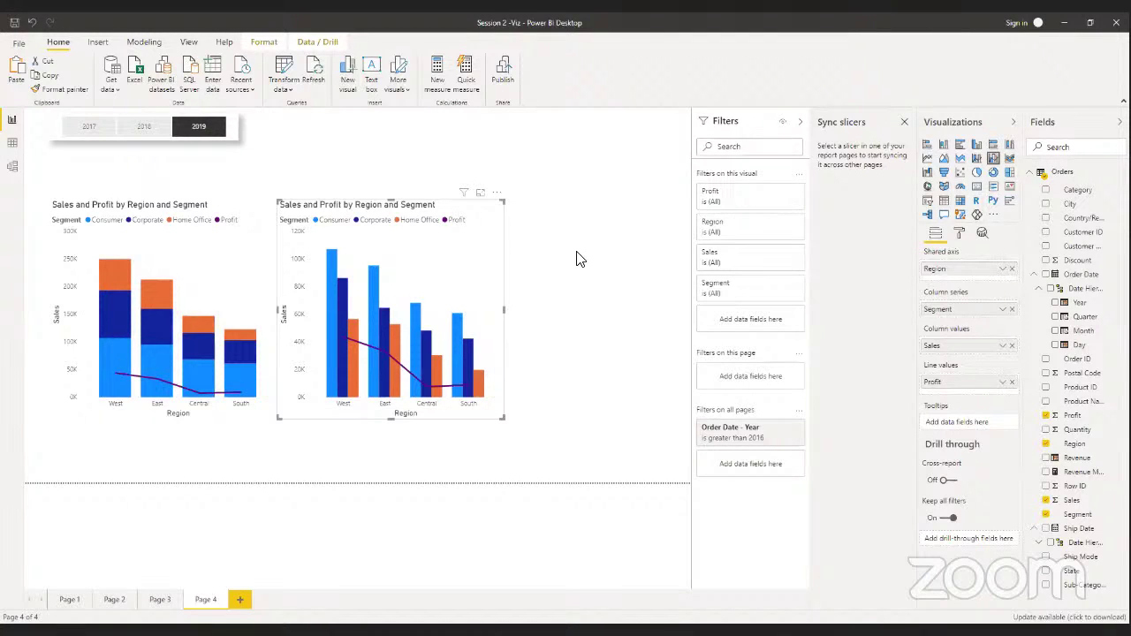
{"action": "left_click", "coordinate": [619, 275]}
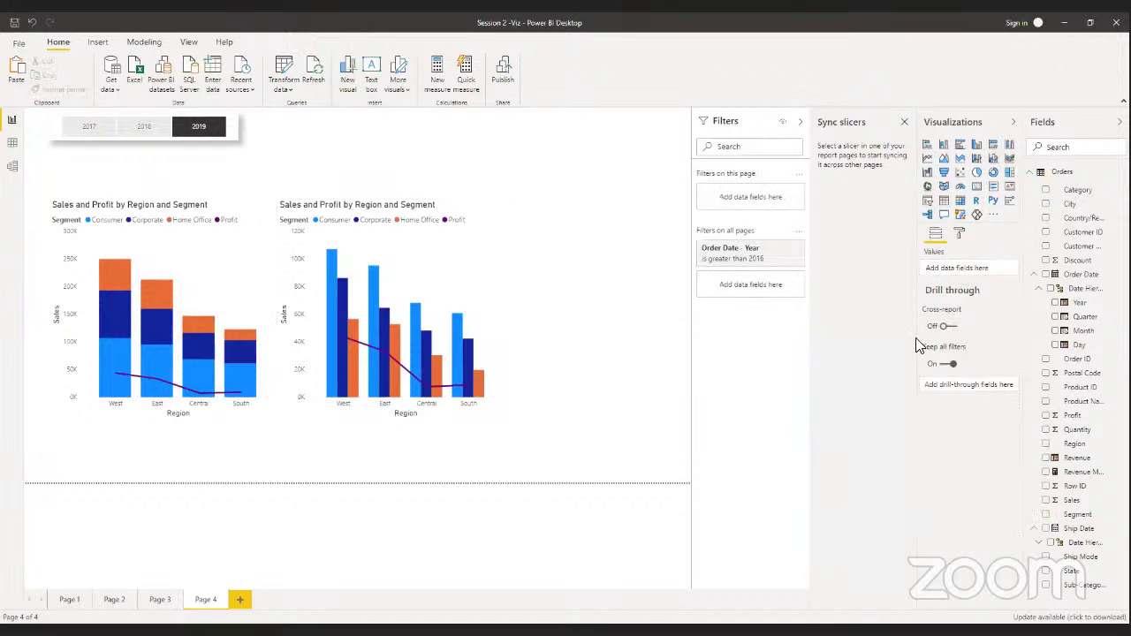
{"action": "left_click", "coordinate": [432, 300]}
{"action": "key", "text": "ctrl+v"}
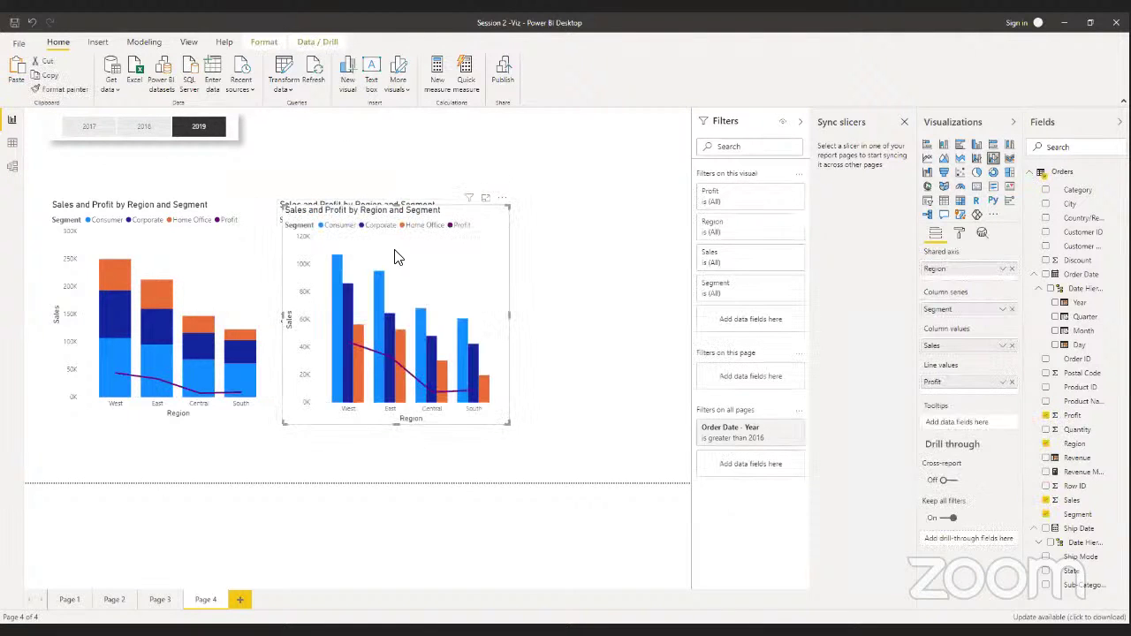
{"action": "left_click_drag", "start_coordinate": [394, 249], "coordinate": [616, 247]}
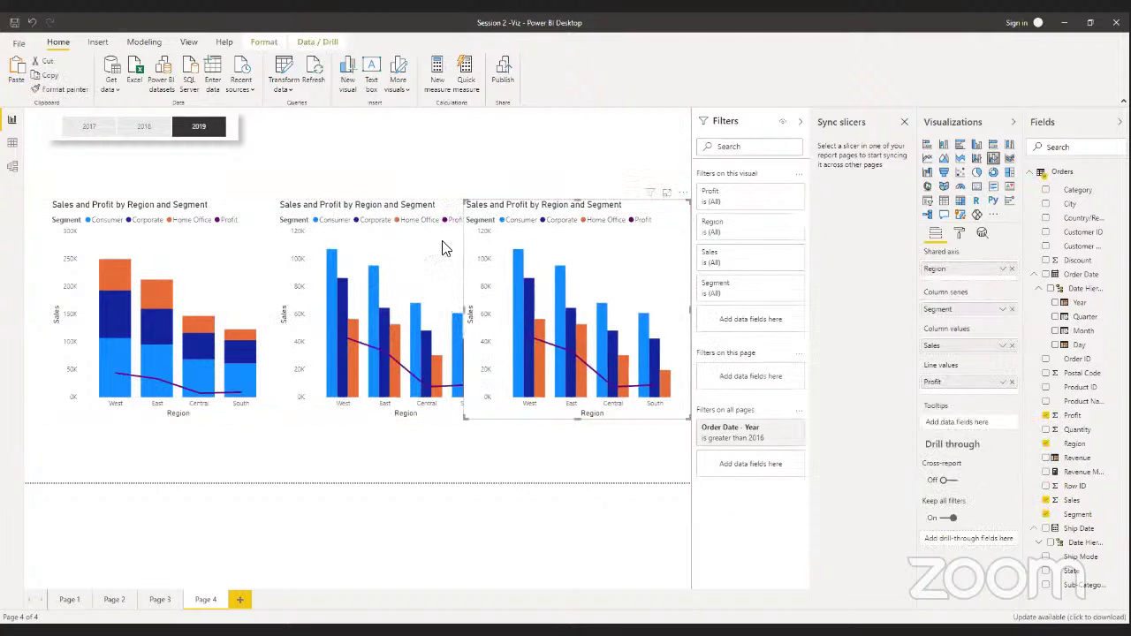
{"action": "left_click", "coordinate": [444, 246]}
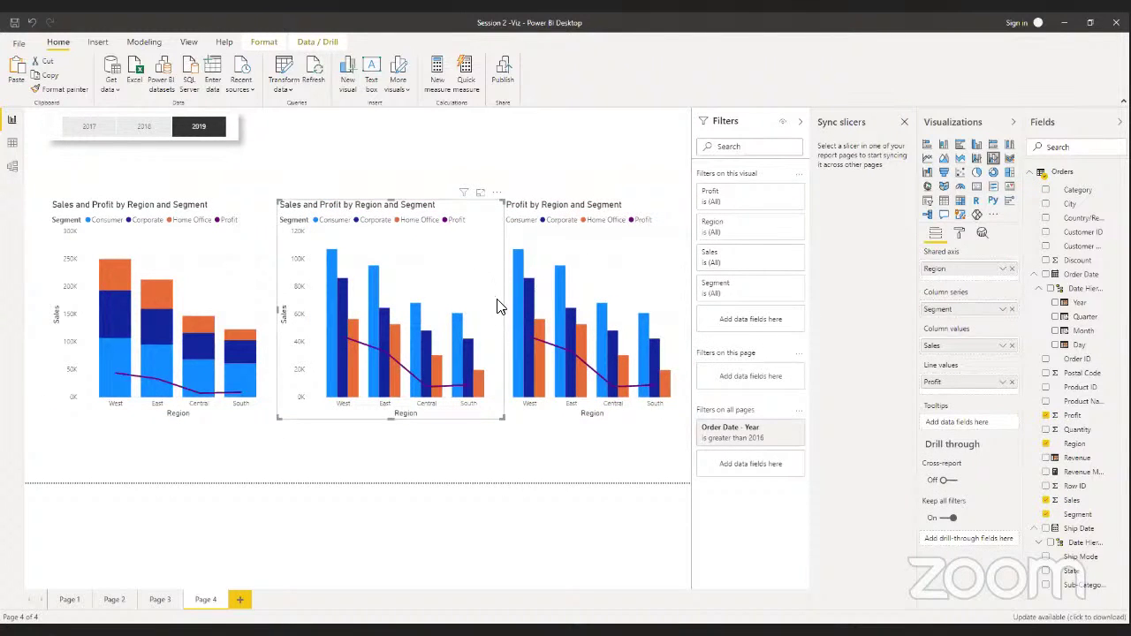
{"action": "left_click_drag", "start_coordinate": [503, 311], "coordinate": [456, 319]}
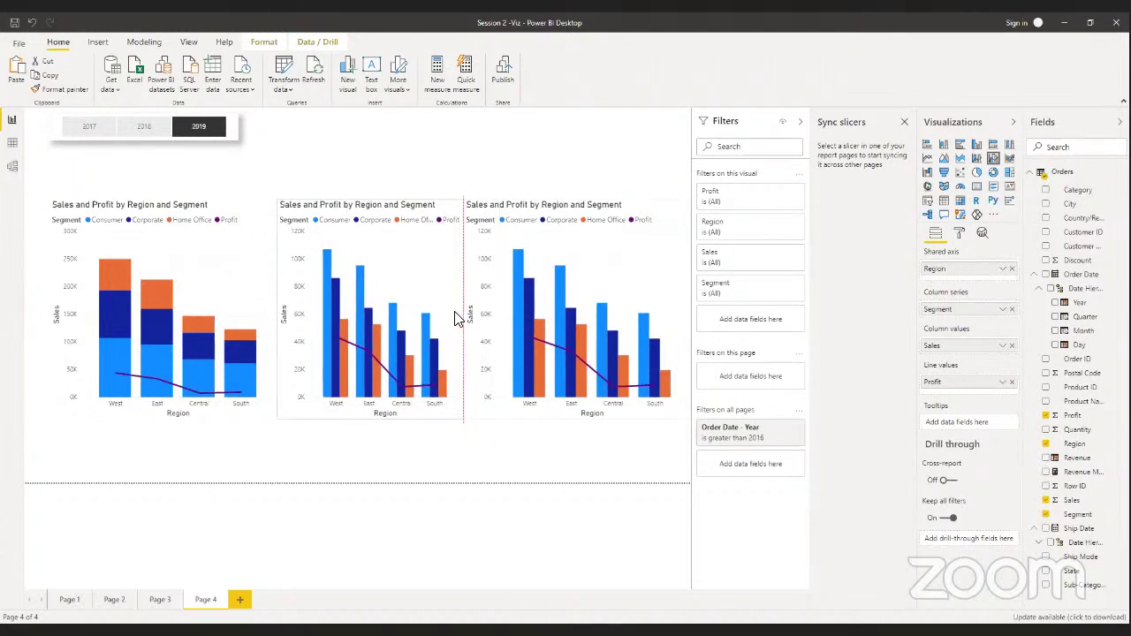
Convert the third chart into a ribbon chart, remove Sales from its values, and set Category as its legend
{"action": "left_click", "coordinate": [634, 230]}
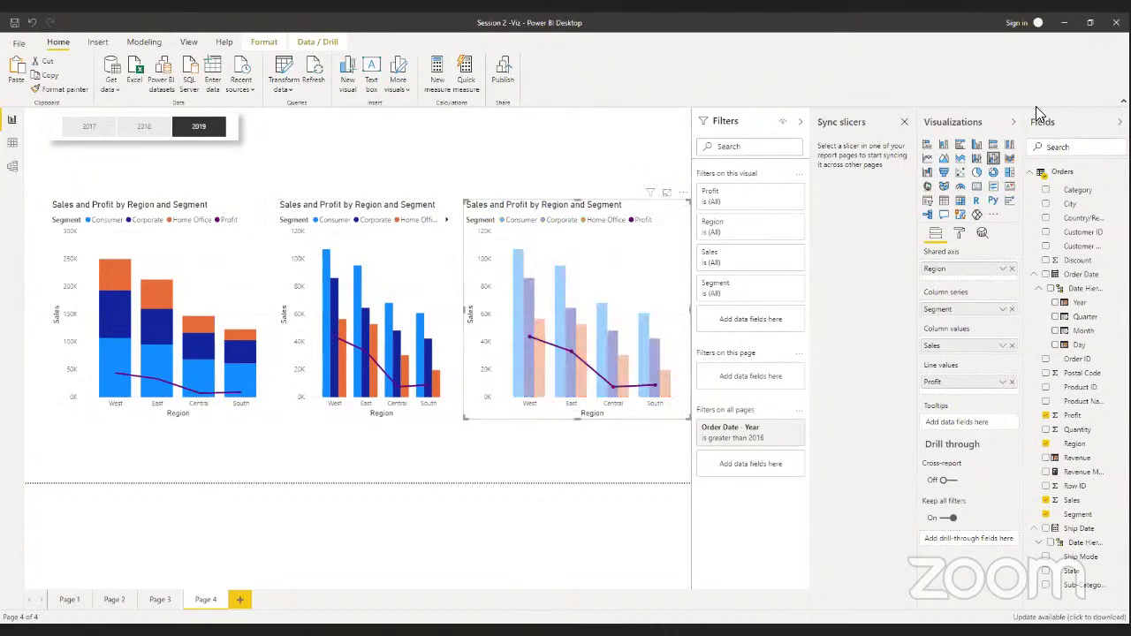
{"action": "left_click", "coordinate": [1010, 159]}
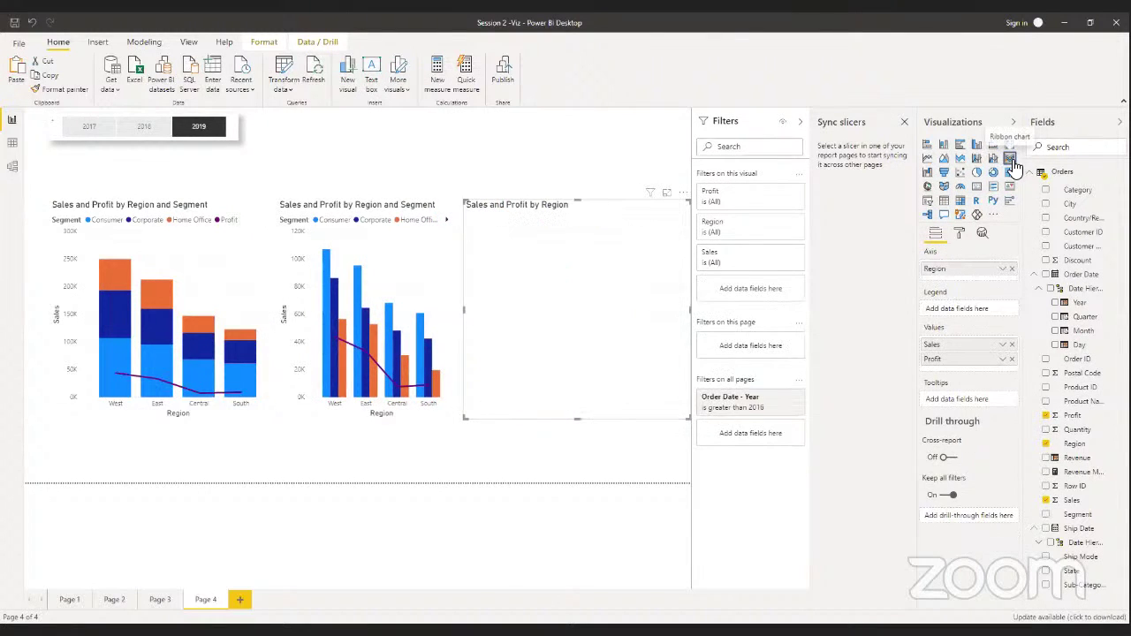
{"action": "left_click", "coordinate": [1012, 344]}
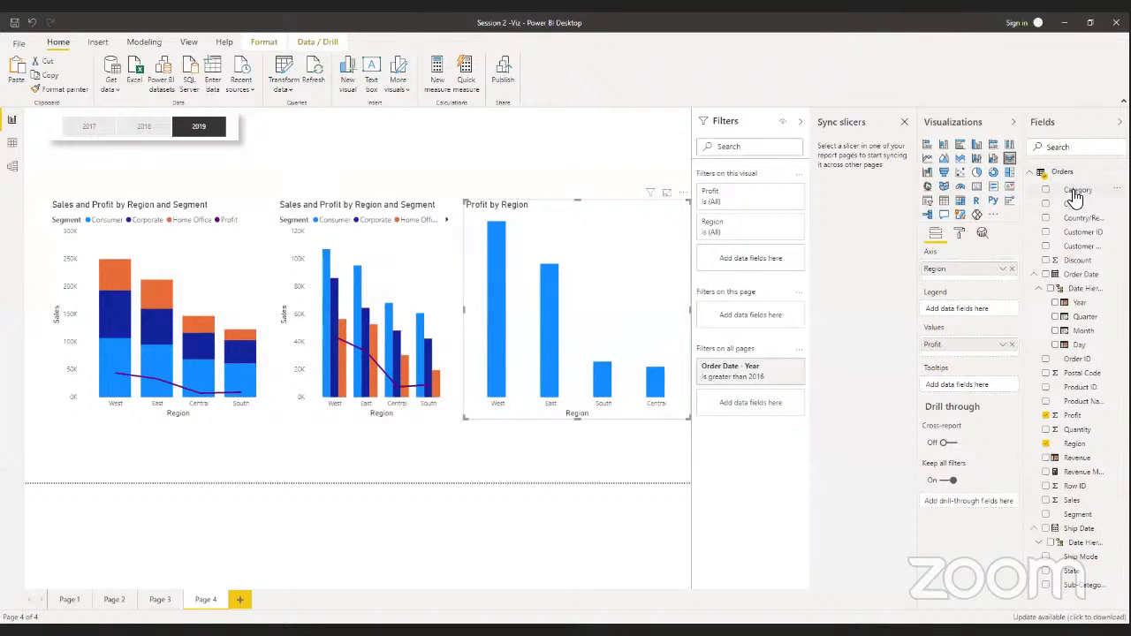
{"action": "left_click_drag", "start_coordinate": [1072, 189], "coordinate": [968, 320]}
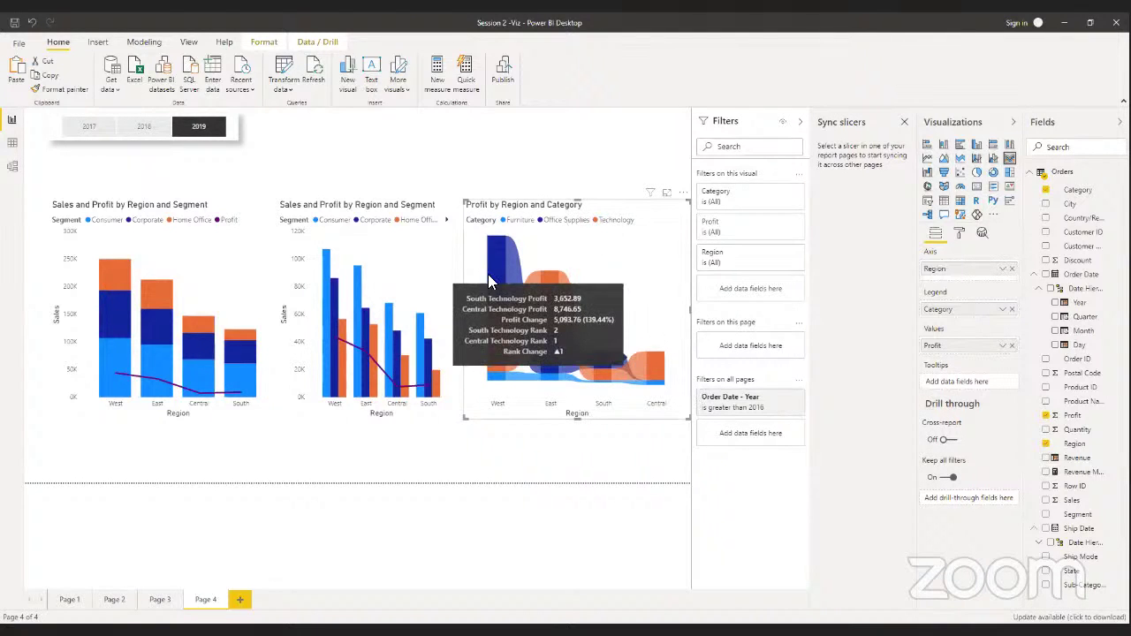
{"action": "mouse_move", "coordinate": [496, 270]}
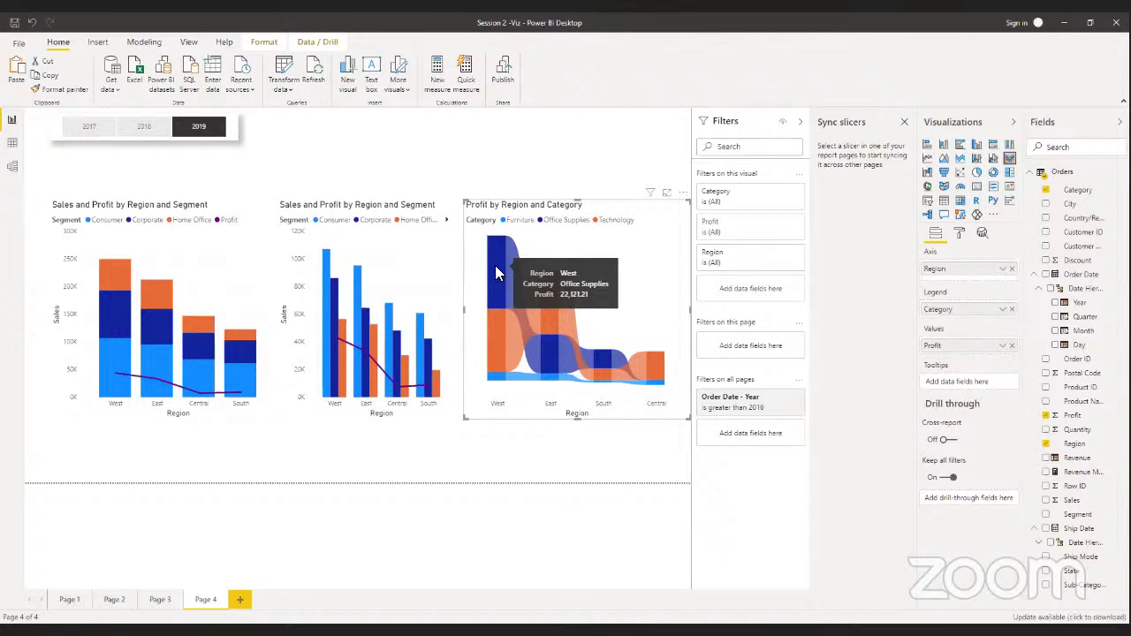
{"action": "mouse_move", "coordinate": [548, 361]}
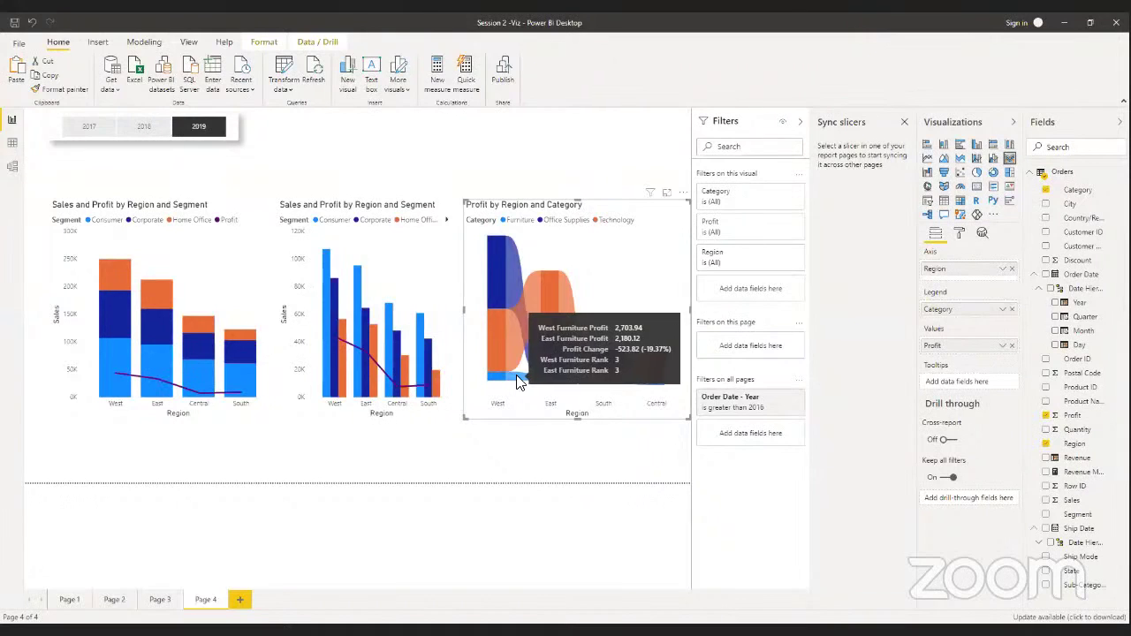
{"action": "left_click", "coordinate": [521, 480]}
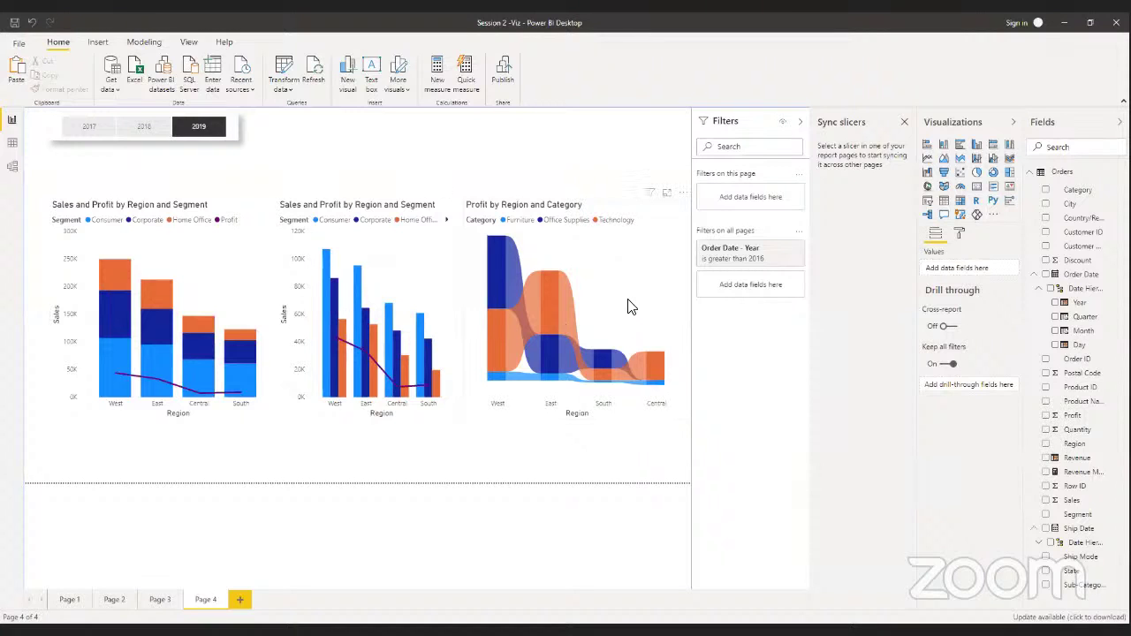
Add a new Page 5, then sync Page 4's year slicer to it and make the slicer visible there
{"action": "left_click", "coordinate": [239, 600]}
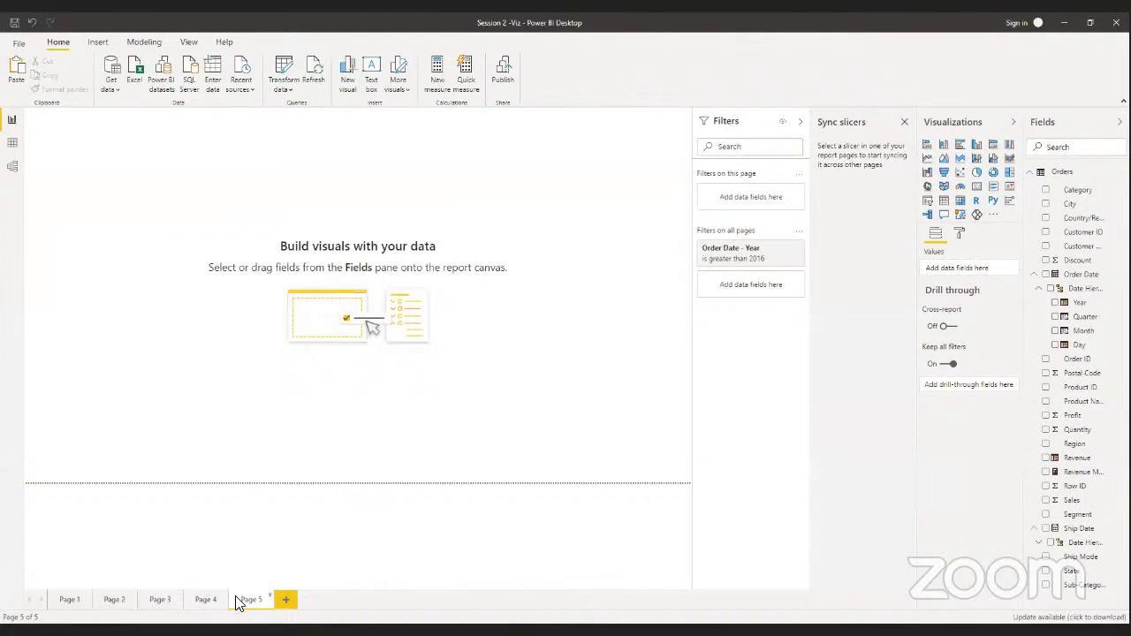
{"action": "double_click", "coordinate": [237, 602]}
{"action": "left_click", "coordinate": [358, 137]}
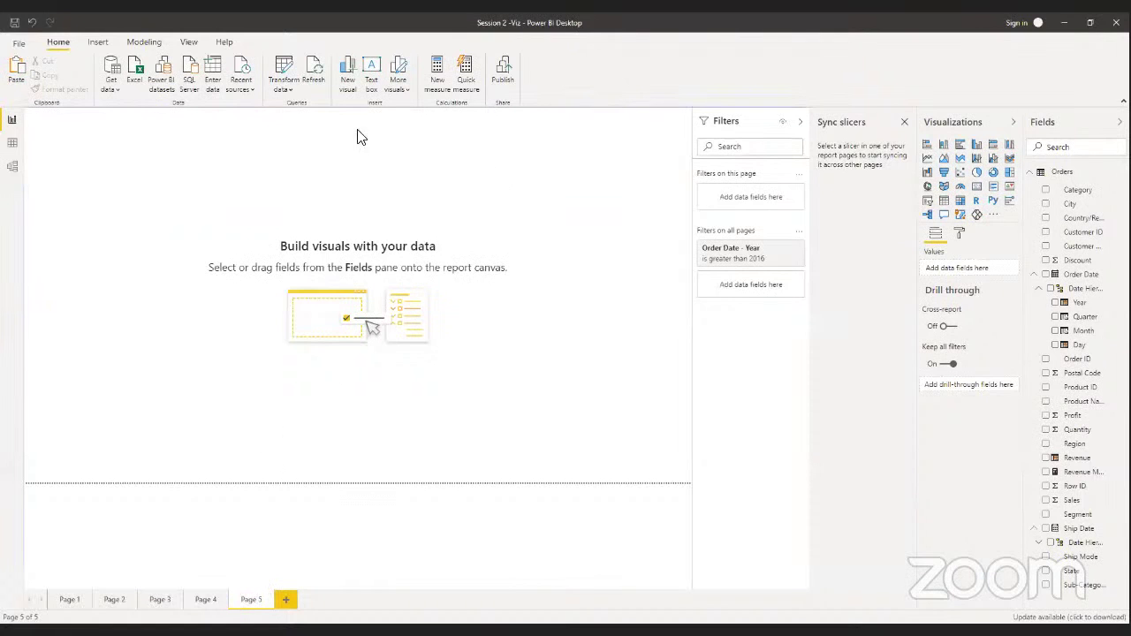
{"action": "left_click", "coordinate": [194, 601]}
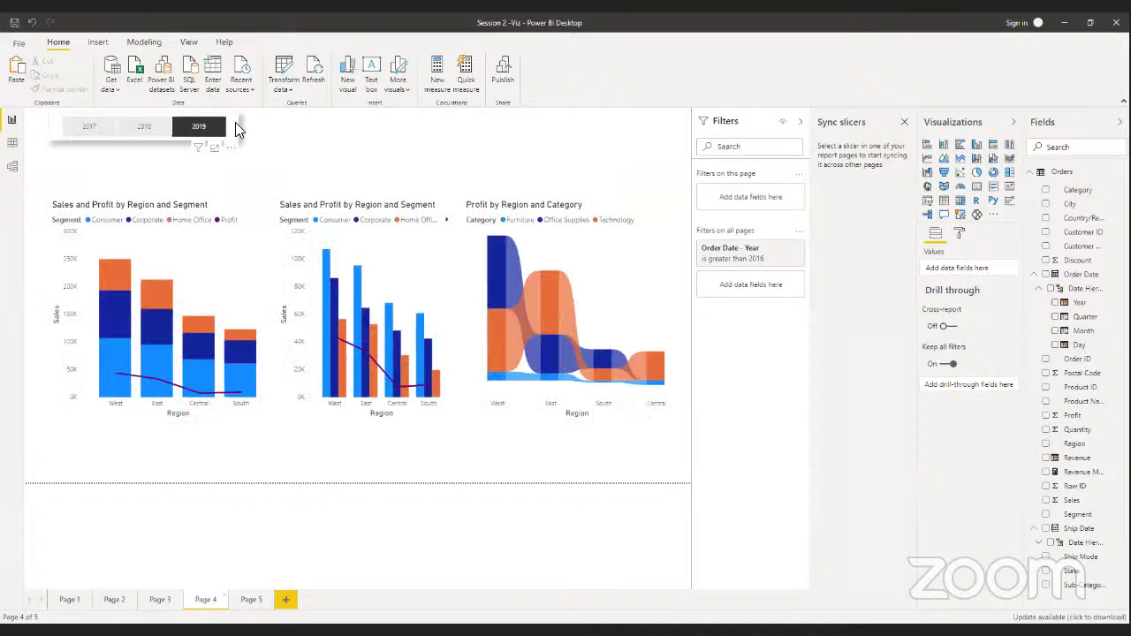
{"action": "left_click", "coordinate": [235, 123]}
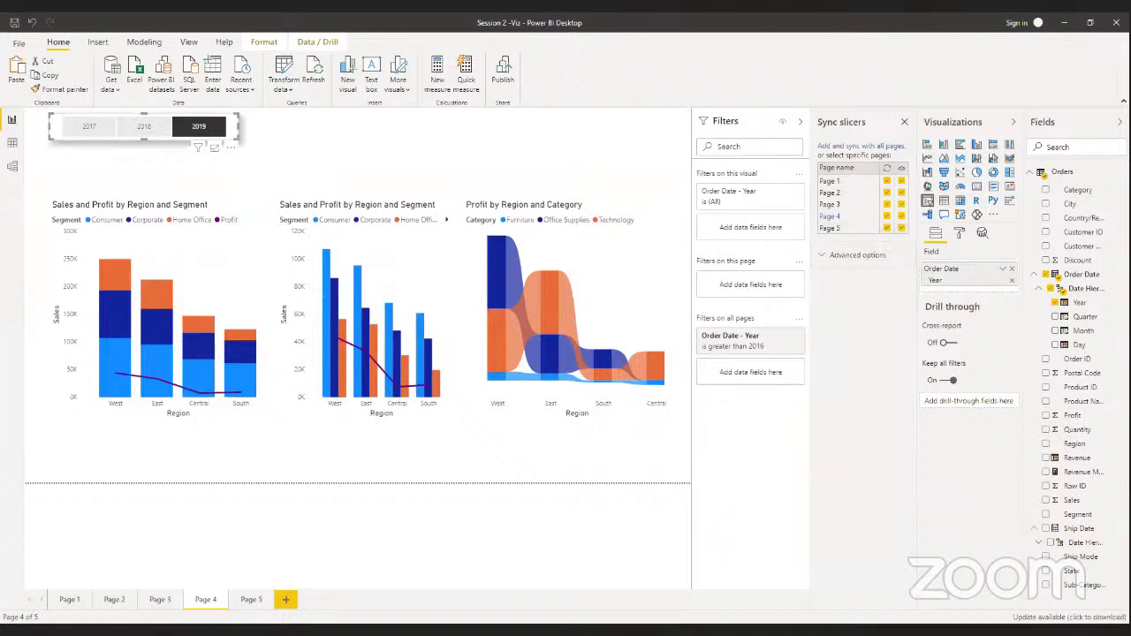
{"action": "left_click", "coordinate": [245, 606]}
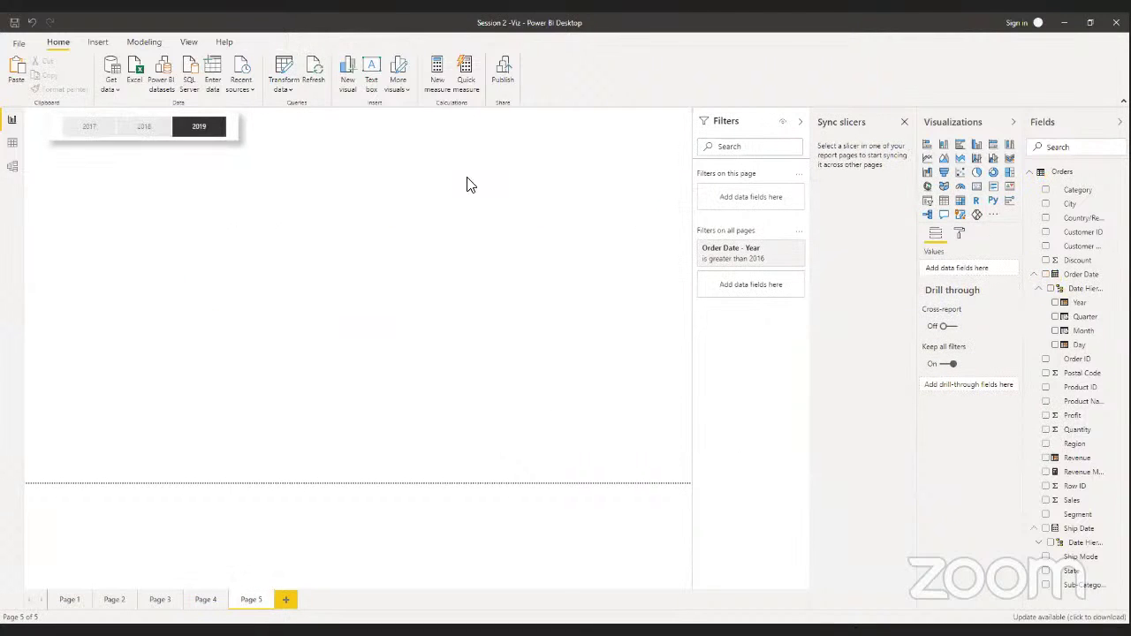
Add a tall waterfall chart below the year slicer on Page 5, with order date Month as category and Profit as values
{"action": "left_click", "coordinate": [927, 177]}
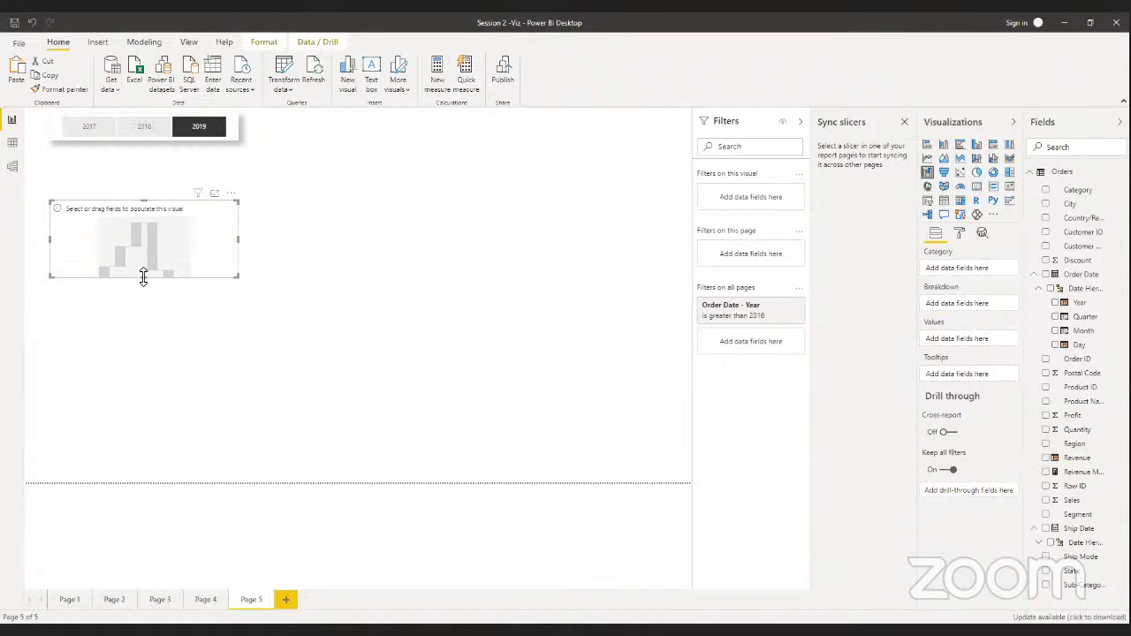
{"action": "left_click_drag", "start_coordinate": [143, 276], "coordinate": [114, 435]}
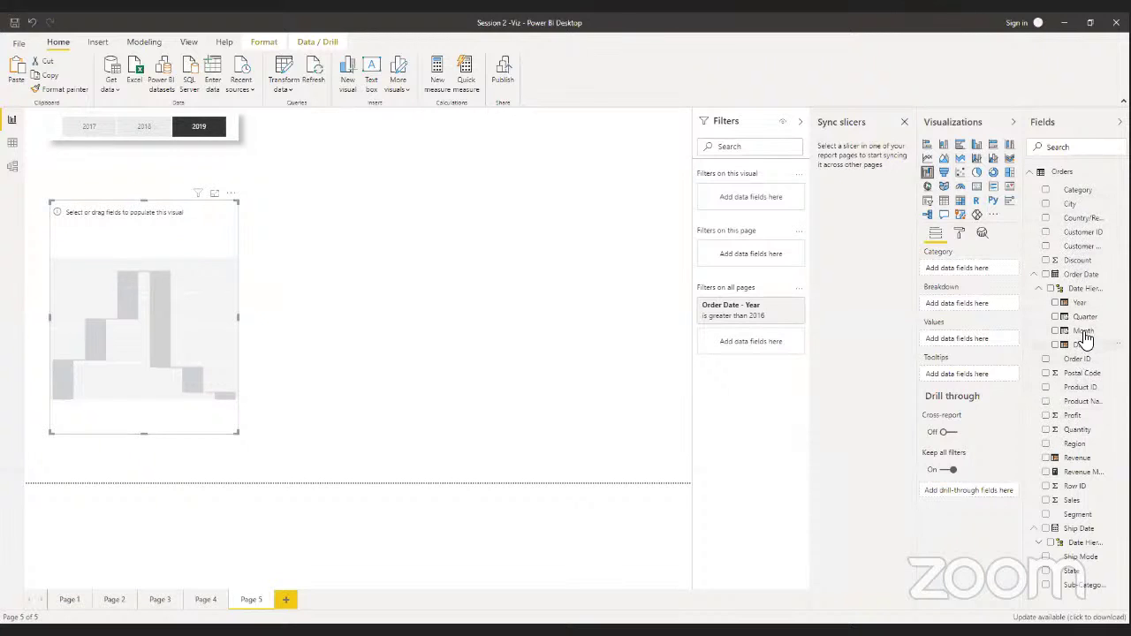
{"action": "left_click_drag", "start_coordinate": [1083, 328], "coordinate": [968, 268]}
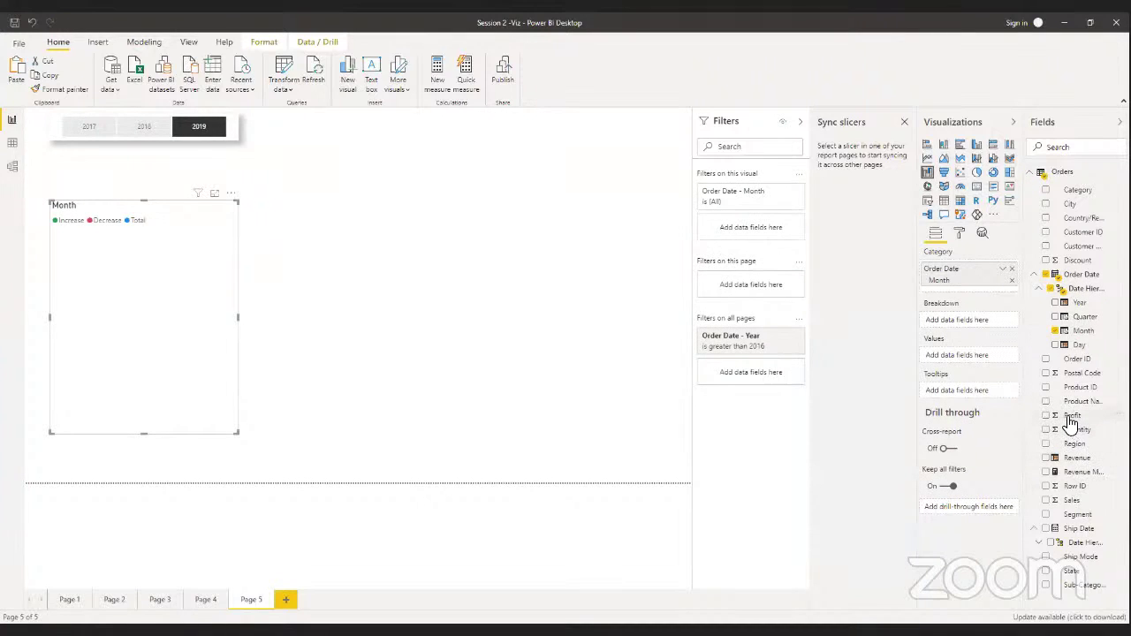
{"action": "left_click_drag", "start_coordinate": [1071, 422], "coordinate": [956, 362]}
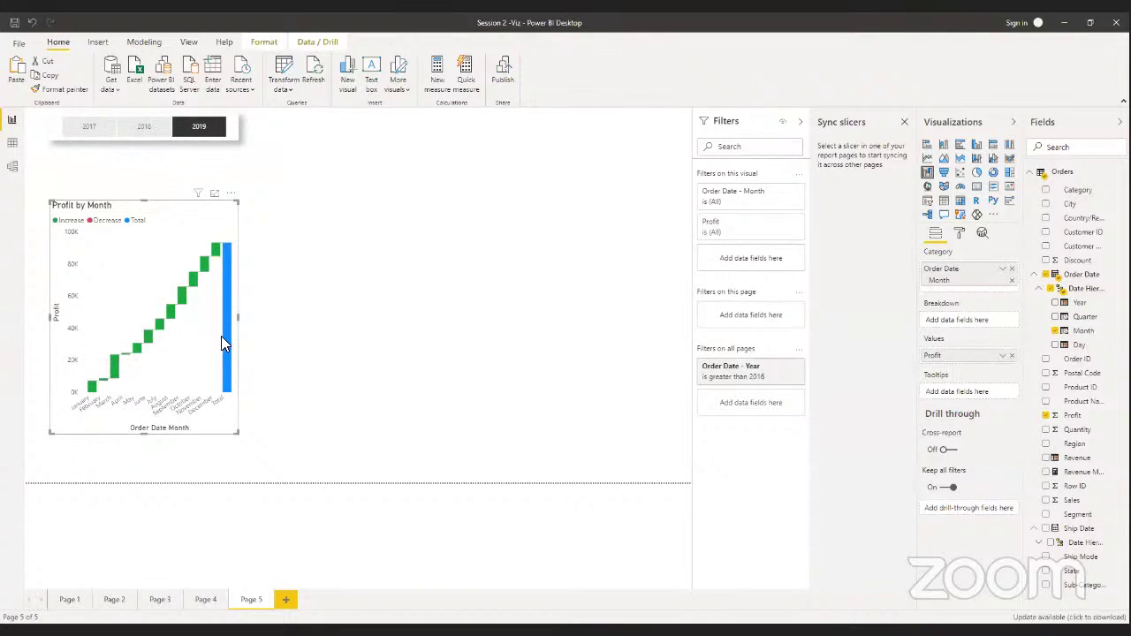
Widen the waterfall chart and turn on its data labels
{"action": "left_click", "coordinate": [961, 231]}
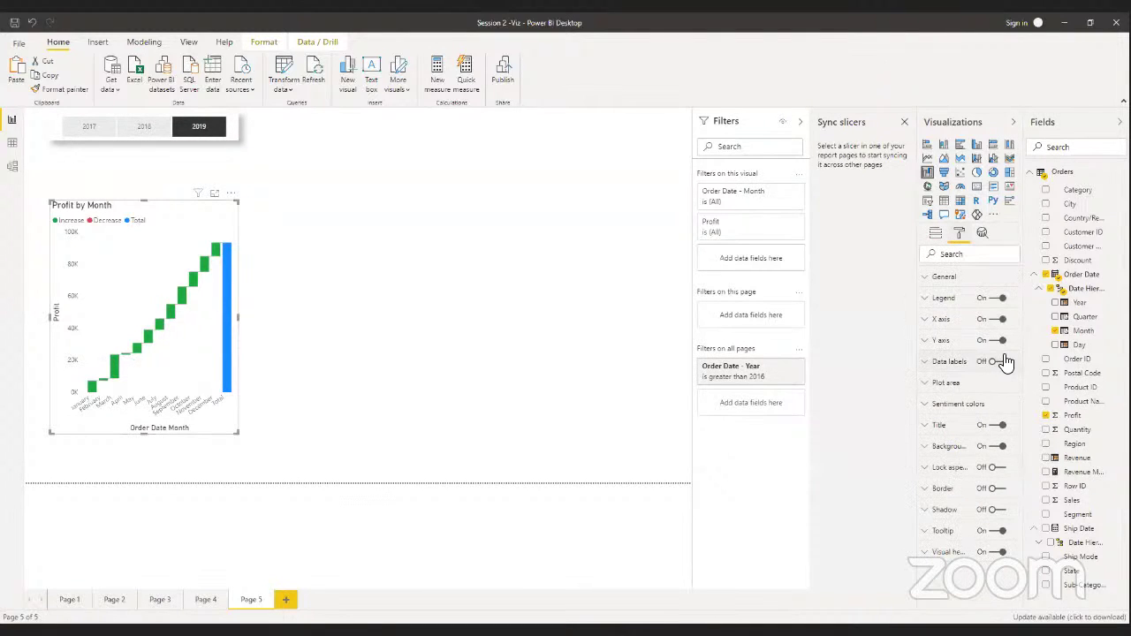
{"action": "left_click", "coordinate": [1005, 361]}
{"action": "left_click_drag", "start_coordinate": [238, 318], "coordinate": [285, 321]}
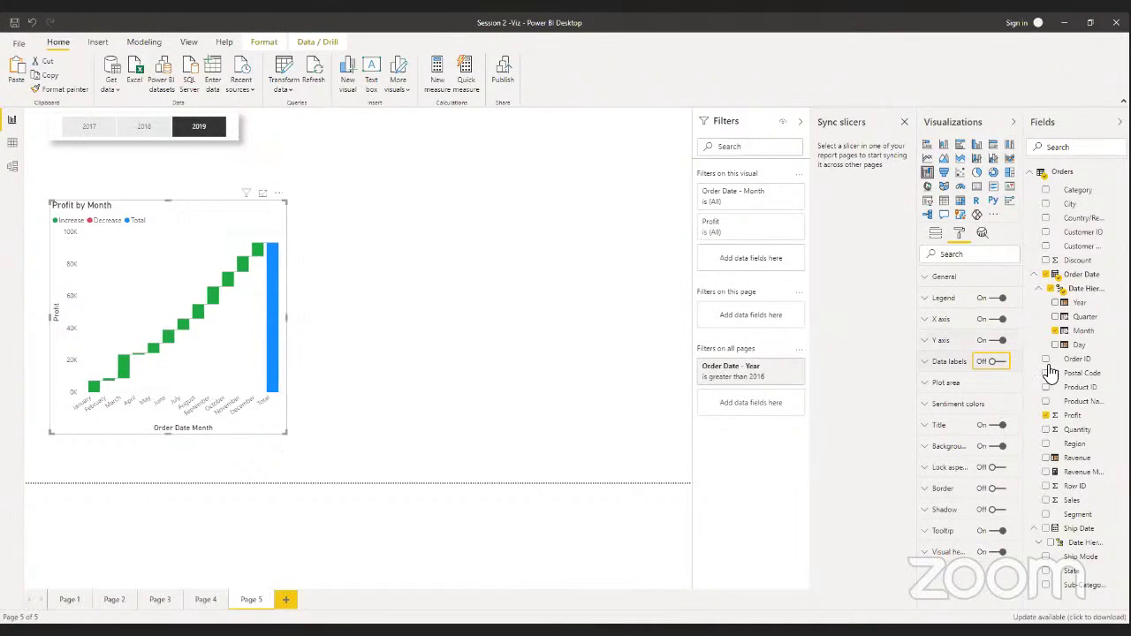
{"action": "left_click", "coordinate": [1003, 362]}
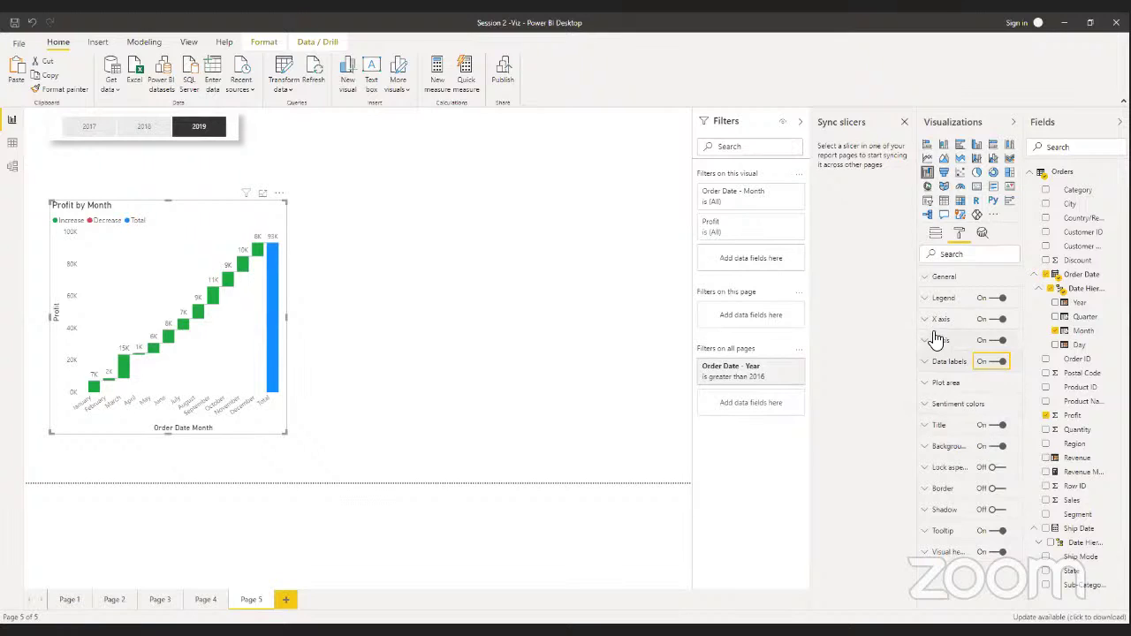
Set Category as the waterfall chart's breakdown field
{"action": "left_click", "coordinate": [935, 233]}
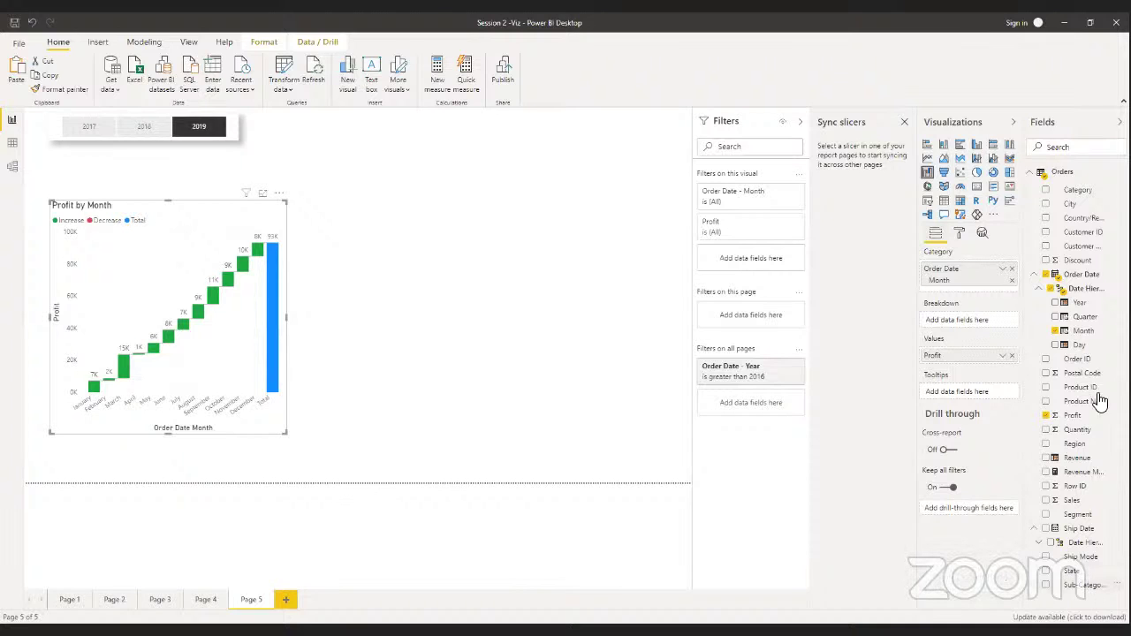
{"action": "left_click_drag", "start_coordinate": [1080, 192], "coordinate": [974, 322]}
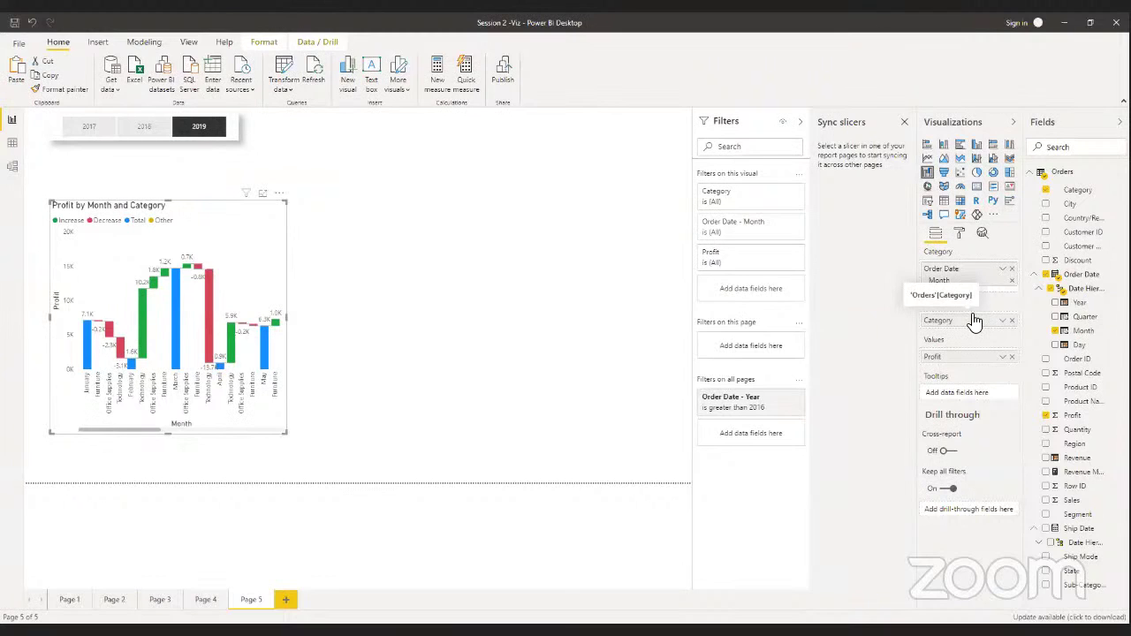
Widen the waterfall chart slightly and remove Category from its breakdown
{"action": "left_click_drag", "start_coordinate": [975, 320], "coordinate": [974, 320]}
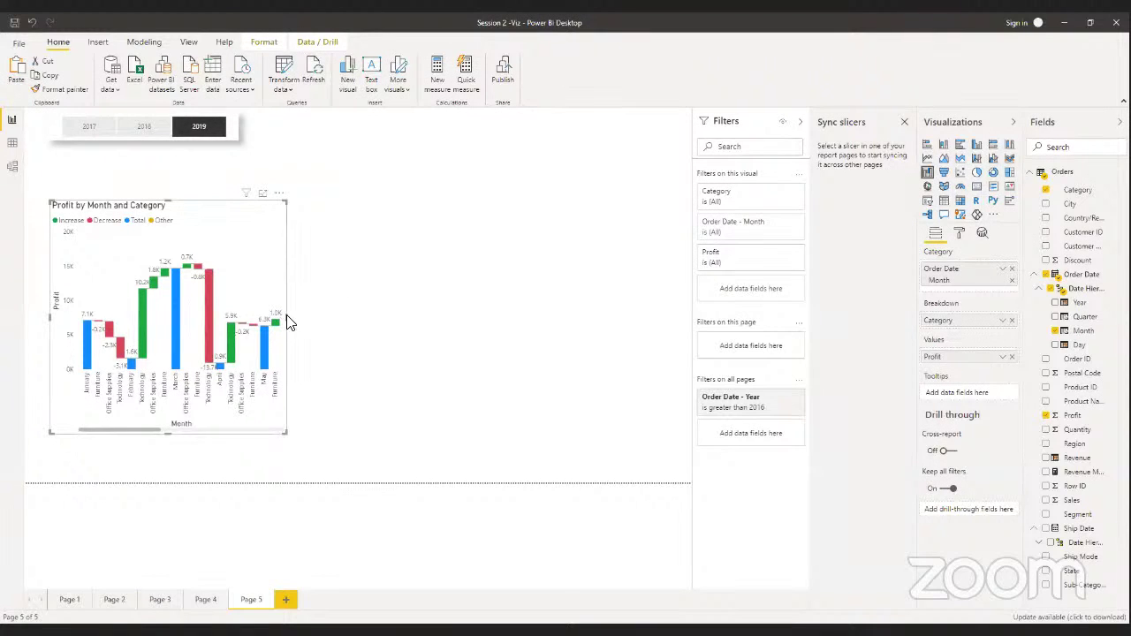
{"action": "left_click_drag", "start_coordinate": [286, 318], "coordinate": [598, 354]}
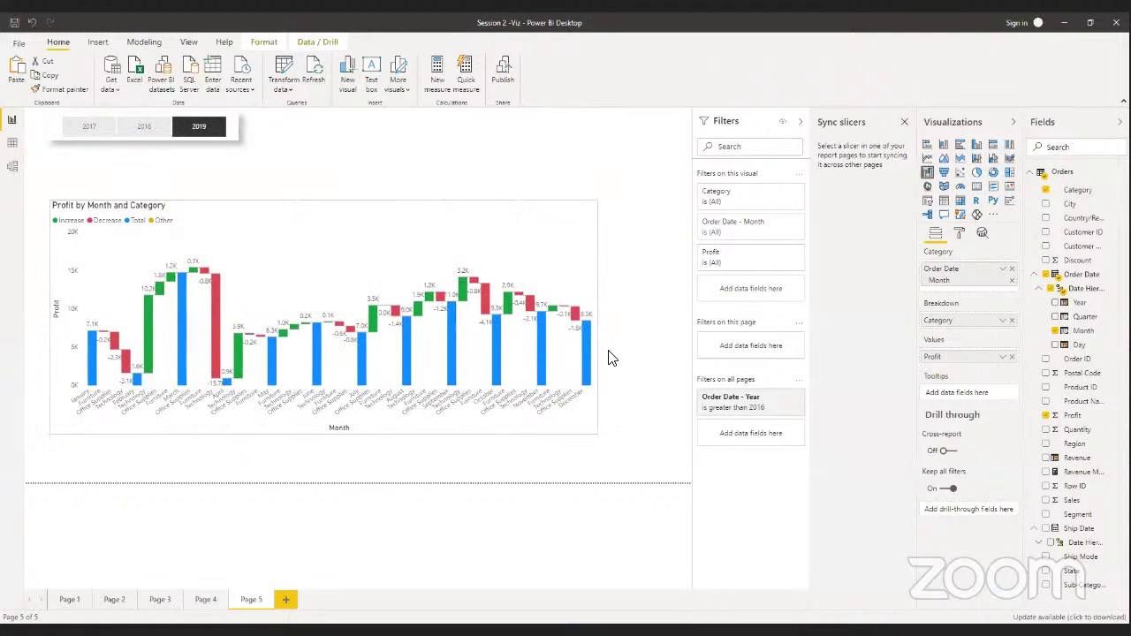
{"action": "key", "text": "ctrl+z"}
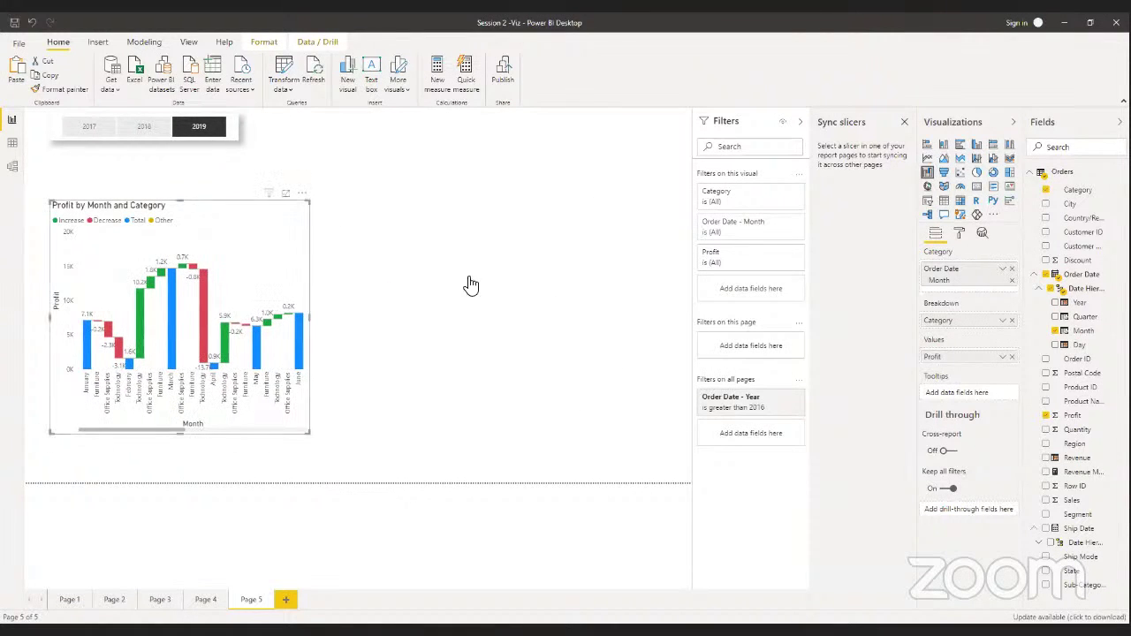
{"action": "left_click", "coordinate": [1011, 321]}
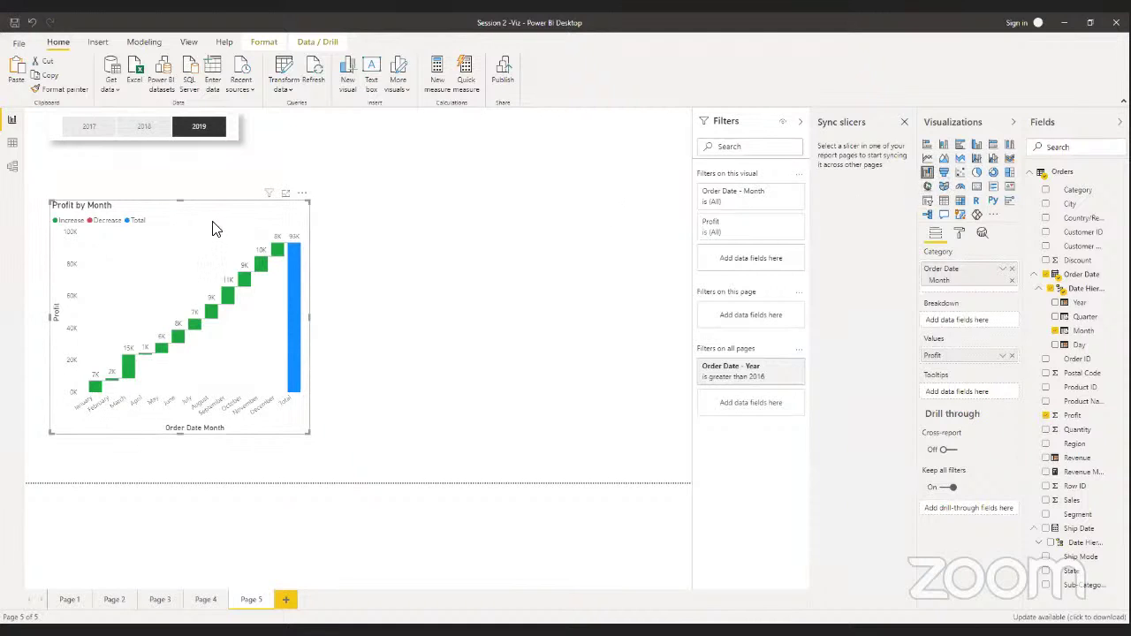
Duplicate the waterfall chart, place the copy beside the original, and convert the copy into a funnel chart
{"action": "key", "text": "ctrl+v"}
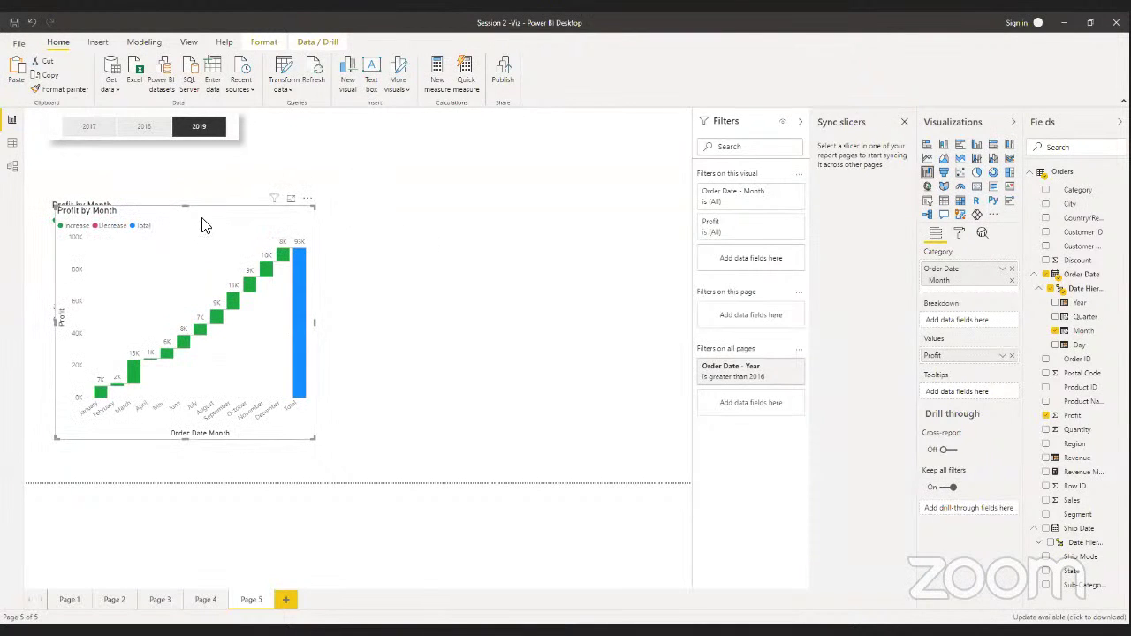
{"action": "left_click_drag", "start_coordinate": [202, 225], "coordinate": [502, 239]}
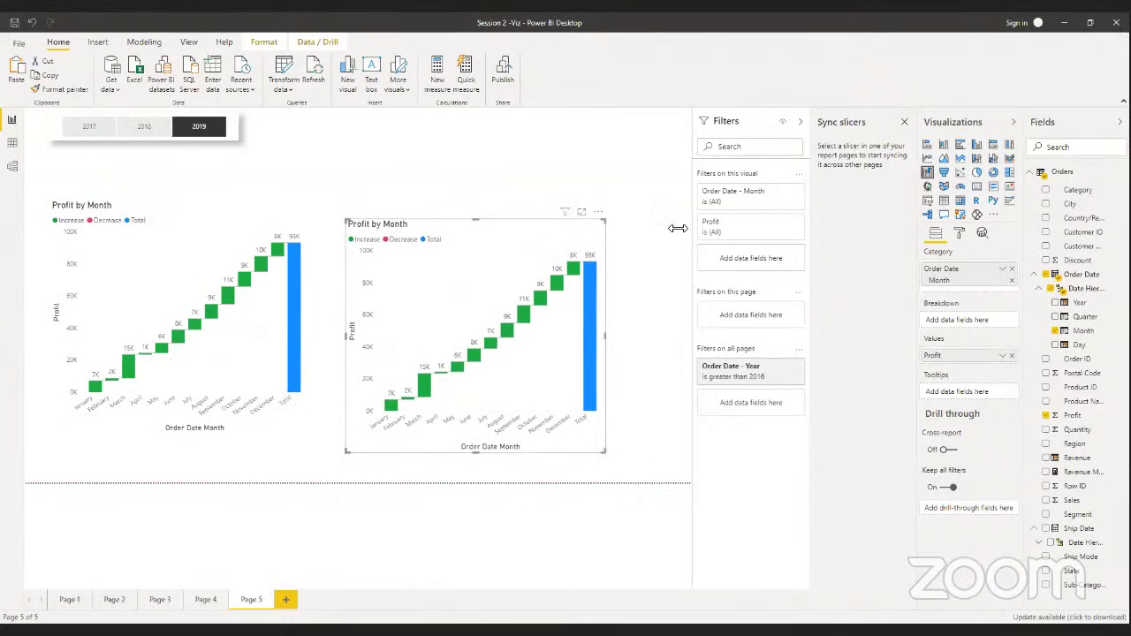
{"action": "left_click", "coordinate": [946, 173]}
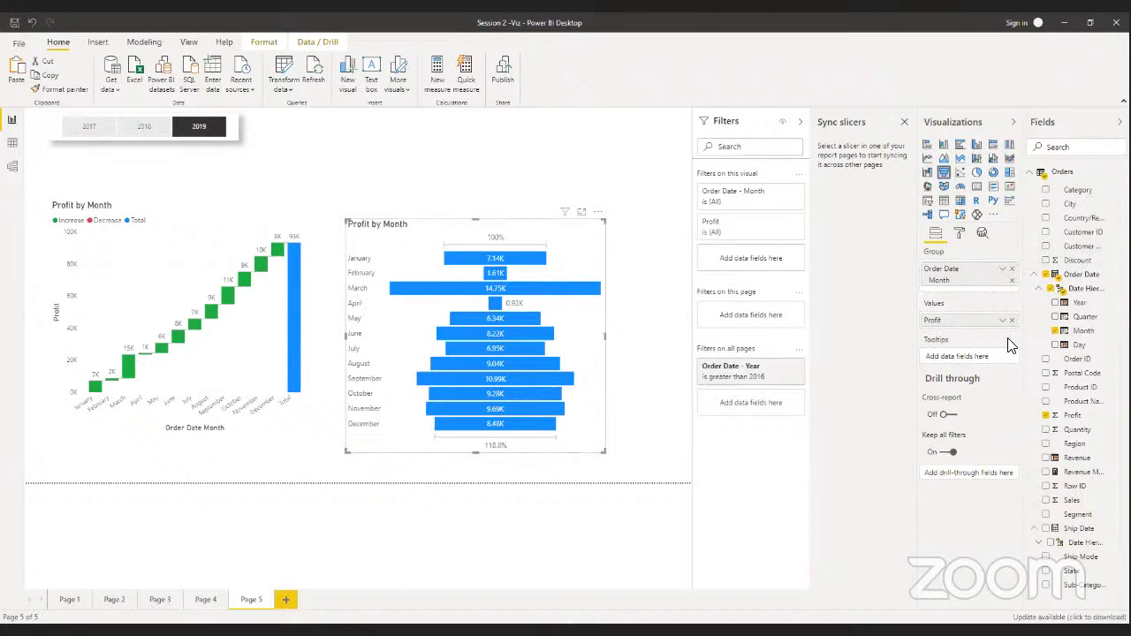
Sort the funnel chart by Profit
{"action": "left_click", "coordinate": [598, 212]}
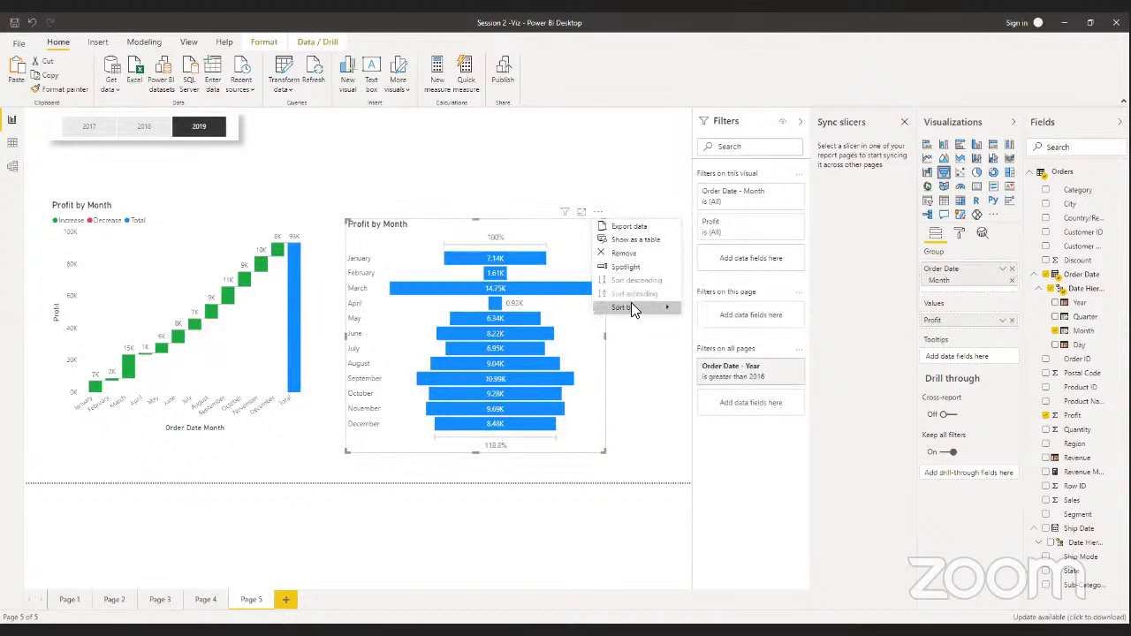
{"action": "mouse_move", "coordinate": [632, 308]}
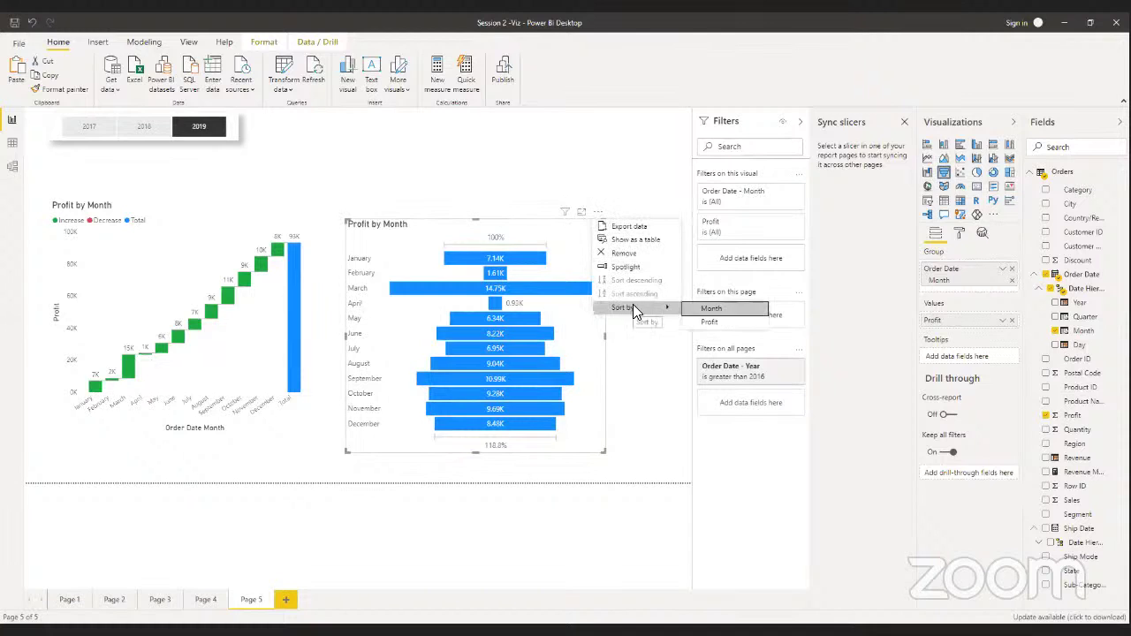
{"action": "left_click", "coordinate": [704, 323]}
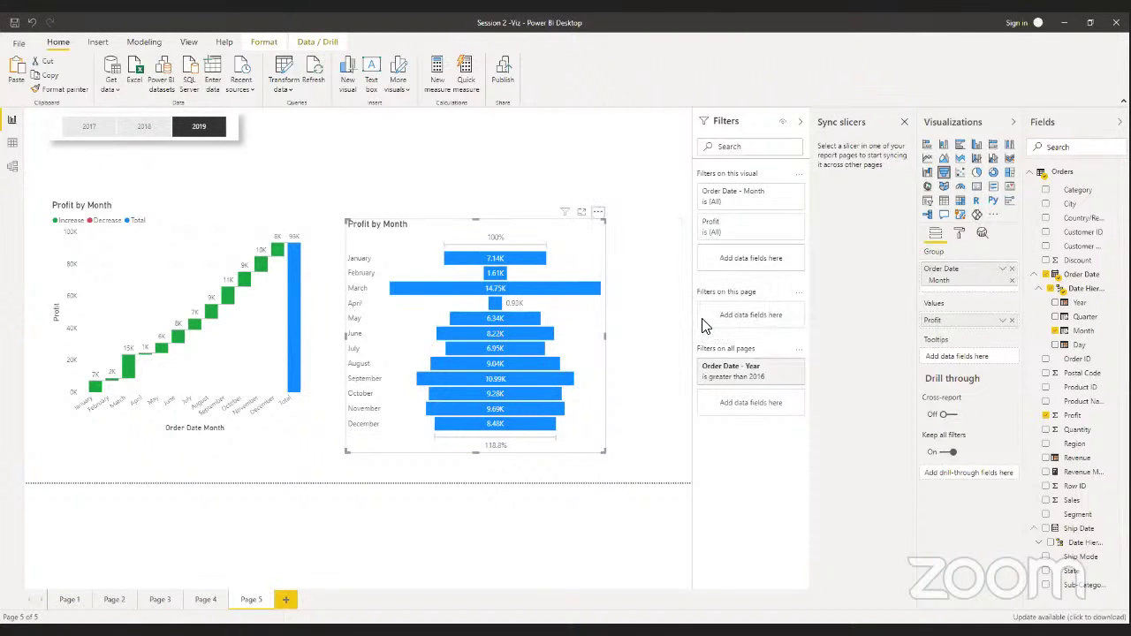
{"action": "left_click", "coordinate": [658, 380]}
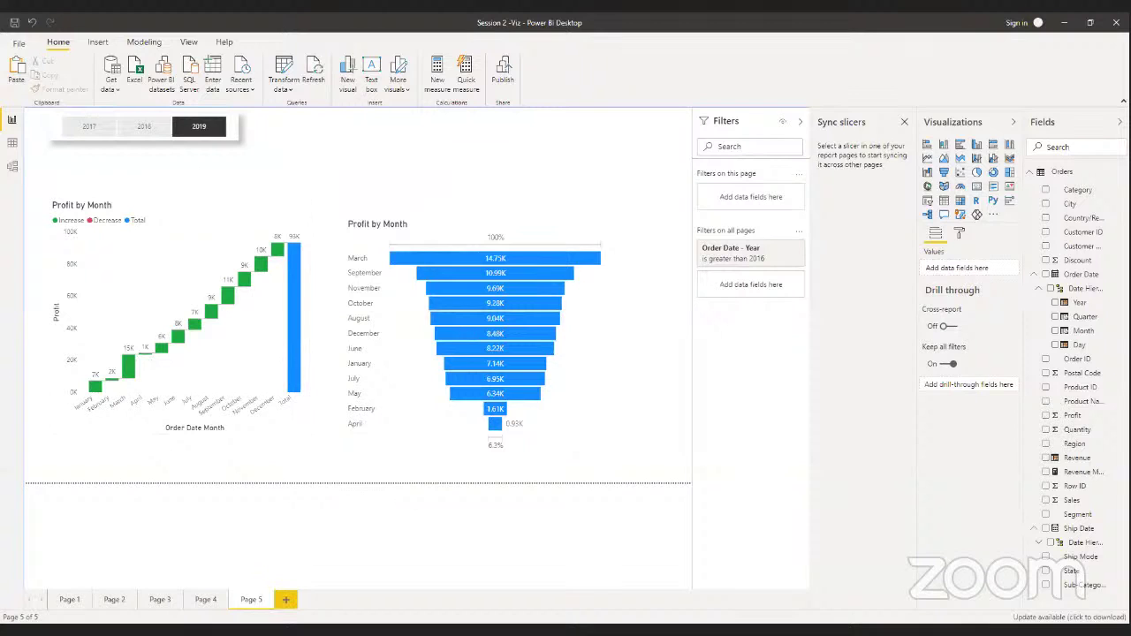
Add a new Page 6, then sync Page 4's year slicer to it and make the slicer visible there
{"action": "left_click", "coordinate": [285, 599]}
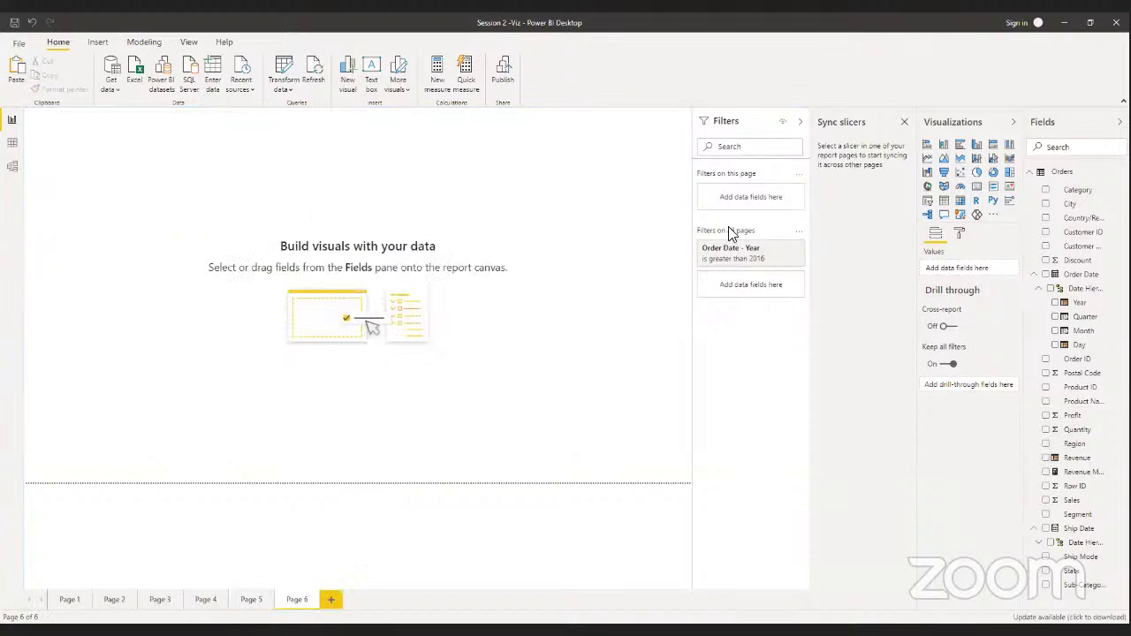
{"action": "left_click", "coordinate": [204, 600]}
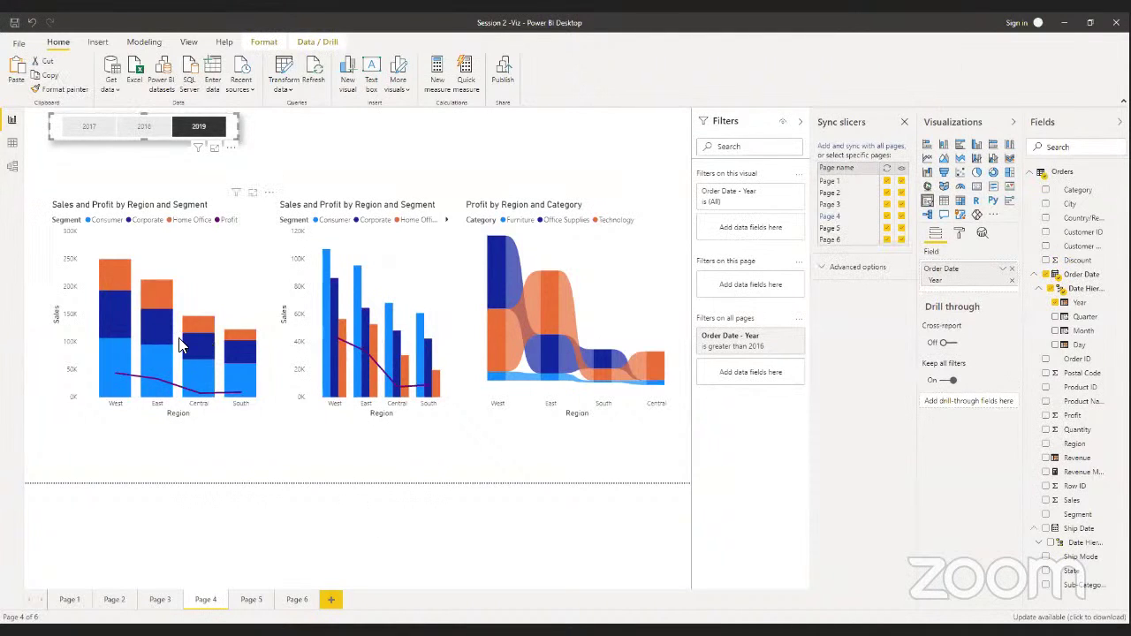
Copy the Sales and Revenue by Month line chart from Page 3 and paste it onto Page 6
{"action": "left_click", "coordinate": [159, 601]}
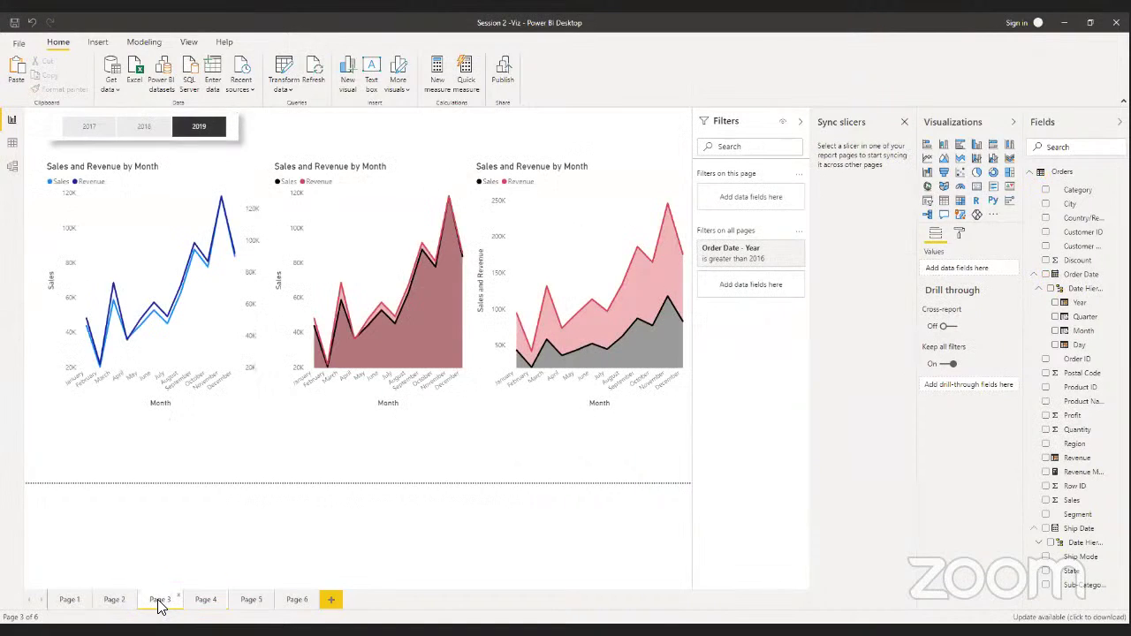
{"action": "mouse_move", "coordinate": [126, 228]}
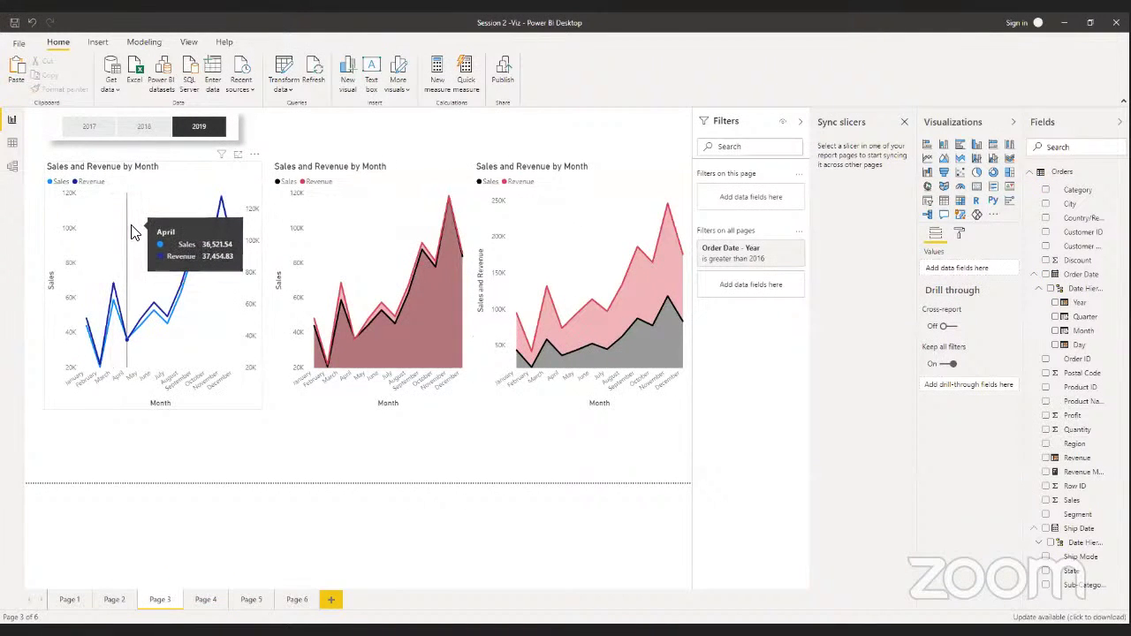
{"action": "left_click", "coordinate": [131, 231]}
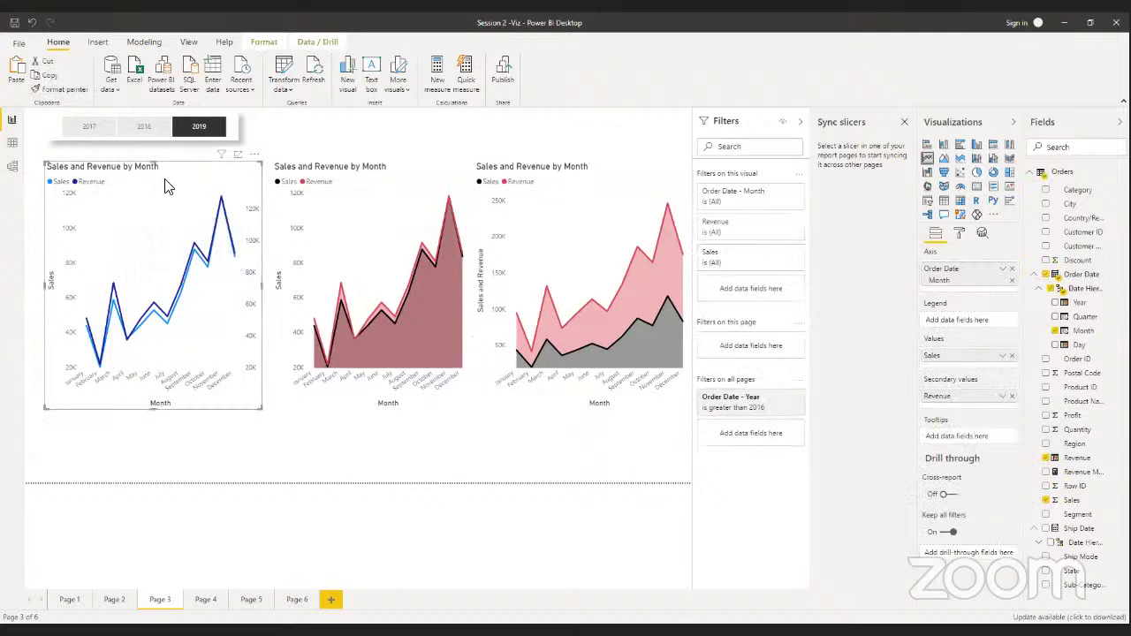
{"action": "left_click", "coordinate": [298, 601]}
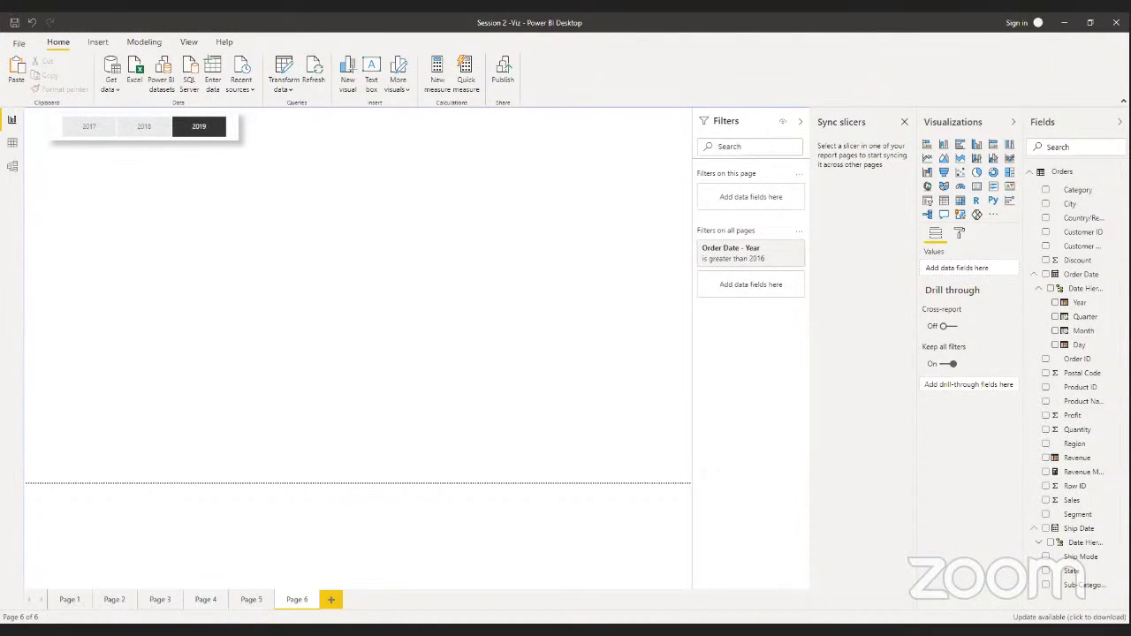
{"action": "left_click", "coordinate": [159, 601]}
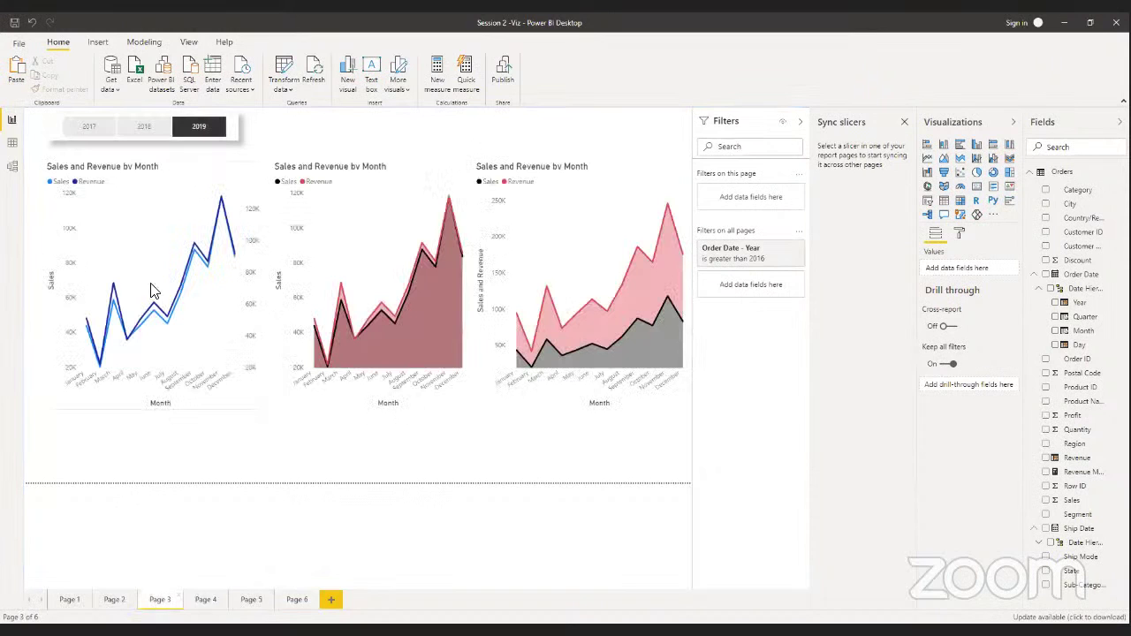
{"action": "left_click", "coordinate": [150, 256]}
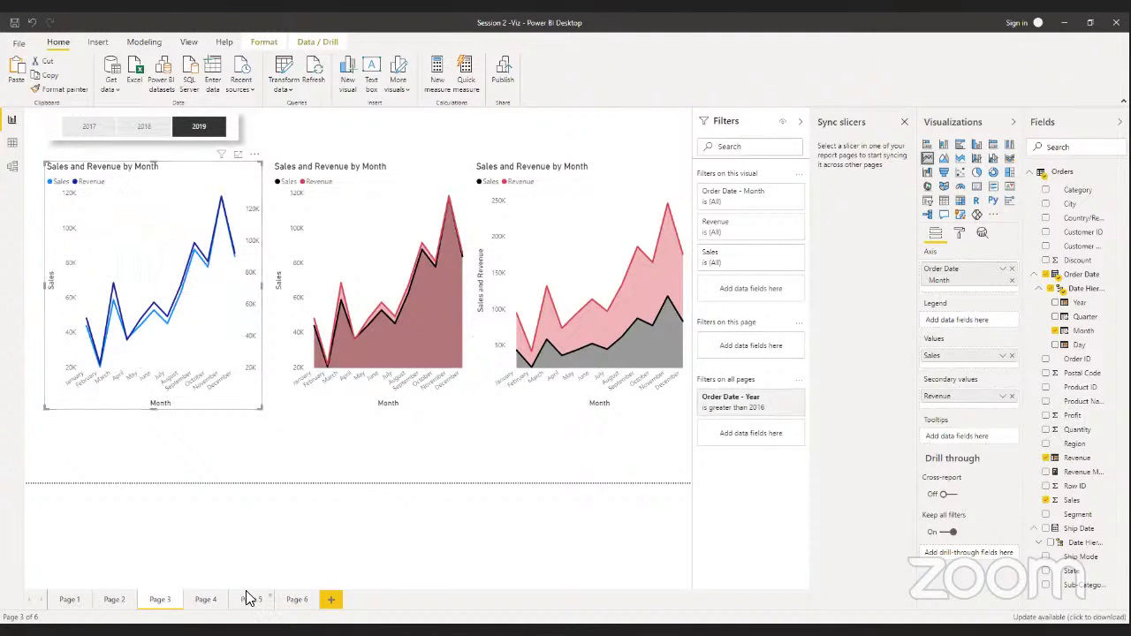
{"action": "left_click", "coordinate": [296, 600]}
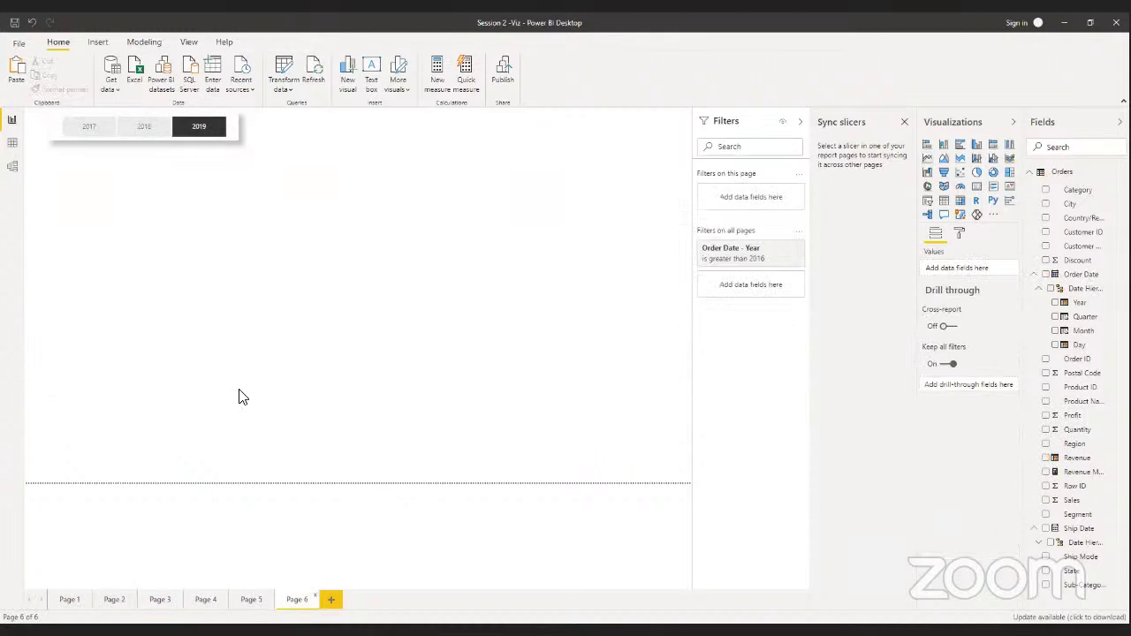
{"action": "key", "text": "ctrl+v"}
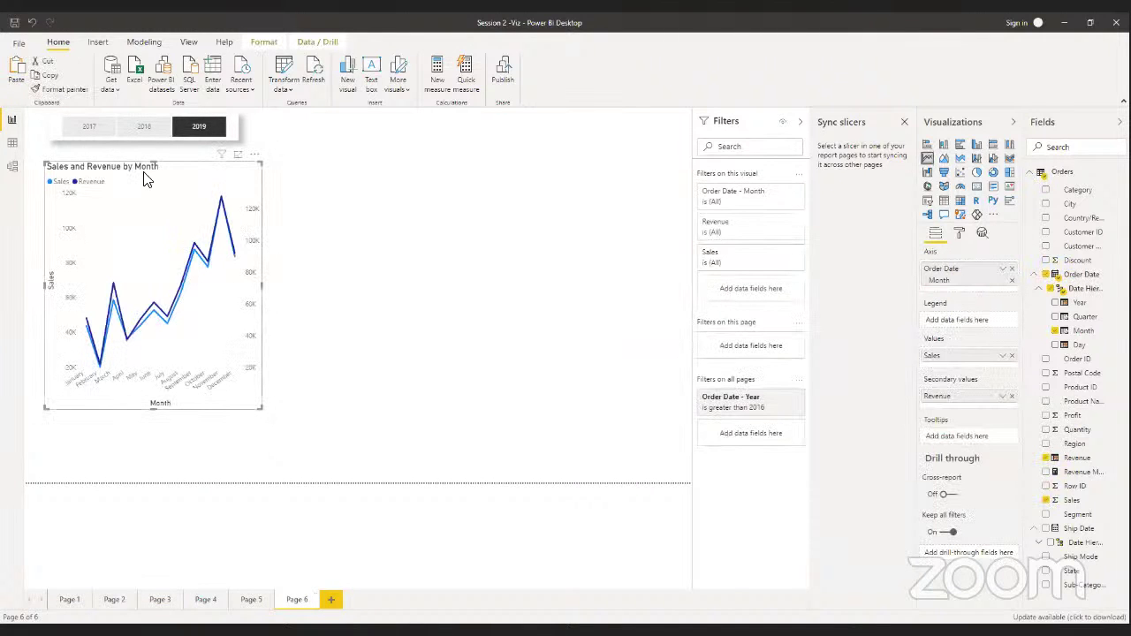
Duplicate the line chart on Page 6, place the copy beside the original, and convert the copy into a scatter chart
{"action": "left_click", "coordinate": [351, 231]}
{"action": "key", "text": "ctrl+v"}
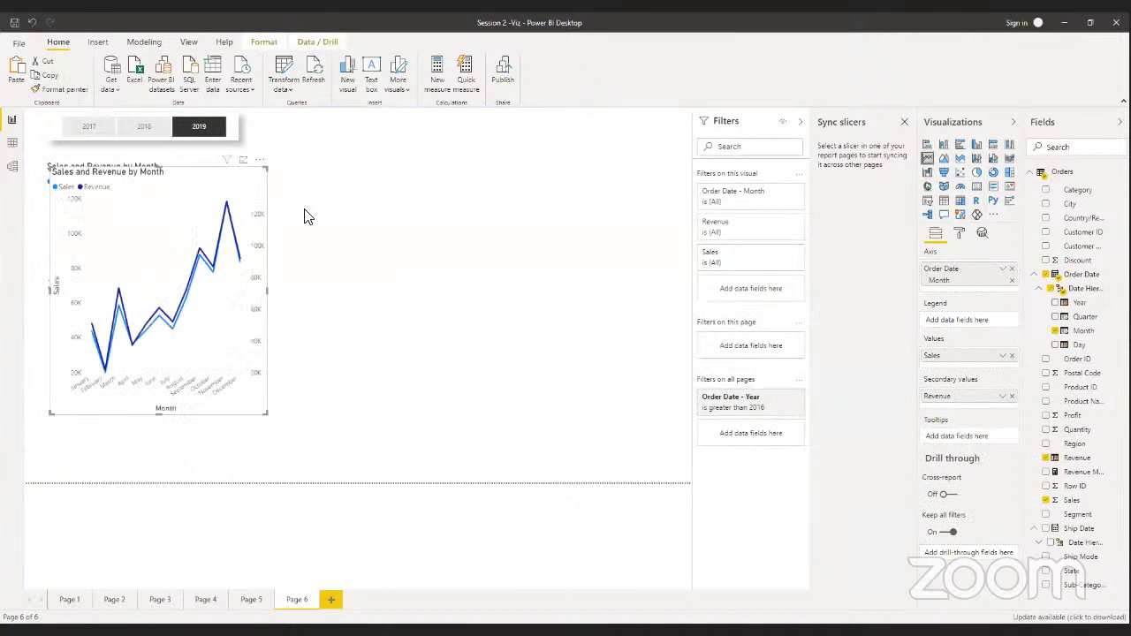
{"action": "left_click_drag", "start_coordinate": [202, 186], "coordinate": [454, 177]}
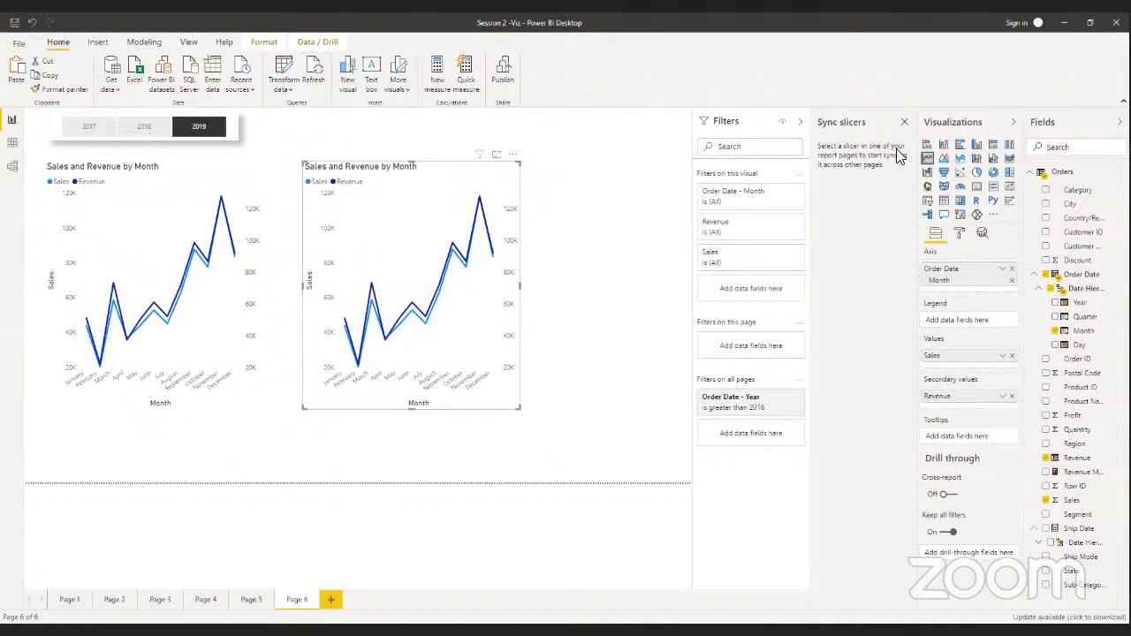
{"action": "left_click", "coordinate": [962, 172]}
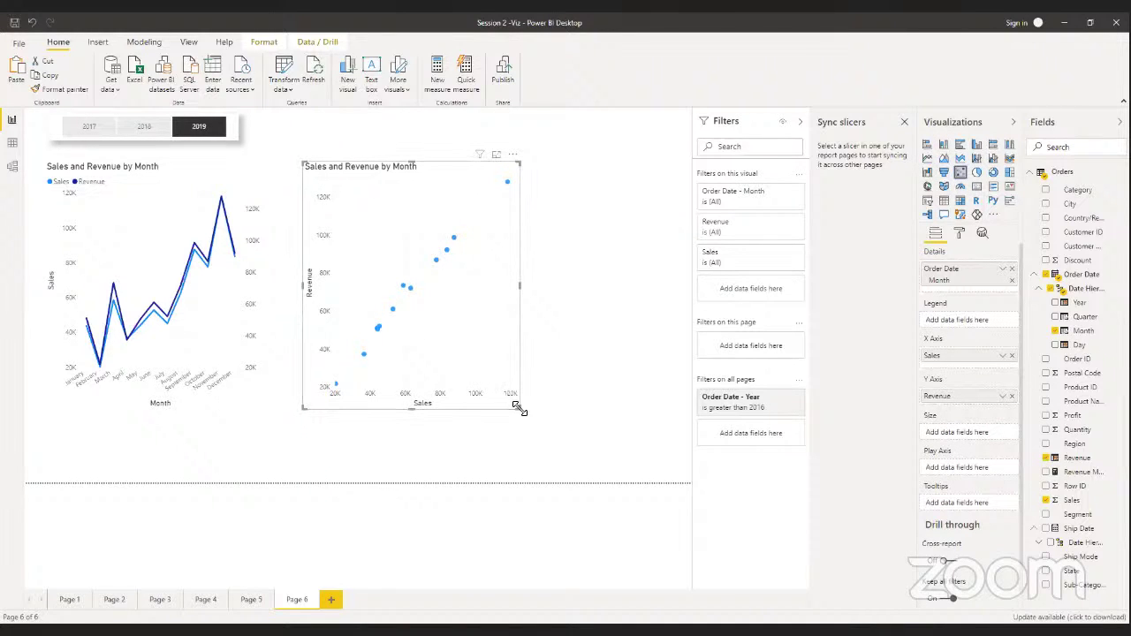
{"action": "left_click", "coordinate": [408, 127]}
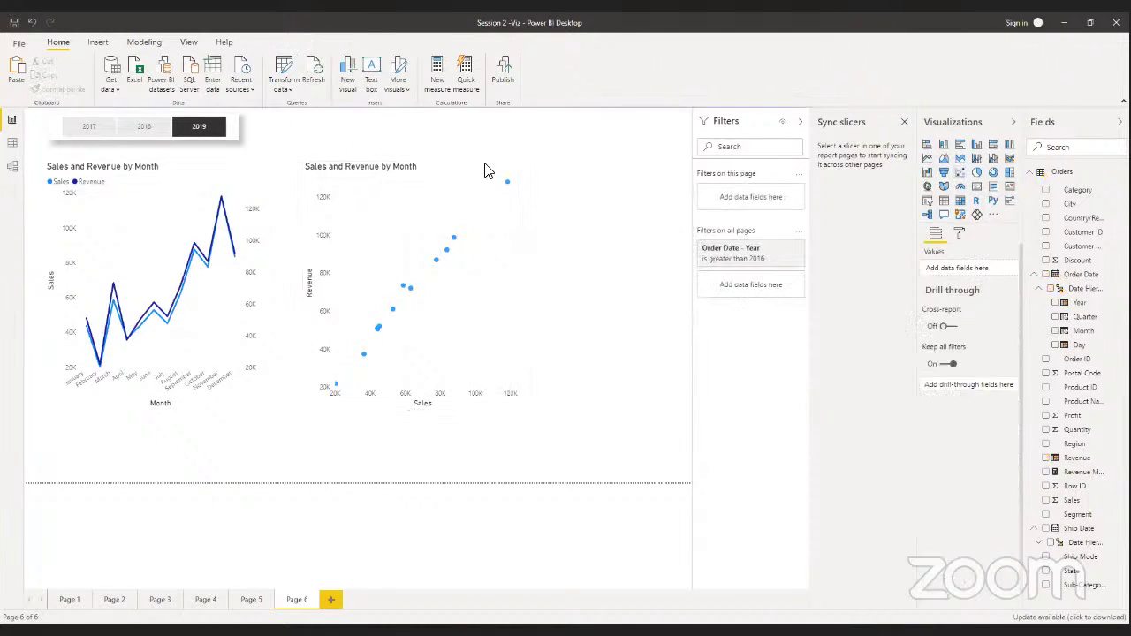
{"action": "mouse_move", "coordinate": [510, 185]}
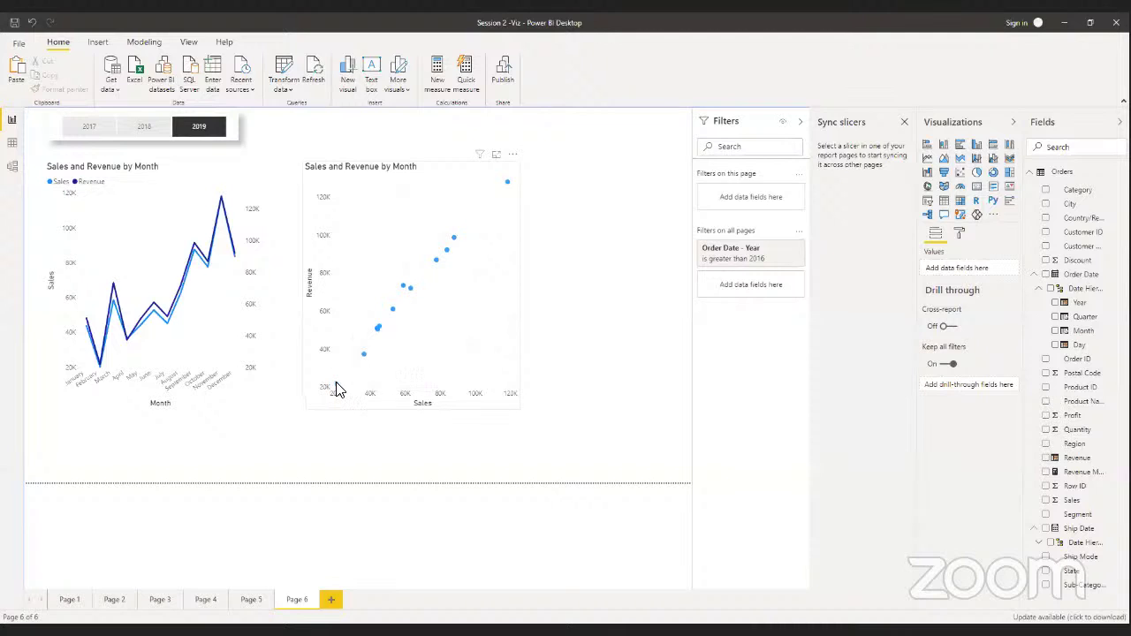
{"action": "mouse_move", "coordinate": [337, 390]}
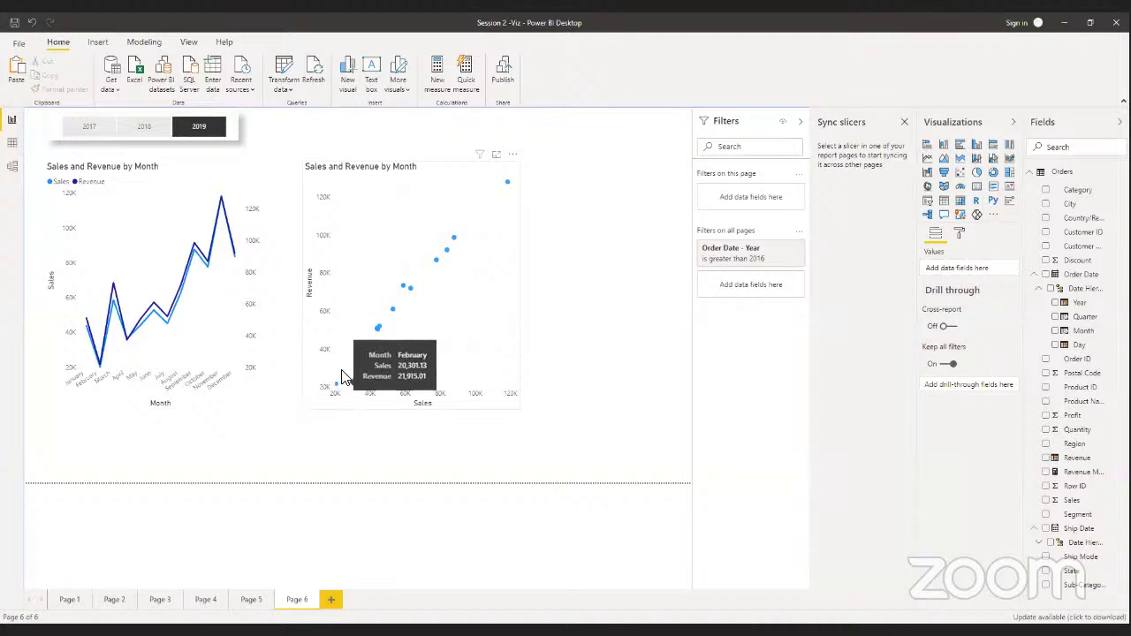
Replace Revenue with Profit as the line chart's secondary values
{"action": "left_click", "coordinate": [227, 306]}
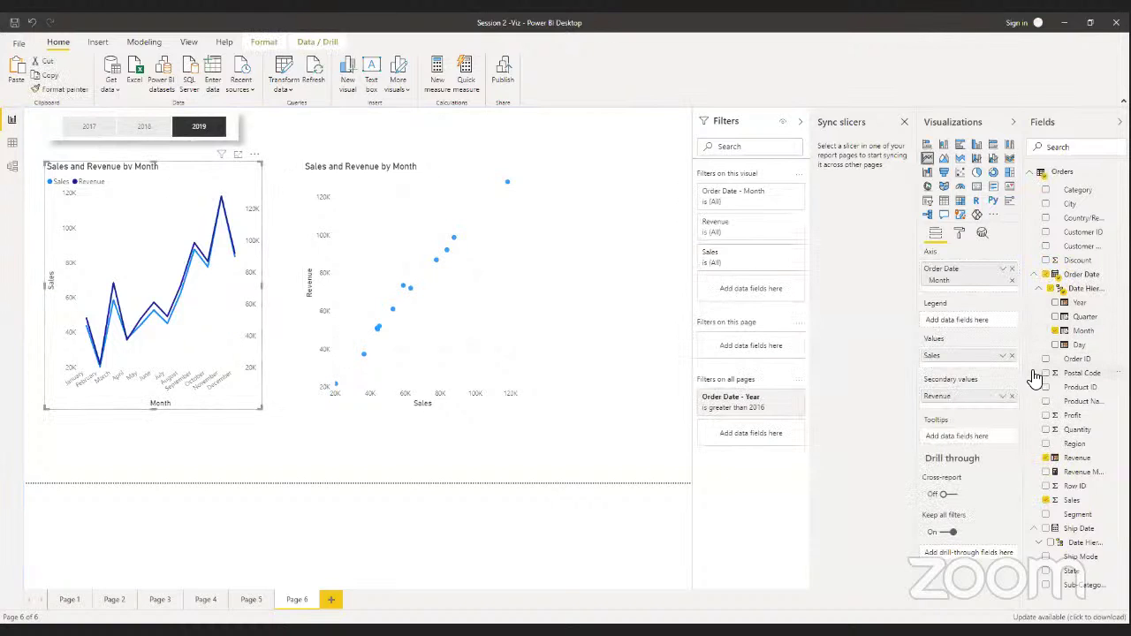
{"action": "left_click", "coordinate": [1013, 396]}
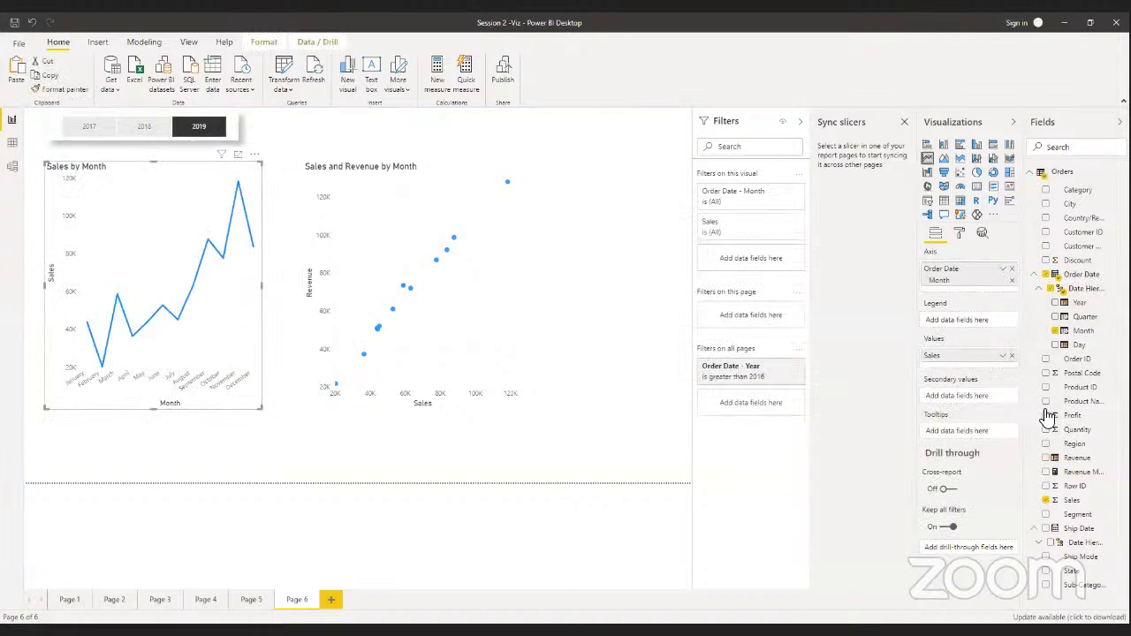
{"action": "left_click_drag", "start_coordinate": [1056, 415], "coordinate": [971, 403]}
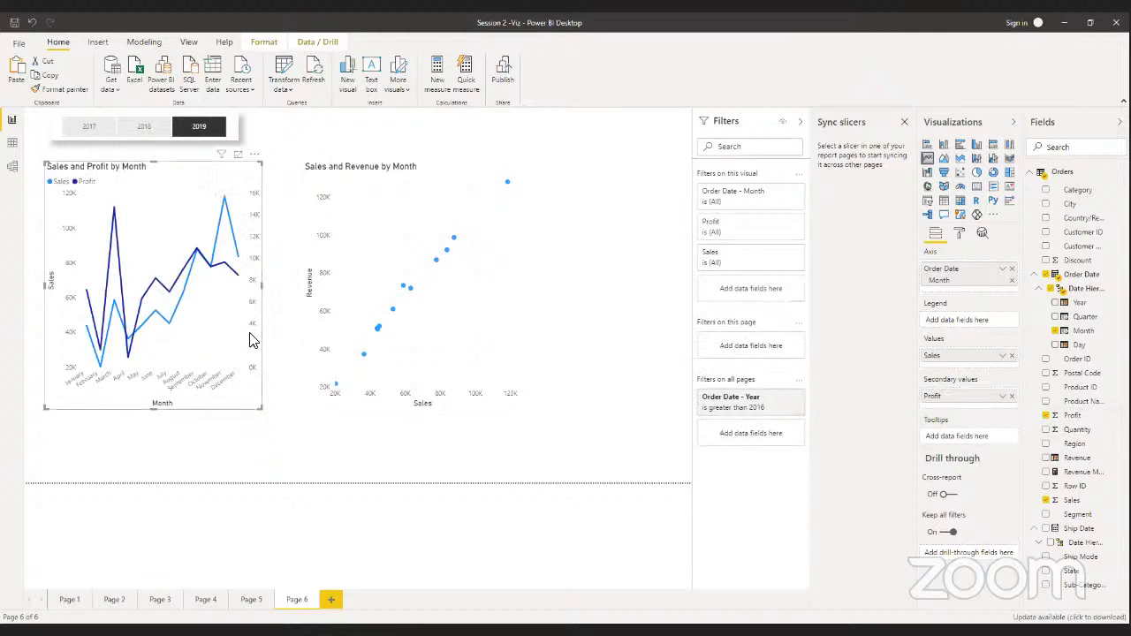
Replace Revenue with Profit on the scatter chart's Y axis
{"action": "left_click", "coordinate": [424, 205]}
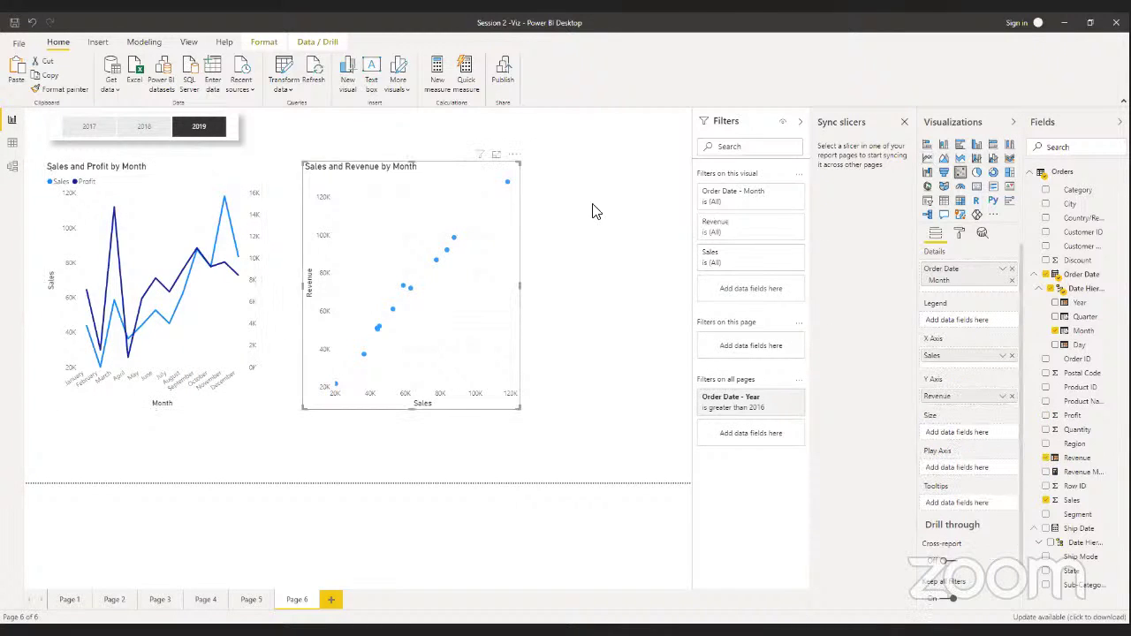
{"action": "left_click", "coordinate": [1012, 397]}
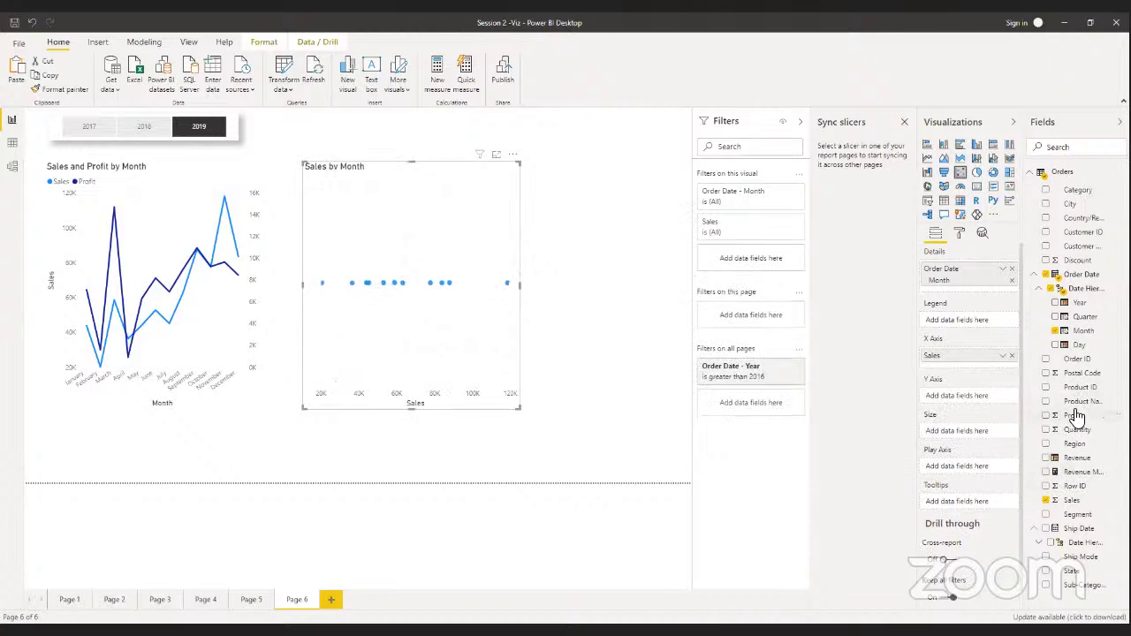
{"action": "left_click_drag", "start_coordinate": [1048, 416], "coordinate": [966, 396]}
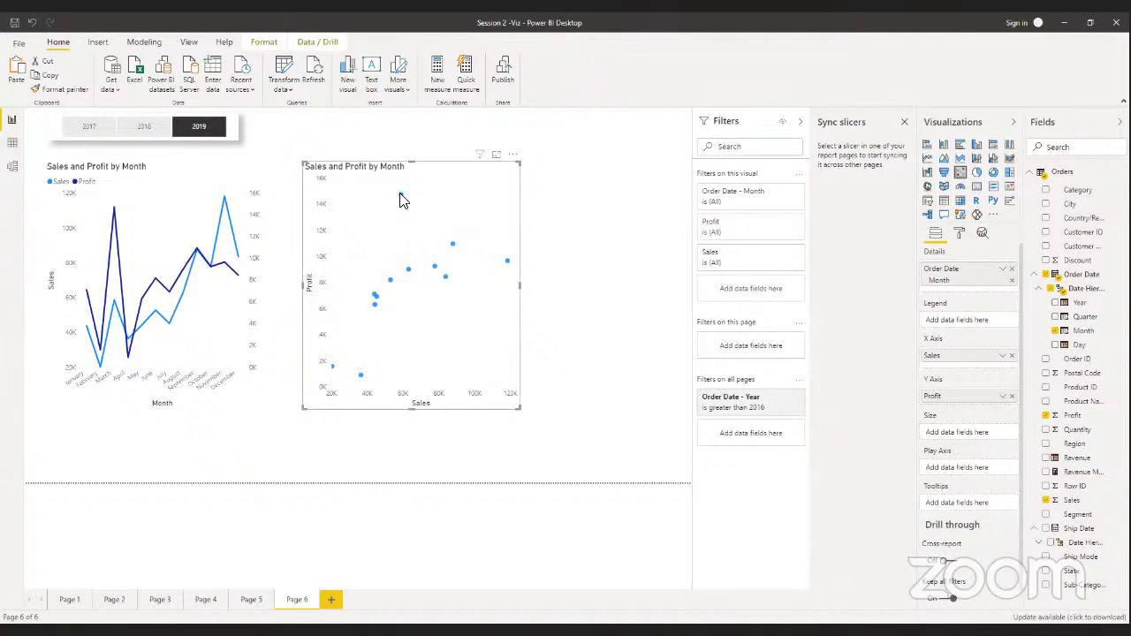
{"action": "mouse_move", "coordinate": [401, 198]}
{"action": "mouse_move", "coordinate": [507, 267]}
{"action": "left_click", "coordinate": [514, 157]}
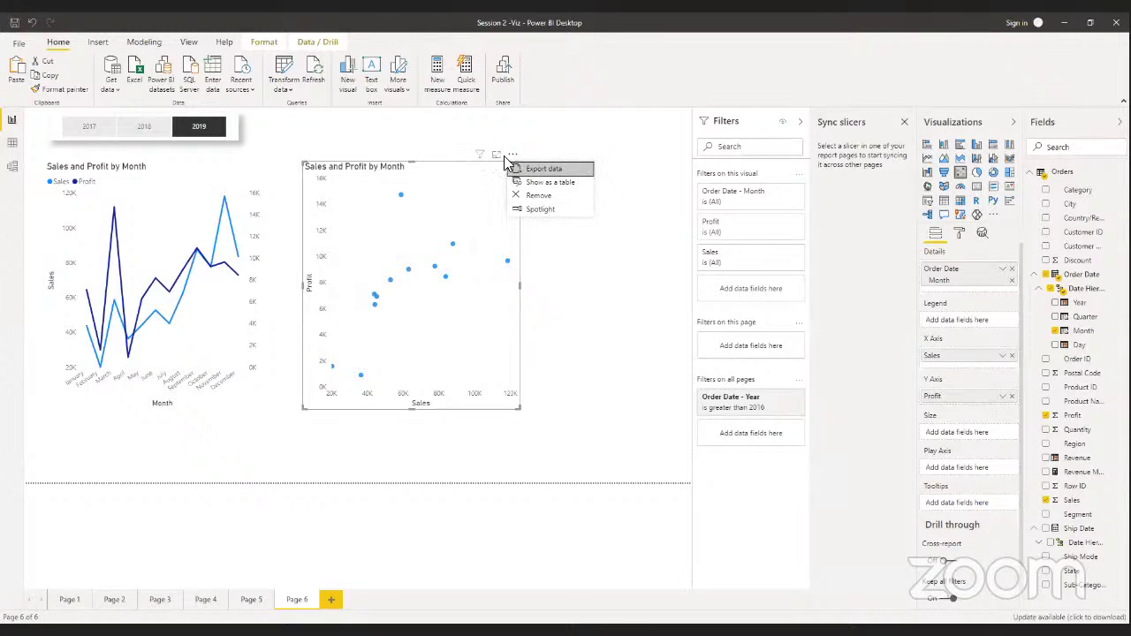
{"action": "left_click", "coordinate": [487, 180]}
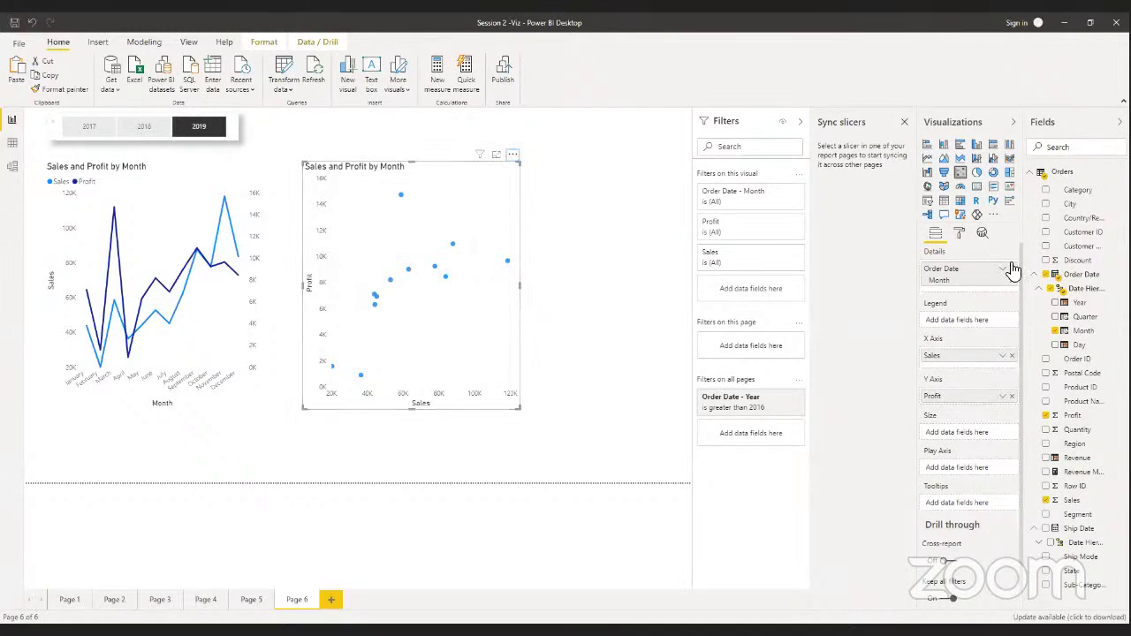
{"action": "left_click", "coordinate": [960, 234]}
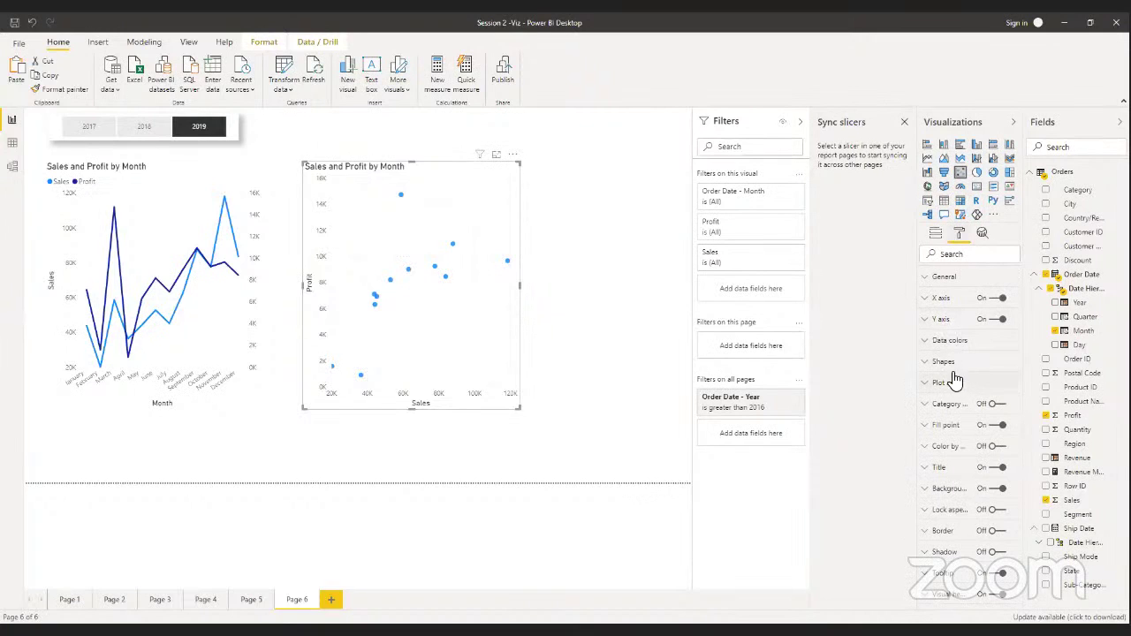
{"action": "left_click", "coordinate": [513, 156]}
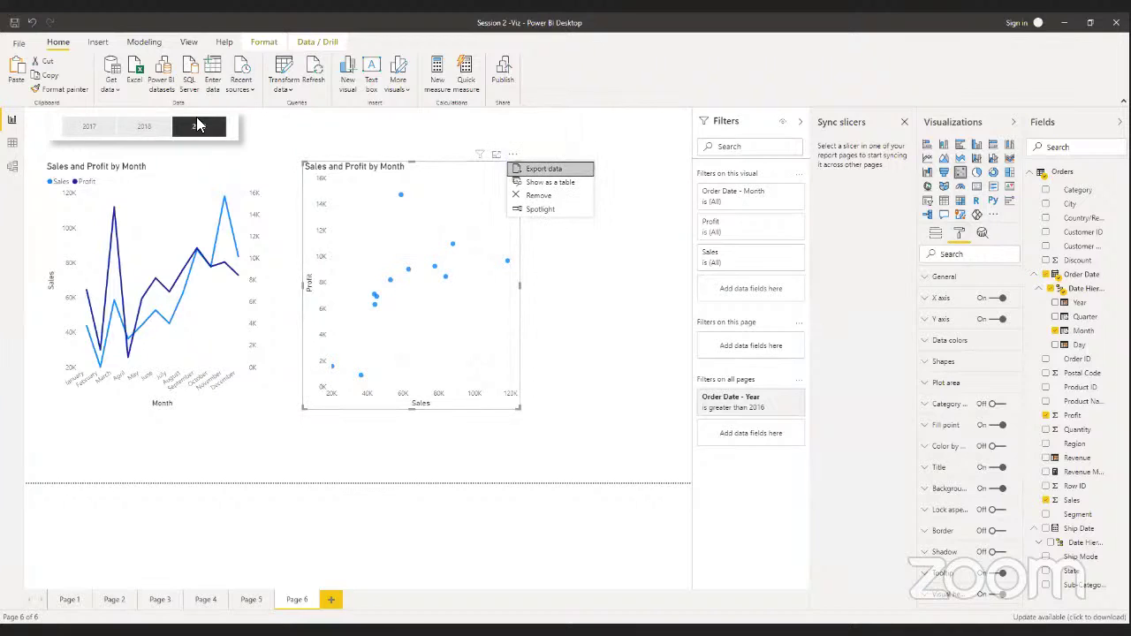
{"action": "left_click", "coordinate": [224, 195]}
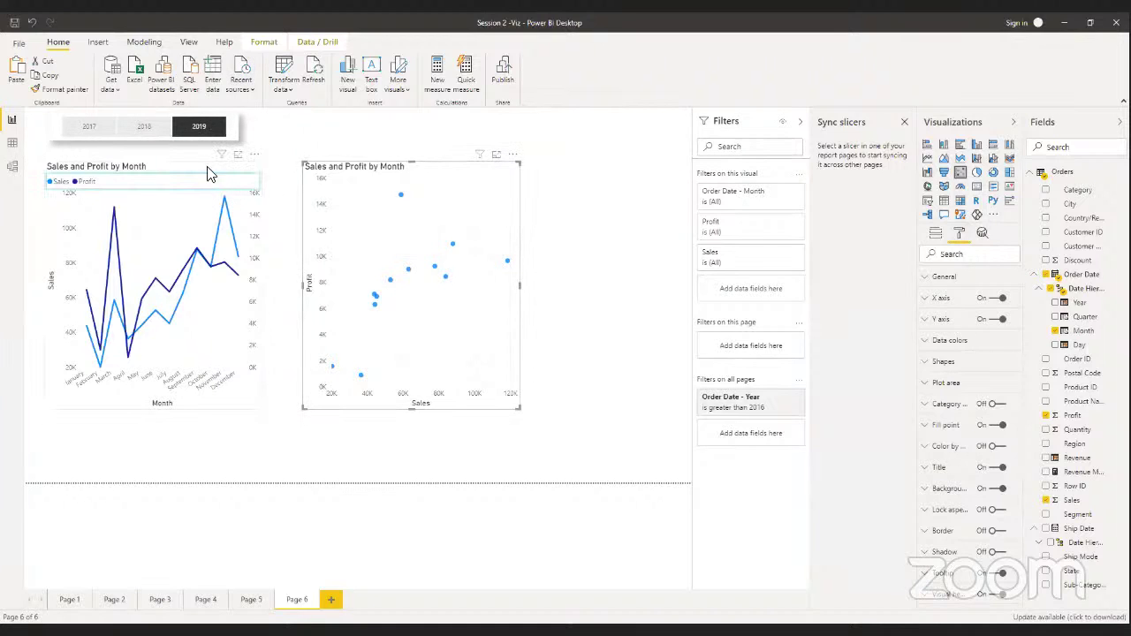
Remove Profit from the secondary values of the line chart on Page 6
{"action": "left_click", "coordinate": [212, 175]}
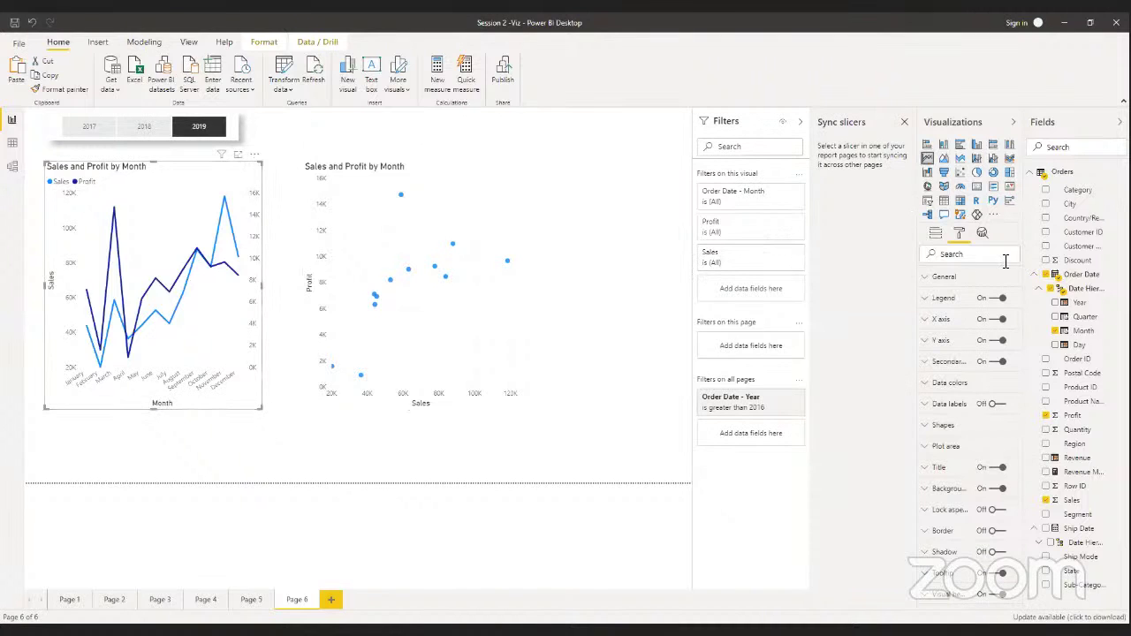
{"action": "left_click", "coordinate": [983, 235]}
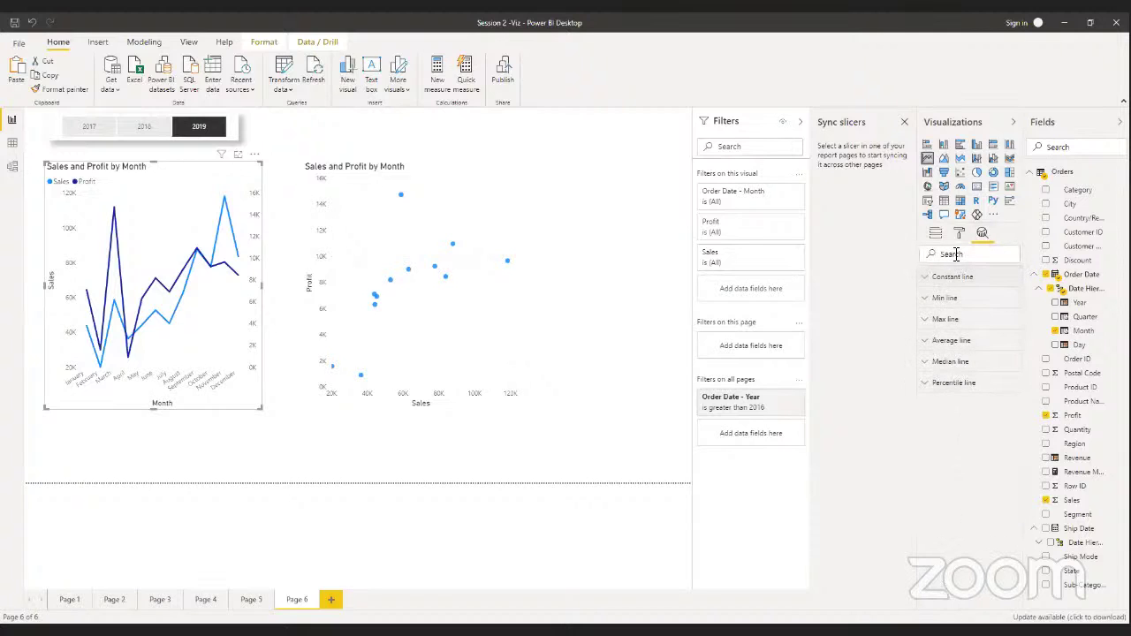
{"action": "left_click", "coordinate": [936, 233]}
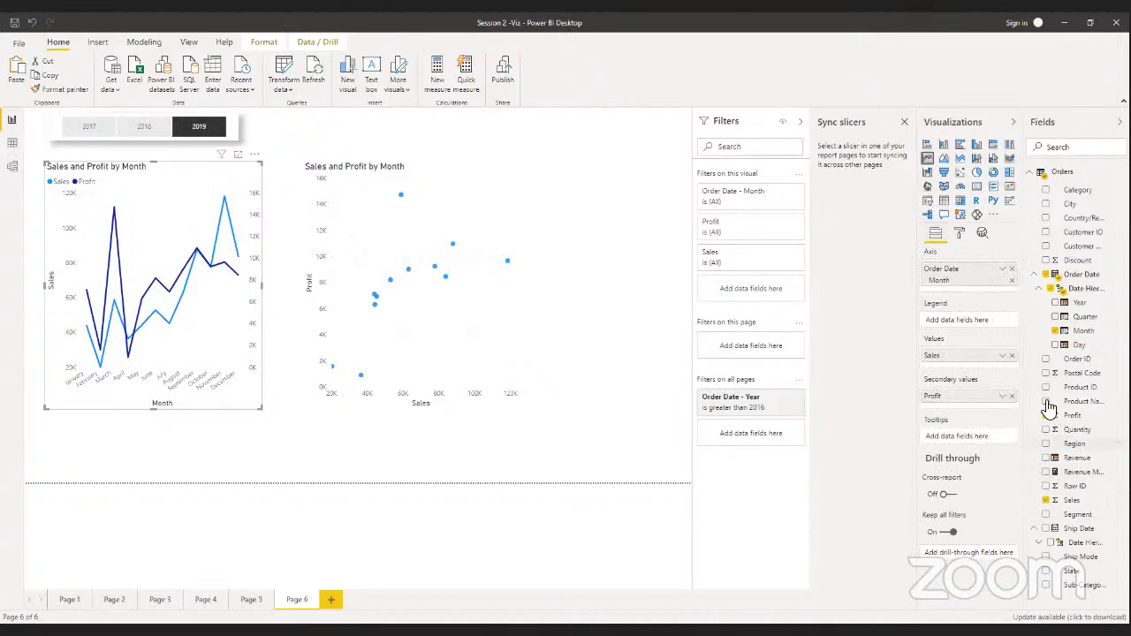
{"action": "left_click", "coordinate": [1012, 396]}
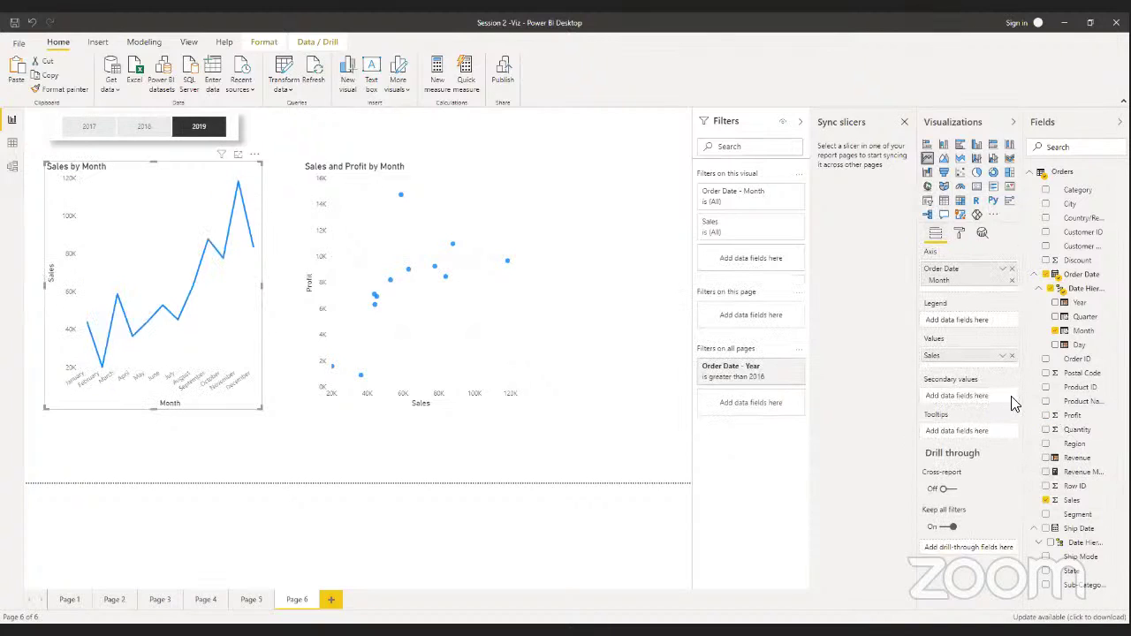
{"action": "left_click", "coordinate": [981, 235]}
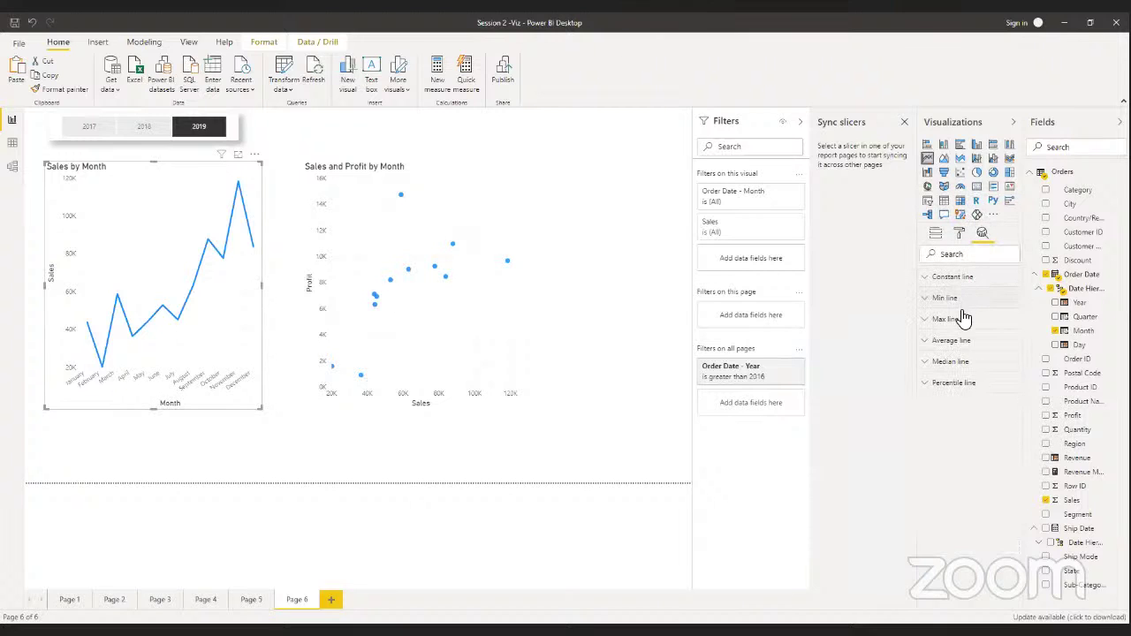
{"action": "left_click", "coordinate": [969, 386]}
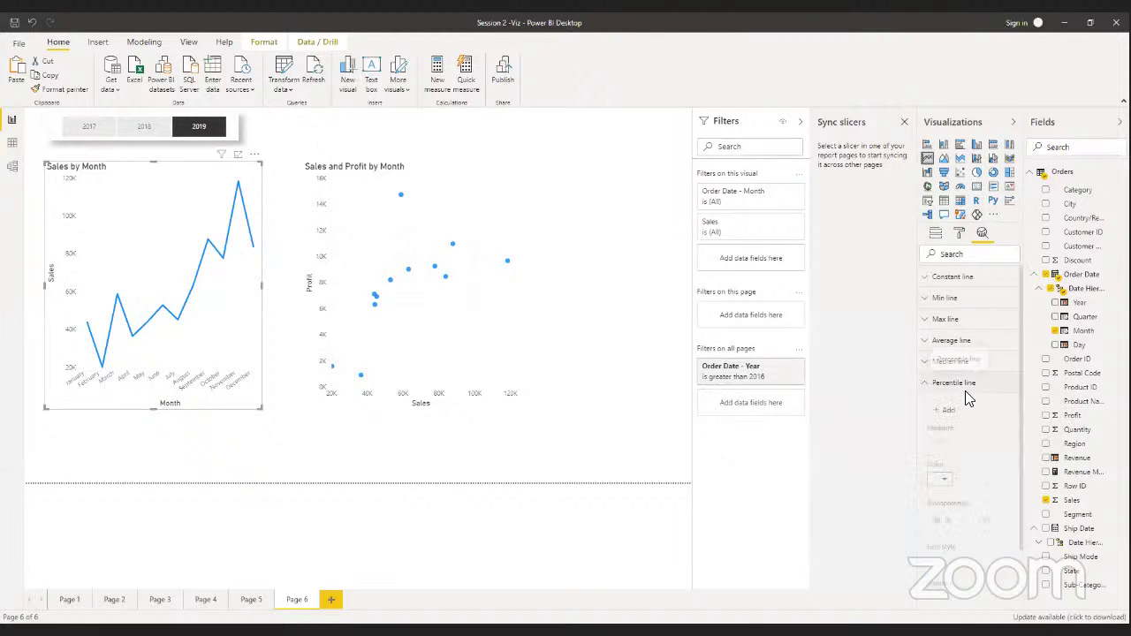
{"action": "left_click", "coordinate": [959, 234]}
{"action": "left_click", "coordinate": [938, 235]}
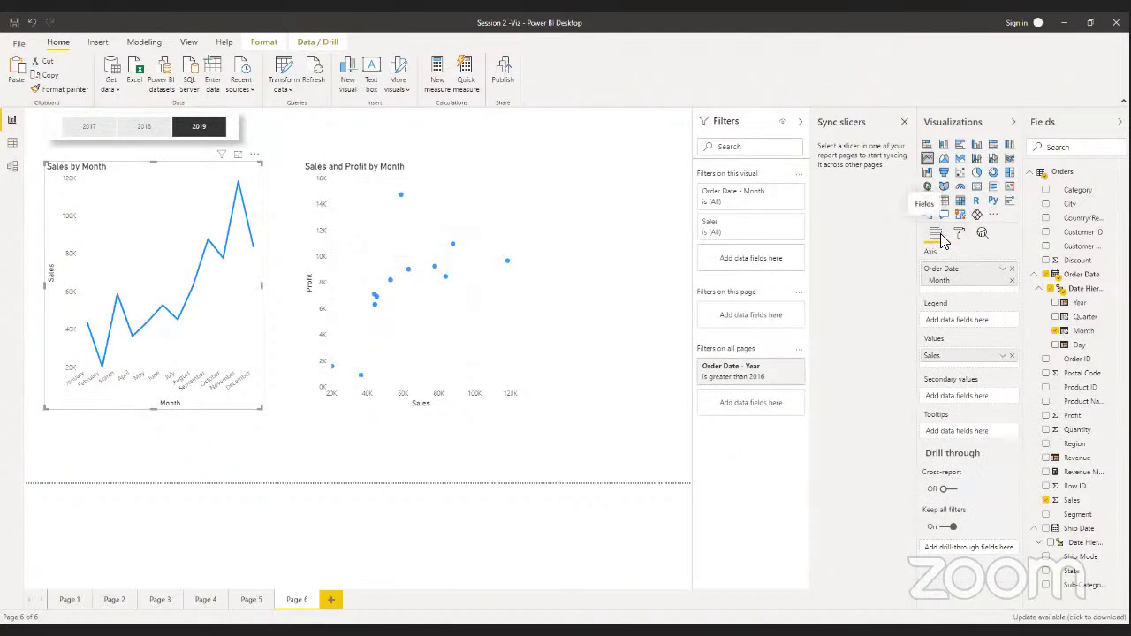
Add an average line for Sales to the Sales by Month line chart
{"action": "left_click", "coordinate": [979, 237]}
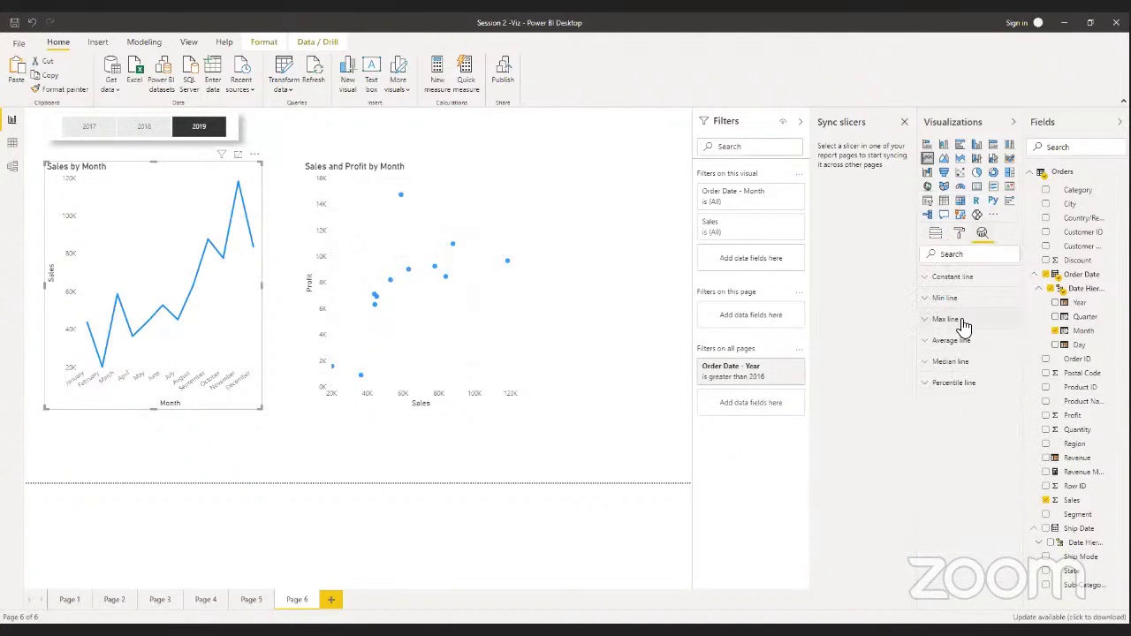
{"action": "left_click", "coordinate": [962, 324]}
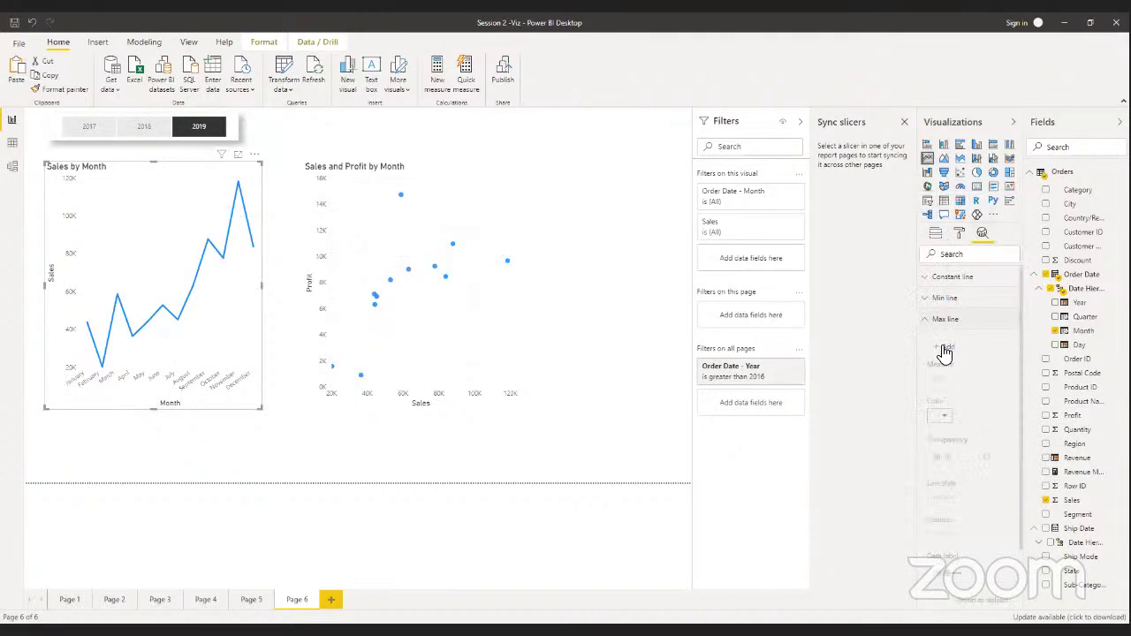
{"action": "left_click", "coordinate": [944, 301]}
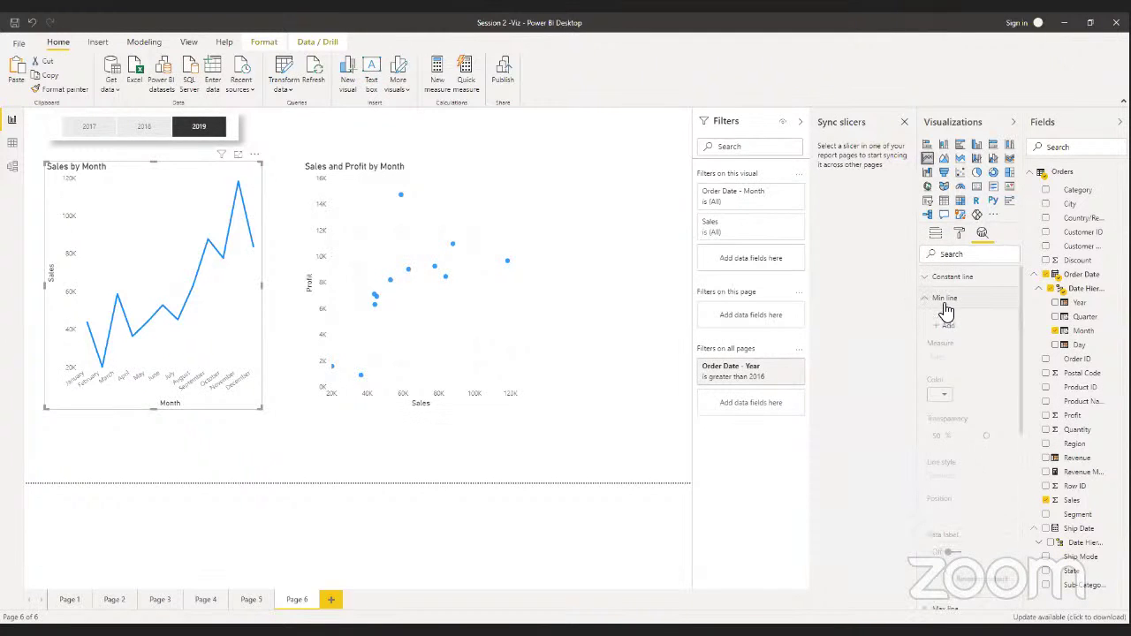
{"action": "left_click", "coordinate": [944, 299]}
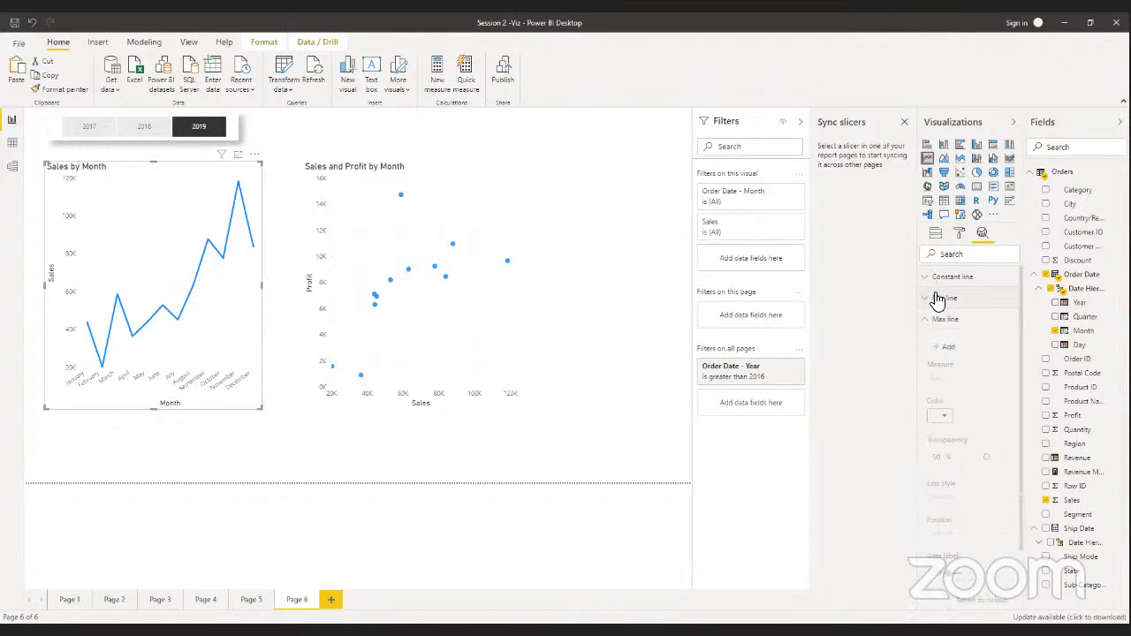
{"action": "left_click", "coordinate": [939, 319]}
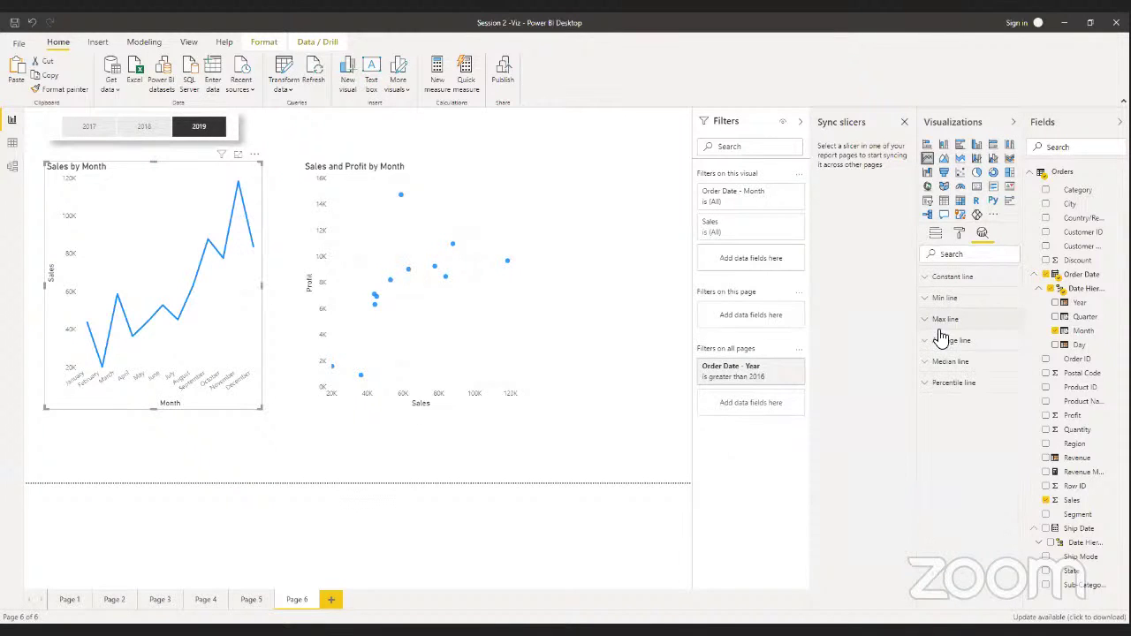
{"action": "left_click", "coordinate": [942, 342]}
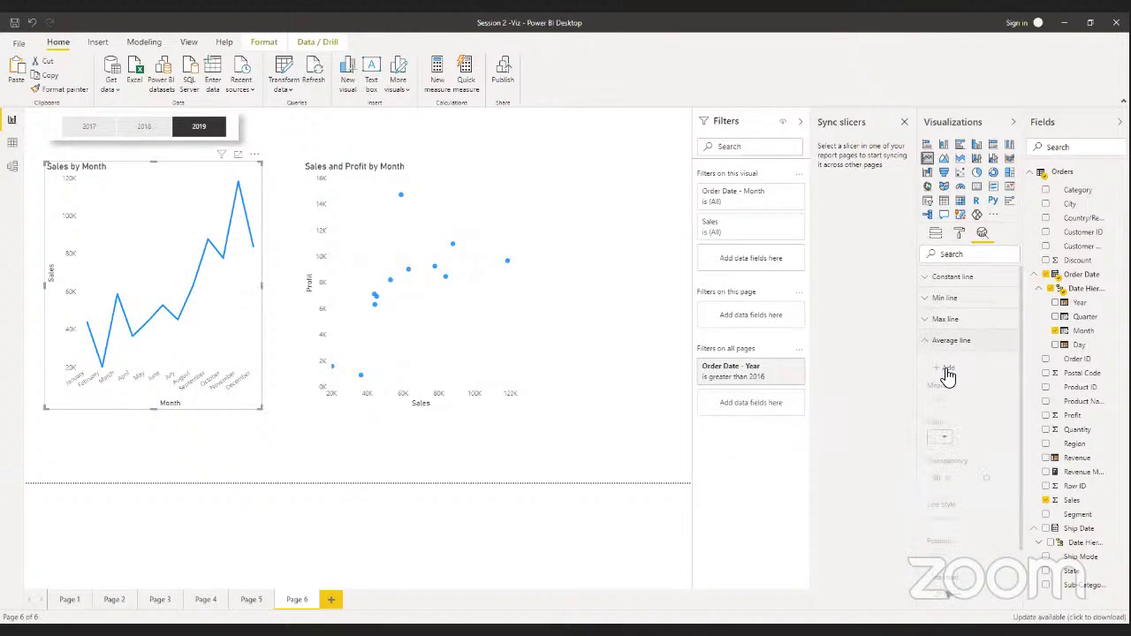
{"action": "left_click", "coordinate": [944, 366]}
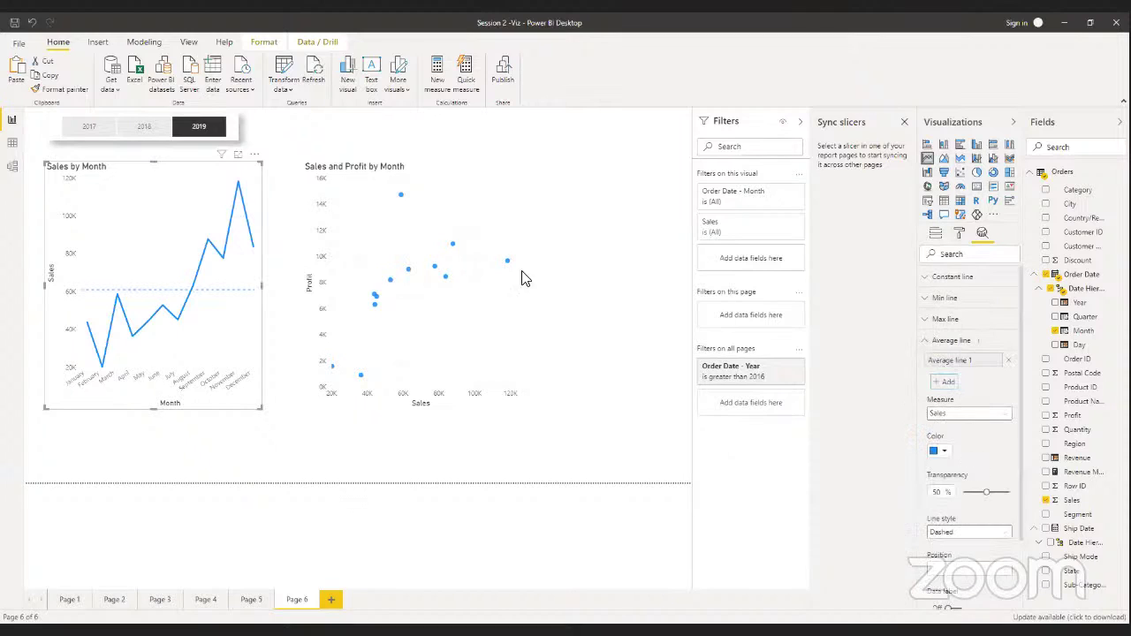
{"action": "left_click", "coordinate": [962, 344]}
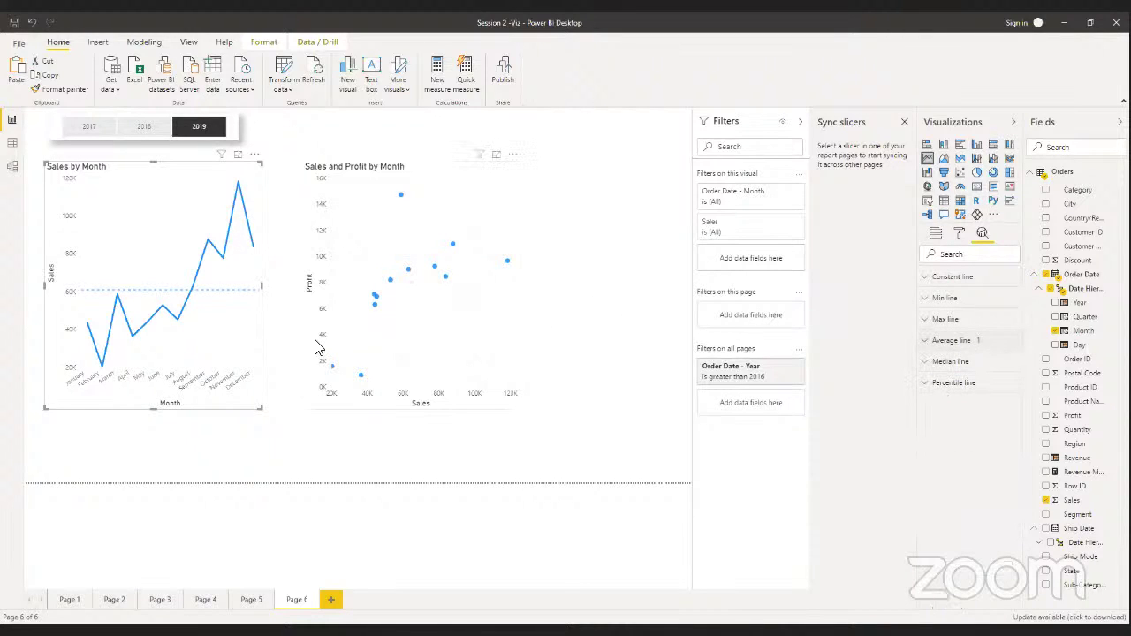
{"action": "mouse_move", "coordinate": [88, 355]}
Add a new Page 7 to the report and make the year slicer visible on it
{"action": "left_click", "coordinate": [332, 601]}
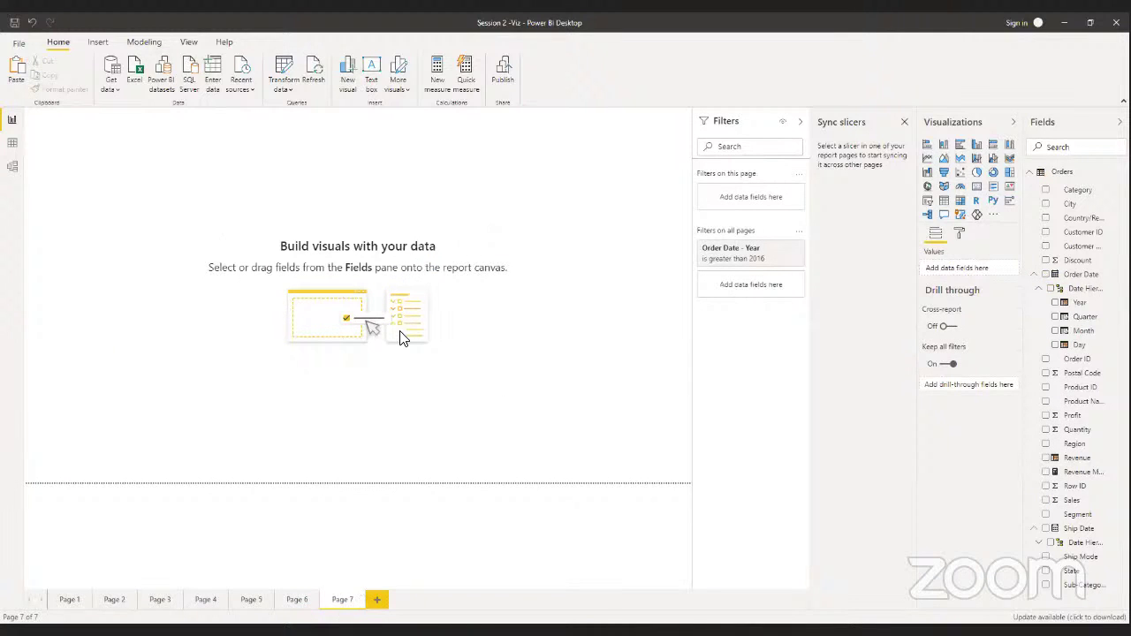
{"action": "left_click", "coordinate": [297, 599]}
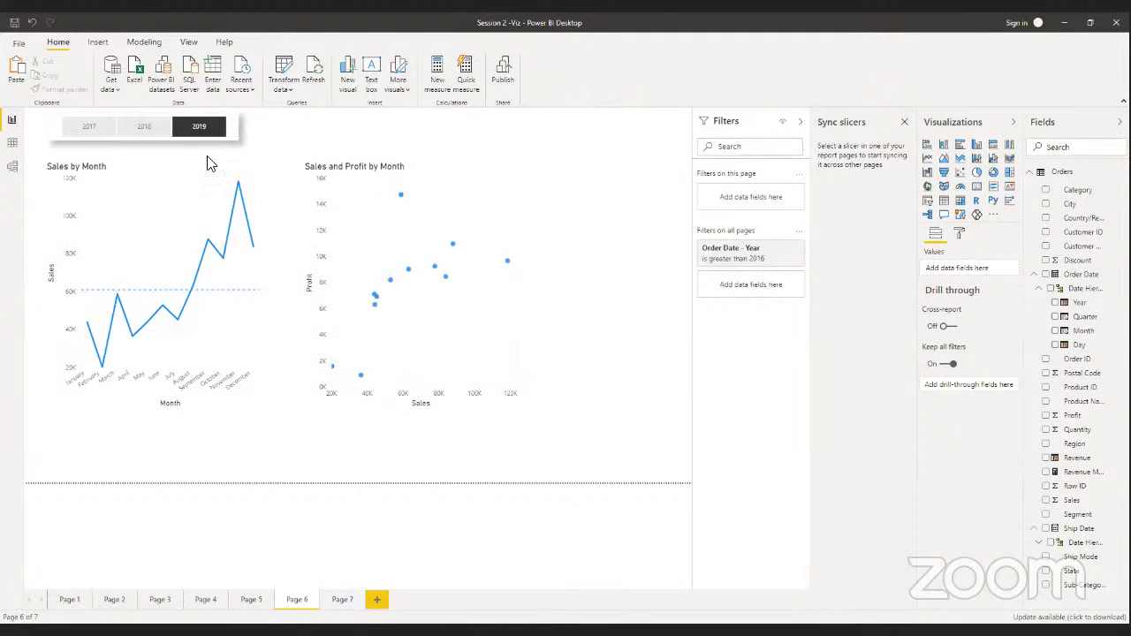
{"action": "left_click", "coordinate": [178, 139]}
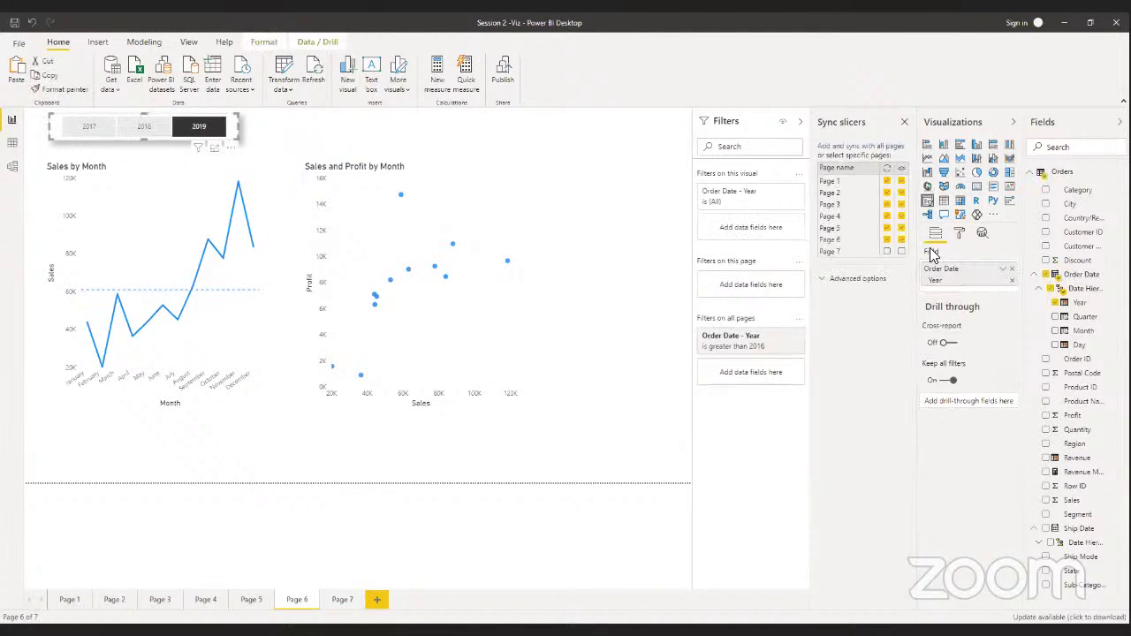
{"action": "left_click", "coordinate": [901, 251]}
{"action": "left_click", "coordinate": [336, 605]}
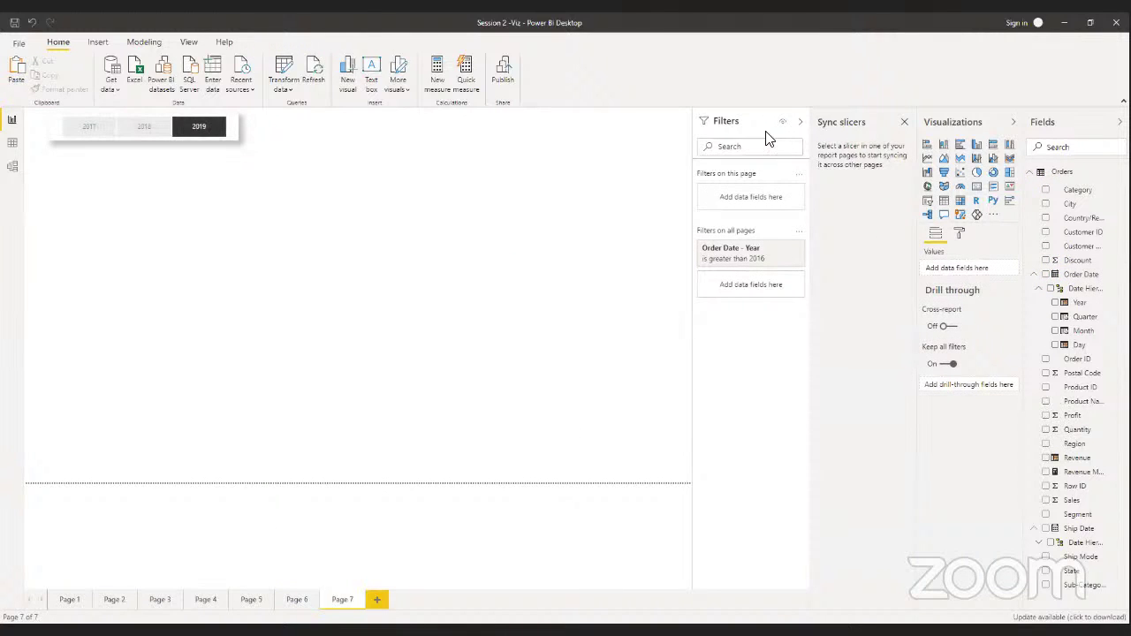
Build an enlarged pie chart of Revenue by Segment below the year slicer on Page 7 and convert it into a donut chart
{"action": "left_click", "coordinate": [977, 174]}
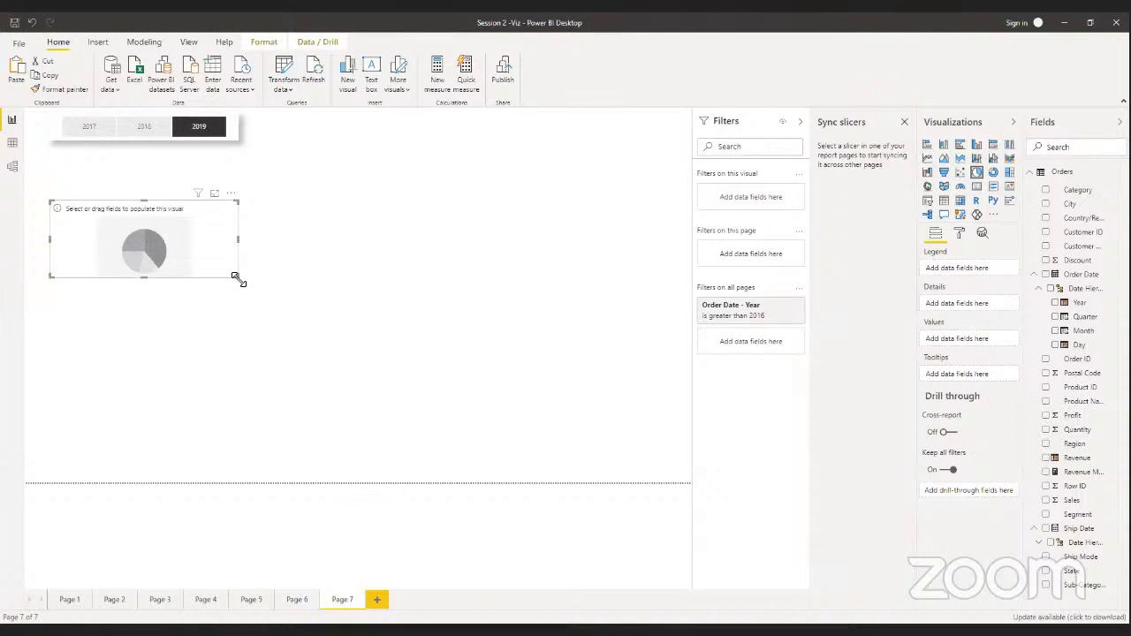
{"action": "left_click_drag", "start_coordinate": [235, 276], "coordinate": [239, 379]}
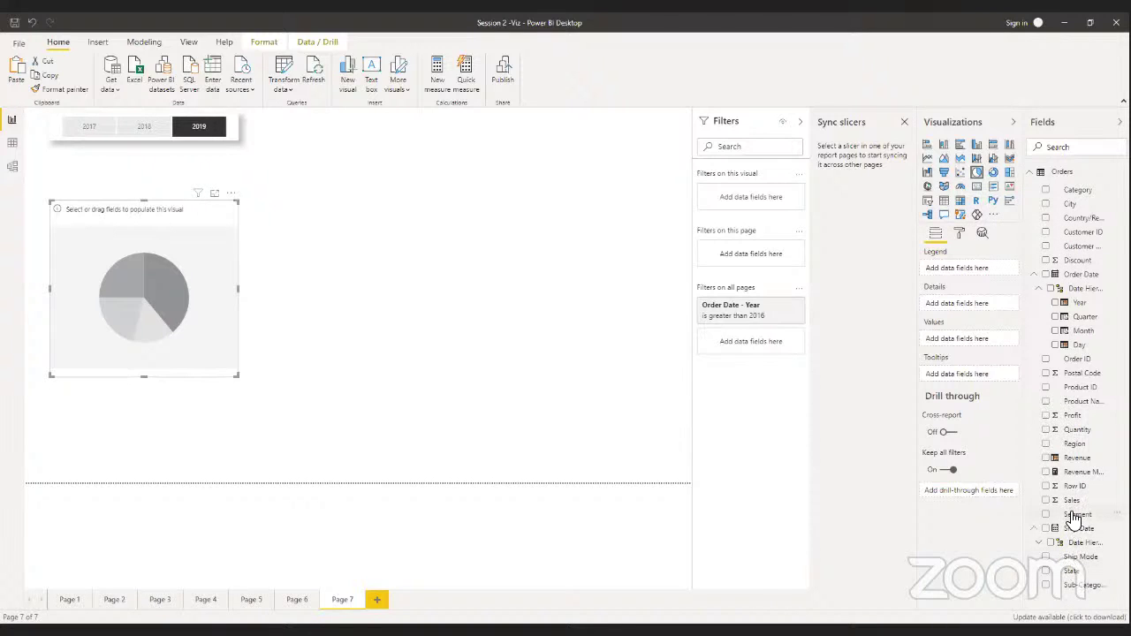
{"action": "left_click_drag", "start_coordinate": [1071, 517], "coordinate": [979, 273]}
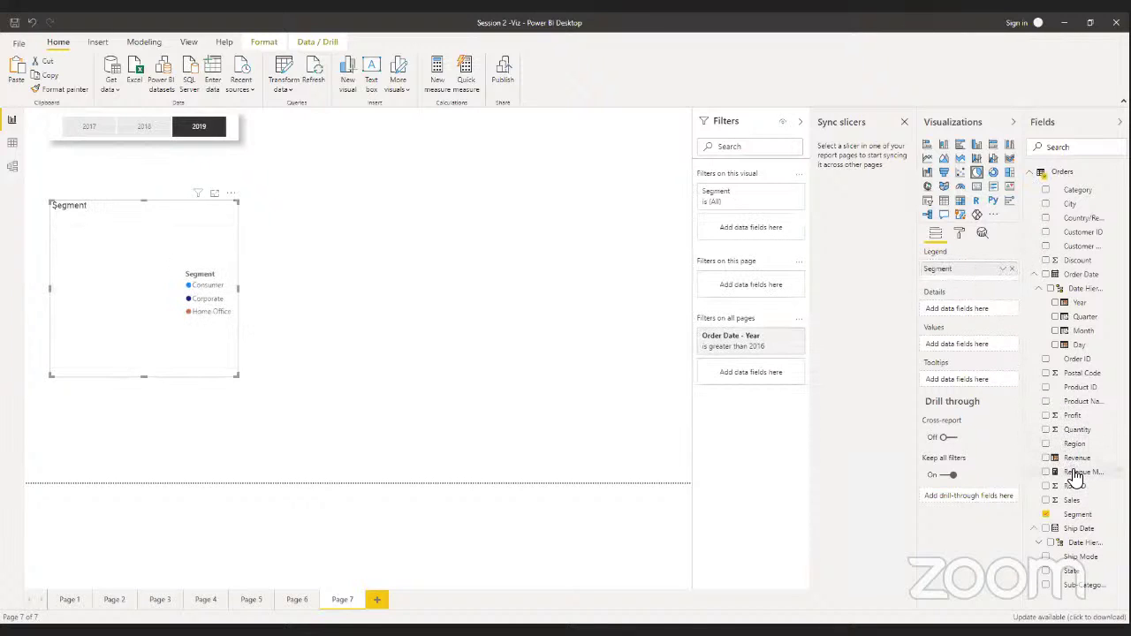
{"action": "left_click_drag", "start_coordinate": [1074, 466], "coordinate": [962, 351]}
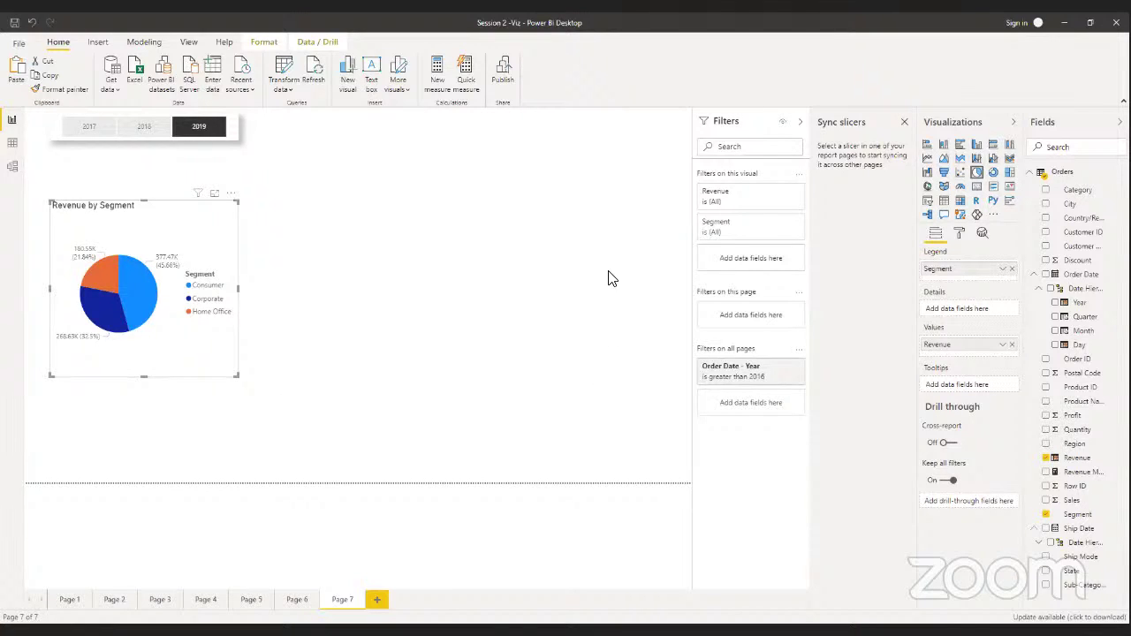
{"action": "left_click", "coordinate": [991, 174]}
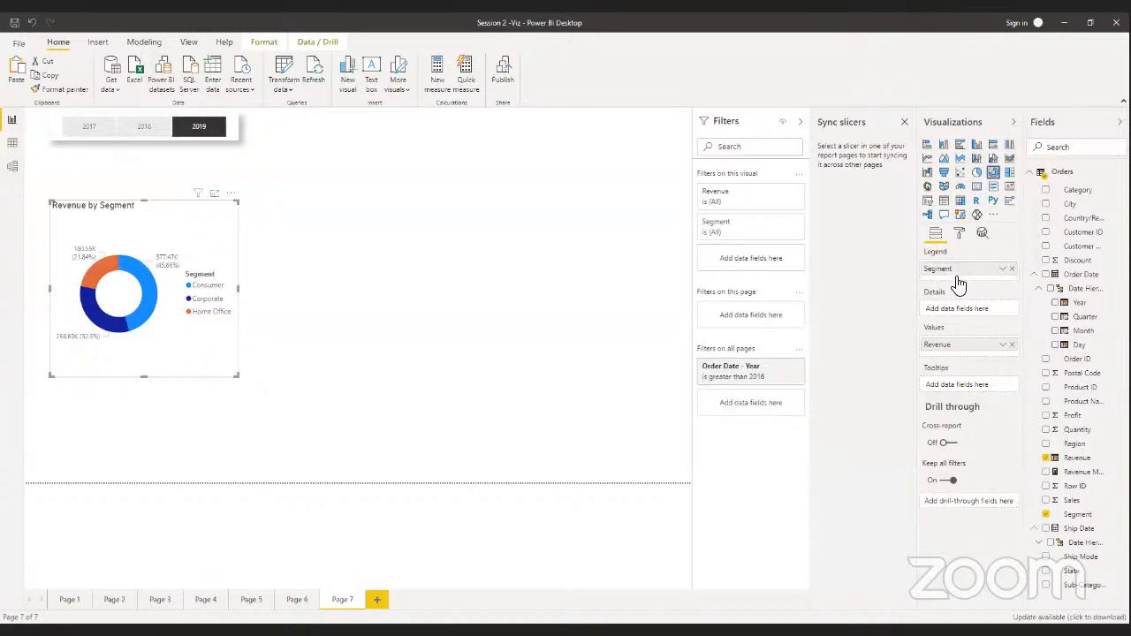
{"action": "left_click", "coordinate": [478, 277]}
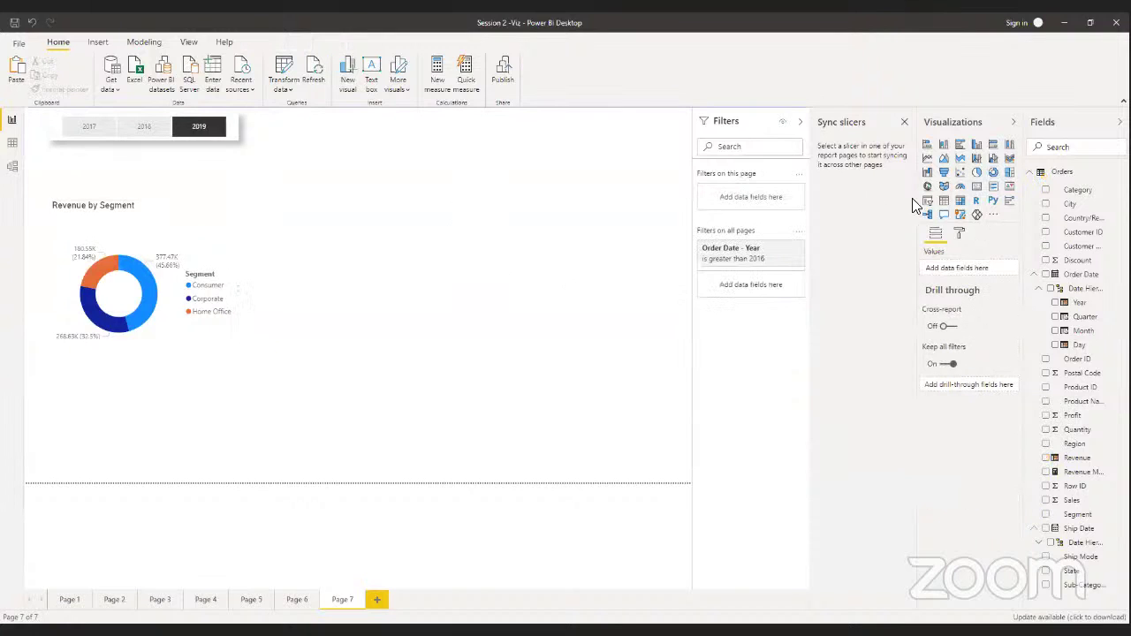
Insert an empty treemap on Page 7, place it beside the donut chart, and enlarge it to nearly the page's lower edge
{"action": "left_click", "coordinate": [1010, 172]}
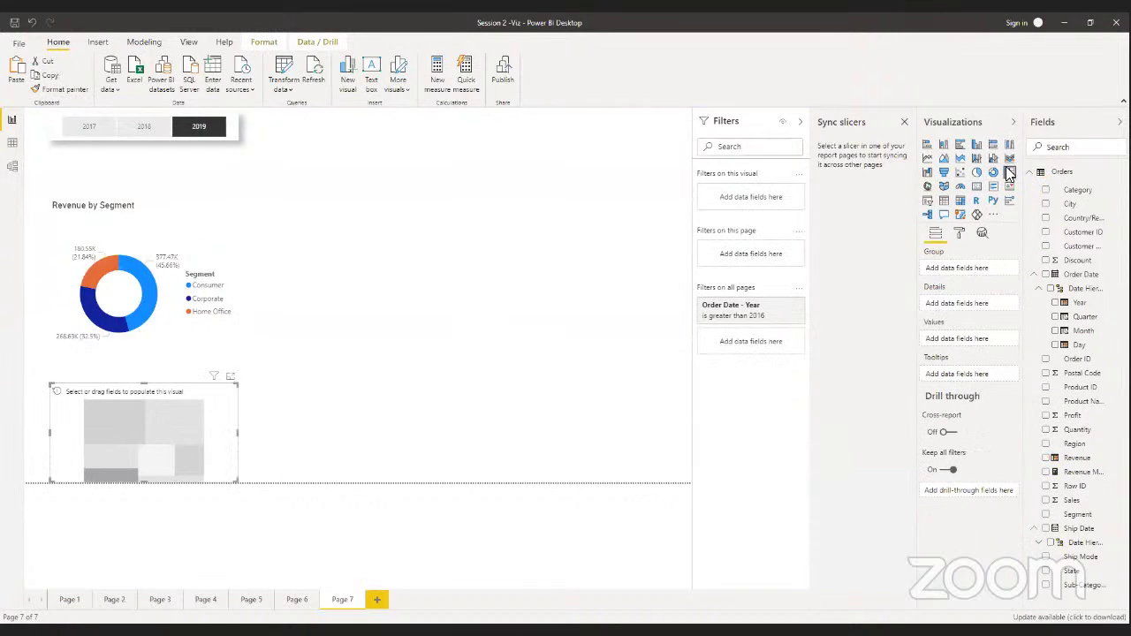
{"action": "left_click_drag", "start_coordinate": [67, 412], "coordinate": [300, 199]}
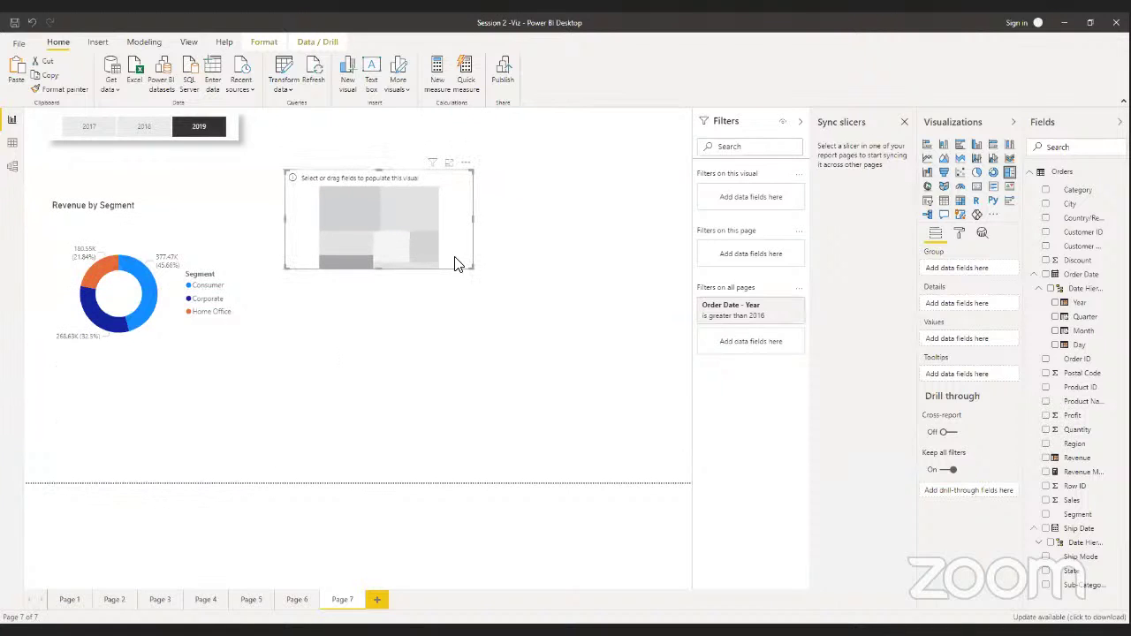
{"action": "left_click_drag", "start_coordinate": [469, 269], "coordinate": [539, 477]}
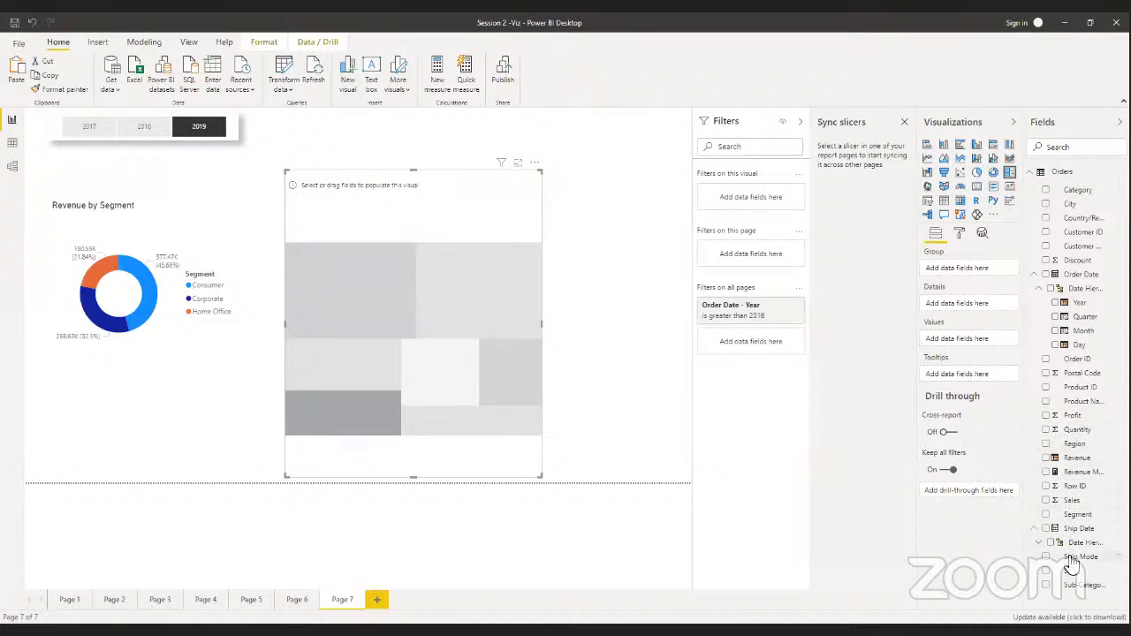
Group the treemap by State with Revenue as its values, and move it to the page's far edge, away from the donut chart
{"action": "left_click_drag", "start_coordinate": [1067, 572], "coordinate": [956, 269]}
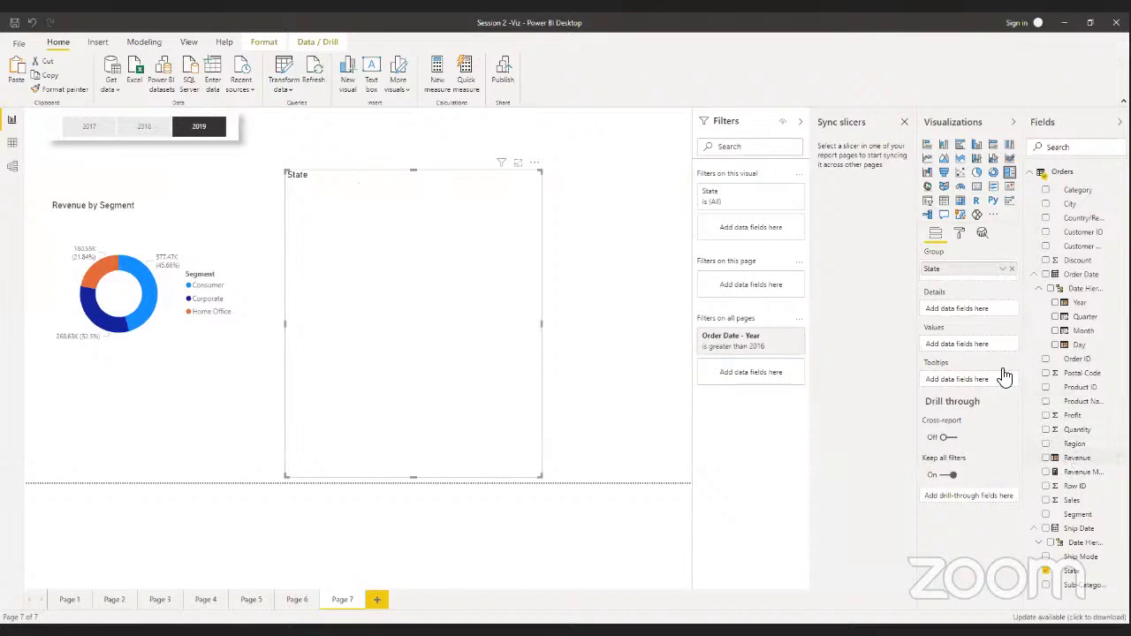
{"action": "left_click_drag", "start_coordinate": [1005, 377], "coordinate": [967, 349]}
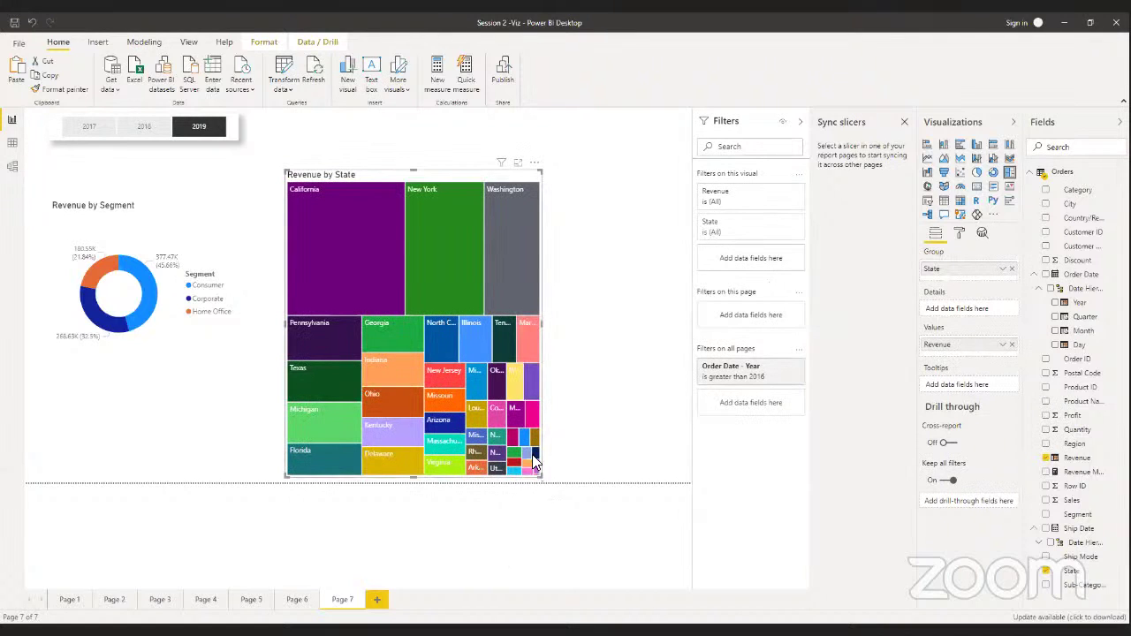
{"action": "mouse_move", "coordinate": [529, 469]}
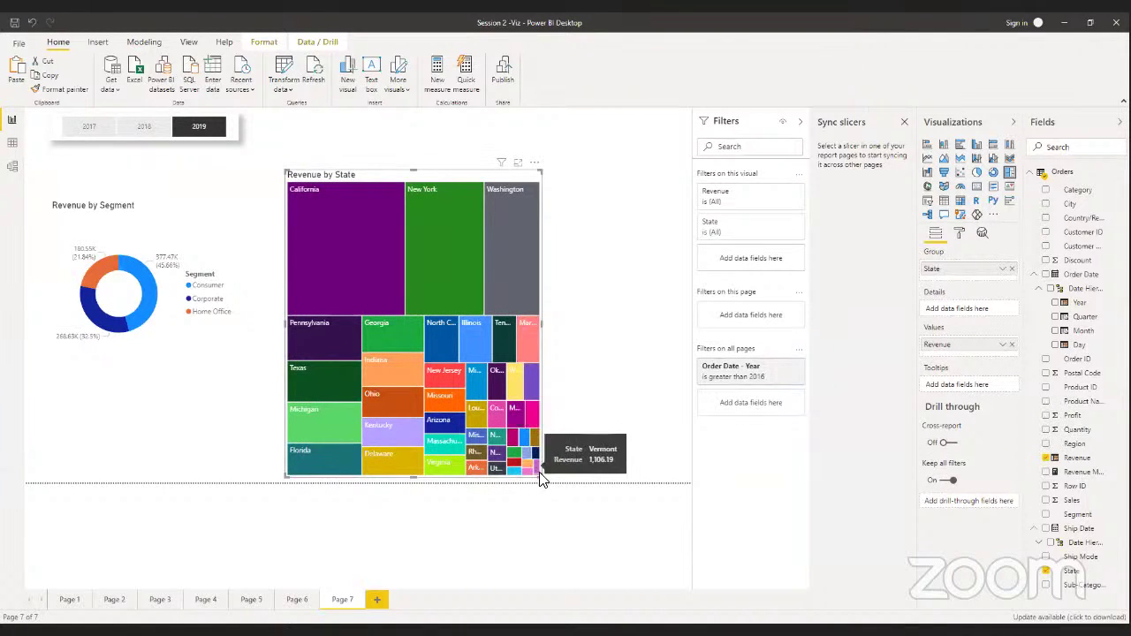
{"action": "left_click_drag", "start_coordinate": [538, 468], "coordinate": [679, 470]}
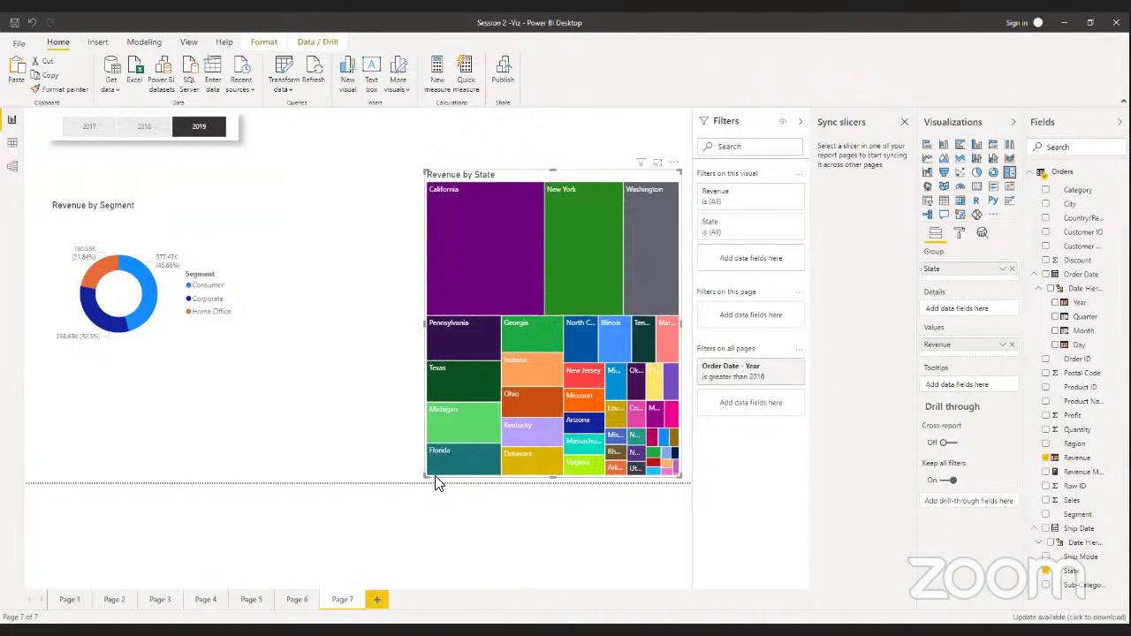
Narrow the donut chart and stretch it down to the treemap's lower edge, and widen the treemap towards it
{"action": "left_click_drag", "start_coordinate": [425, 477], "coordinate": [280, 467]}
{"action": "left_click", "coordinate": [217, 280]}
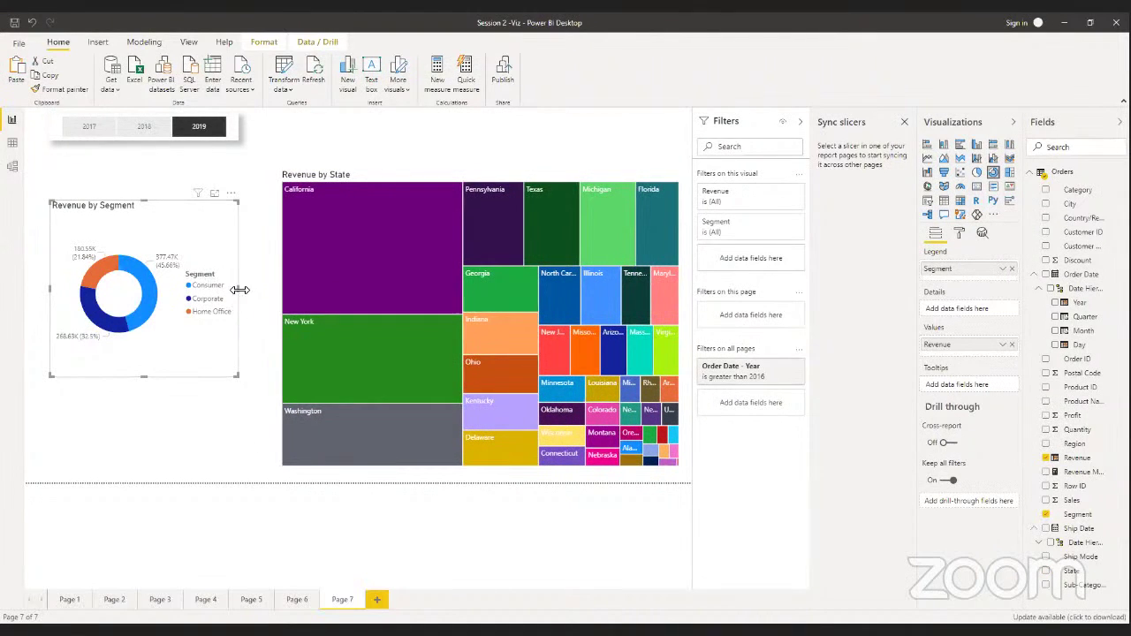
{"action": "left_click_drag", "start_coordinate": [239, 290], "coordinate": [186, 296]}
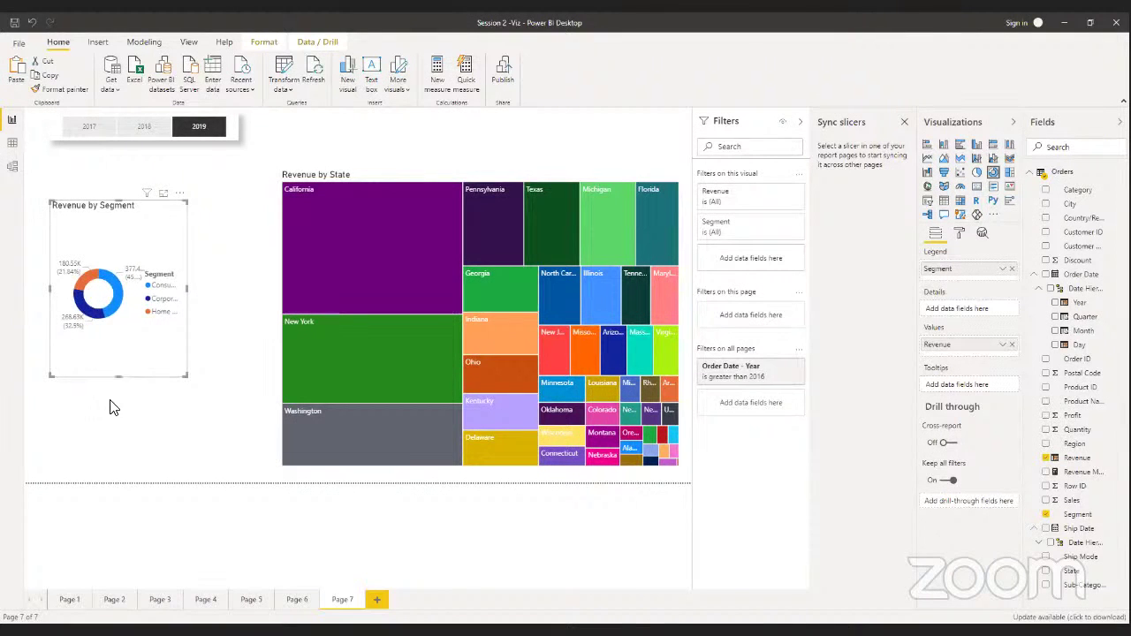
{"action": "left_click_drag", "start_coordinate": [113, 407], "coordinate": [107, 468]}
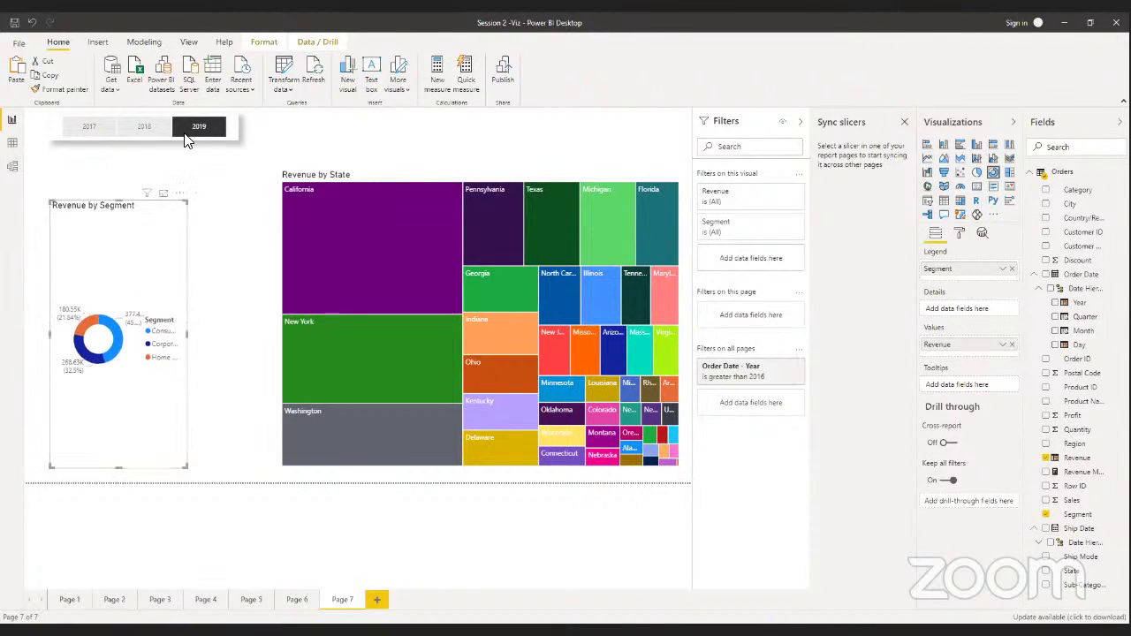
{"action": "left_click", "coordinate": [291, 254]}
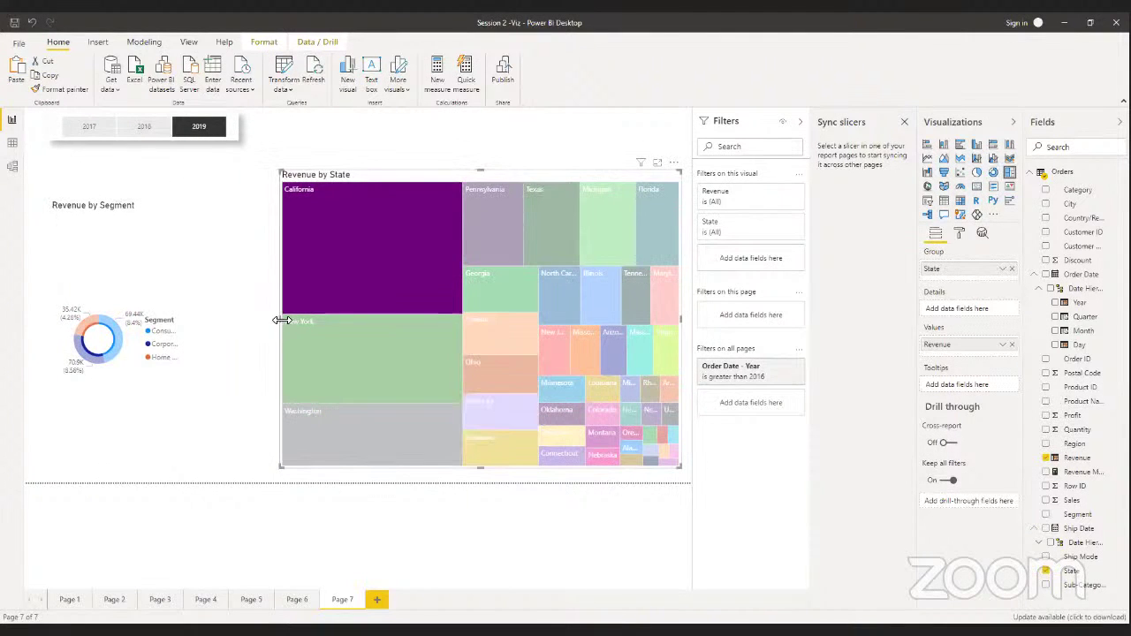
{"action": "left_click_drag", "start_coordinate": [280, 320], "coordinate": [201, 326]}
{"action": "left_click", "coordinate": [329, 142]}
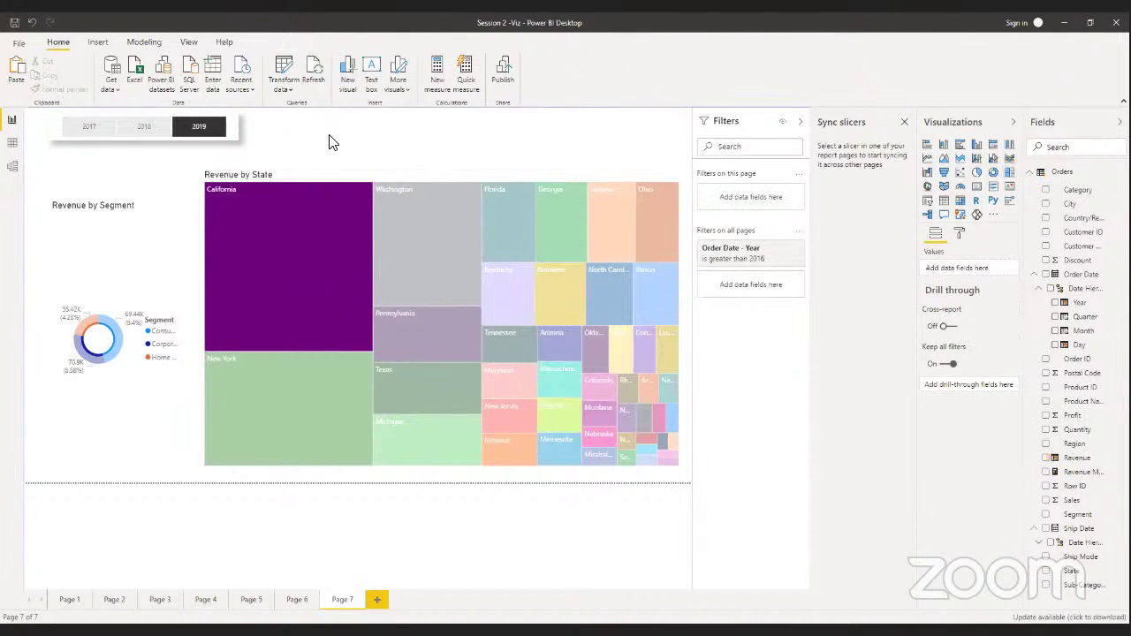
With California selected in the treemap, try the None and Filter interactions on the donut chart and return it to Highlight
{"action": "left_click", "coordinate": [384, 240]}
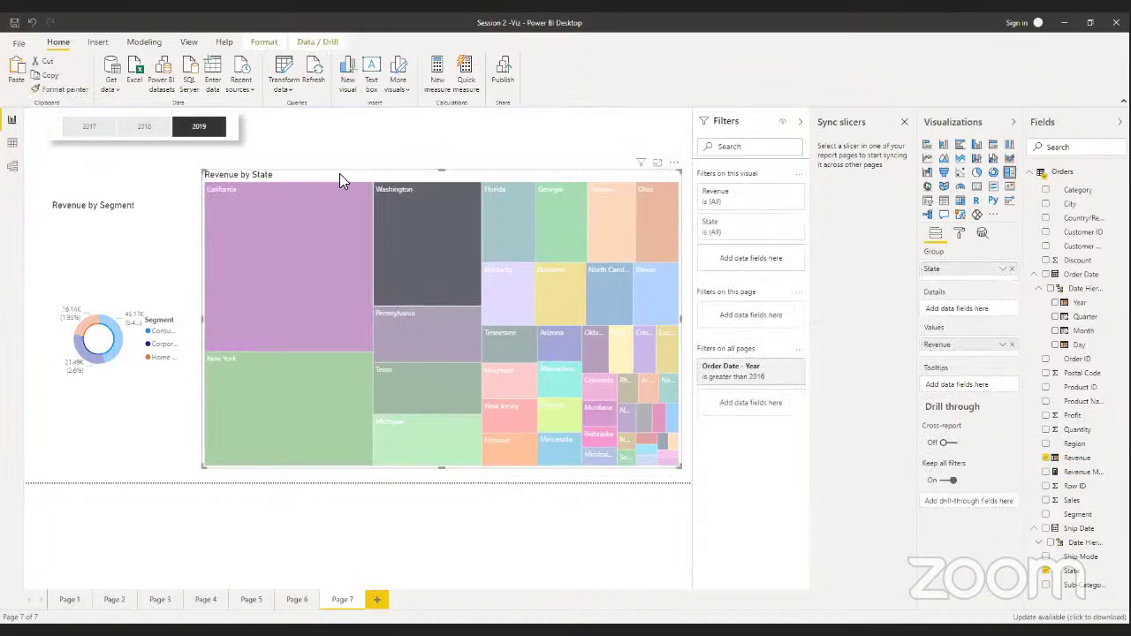
{"action": "left_click", "coordinate": [304, 235]}
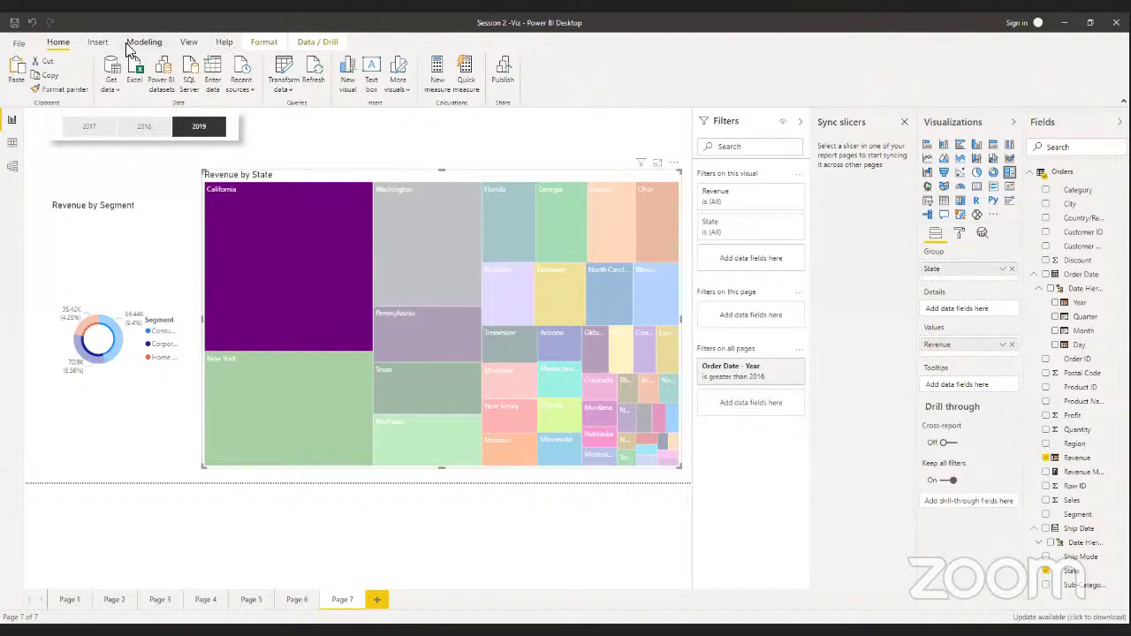
{"action": "left_click", "coordinate": [318, 44]}
{"action": "left_click", "coordinate": [264, 44]}
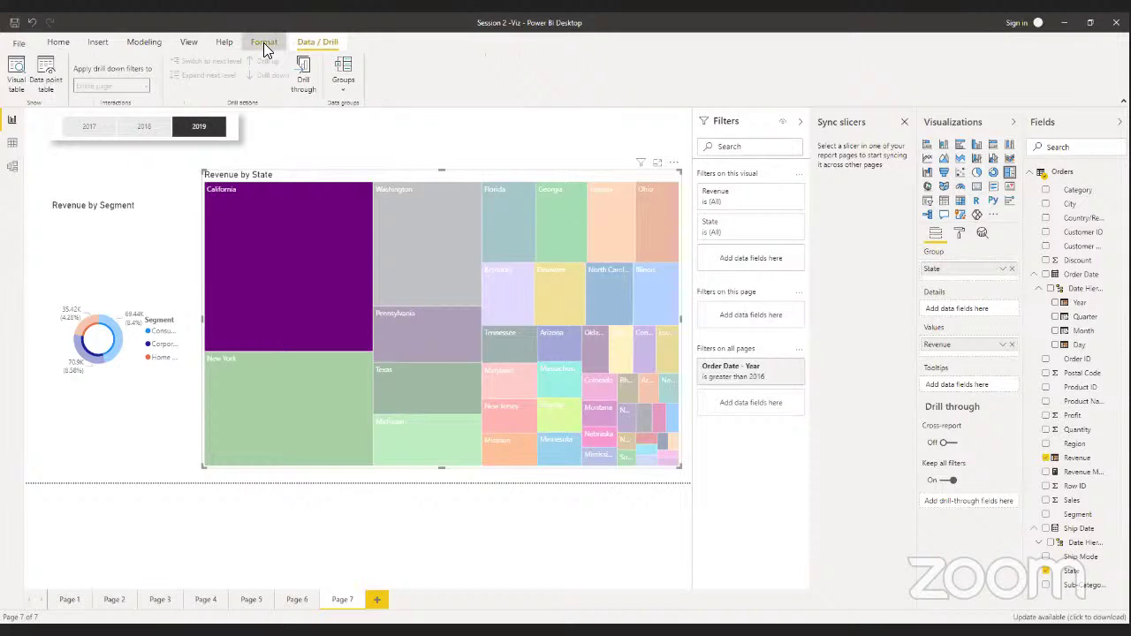
{"action": "left_click", "coordinate": [19, 90]}
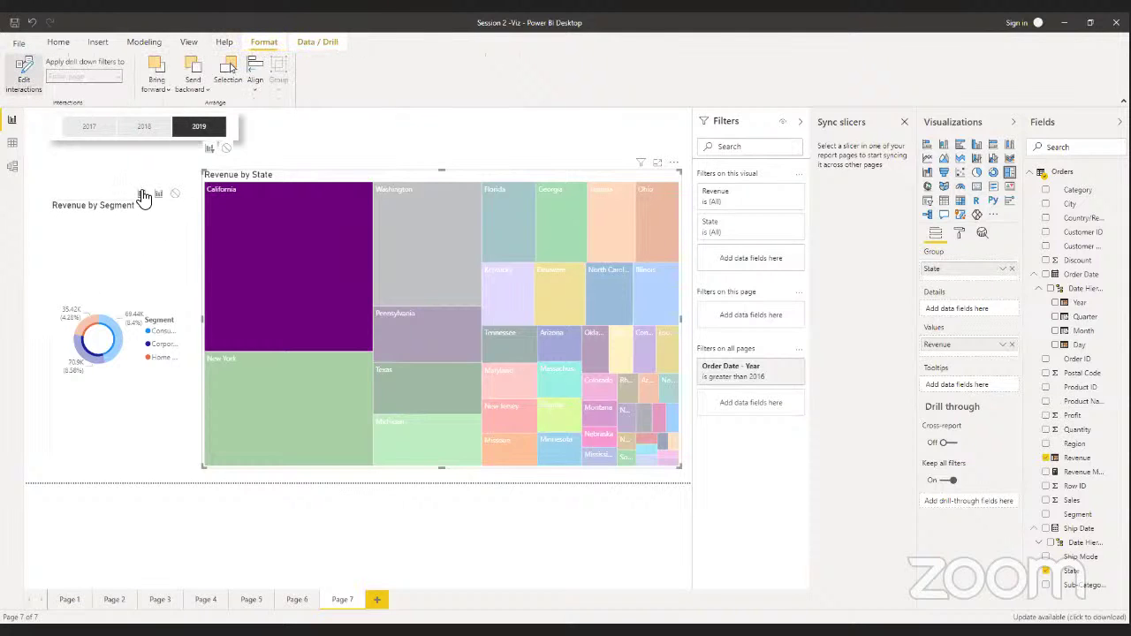
{"action": "left_click", "coordinate": [175, 194]}
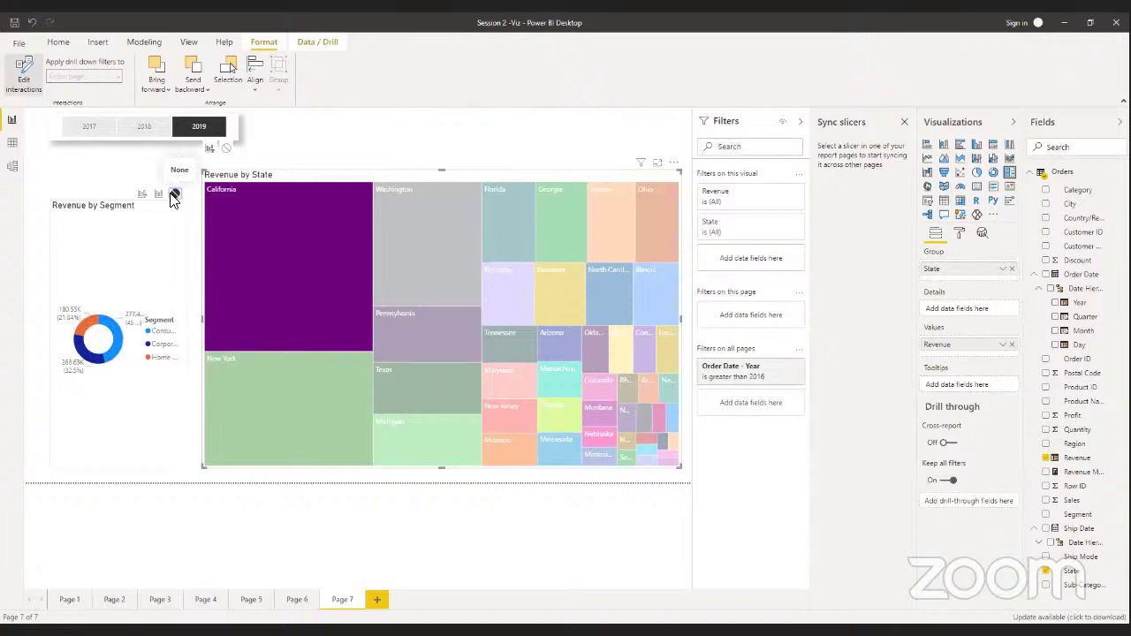
{"action": "left_click", "coordinate": [143, 194]}
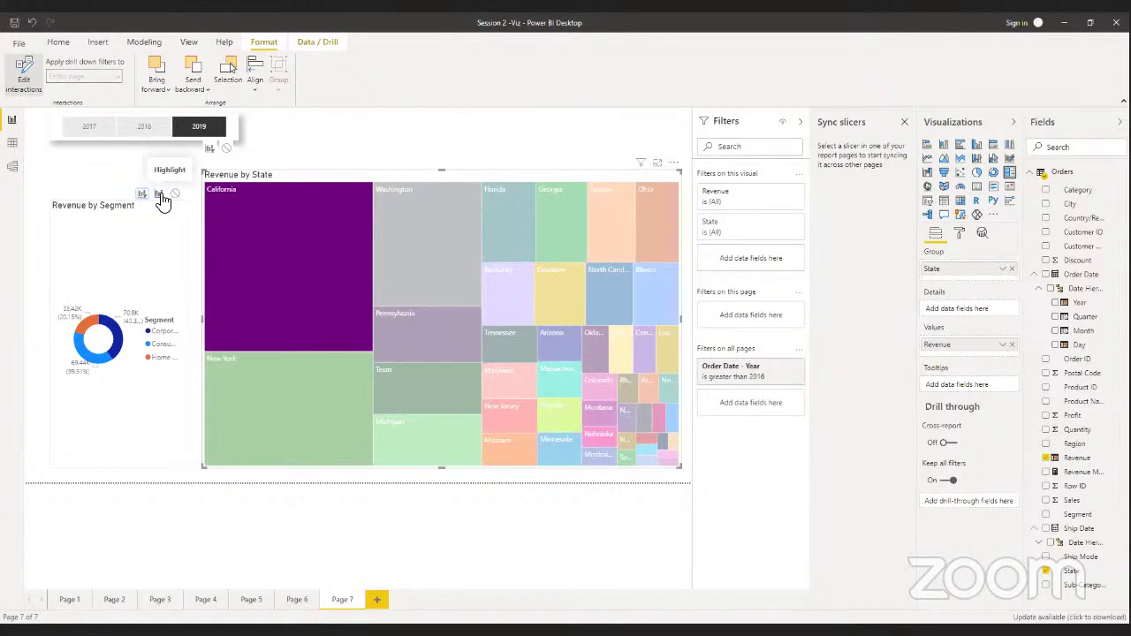
{"action": "left_click", "coordinate": [160, 196]}
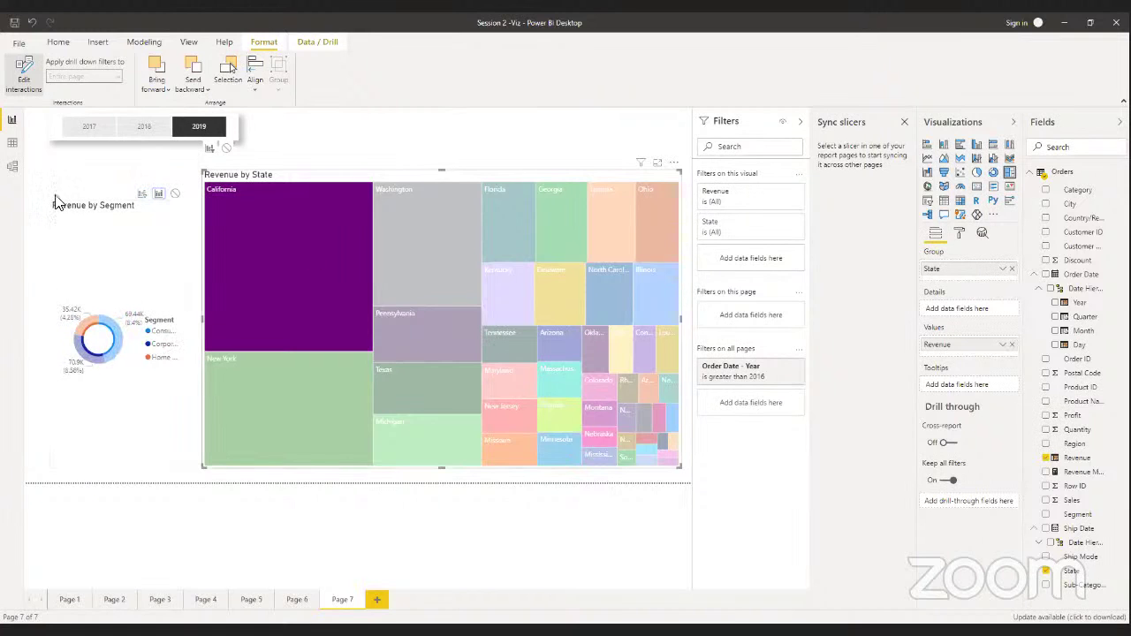
{"action": "left_click", "coordinate": [26, 77]}
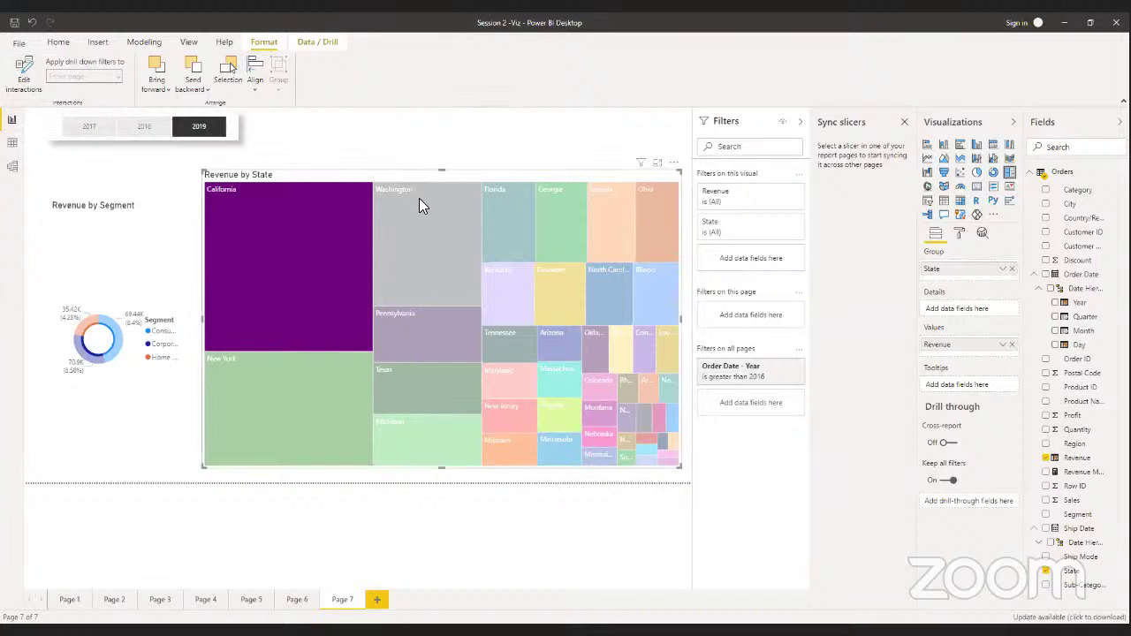
Clear the California highlight, and try Profit as the treemap's details field before removing it
{"action": "mouse_move", "coordinate": [456, 184]}
{"action": "left_click", "coordinate": [448, 173]}
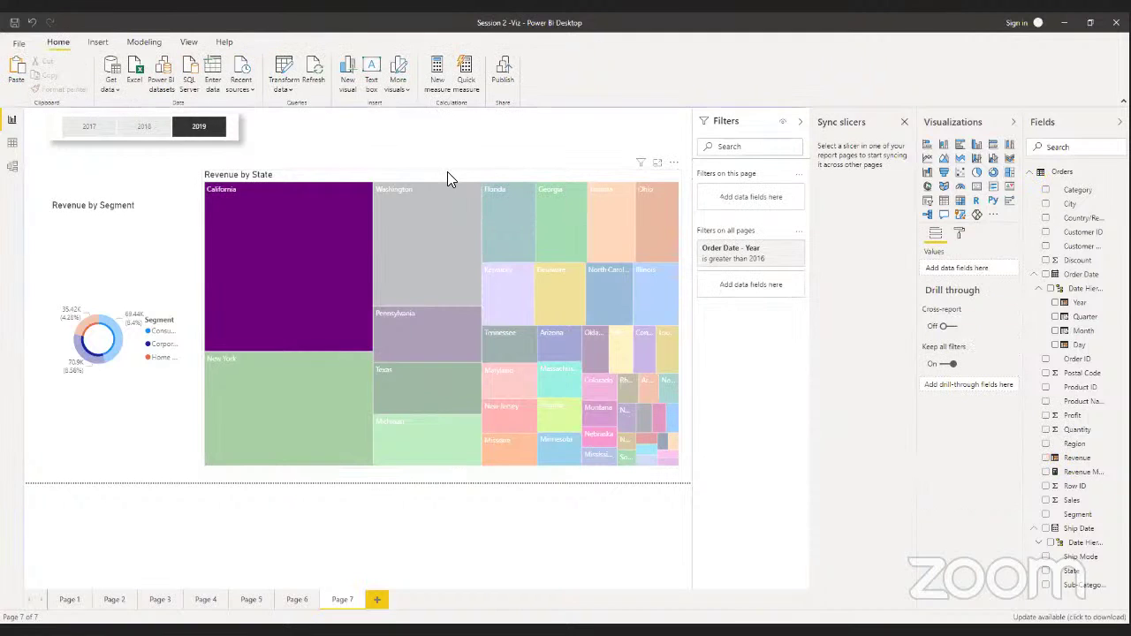
{"action": "left_click", "coordinate": [147, 283]}
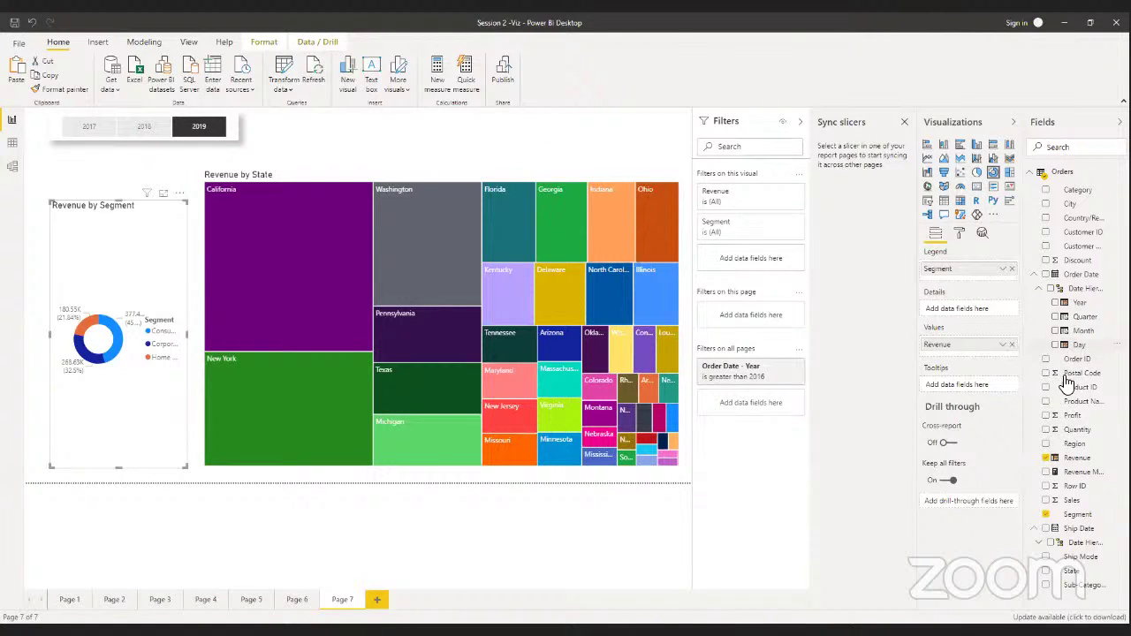
{"action": "left_click", "coordinate": [544, 170]}
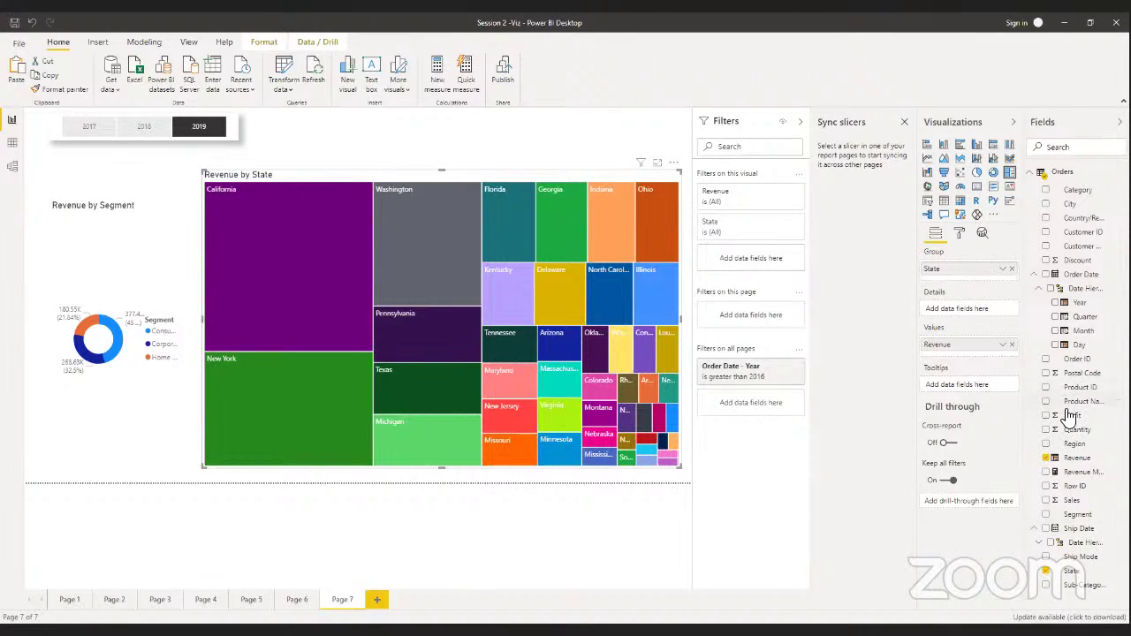
{"action": "left_click_drag", "start_coordinate": [1066, 411], "coordinate": [948, 311]}
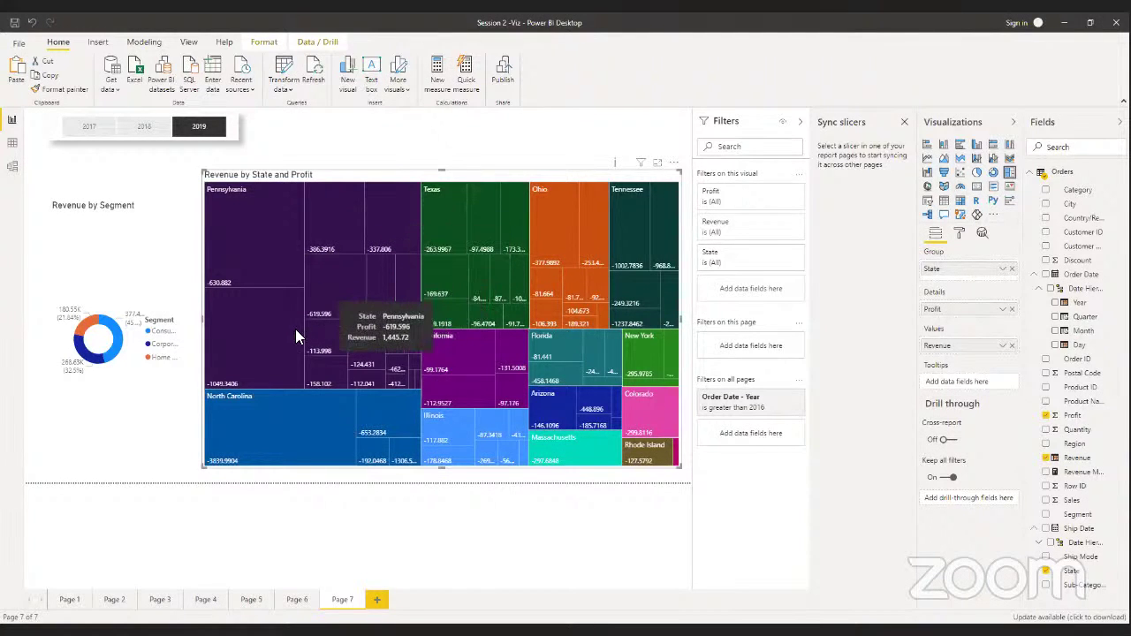
{"action": "left_click", "coordinate": [1012, 309]}
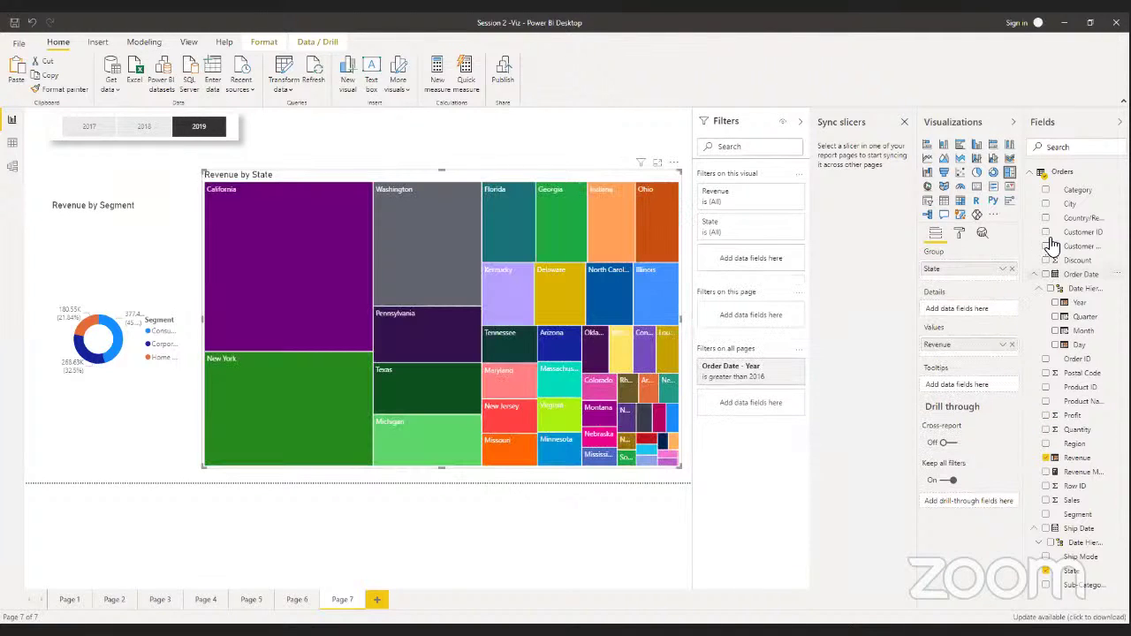
Add City as the treemap's details and inspect the revenue of cities in California and Michigan
{"action": "left_click_drag", "start_coordinate": [945, 309], "coordinate": [948, 309]}
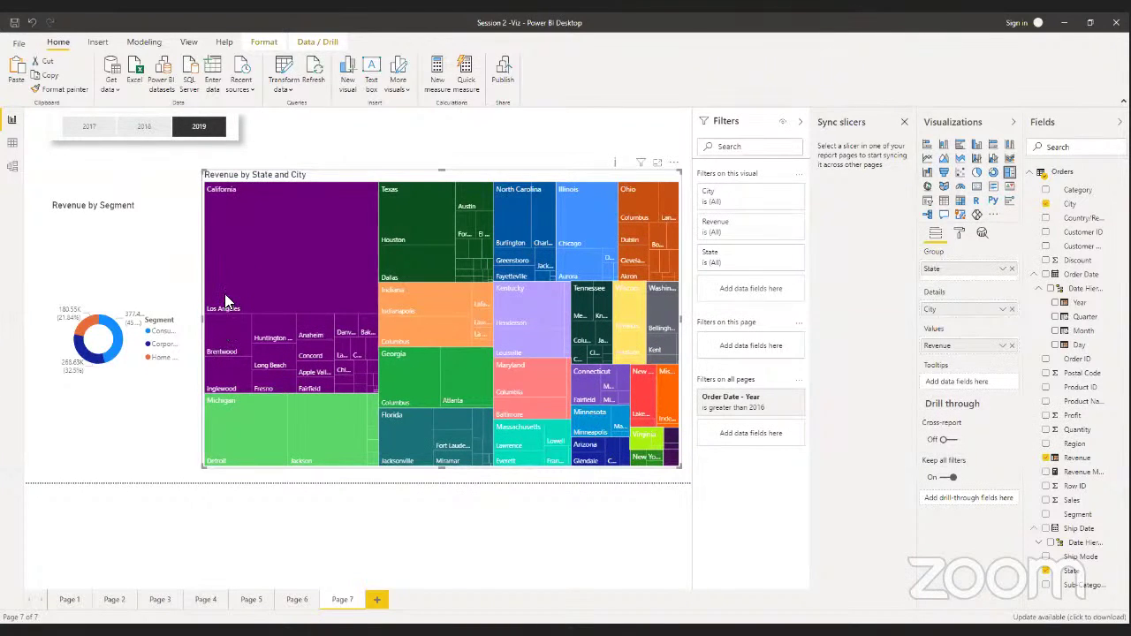
{"action": "mouse_move", "coordinate": [228, 273]}
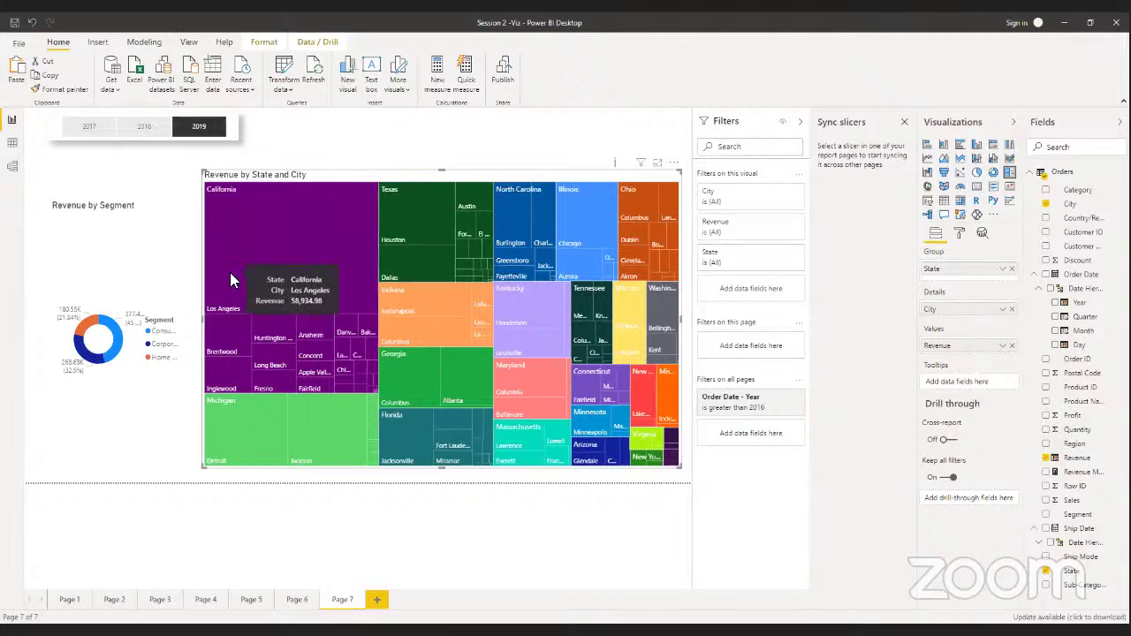
{"action": "mouse_move", "coordinate": [241, 397]}
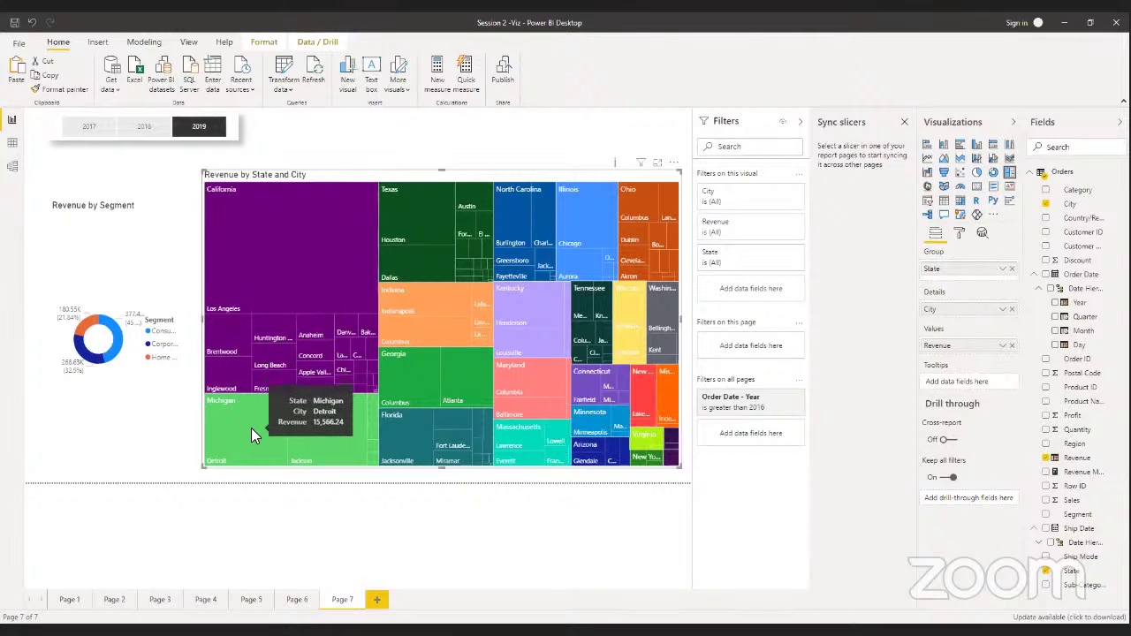
{"action": "mouse_move", "coordinate": [326, 441]}
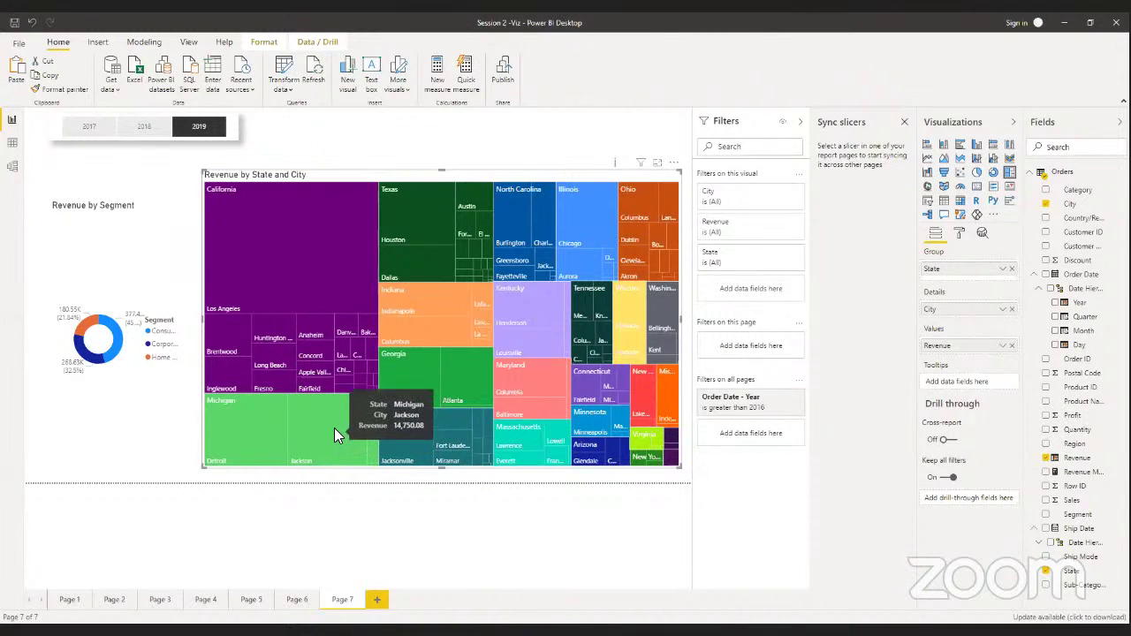
{"action": "mouse_move", "coordinate": [606, 216]}
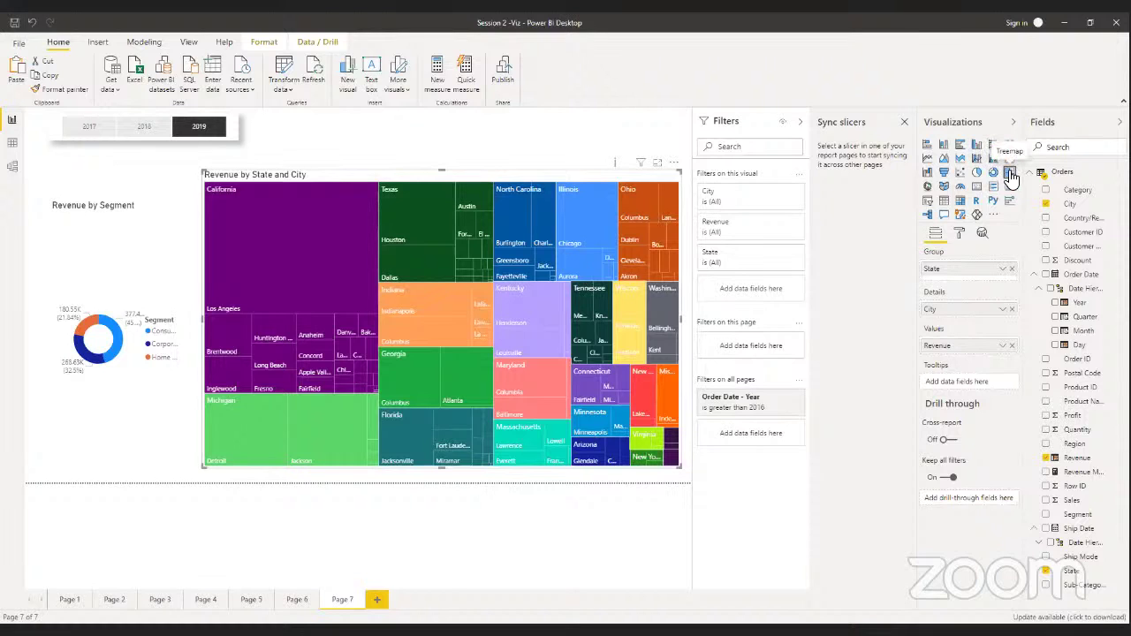
Add a new Page 8 to the report and insert an enlarged empty map on it
{"action": "left_click", "coordinate": [376, 601]}
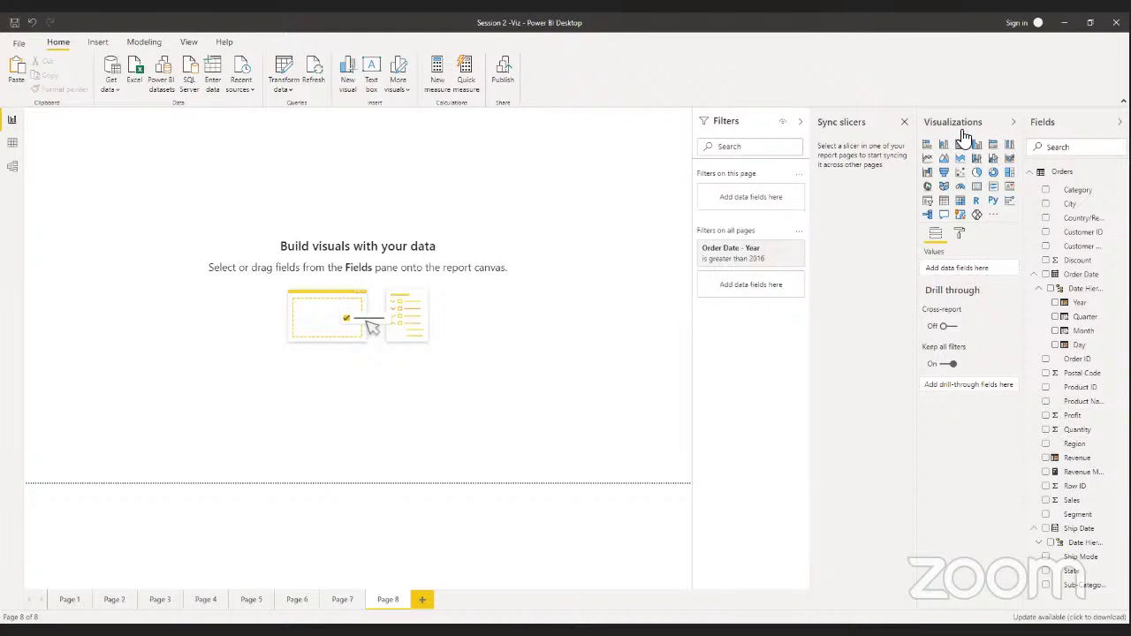
{"action": "left_click", "coordinate": [926, 188]}
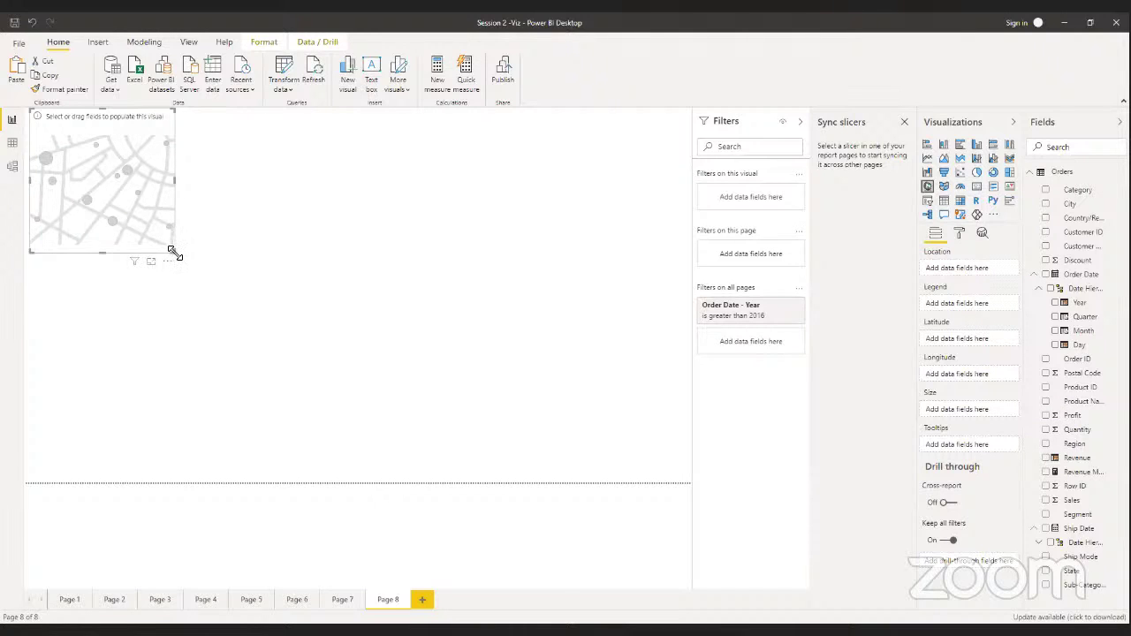
{"action": "left_click_drag", "start_coordinate": [174, 253], "coordinate": [336, 349]}
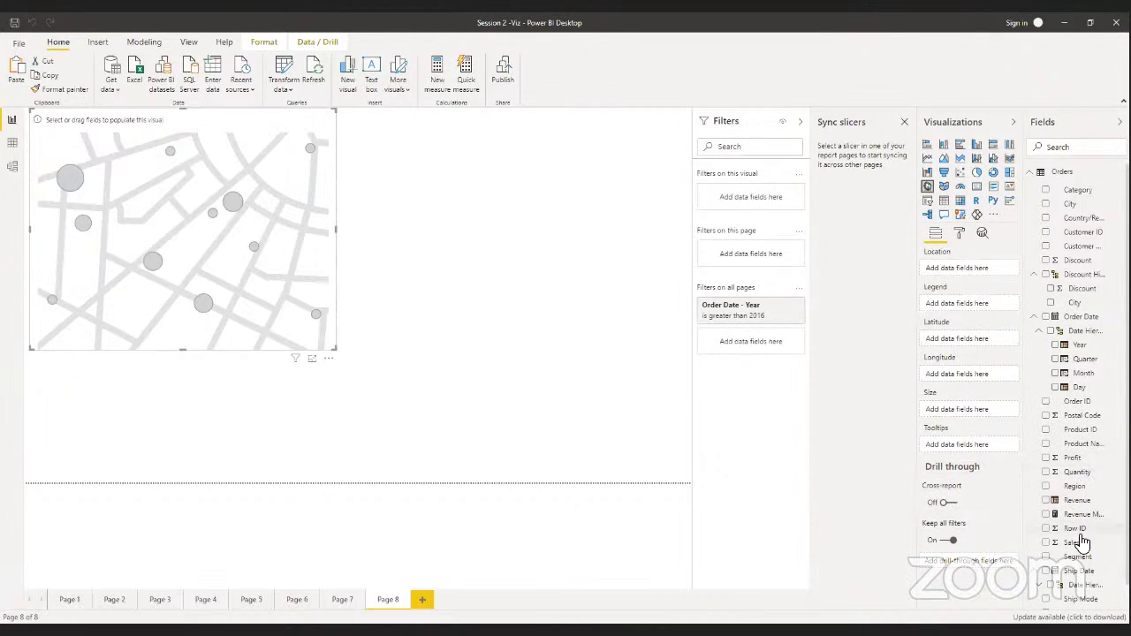
Set State as the map's location with bubbles sized by Profit, and inspect the profit of individual states
{"action": "left_click_drag", "start_coordinate": [1071, 543], "coordinate": [938, 269]}
{"action": "left_click_drag", "start_coordinate": [1082, 557], "coordinate": [934, 303]}
{"action": "scroll", "coordinate": [1094, 442], "scroll_direction": "down", "scroll_amount": 1}
{"action": "scroll", "coordinate": [1094, 443], "scroll_direction": "down", "scroll_amount": 2}
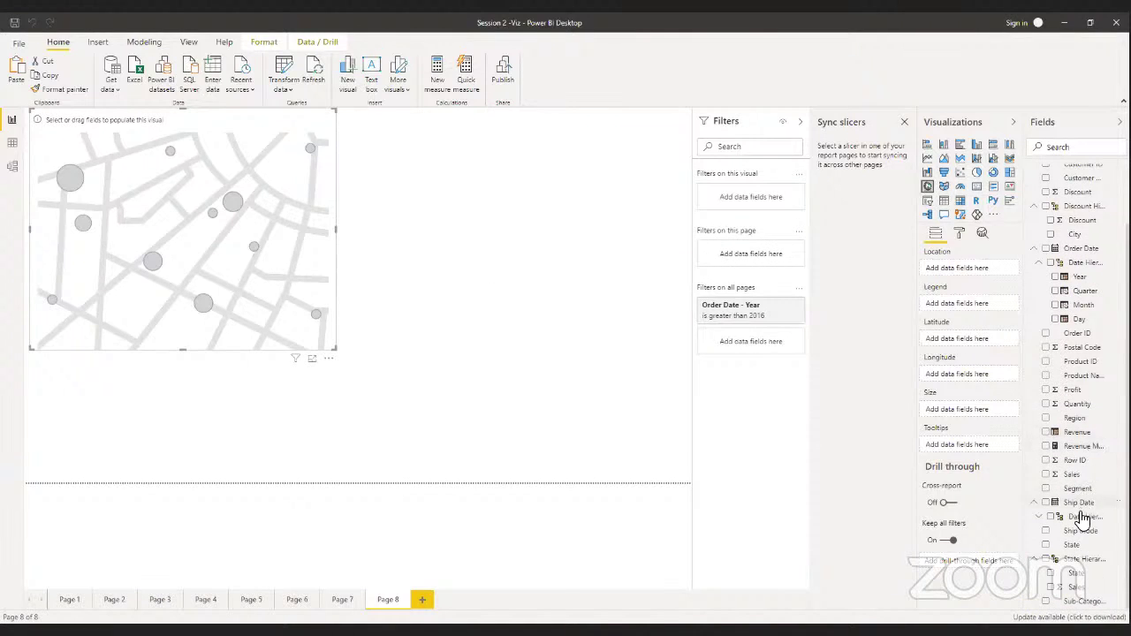
{"action": "left_click_drag", "start_coordinate": [1076, 545], "coordinate": [969, 268]}
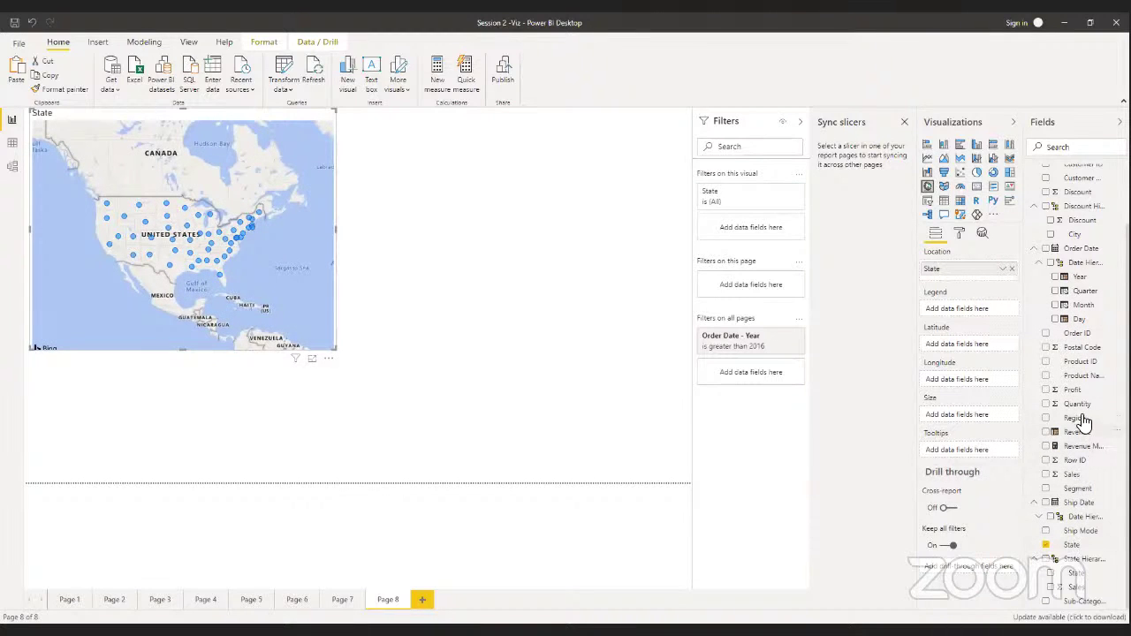
{"action": "left_click_drag", "start_coordinate": [1076, 393], "coordinate": [966, 414]}
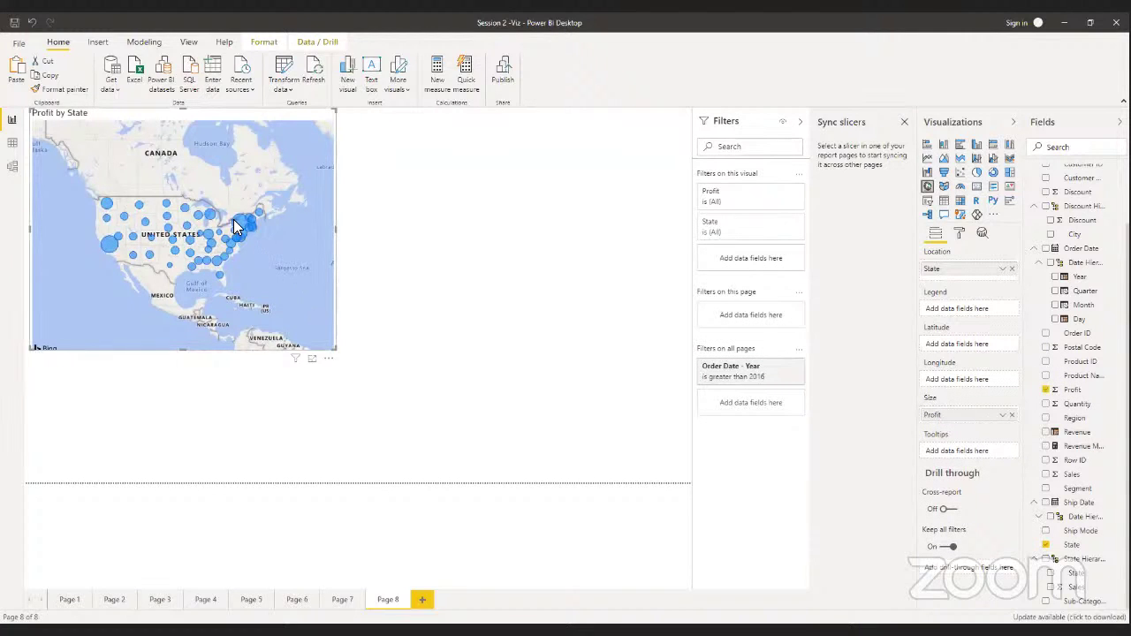
{"action": "mouse_move", "coordinate": [235, 220]}
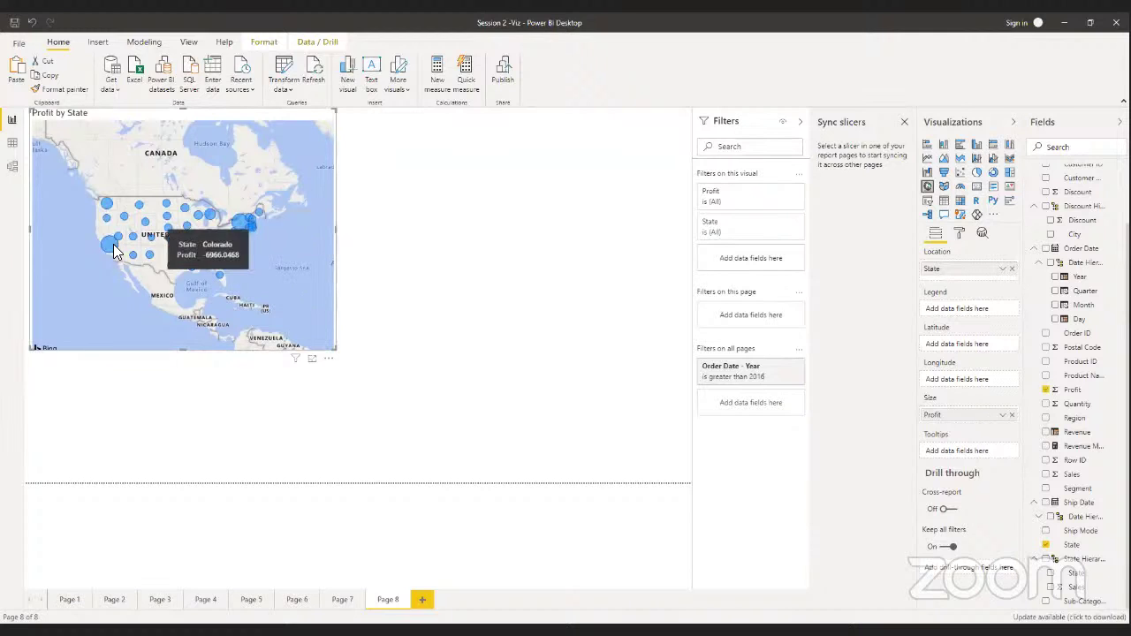
{"action": "mouse_move", "coordinate": [103, 243]}
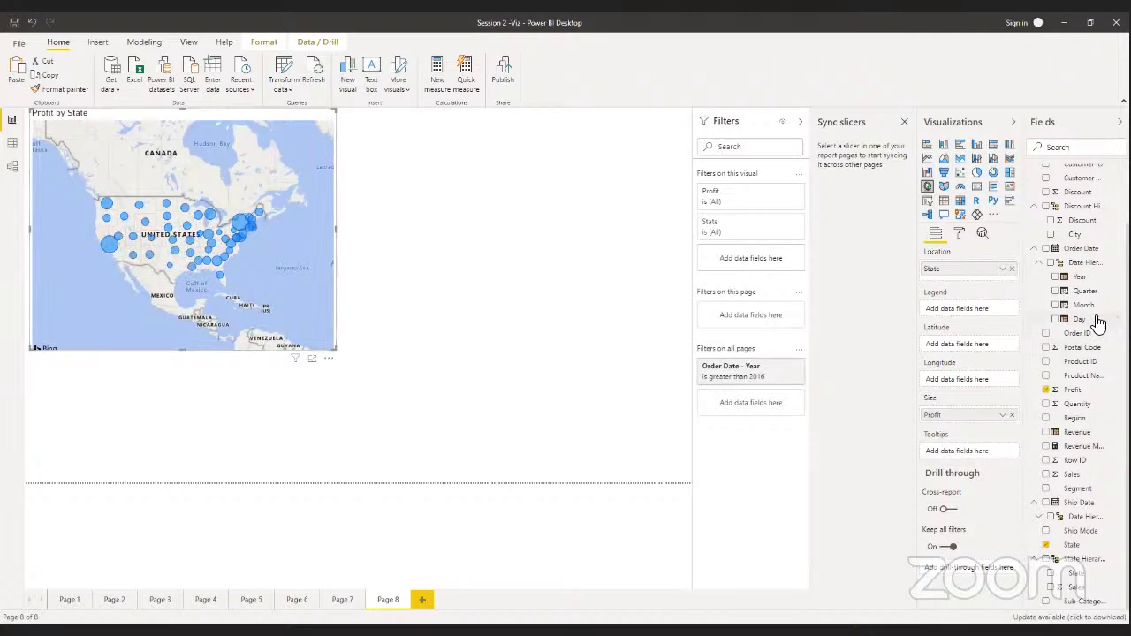
Try Category as the map's legend and remove it again
{"action": "scroll", "coordinate": [1090, 321], "scroll_direction": "up", "scroll_amount": 2}
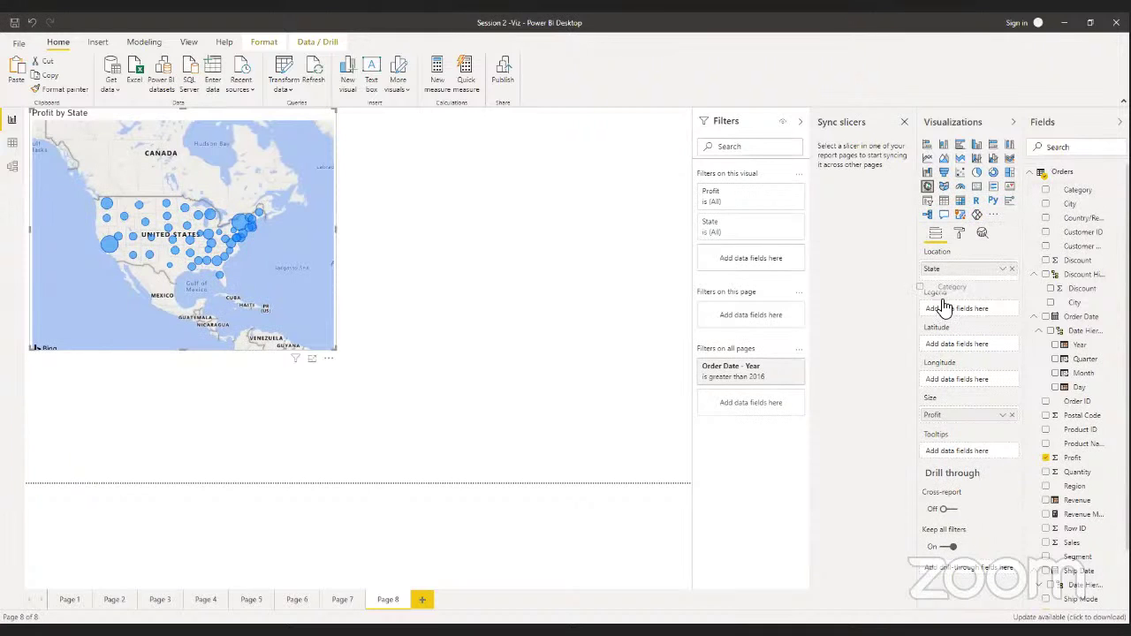
{"action": "left_click_drag", "start_coordinate": [949, 310], "coordinate": [950, 310]}
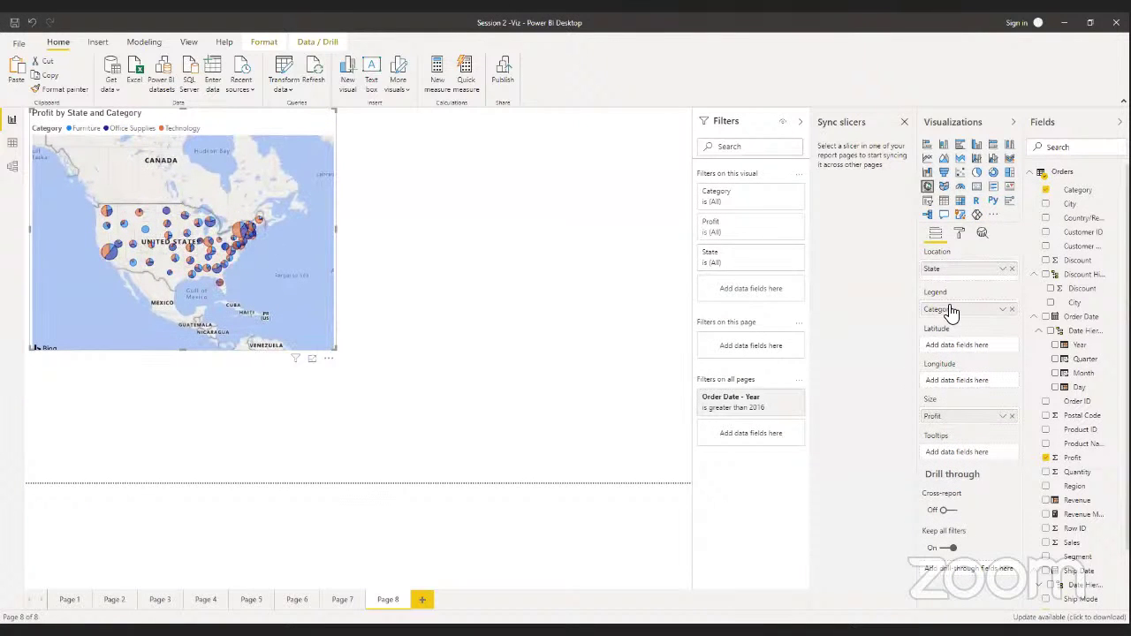
{"action": "left_click", "coordinate": [1013, 311]}
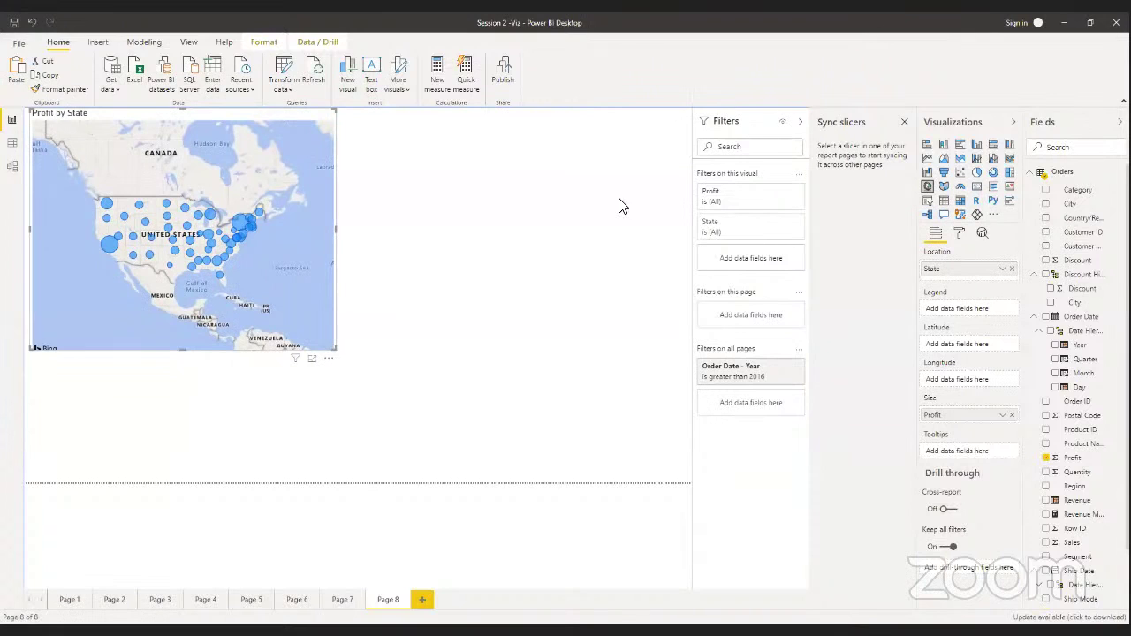
Convert the Profit by State bubble map into a filled map
{"action": "left_click", "coordinate": [944, 188]}
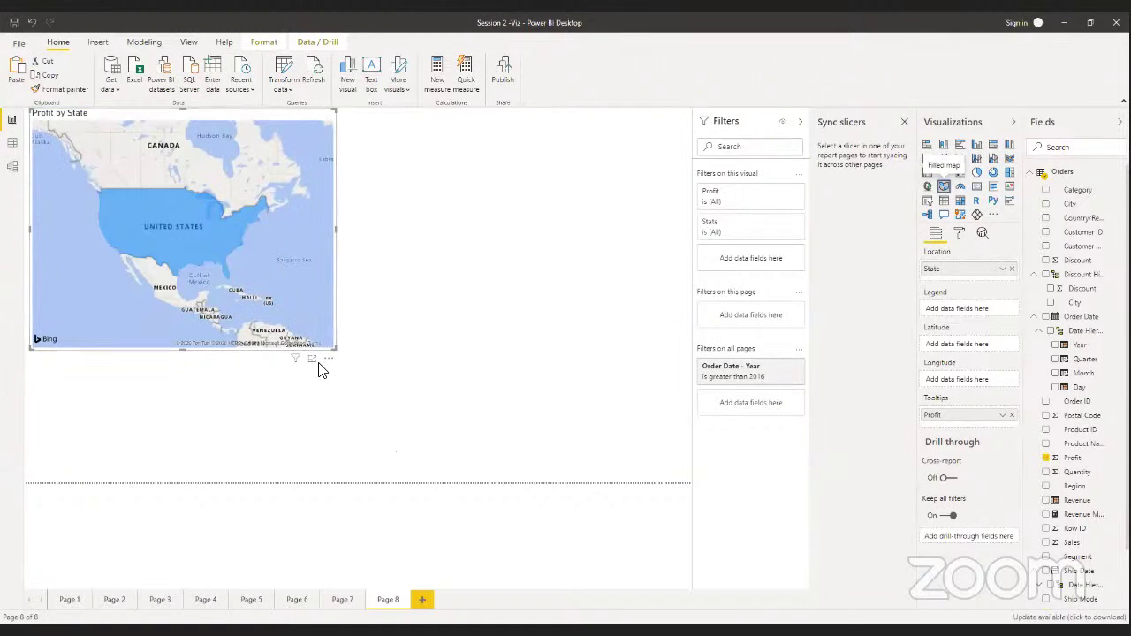
Add a new Page 9 to the report and place the State level of the State Hierarchy on its canvas
{"action": "left_click", "coordinate": [422, 601]}
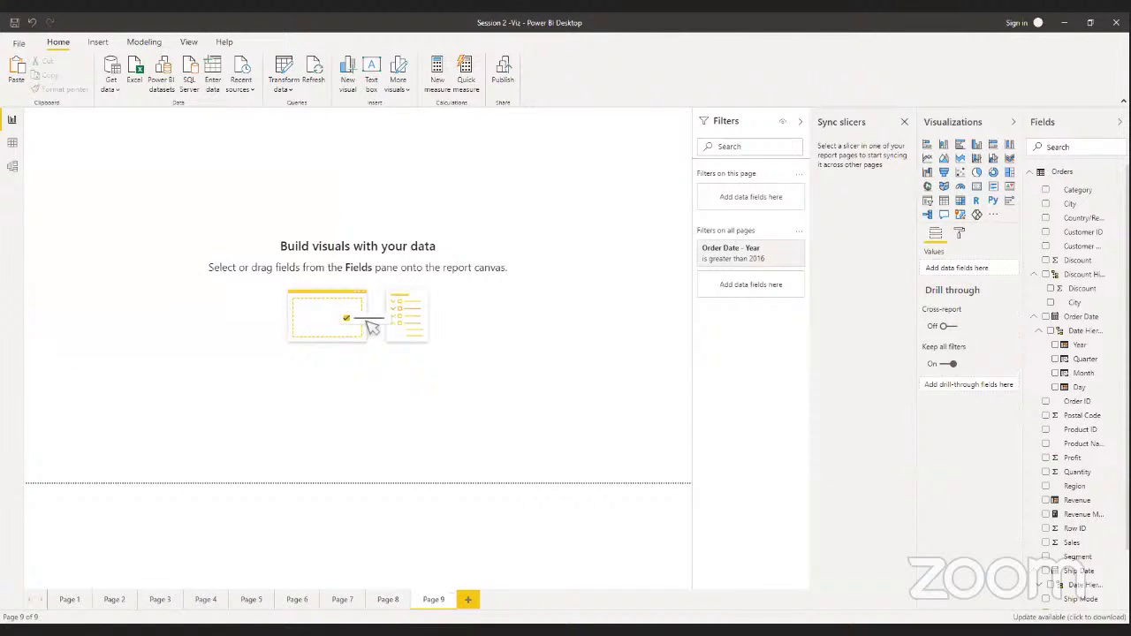
{"action": "scroll", "coordinate": [1072, 460], "scroll_direction": "down", "scroll_amount": 2}
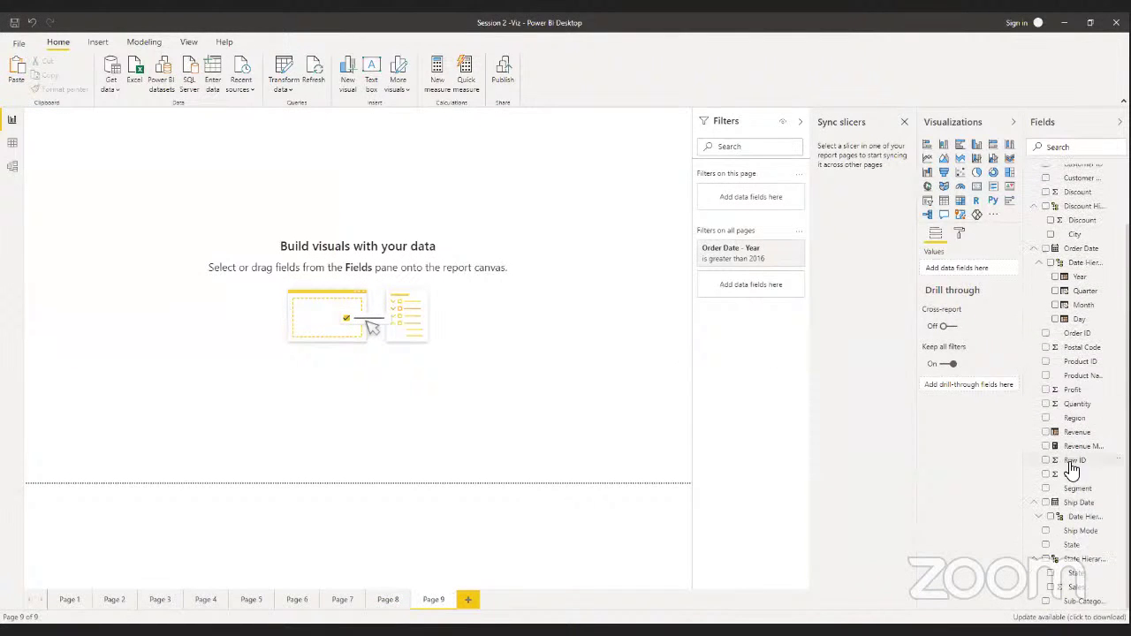
{"action": "left_click", "coordinate": [1060, 146]}
{"action": "type", "text": "state"}
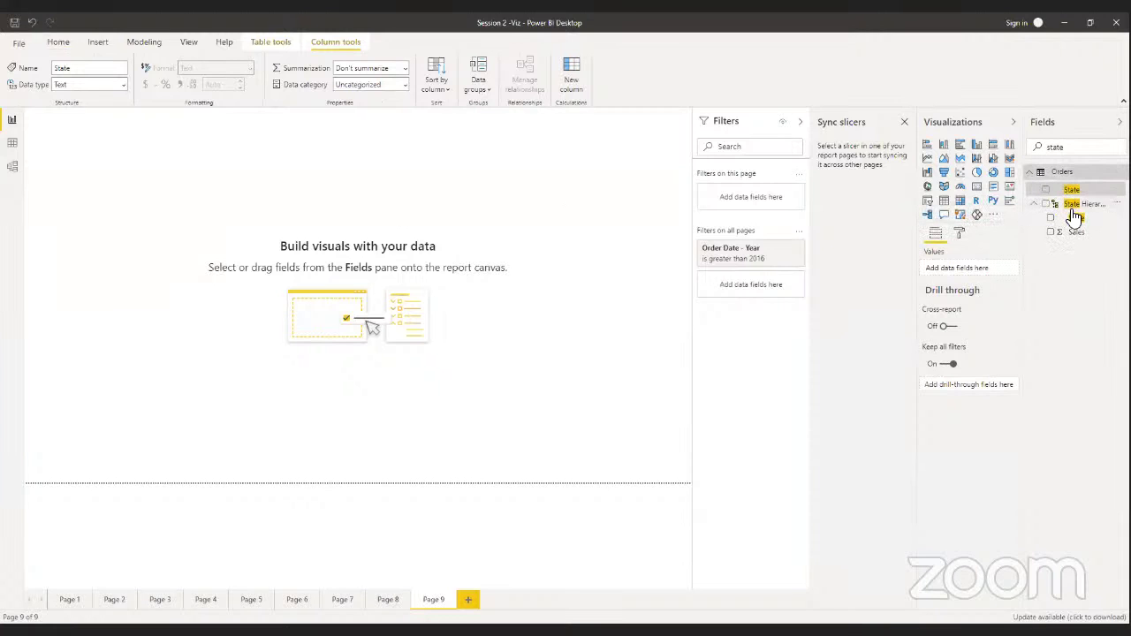
{"action": "left_click_drag", "start_coordinate": [1077, 219], "coordinate": [263, 207]}
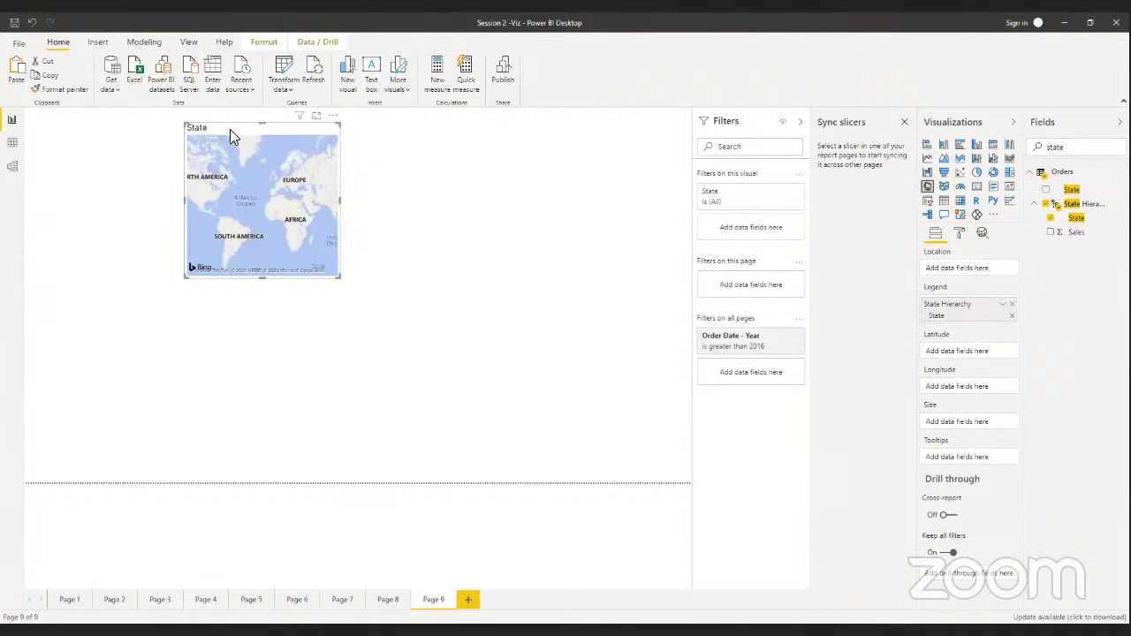
Move the State visual to the page's upper-left area, enlarge it, and convert it to a table
{"action": "left_click_drag", "start_coordinate": [230, 129], "coordinate": [97, 136]}
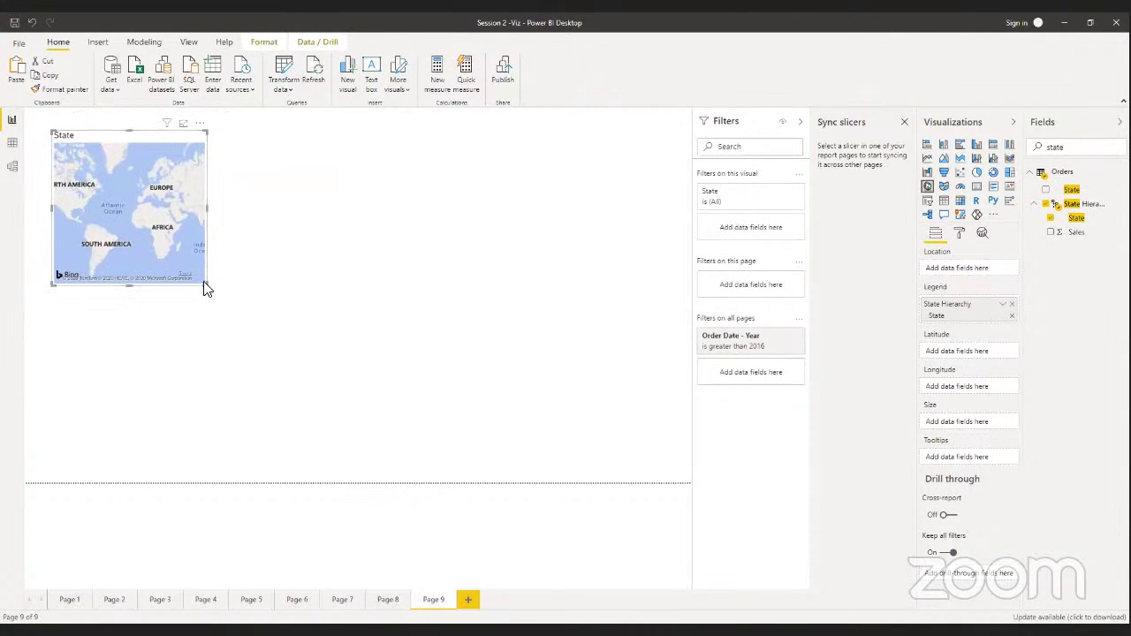
{"action": "left_click_drag", "start_coordinate": [206, 285], "coordinate": [246, 306]}
{"action": "left_click_drag", "start_coordinate": [321, 363], "coordinate": [365, 388]}
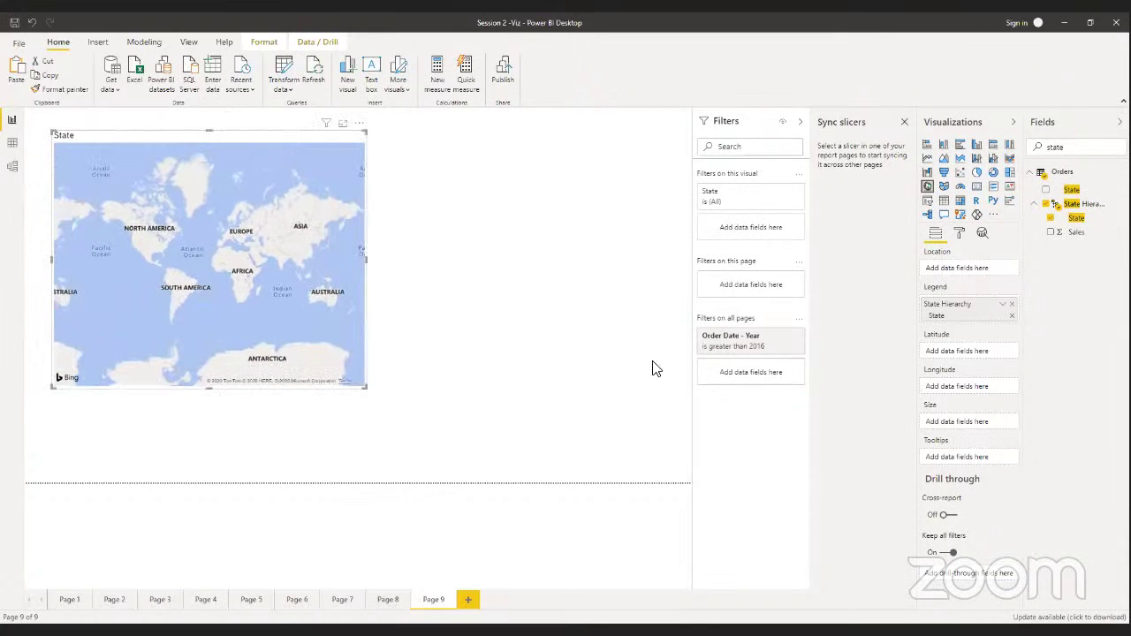
{"action": "left_click", "coordinate": [946, 202]}
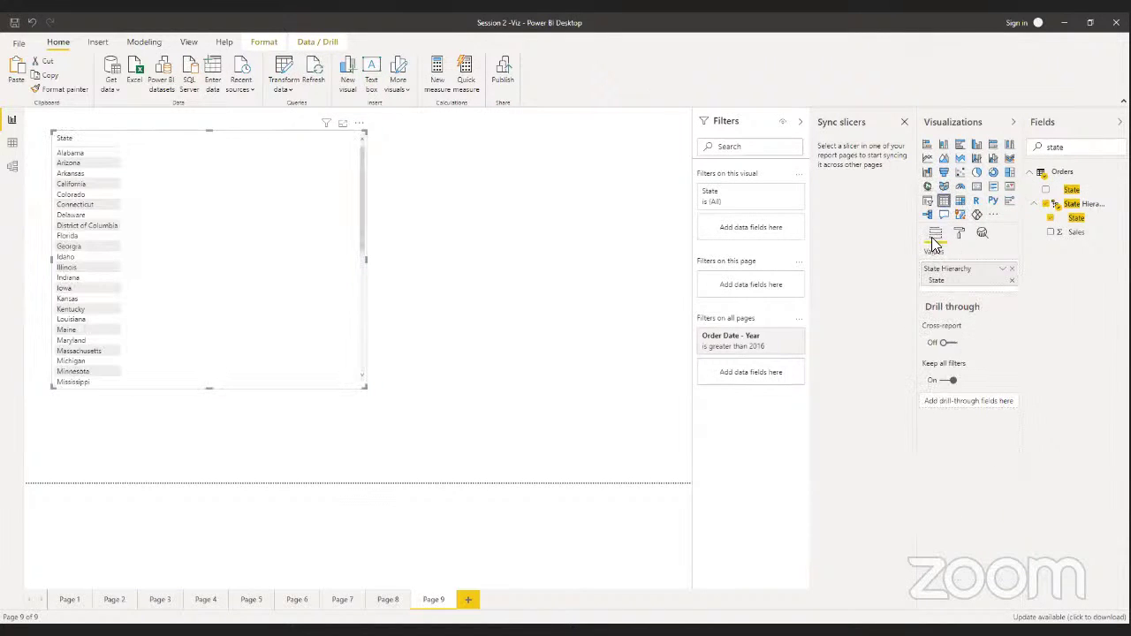
Find the revenue fields, add Revenue and Revenue Measure as columns of the state table, and clear the field search
{"action": "left_click_drag", "start_coordinate": [1078, 149], "coordinate": [1027, 150]}
{"action": "type", "text": "reve"}
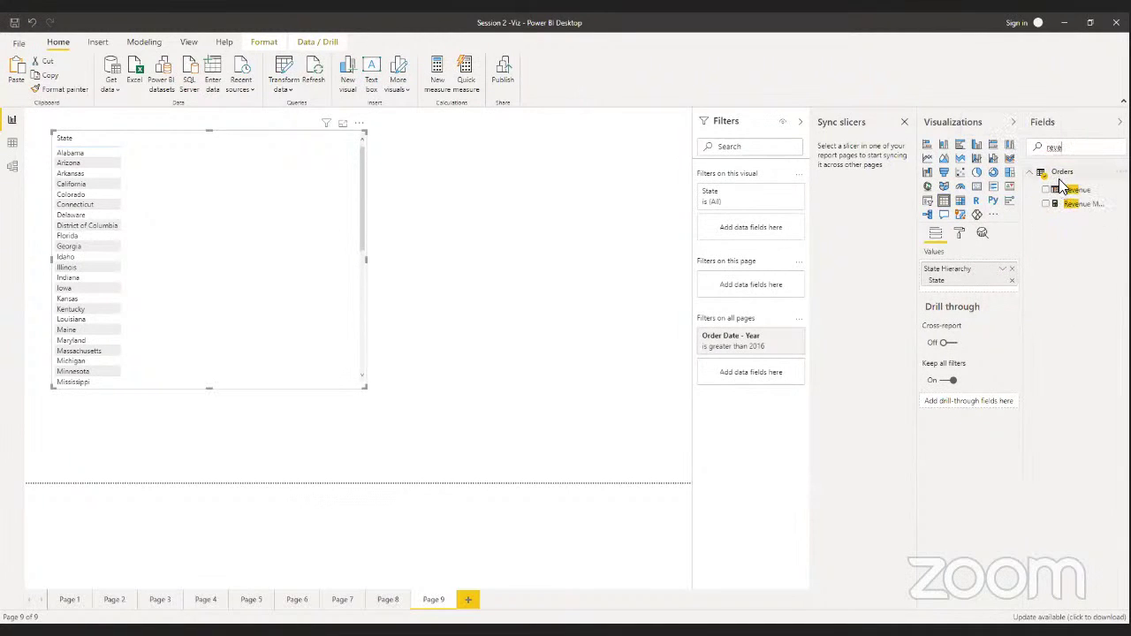
{"action": "left_click_drag", "start_coordinate": [1070, 191], "coordinate": [954, 293]}
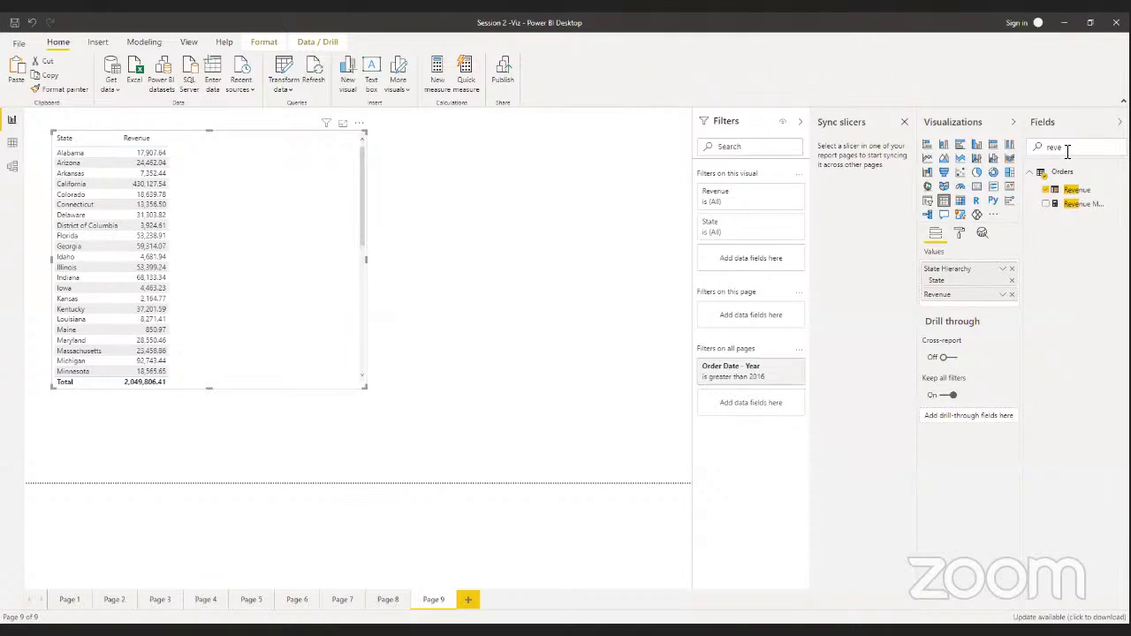
{"action": "left_click_drag", "start_coordinate": [1080, 204], "coordinate": [968, 308]}
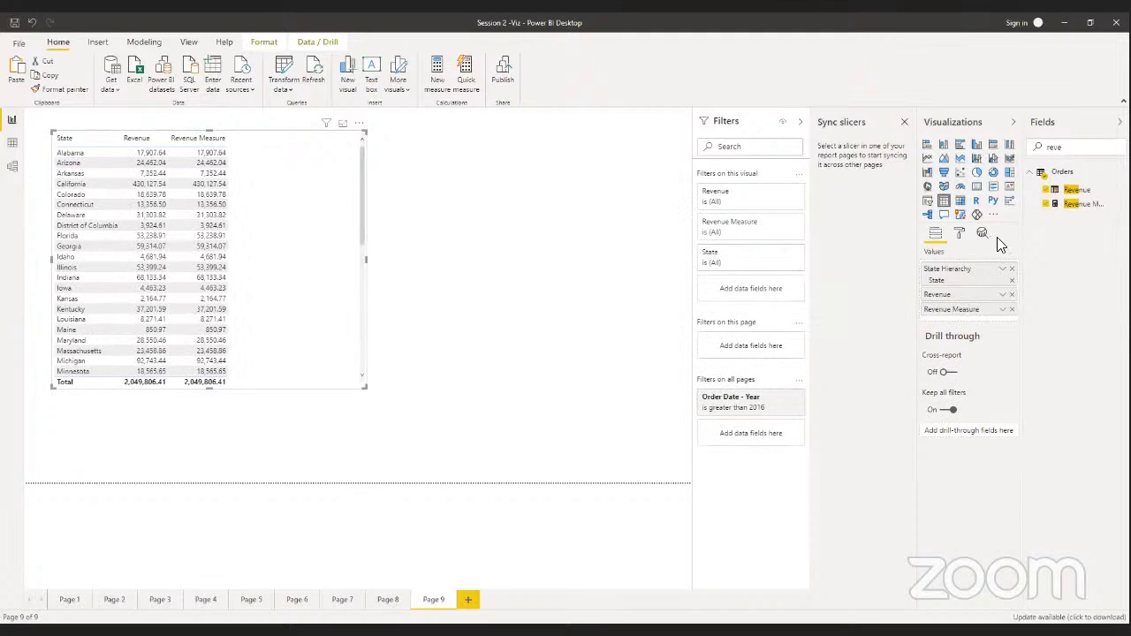
{"action": "left_click_drag", "start_coordinate": [1100, 141], "coordinate": [1039, 144]}
{"action": "key", "text": "BackSpace"}
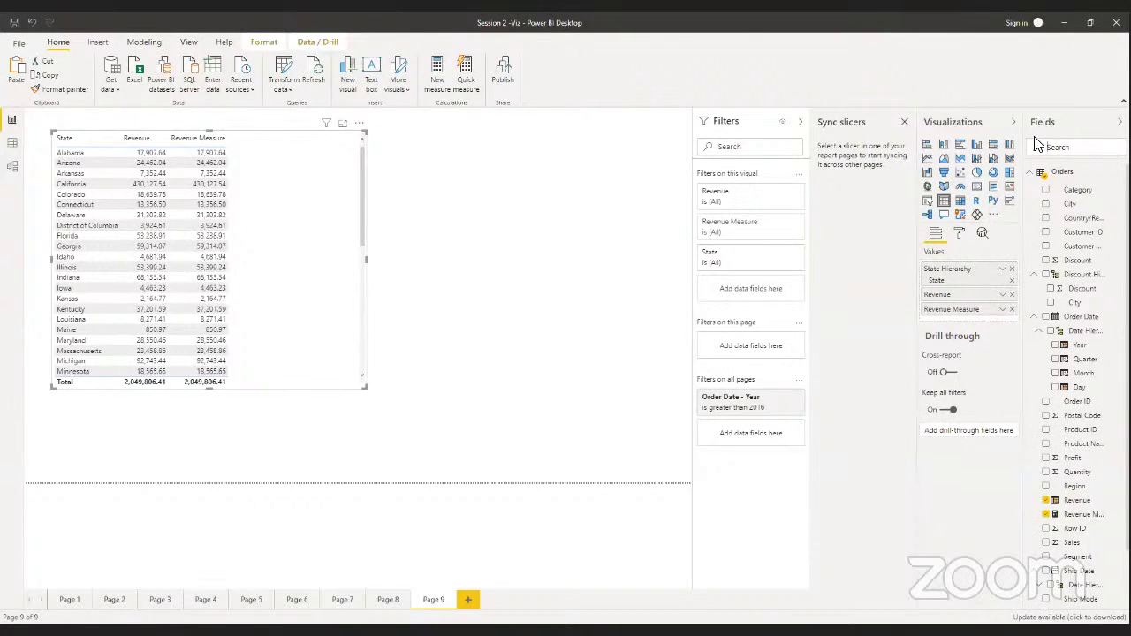
{"action": "left_click", "coordinate": [1038, 144]}
Create a new measure in the Orders table named Overall Revenue, starting its formula as Calculate([Revenue Measure]
{"action": "left_click", "coordinate": [1115, 514]}
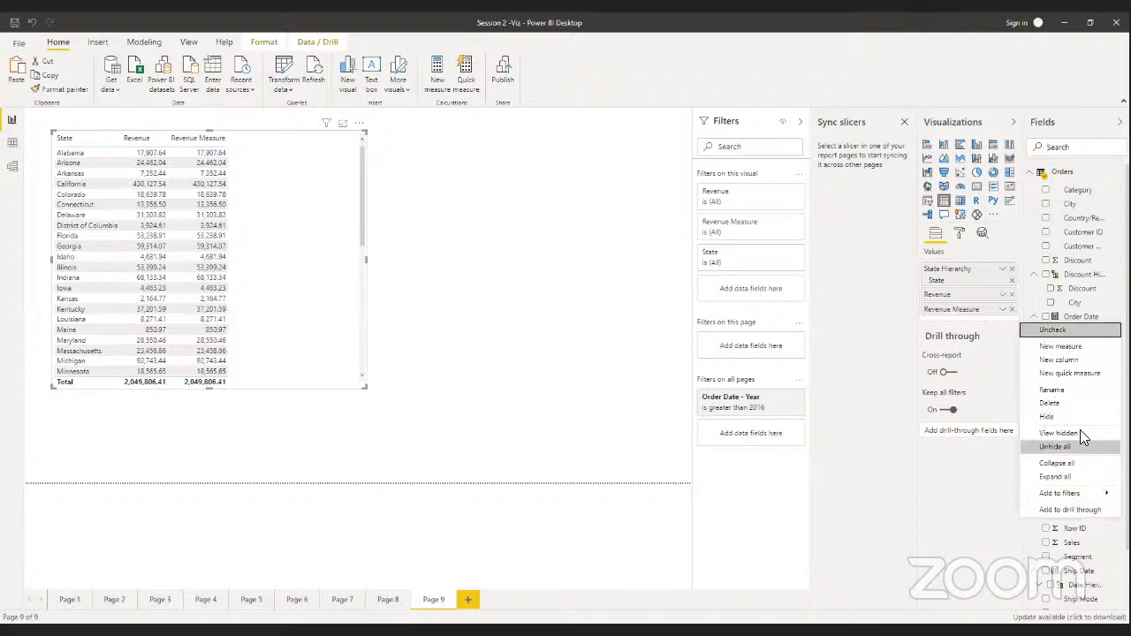
{"action": "left_click", "coordinate": [1063, 350]}
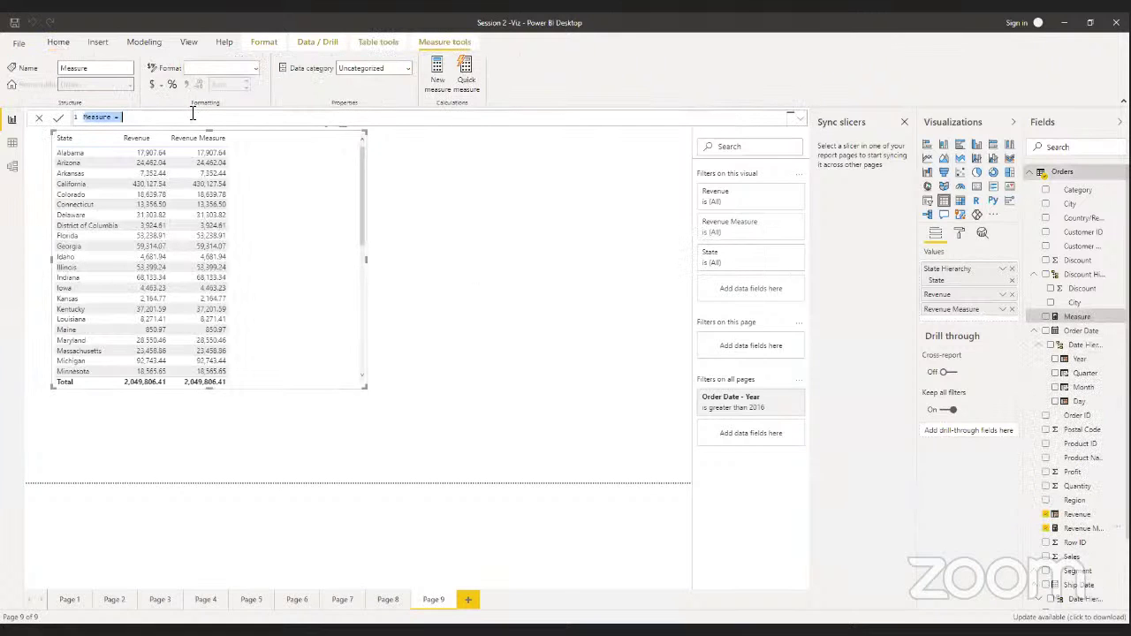
{"action": "left_click", "coordinate": [114, 120]}
{"action": "left_click_drag", "start_coordinate": [115, 123], "coordinate": [64, 130]}
{"action": "type", "text": "Overall Revenue = Calc"}
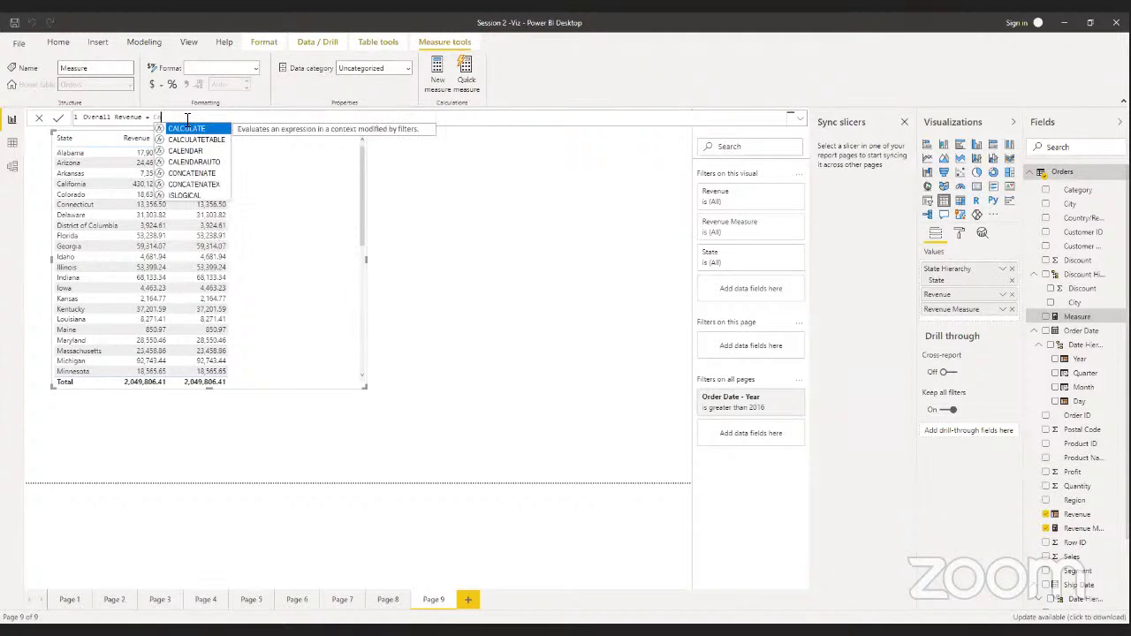
{"action": "type", "text": "ulate"}
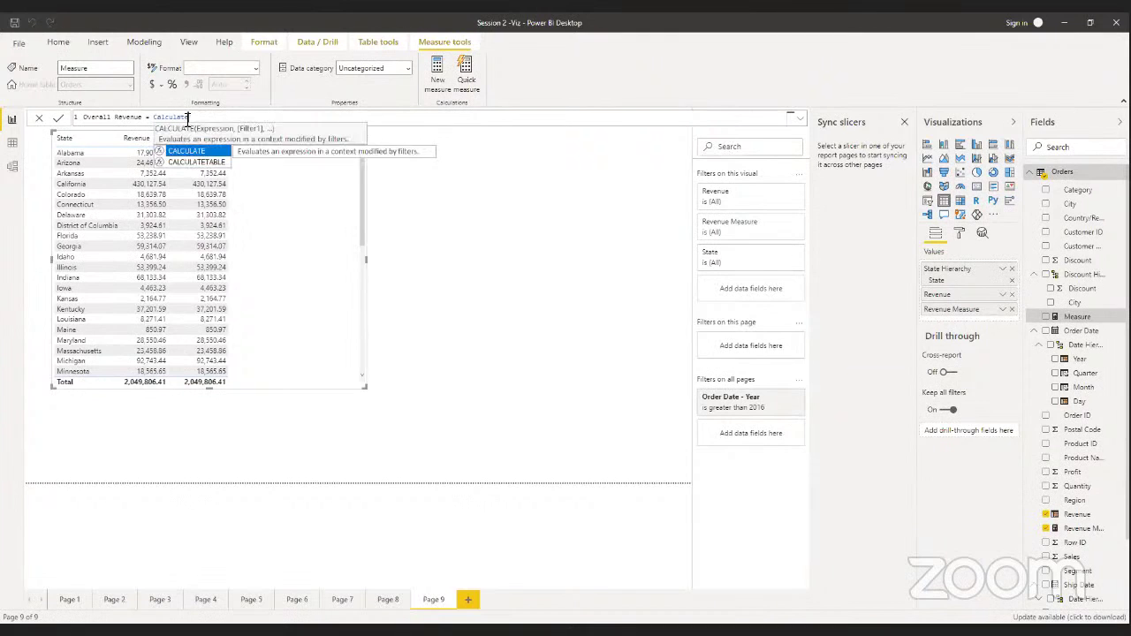
{"action": "type", "text": "("}
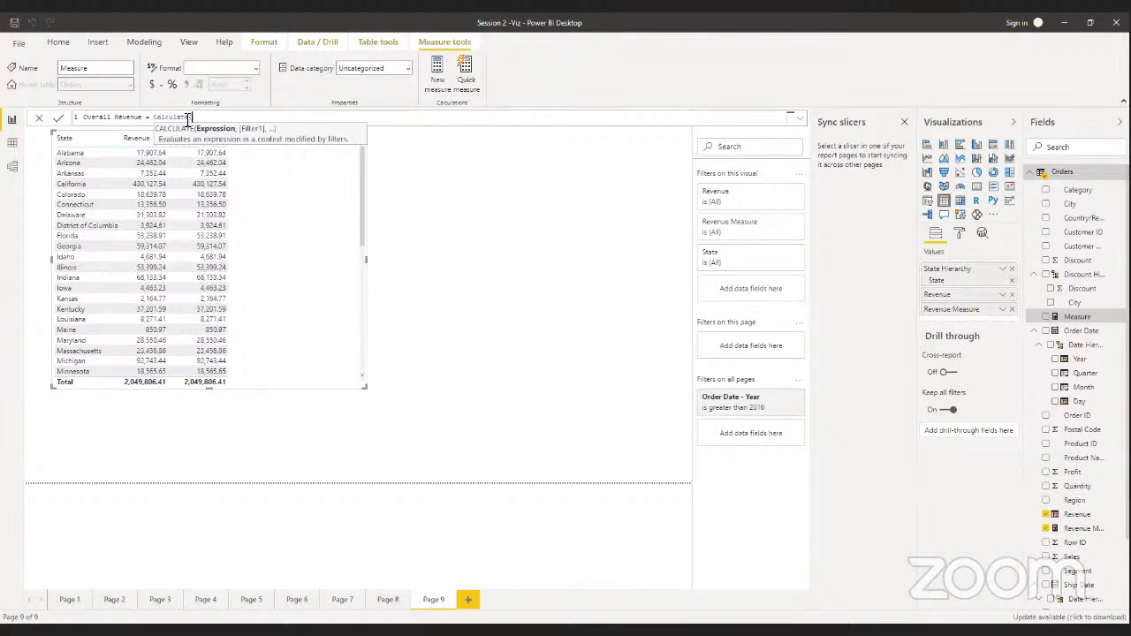
{"action": "type", "text": "re"}
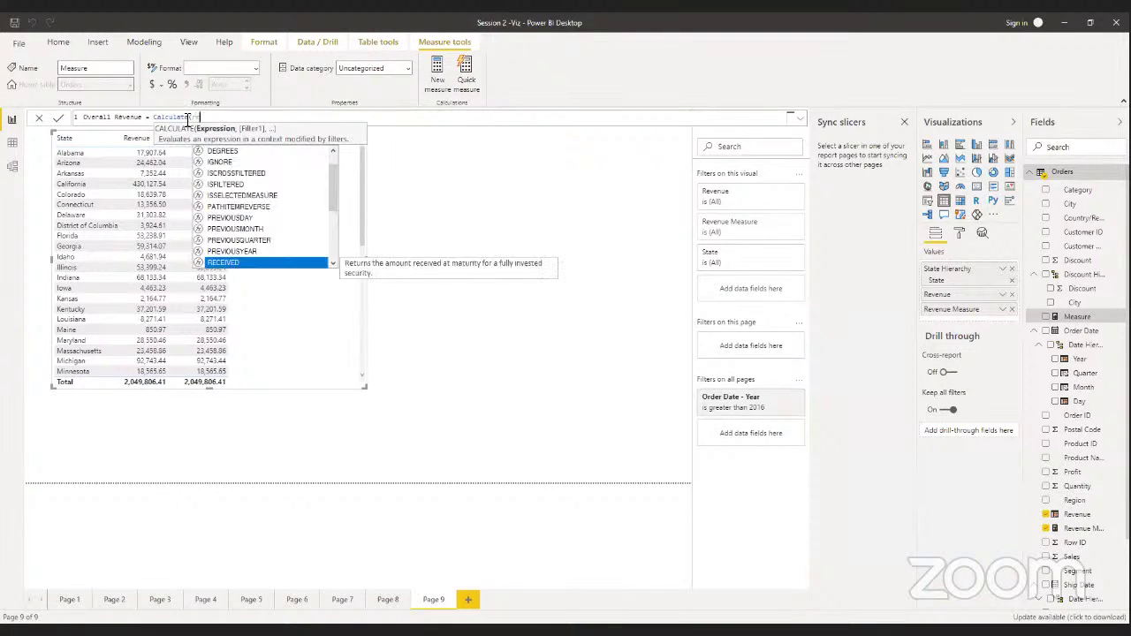
{"action": "type", "text": "ven"}
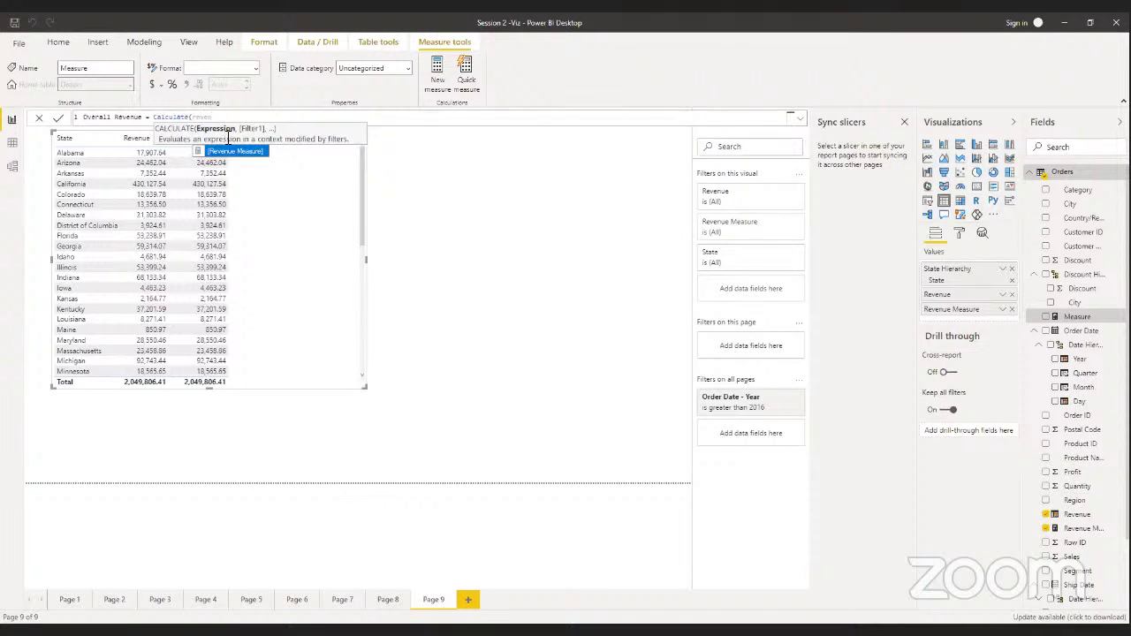
{"action": "left_click", "coordinate": [243, 152]}
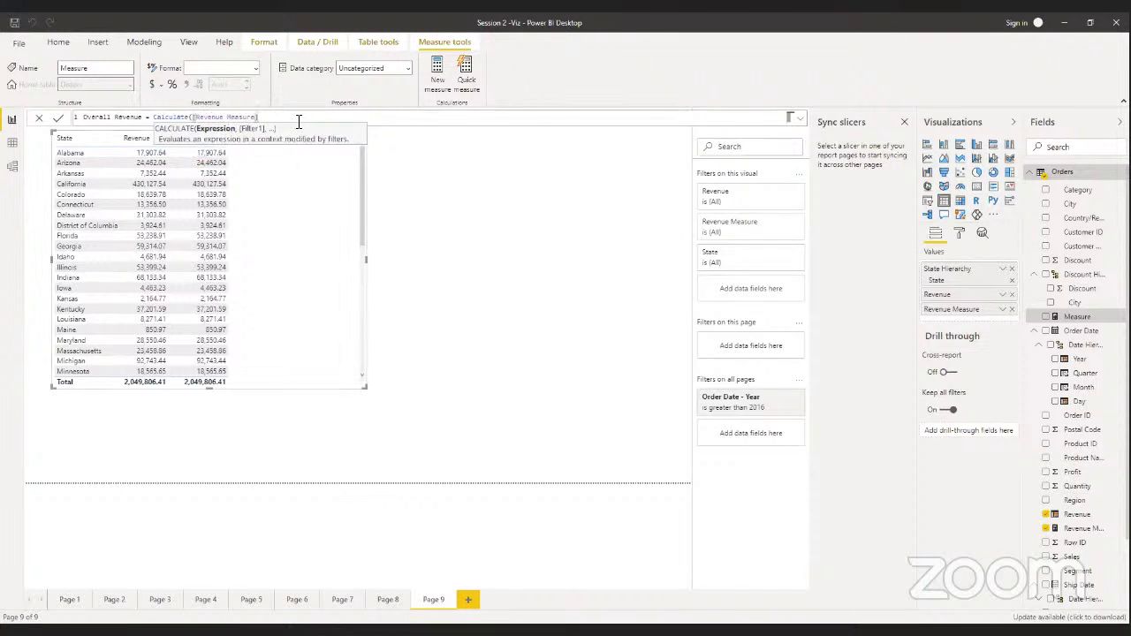
Add the filter argument ALLEXCEPT(Orders,Orders[Country/Region]) to the Overall Revenue formula
{"action": "type", "text": ",All"}
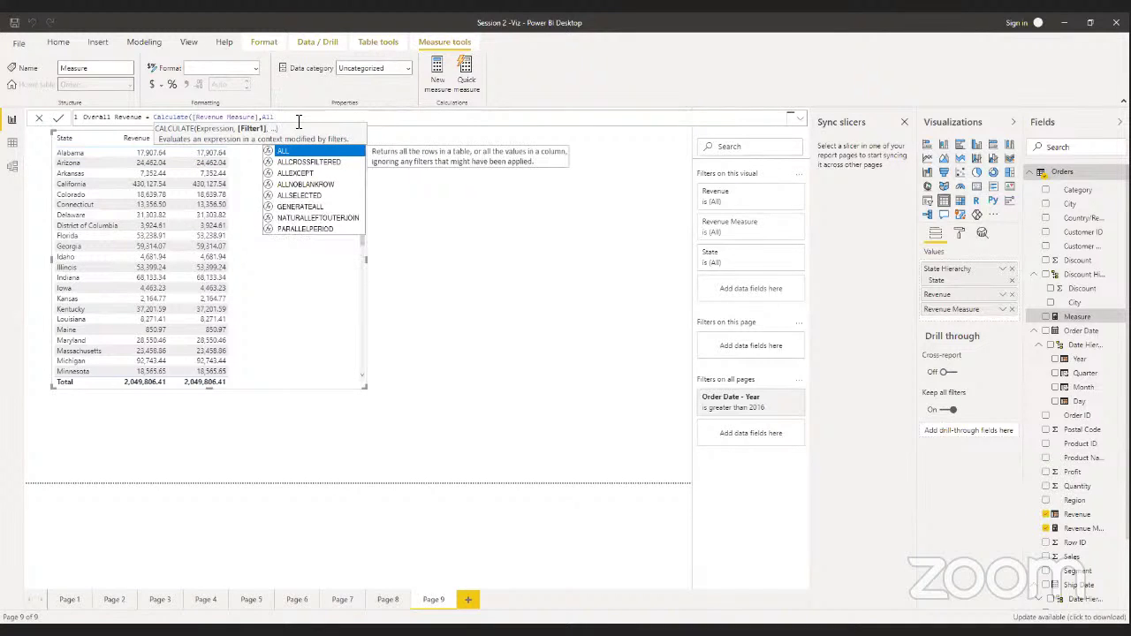
{"action": "type", "text": "e"}
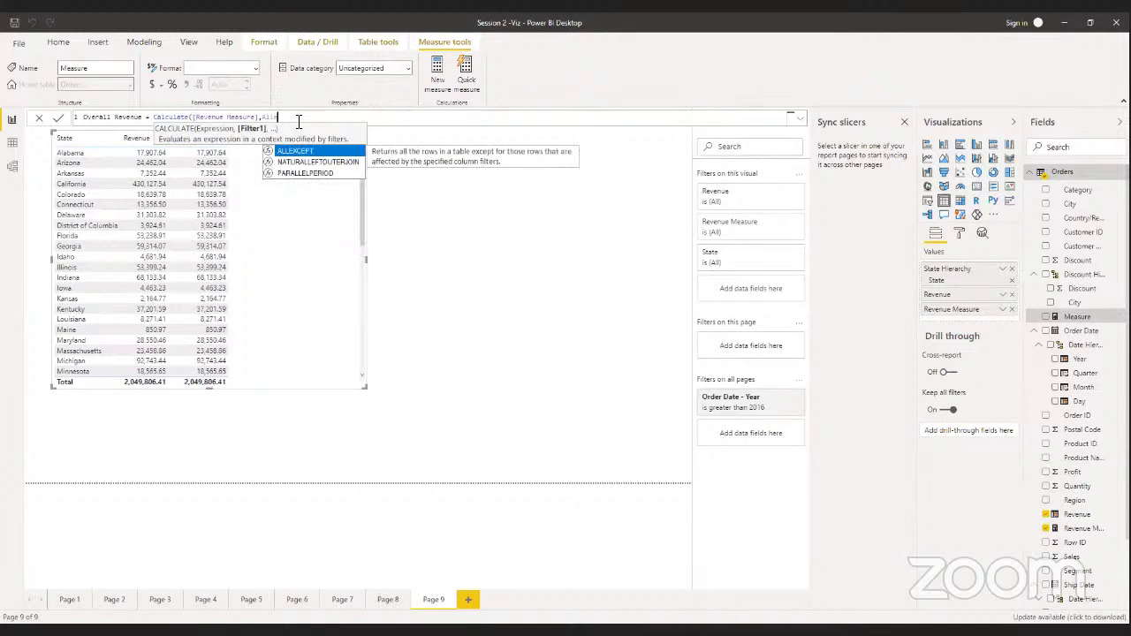
{"action": "left_click", "coordinate": [311, 152]}
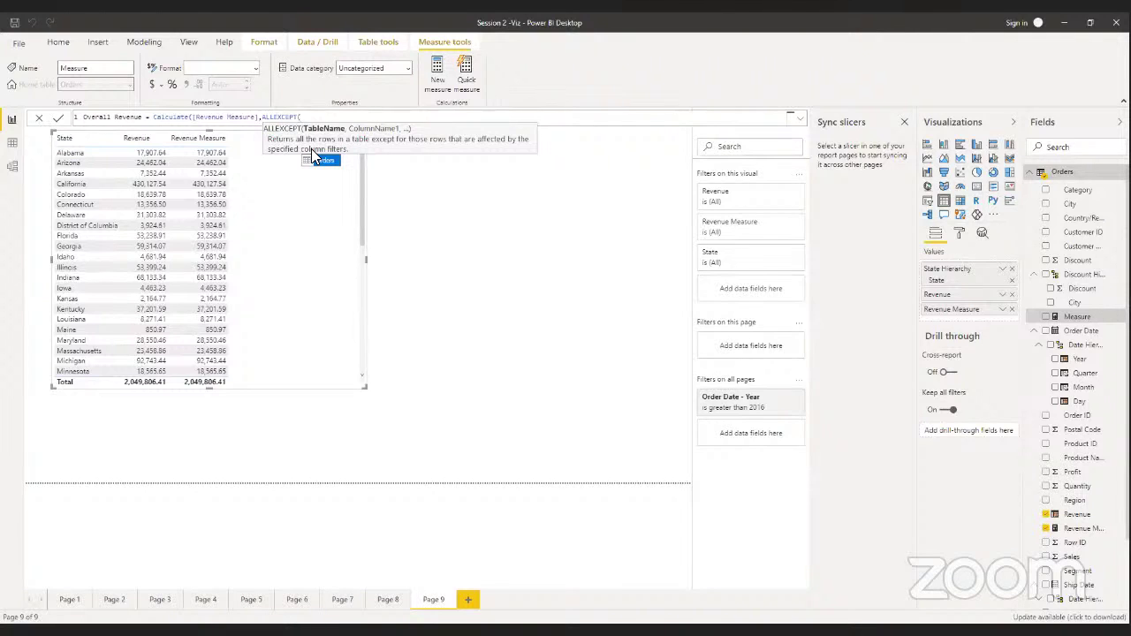
{"action": "type", "text": "coun"}
{"action": "key", "text": "BackSpace"}
{"action": "key", "text": "BackSpace"}
{"action": "key", "text": "BackSpace"}
{"action": "key", "text": "BackSpace"}
{"action": "left_click", "coordinate": [324, 161]}
{"action": "type", "text": ",co"}
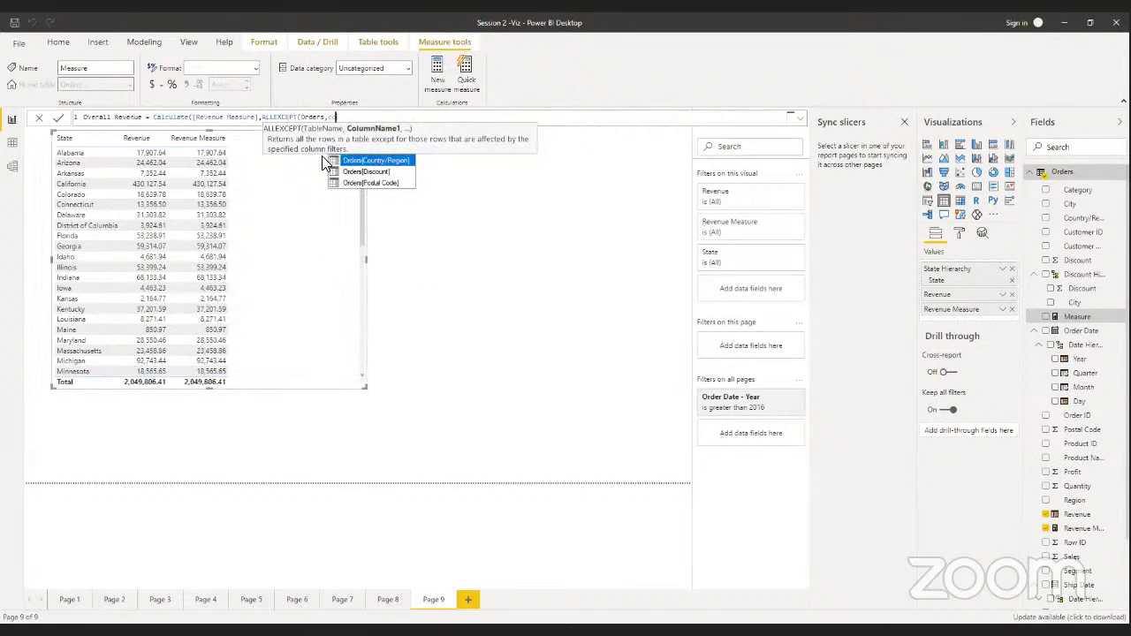
{"action": "left_click", "coordinate": [364, 161]}
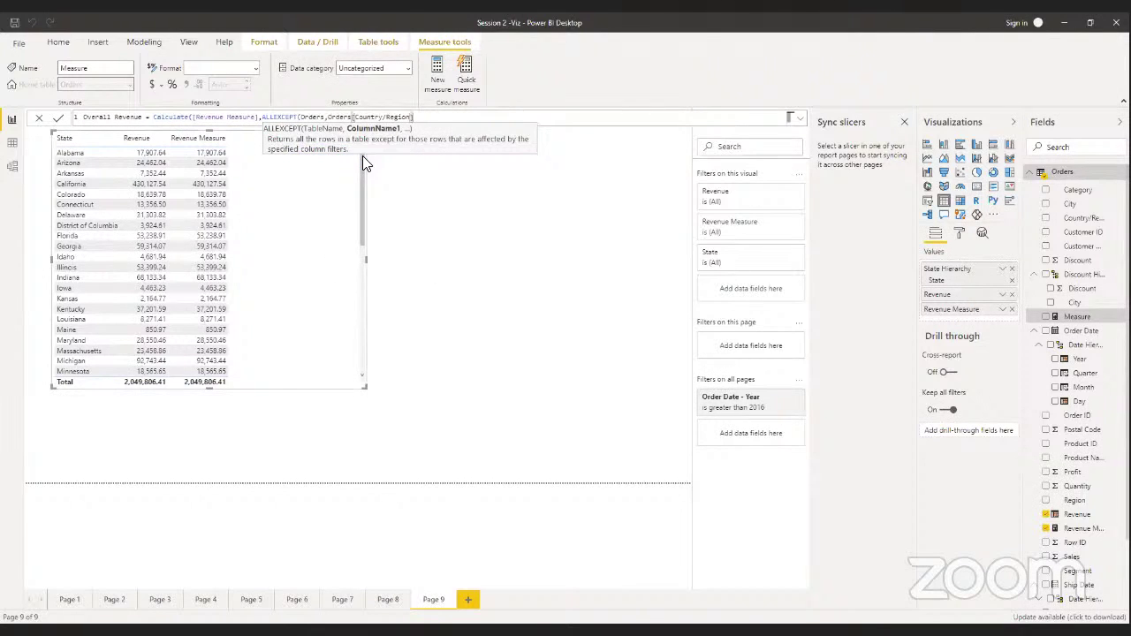
{"action": "type", "text": ")"}
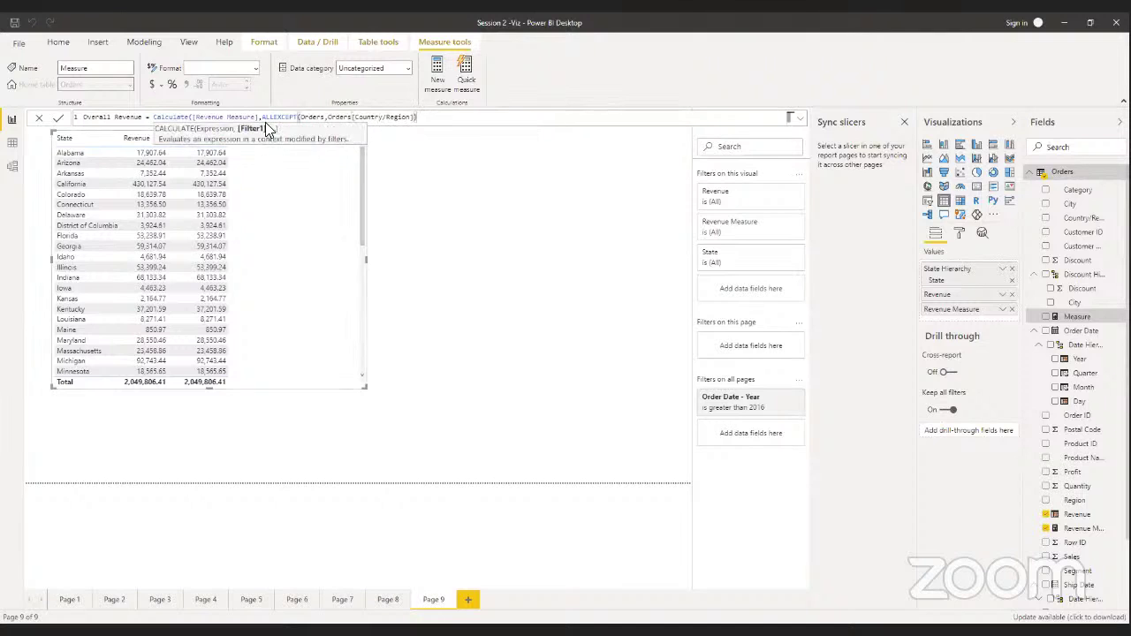
Commit the Overall Revenue measure and add it as a column to the state table
{"action": "left_click", "coordinate": [59, 118]}
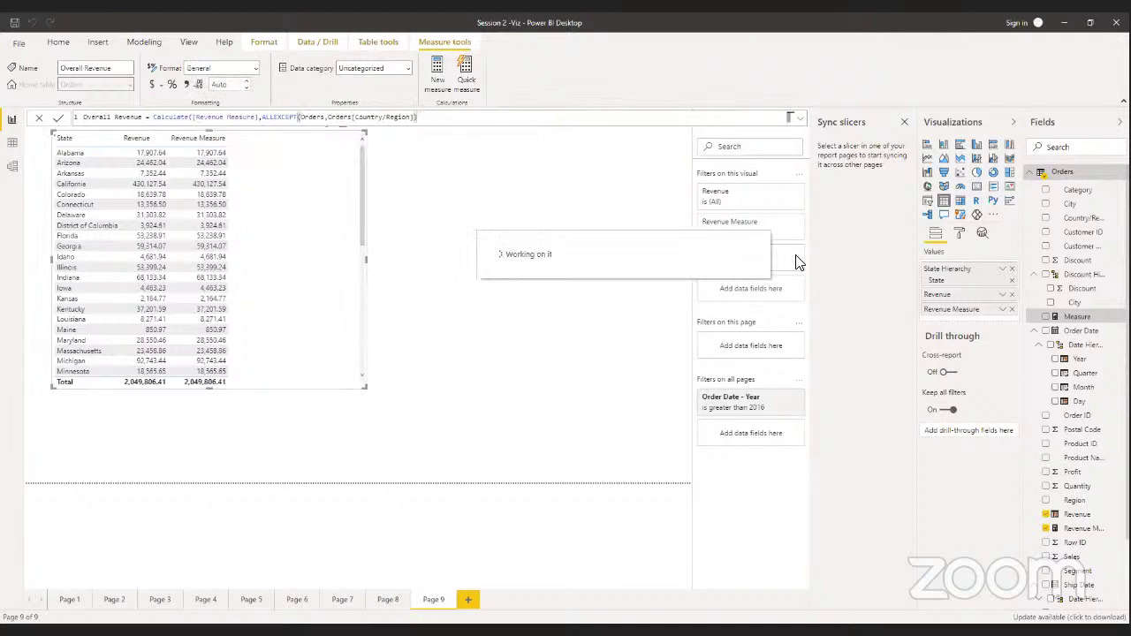
{"action": "left_click_drag", "start_coordinate": [1080, 415], "coordinate": [275, 180]}
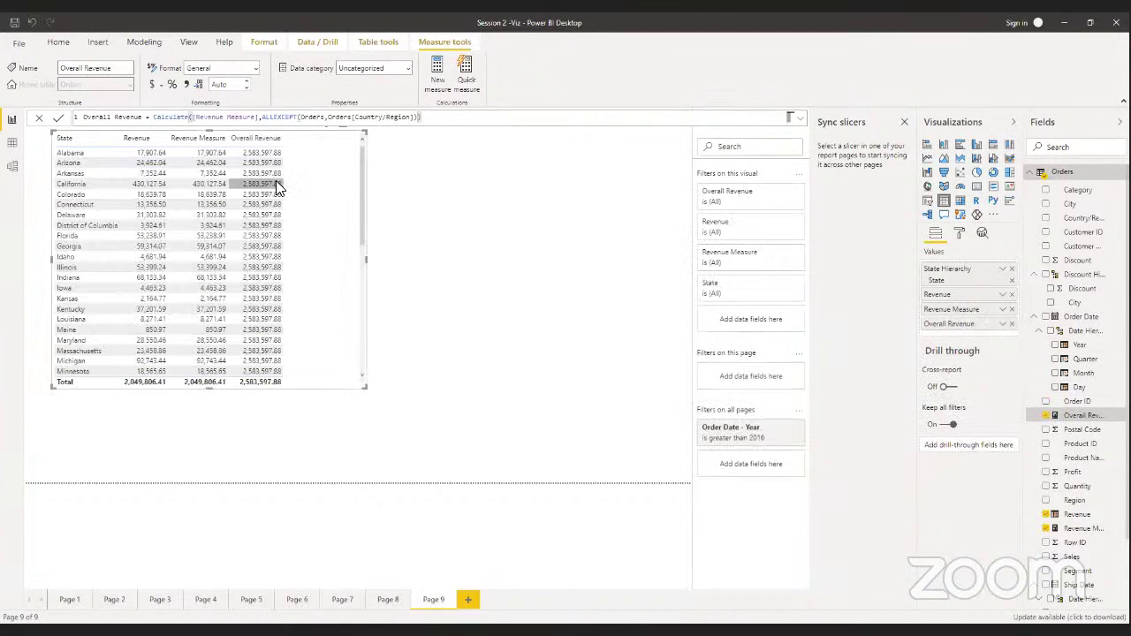
{"action": "left_click", "coordinate": [492, 332]}
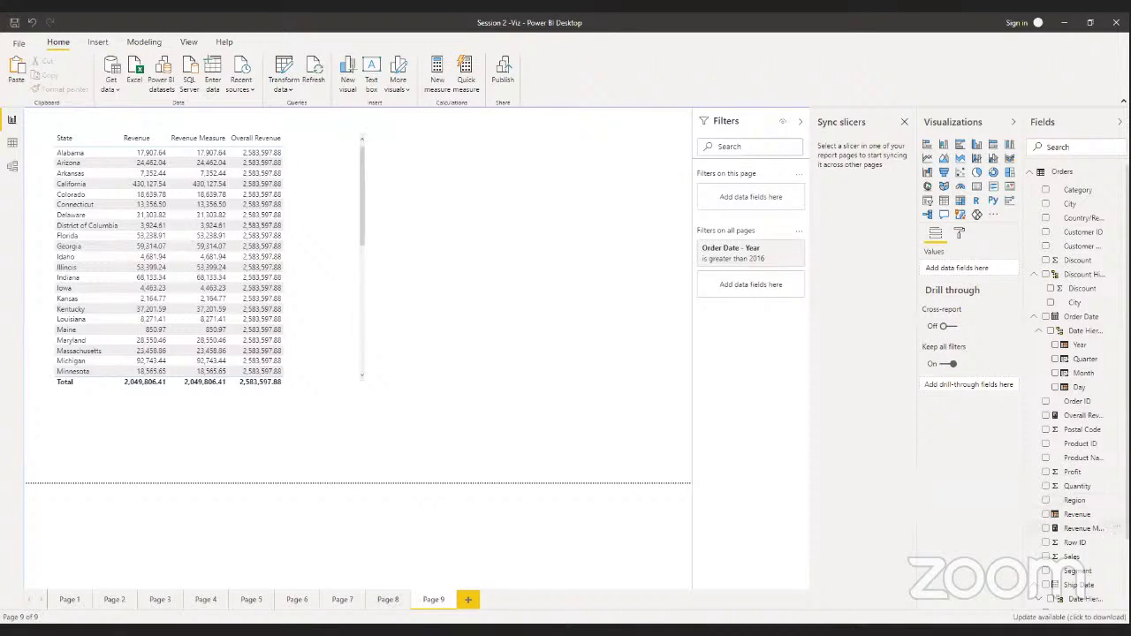
Create a new measure in the Orders table with the formula [Revenue Measure]/[Overall Revenue]
{"action": "right_click", "coordinate": [1078, 338]}
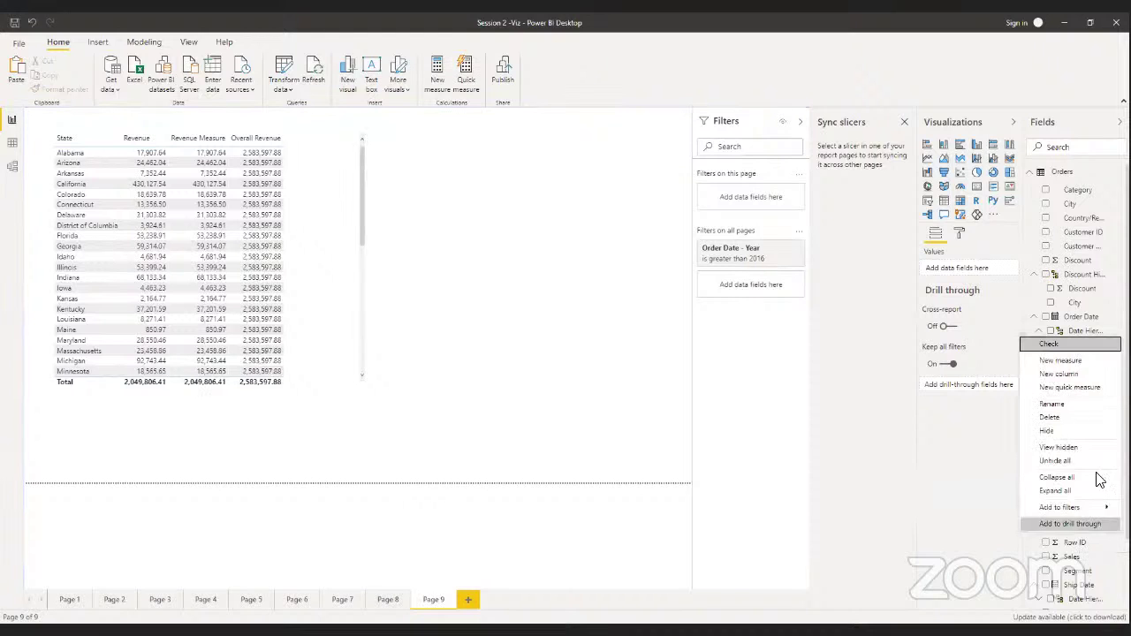
{"action": "left_click", "coordinate": [1070, 363]}
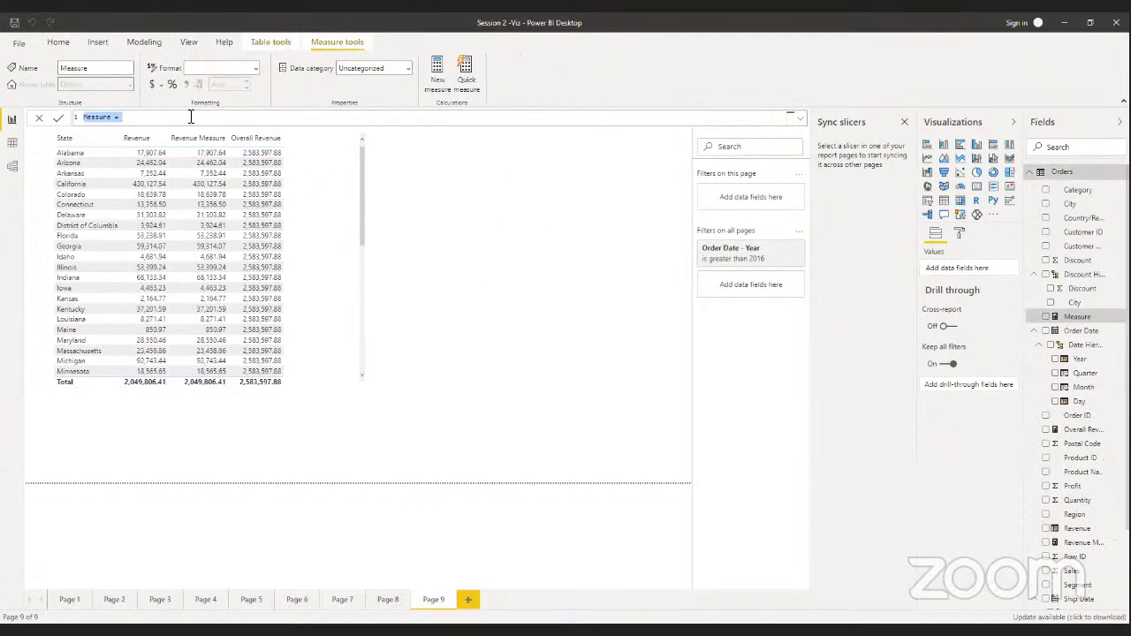
{"action": "left_click", "coordinate": [190, 119]}
{"action": "type", "text": "In"}
{"action": "key", "text": "BackSpace"}
{"action": "key", "text": "BackSpace"}
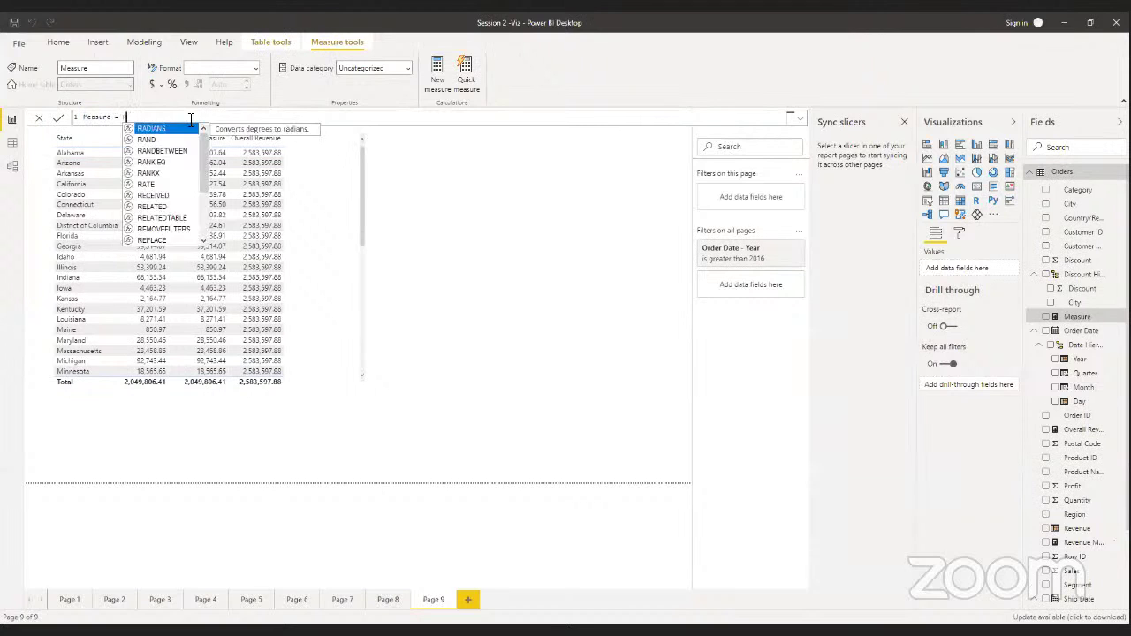
{"action": "type", "text": "Reve"}
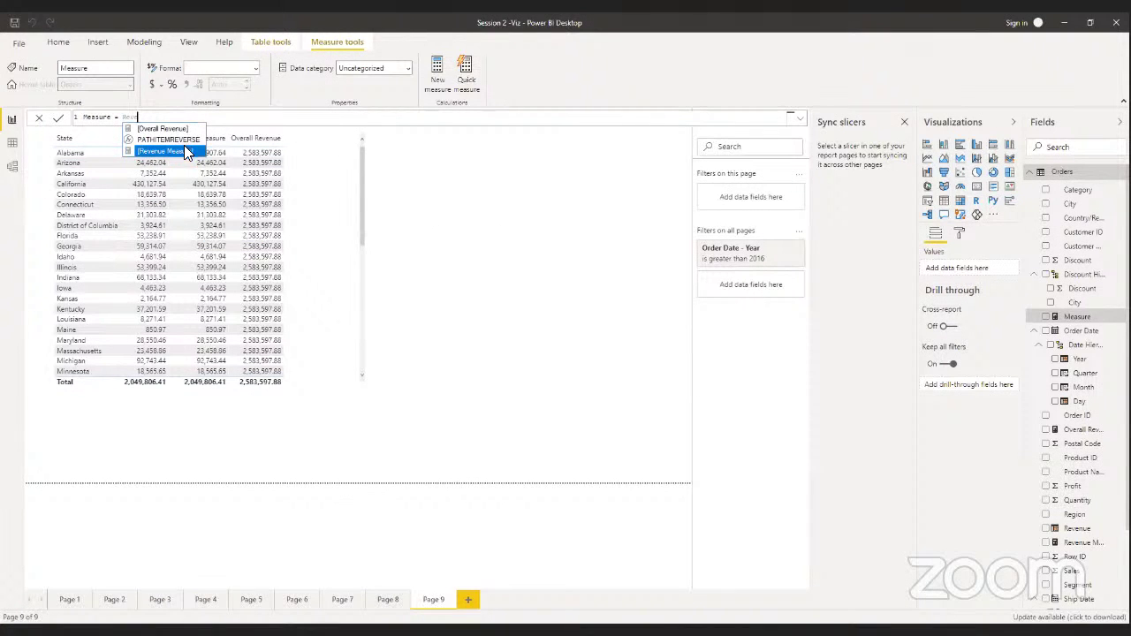
{"action": "left_click", "coordinate": [184, 152]}
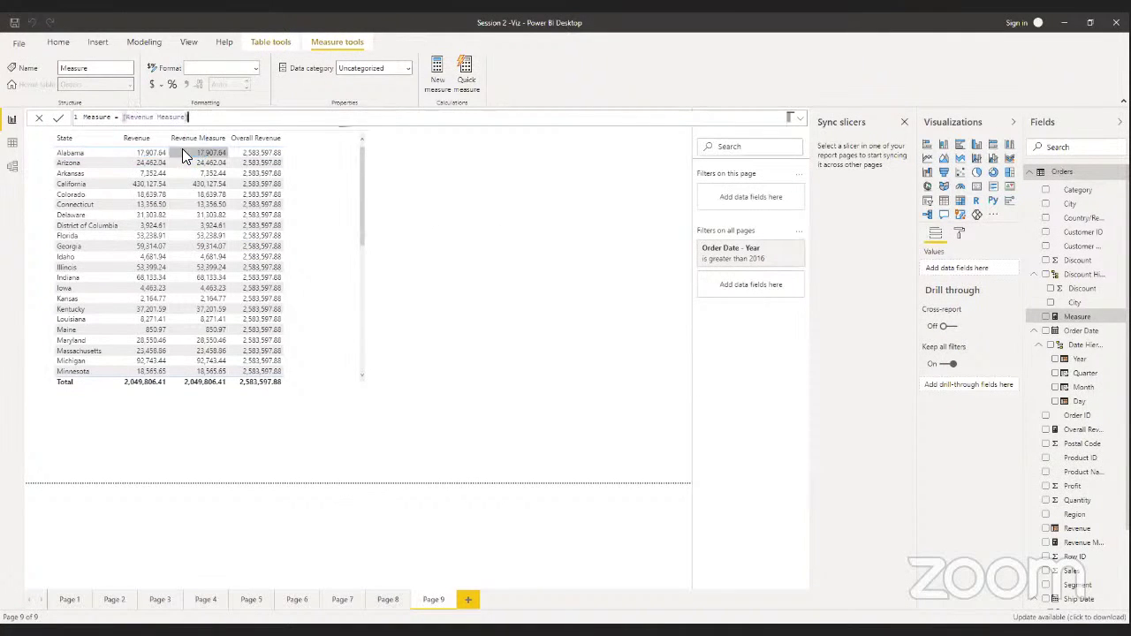
{"action": "type", "text": "/ove"}
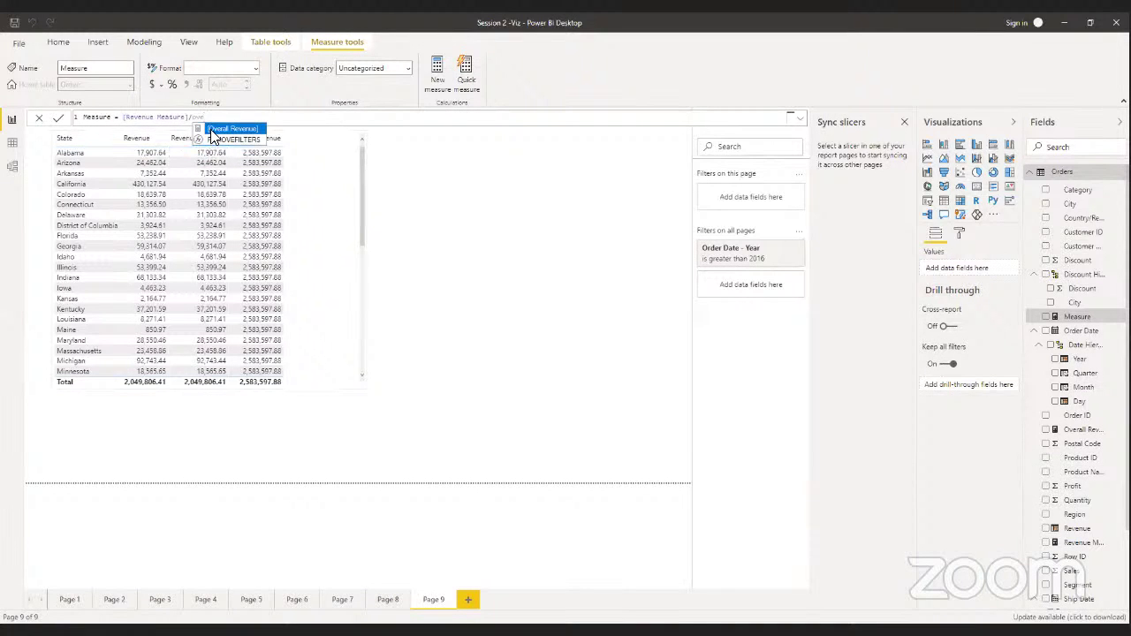
{"action": "left_click", "coordinate": [212, 131]}
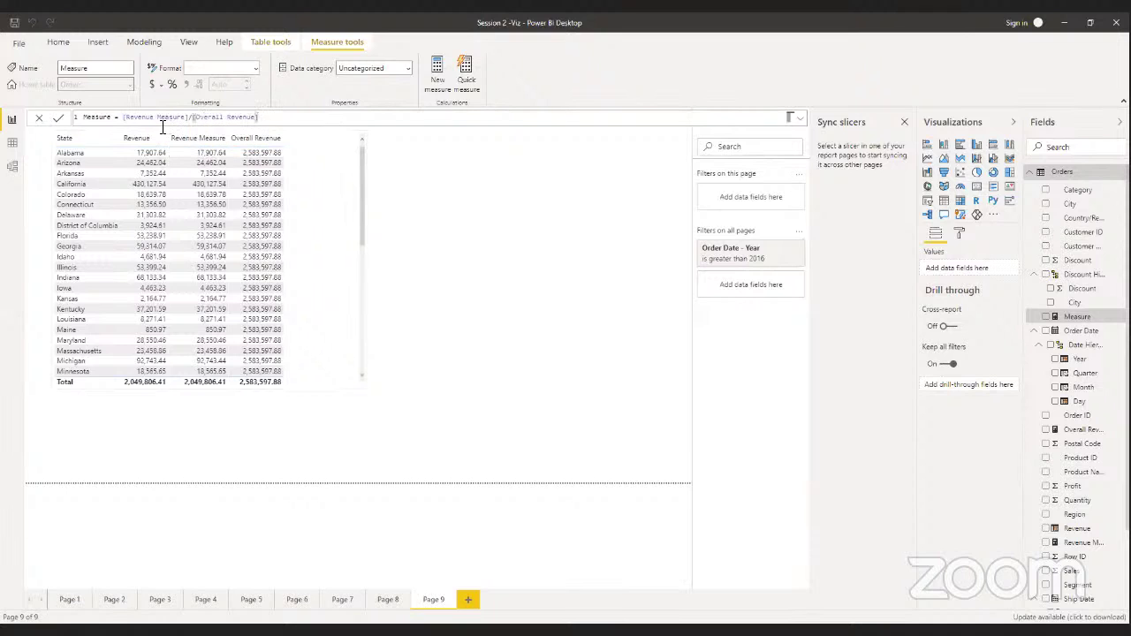
Name the new measure Revenue Percentage in its formula and commit it
{"action": "left_click", "coordinate": [116, 119]}
{"action": "key", "text": "BackSpace"}
{"action": "key", "text": "BackSpace"}
{"action": "key", "text": "BackSpace"}
{"action": "key", "text": "BackSpace"}
{"action": "key", "text": "BackSpace"}
{"action": "key", "text": "BackSpace"}
{"action": "key", "text": "BackSpace"}
{"action": "key", "text": "BackSpace"}
{"action": "key", "text": "BackSpace"}
{"action": "type", "text": "Reven"}
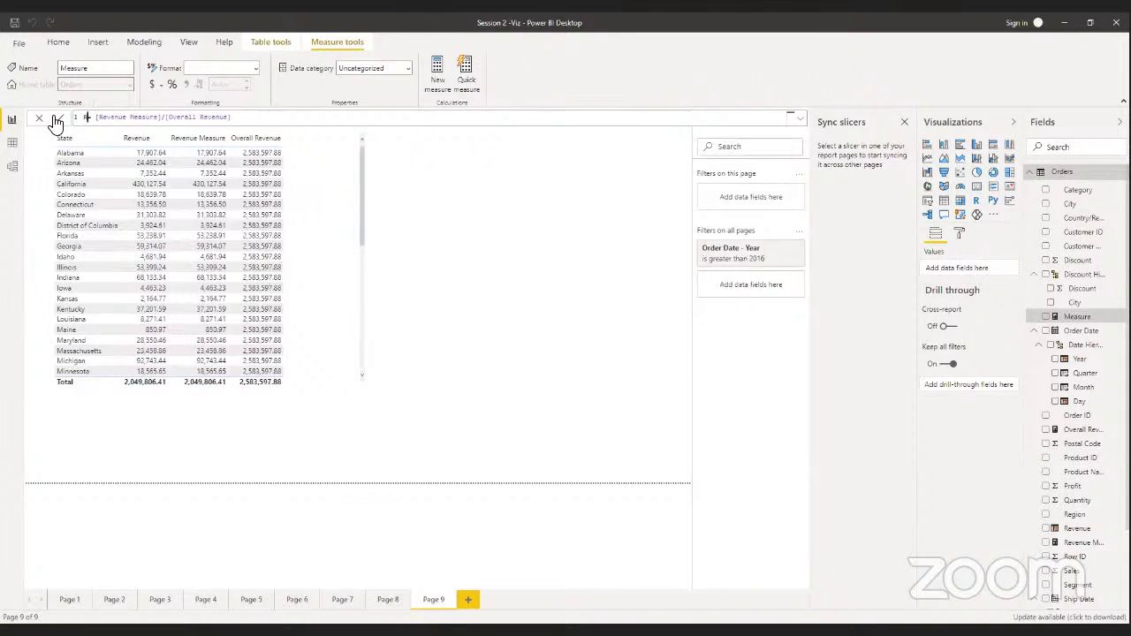
{"action": "type", "text": "ue Pe"}
{"action": "type", "text": "rcent"}
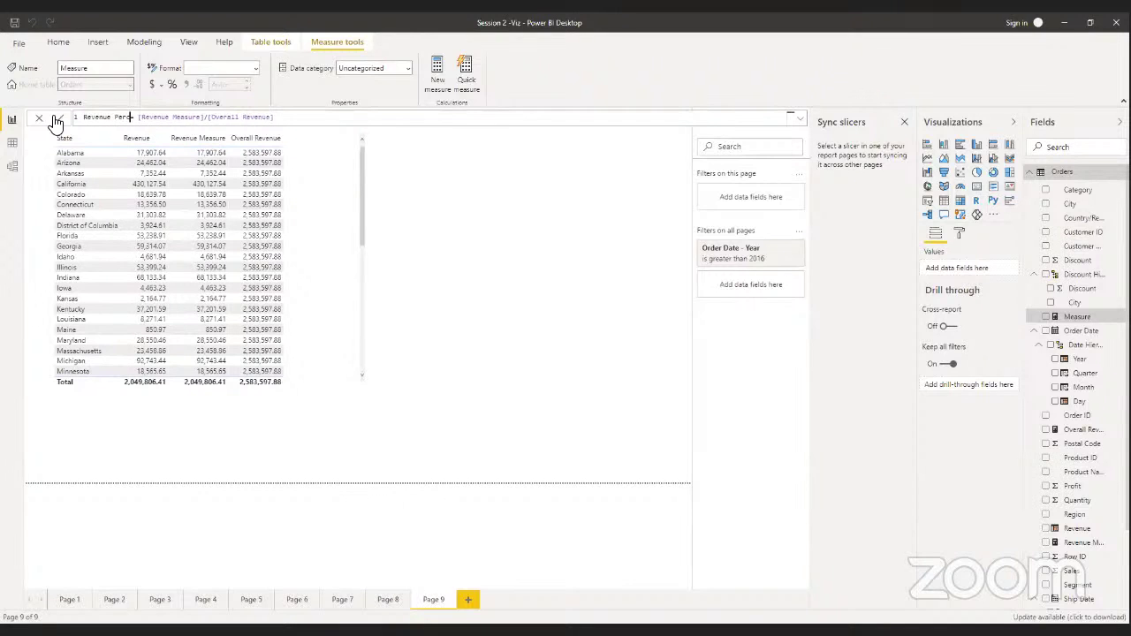
{"action": "type", "text": "age ="}
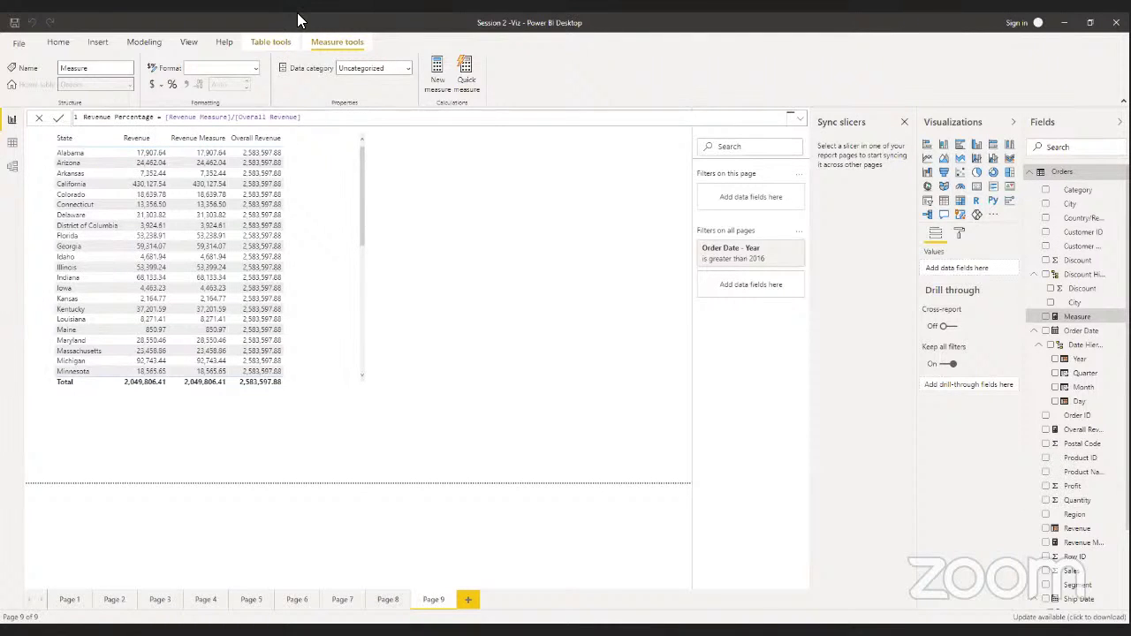
{"action": "left_click", "coordinate": [539, 197]}
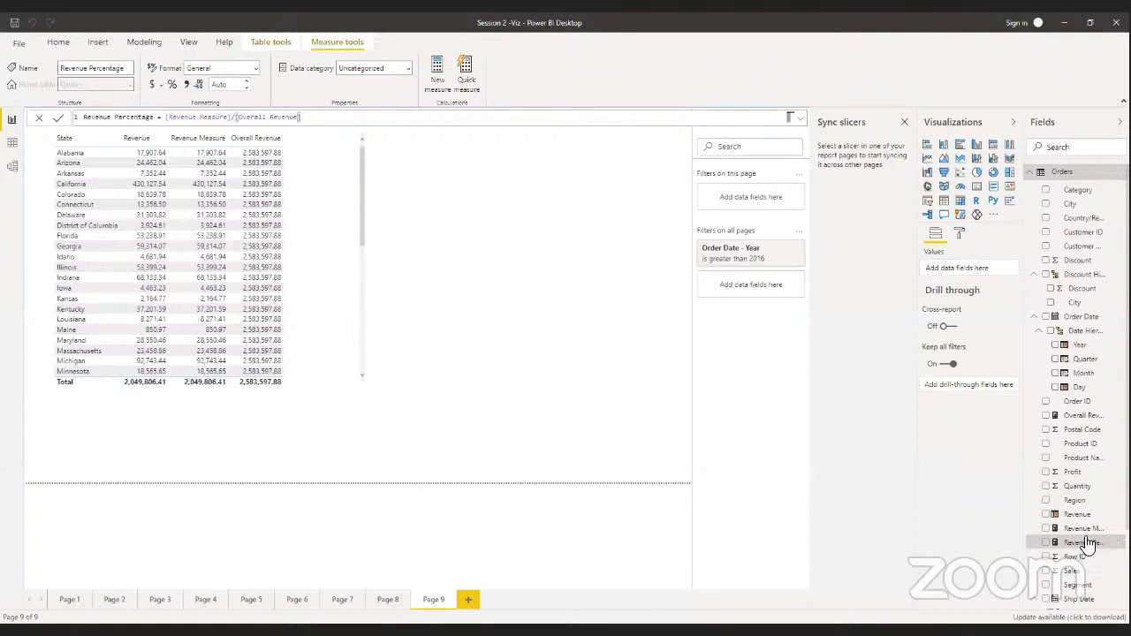
Add Revenue Percentage as a column of the state table and format the measure as a percentage
{"action": "left_click_drag", "start_coordinate": [1082, 542], "coordinate": [340, 204]}
{"action": "left_click_drag", "start_coordinate": [334, 203], "coordinate": [331, 200]}
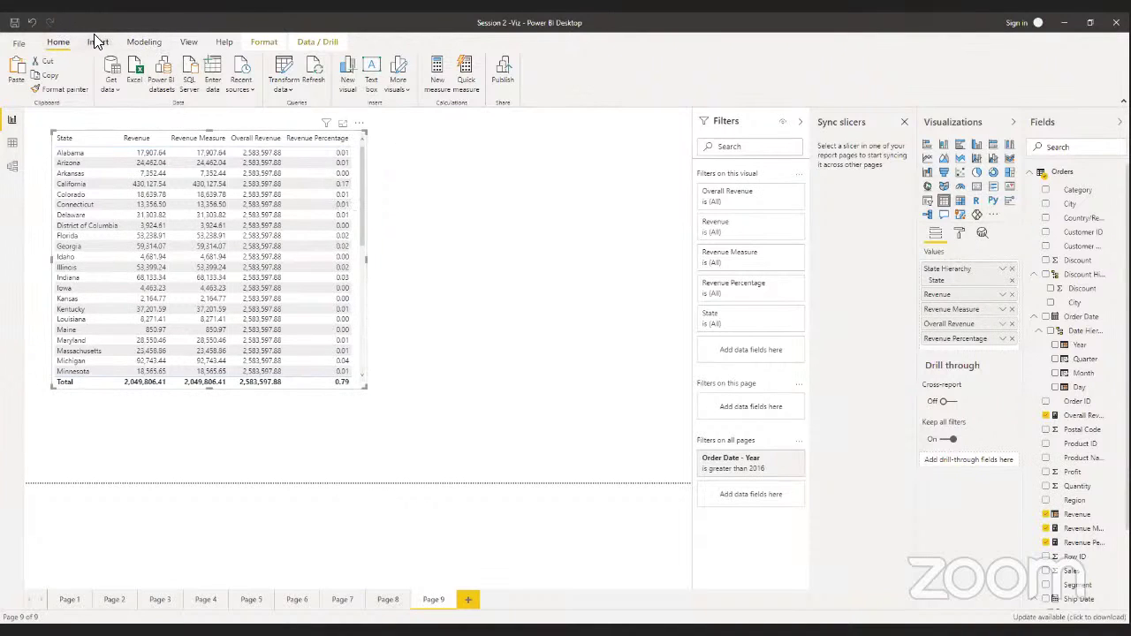
{"action": "left_click", "coordinate": [189, 44]}
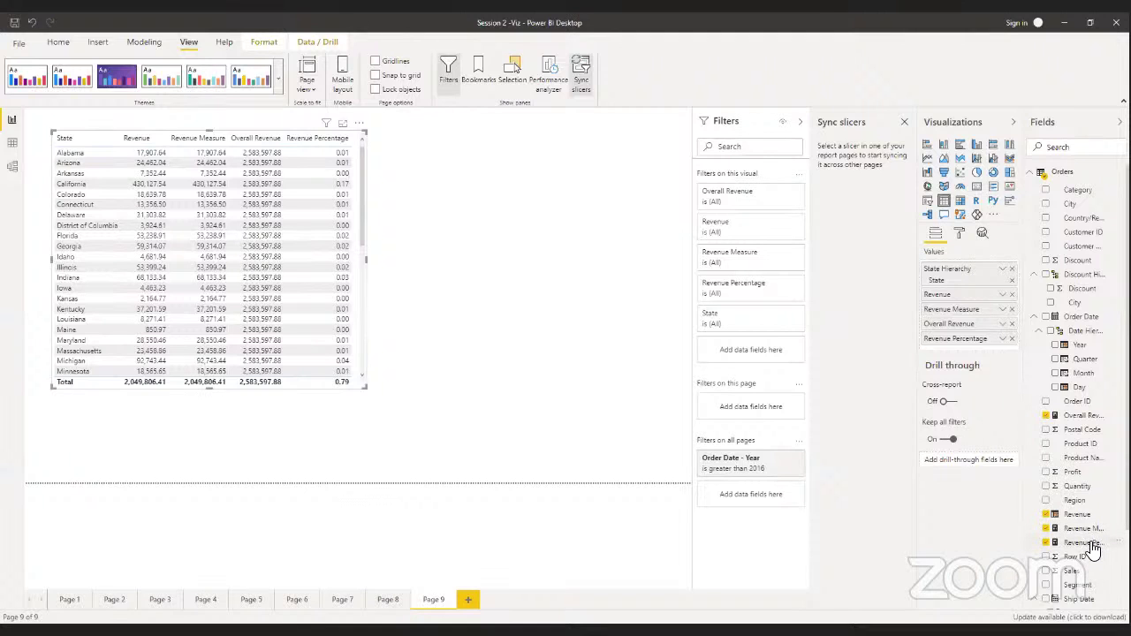
{"action": "left_click", "coordinate": [1087, 543]}
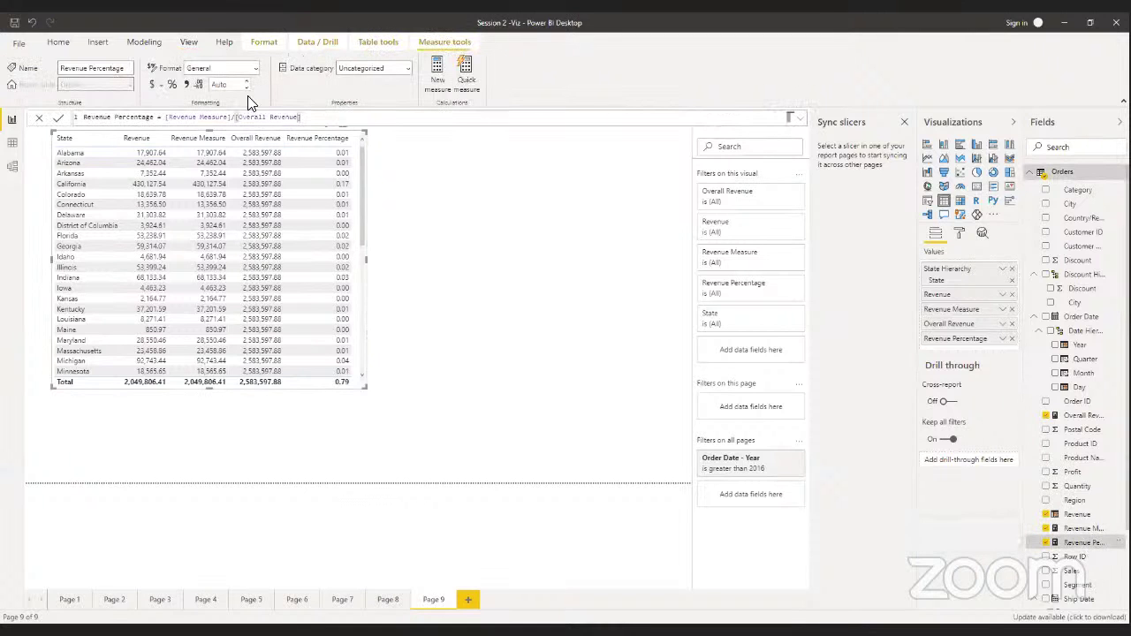
{"action": "left_click", "coordinate": [176, 88]}
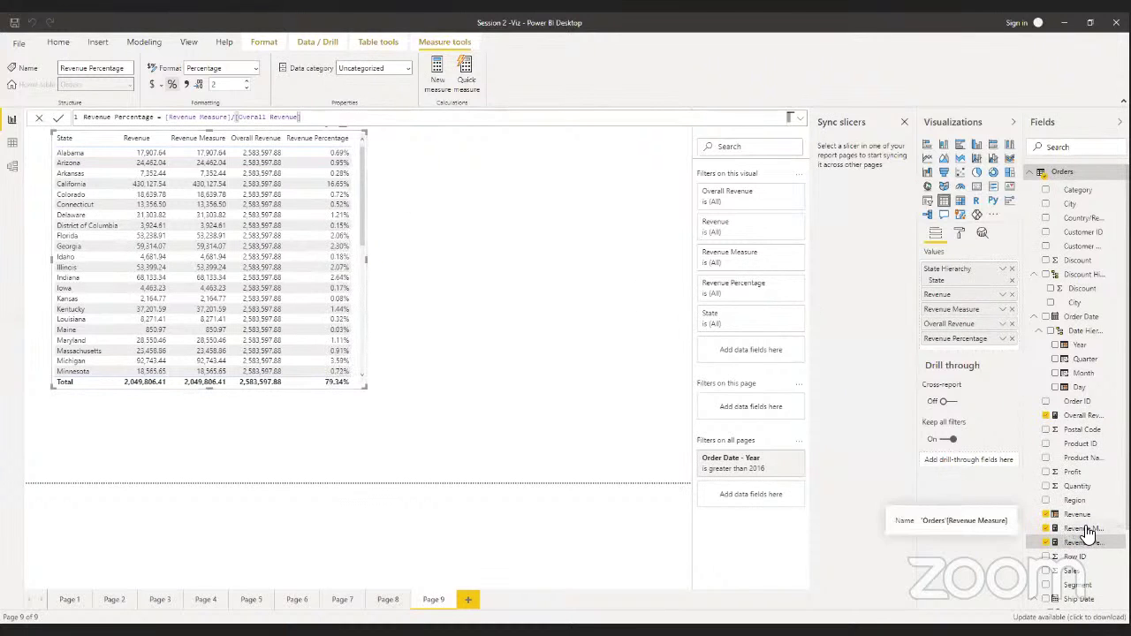
{"action": "scroll", "coordinate": [321, 315], "scroll_direction": "down", "scroll_amount": 5}
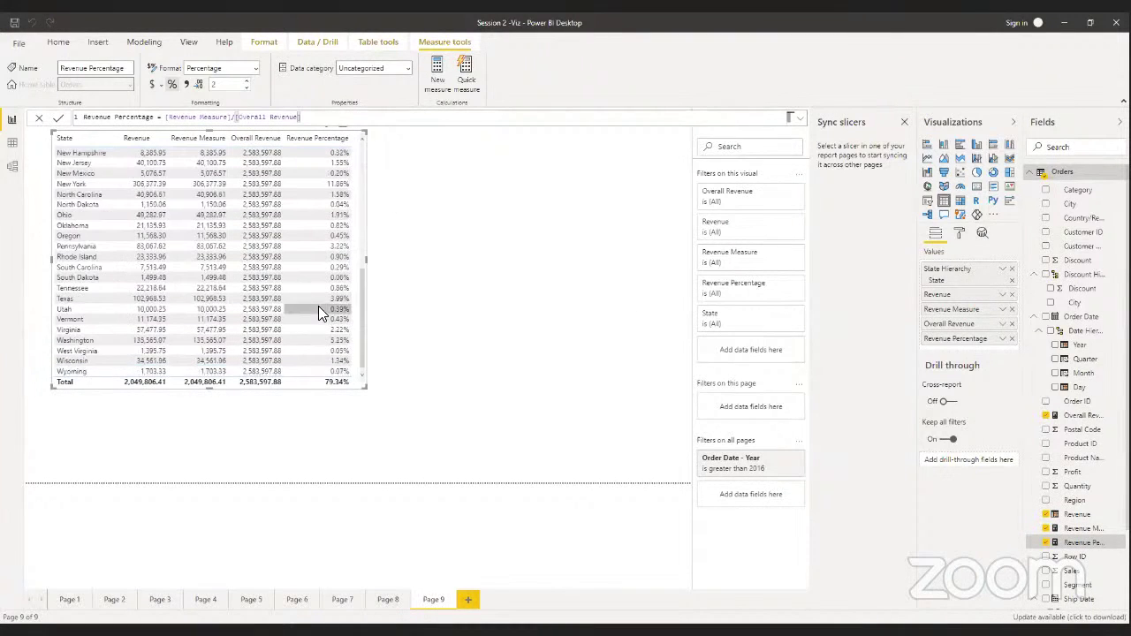
{"action": "scroll", "coordinate": [320, 309], "scroll_direction": "up", "scroll_amount": 5}
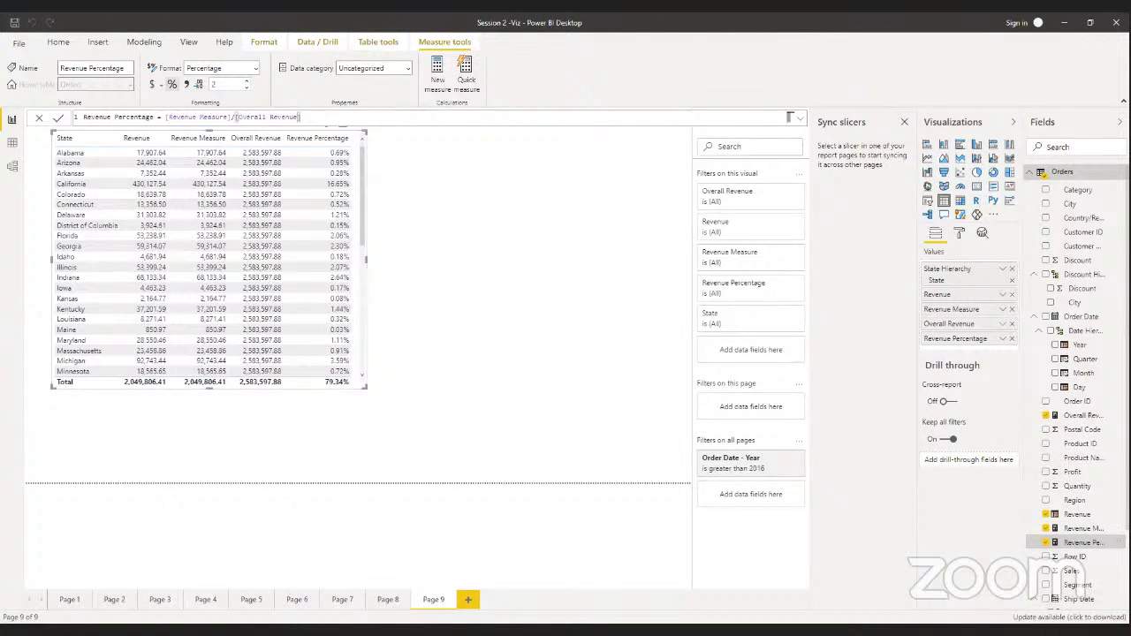
Create a new calculated column in the Orders table, starting its formula as IF([Revenue Percentage]>0.05,
{"action": "right_click", "coordinate": [1109, 542]}
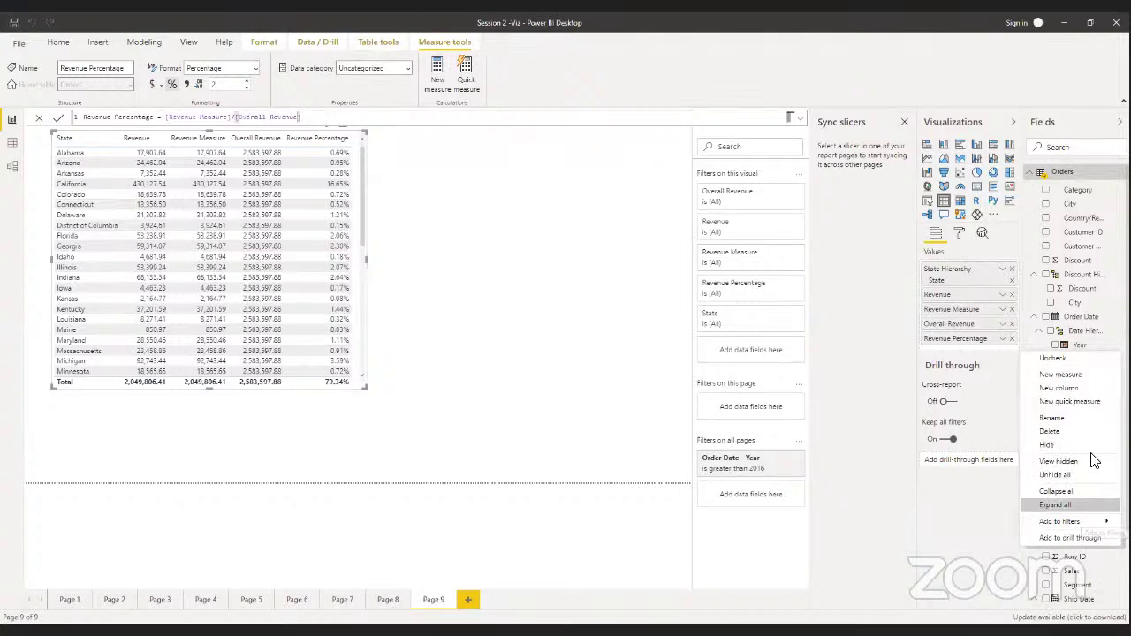
{"action": "left_click", "coordinate": [1068, 389]}
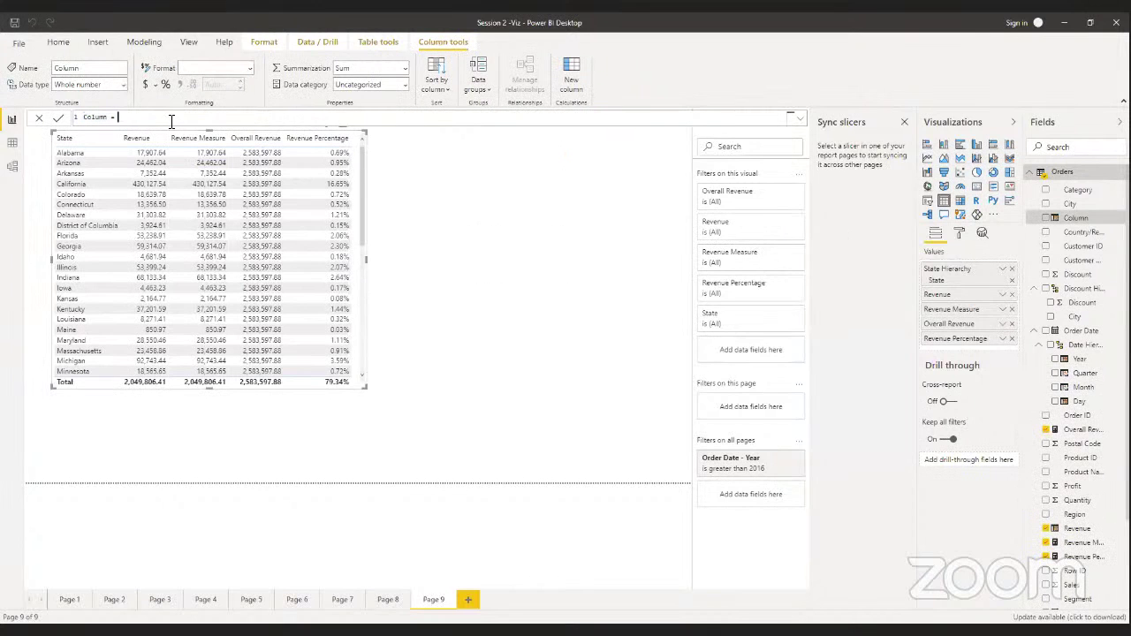
{"action": "type", "text": "If rev"}
{"action": "key", "text": "BackSpace"}
{"action": "key", "text": "BackSpace"}
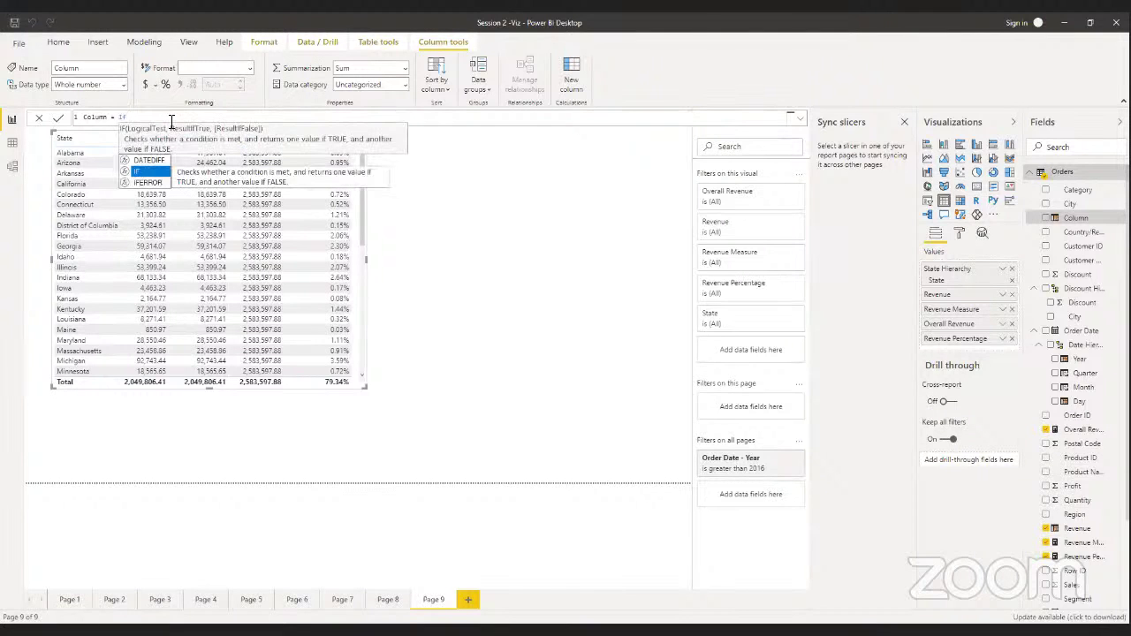
{"action": "left_click", "coordinate": [161, 170]}
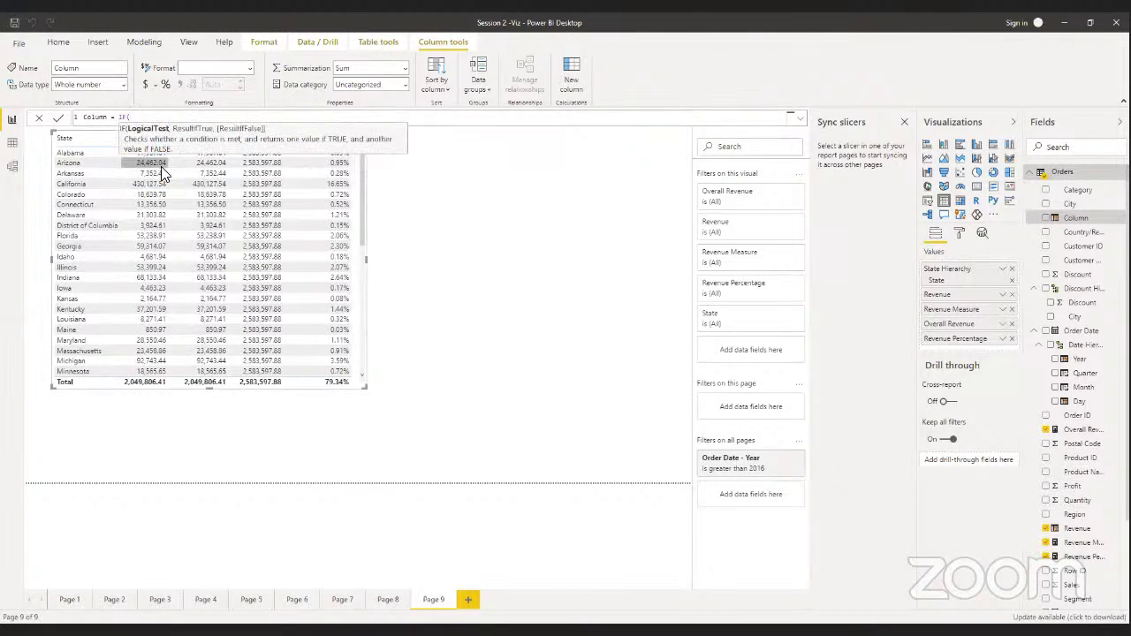
{"action": "type", "text": "re"}
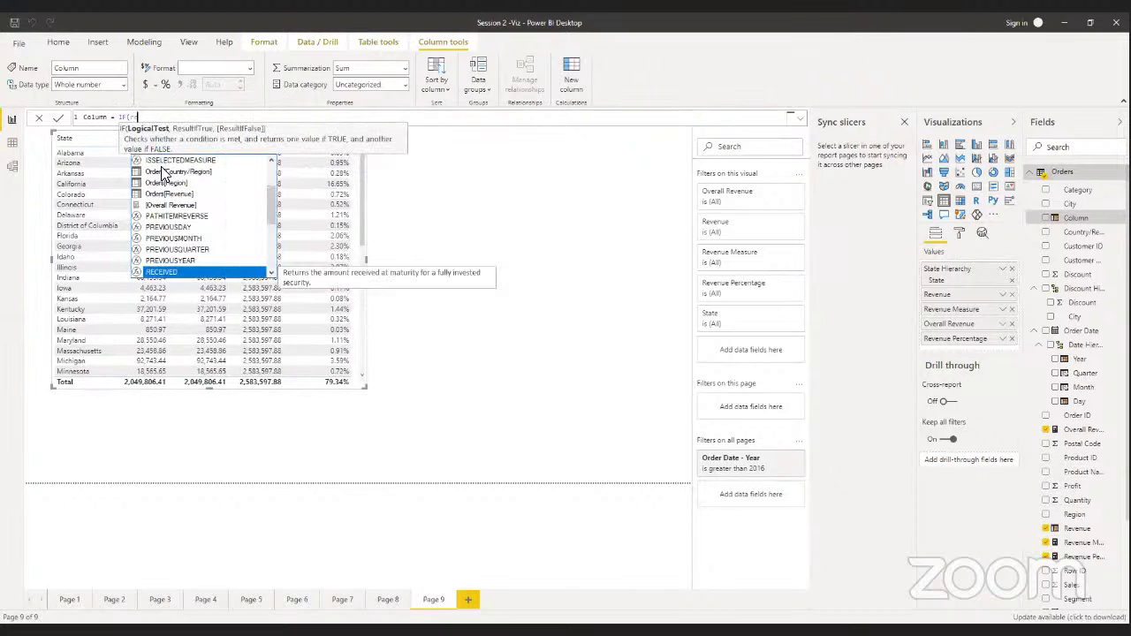
{"action": "type", "text": "n"}
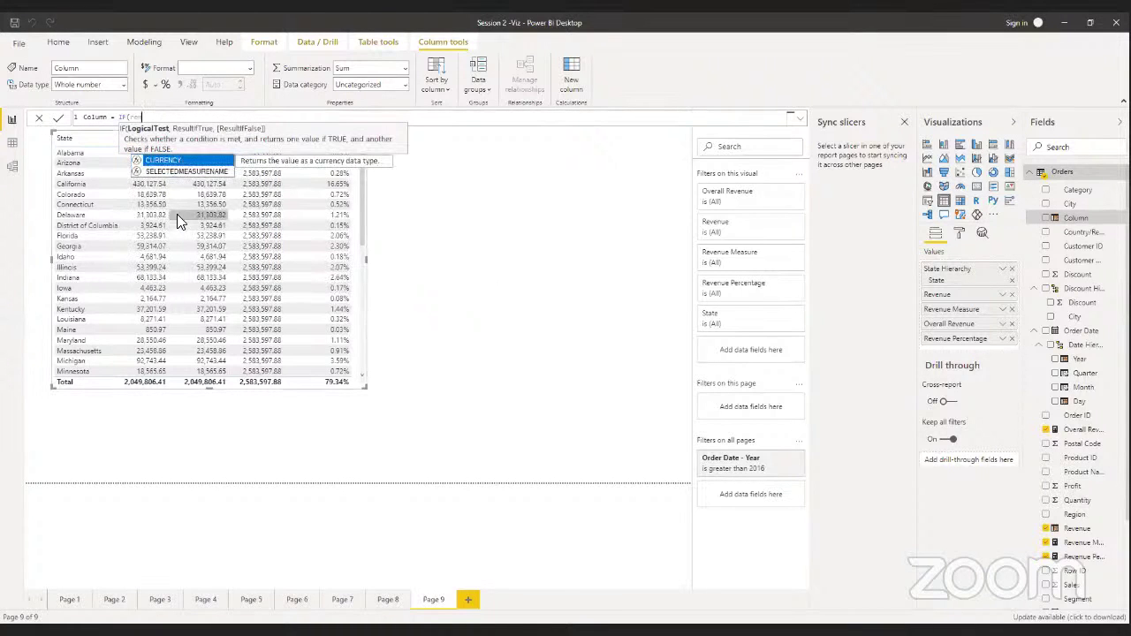
{"action": "key", "text": "BackSpace"}
{"action": "type", "text": "v"}
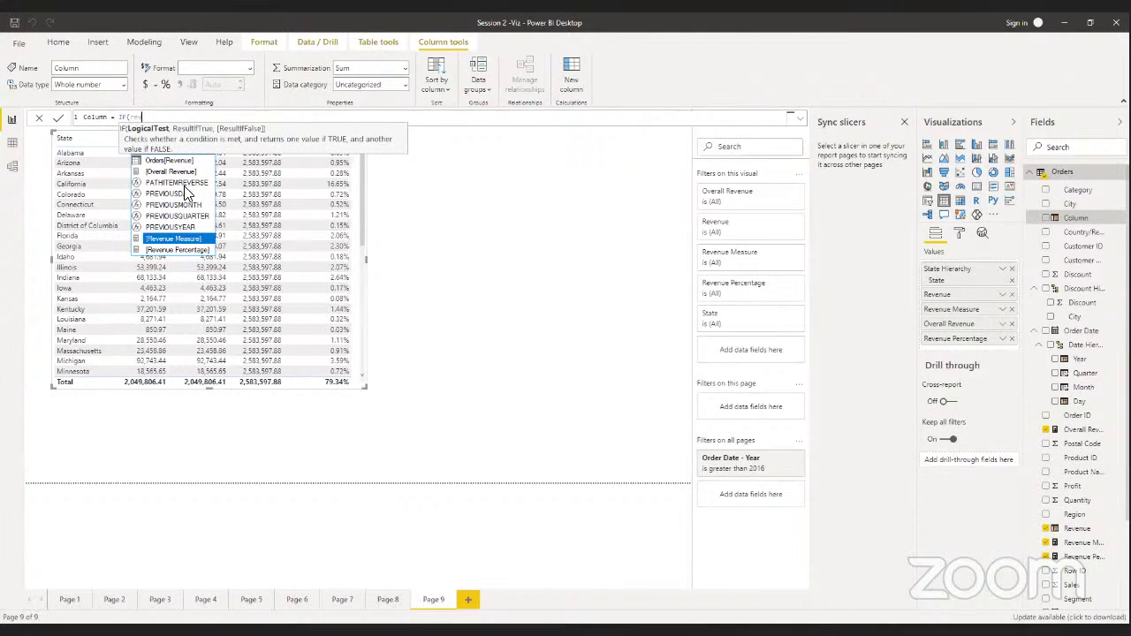
{"action": "left_click", "coordinate": [188, 249]}
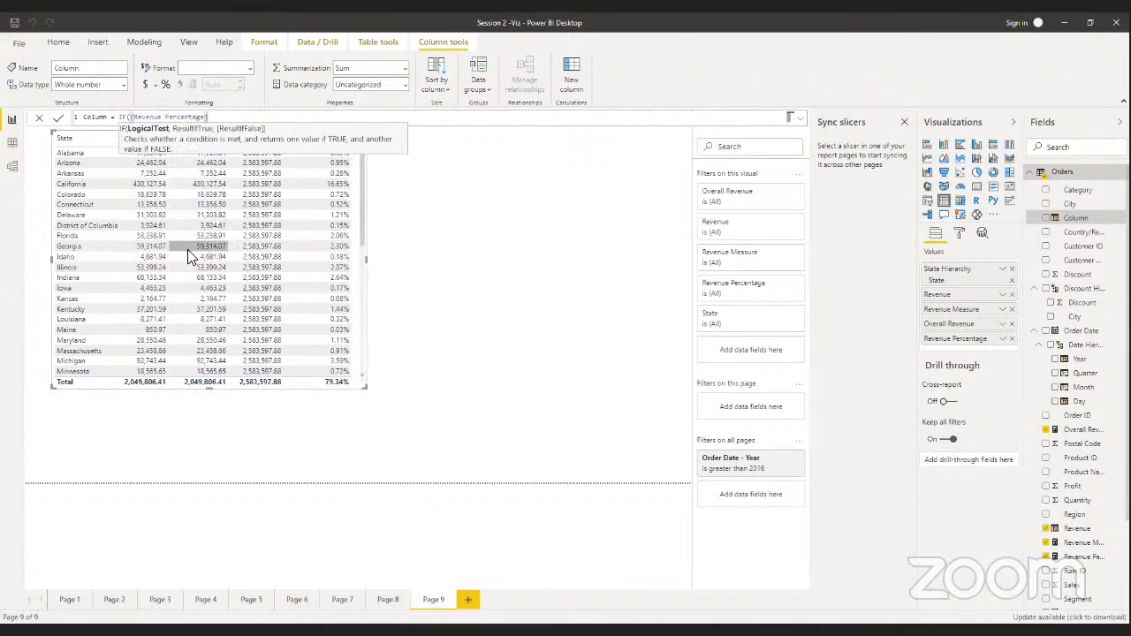
{"action": "type", "text": ">0"}
{"action": "type", "text": ","}
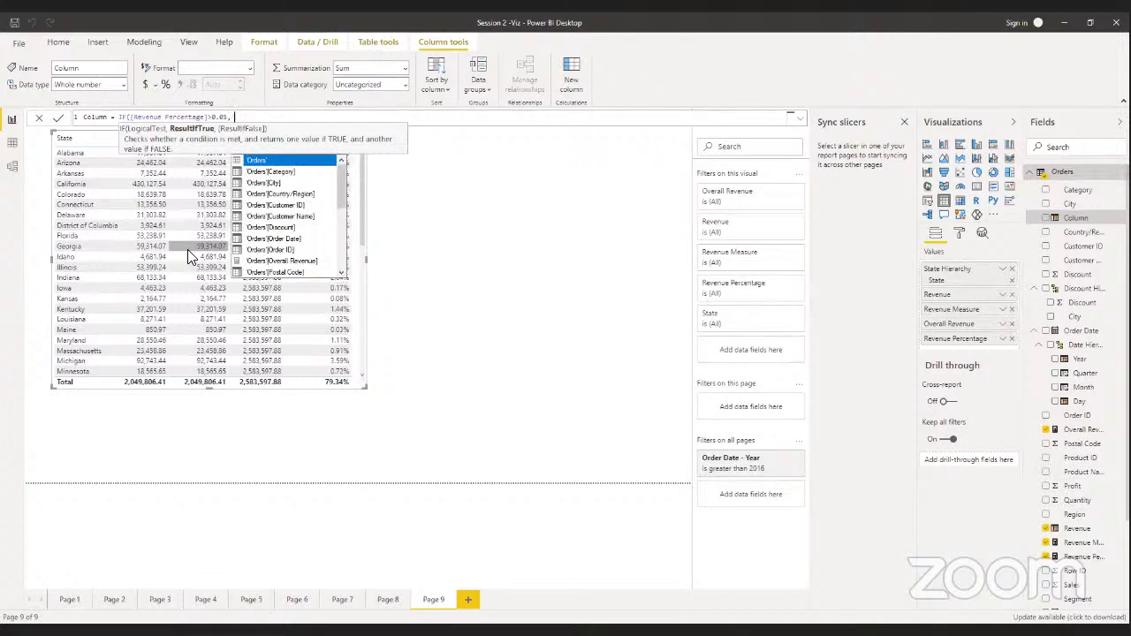
Complete the IF formula with Exceptional as the true result and Needs Work as the false result
{"action": "type", "text": " \"Exce"}
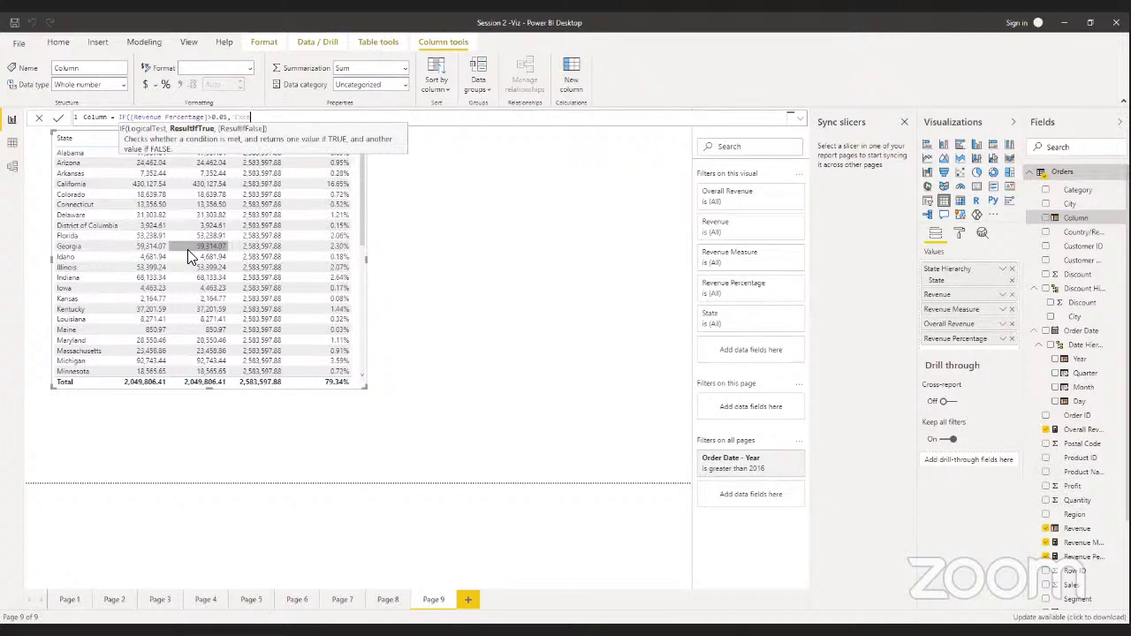
{"action": "type", "text": "ptional\",\"Needs"}
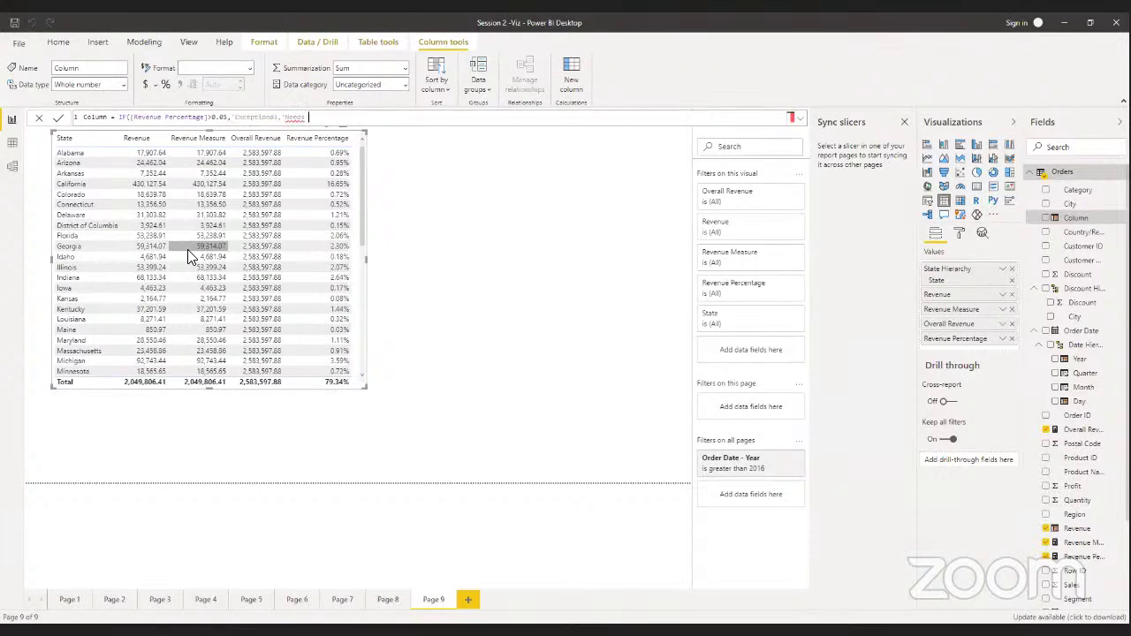
{"action": "type", "text": " Work\")"}
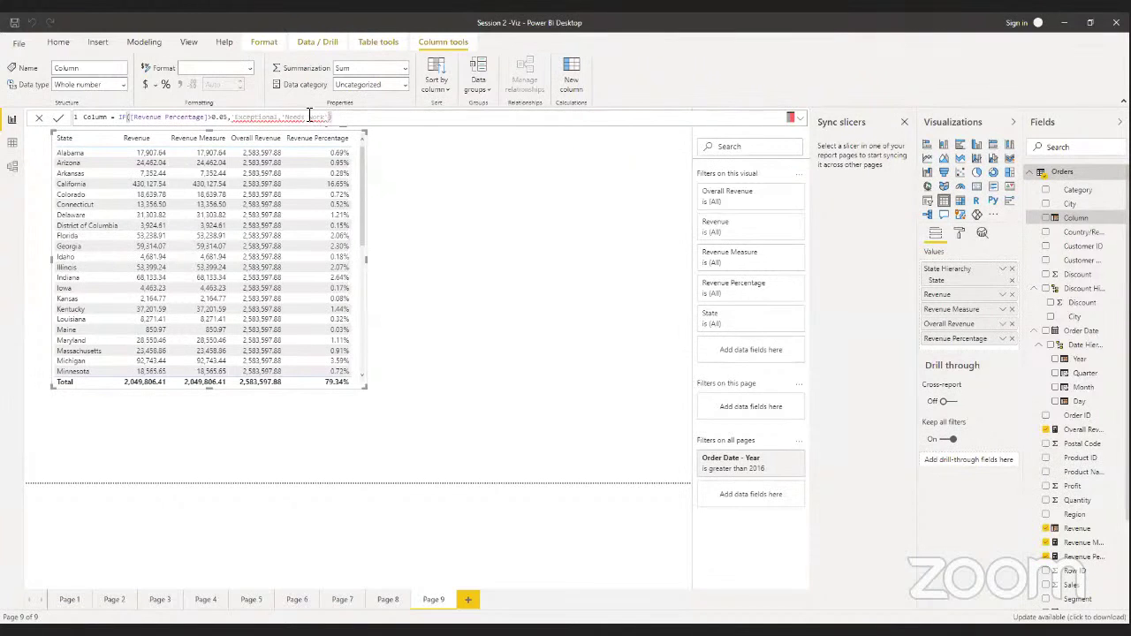
Replace the single quotes around Exceptional and Needs Work in the column formula with double quotes
{"action": "left_click", "coordinate": [238, 118]}
{"action": "key", "text": "BackSpace"}
{"action": "type", "text": "\""}
{"action": "left_click", "coordinate": [280, 118]}
{"action": "type", "text": "\""}
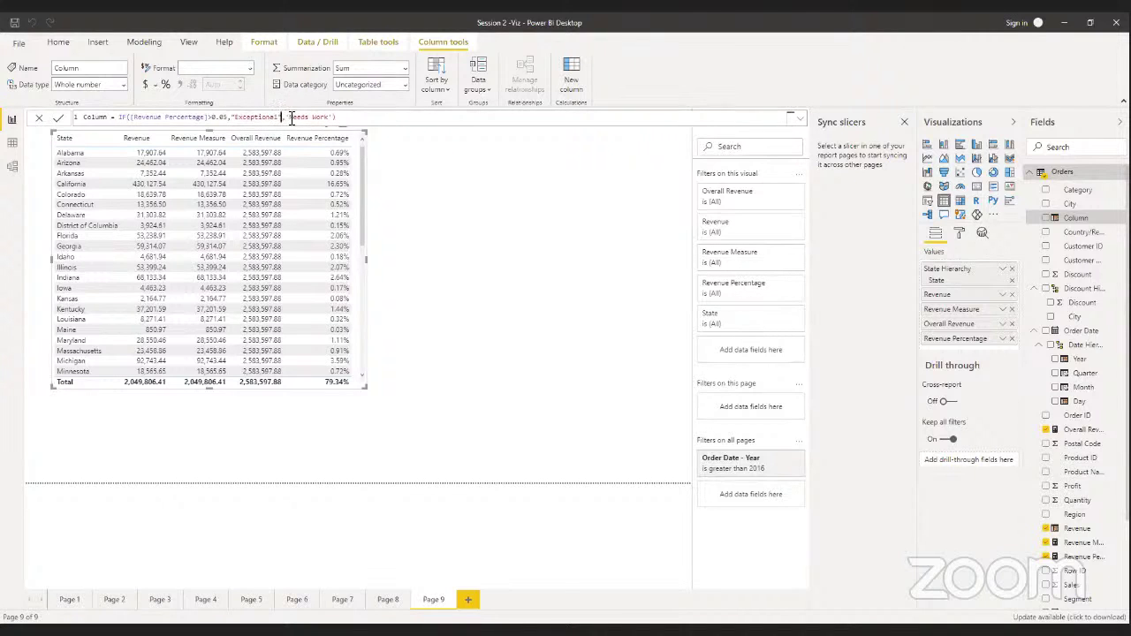
{"action": "left_click", "coordinate": [289, 118]}
{"action": "key", "text": "BackSpace"}
{"action": "type", "text": "\""}
{"action": "left_click", "coordinate": [333, 118]}
{"action": "key", "text": "BackSpace"}
{"action": "type", "text": "\""}
Name the calculated column Revenue Indicator in its formula and commit it
{"action": "double_click", "coordinate": [97, 118]}
{"action": "type", "text": "Reve"}
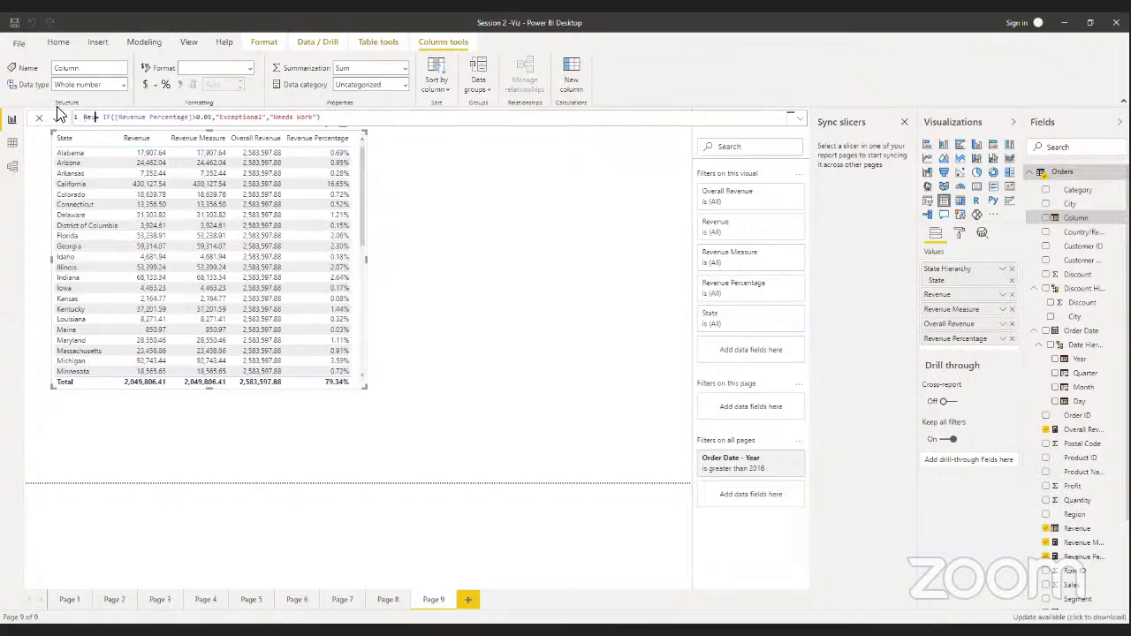
{"action": "type", "text": "nue In"}
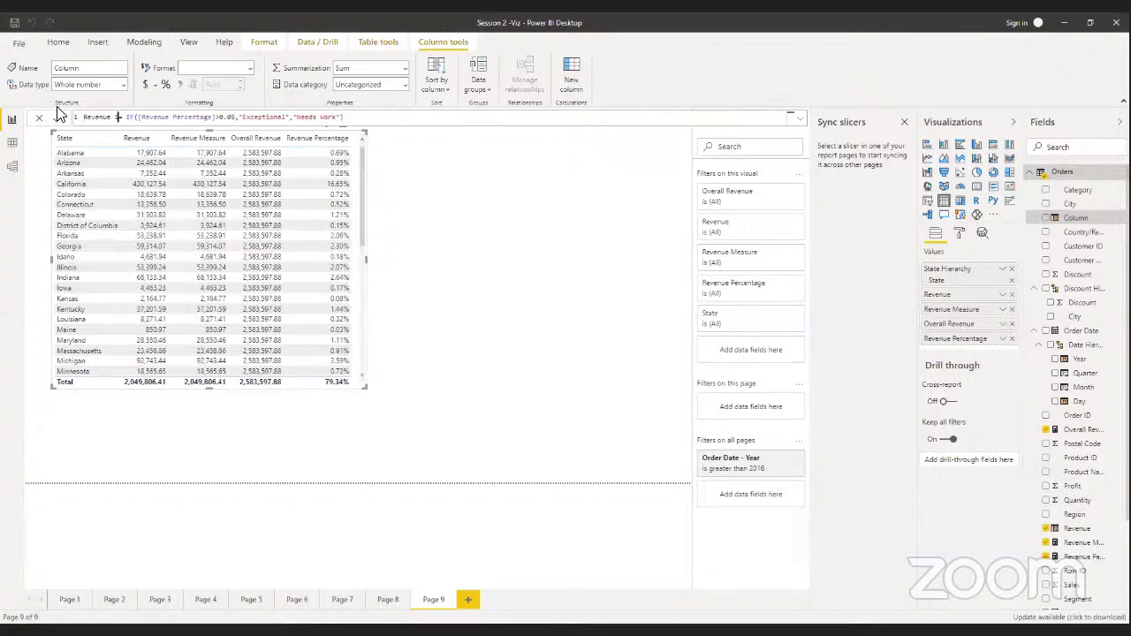
{"action": "type", "text": "dicator"}
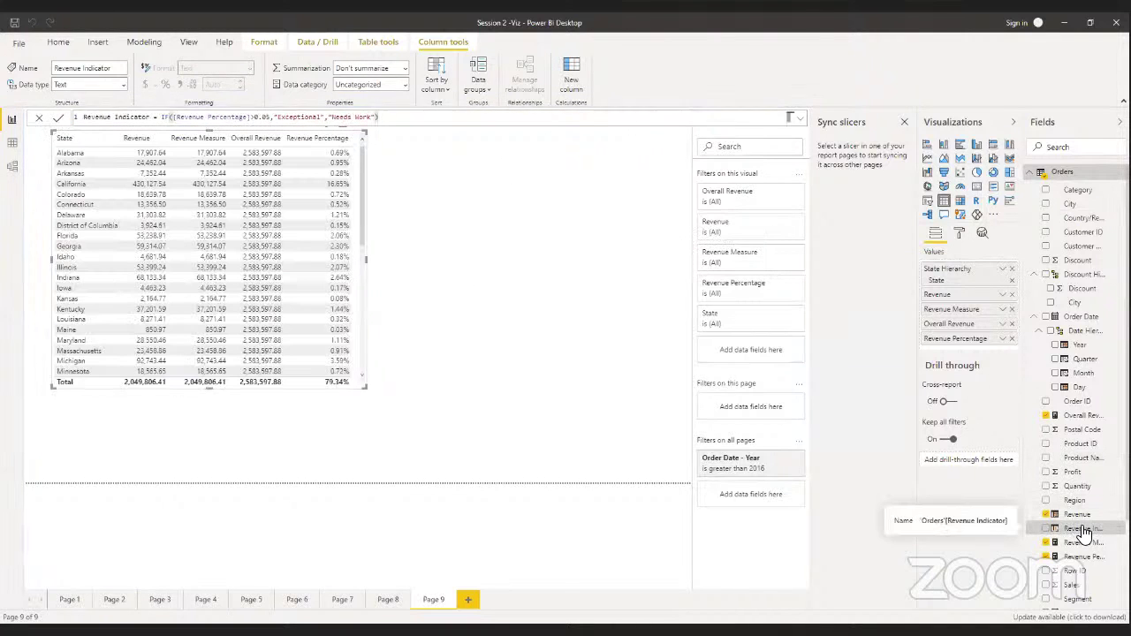
Add Revenue Indicator as the last column of the state table and widen the table to fit it
{"action": "left_click_drag", "start_coordinate": [1083, 533], "coordinate": [970, 345]}
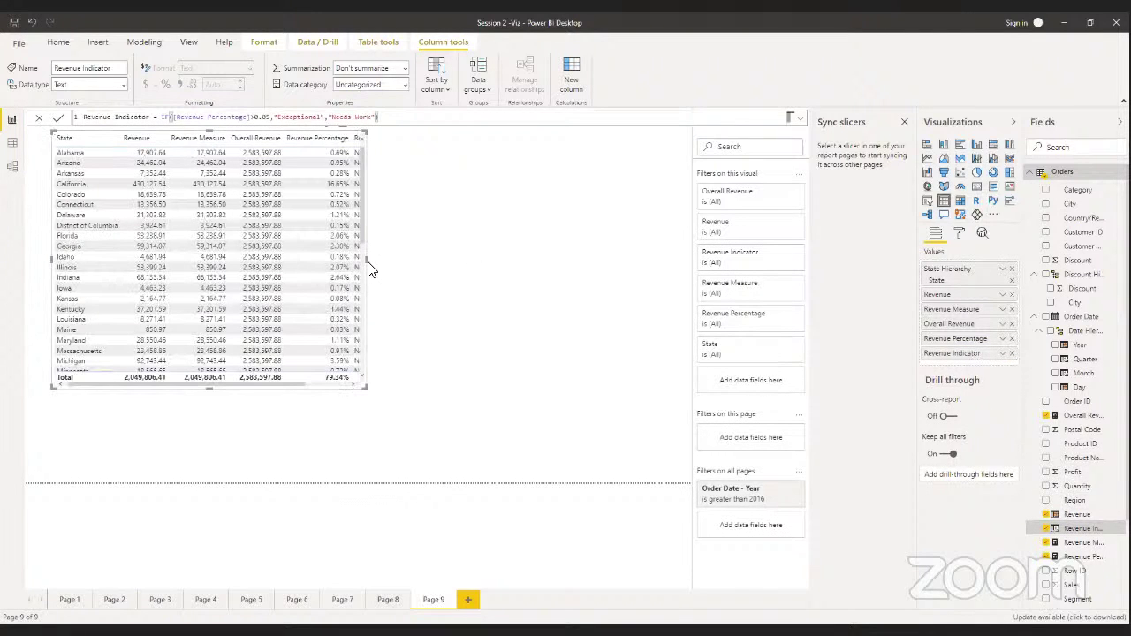
{"action": "left_click_drag", "start_coordinate": [368, 259], "coordinate": [472, 283]}
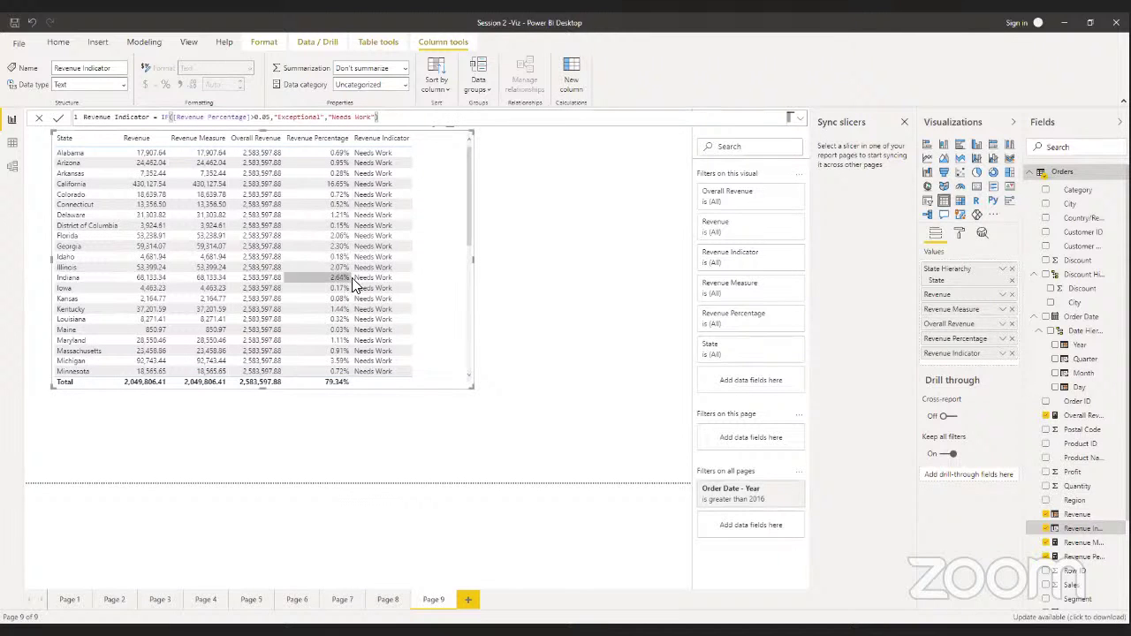
Change the Revenue Indicator formula's threshold to 0.005, commit it and review the indicators in the state table
{"action": "scroll", "coordinate": [367, 308], "scroll_direction": "down", "scroll_amount": 5}
{"action": "scroll", "coordinate": [367, 313], "scroll_direction": "up", "scroll_amount": 5}
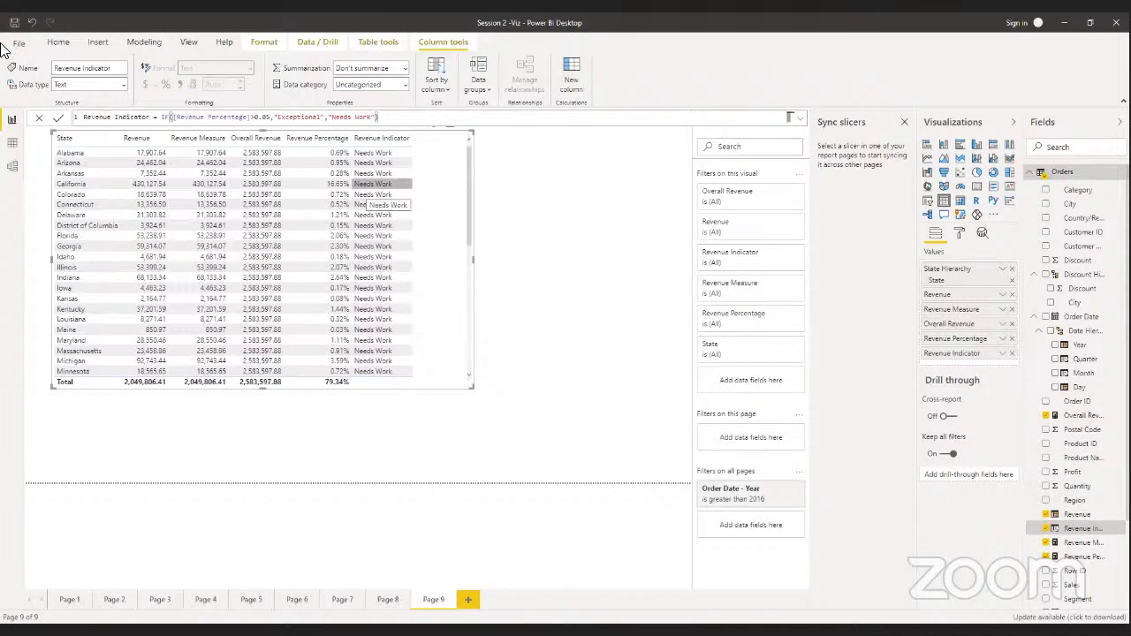
{"action": "left_click", "coordinate": [264, 116]}
{"action": "type", "text": "0"}
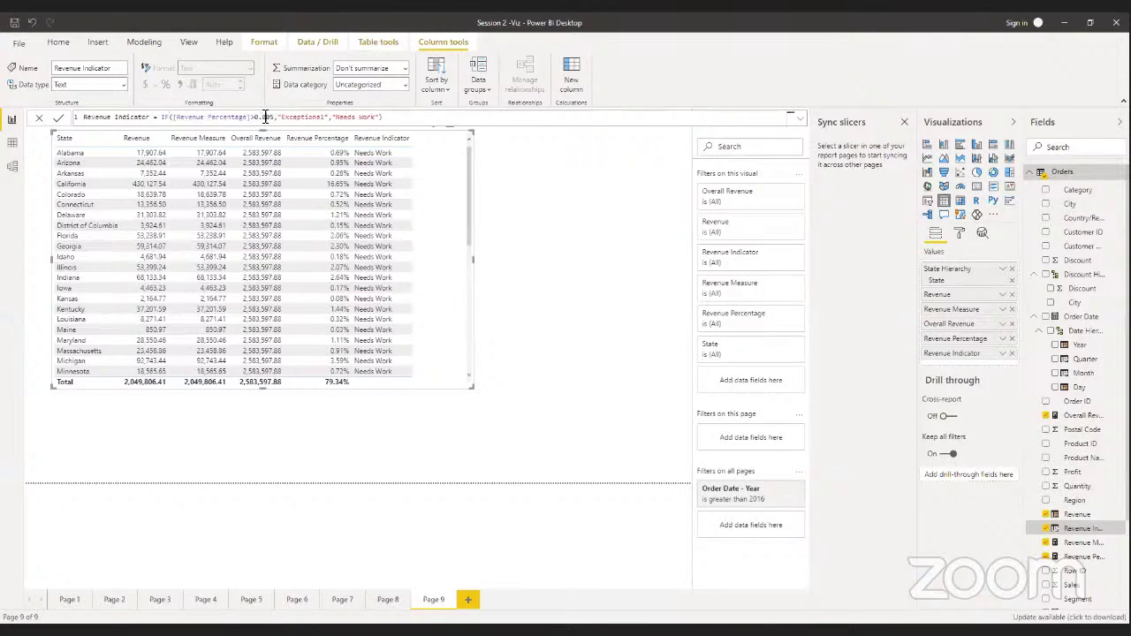
{"action": "left_click", "coordinate": [56, 118]}
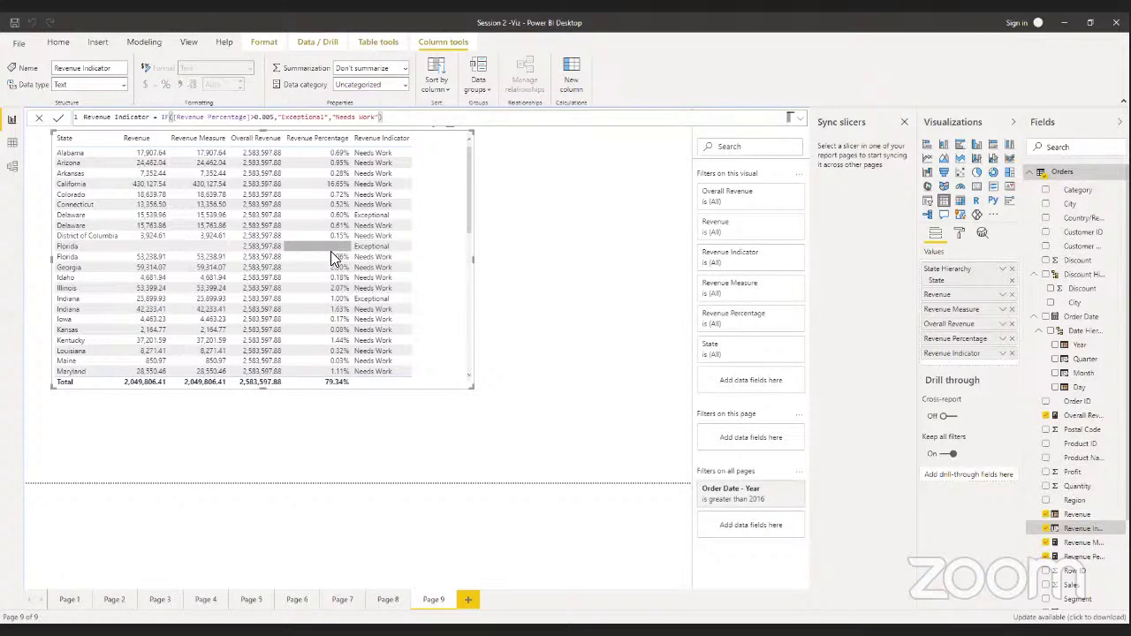
{"action": "scroll", "coordinate": [352, 320], "scroll_direction": "down", "scroll_amount": 10}
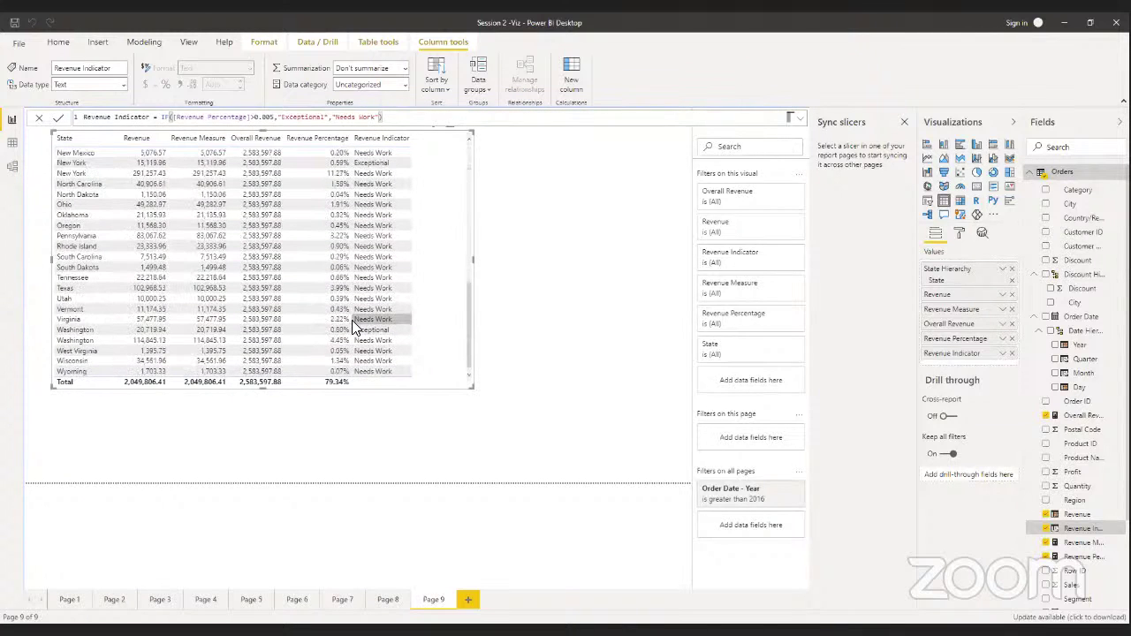
{"action": "scroll", "coordinate": [351, 320], "scroll_direction": "up", "scroll_amount": 10}
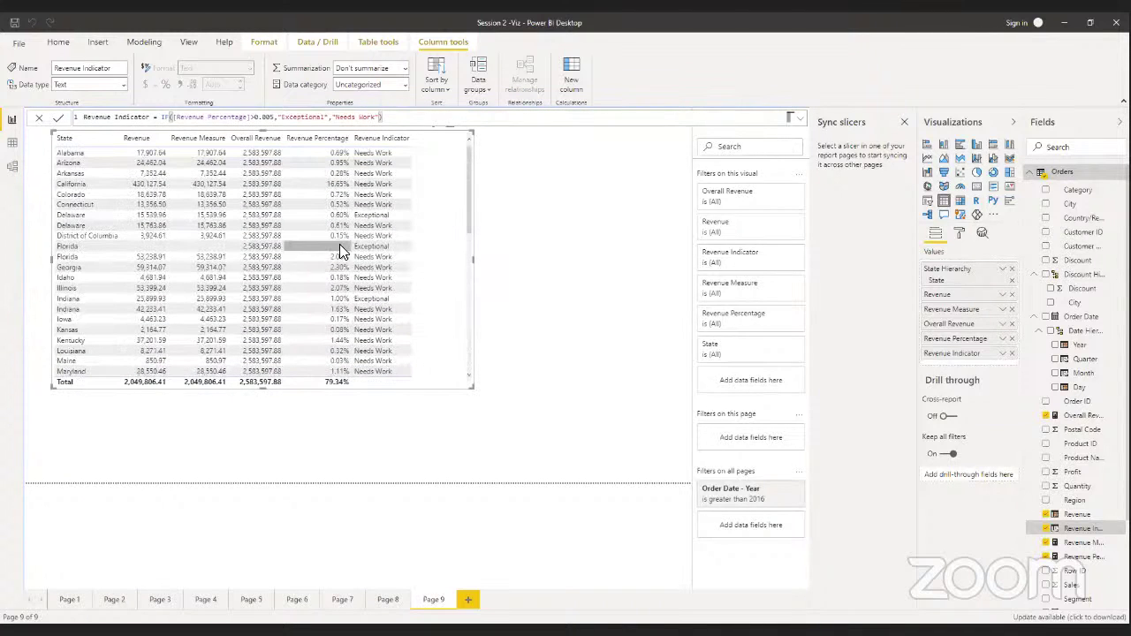
Change the comparison in the Revenue Indicator formula to greater than or equal (>=) and commit it
{"action": "left_click", "coordinate": [255, 118]}
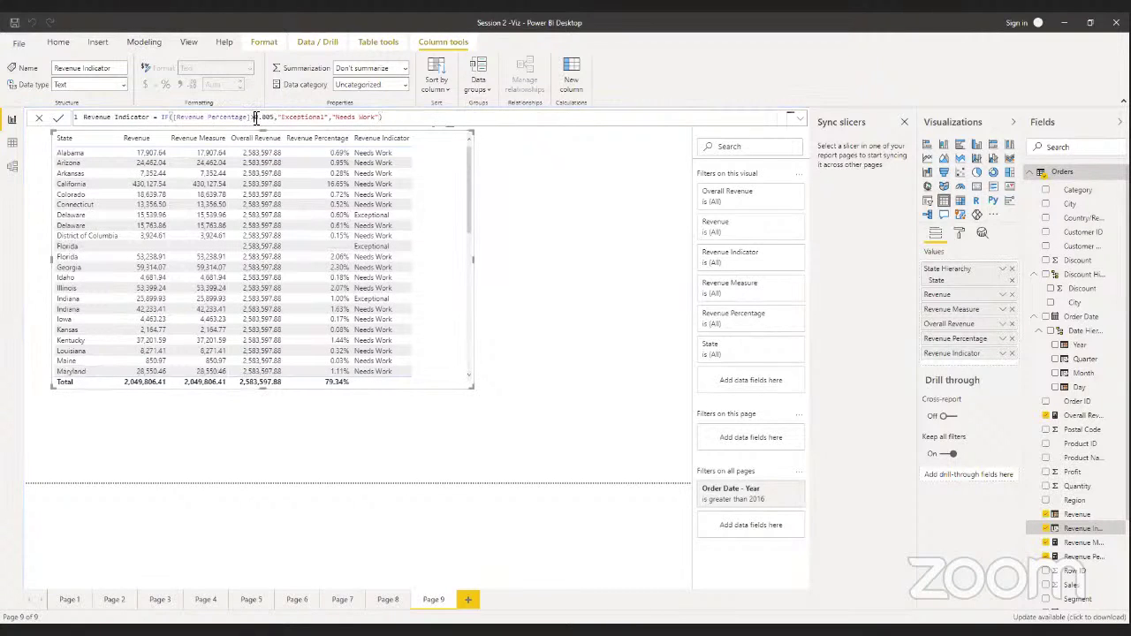
{"action": "type", "text": ">"}
{"action": "type", "text": "="}
{"action": "left_click", "coordinate": [60, 119]}
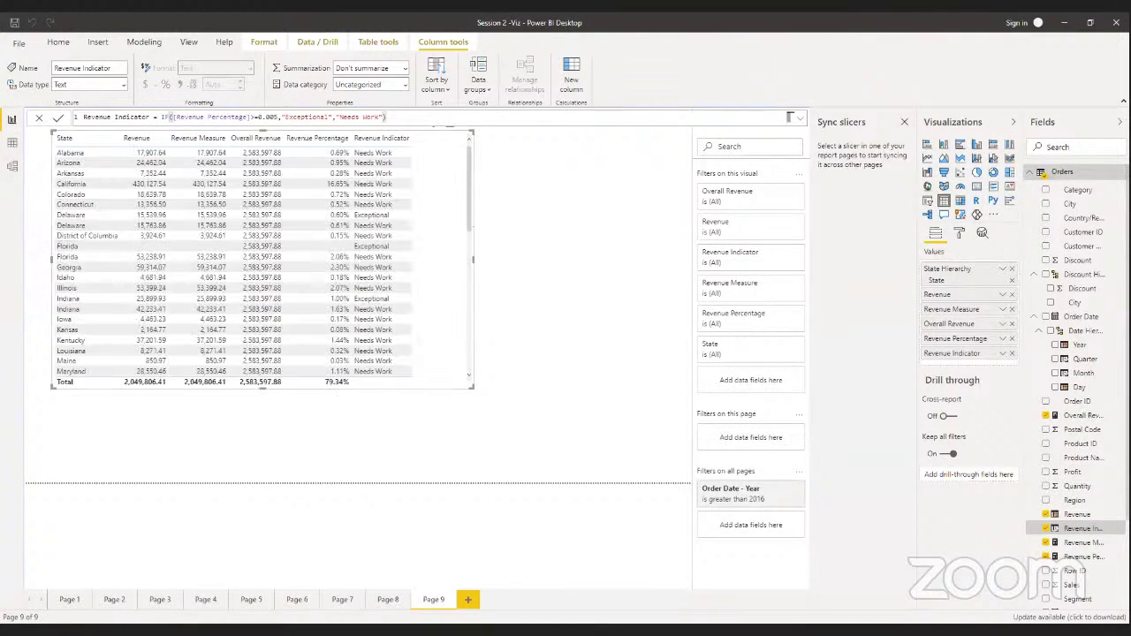
On the Page 8 filled map, remove Profit from the tooltips and set Revenue Indicator as the legend
{"action": "left_click", "coordinate": [386, 600]}
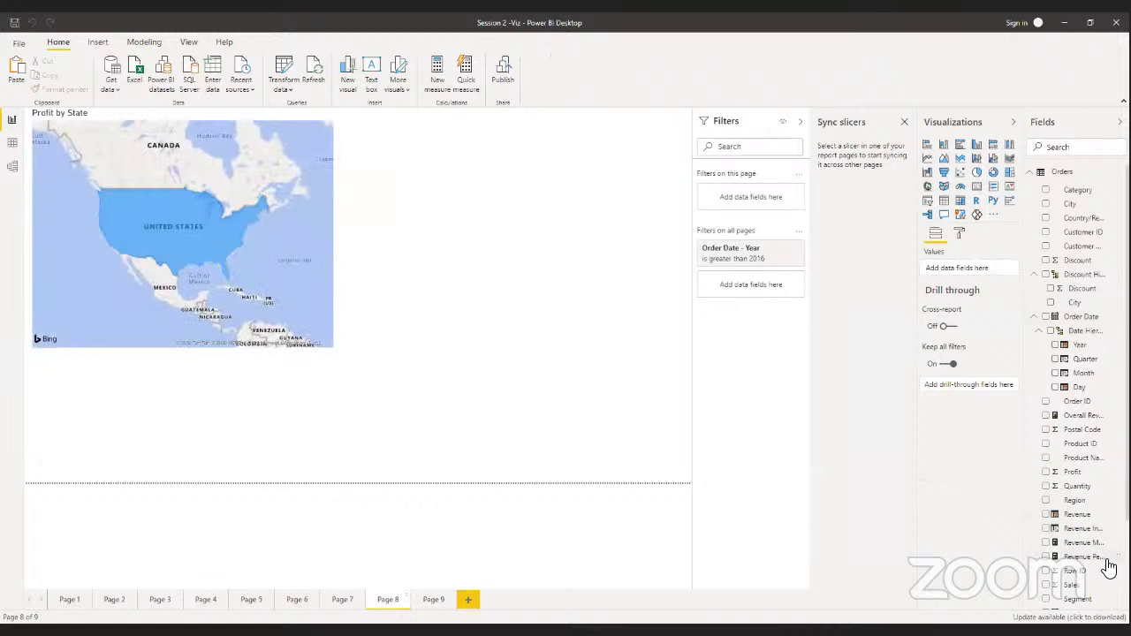
{"action": "scroll", "coordinate": [1109, 566], "scroll_direction": "down", "scroll_amount": 3}
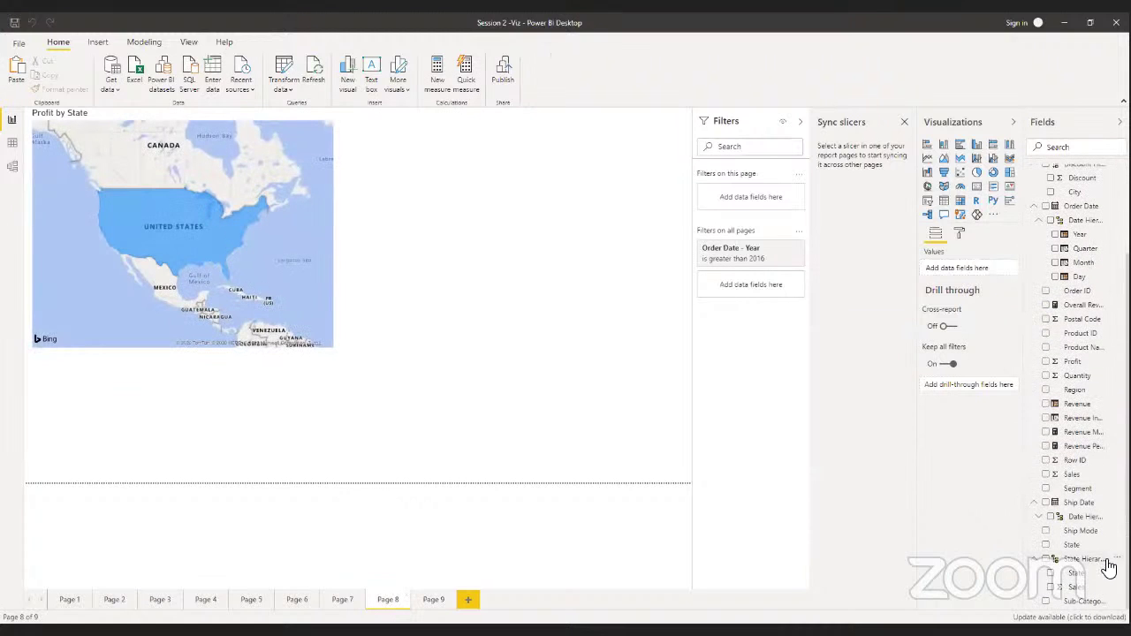
{"action": "left_click", "coordinate": [309, 129]}
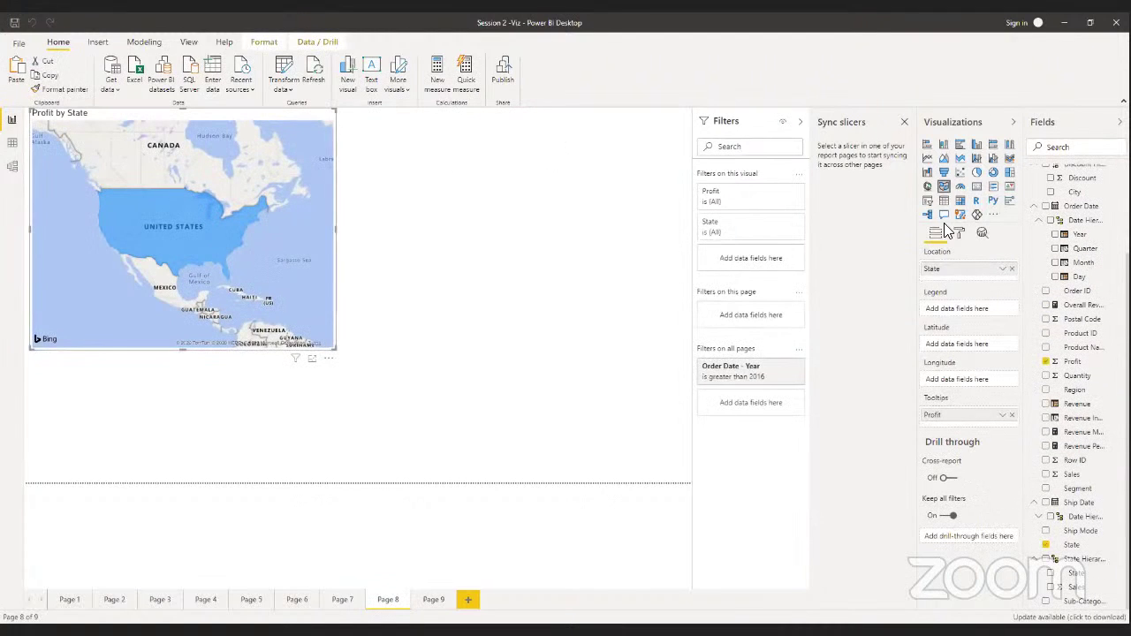
{"action": "left_click", "coordinate": [1011, 415]}
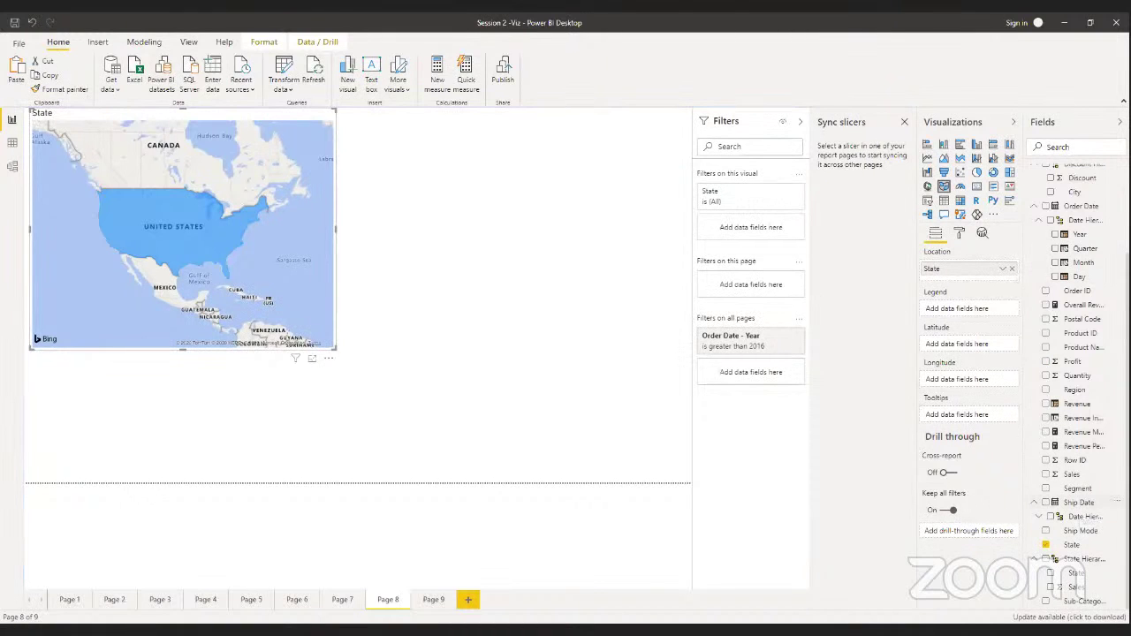
{"action": "left_click", "coordinate": [1054, 145]}
{"action": "type", "text": "ind"}
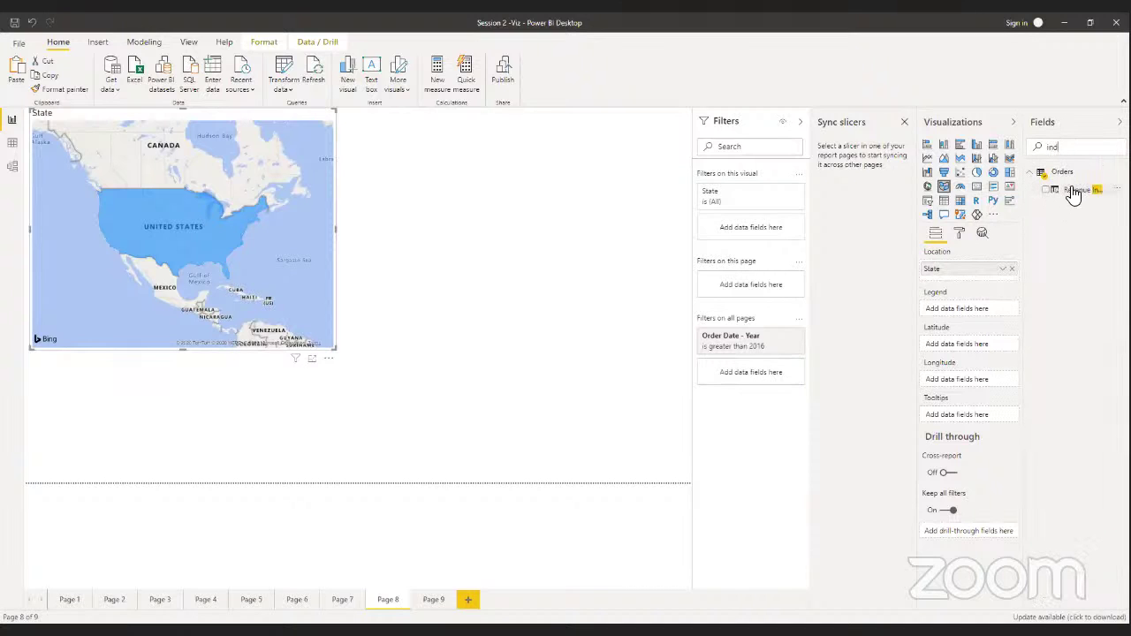
{"action": "left_click_drag", "start_coordinate": [1073, 194], "coordinate": [975, 314]}
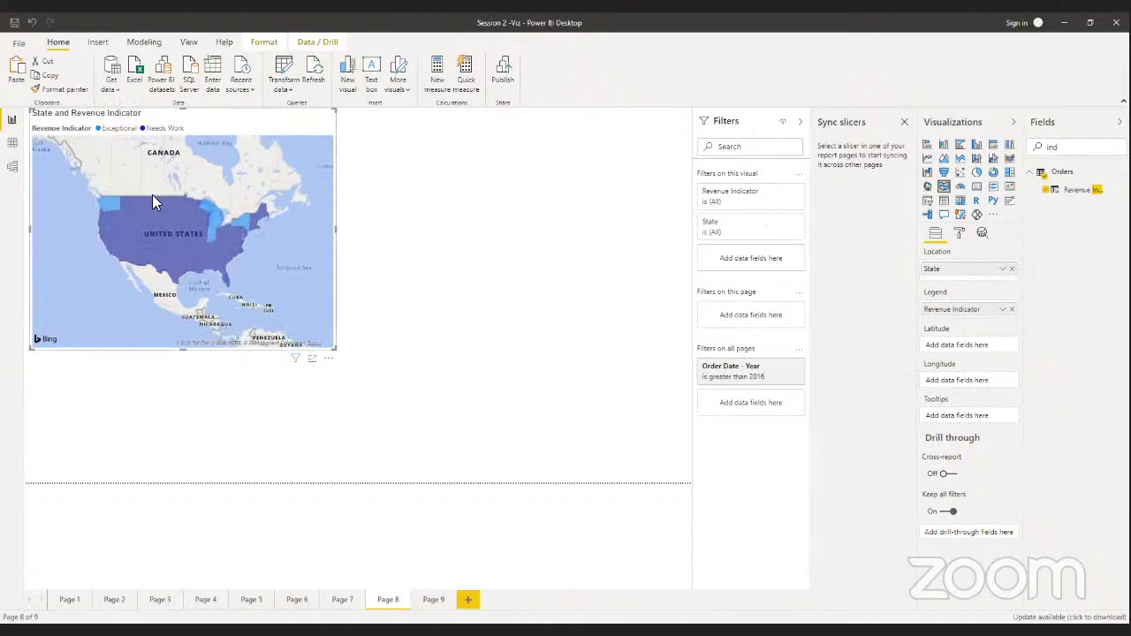
Add Revenue Percentage and Revenue to the map's tooltips and check the tooltip on Washington
{"action": "mouse_move", "coordinate": [212, 217]}
{"action": "left_click_drag", "start_coordinate": [1073, 147], "coordinate": [1010, 150]}
{"action": "type", "text": "reve"}
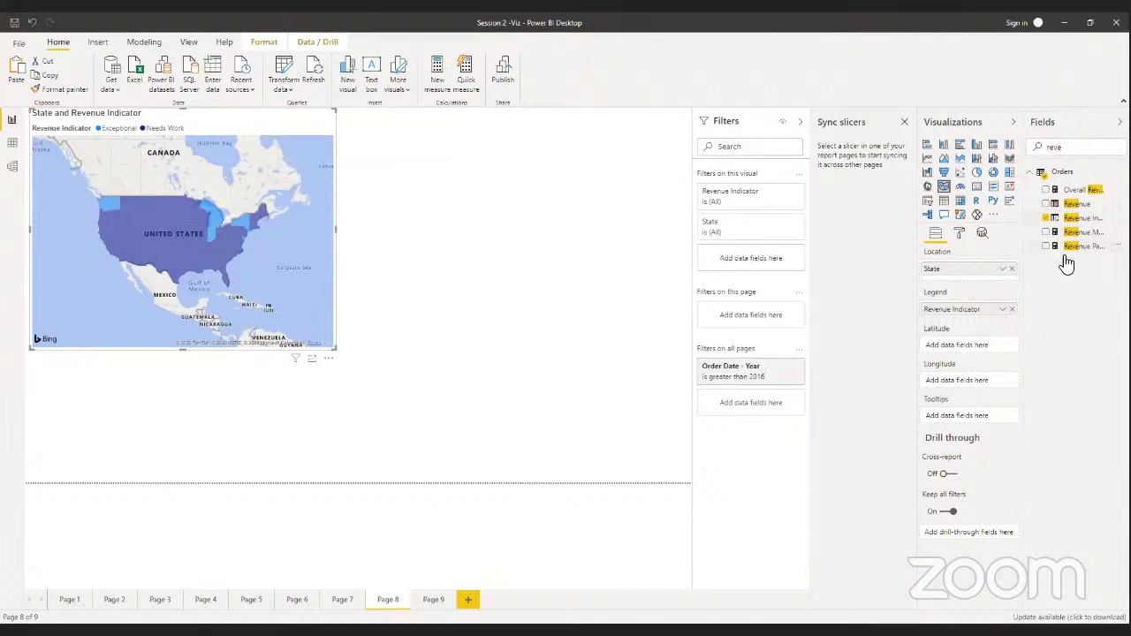
{"action": "left_click_drag", "start_coordinate": [1080, 250], "coordinate": [951, 417]}
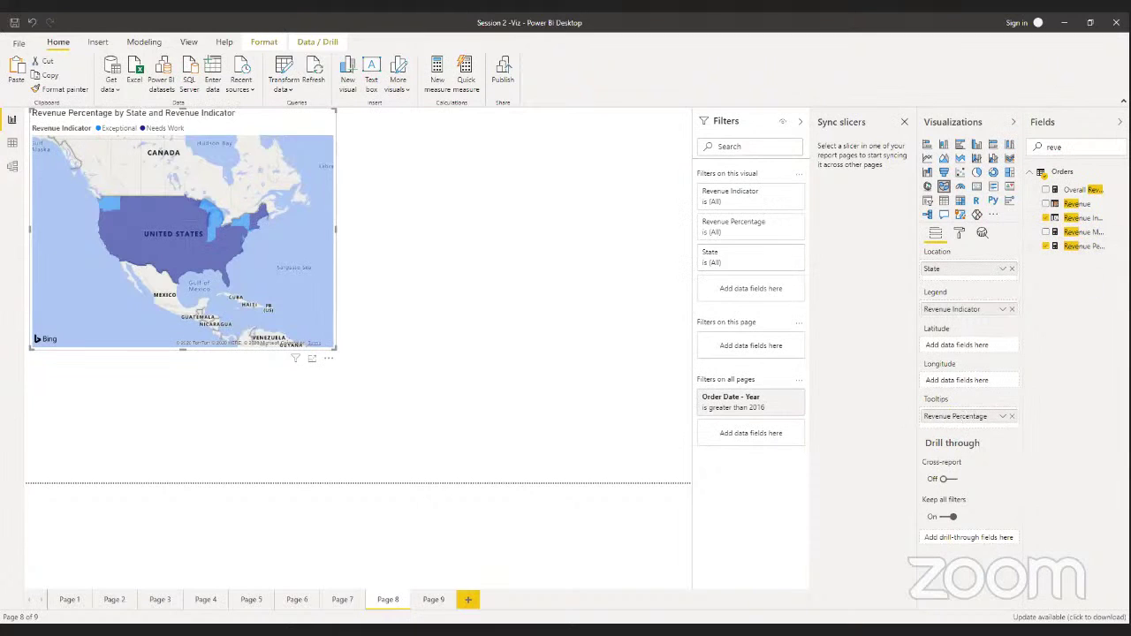
{"action": "left_click_drag", "start_coordinate": [1091, 212], "coordinate": [967, 429]}
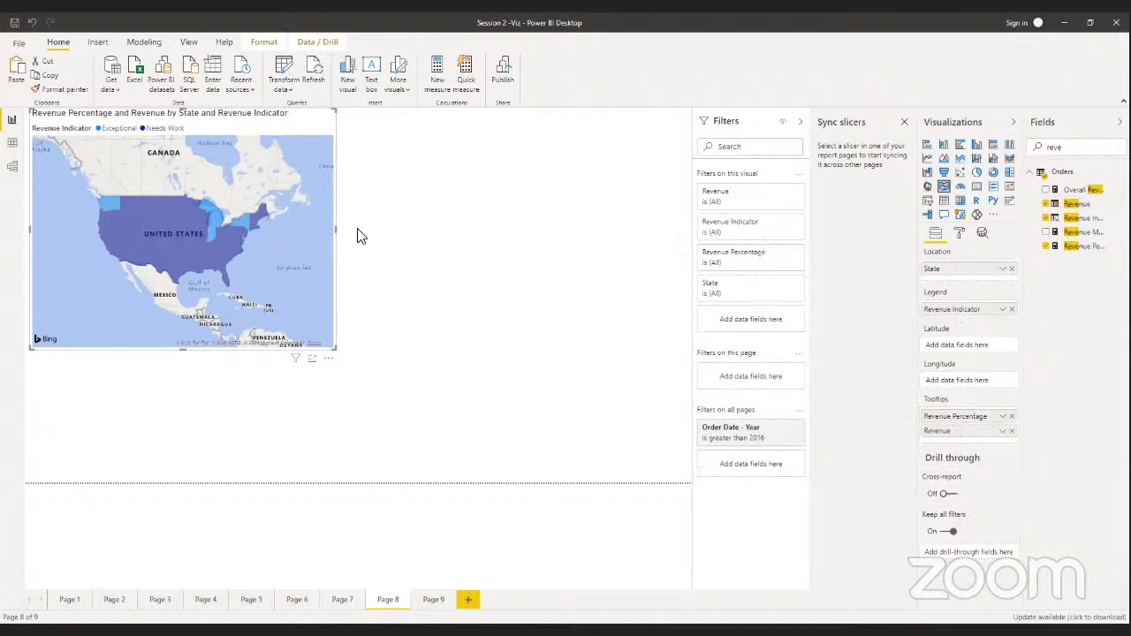
{"action": "mouse_move", "coordinate": [196, 256]}
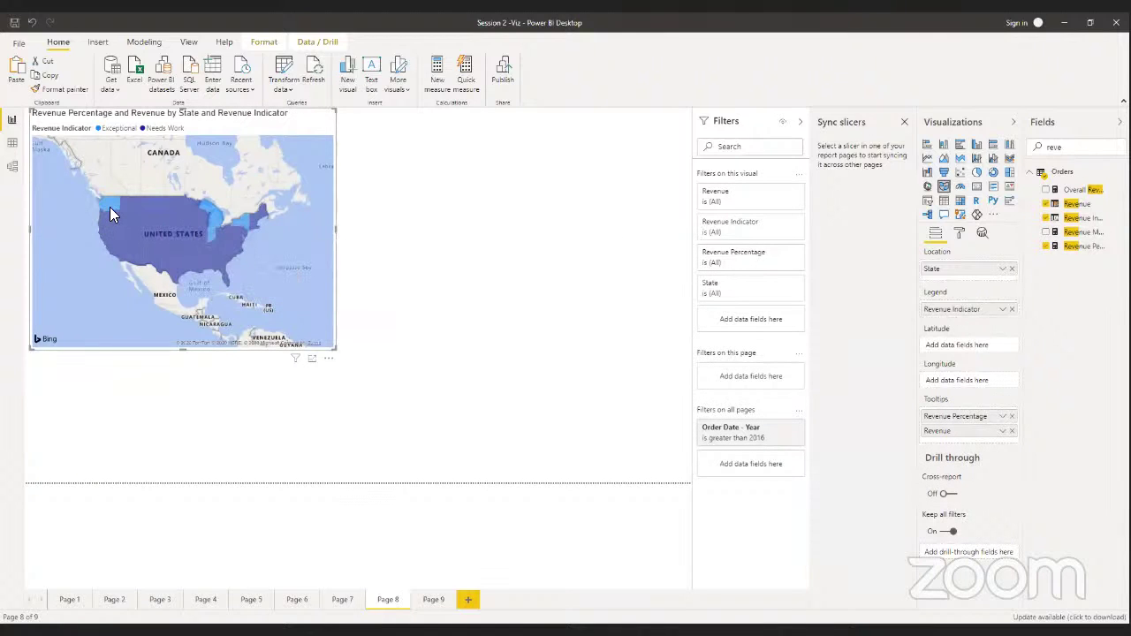
{"action": "mouse_move", "coordinate": [109, 206]}
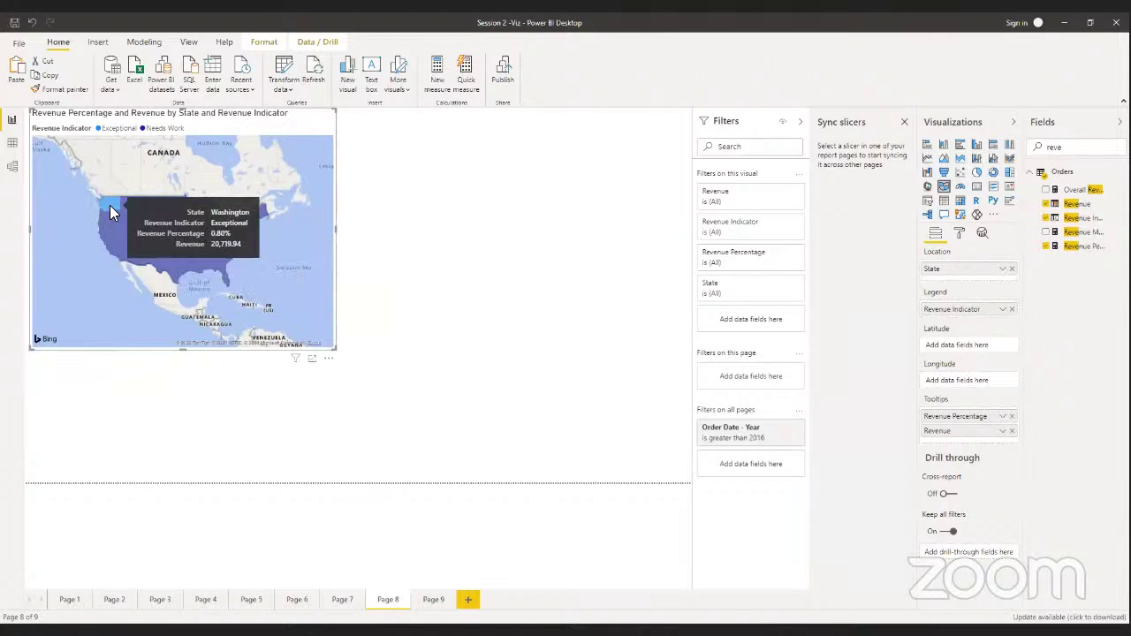
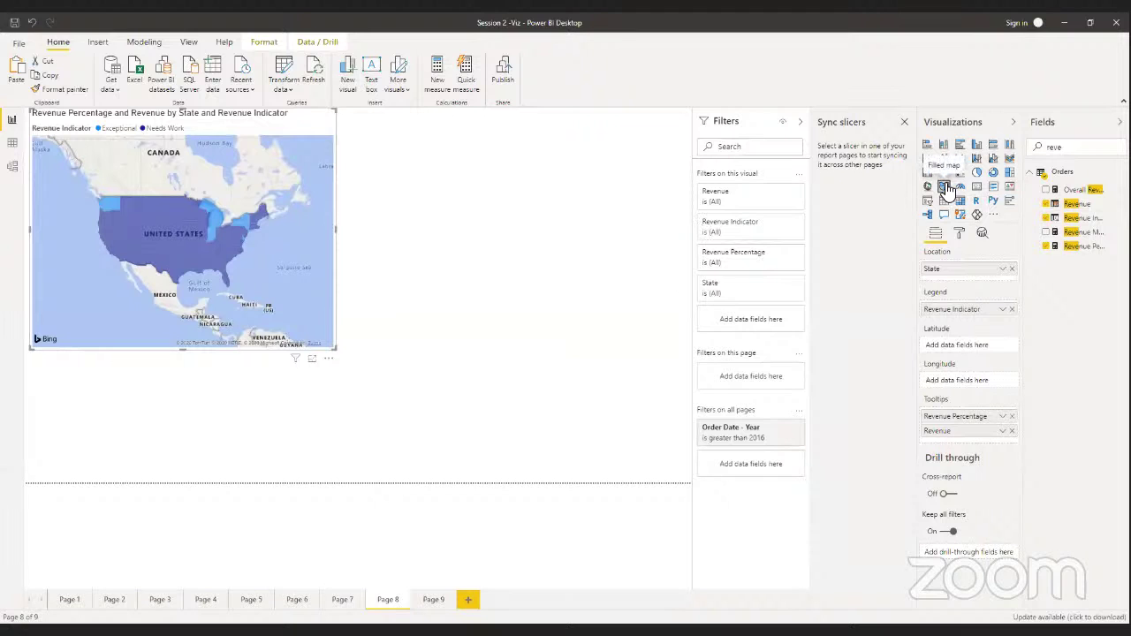
Insert a gauge visual on Page 8, place it beside the map and make it taller
{"action": "left_click", "coordinate": [529, 257]}
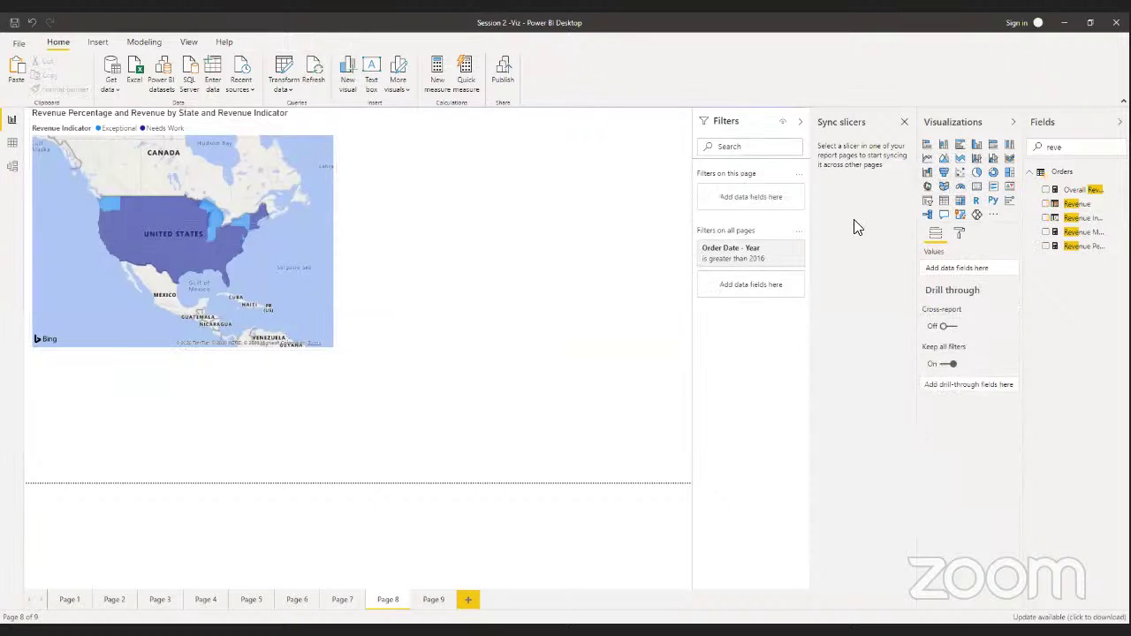
{"action": "left_click", "coordinate": [960, 186]}
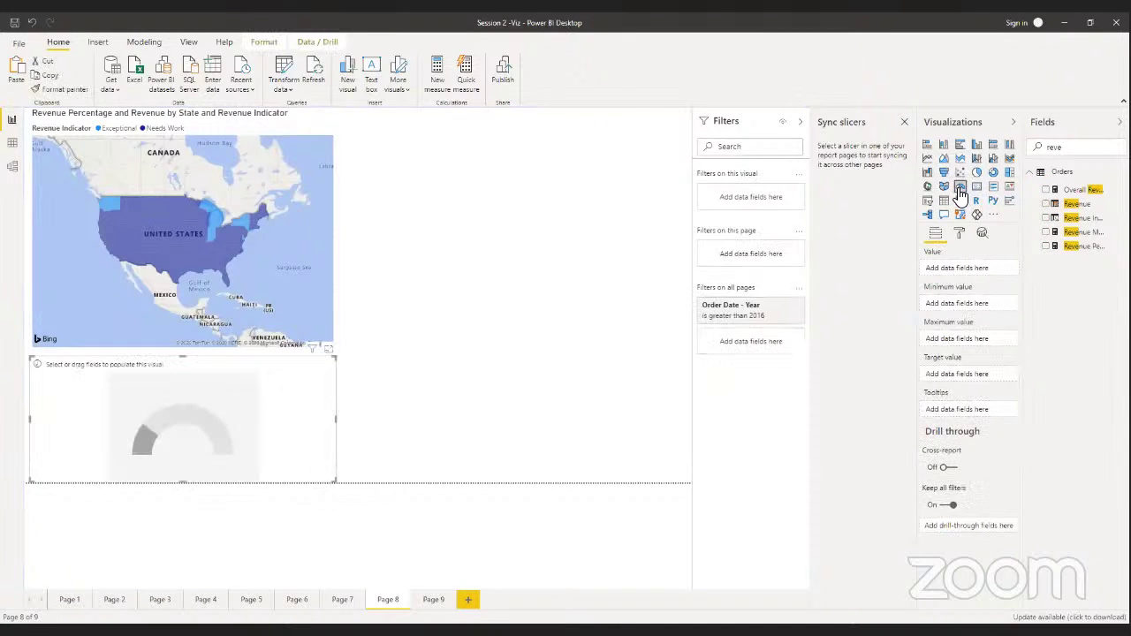
{"action": "left_click_drag", "start_coordinate": [141, 384], "coordinate": [550, 151]}
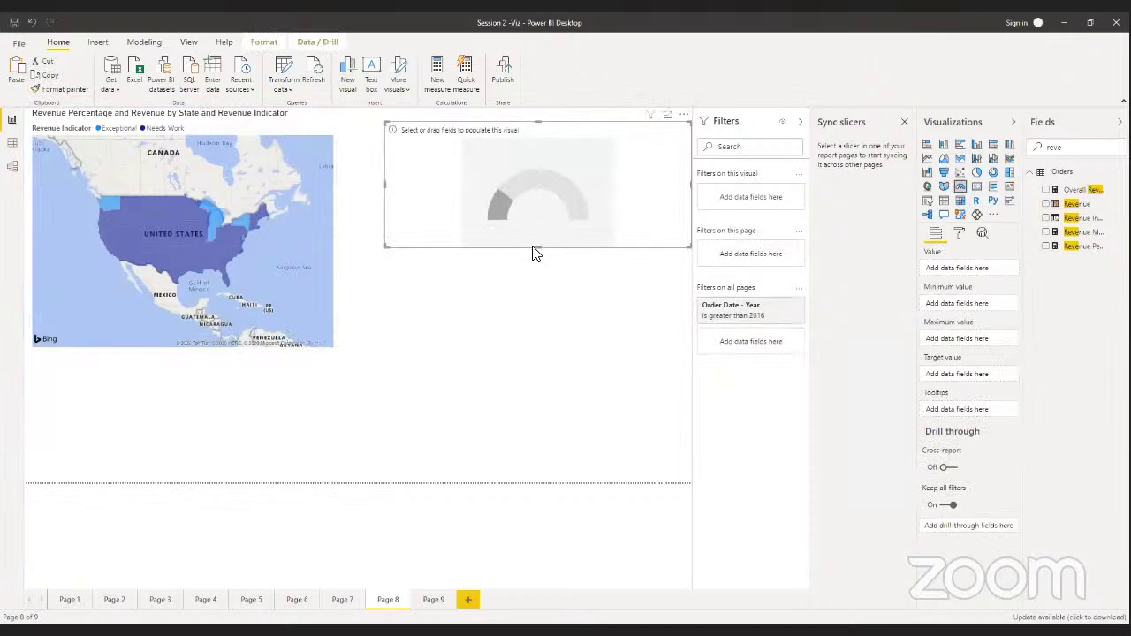
{"action": "left_click_drag", "start_coordinate": [537, 251], "coordinate": [533, 329]}
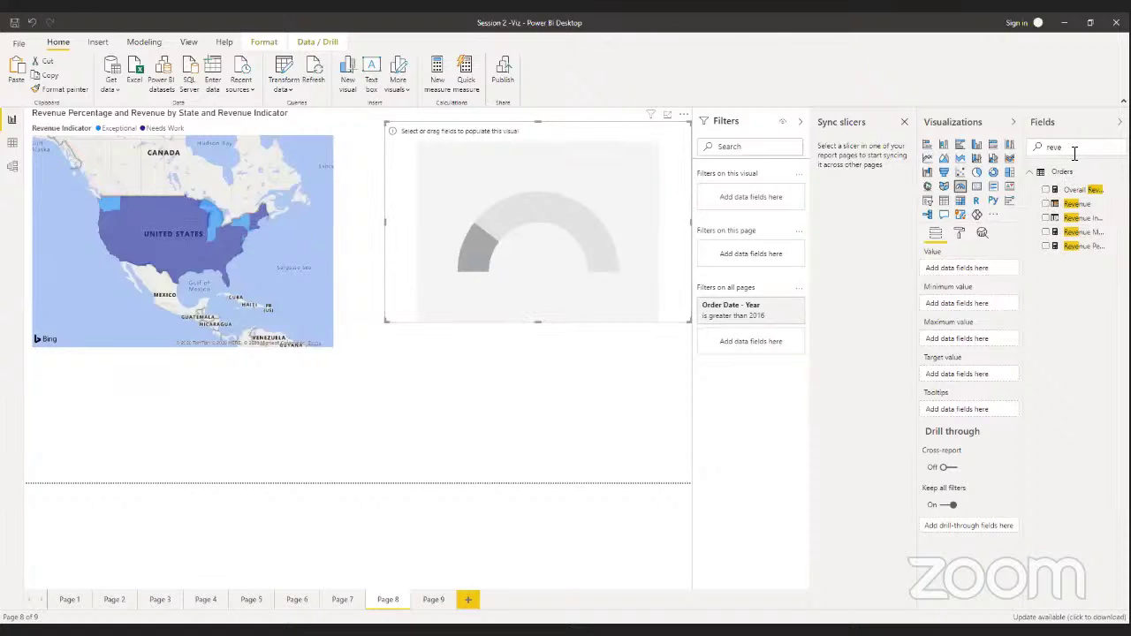
Clear the field search and assign Revenue as the gauge's value
{"action": "left_click_drag", "start_coordinate": [1071, 154], "coordinate": [1036, 159]}
{"action": "key", "text": "BackSpace"}
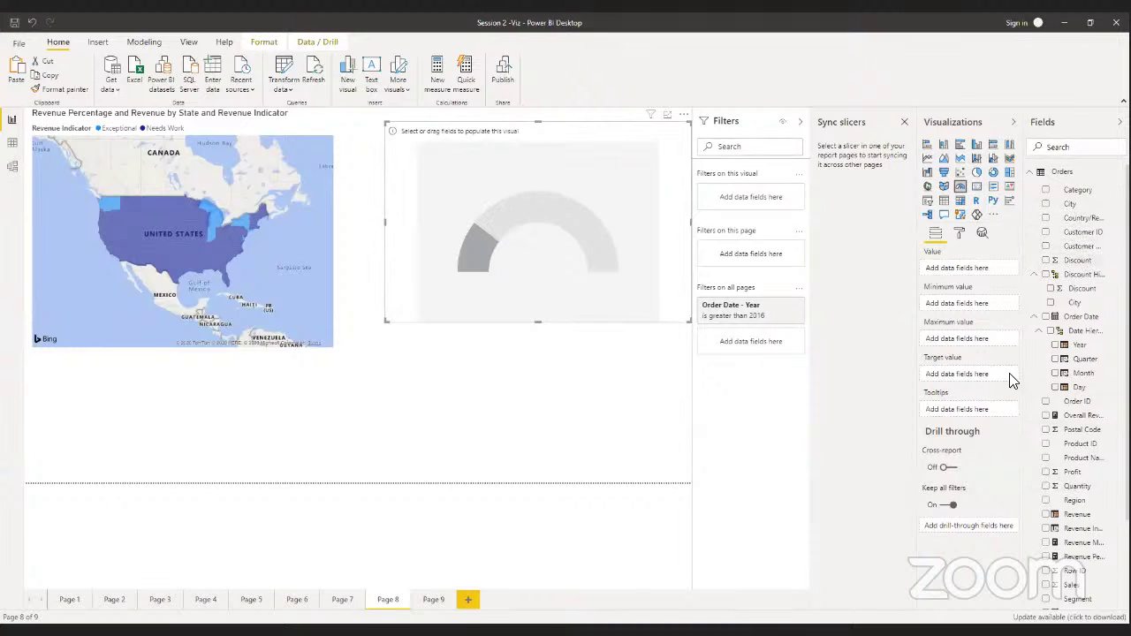
{"action": "scroll", "coordinate": [1078, 451], "scroll_direction": "down", "scroll_amount": 3}
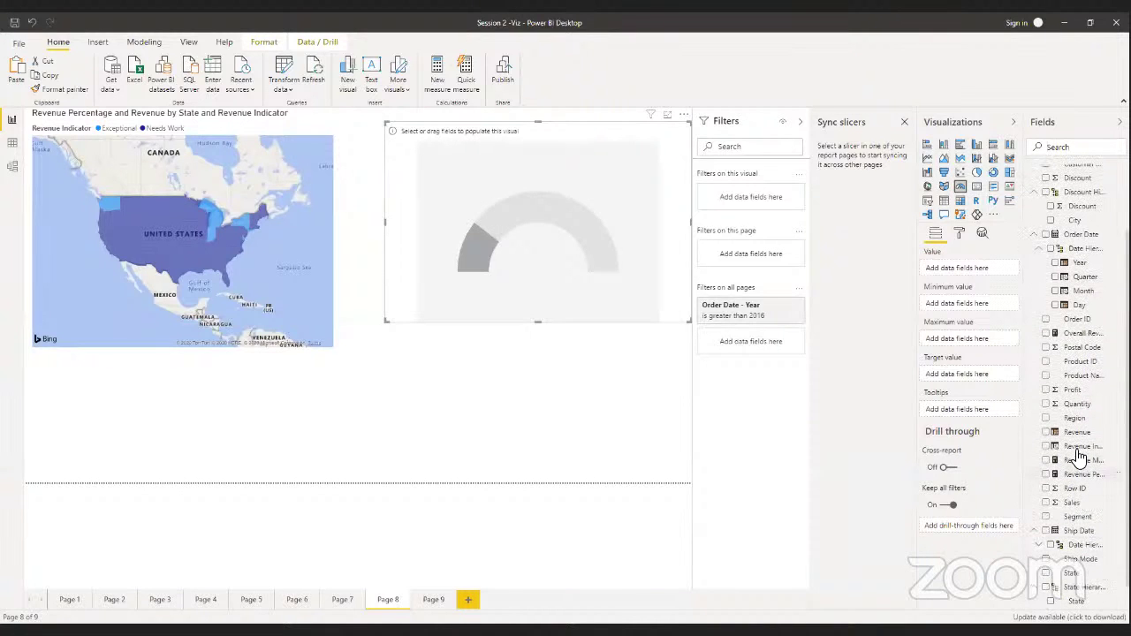
{"action": "left_click_drag", "start_coordinate": [1078, 440], "coordinate": [965, 290]}
{"action": "left_click_drag", "start_coordinate": [1023, 431], "coordinate": [963, 266]}
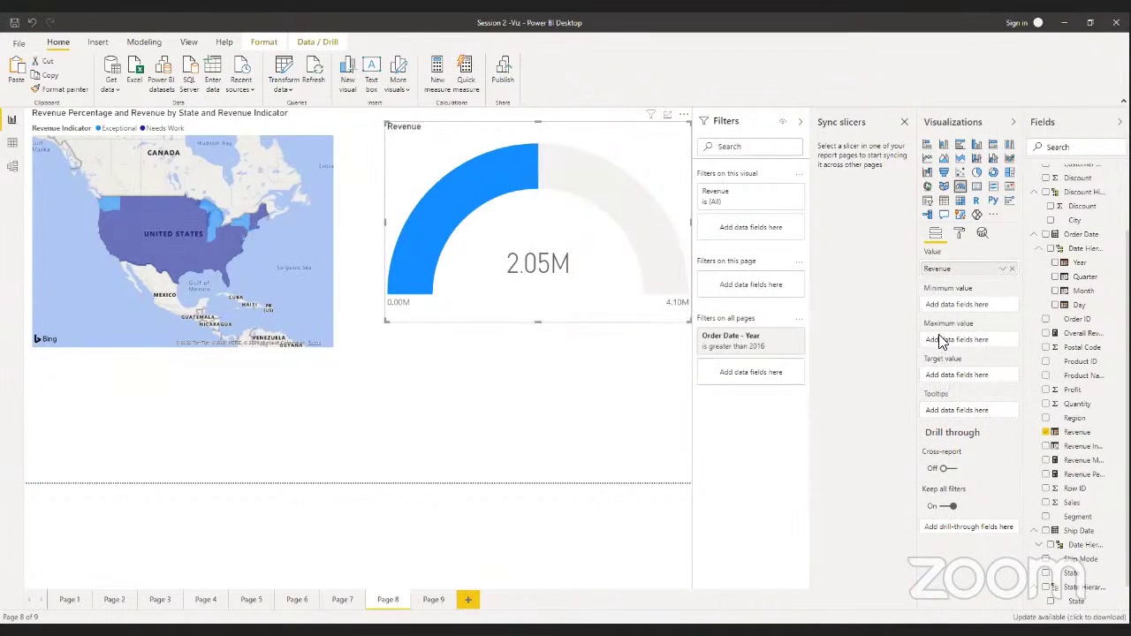
Examine the gauge's Target formatting options and look through the Orders fields for a suitable target value
{"action": "scroll", "coordinate": [1090, 546], "scroll_direction": "down", "scroll_amount": 1}
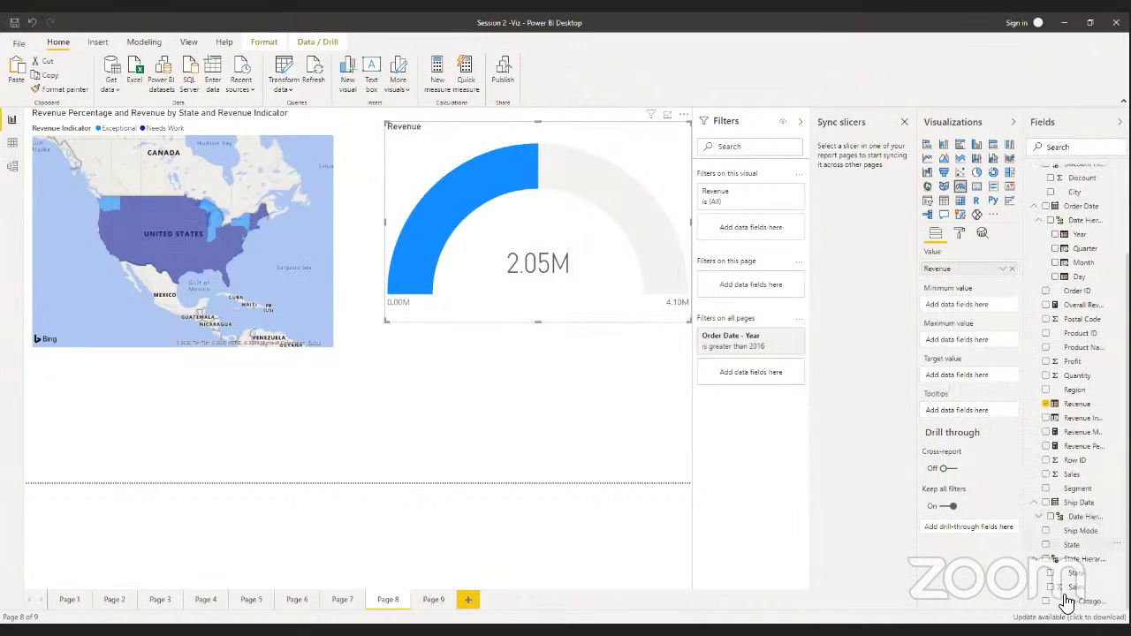
{"action": "scroll", "coordinate": [1104, 273], "scroll_direction": "up", "scroll_amount": 3}
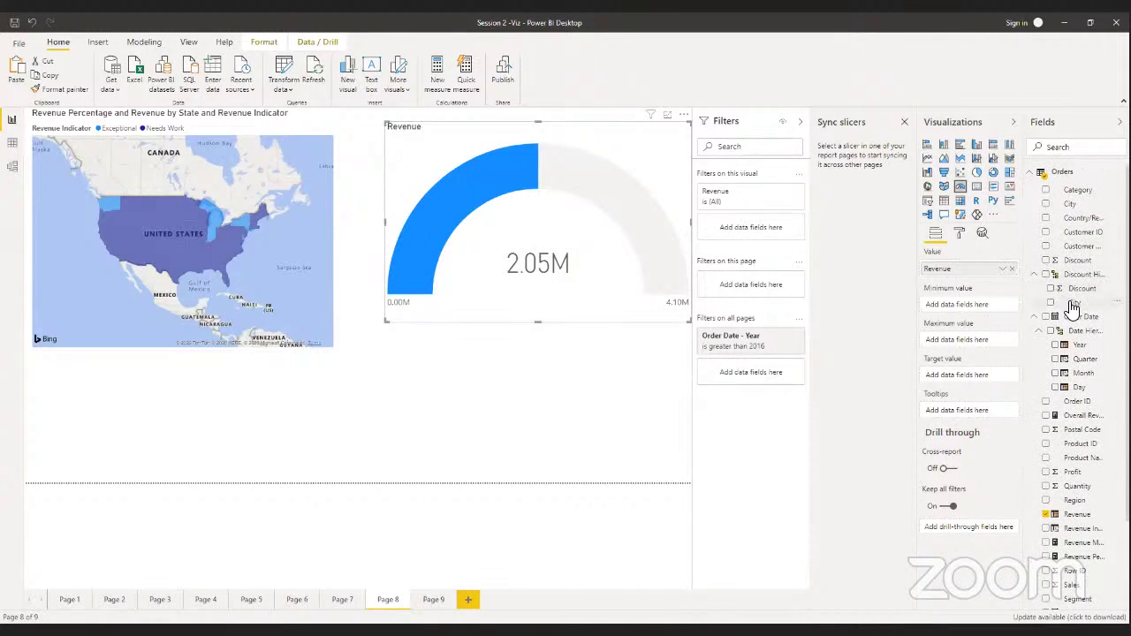
{"action": "left_click", "coordinate": [959, 232]}
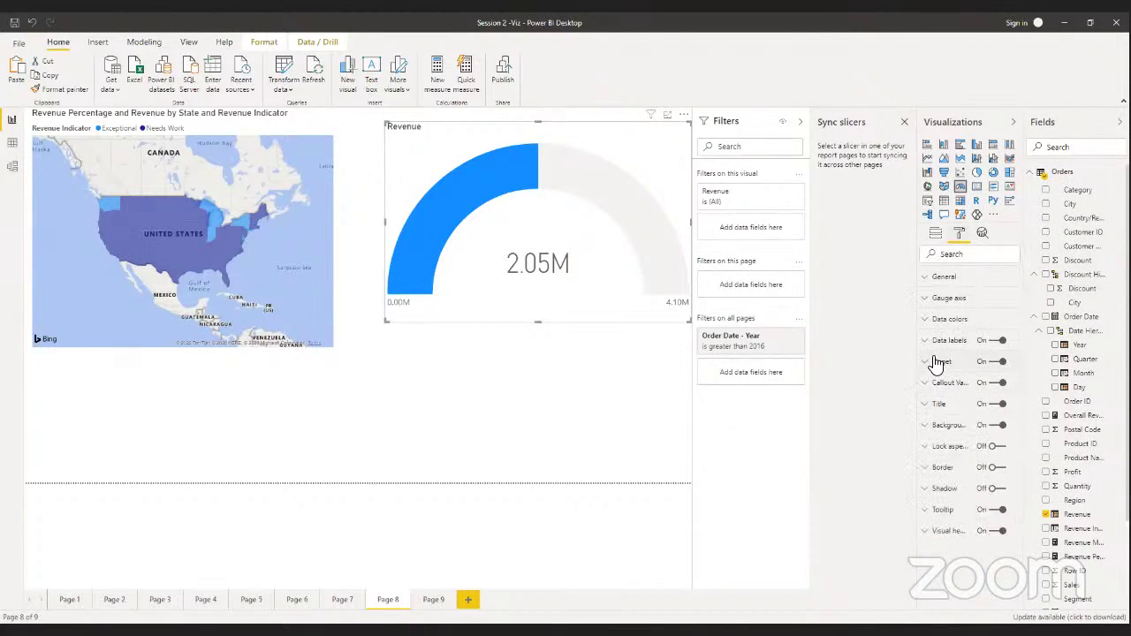
{"action": "left_click", "coordinate": [936, 363]}
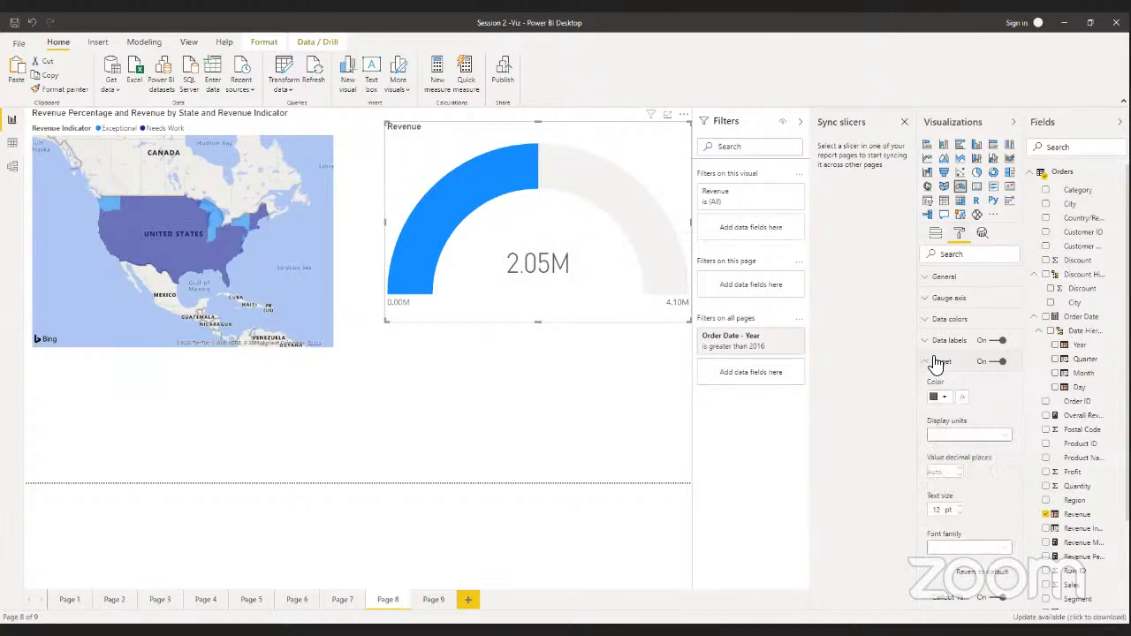
{"action": "left_click", "coordinate": [935, 234]}
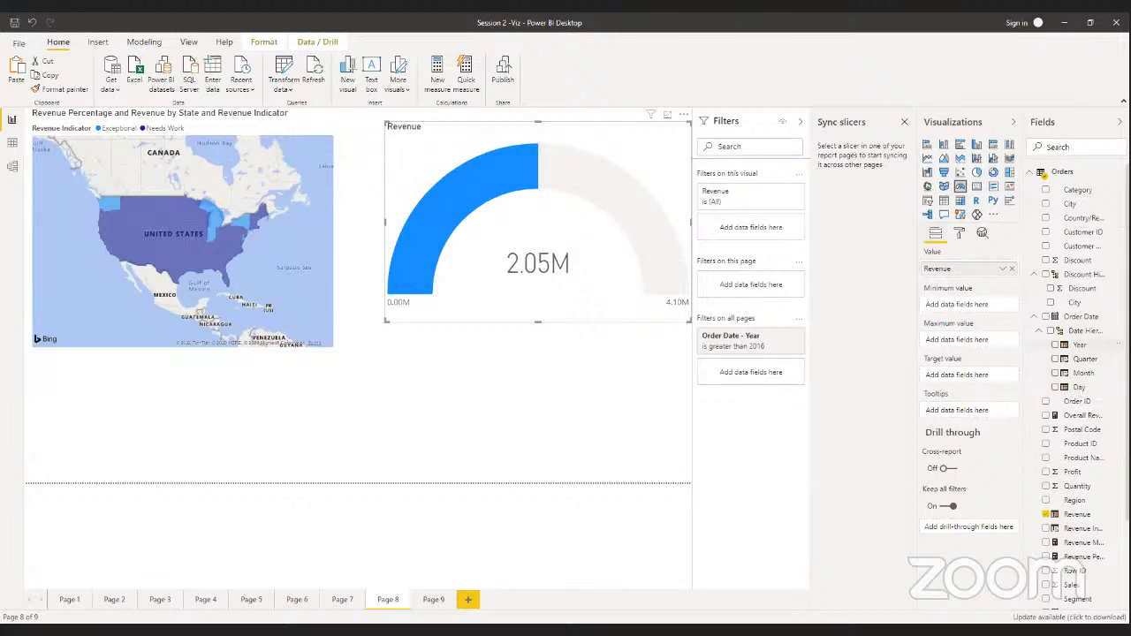
{"action": "scroll", "coordinate": [1104, 462], "scroll_direction": "down", "scroll_amount": 3}
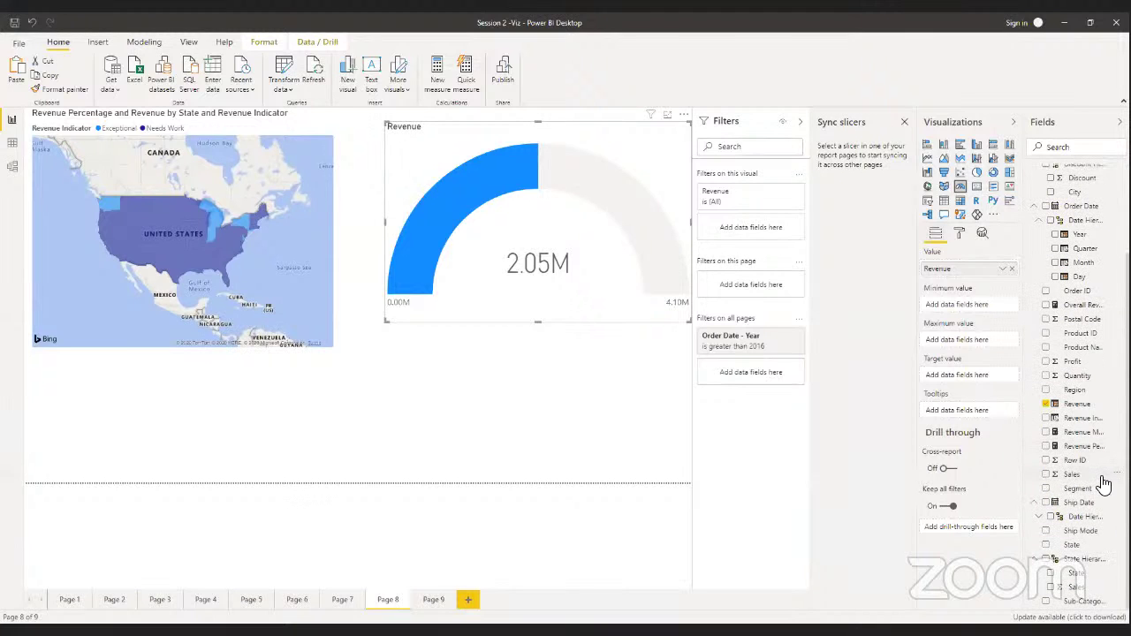
Create a new measure from Page 9 and begin its formula with the IF function
{"action": "left_click", "coordinate": [436, 601]}
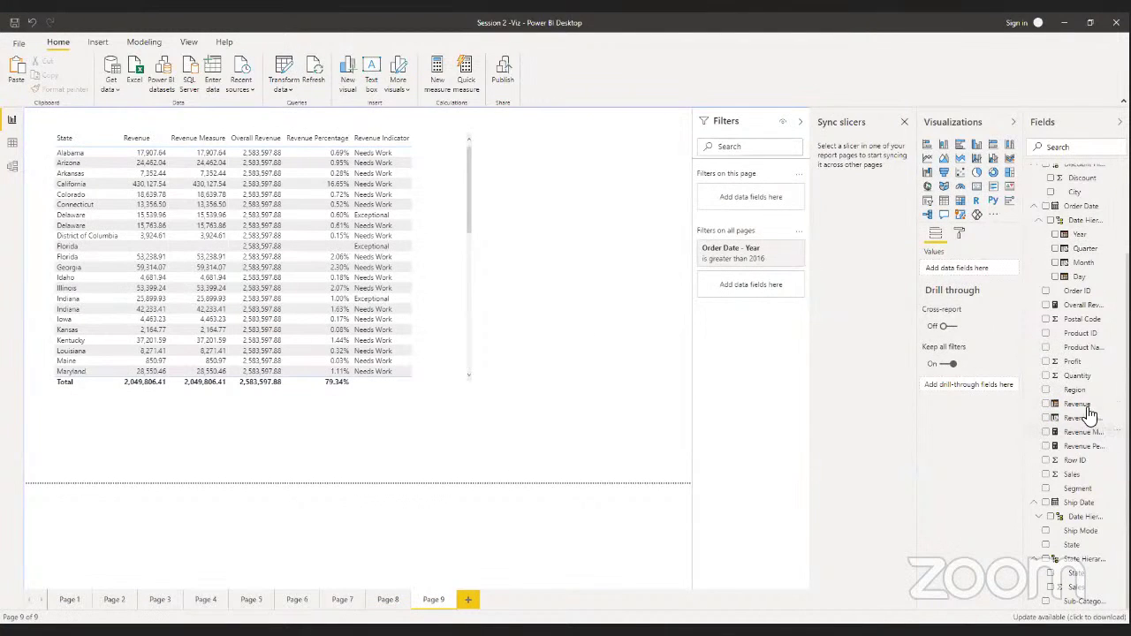
{"action": "left_click", "coordinate": [439, 76]}
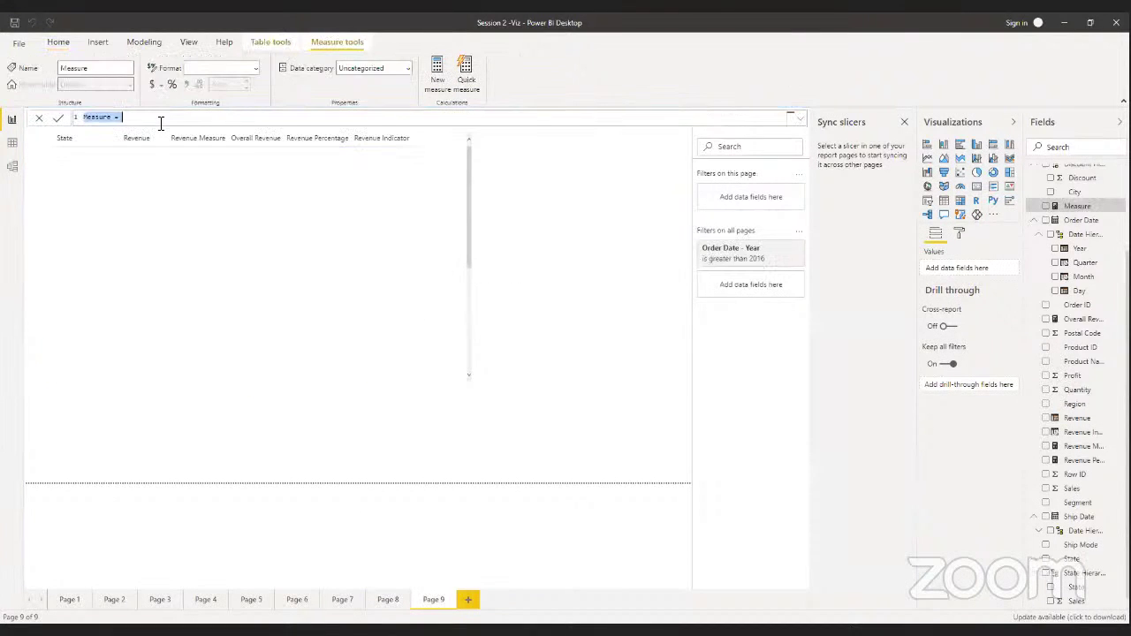
{"action": "type", "text": "IF"}
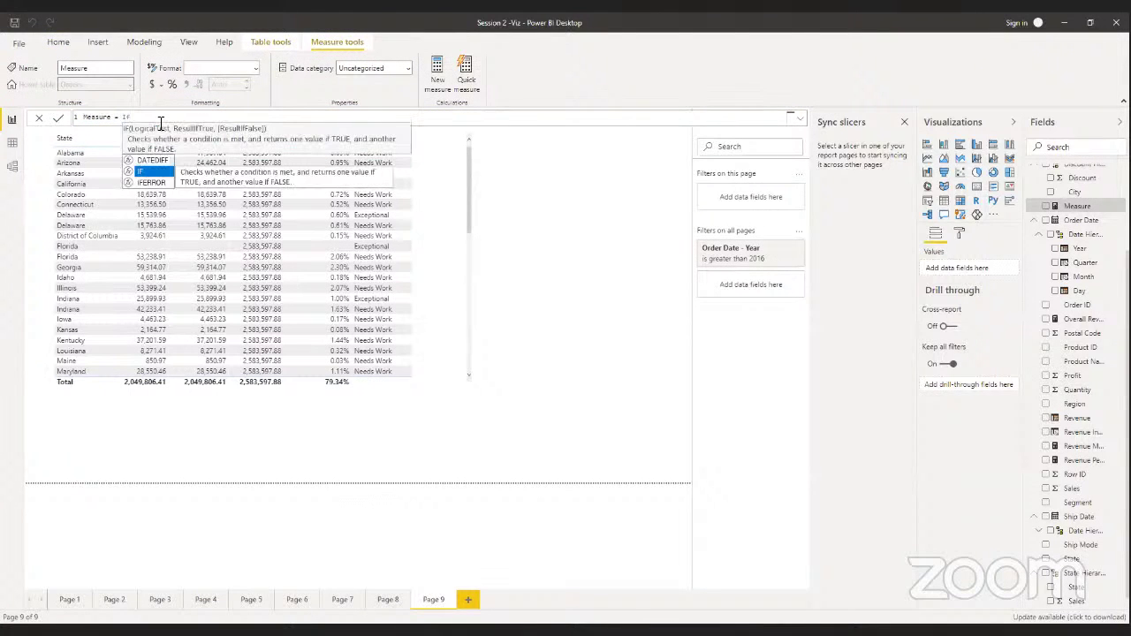
Try to use the YEAR function on an Orders date column as the IF function's logical test
{"action": "type", "text": "(Year"}
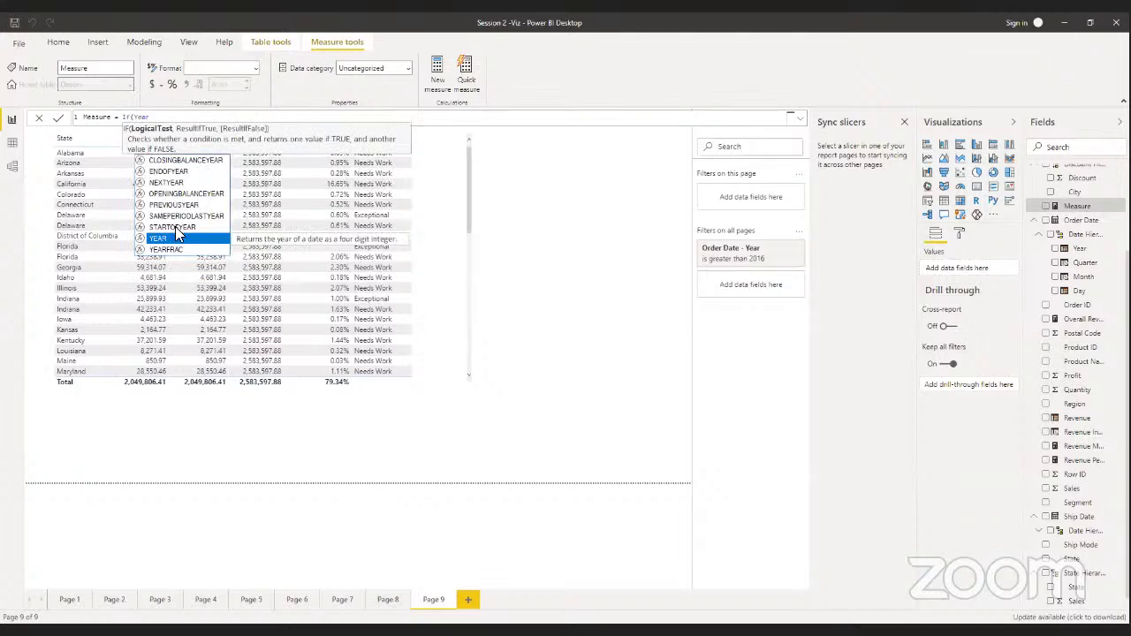
{"action": "left_click", "coordinate": [172, 240]}
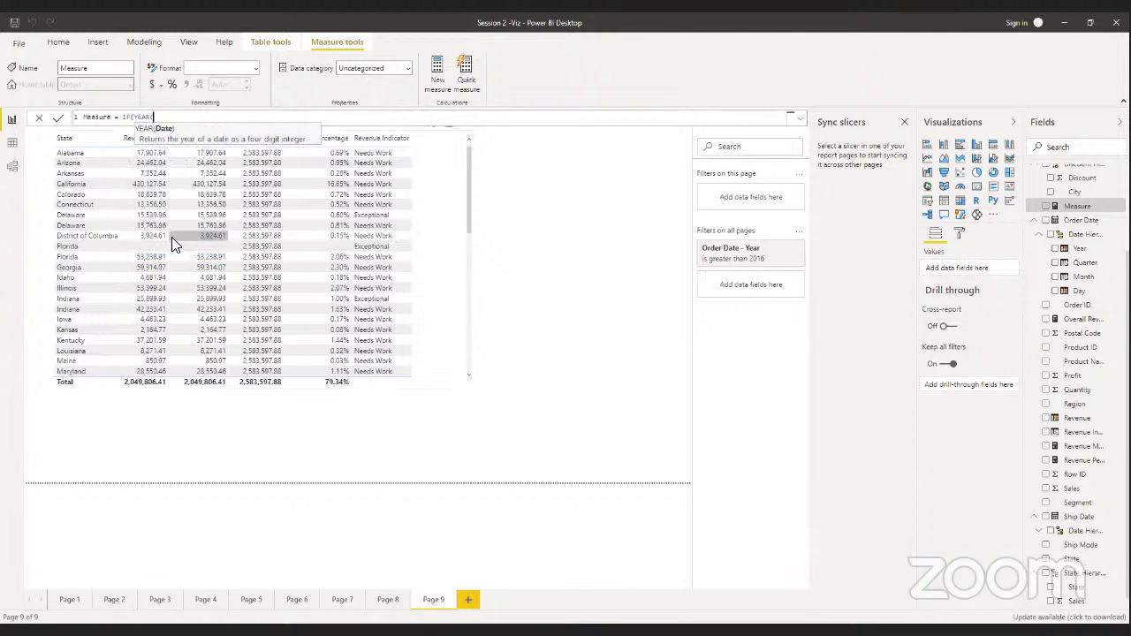
{"action": "type", "text": "or"}
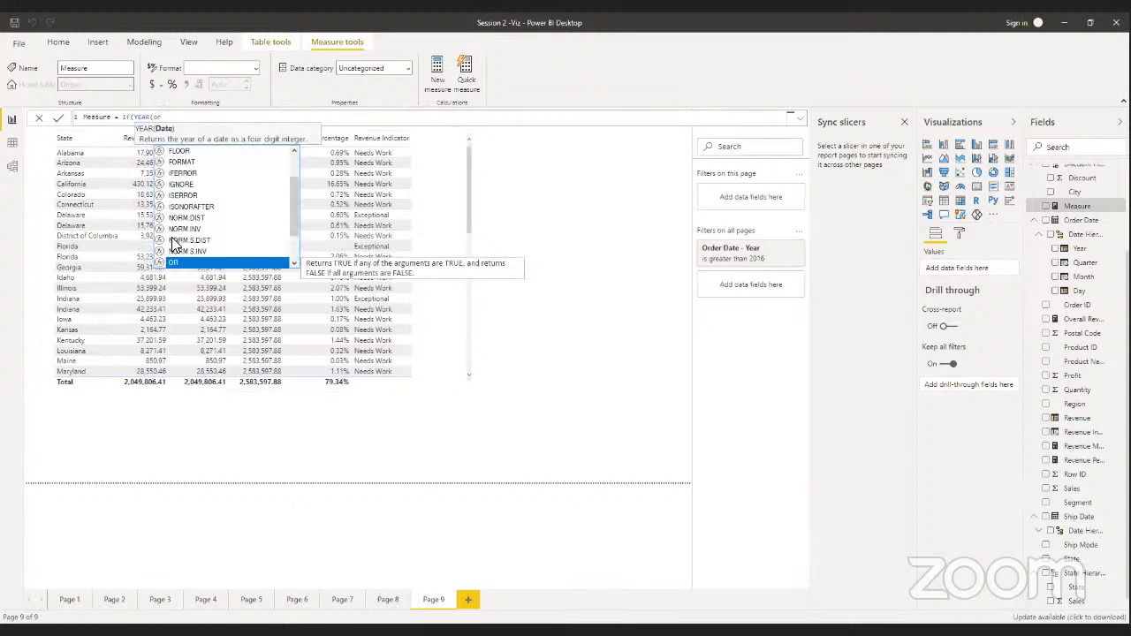
{"action": "type", "text": "der"}
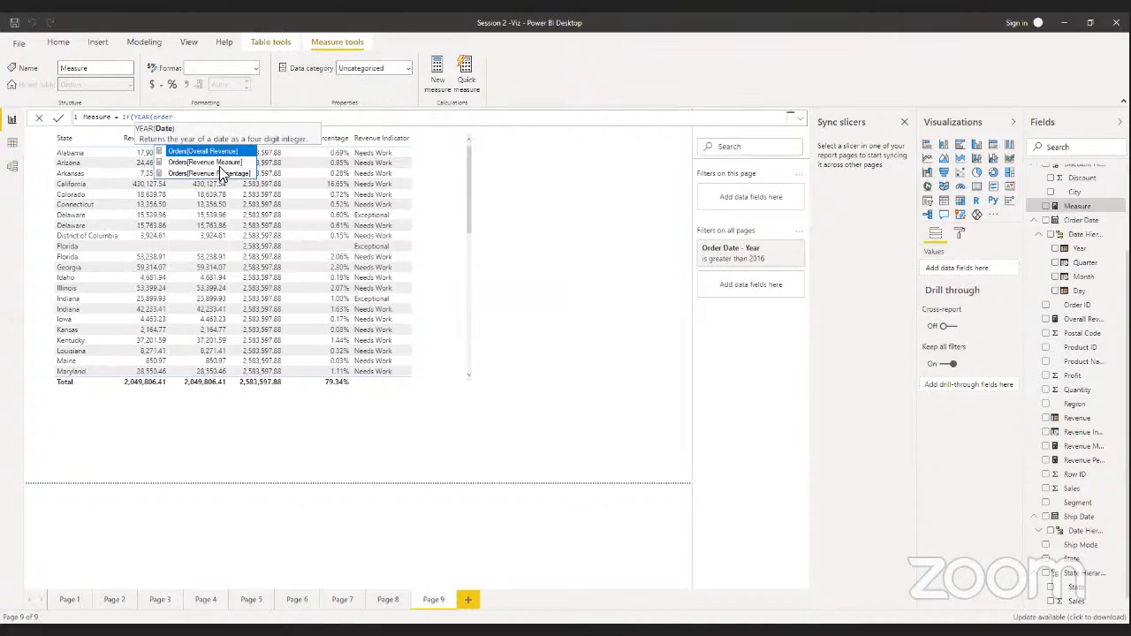
{"action": "key", "text": "BackSpace"}
{"action": "key", "text": "BackSpace"}
{"action": "key", "text": "BackSpace"}
{"action": "key", "text": "BackSpace"}
{"action": "key", "text": "BackSpace"}
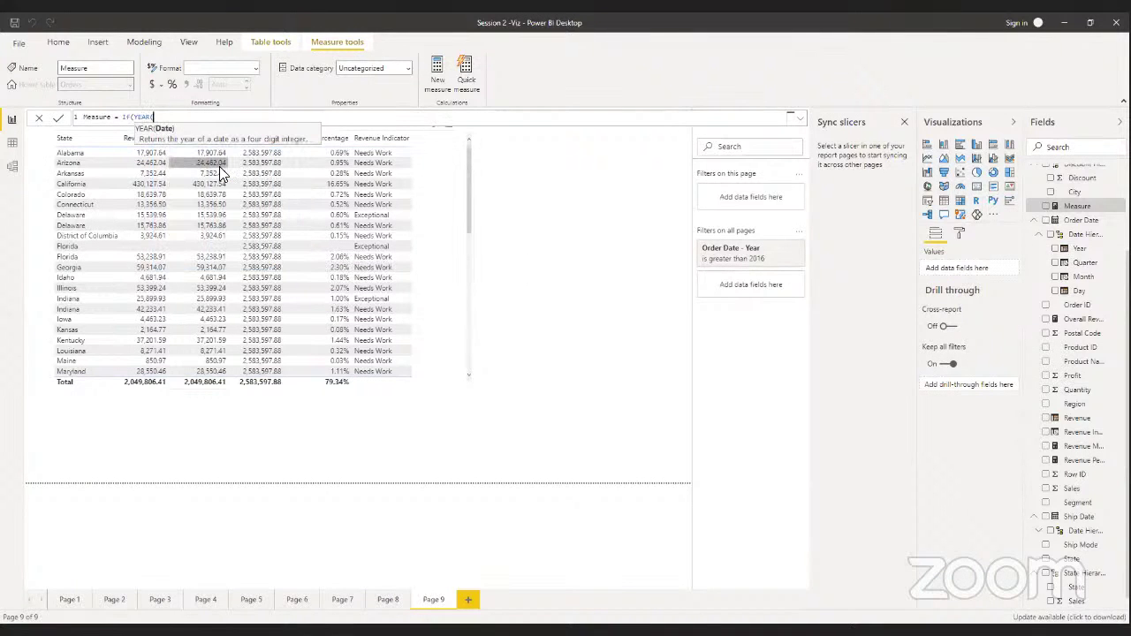
{"action": "key", "text": "BackSpace"}
{"action": "key", "text": "BackSpace"}
{"action": "key", "text": "BackSpace"}
{"action": "key", "text": "BackSpace"}
{"action": "key", "text": "BackSpace"}
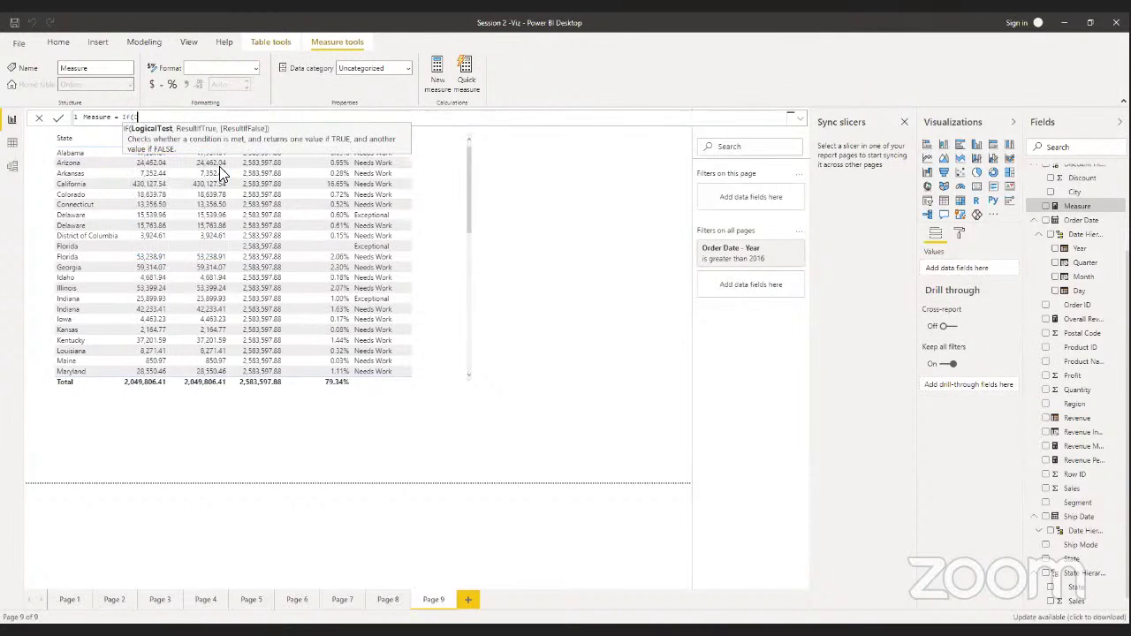
{"action": "type", "text": "ORD"}
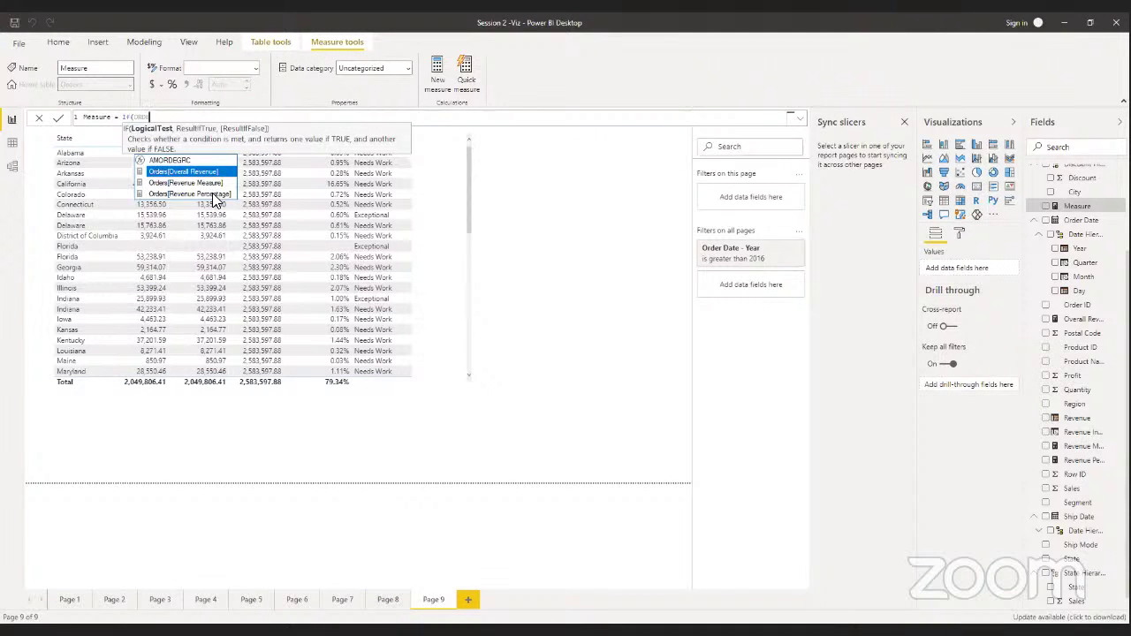
{"action": "key", "text": "Escape"}
{"action": "key", "text": "BackSpace"}
{"action": "key", "text": "BackSpace"}
{"action": "key", "text": "BackSpace"}
{"action": "key", "text": "BackSpace"}
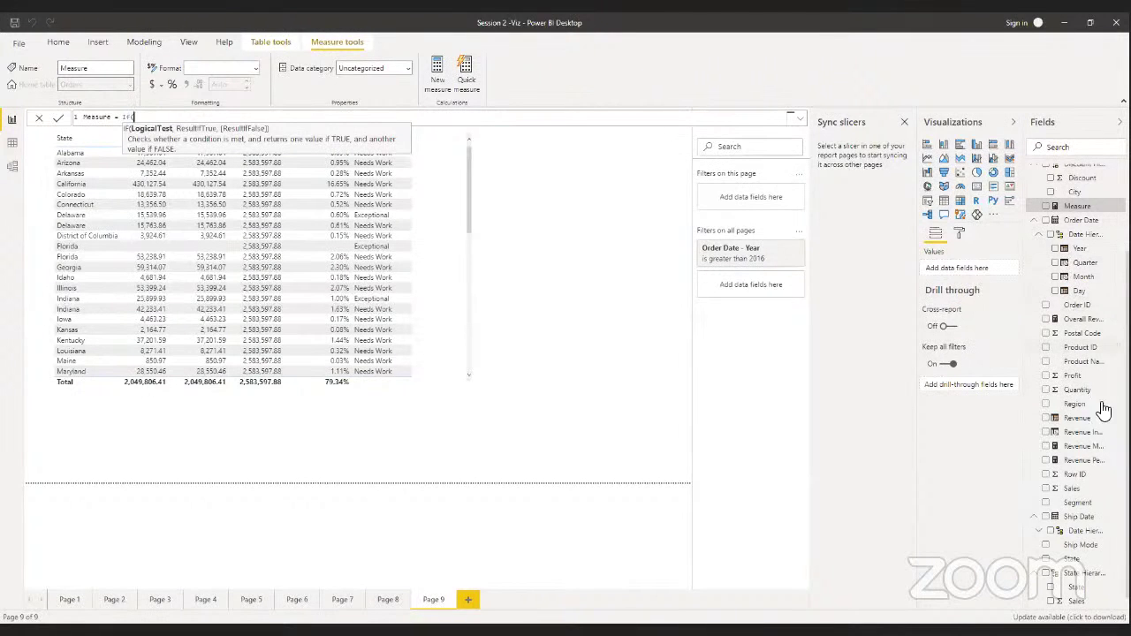
{"action": "scroll", "coordinate": [1103, 409], "scroll_direction": "up", "scroll_amount": 5}
{"action": "type", "text": "F(P"}
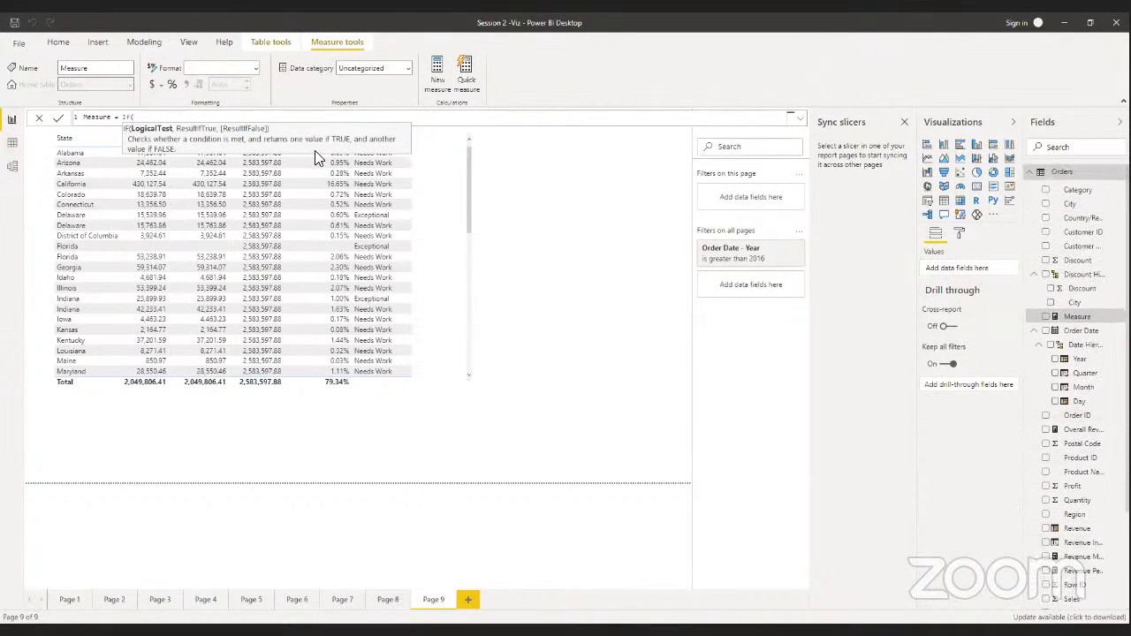
{"action": "type", "text": "R"}
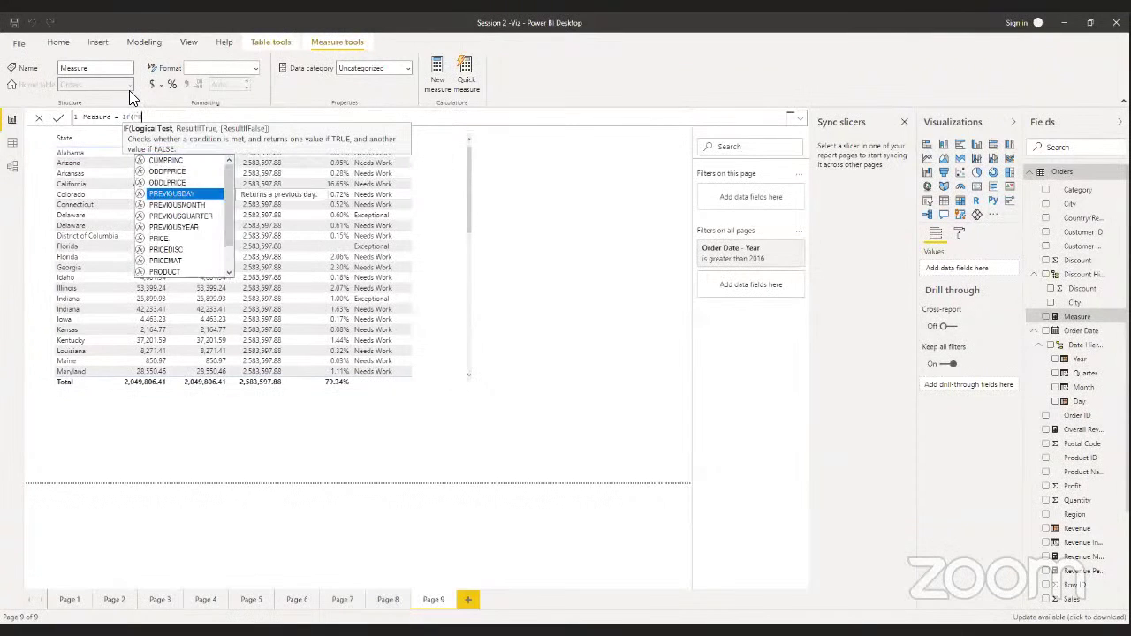
{"action": "key", "text": "BackSpace"}
{"action": "key", "text": "BackSpace"}
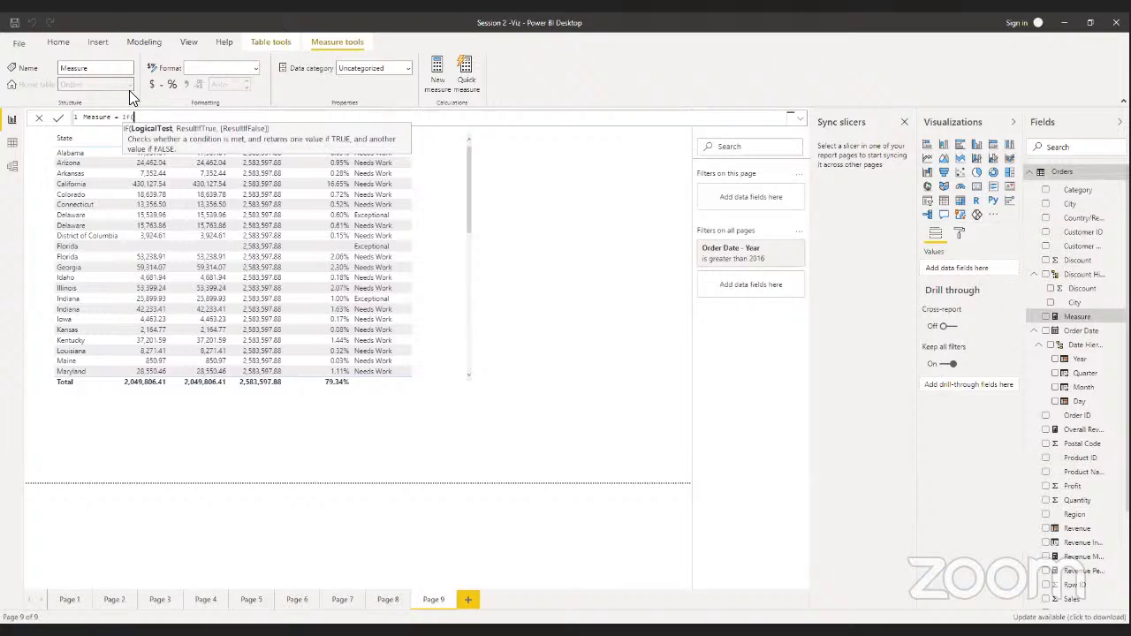
Begin the IF function's logical test with a reference to the Orders table
{"action": "type", "text": "REG"}
{"action": "key", "text": "BackSpace"}
{"action": "key", "text": "BackSpace"}
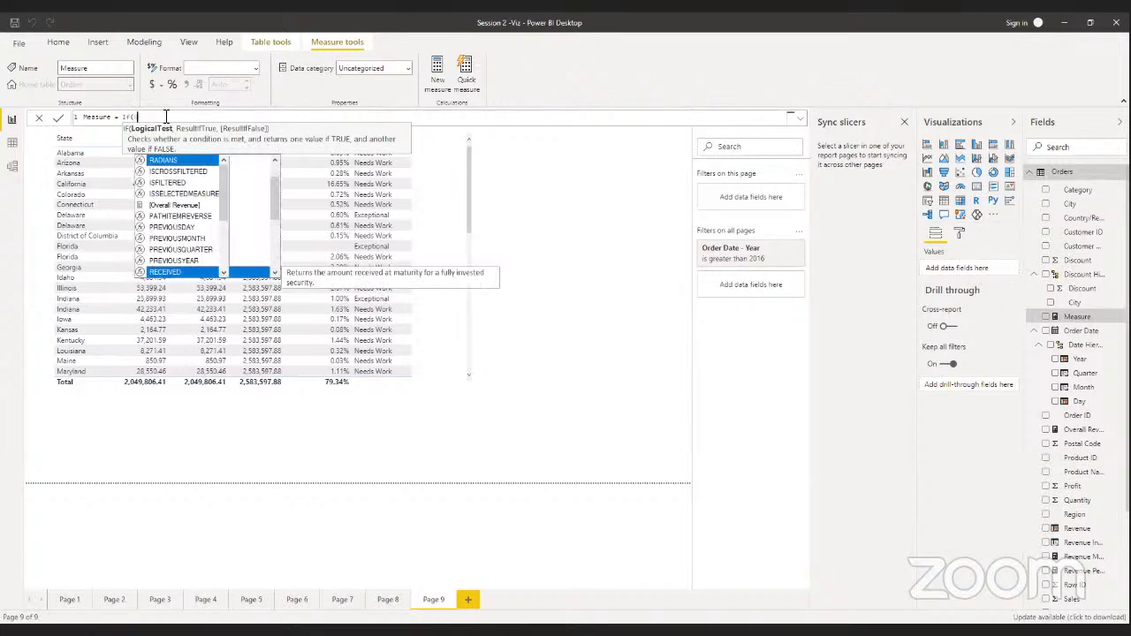
{"action": "key", "text": "BackSpace"}
{"action": "type", "text": "OR"}
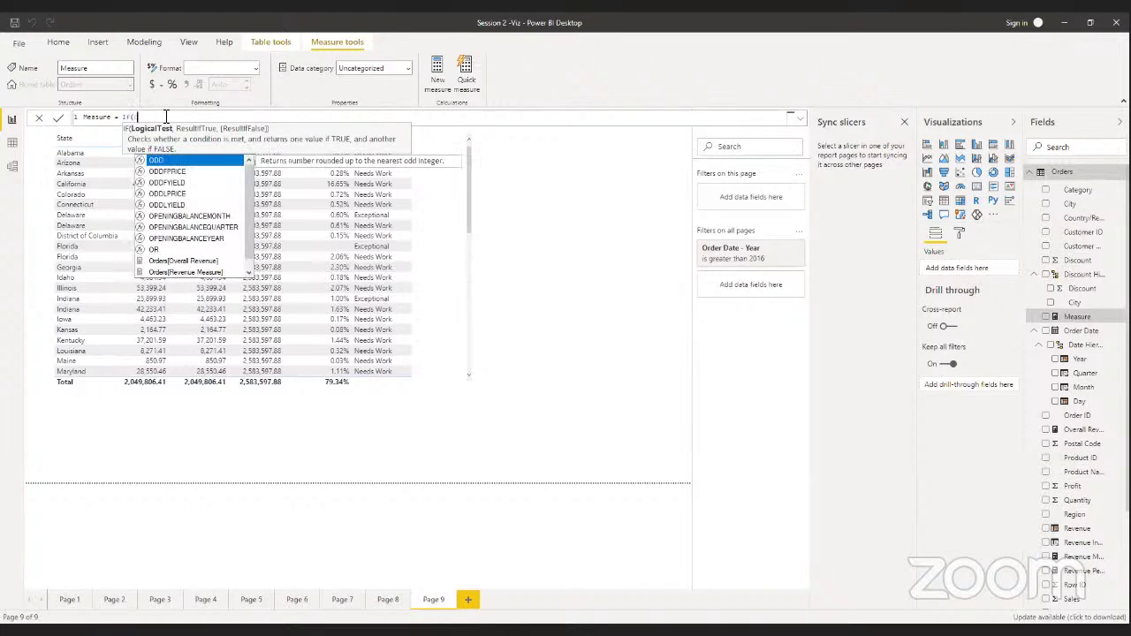
{"action": "key", "text": "BackSpace"}
{"action": "key", "text": "BackSpace"}
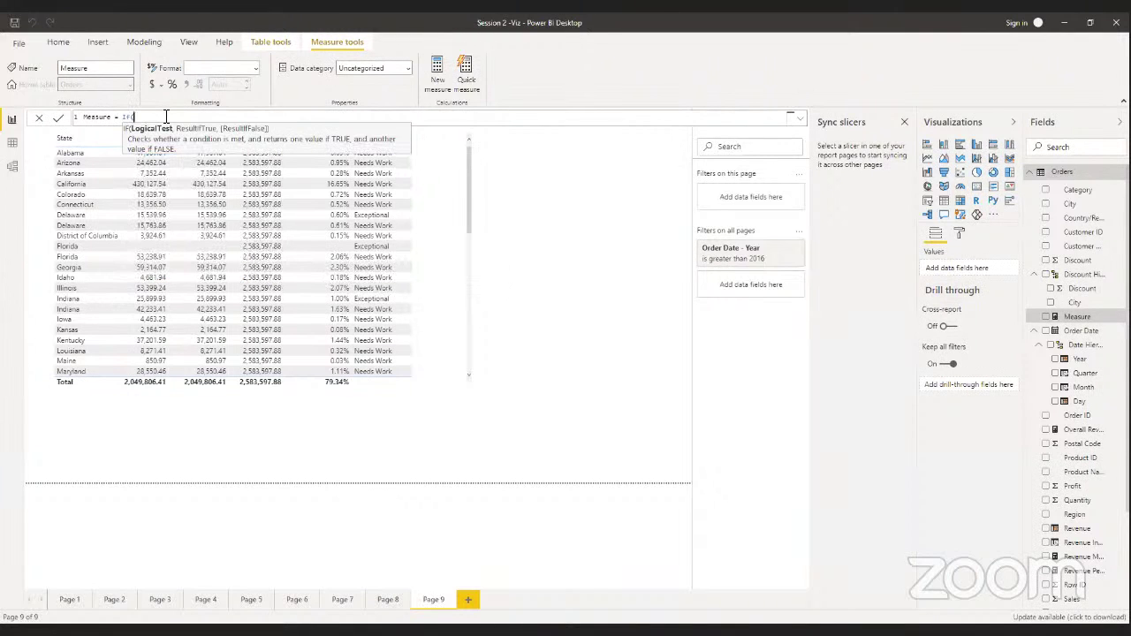
{"action": "type", "text": "m"}
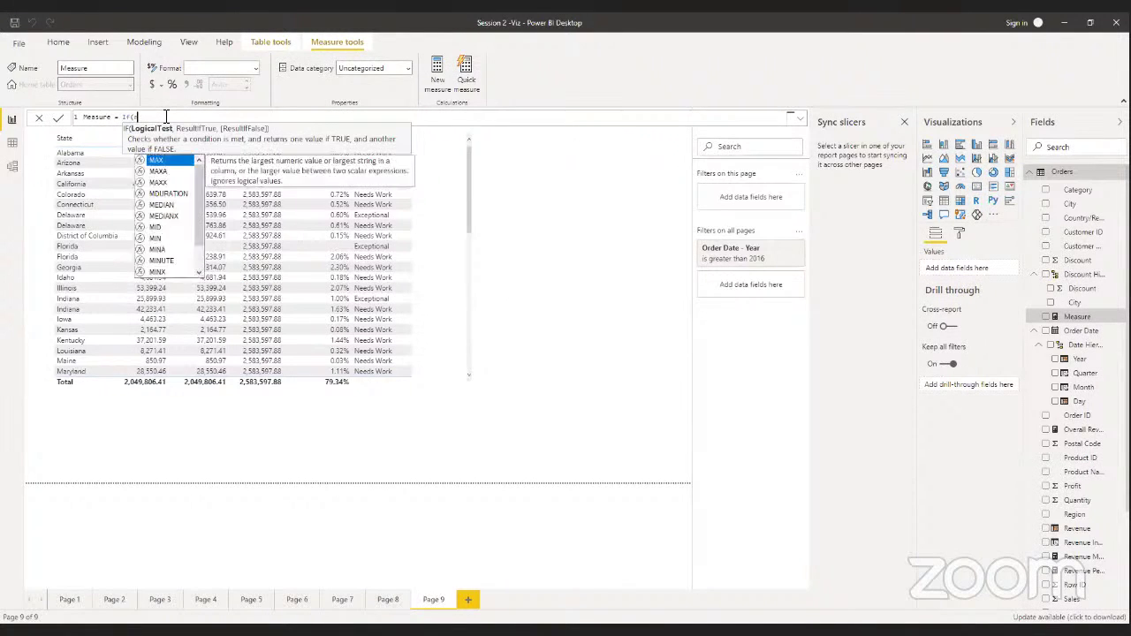
{"action": "type", "text": "ax("}
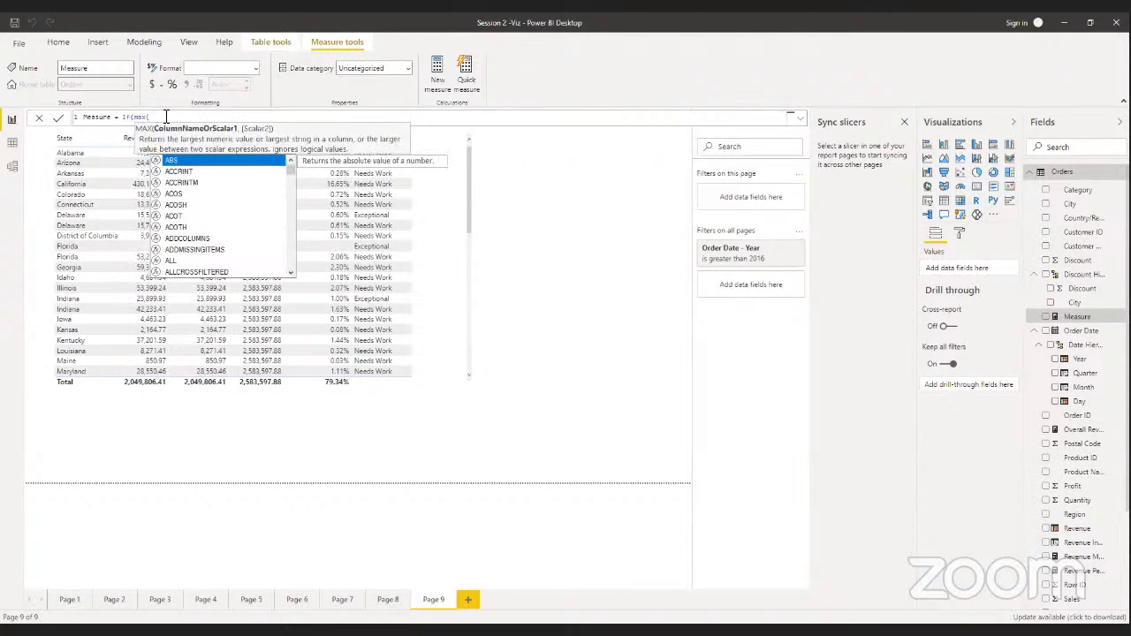
{"action": "type", "text": "ord"}
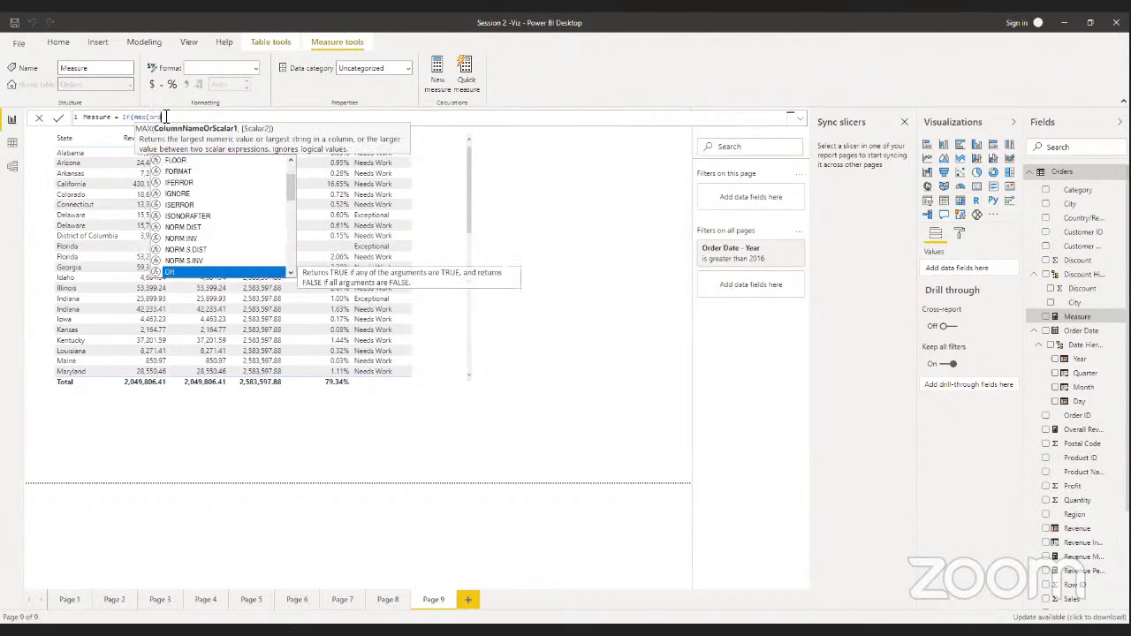
{"action": "type", "text": "e"}
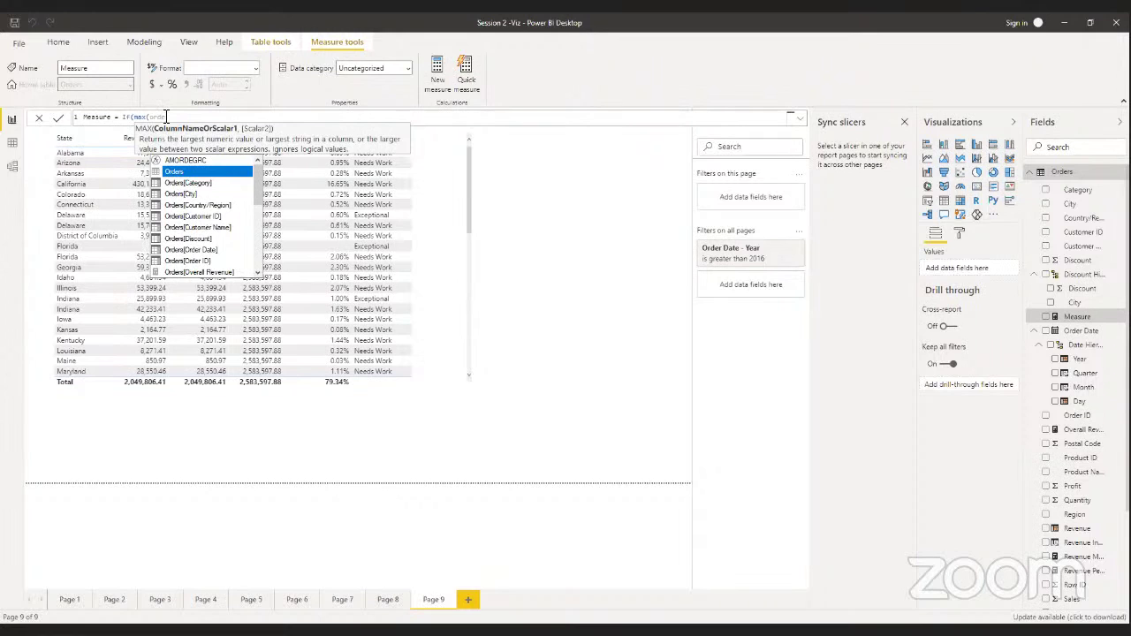
{"action": "key", "text": "Down"}
{"action": "key", "text": "Down"}
{"action": "key", "text": "Down"}
{"action": "key", "text": "Down"}
{"action": "key", "text": "Down"}
{"action": "key", "text": "Down"}
{"action": "key", "text": "Down"}
{"action": "key", "text": "Down"}
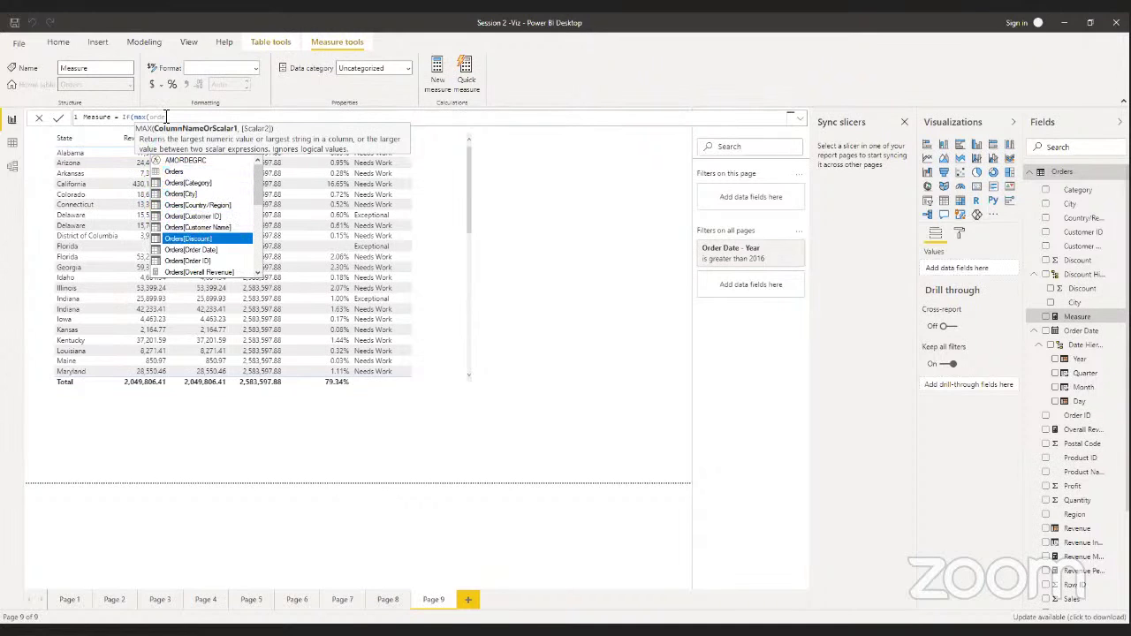
{"action": "key", "text": "Down"}
{"action": "key", "text": "Down"}
{"action": "key", "text": "Down"}
{"action": "key", "text": "Down"}
{"action": "key", "text": "Down"}
{"action": "key", "text": "Down"}
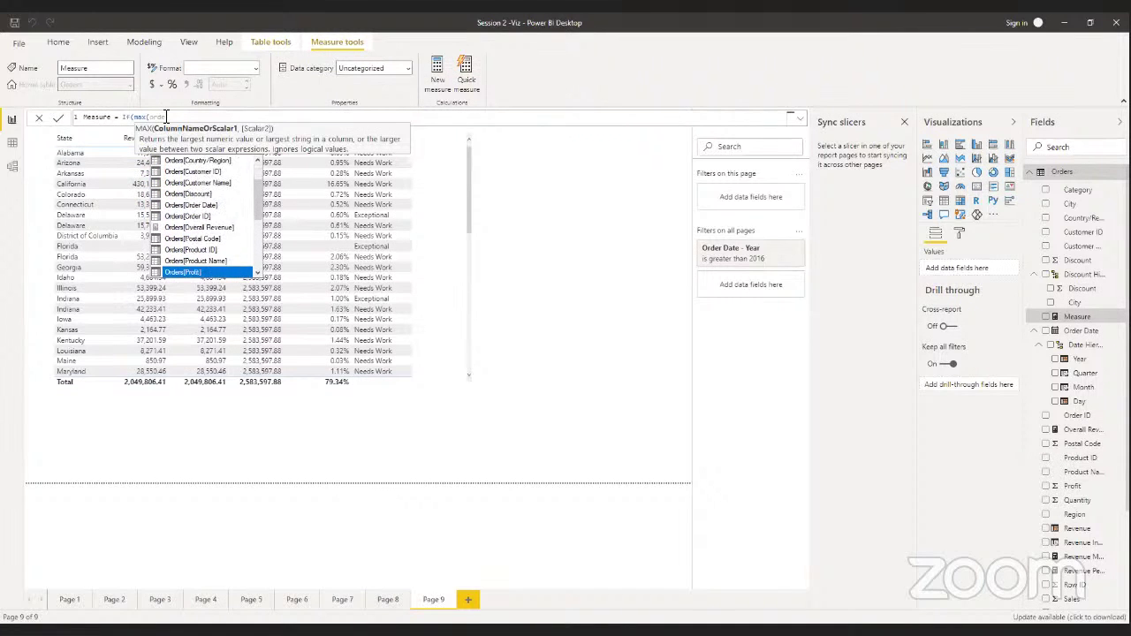
{"action": "key", "text": "Down"}
{"action": "key", "text": "Down"}
{"action": "key", "text": "Down"}
{"action": "key", "text": "Down"}
{"action": "key", "text": "Down"}
{"action": "key", "text": "Down"}
{"action": "key", "text": "Down"}
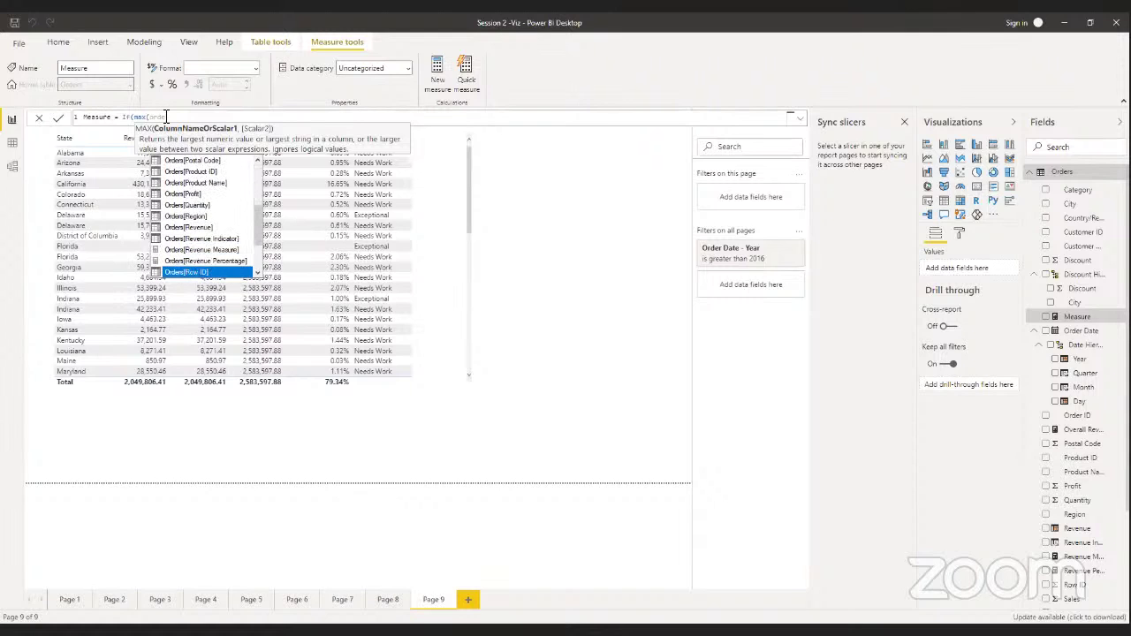
{"action": "key", "text": "Down"}
{"action": "key", "text": "Down"}
{"action": "key", "text": "Down"}
{"action": "key", "text": "Down"}
{"action": "key", "text": "Down"}
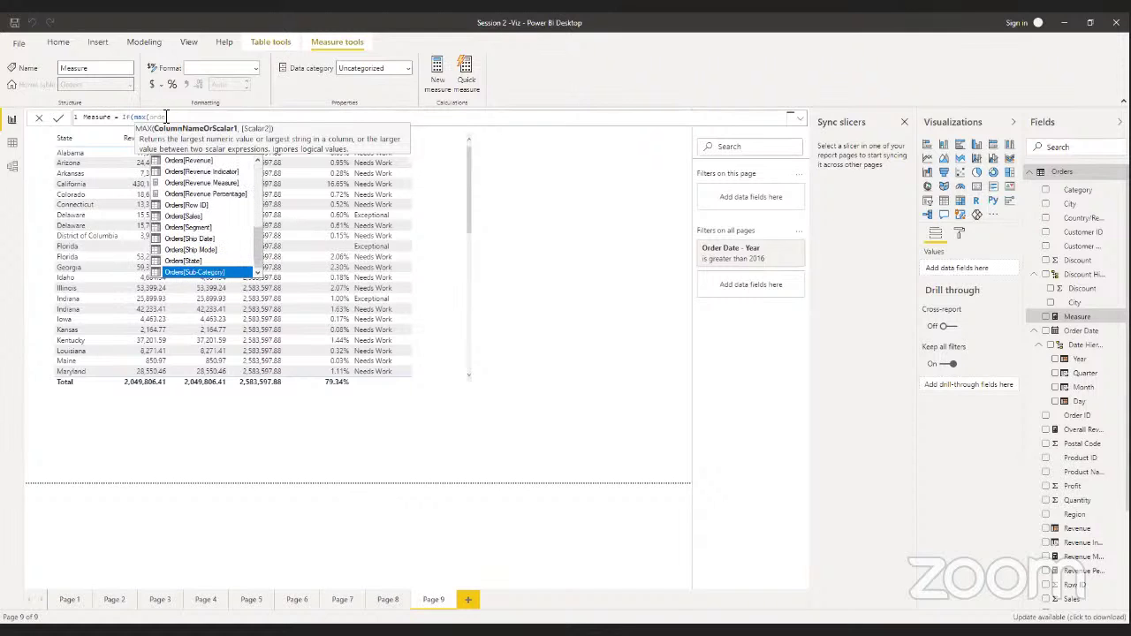
{"action": "key", "text": "Up"}
{"action": "key", "text": "Up"}
{"action": "key", "text": "Up"}
{"action": "key", "text": "Up"}
{"action": "key", "text": "Up"}
{"action": "key", "text": "Up"}
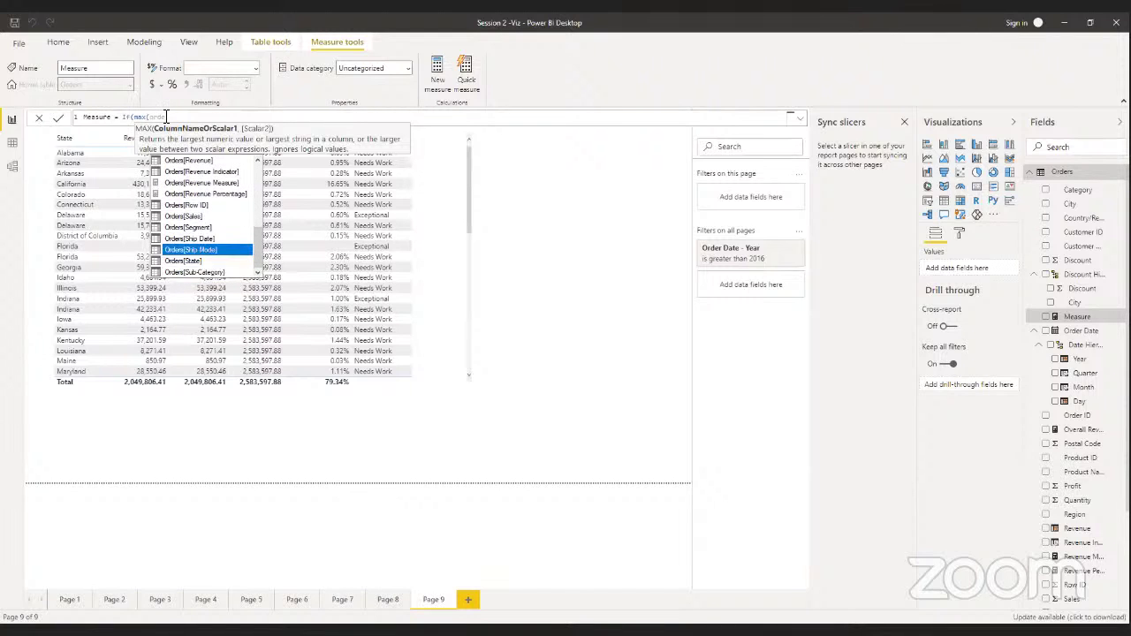
{"action": "key", "text": "Up"}
{"action": "key", "text": "Up"}
{"action": "key", "text": "Up"}
{"action": "key", "text": "Up"}
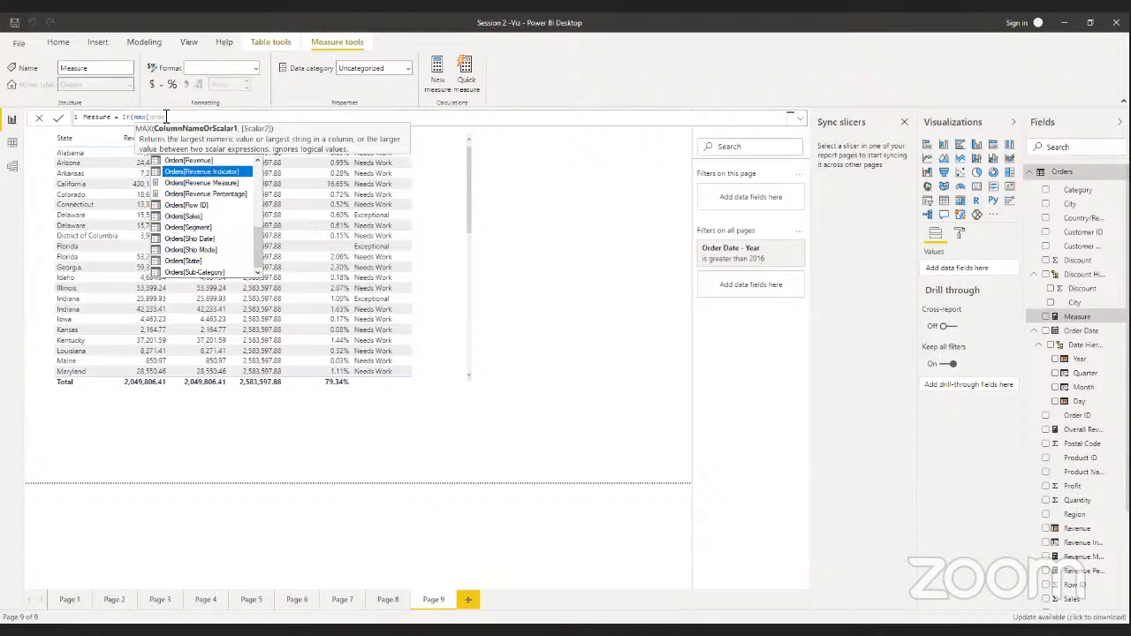
{"action": "key", "text": "BackSpace"}
{"action": "key", "text": "BackSpace"}
{"action": "key", "text": "BackSpace"}
{"action": "key", "text": "BackSpace"}
{"action": "key", "text": "BackSpace"}
{"action": "key", "text": "BackSpace"}
{"action": "key", "text": "BackSpace"}
{"action": "key", "text": "BackSpace"}
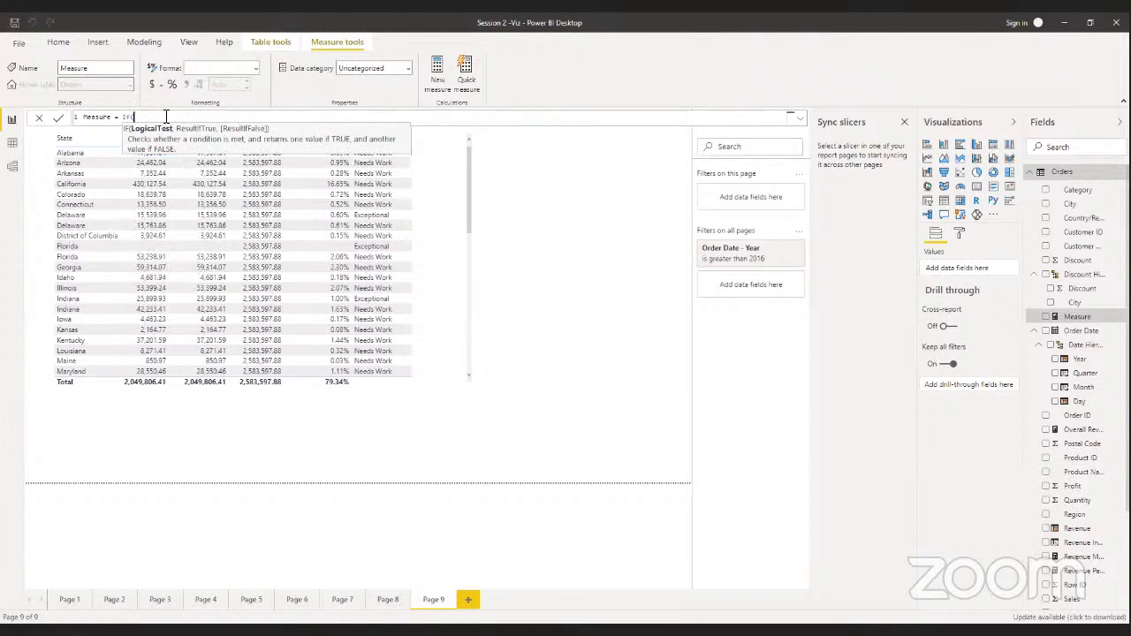
{"action": "type", "text": "first"}
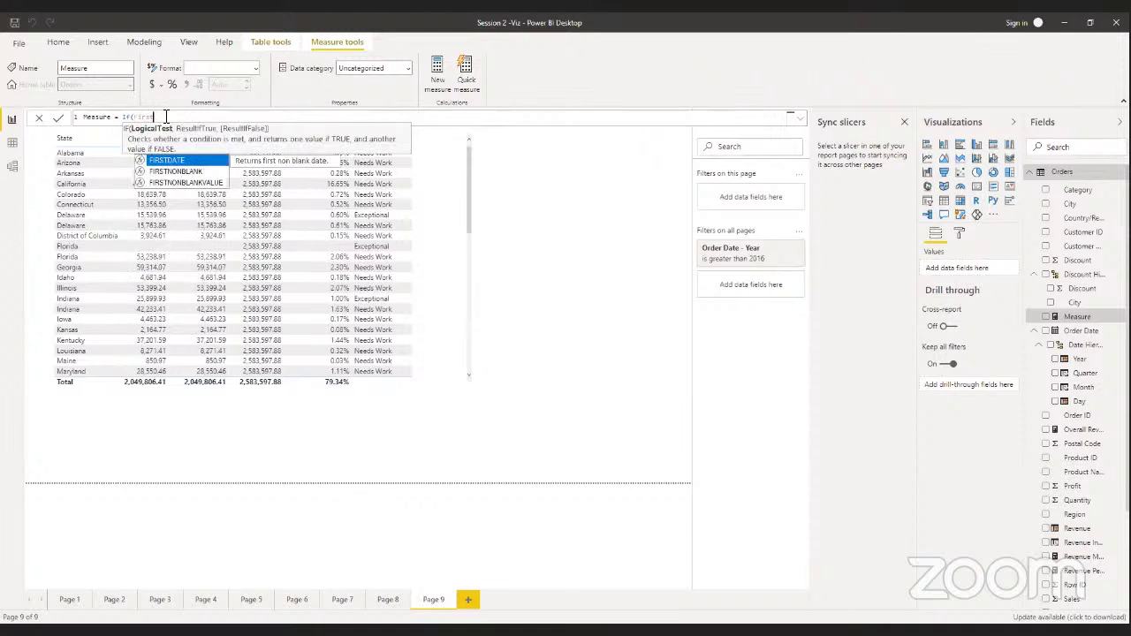
{"action": "key", "text": "BackSpace"}
{"action": "key", "text": "BackSpace"}
{"action": "key", "text": "BackSpace"}
{"action": "key", "text": "BackSpace"}
{"action": "key", "text": "BackSpace"}
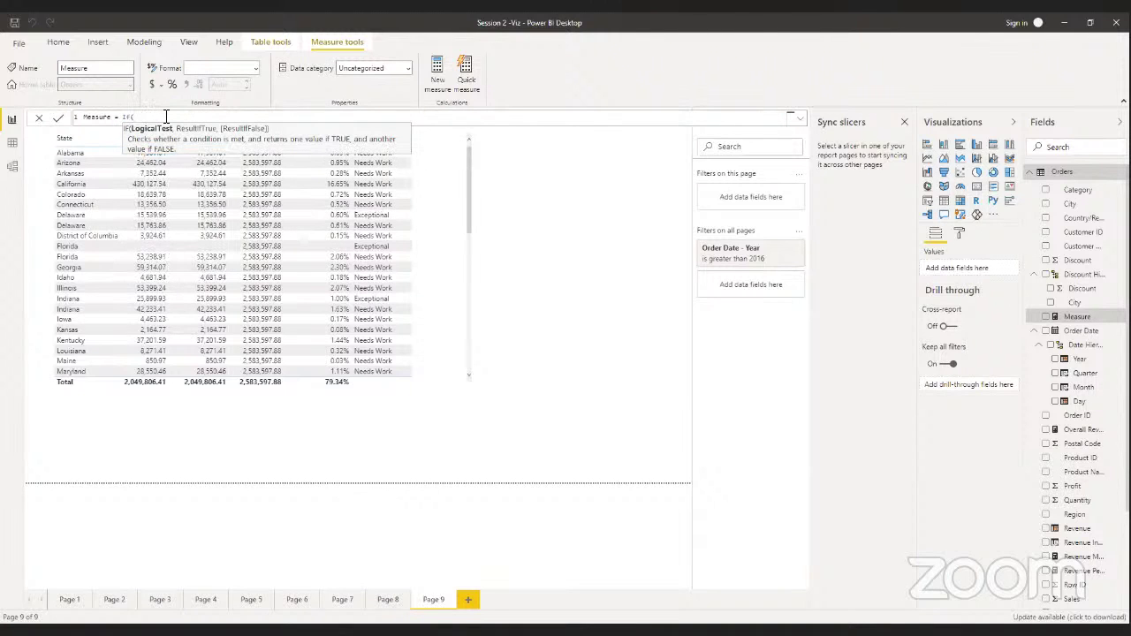
Continue the measure's IF formula with min(Orders[Region]="West",[Revenue Measure])
{"action": "type", "text": "min("}
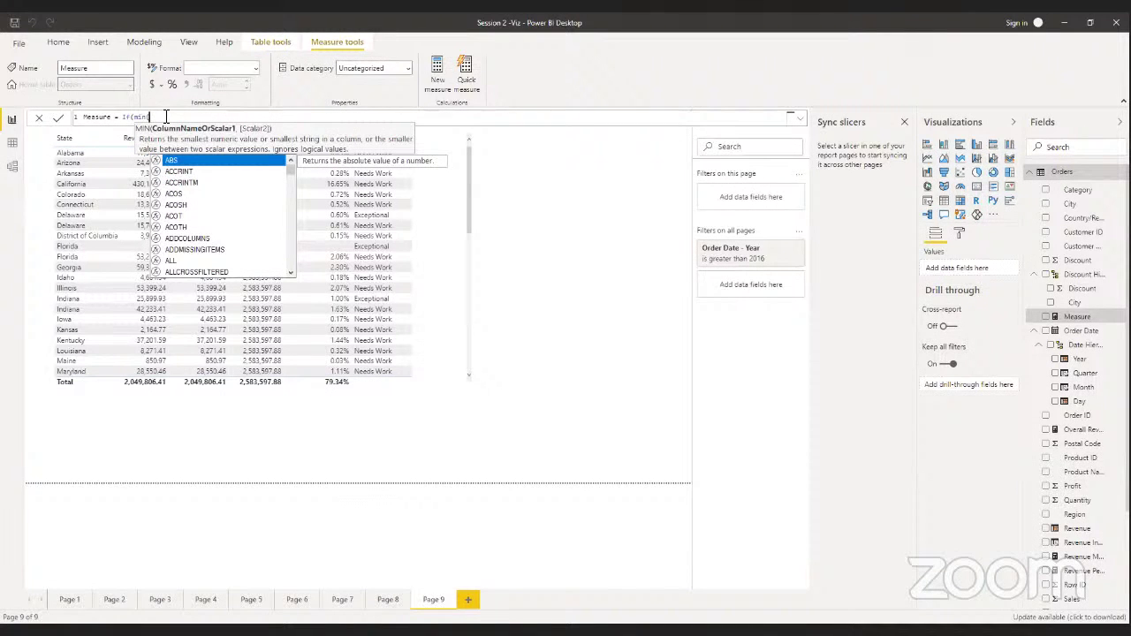
{"action": "type", "text": "r"}
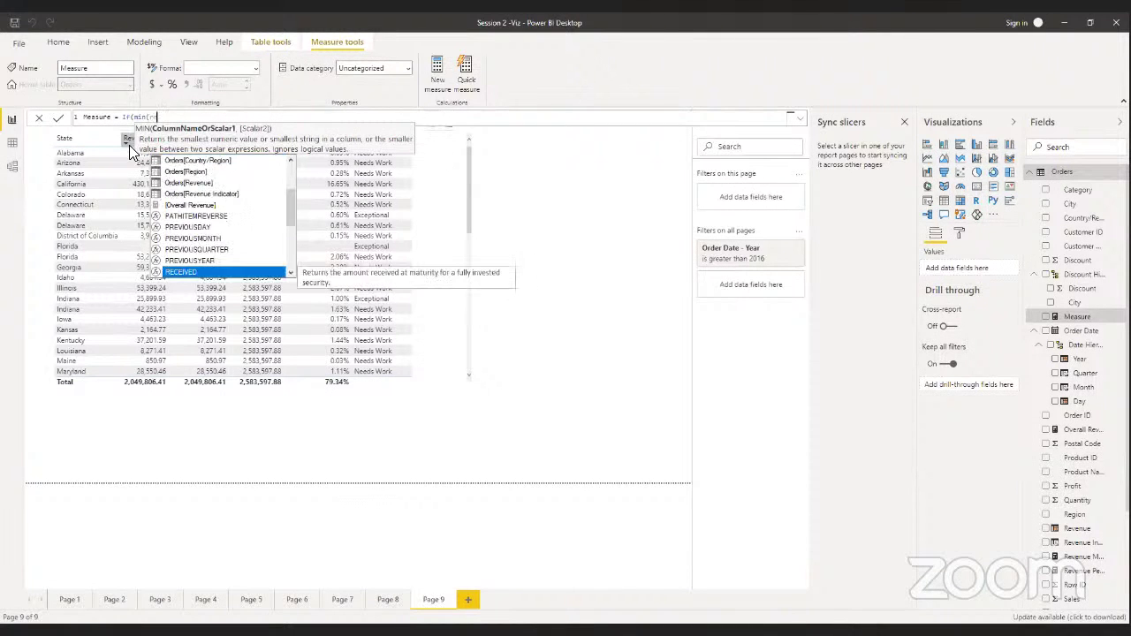
{"action": "type", "text": "eg"}
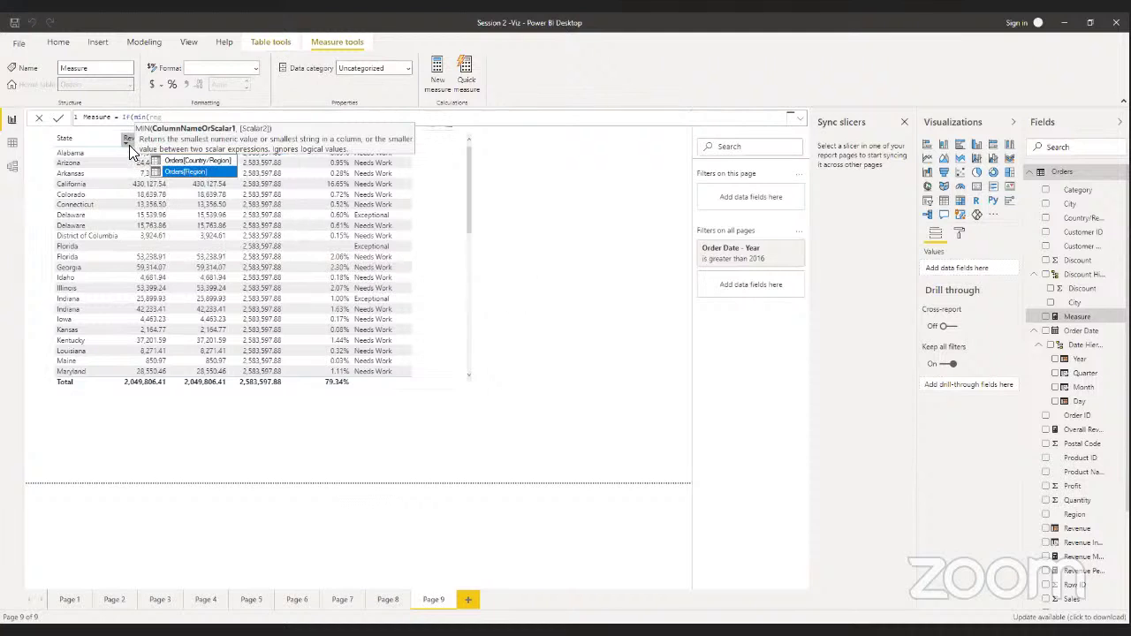
{"action": "left_click", "coordinate": [179, 170]}
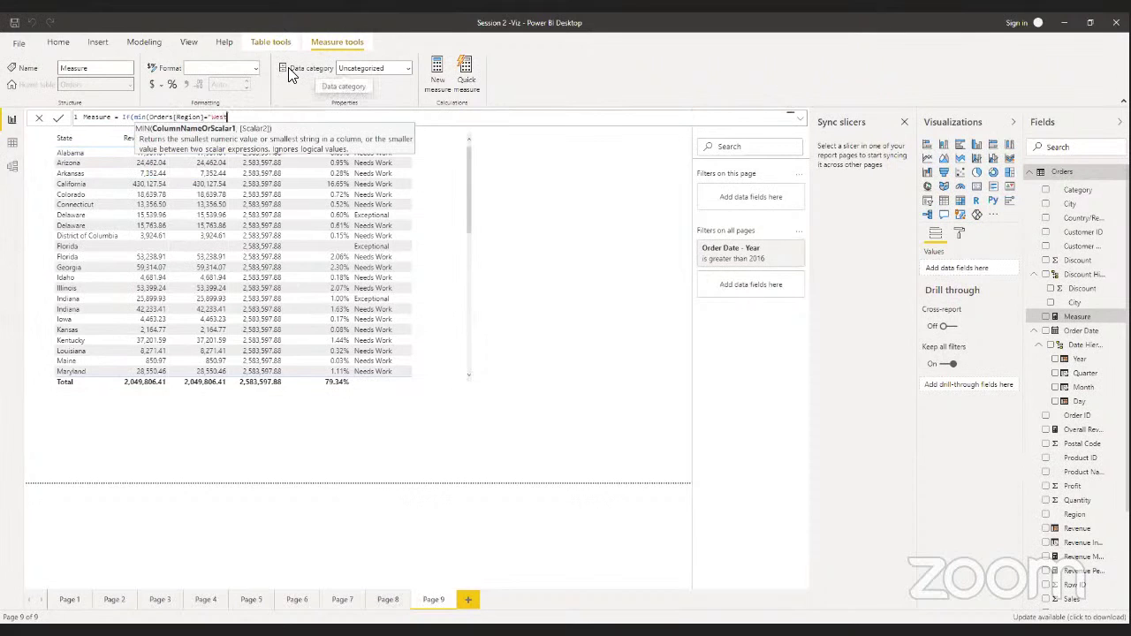
{"action": "type", "text": "=\"West\","}
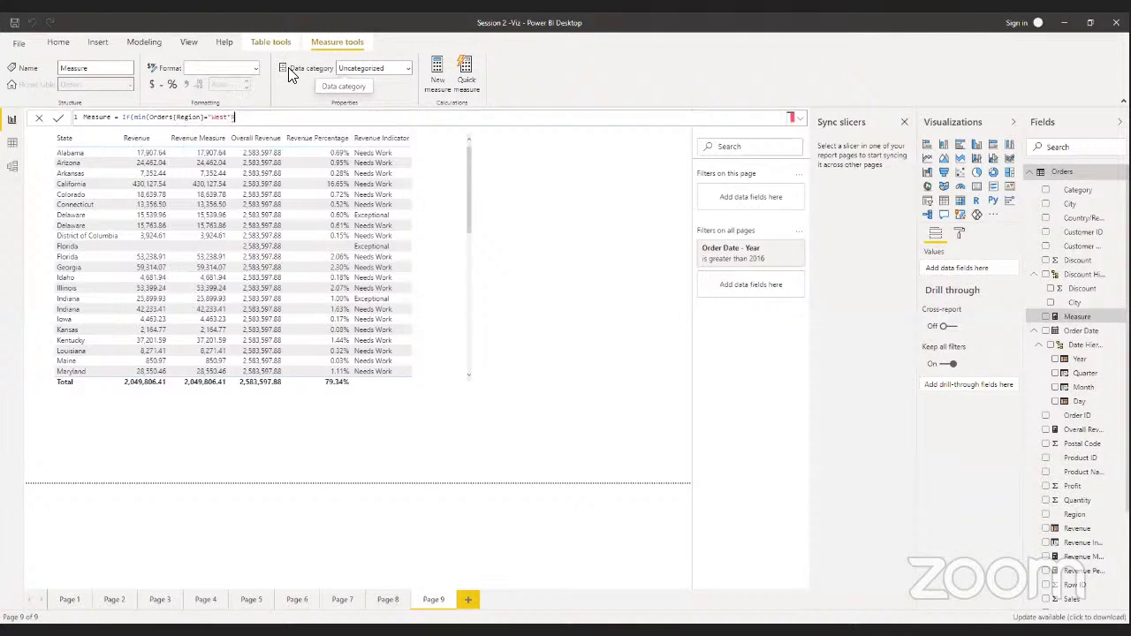
{"action": "key", "text": "BackSpace"}
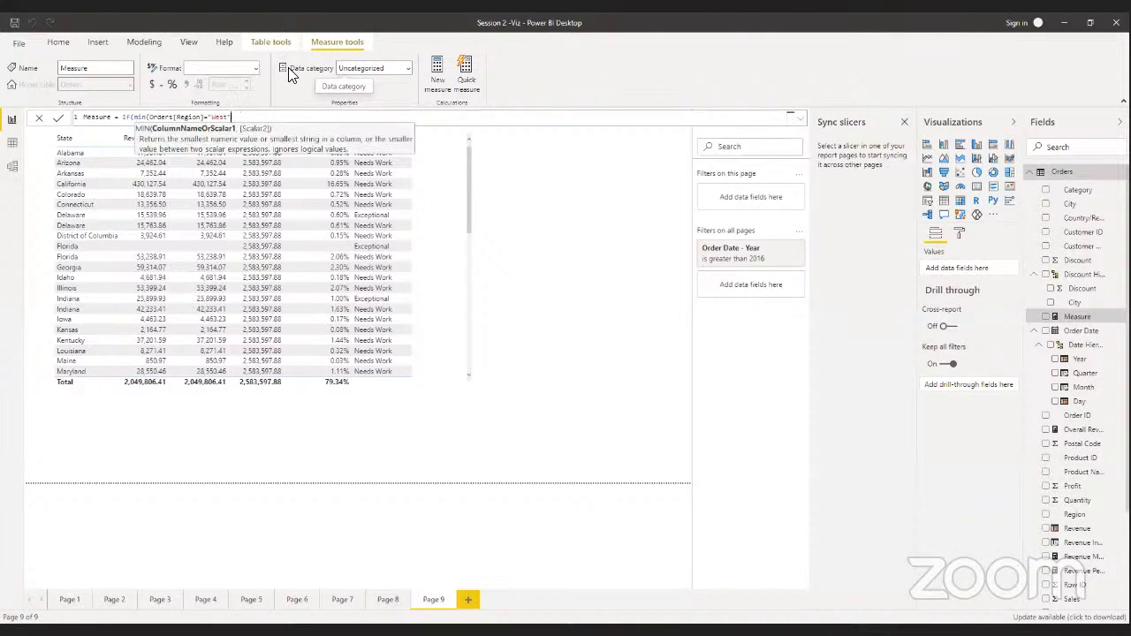
{"action": "type", "text": ",reve"}
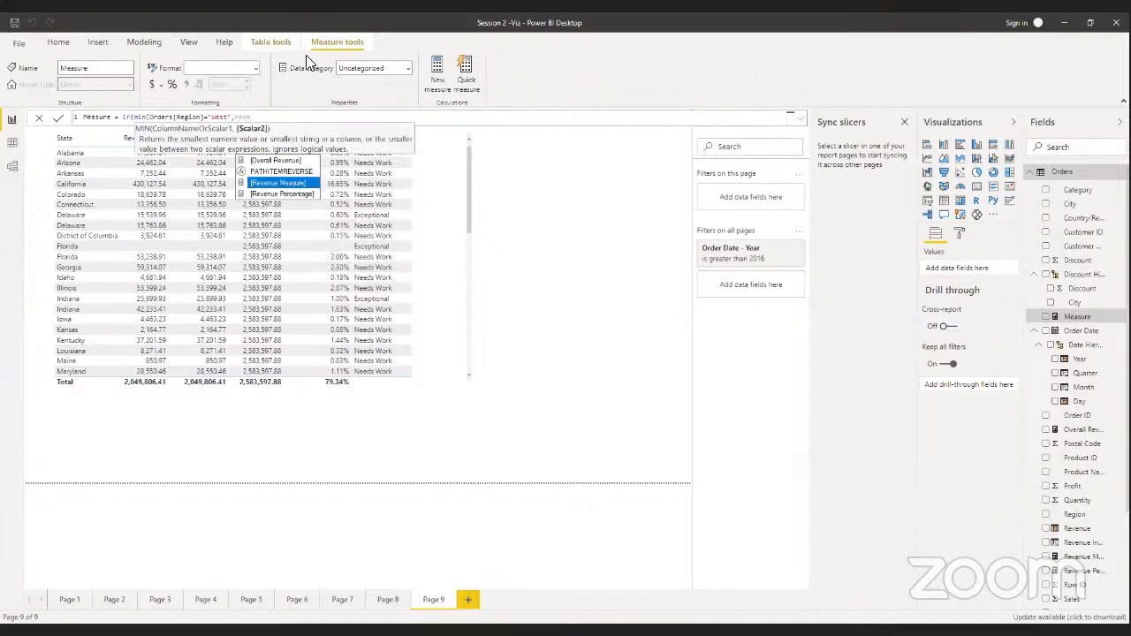
{"action": "left_click", "coordinate": [285, 183]}
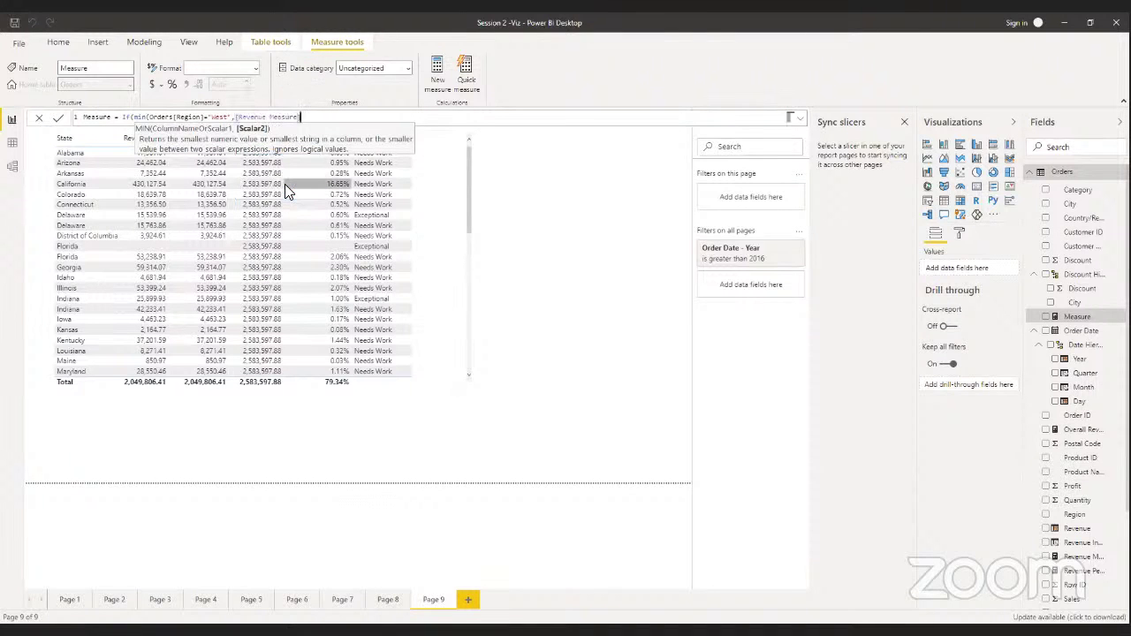
{"action": "type", "text": ")"}
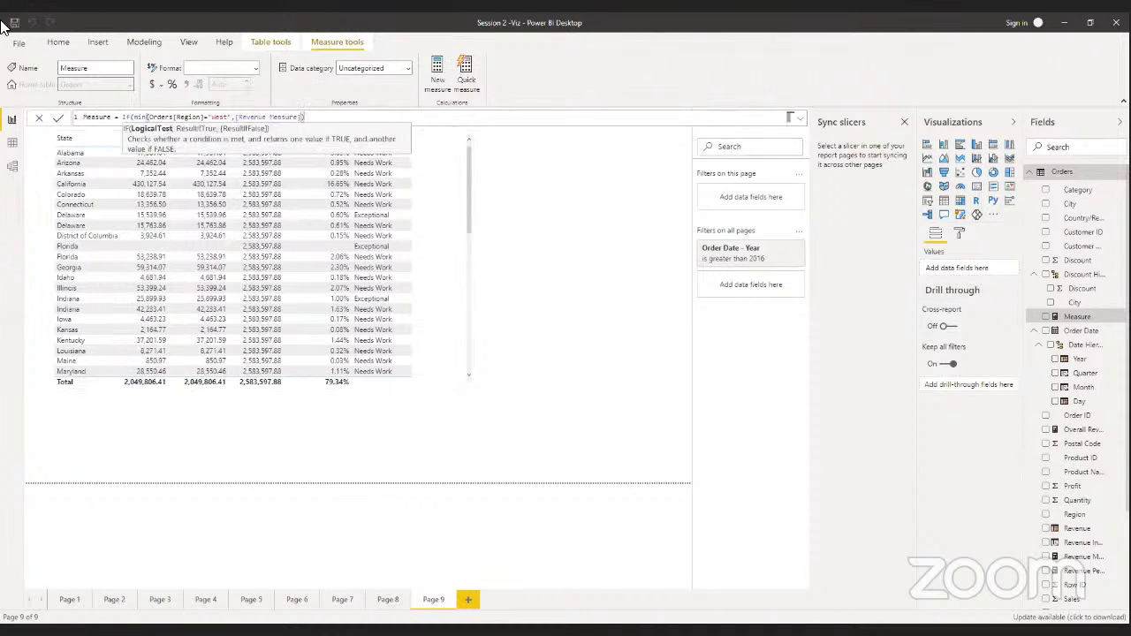
Rename the new measure in its formula to West Revenue and commit the formula
{"action": "double_click", "coordinate": [97, 117]}
{"action": "type", "text": "WEST"}
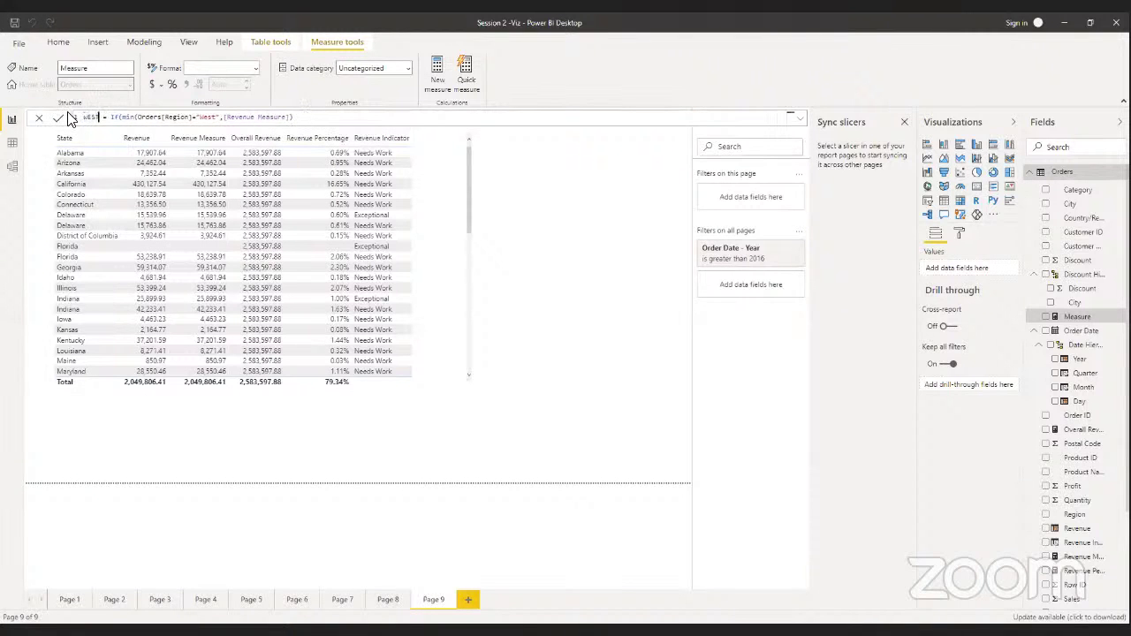
{"action": "key", "text": "BackSpace"}
{"action": "key", "text": "BackSpace"}
{"action": "key", "text": "BackSpace"}
{"action": "key", "text": "BackSpace"}
{"action": "key", "text": "BackSpace"}
{"action": "type", "text": "W"}
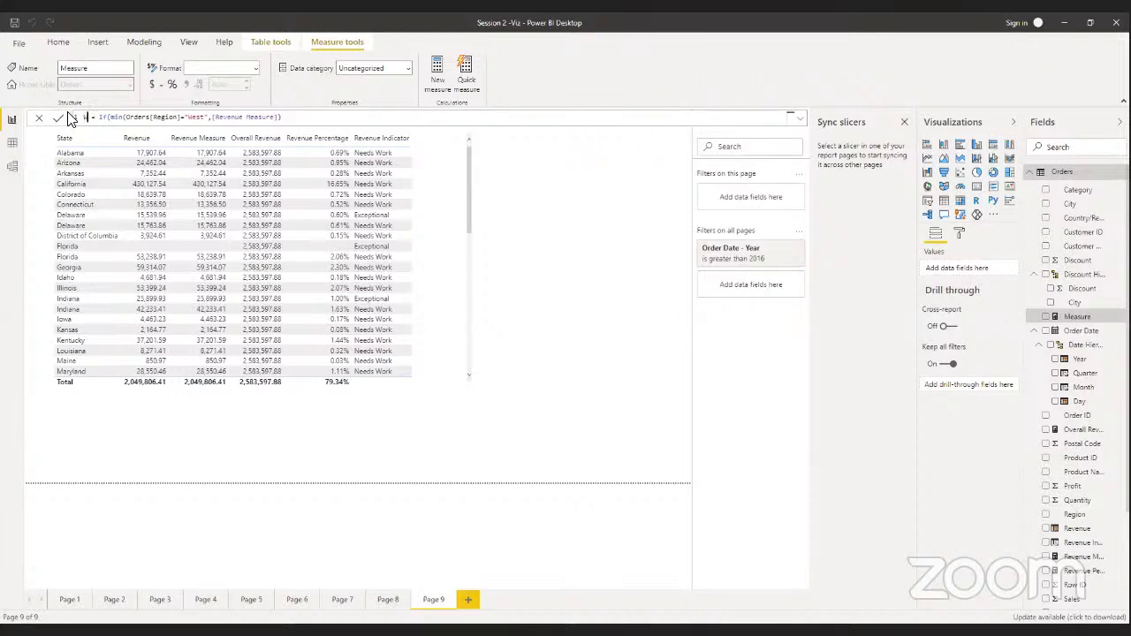
{"action": "type", "text": "est "}
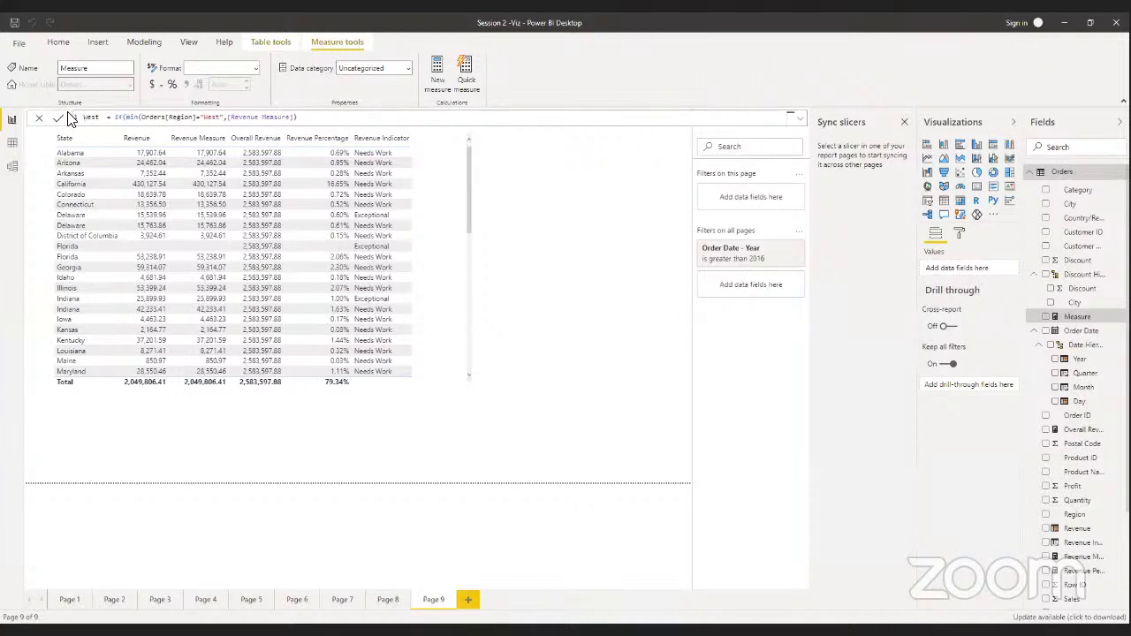
{"action": "type", "text": "Revenue"}
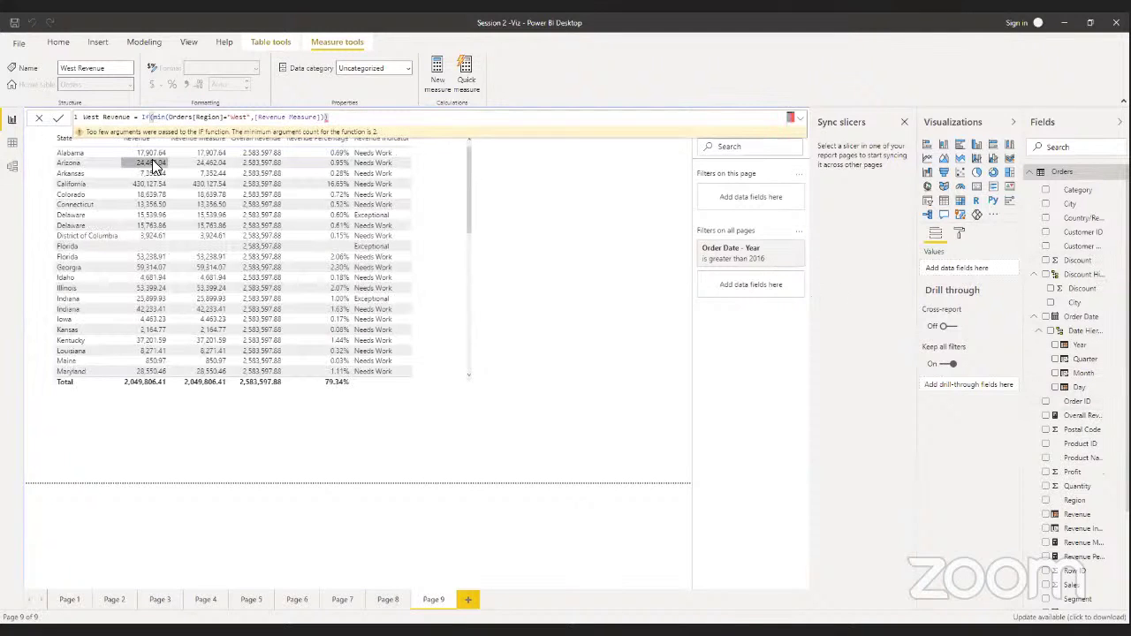
Correct the West Revenue formula to IF(min(Orders[Region])="West",[Revenue Measure],0) and commit it
{"action": "left_click", "coordinate": [322, 118]}
{"action": "left_click", "coordinate": [250, 116]}
{"action": "type", "text": ","}
{"action": "left_click", "coordinate": [224, 117]}
{"action": "type", "text": ")="}
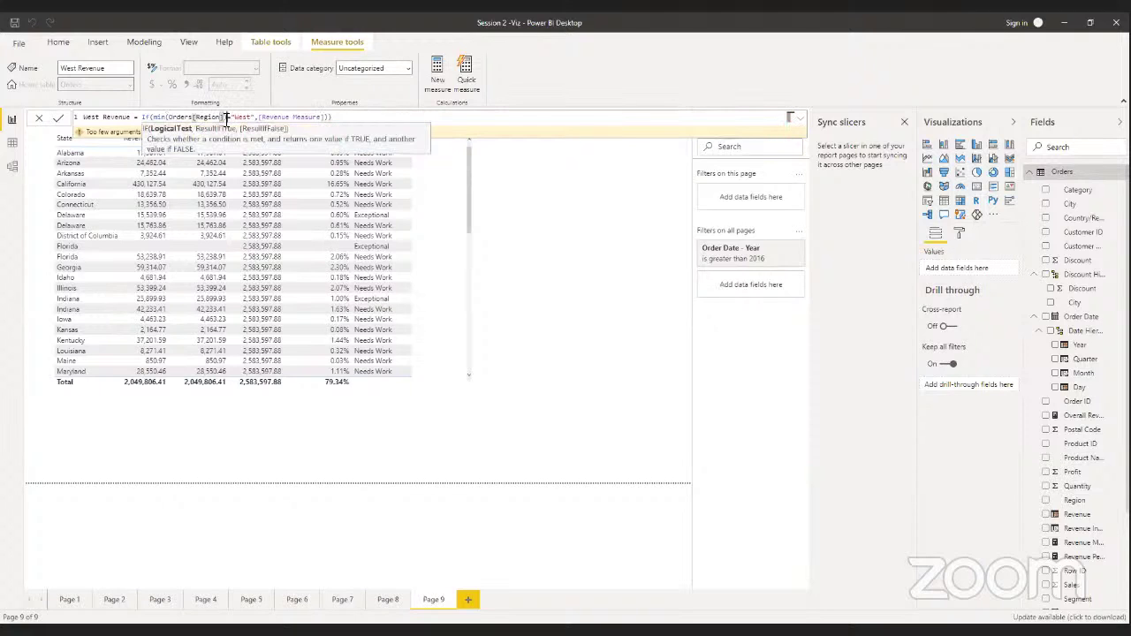
{"action": "left_click", "coordinate": [325, 118]}
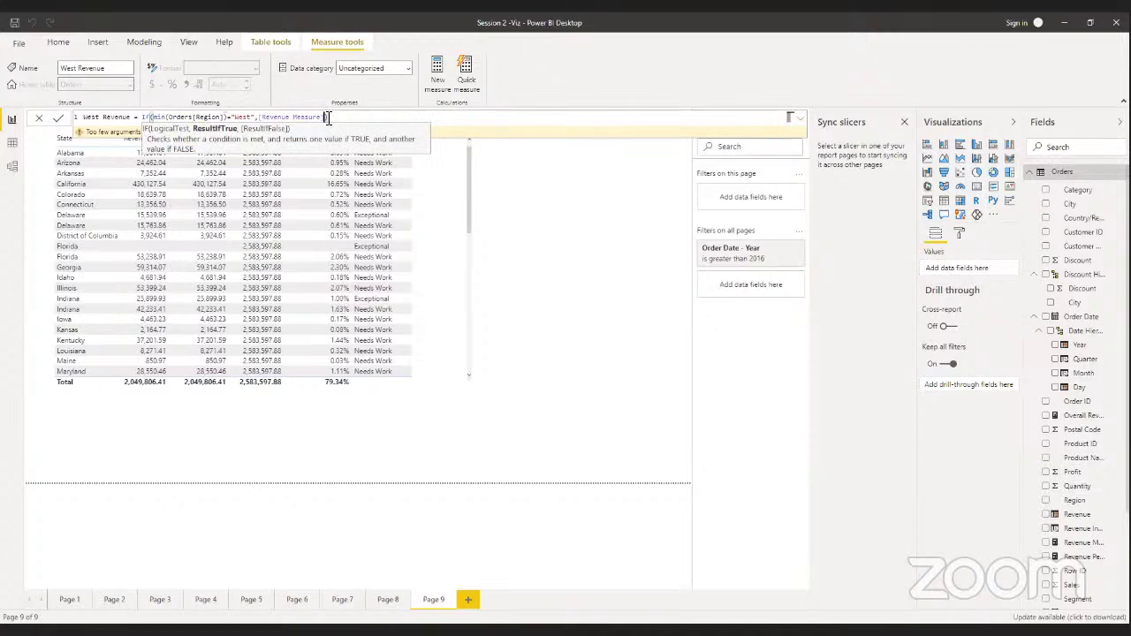
{"action": "type", "text": ",0"}
{"action": "left_click", "coordinate": [59, 117]}
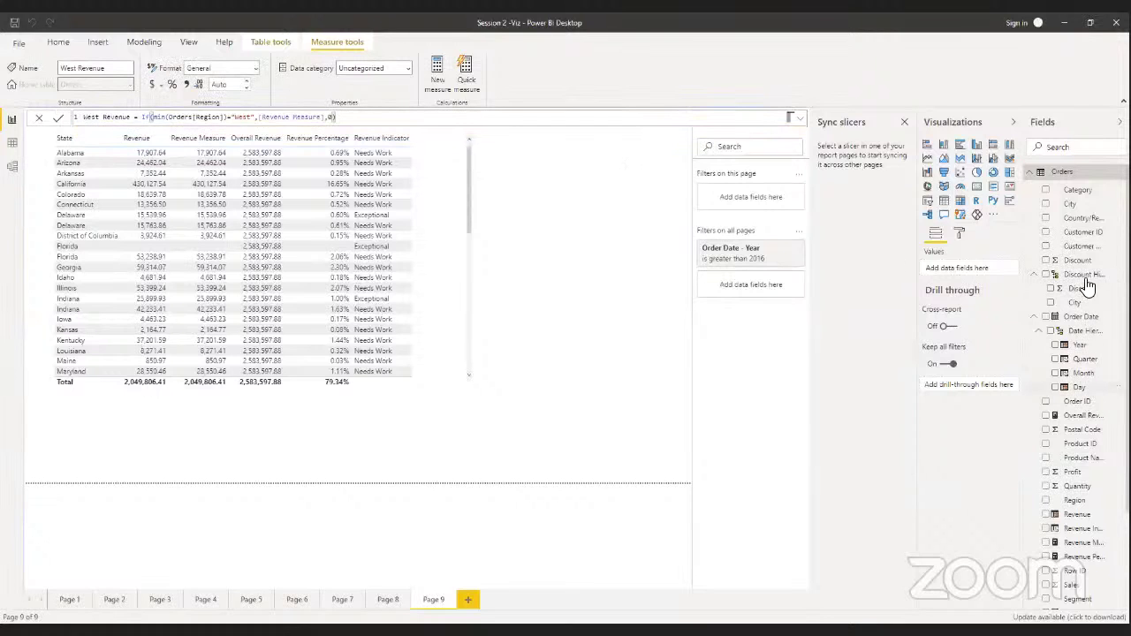
Create a table visual beside the state table showing the Region field and the West Revenue measure
{"action": "left_click", "coordinate": [1054, 147]}
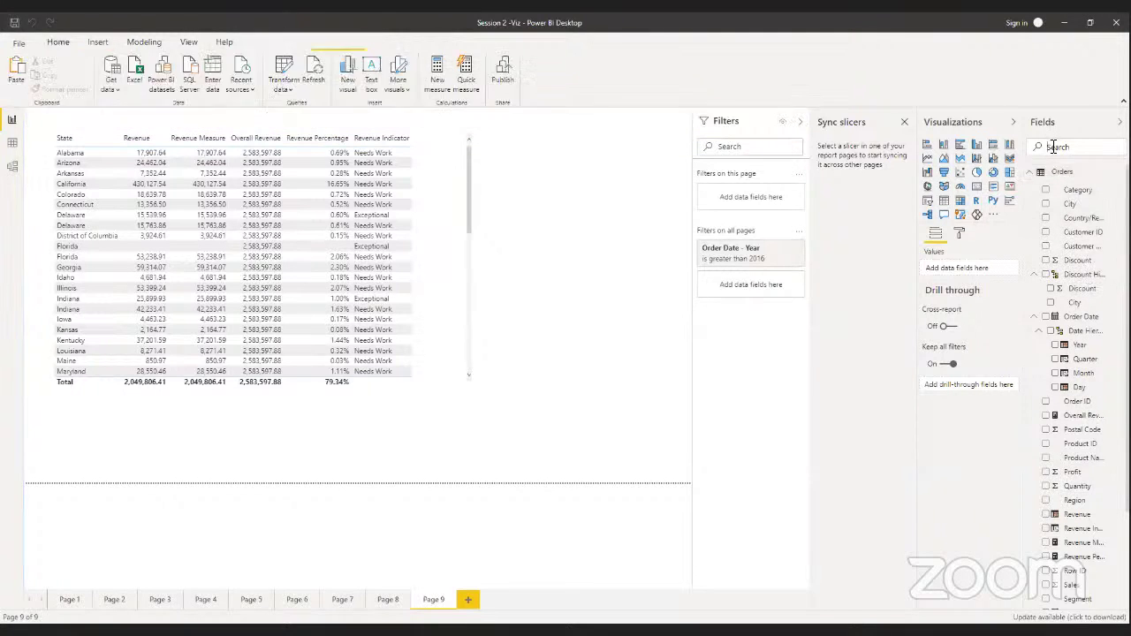
{"action": "type", "text": "reg"}
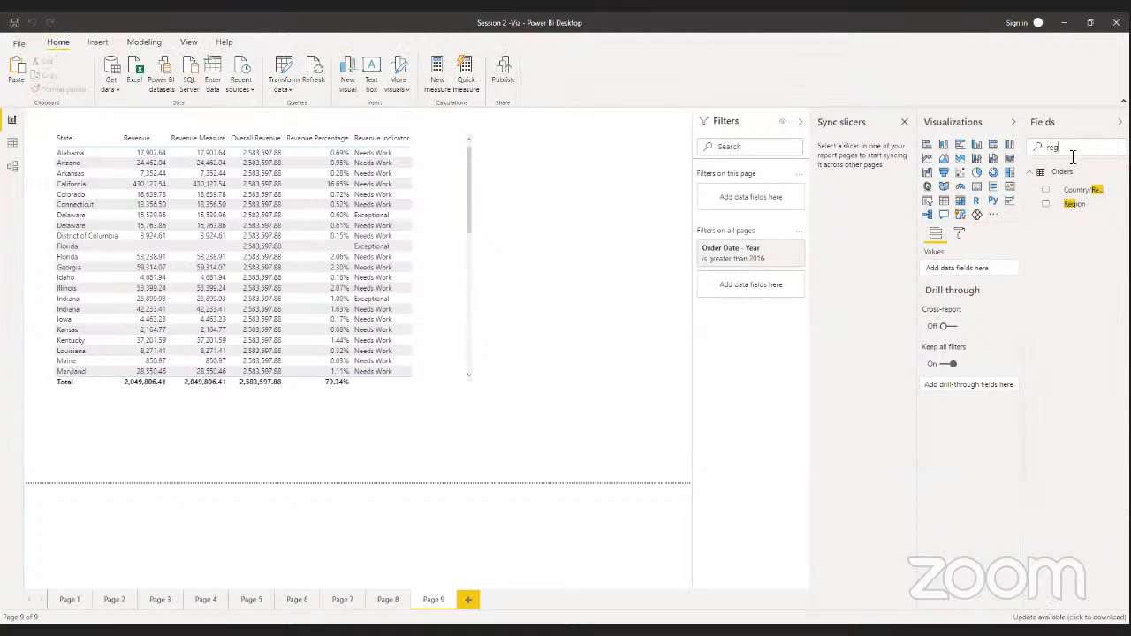
{"action": "left_click_drag", "start_coordinate": [1076, 204], "coordinate": [536, 178]}
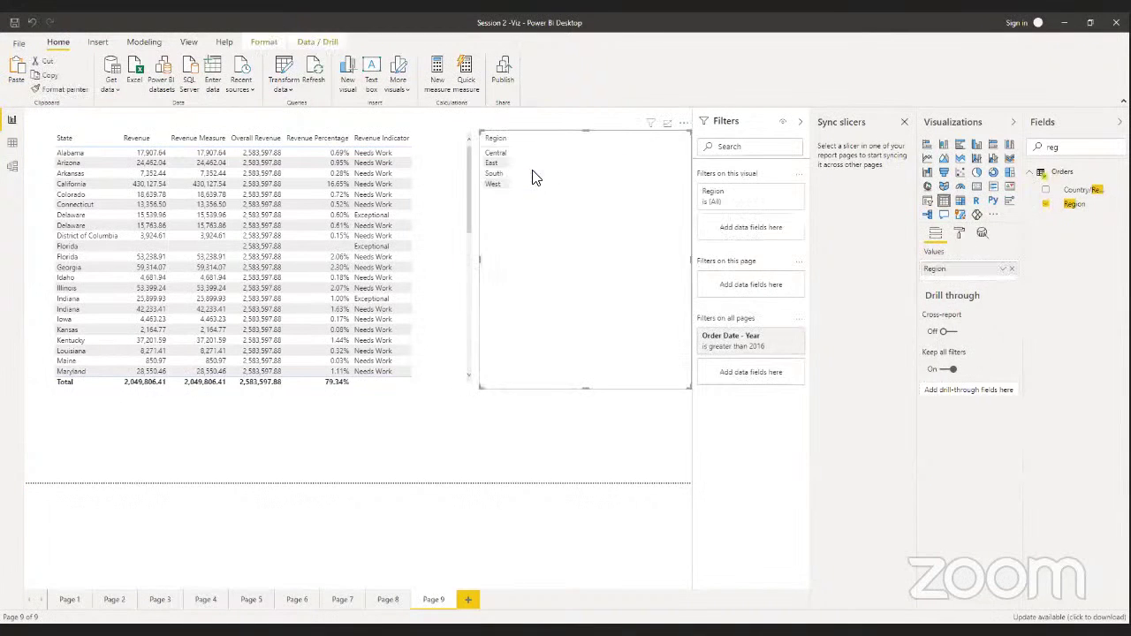
{"action": "double_click", "coordinate": [1076, 150]}
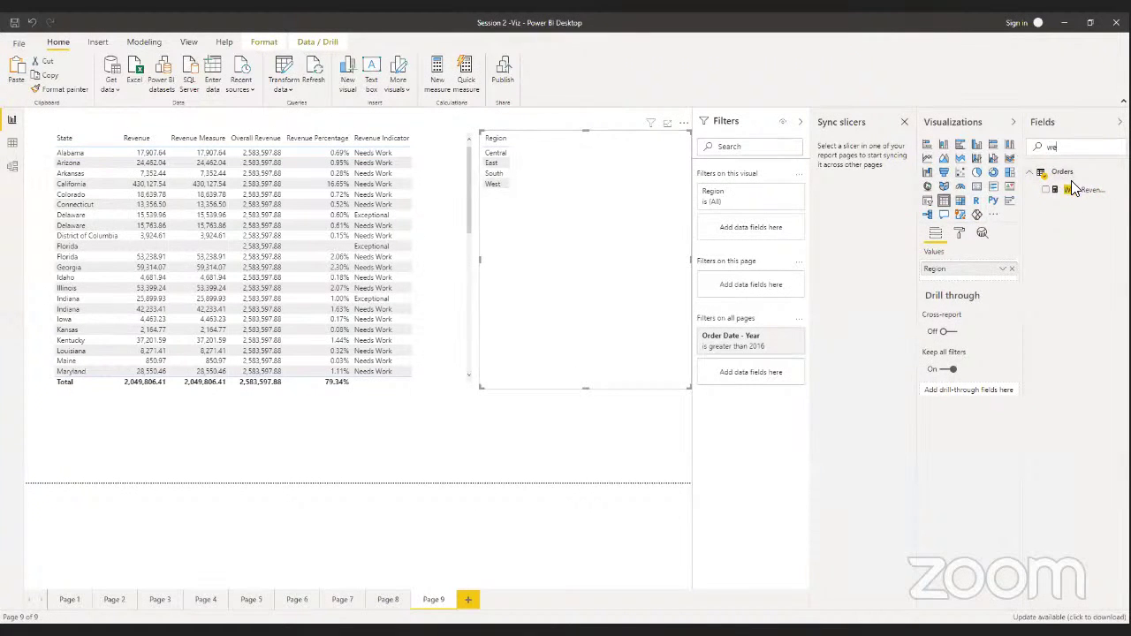
{"action": "left_click_drag", "start_coordinate": [1072, 190], "coordinate": [961, 274]}
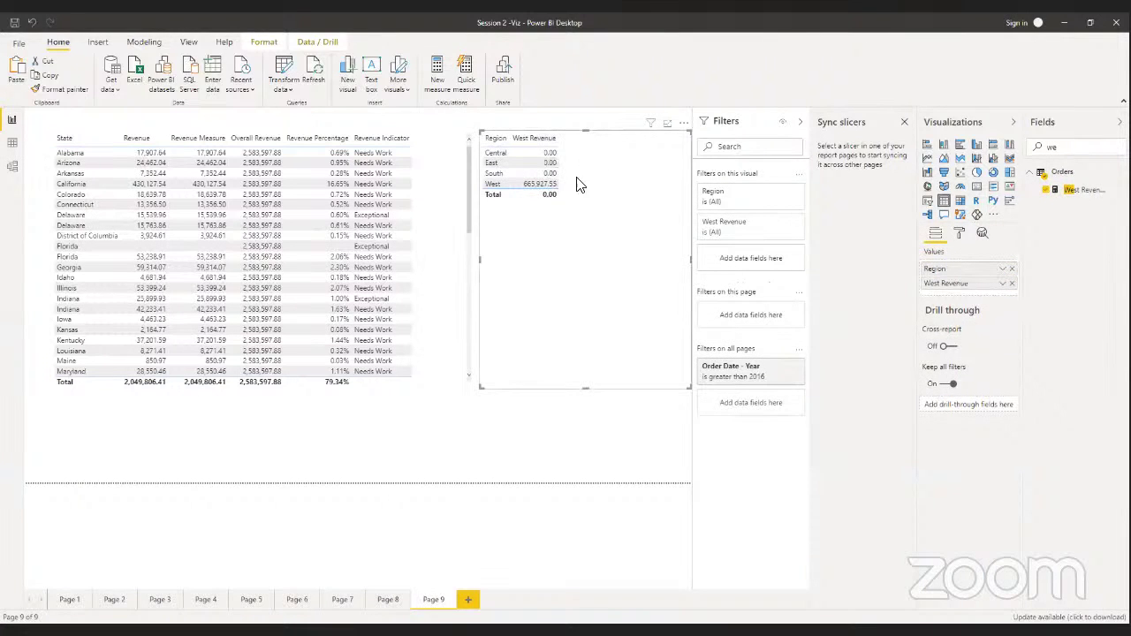
Copy the IF expression after the equals sign from the West Revenue measure's formula
{"action": "left_click", "coordinate": [1080, 191]}
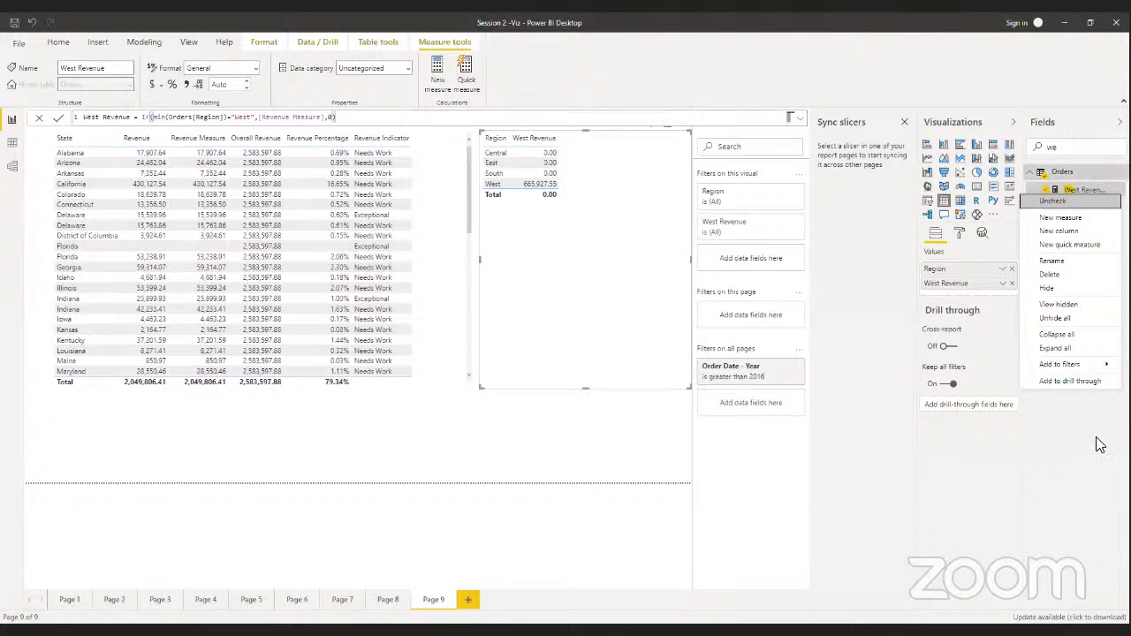
{"action": "key", "text": "Escape"}
{"action": "left_click", "coordinate": [1077, 191]}
{"action": "left_click", "coordinate": [1076, 191]}
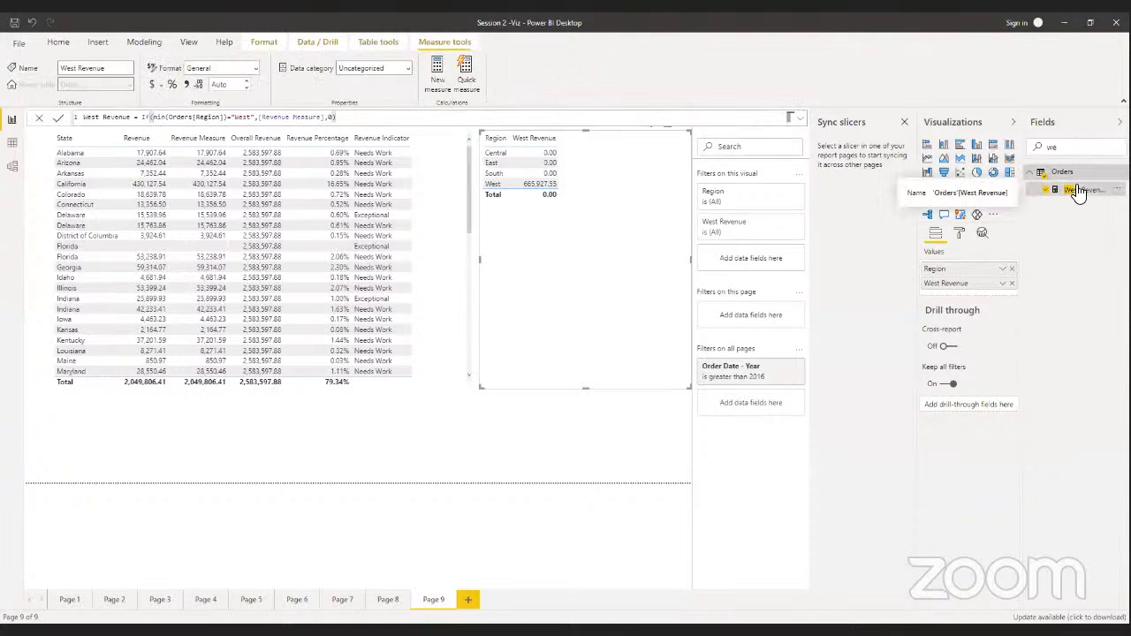
{"action": "left_click_drag", "start_coordinate": [346, 117], "coordinate": [112, 118]}
{"action": "left_click", "coordinate": [143, 117]}
{"action": "key", "text": "shift+End"}
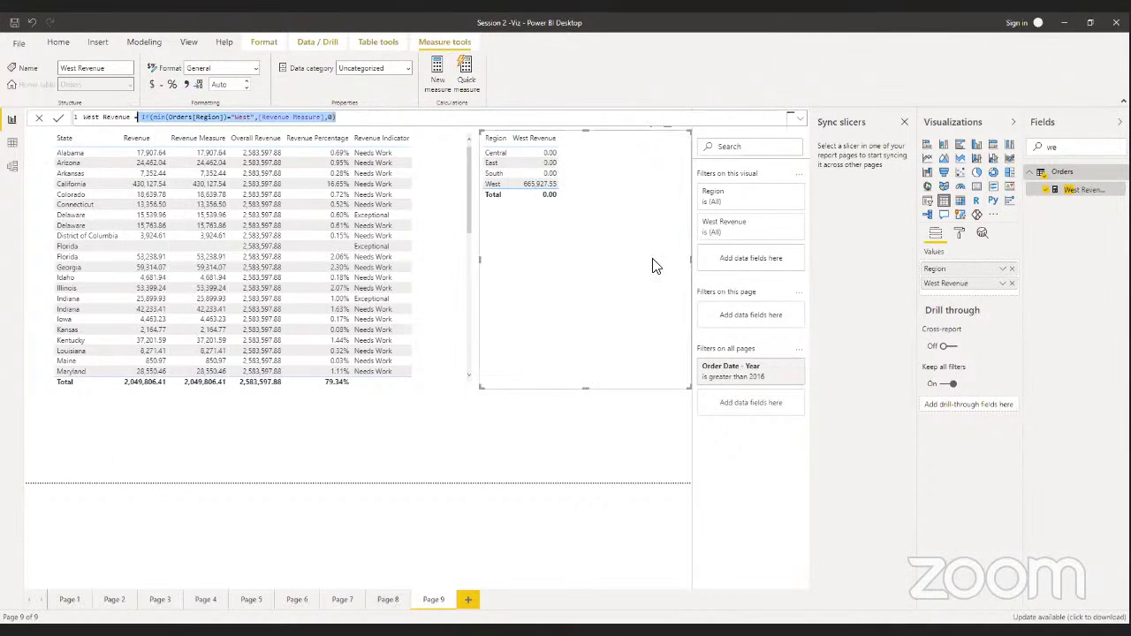
Create a new measure in Orders named East Revenue and paste the copied IF expression as its formula
{"action": "right_click", "coordinate": [1101, 246]}
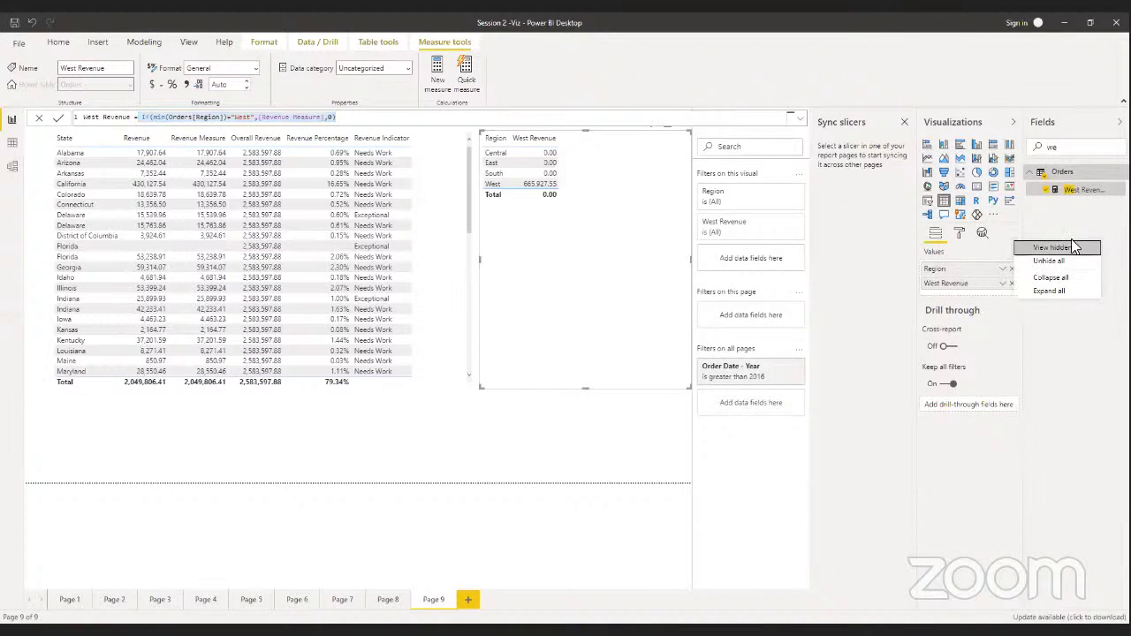
{"action": "left_click", "coordinate": [1060, 146]}
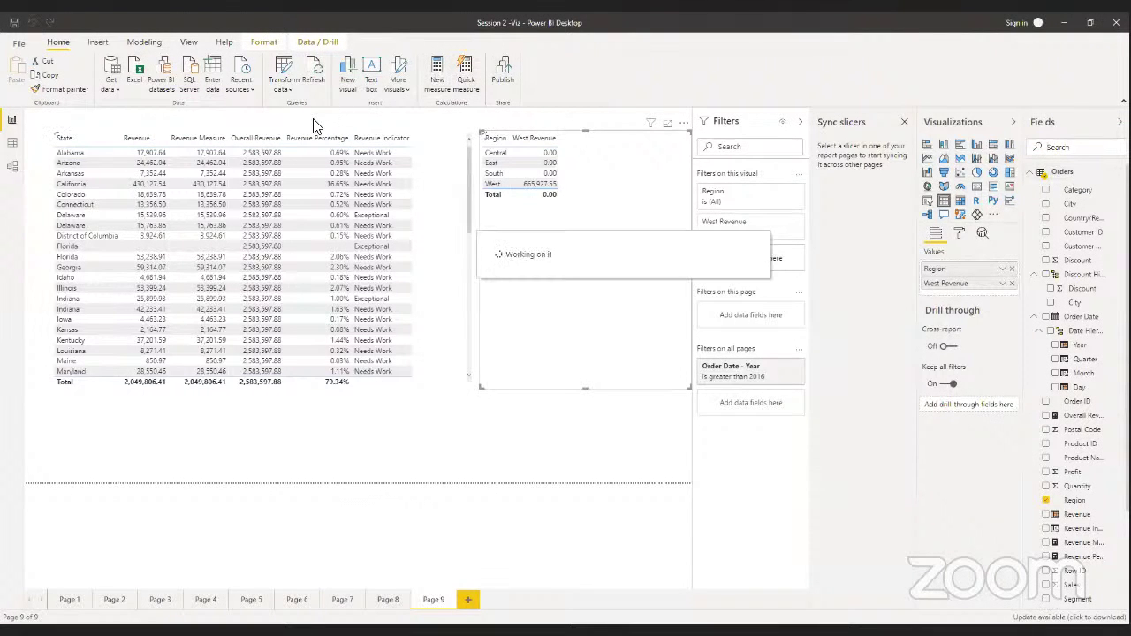
{"action": "type", "text": "Eas"}
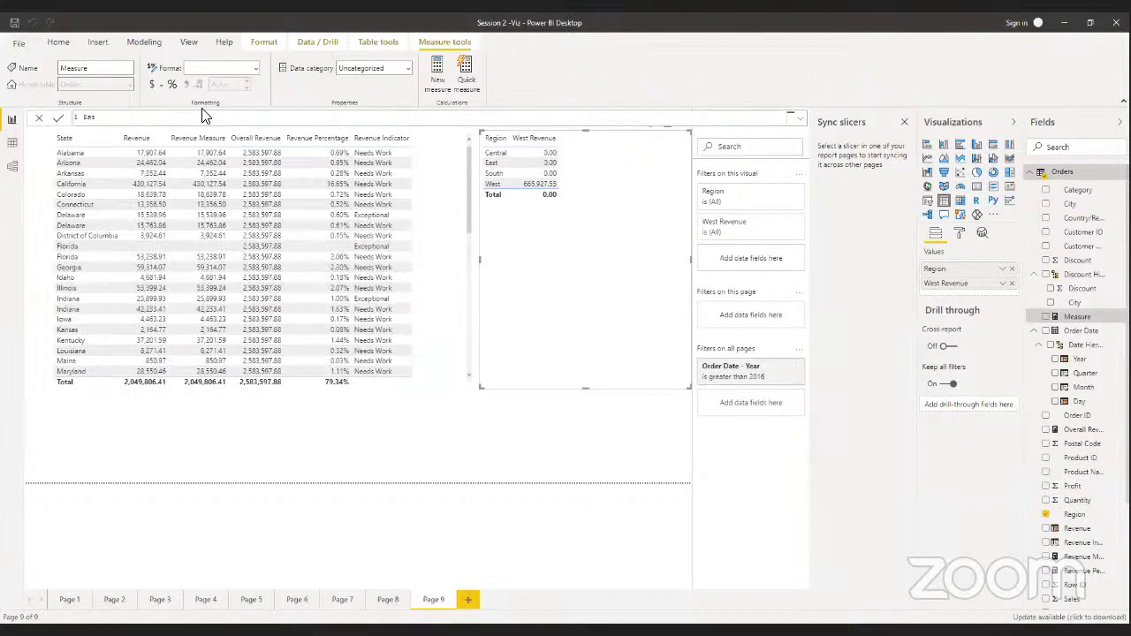
{"action": "type", "text": "t Revenue="}
{"action": "key", "text": "ctrl+v"}
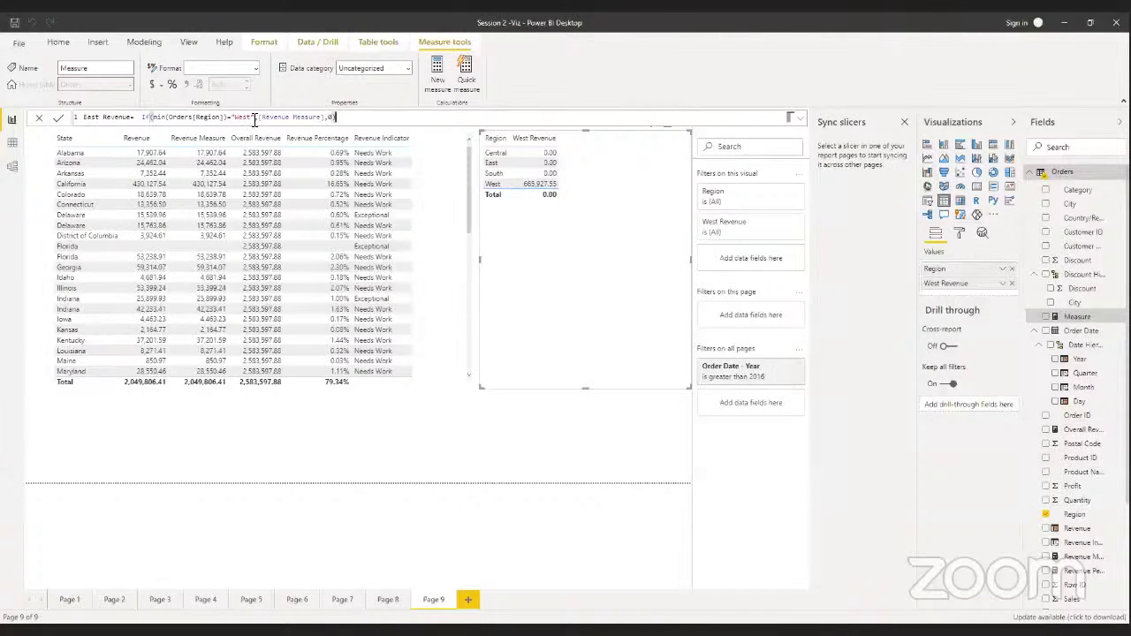
Change the region compared in the East Revenue formula to "East" and commit the formula
{"action": "left_click", "coordinate": [251, 118]}
{"action": "key", "text": "BackSpace"}
{"action": "key", "text": "BackSpace"}
{"action": "key", "text": "BackSpace"}
{"action": "key", "text": "BackSpace"}
{"action": "type", "text": "East"}
{"action": "left_click", "coordinate": [60, 120]}
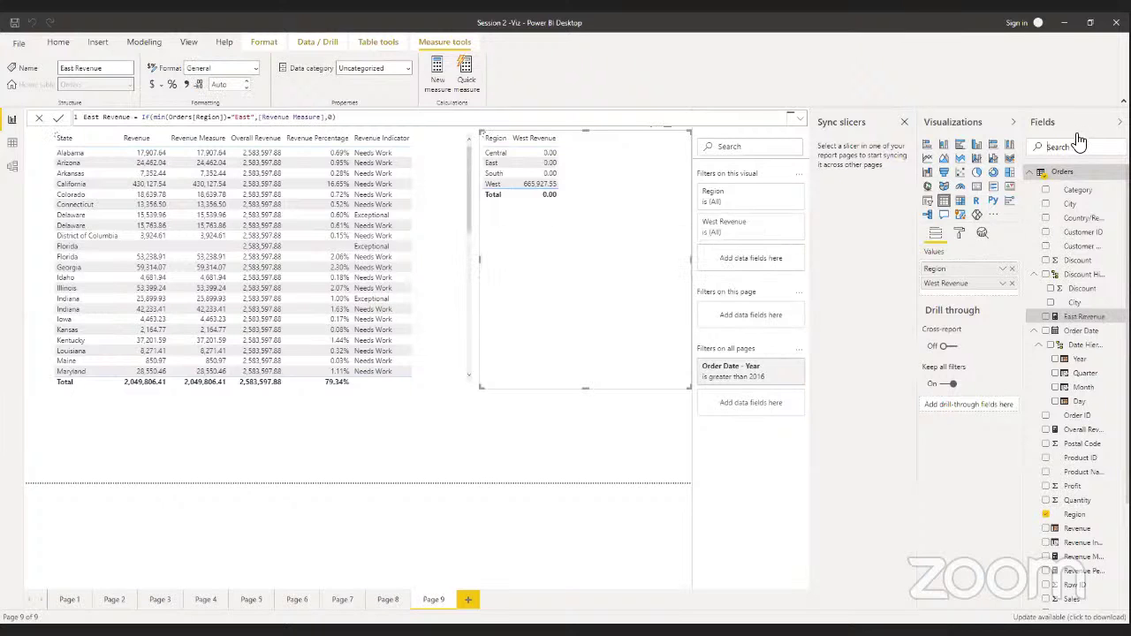
Find the East Revenue measure in the field list and add it to the region table
{"action": "left_click", "coordinate": [1077, 146]}
{"action": "type", "text": "eas"}
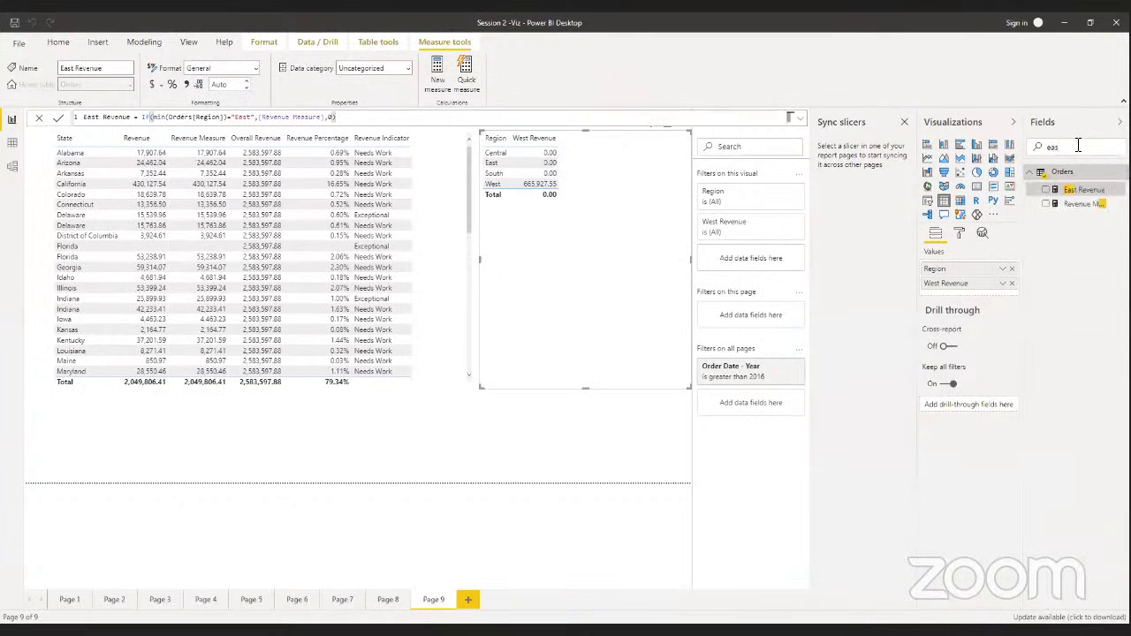
{"action": "left_click_drag", "start_coordinate": [938, 196], "coordinate": [598, 176]}
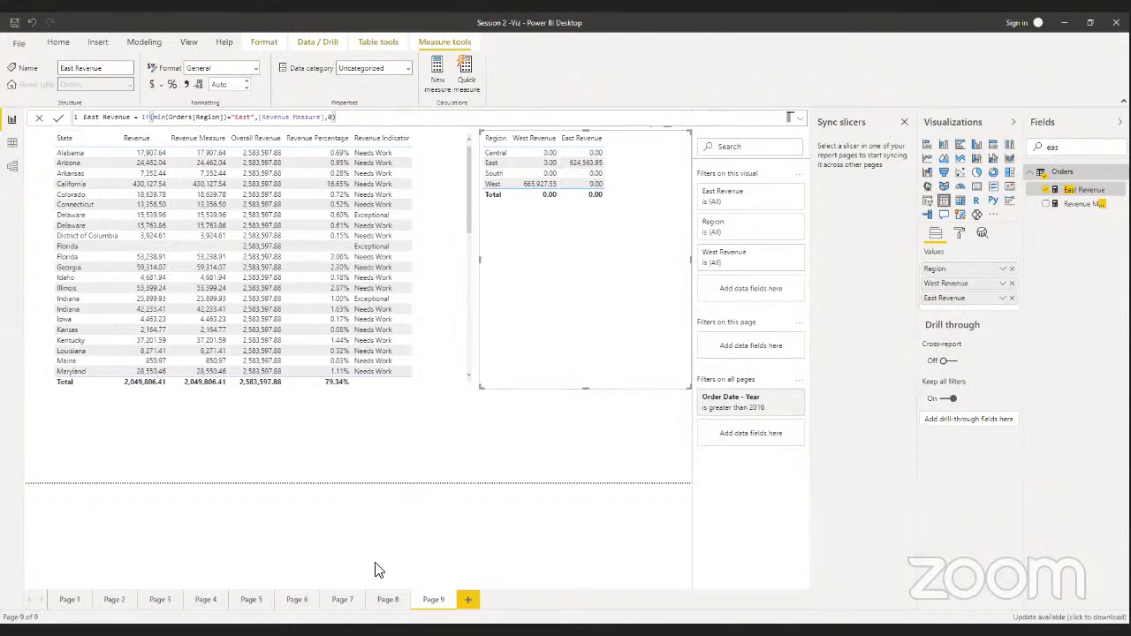
On Page 8, replace the gauge's Revenue value with the East Revenue measure
{"action": "left_click", "coordinate": [388, 601]}
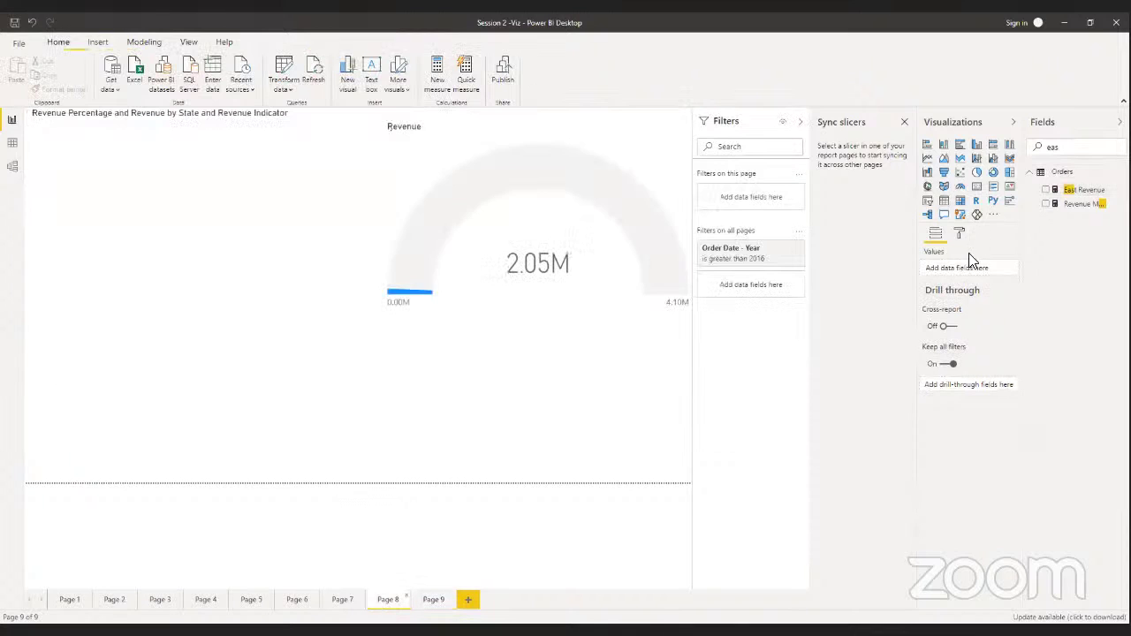
{"action": "left_click", "coordinate": [644, 167]}
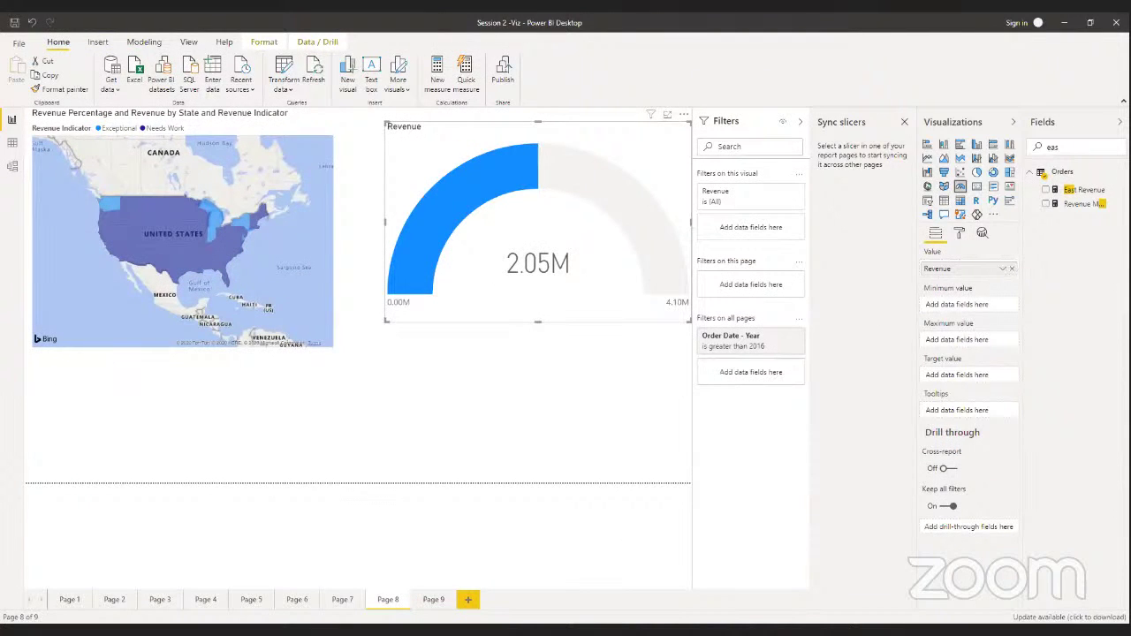
{"action": "left_click", "coordinate": [433, 601]}
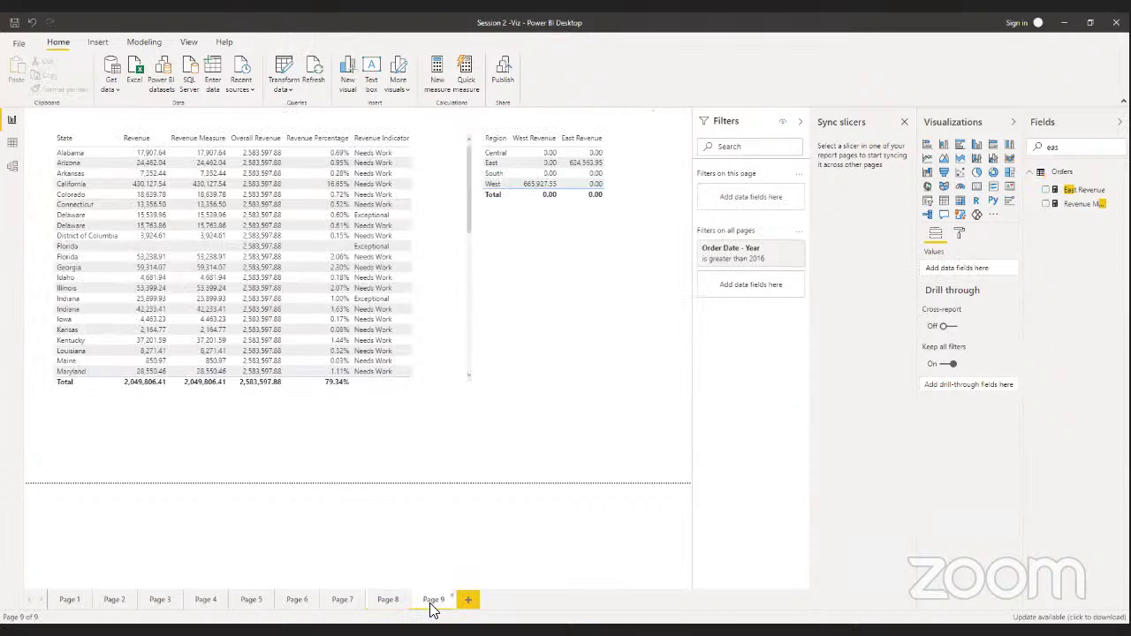
{"action": "left_click", "coordinate": [385, 606]}
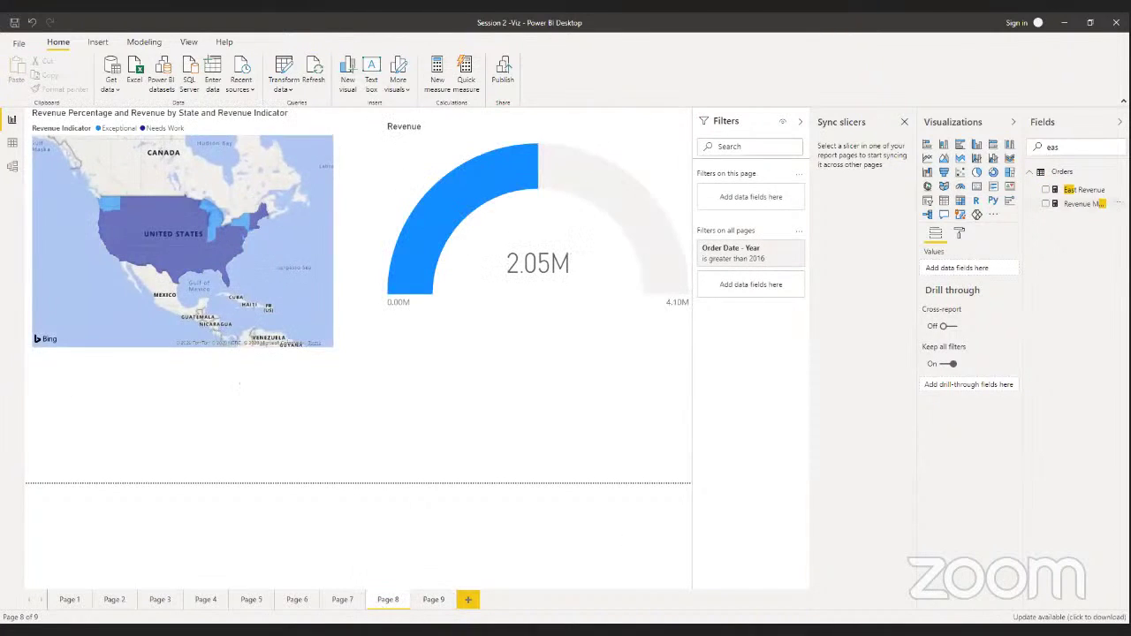
{"action": "double_click", "coordinate": [1094, 152]}
{"action": "key", "text": "BackSpace"}
{"action": "type", "text": "reve"}
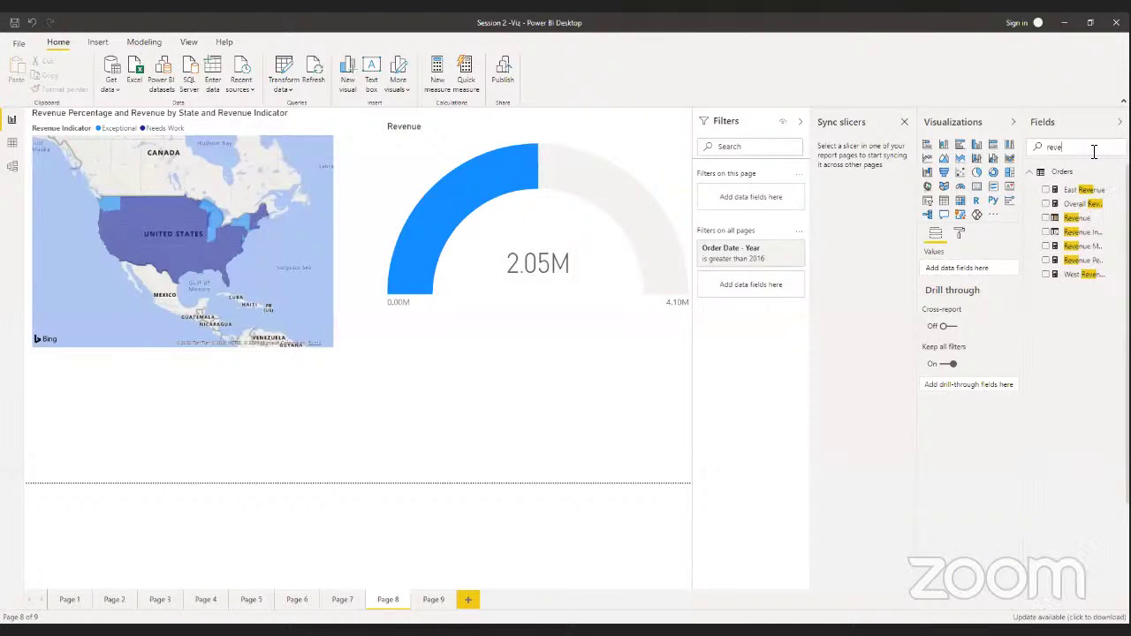
{"action": "left_click", "coordinate": [644, 180]}
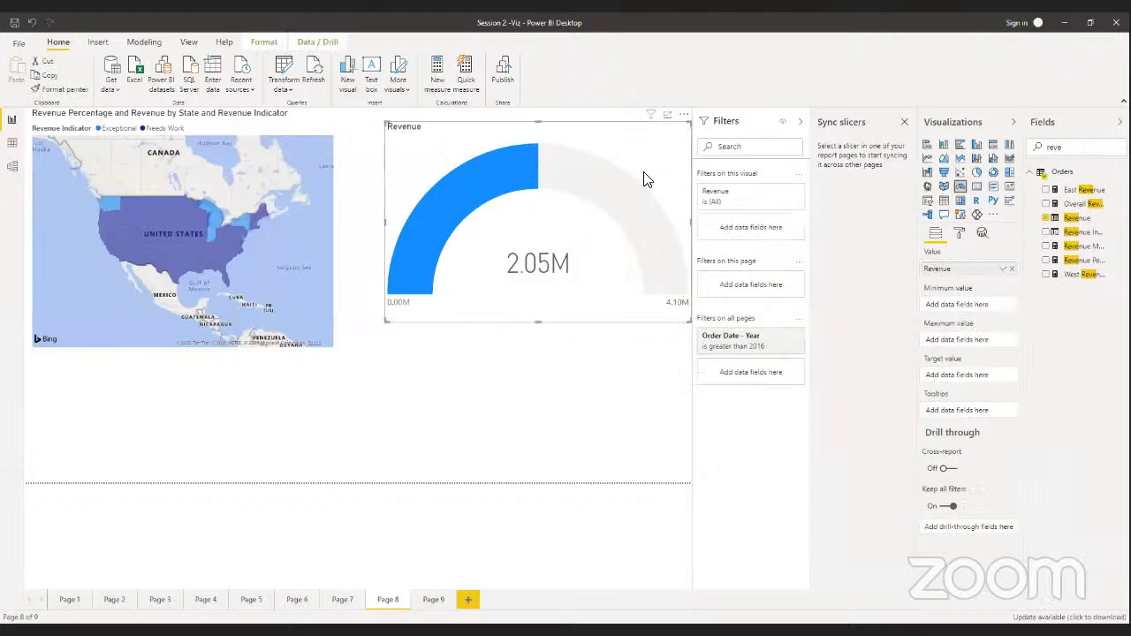
{"action": "left_click", "coordinate": [1008, 268]}
{"action": "left_click_drag", "start_coordinate": [1082, 190], "coordinate": [970, 268]}
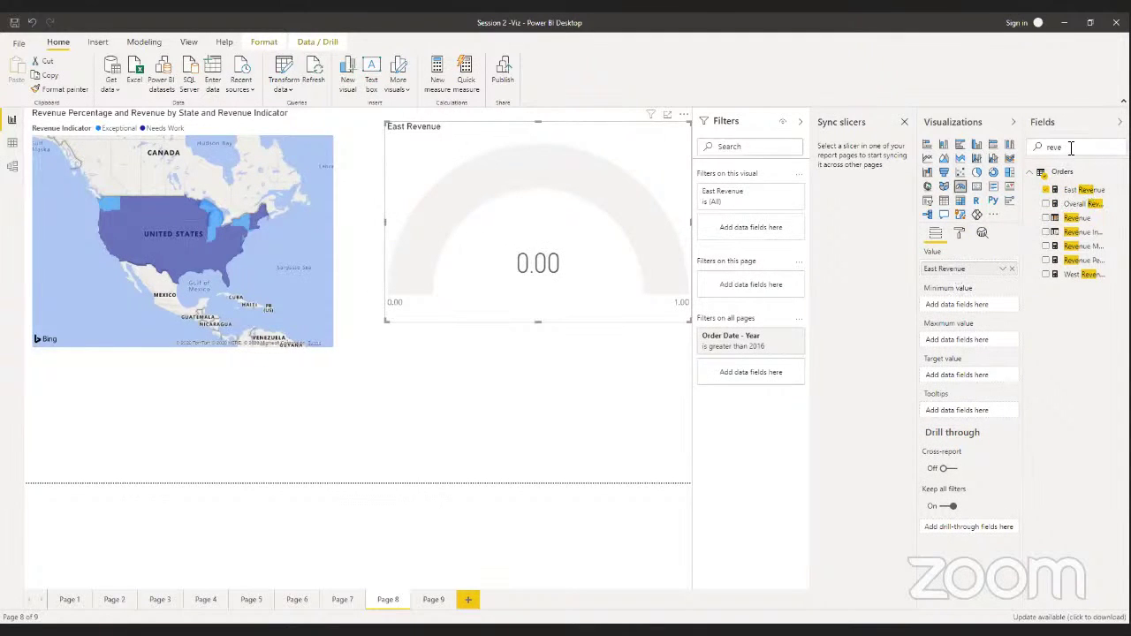
Search the fields for West Revenue and set it as the gauge's target value
{"action": "type", "text": "ve"}
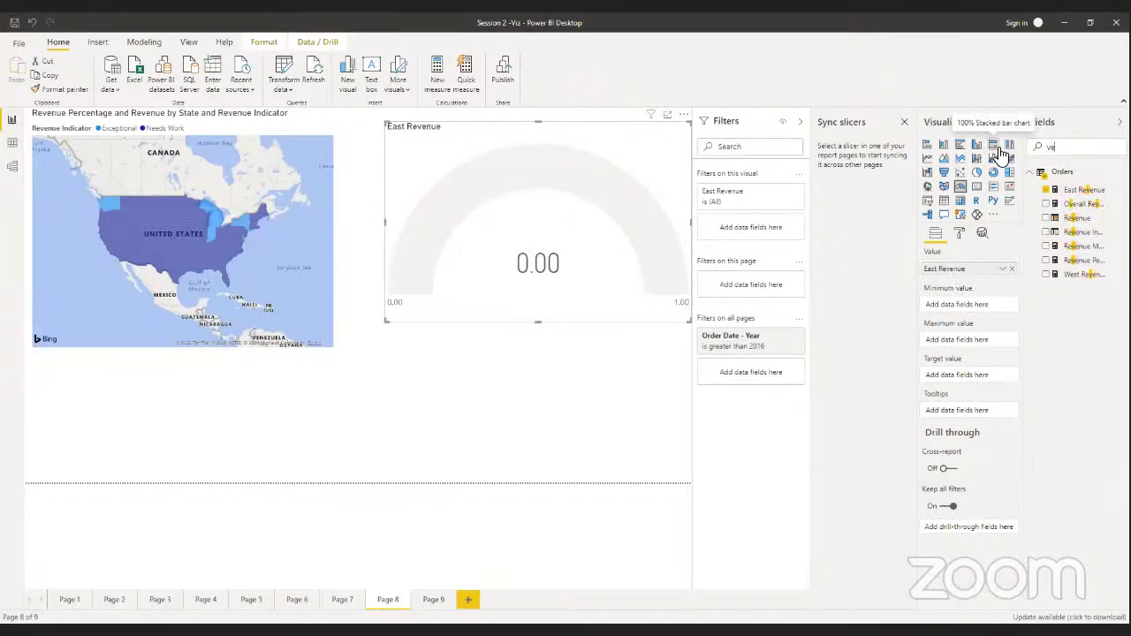
{"action": "type", "text": "wes"}
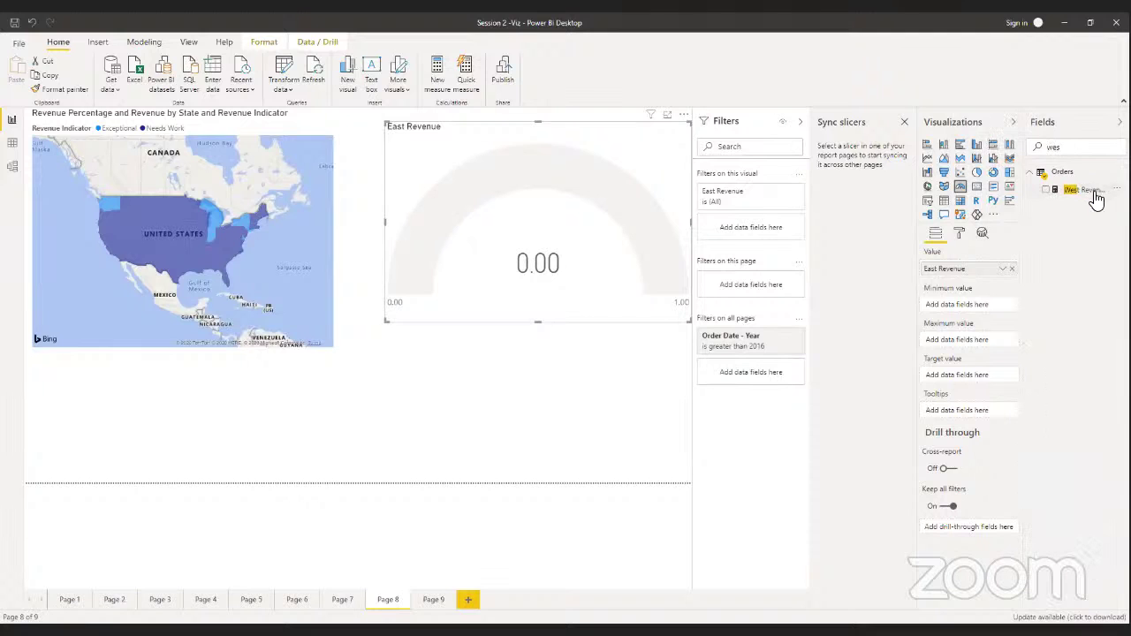
{"action": "mouse_move", "coordinate": [1096, 191]}
{"action": "left_mouse_down"}
{"action": "mouse_move", "coordinate": [997, 316]}
{"action": "mouse_move", "coordinate": [991, 377]}
{"action": "left_mouse_up"}
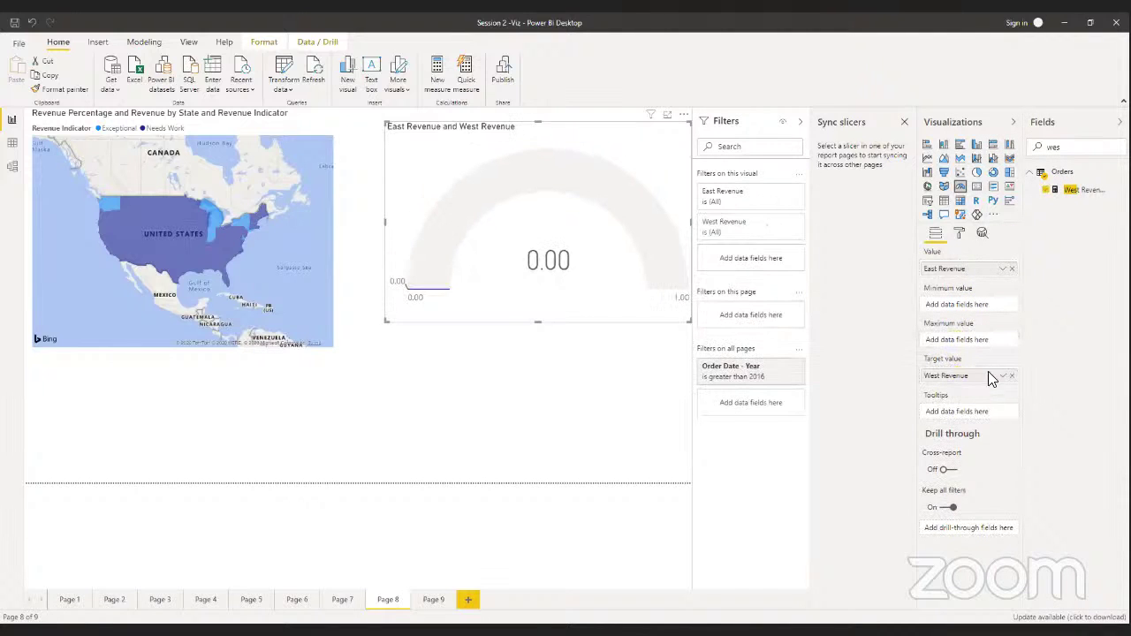
{"action": "mouse_move", "coordinate": [435, 295]}
Try adding the Region field to the gauge's tooltips, then remove it
{"action": "type", "text": "reg"}
{"action": "left_click", "coordinate": [1073, 204]}
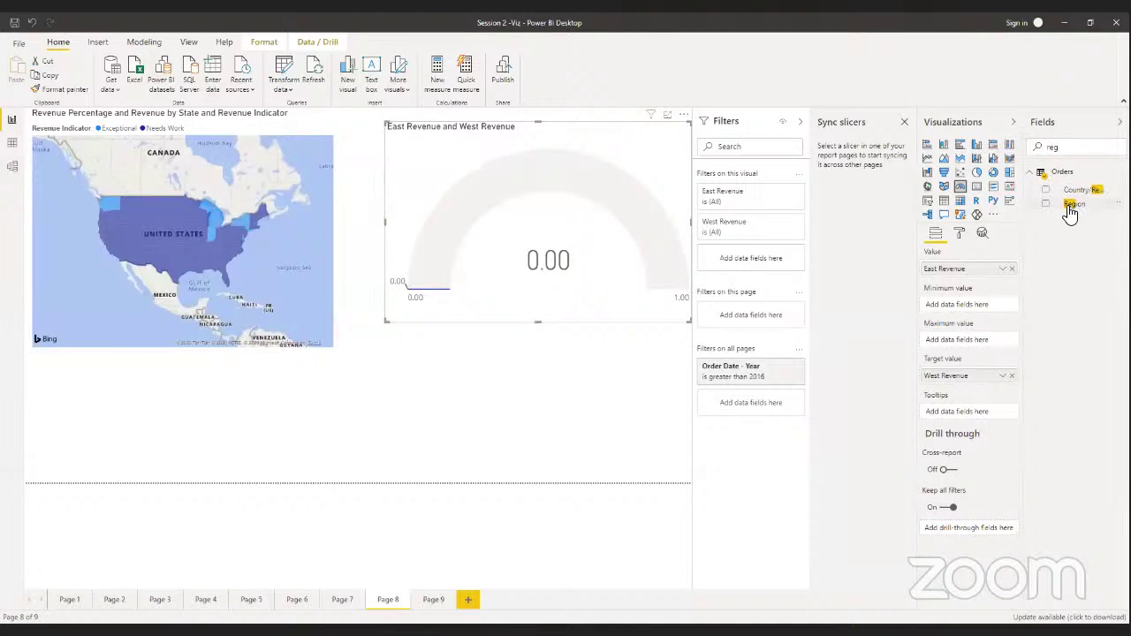
{"action": "left_click_drag", "start_coordinate": [1080, 205], "coordinate": [977, 412]}
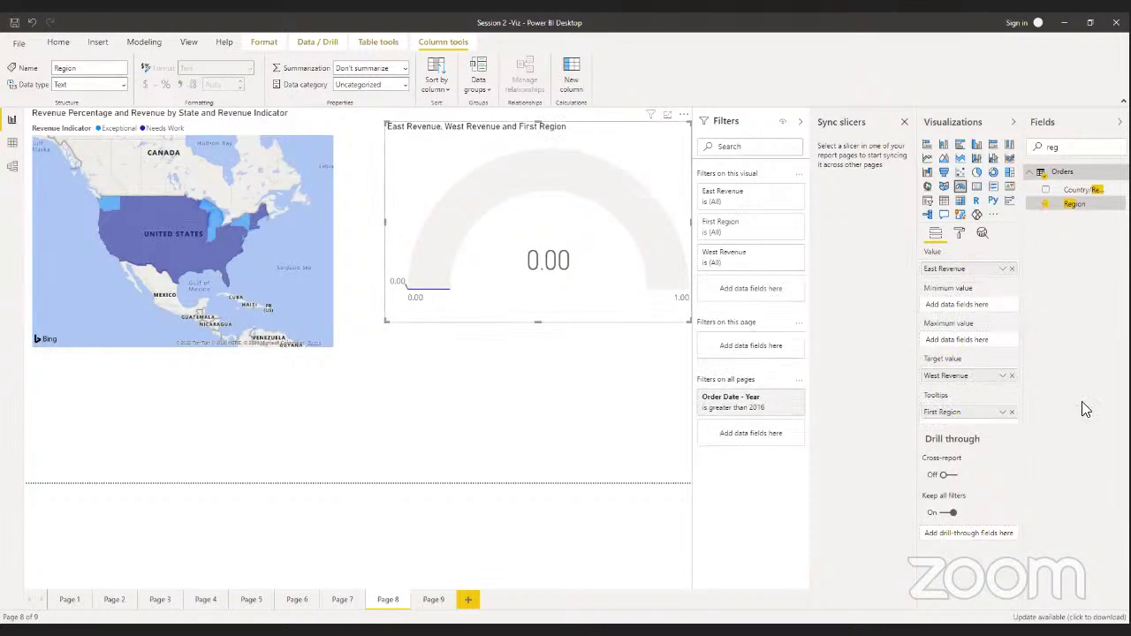
{"action": "left_click", "coordinate": [1012, 413]}
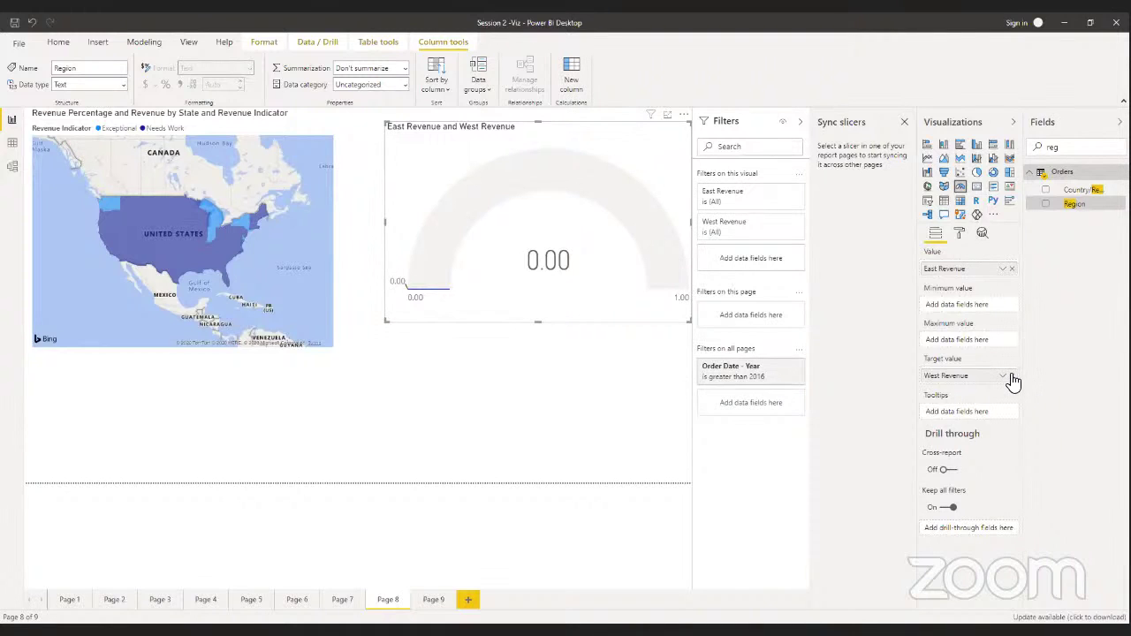
Replace the gauge on Page 8 with a copy of the region revenue table from Page 9
{"action": "left_click", "coordinate": [433, 599]}
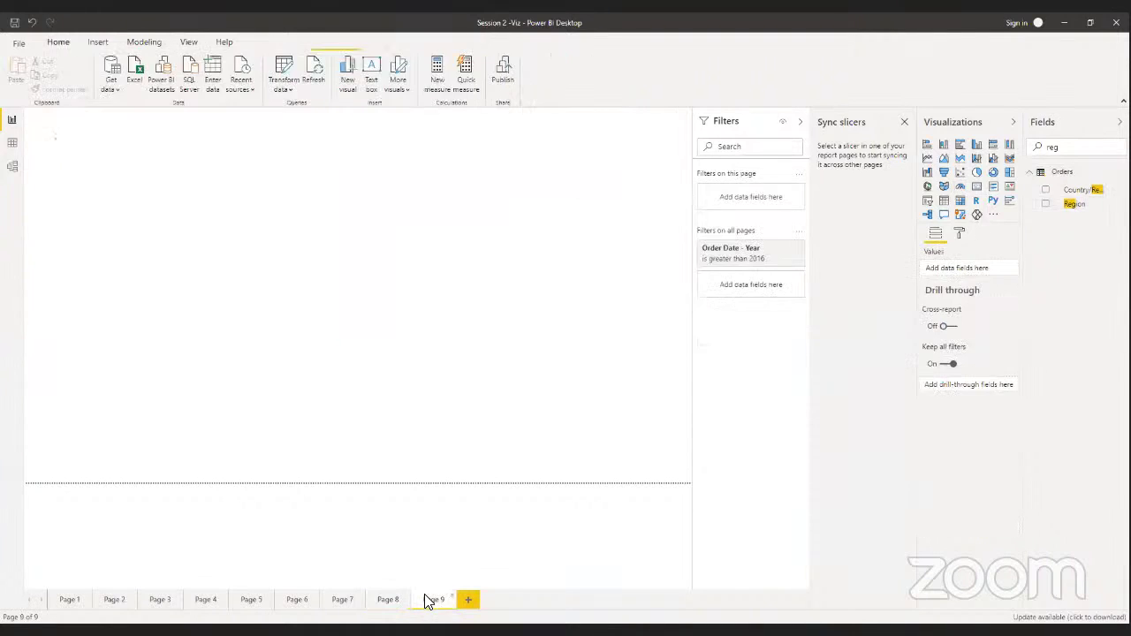
{"action": "left_click", "coordinate": [544, 236]}
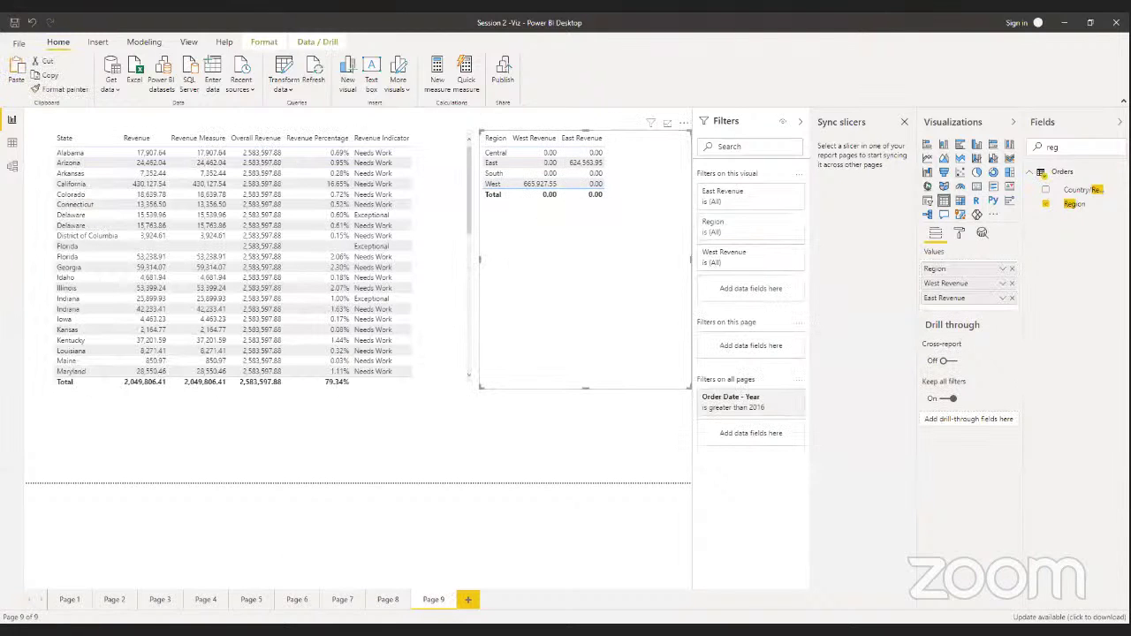
{"action": "left_click", "coordinate": [378, 604]}
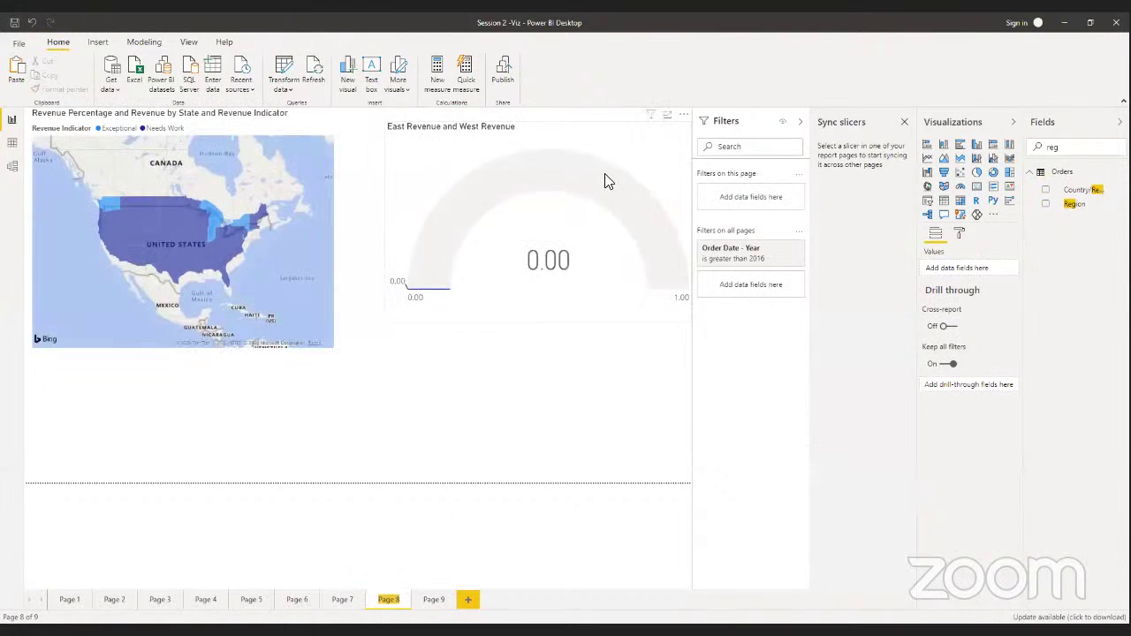
{"action": "left_click", "coordinate": [681, 143]}
{"action": "left_click", "coordinate": [685, 116]}
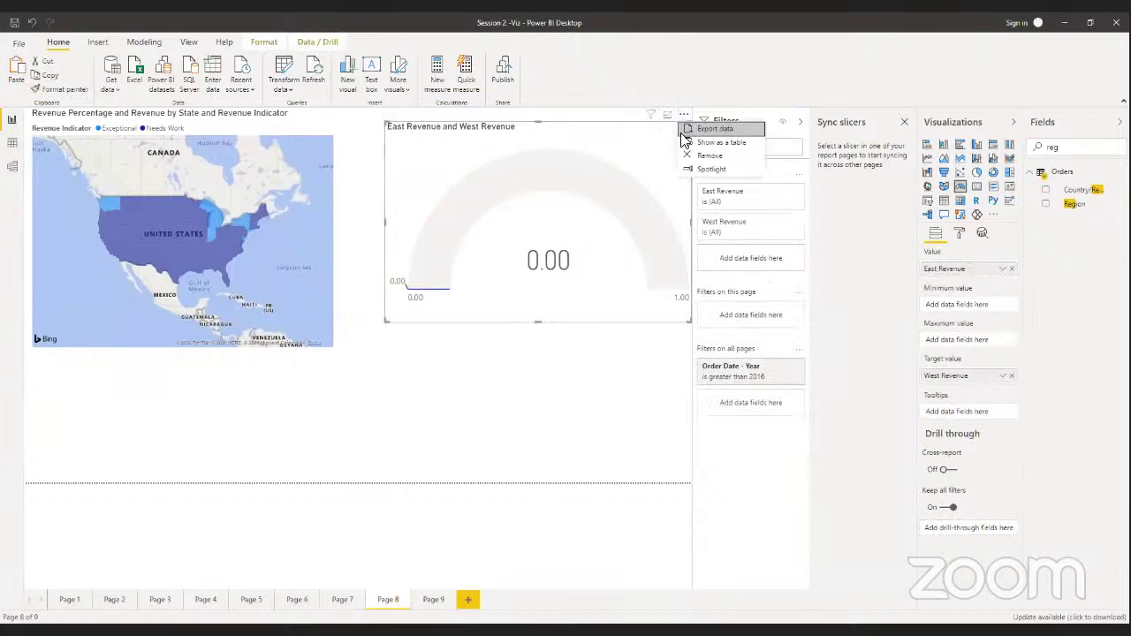
{"action": "left_click", "coordinate": [691, 160]}
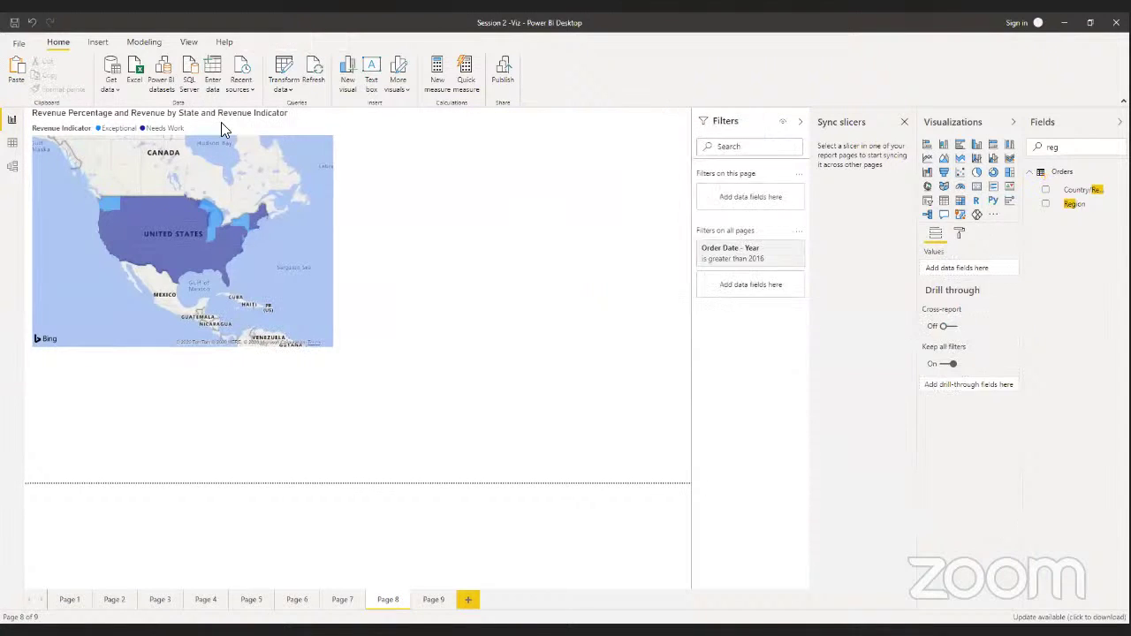
{"action": "key", "text": "ctrl+z"}
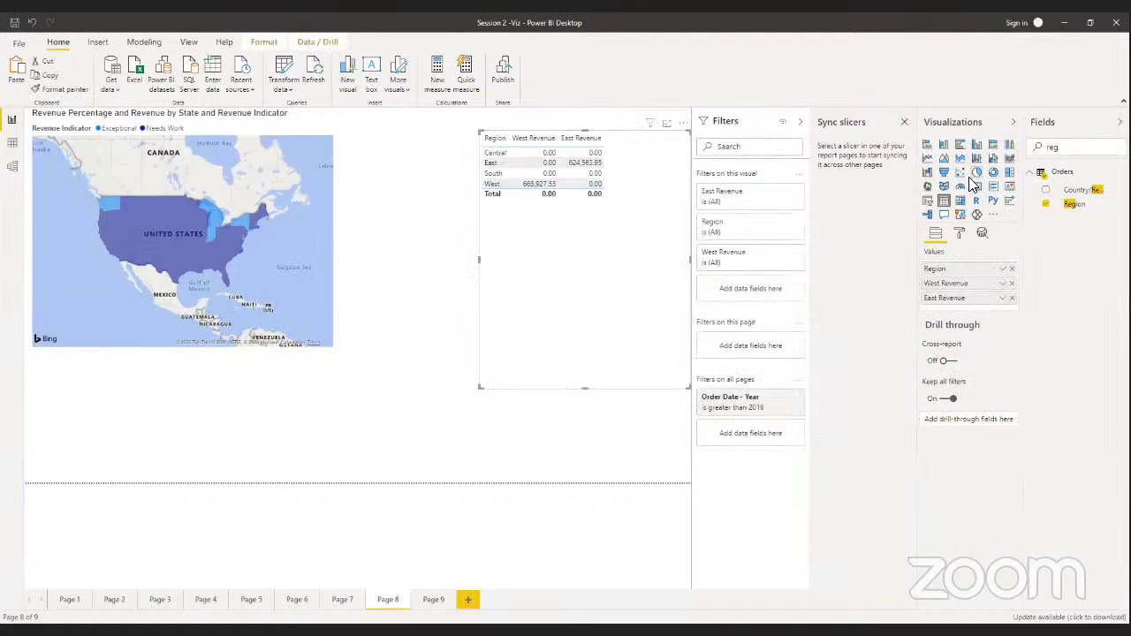
Try the copied table as a stacked bar chart, then convert it to a gauge with East Revenue as target value
{"action": "left_click", "coordinate": [930, 146]}
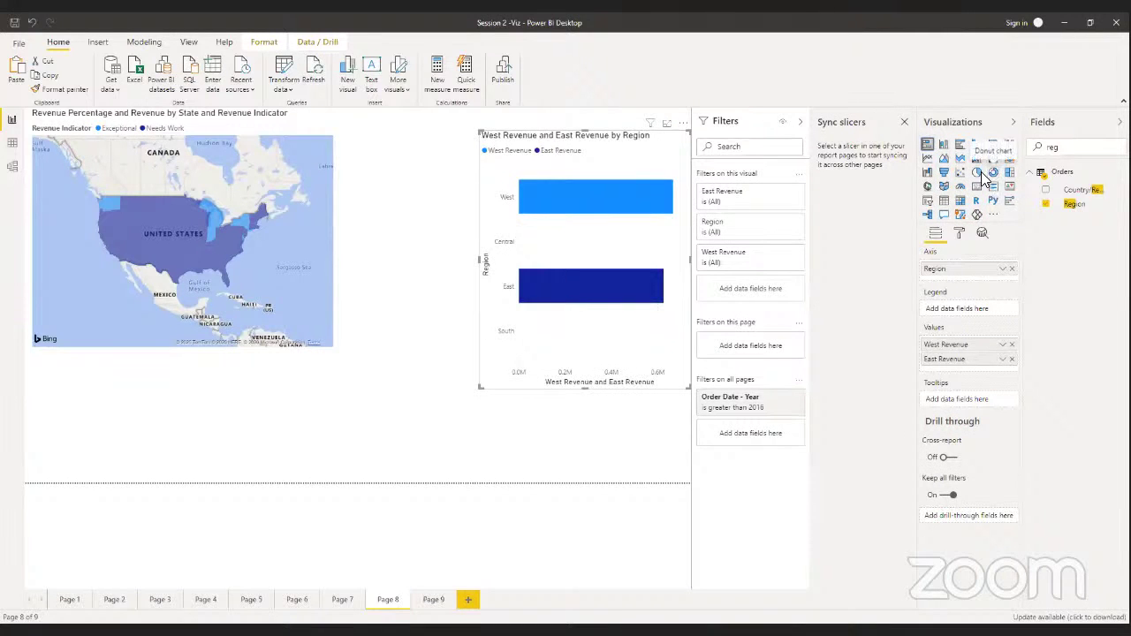
{"action": "left_click", "coordinate": [961, 186]}
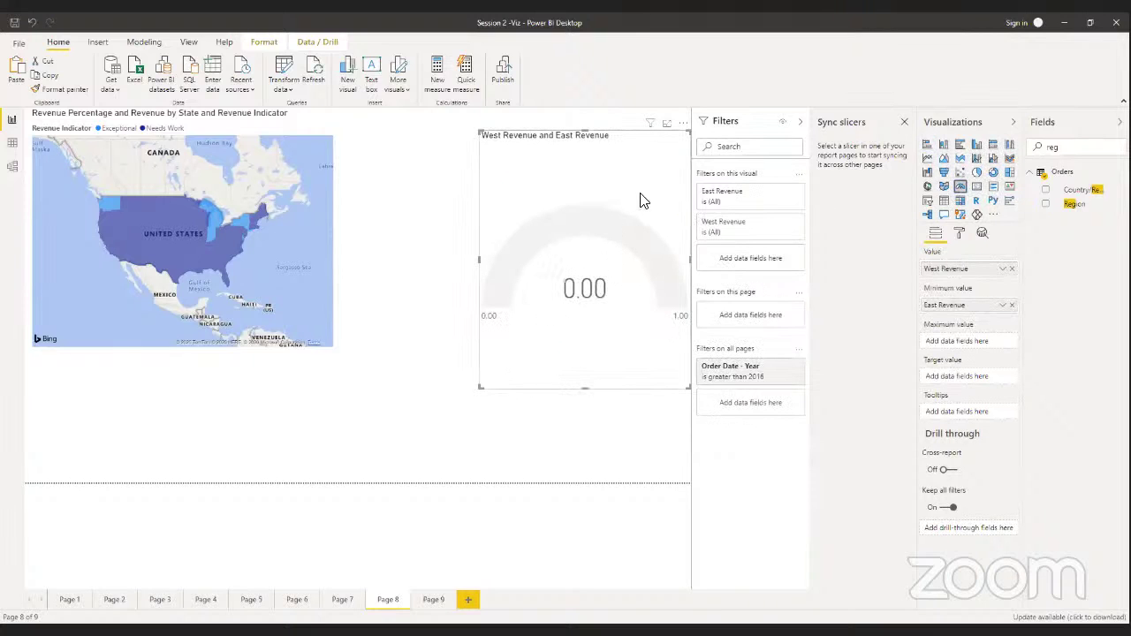
{"action": "left_click_drag", "start_coordinate": [954, 311], "coordinate": [956, 382]}
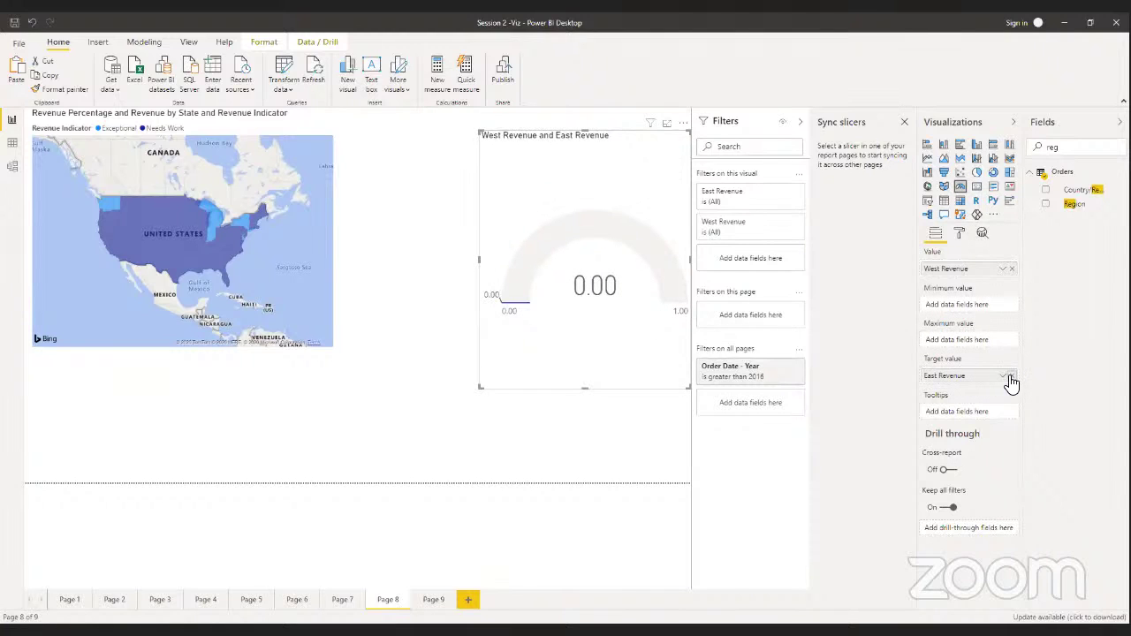
Replace the gauge's West Revenue and East Revenue fields with Revenue as its value and open the gauge's formatting options
{"action": "left_click", "coordinate": [1011, 376]}
{"action": "left_click", "coordinate": [1012, 268]}
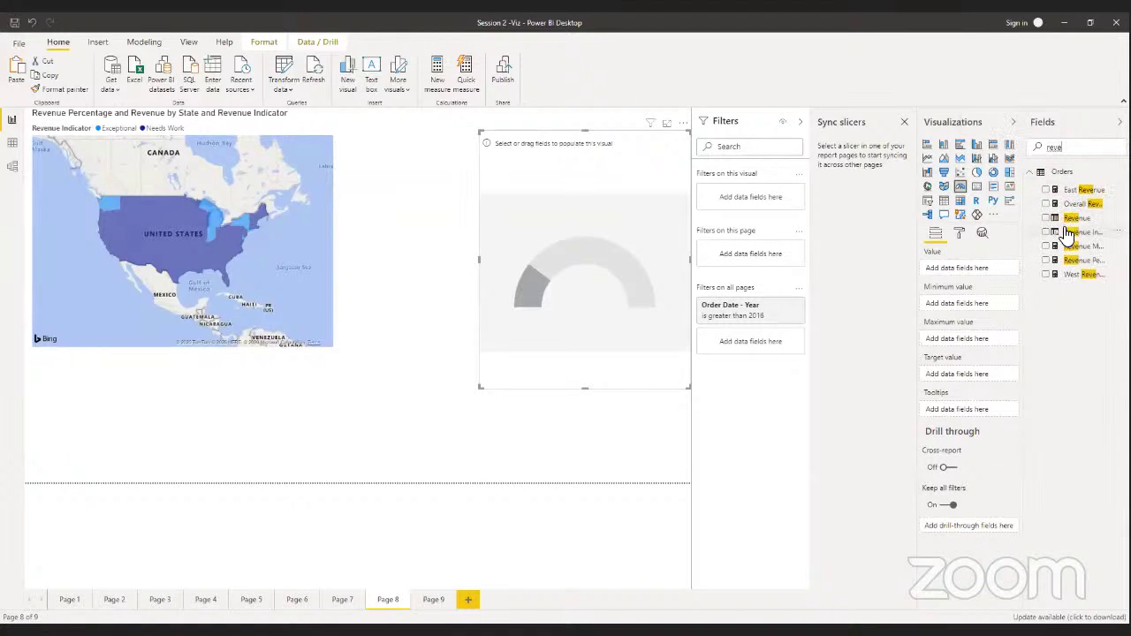
{"action": "mouse_move", "coordinate": [953, 268]}
{"action": "left_mouse_down"}
{"action": "mouse_move", "coordinate": [934, 291]}
{"action": "mouse_move", "coordinate": [944, 273]}
{"action": "left_mouse_up"}
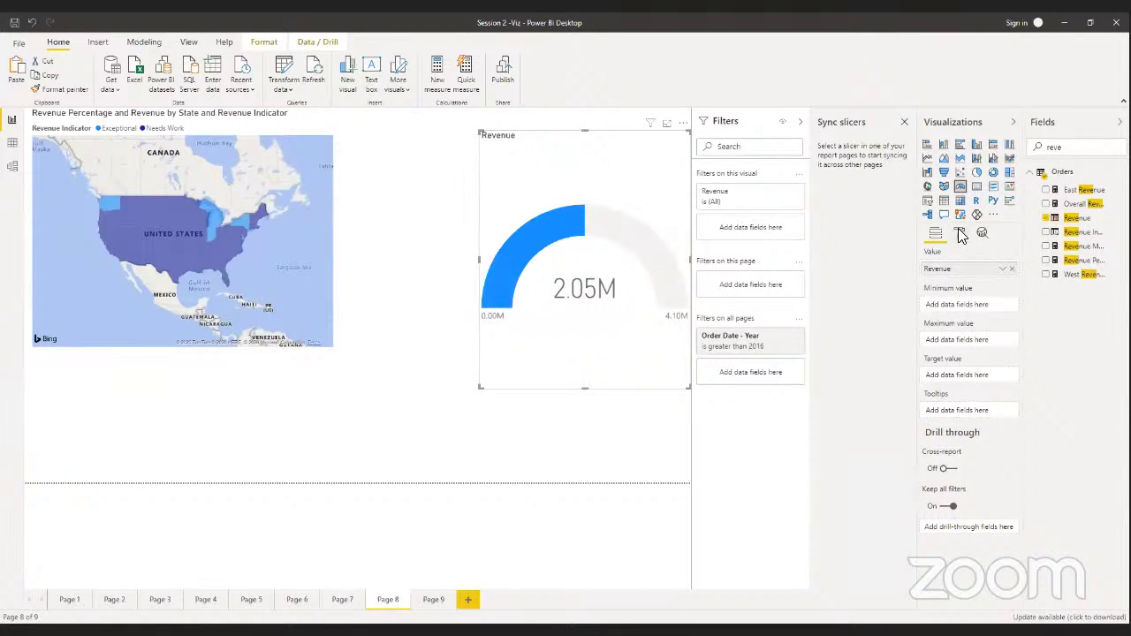
{"action": "left_click", "coordinate": [959, 233]}
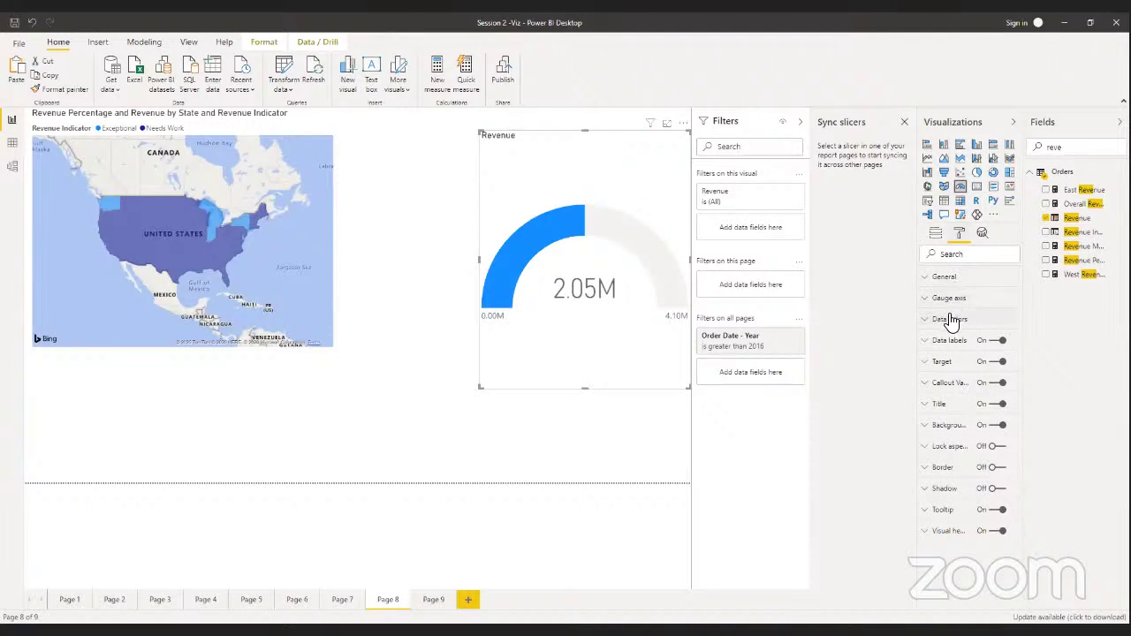
Review the gauge's target formatting options, return to its field settings and clear the field search
{"action": "left_click", "coordinate": [943, 364]}
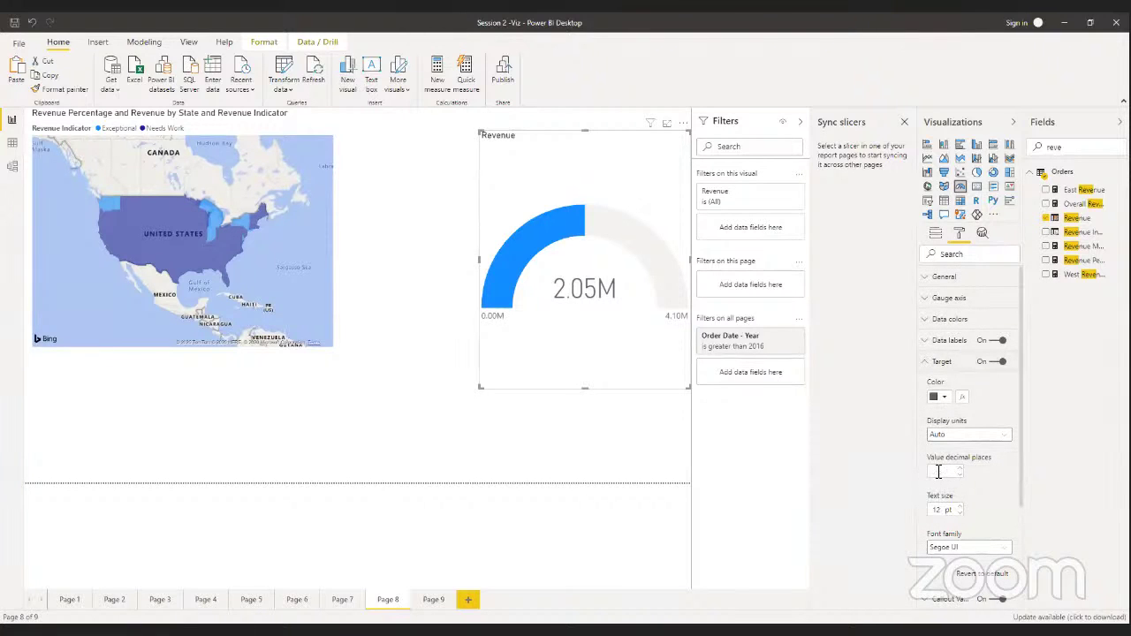
{"action": "scroll", "coordinate": [941, 481], "scroll_direction": "down", "scroll_amount": 2}
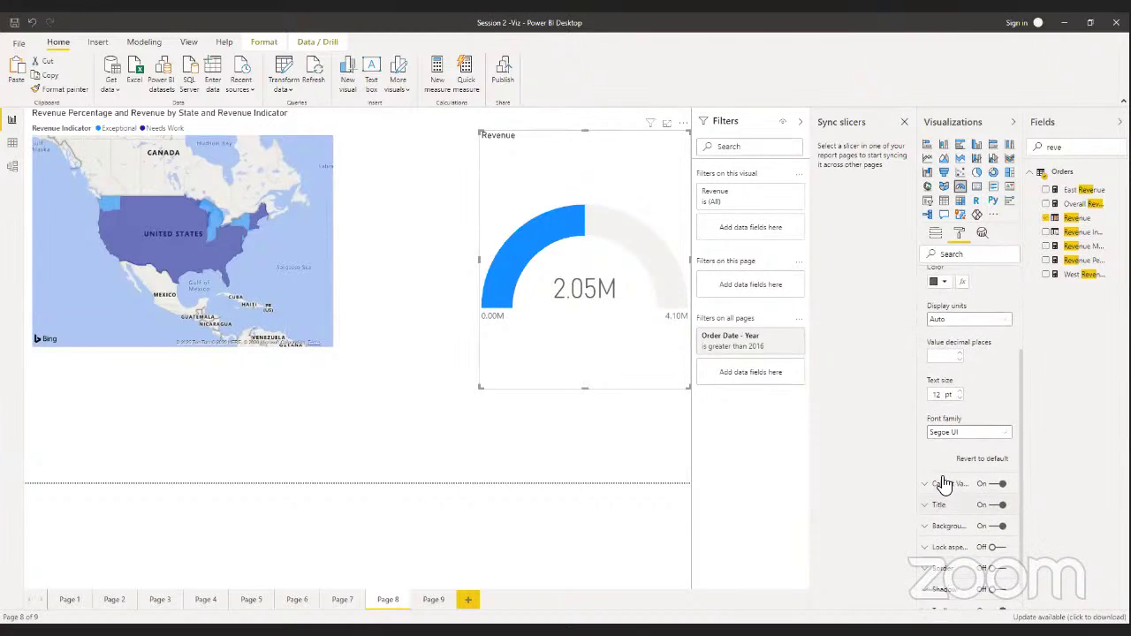
{"action": "scroll", "coordinate": [943, 481], "scroll_direction": "up", "scroll_amount": 2}
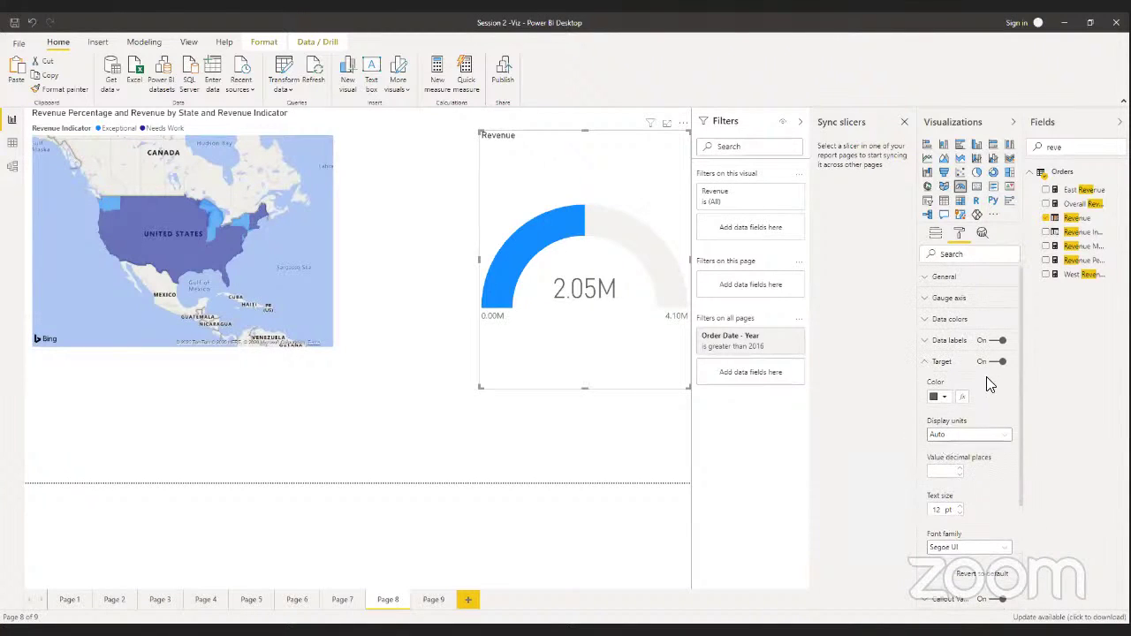
{"action": "left_click", "coordinate": [936, 233]}
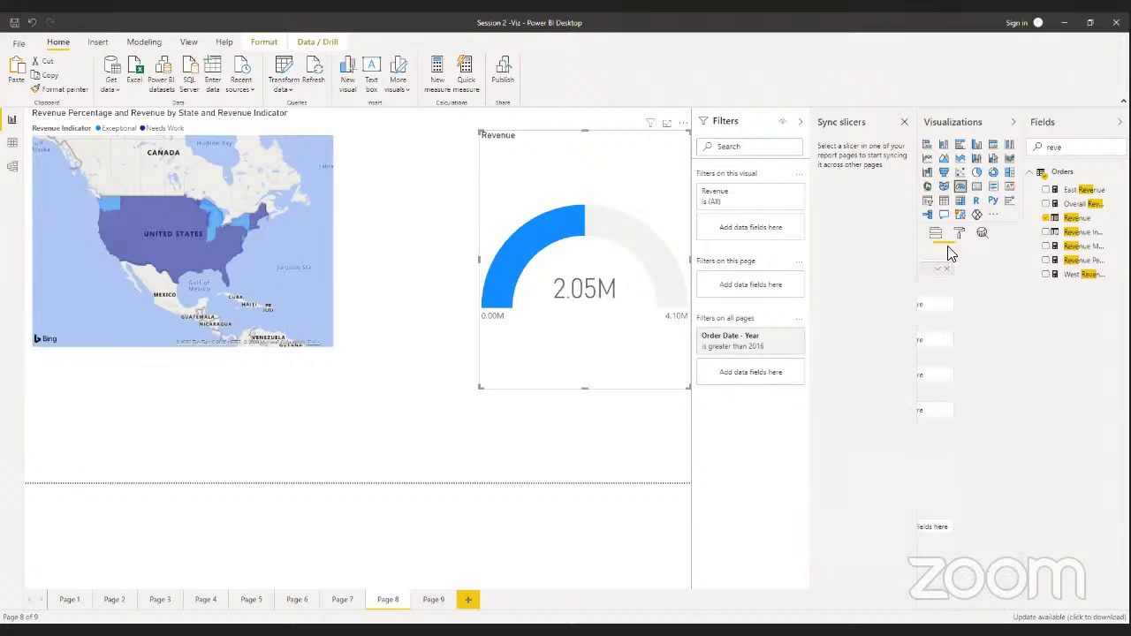
{"action": "right_click", "coordinate": [1065, 372]}
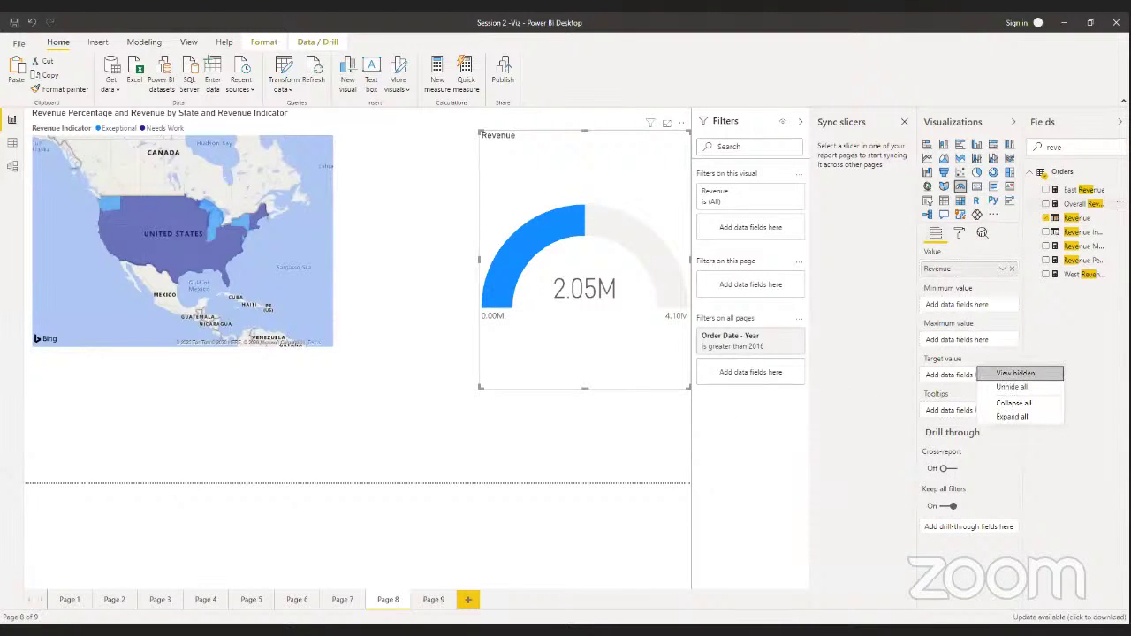
{"action": "left_click_drag", "start_coordinate": [1082, 152], "coordinate": [949, 152]}
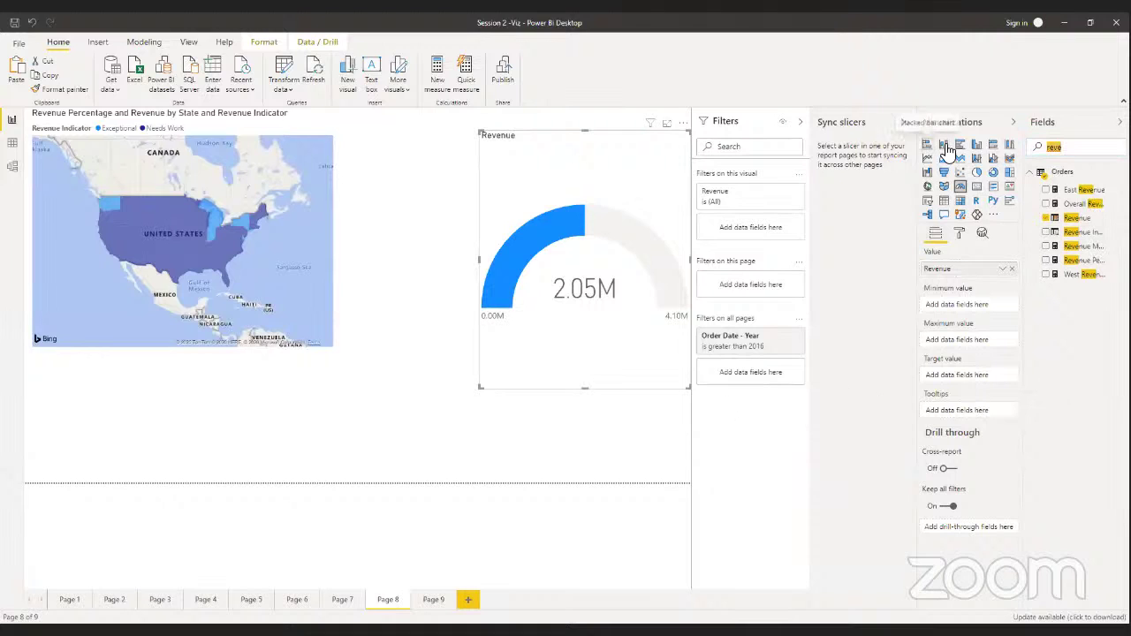
{"action": "key", "text": "BackSpace"}
{"action": "scroll", "coordinate": [1085, 433], "scroll_direction": "down", "scroll_amount": 3}
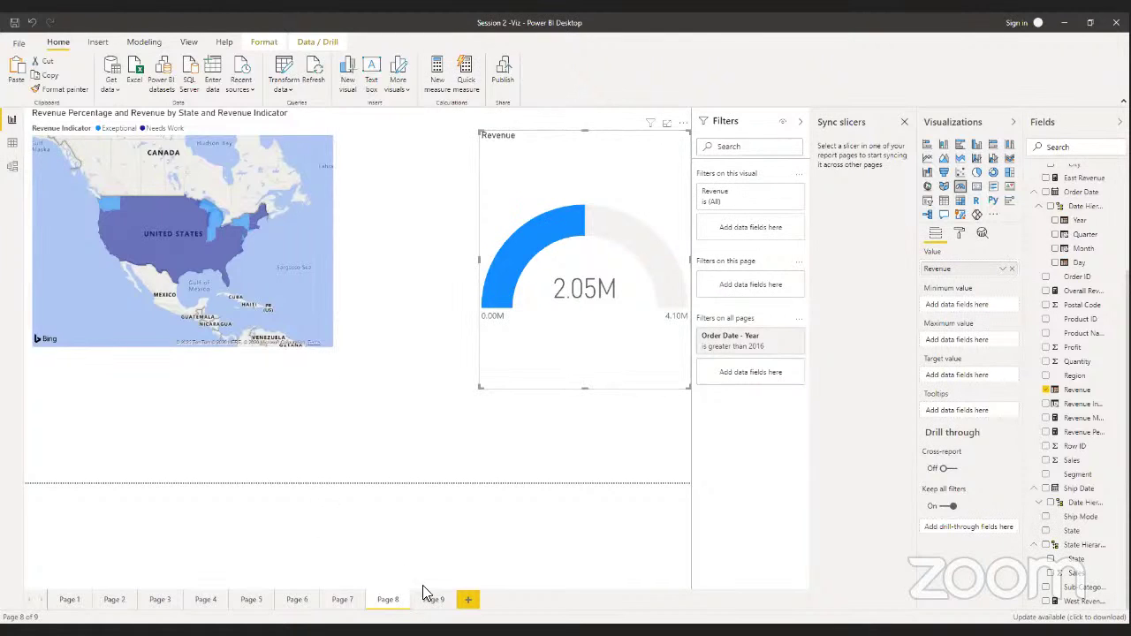
Add Page 10 to the report and insert a card visual showing Profit
{"action": "left_click", "coordinate": [468, 600]}
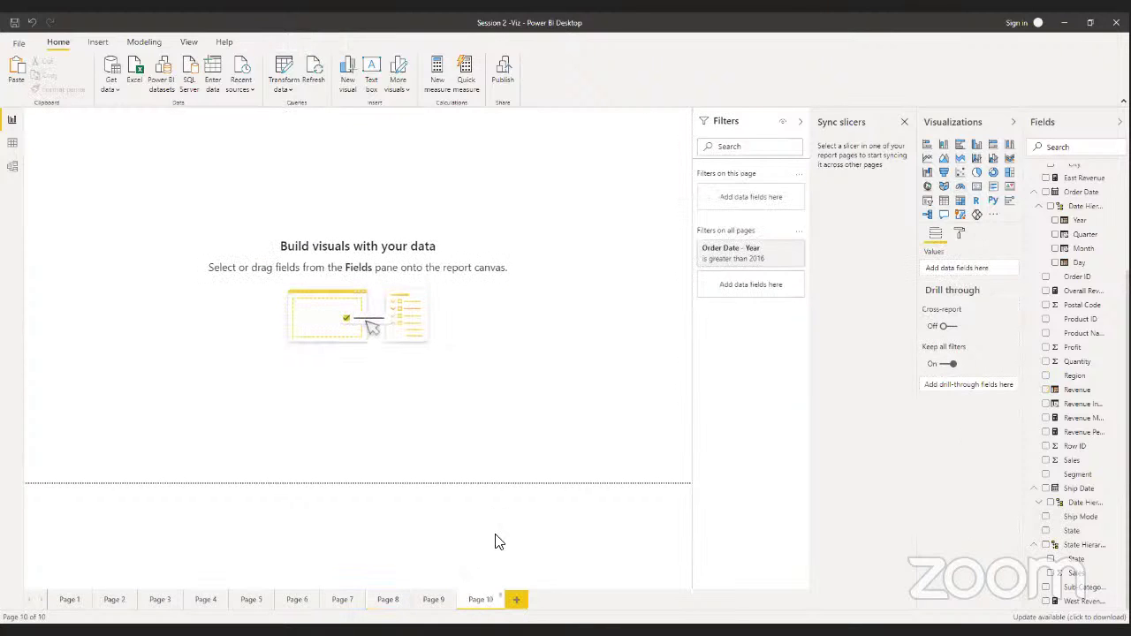
{"action": "left_click", "coordinate": [977, 187]}
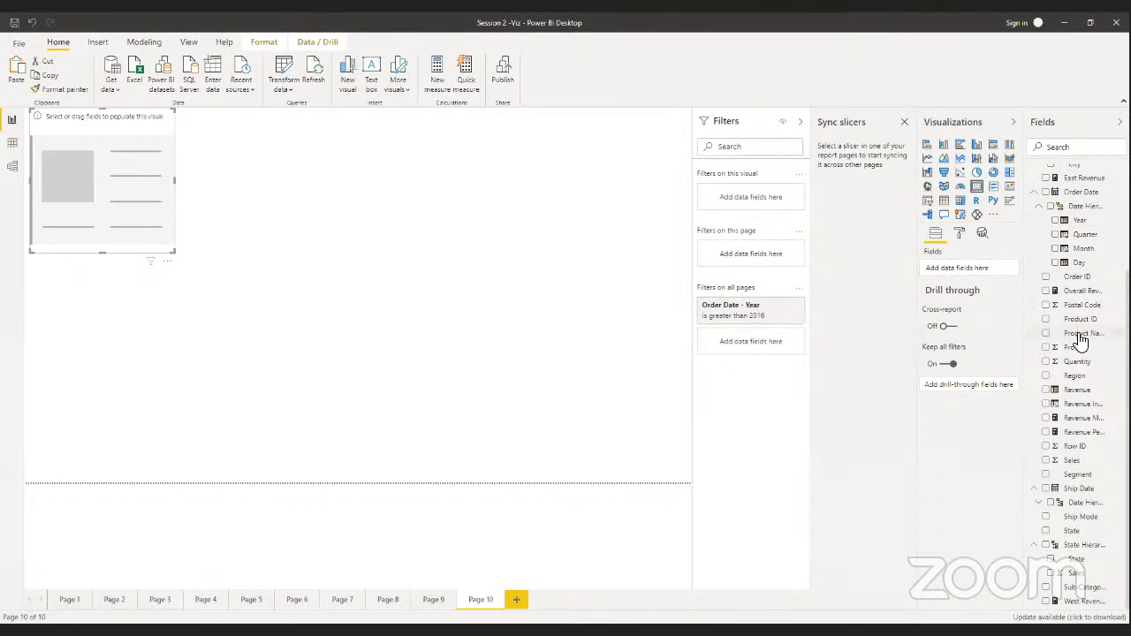
{"action": "left_click_drag", "start_coordinate": [1073, 349], "coordinate": [966, 268]}
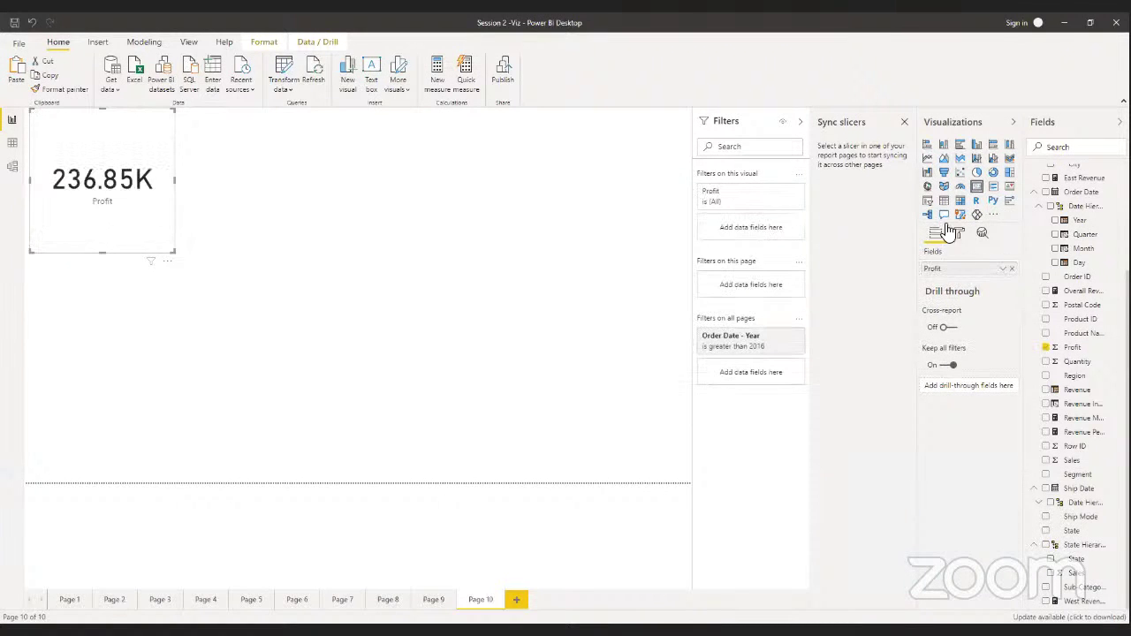
Convert the Profit card to a multi-row card, add the City field and enlarge it to nearly the full page height
{"action": "left_click", "coordinate": [996, 190]}
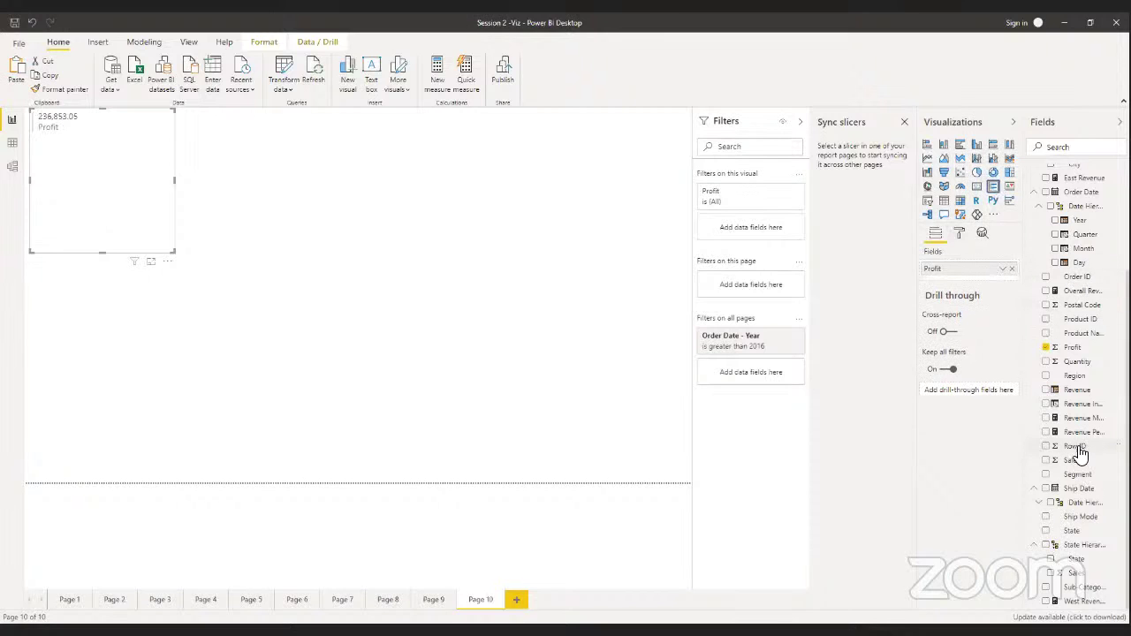
{"action": "scroll", "coordinate": [1086, 249], "scroll_direction": "up", "scroll_amount": 3}
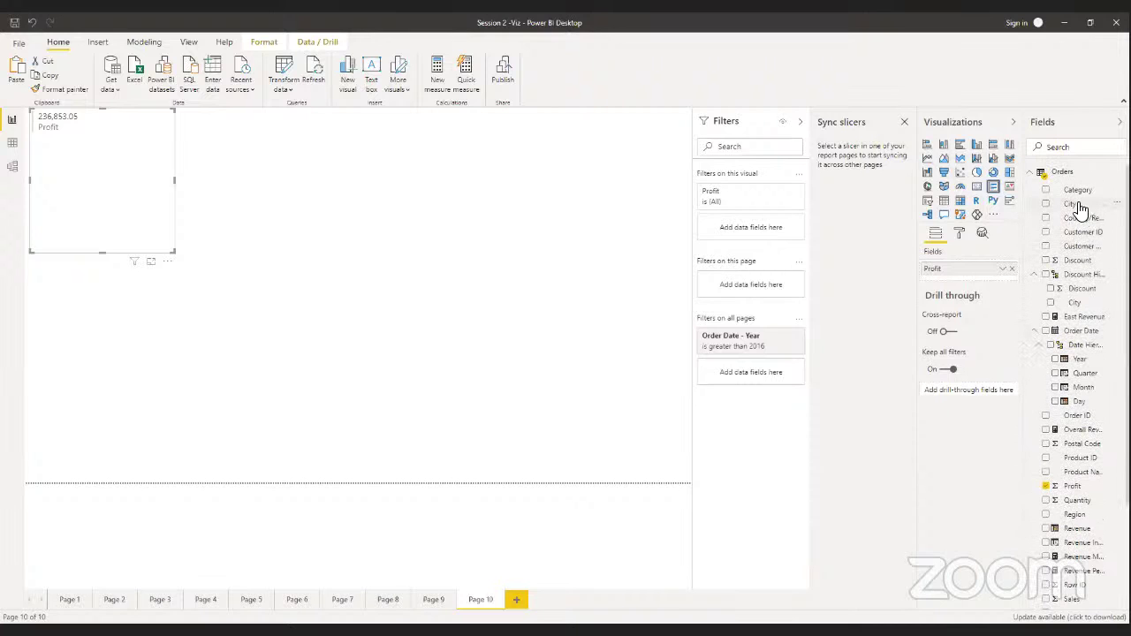
{"action": "left_click_drag", "start_coordinate": [1078, 208], "coordinate": [980, 267]}
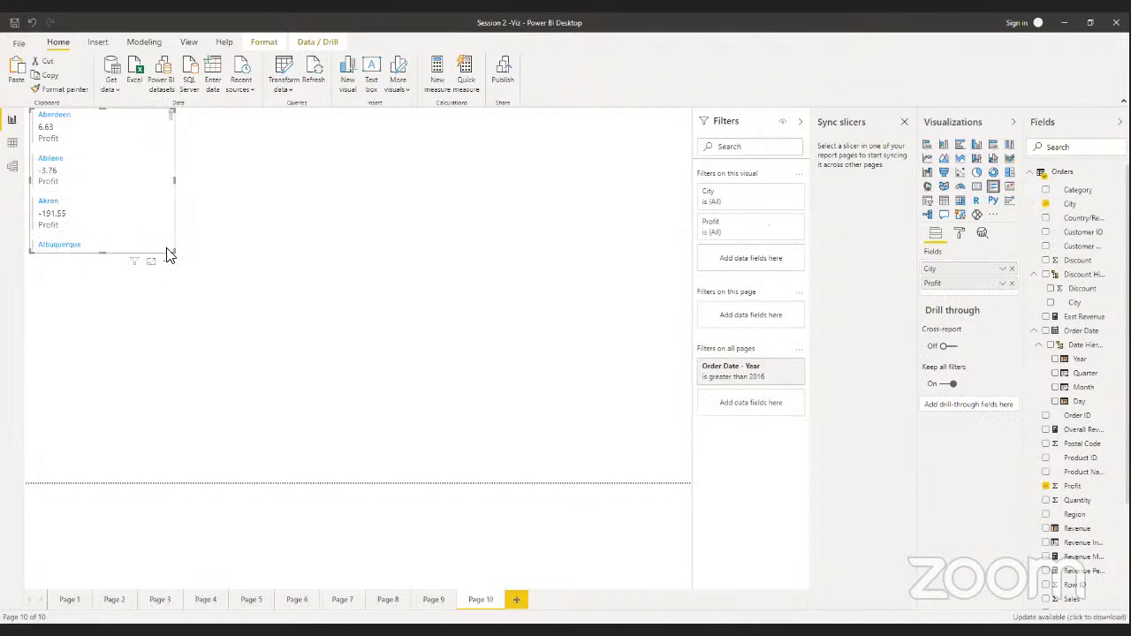
{"action": "left_click_drag", "start_coordinate": [173, 253], "coordinate": [302, 477]}
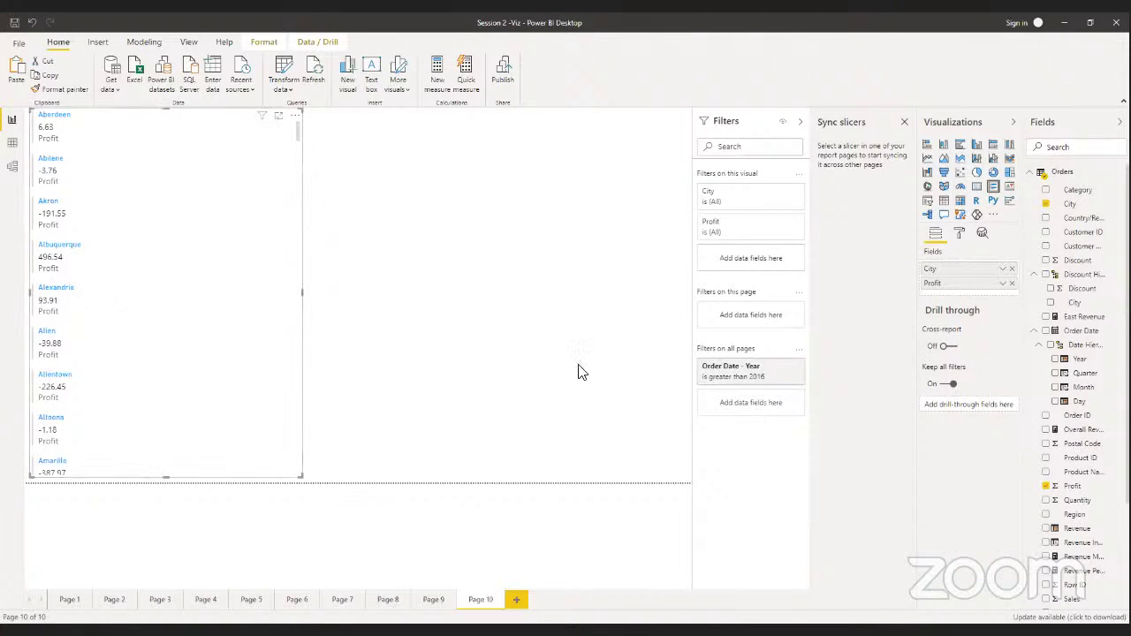
Order the multi-row card by placing Profit before City, add Sales and Revenue, and look through the city entries
{"action": "left_click_drag", "start_coordinate": [957, 269], "coordinate": [955, 291]}
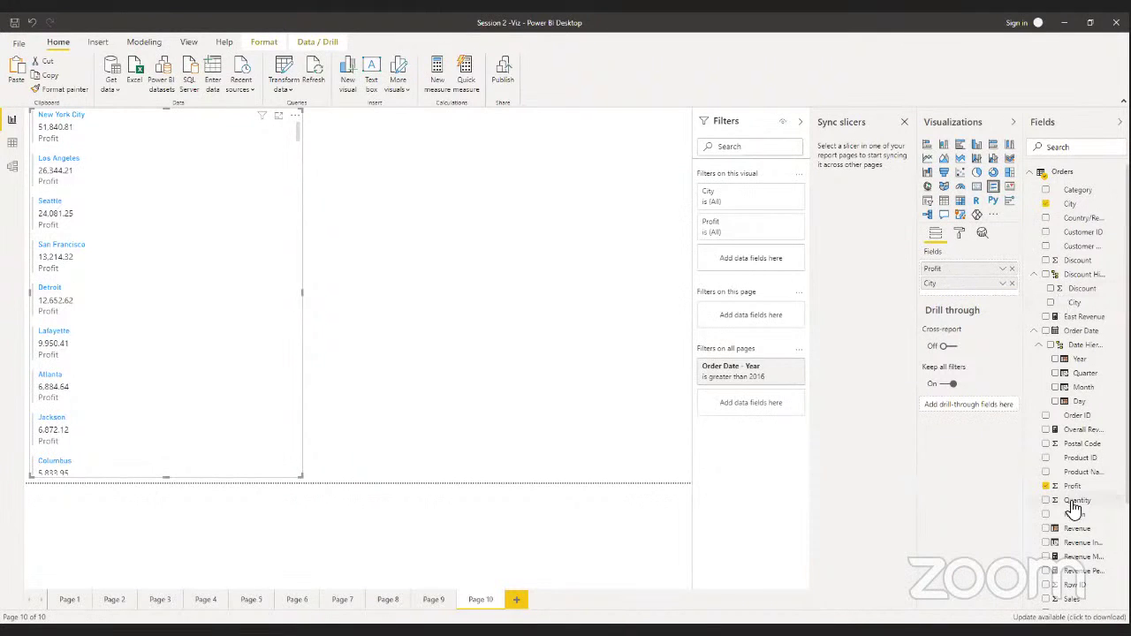
{"action": "scroll", "coordinate": [1074, 499], "scroll_direction": "down", "scroll_amount": 3}
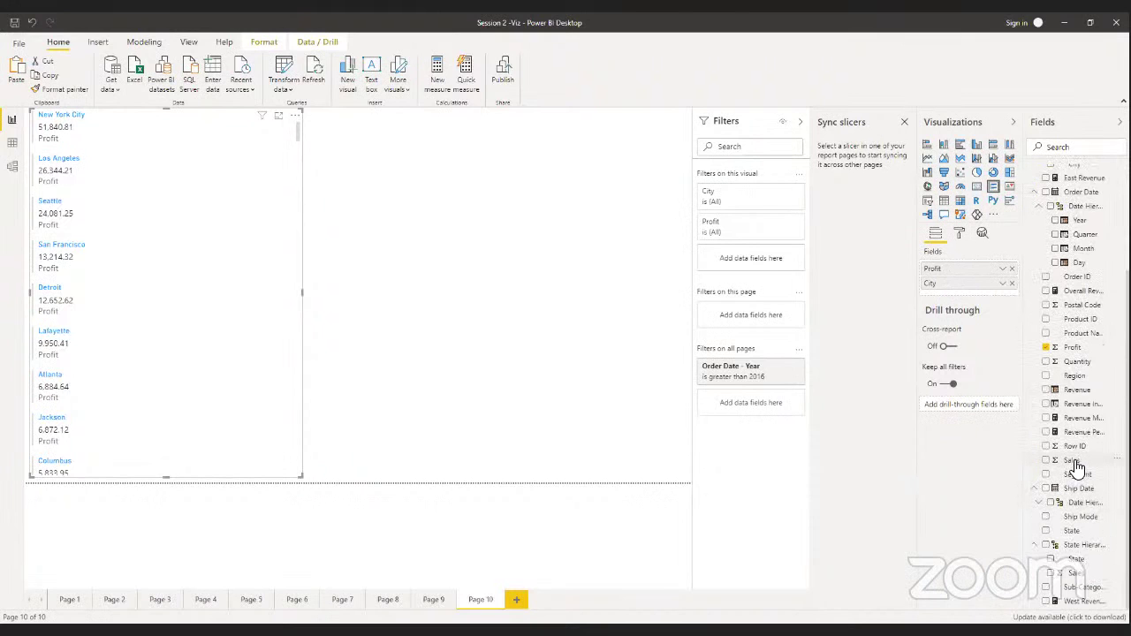
{"action": "left_click_drag", "start_coordinate": [1077, 468], "coordinate": [940, 281]}
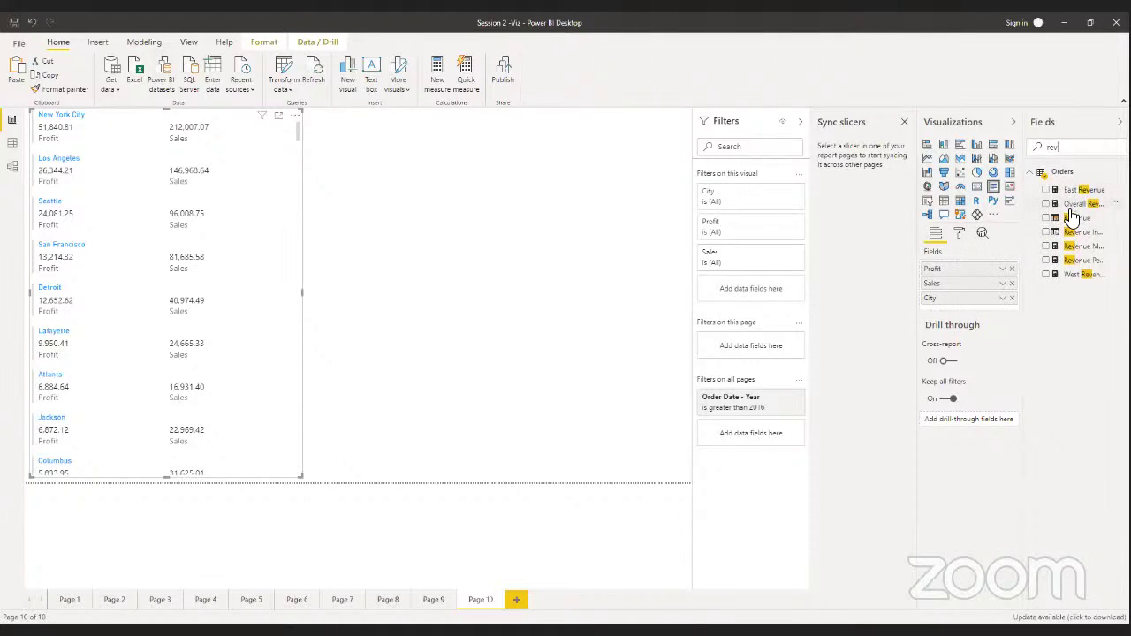
{"action": "left_click_drag", "start_coordinate": [1074, 221], "coordinate": [954, 309]}
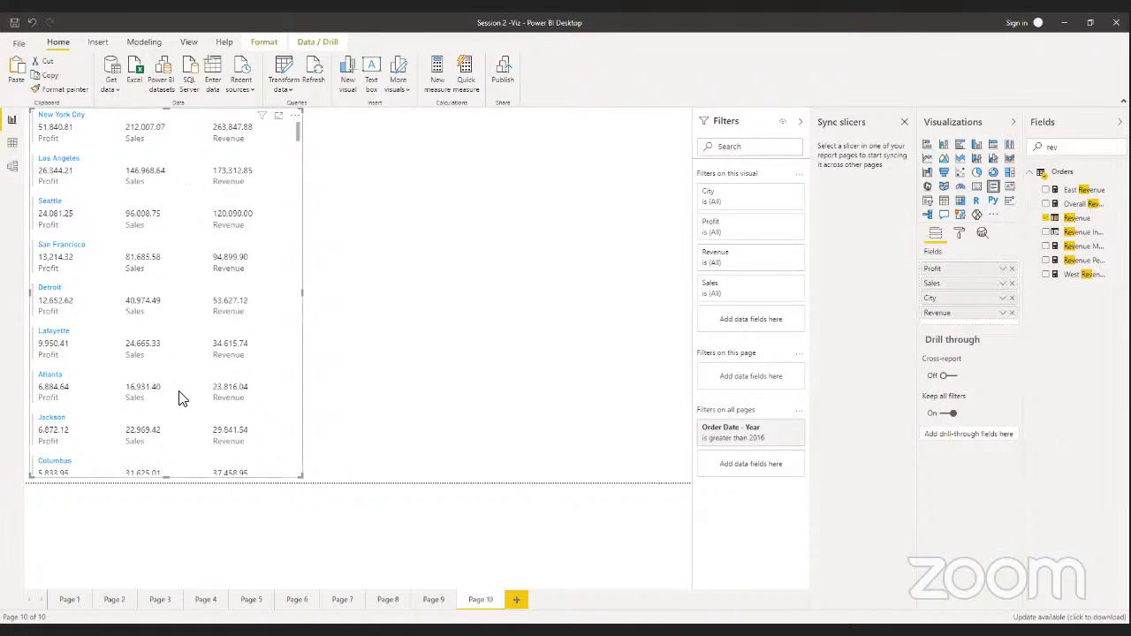
{"action": "scroll", "coordinate": [180, 398], "scroll_direction": "down", "scroll_amount": 15}
{"action": "scroll", "coordinate": [178, 398], "scroll_direction": "down", "scroll_amount": 15}
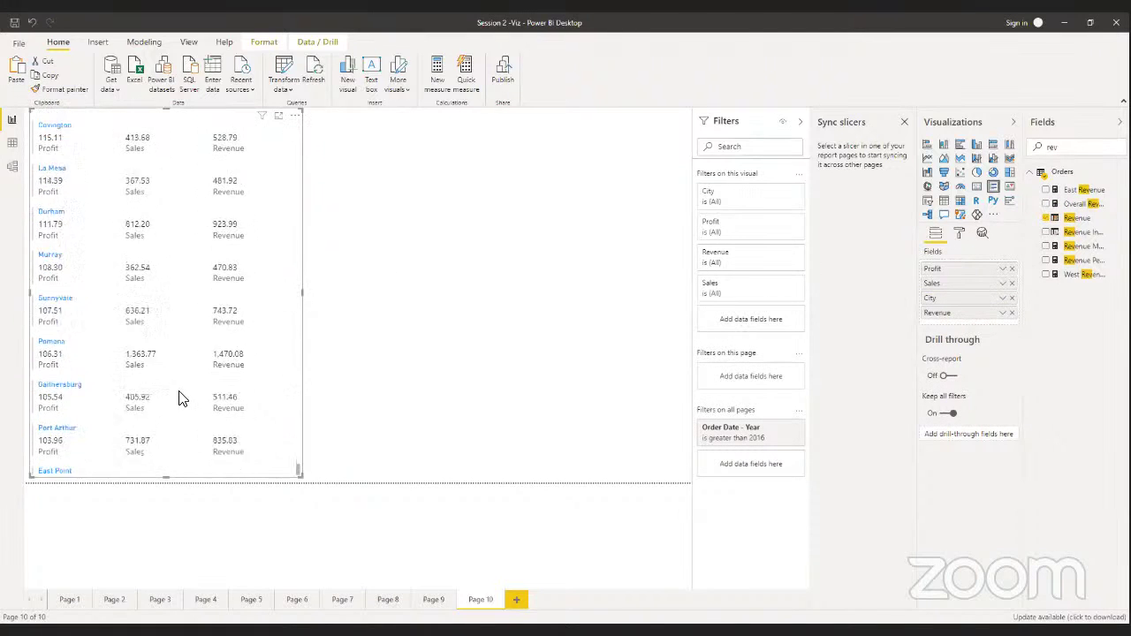
{"action": "scroll", "coordinate": [178, 398], "scroll_direction": "down", "scroll_amount": 15}
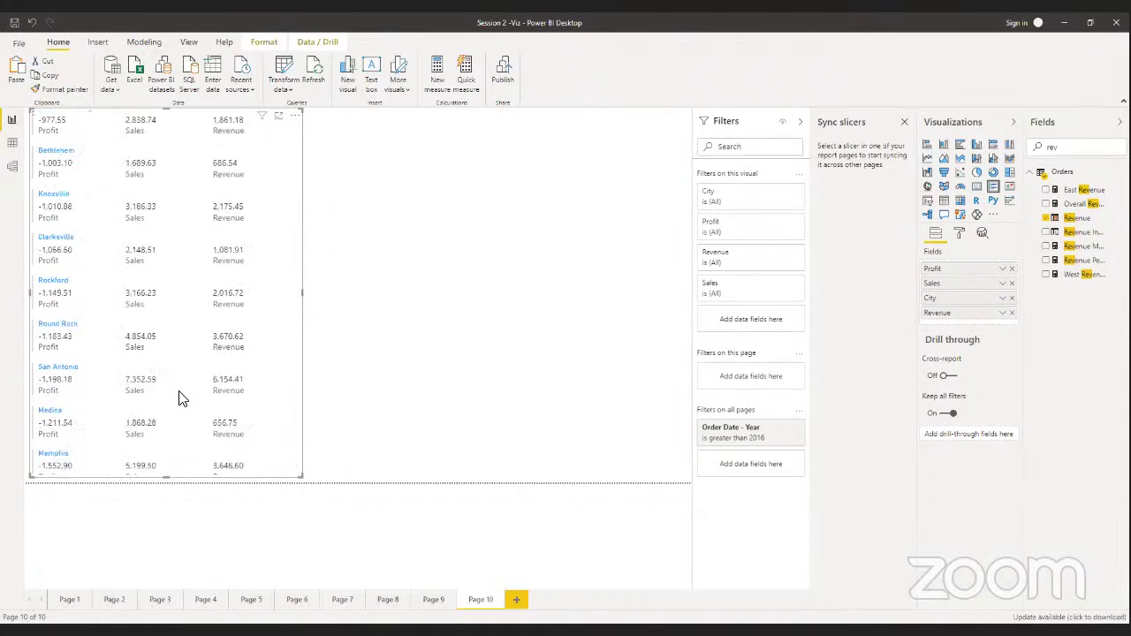
Insert an empty KPI visual beside the multi-row card and shrink it to a small tile
{"action": "left_click", "coordinate": [459, 176]}
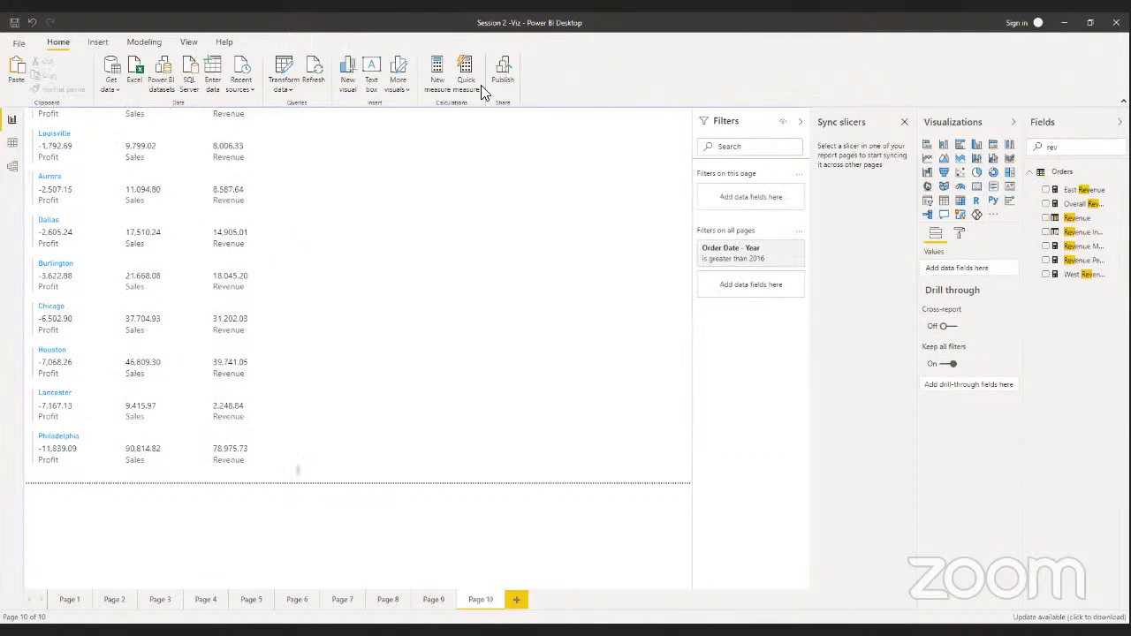
{"action": "left_click", "coordinate": [1009, 188]}
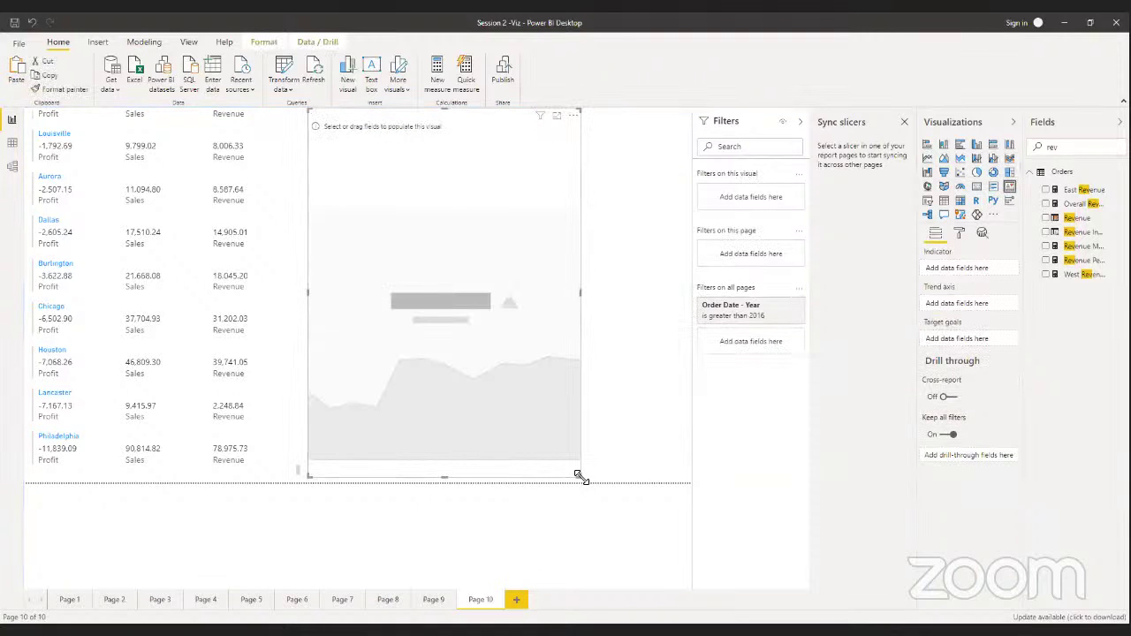
{"action": "left_click_drag", "start_coordinate": [579, 477], "coordinate": [514, 212]}
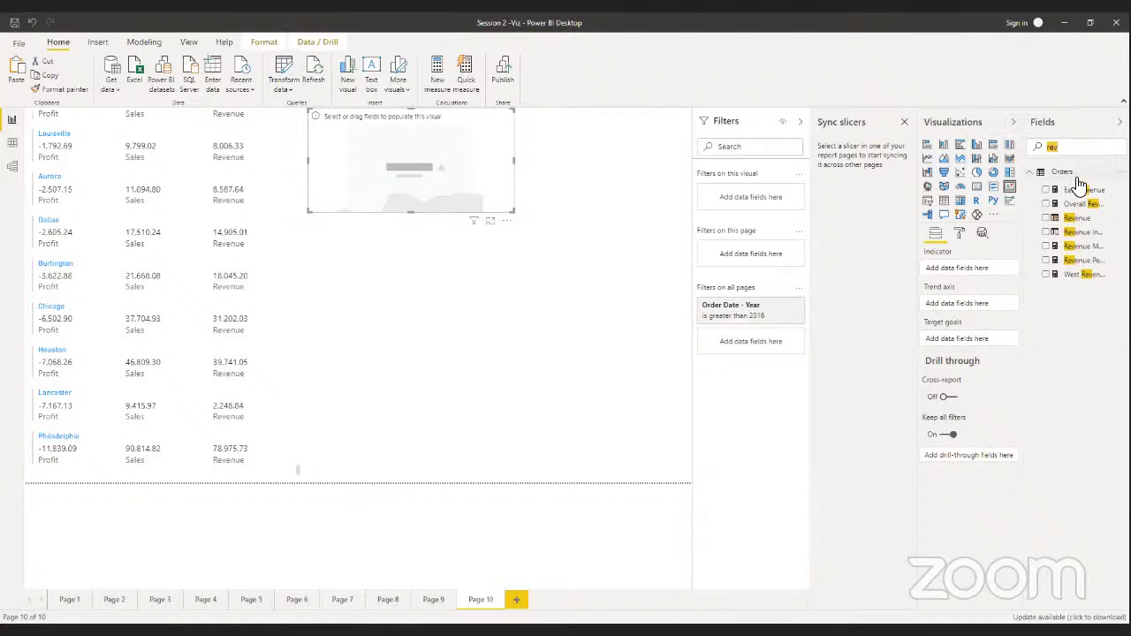
Assign Revenue to the KPI's trend axis and the Order Date Month field to its indicator
{"action": "left_click_drag", "start_coordinate": [1076, 221], "coordinate": [965, 303]}
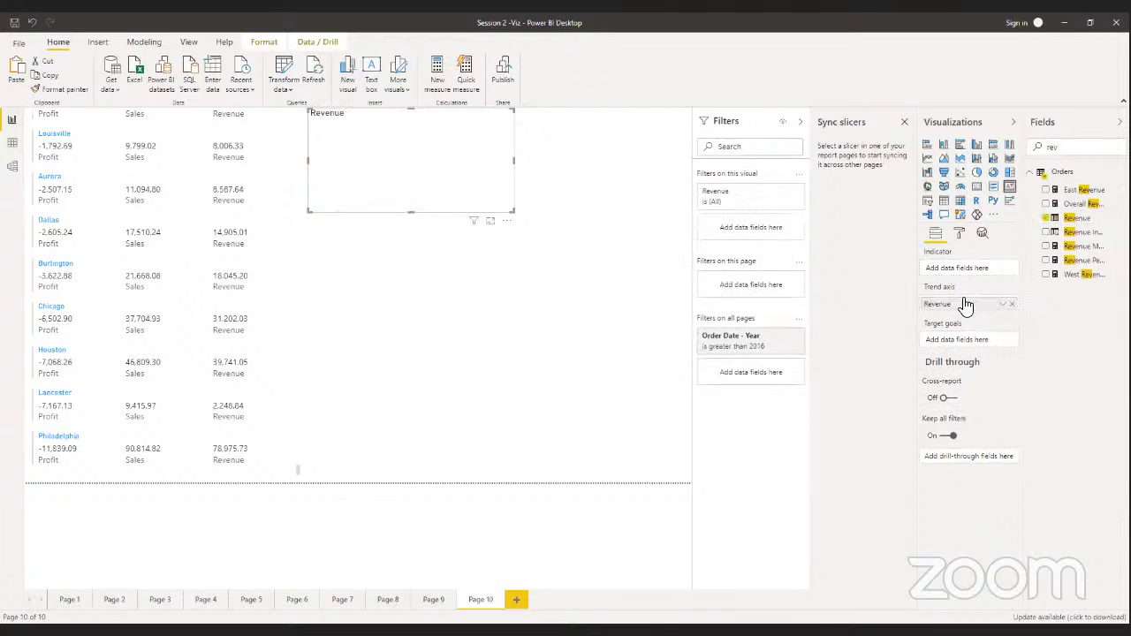
{"action": "double_click", "coordinate": [1050, 147]}
{"action": "key", "text": "BackSpace"}
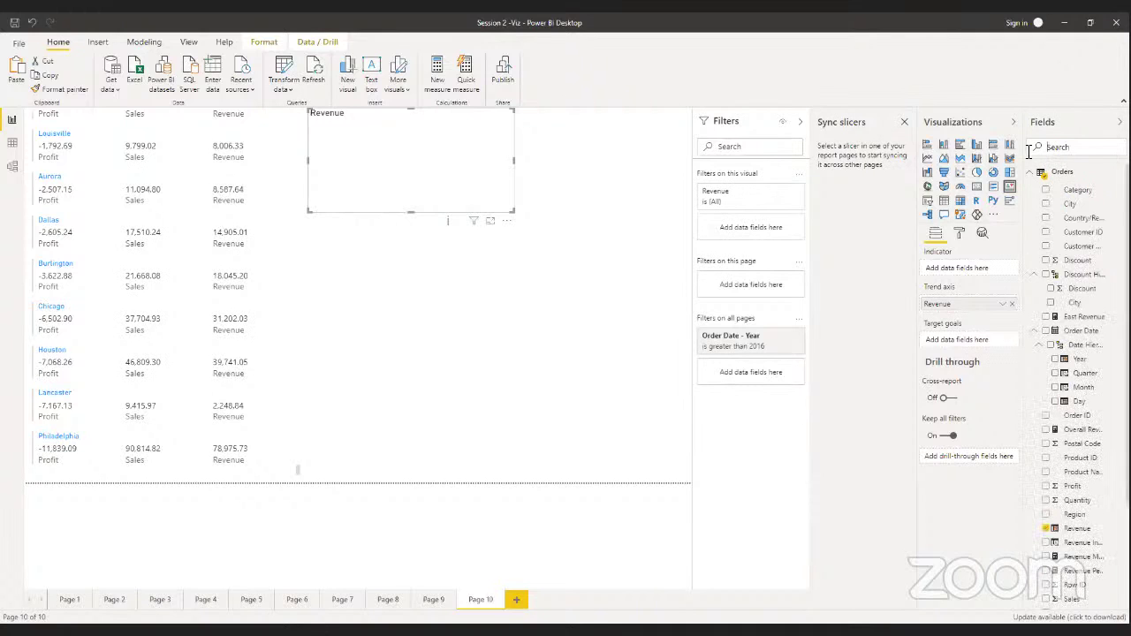
{"action": "type", "text": "mon"}
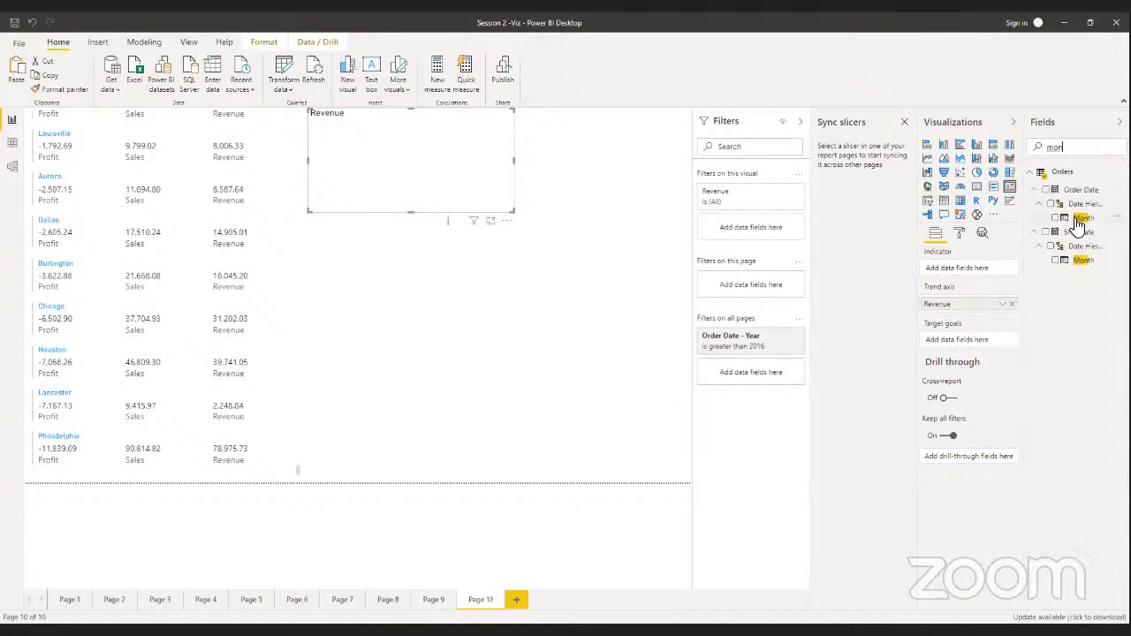
{"action": "left_click_drag", "start_coordinate": [1082, 219], "coordinate": [960, 272]}
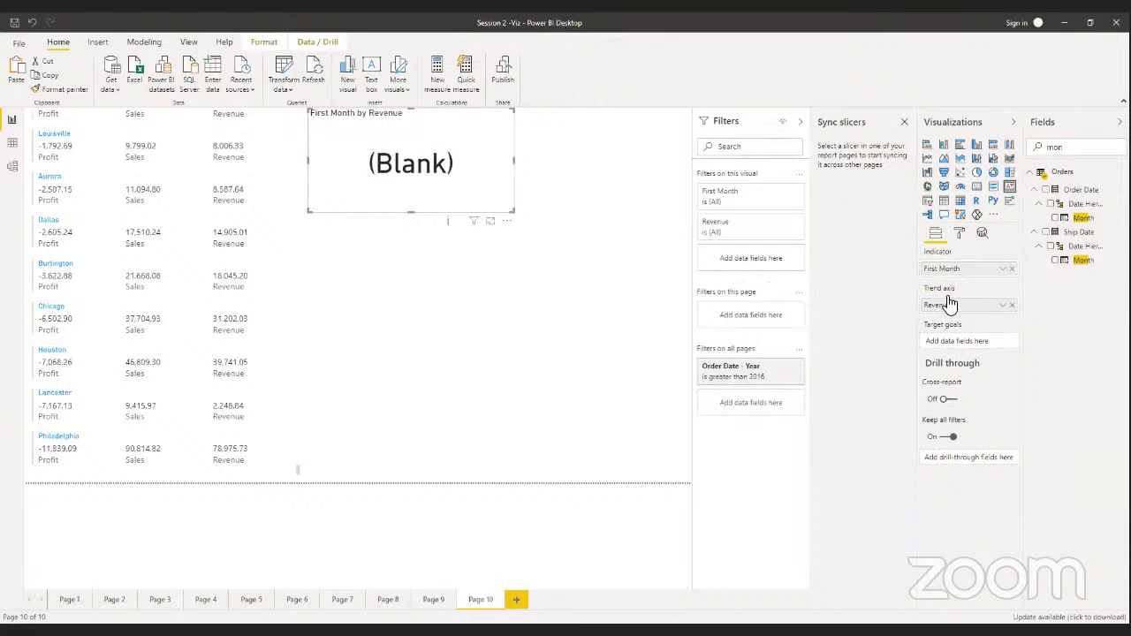
Remove Revenue from the KPI's trend axis, move Month there instead, and set Revenue as the indicator
{"action": "mouse_move", "coordinate": [948, 304]}
{"action": "left_mouse_down"}
{"action": "mouse_move", "coordinate": [949, 348]}
{"action": "mouse_move", "coordinate": [947, 271]}
{"action": "mouse_move", "coordinate": [944, 316]}
{"action": "left_mouse_up"}
{"action": "left_click", "coordinate": [1012, 305]}
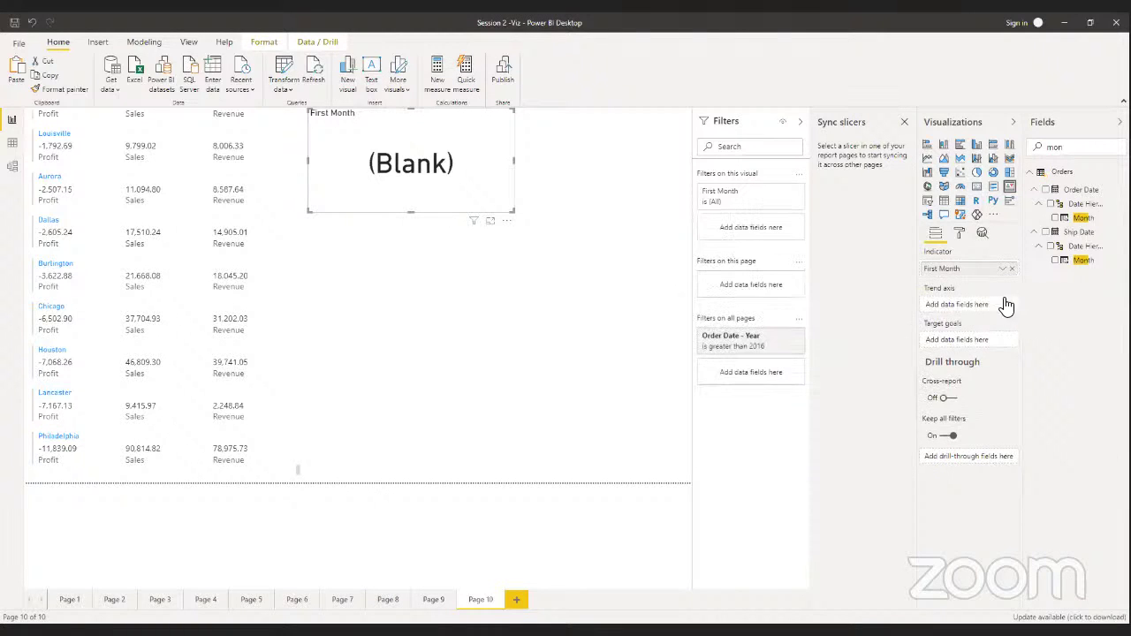
{"action": "left_click_drag", "start_coordinate": [972, 269], "coordinate": [972, 306]}
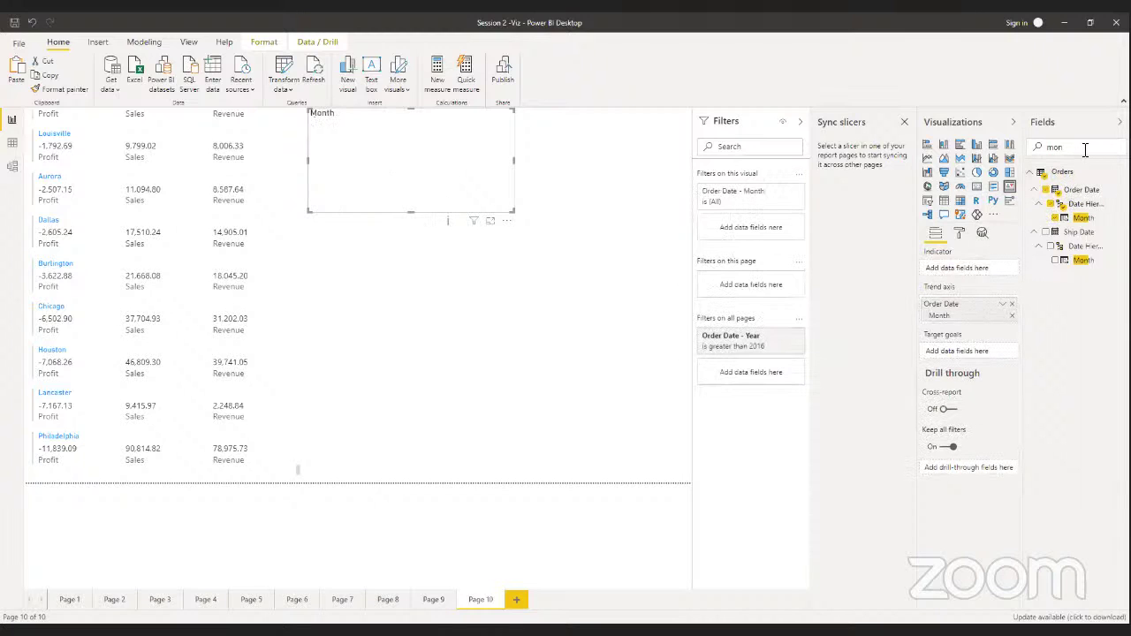
{"action": "key", "text": "ctrl+a"}
{"action": "type", "text": "rev"}
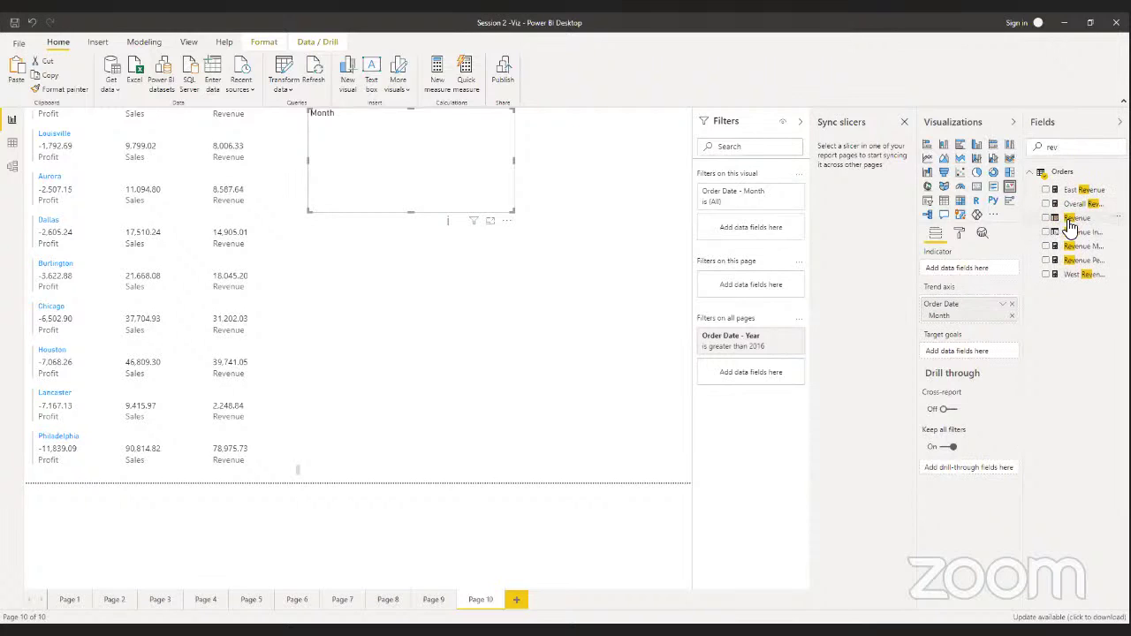
{"action": "left_click_drag", "start_coordinate": [1064, 219], "coordinate": [972, 272]}
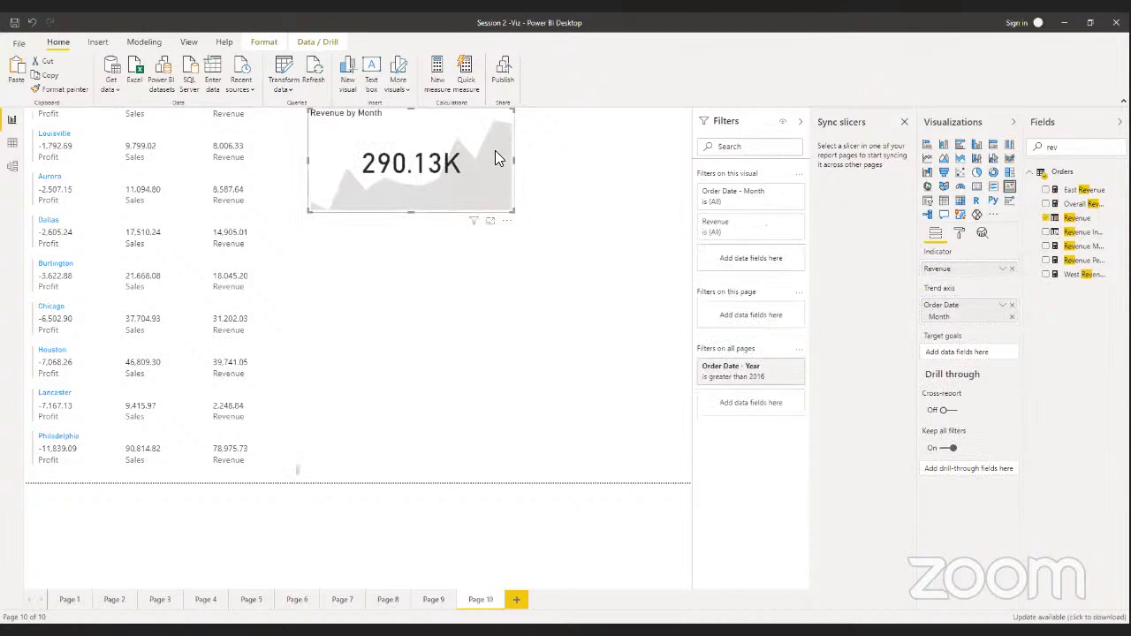
Move the KPI away from the multi-row card and add a column chart of Revenue by Order Date Month beneath it
{"action": "left_click_drag", "start_coordinate": [455, 121], "coordinate": [565, 137]}
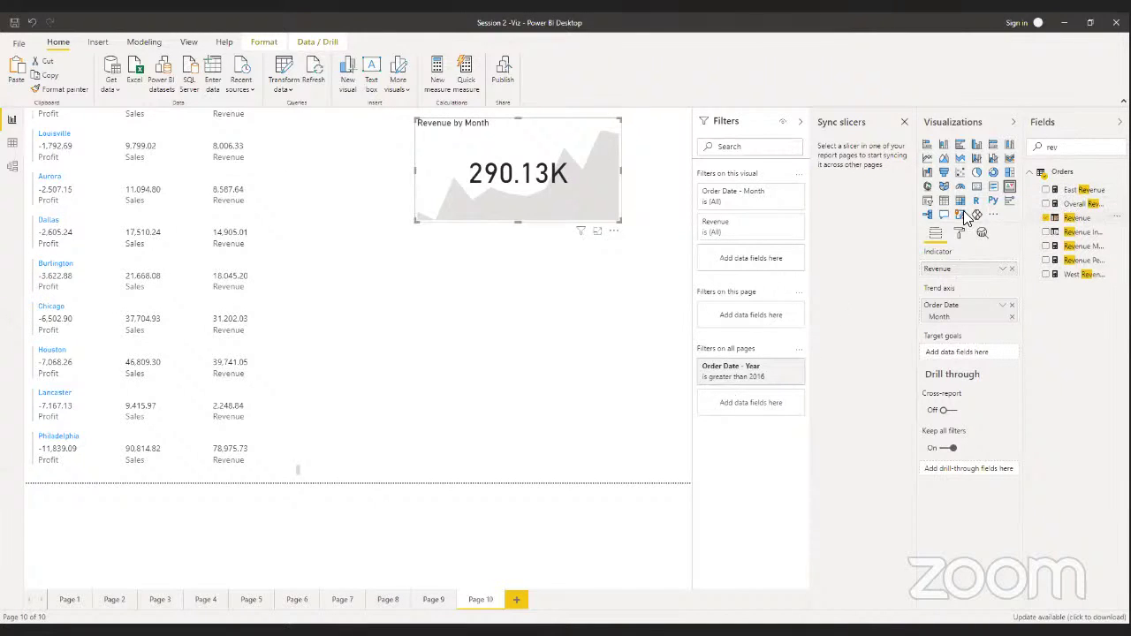
{"action": "left_click_drag", "start_coordinate": [968, 219], "coordinate": [497, 336]}
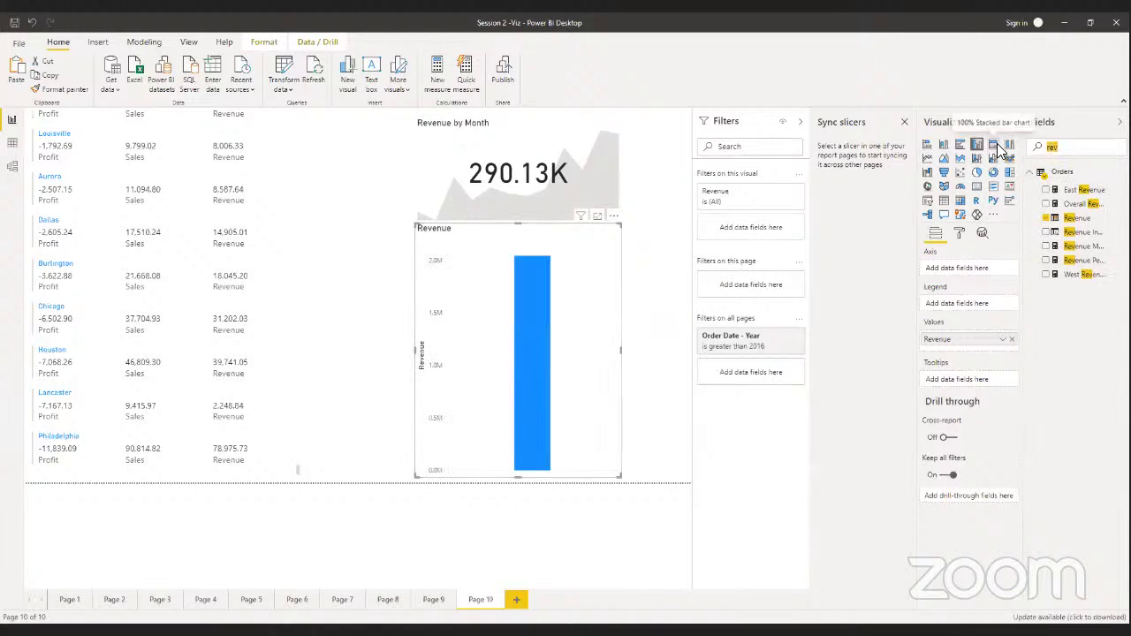
{"action": "type", "text": "mon"}
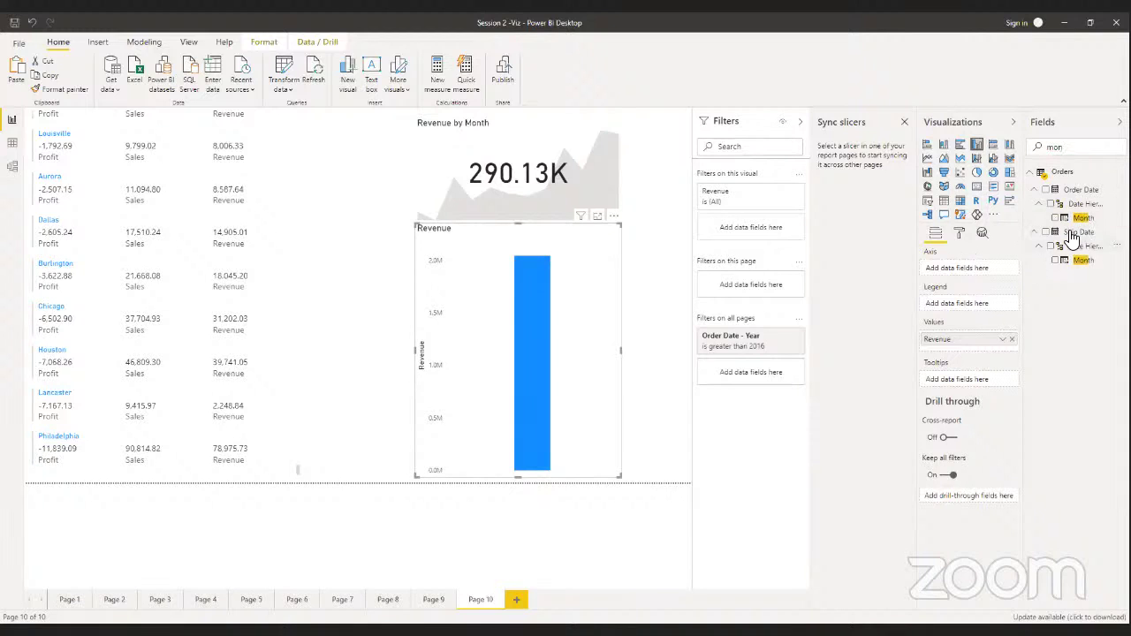
{"action": "mouse_move", "coordinate": [979, 261]}
{"action": "left_mouse_down"}
{"action": "mouse_move", "coordinate": [945, 264]}
{"action": "mouse_move", "coordinate": [966, 274]}
{"action": "left_mouse_up"}
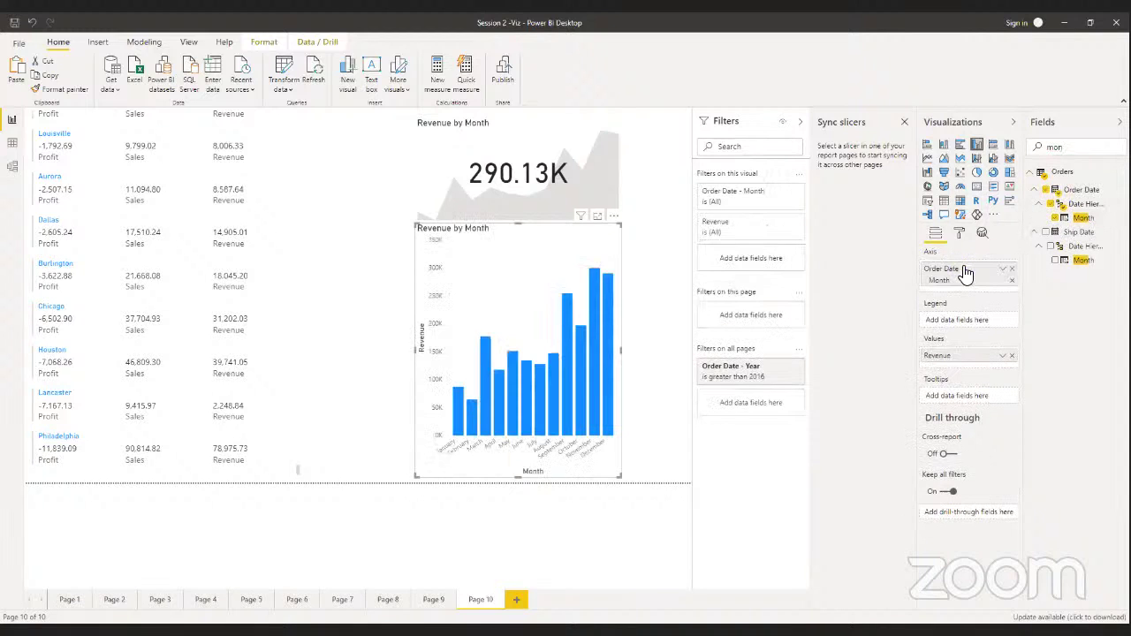
Convert the monthly revenue column chart to an area chart and turn on its data labels
{"action": "left_click", "coordinate": [944, 162]}
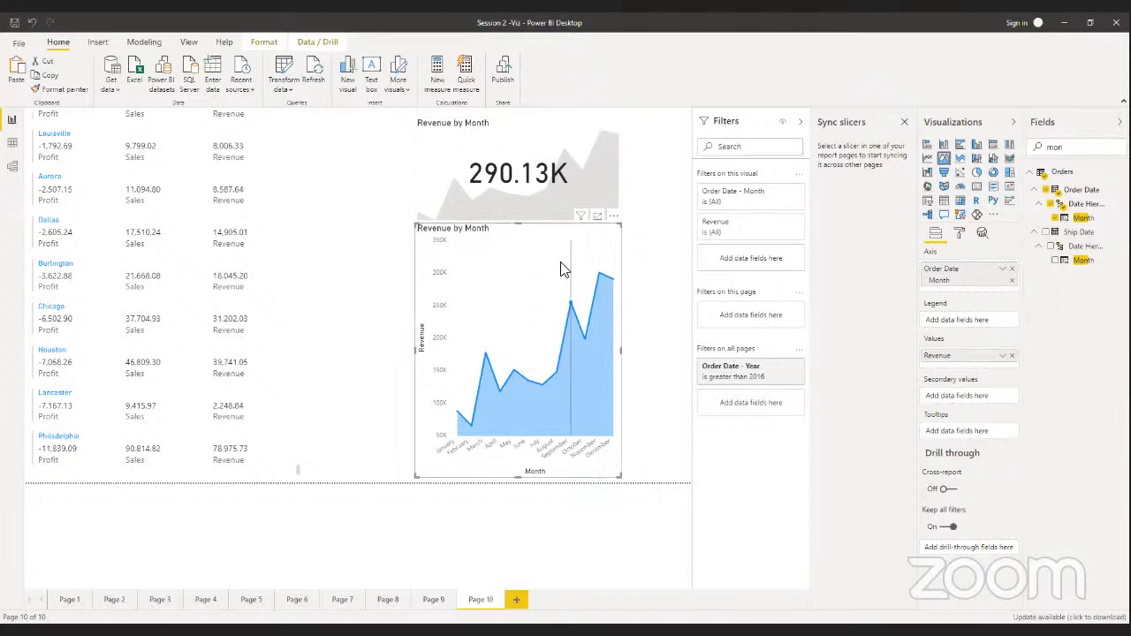
{"action": "left_click", "coordinate": [962, 232]}
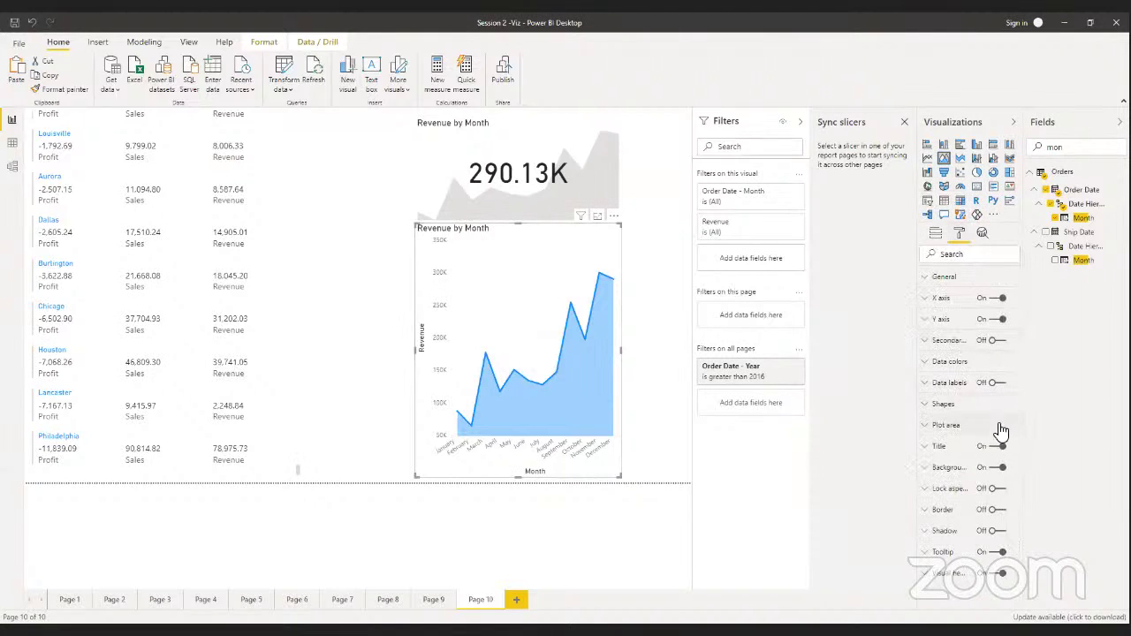
{"action": "left_click", "coordinate": [992, 385]}
{"action": "left_click", "coordinate": [994, 385]}
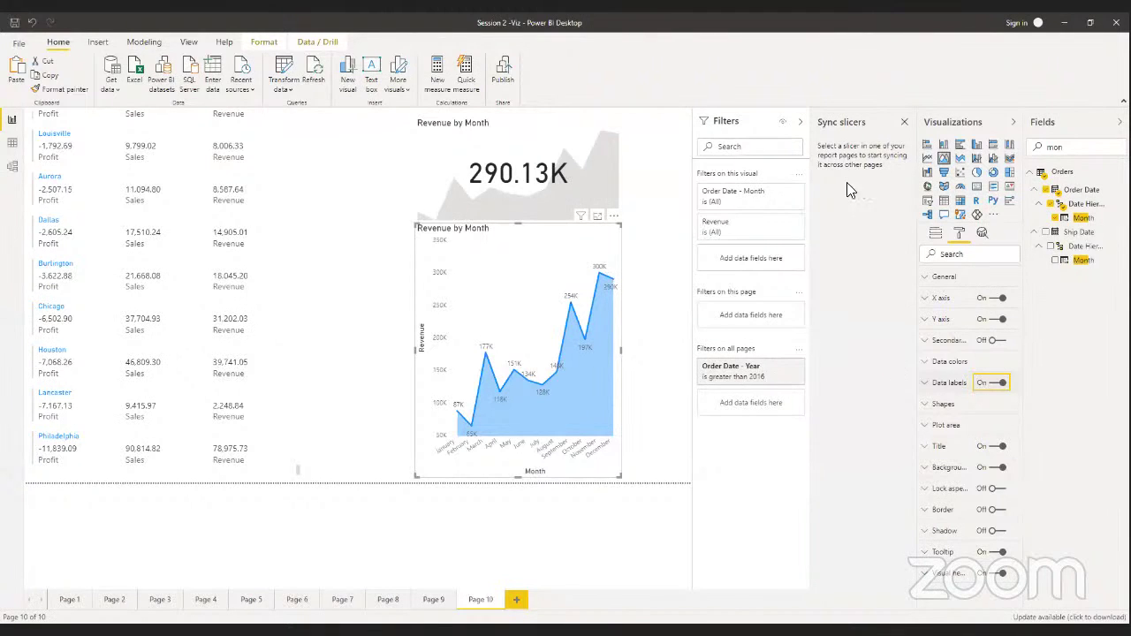
{"action": "left_click", "coordinate": [548, 145]}
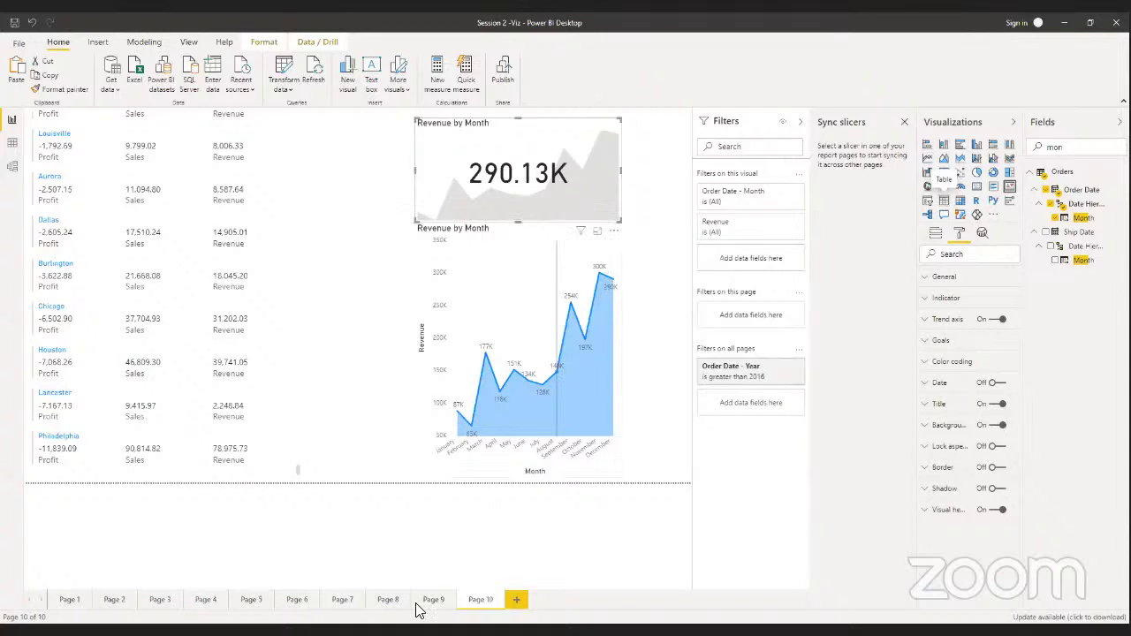
Add a new report page and insert a matrix with the Order Date Month field as its rows
{"action": "left_click", "coordinate": [517, 600]}
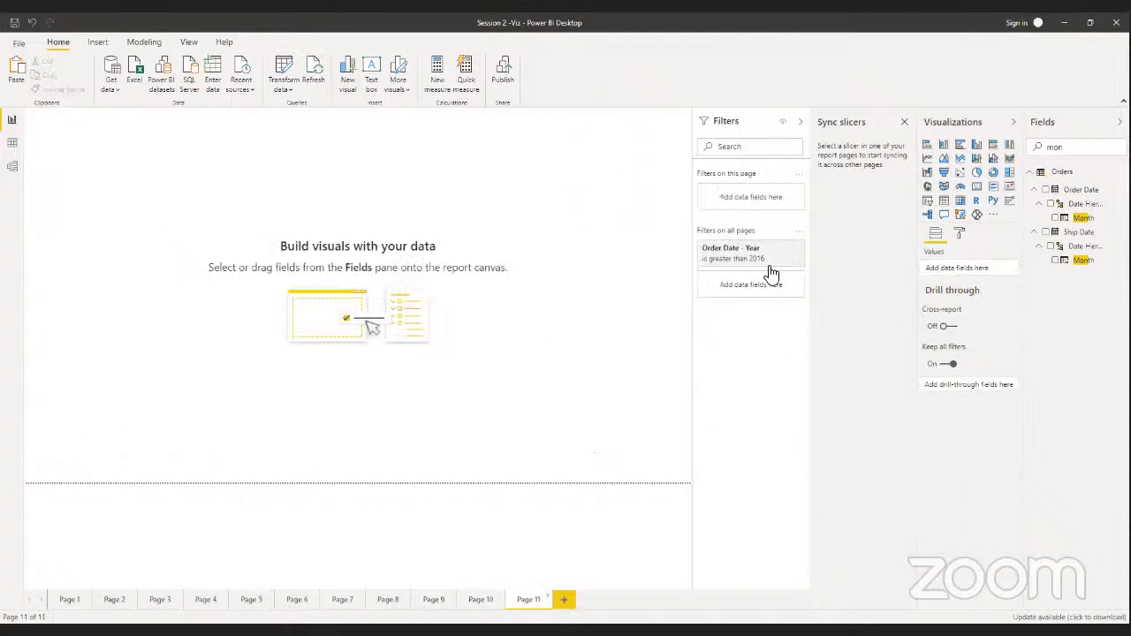
{"action": "left_click", "coordinate": [960, 201]}
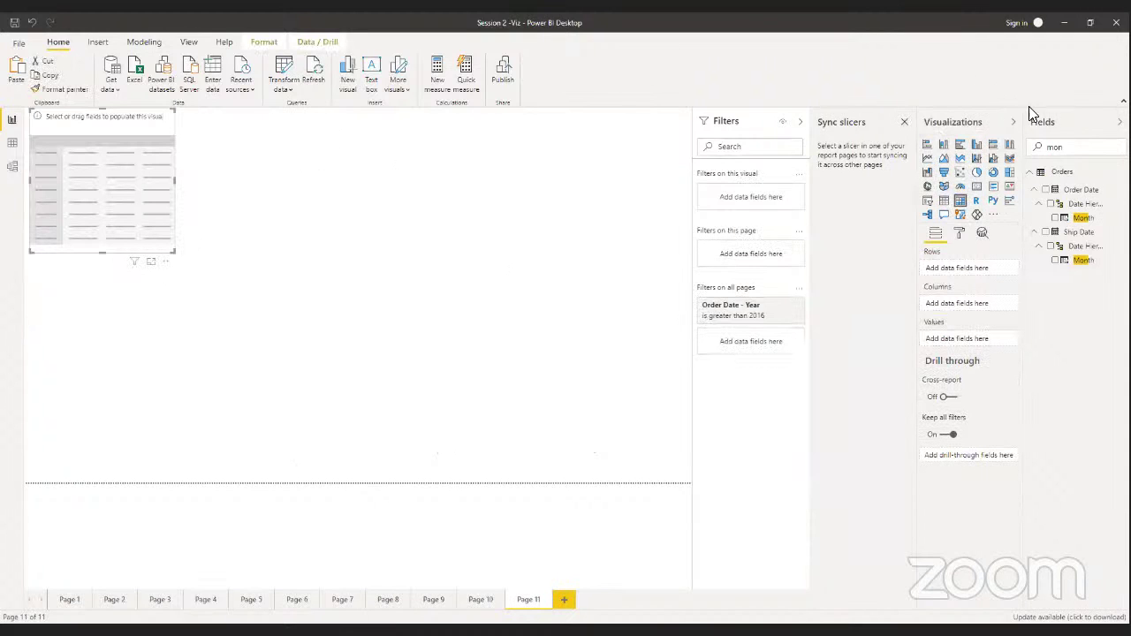
{"action": "double_click", "coordinate": [1060, 147]}
{"action": "left_click_drag", "start_coordinate": [1083, 218], "coordinate": [969, 272]}
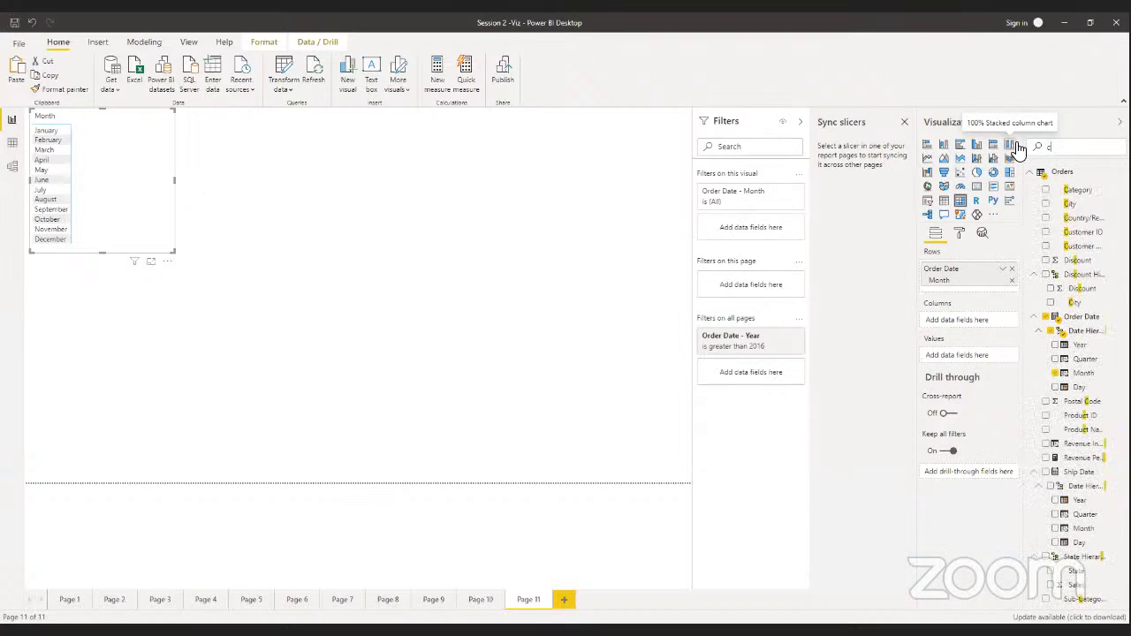
Set Sub-Category as the matrix's columns and enlarge the matrix to fill most of the page
{"action": "type", "text": "su"}
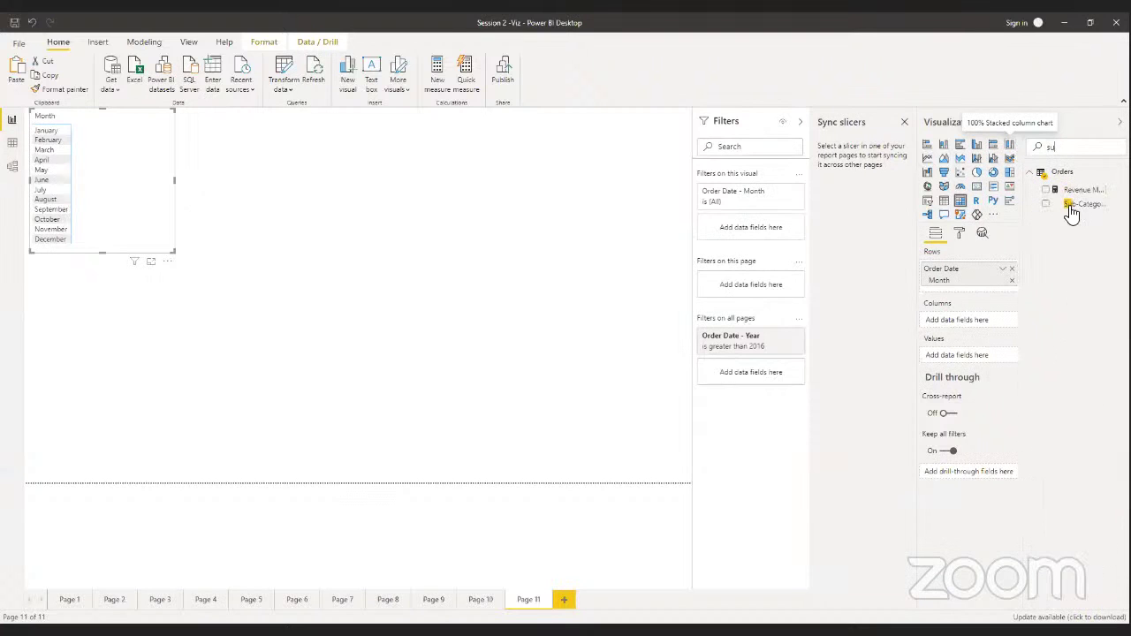
{"action": "left_click_drag", "start_coordinate": [1094, 212], "coordinate": [961, 324]}
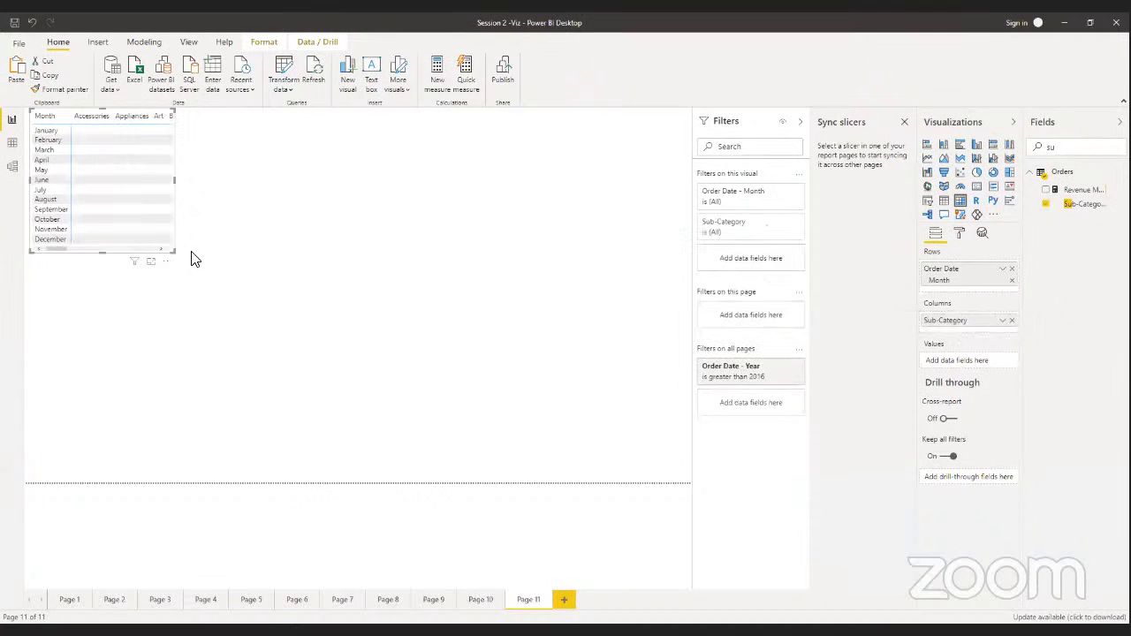
{"action": "left_click_drag", "start_coordinate": [172, 251], "coordinate": [661, 430]}
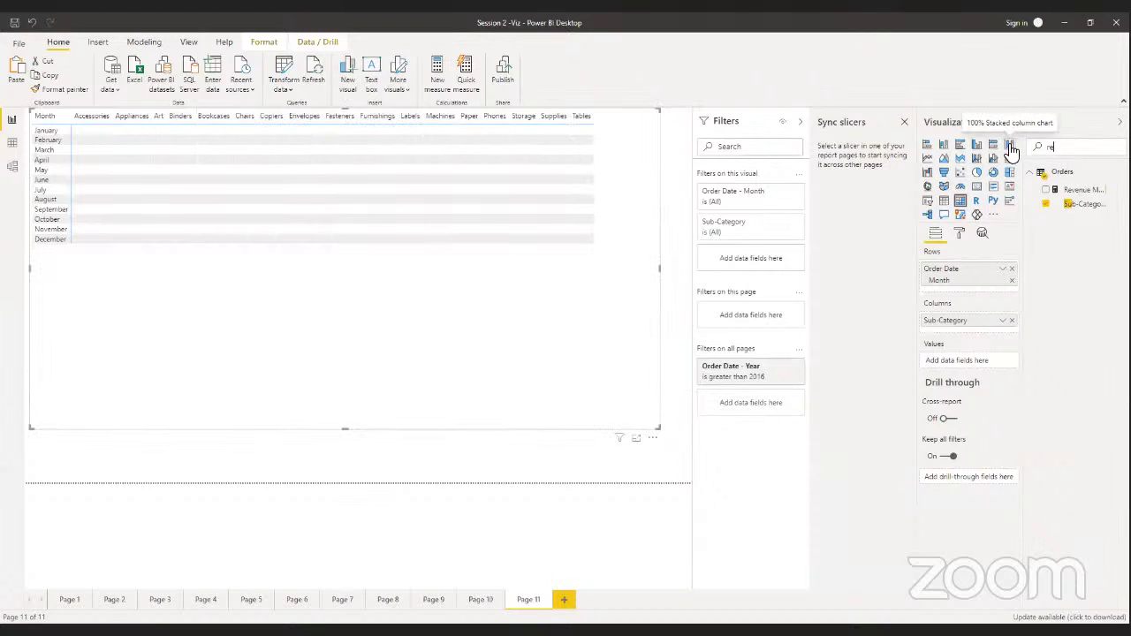
Add Revenue as the matrix's values and enlarge the matrix slightly to the page's edge
{"action": "type", "text": "v"}
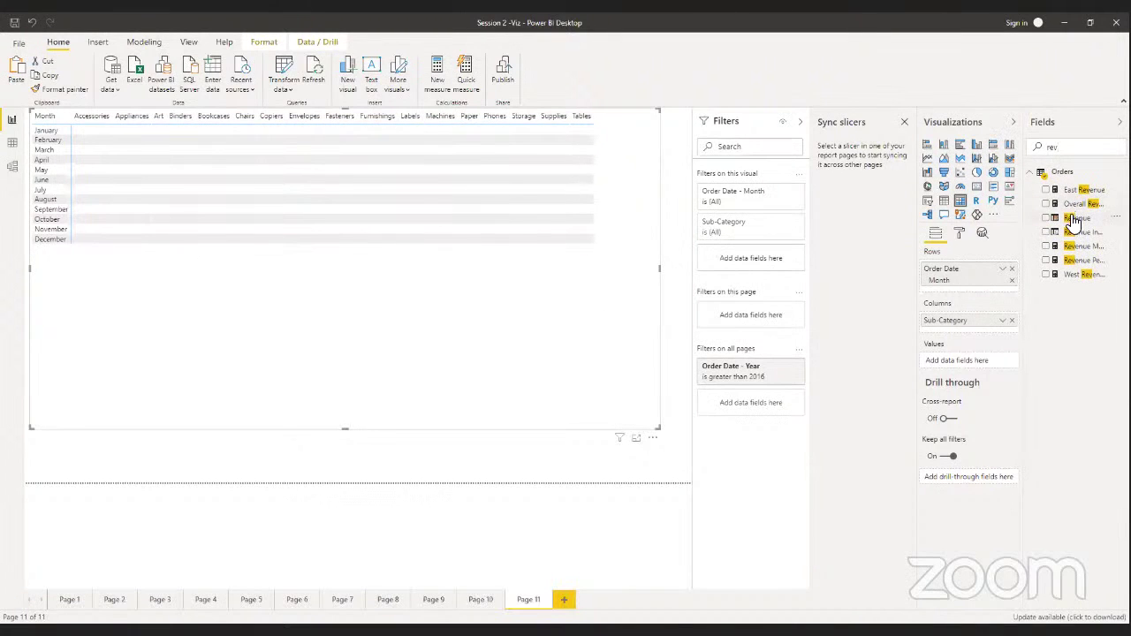
{"action": "left_click_drag", "start_coordinate": [1073, 218], "coordinate": [959, 365]}
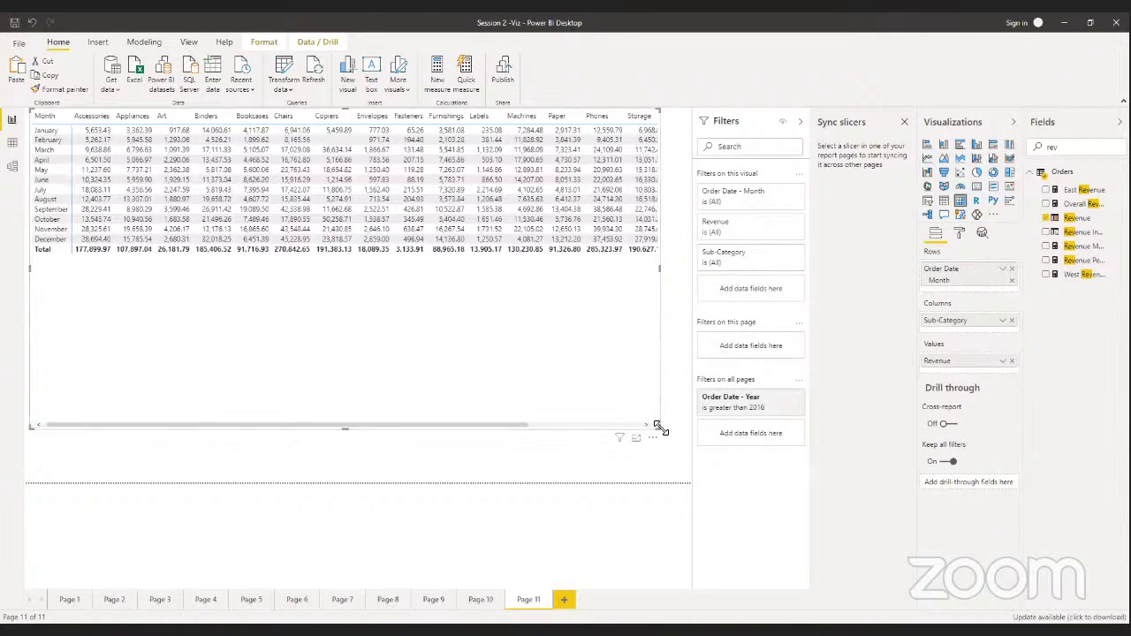
{"action": "left_click_drag", "start_coordinate": [658, 428], "coordinate": [684, 446]}
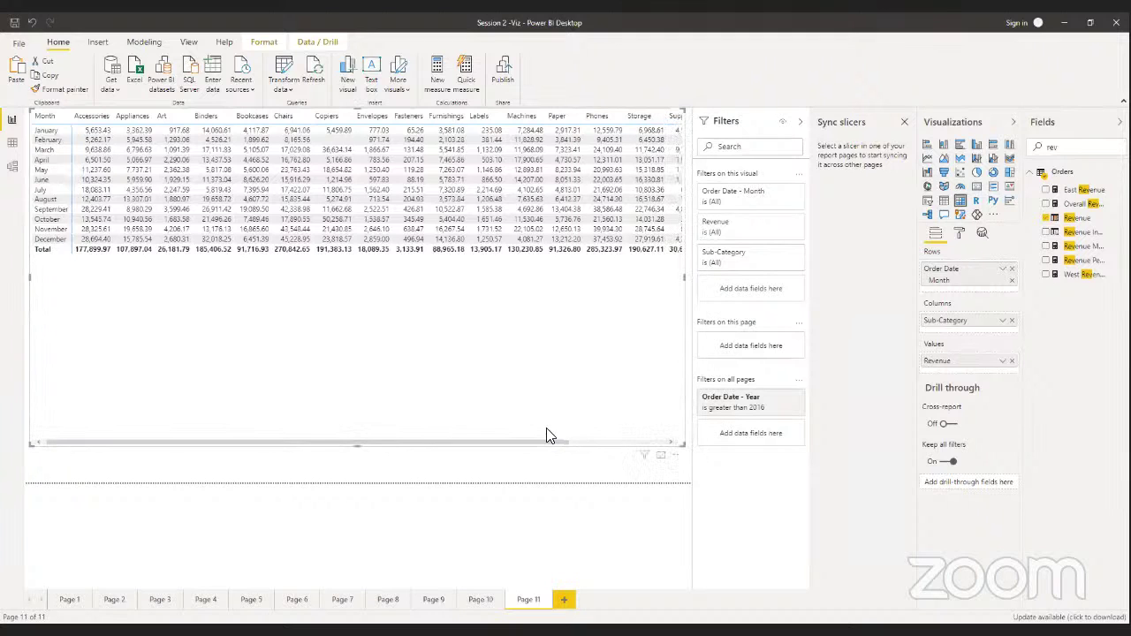
{"action": "left_click_drag", "start_coordinate": [542, 444], "coordinate": [658, 469]}
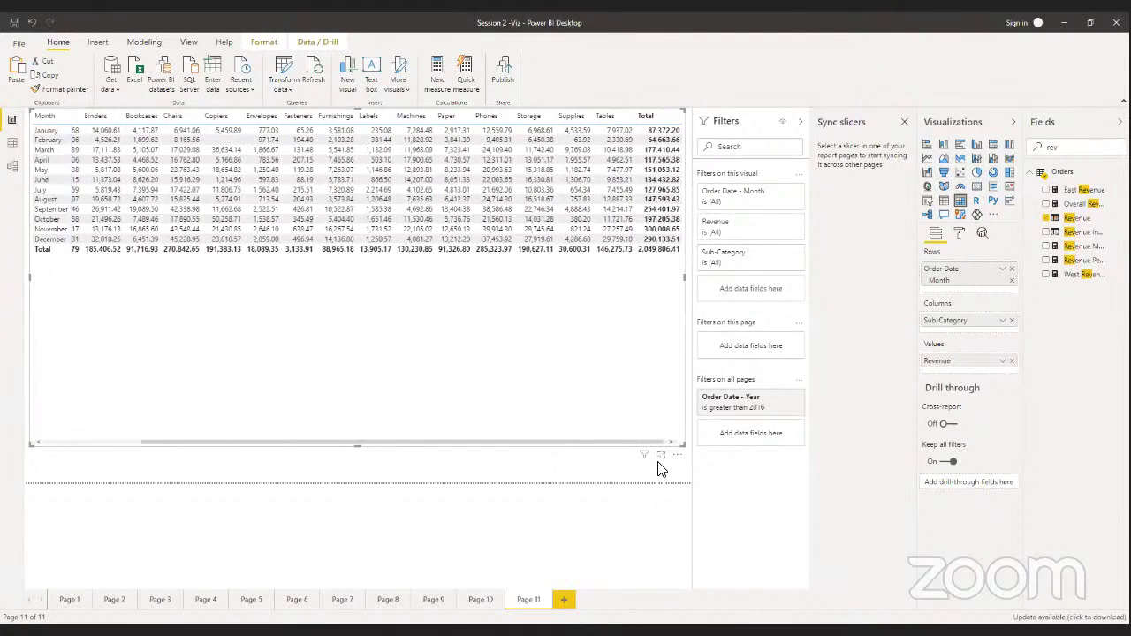
Turn off both the row subtotals and the column subtotals in the matrix's formatting
{"action": "left_click", "coordinate": [961, 232]}
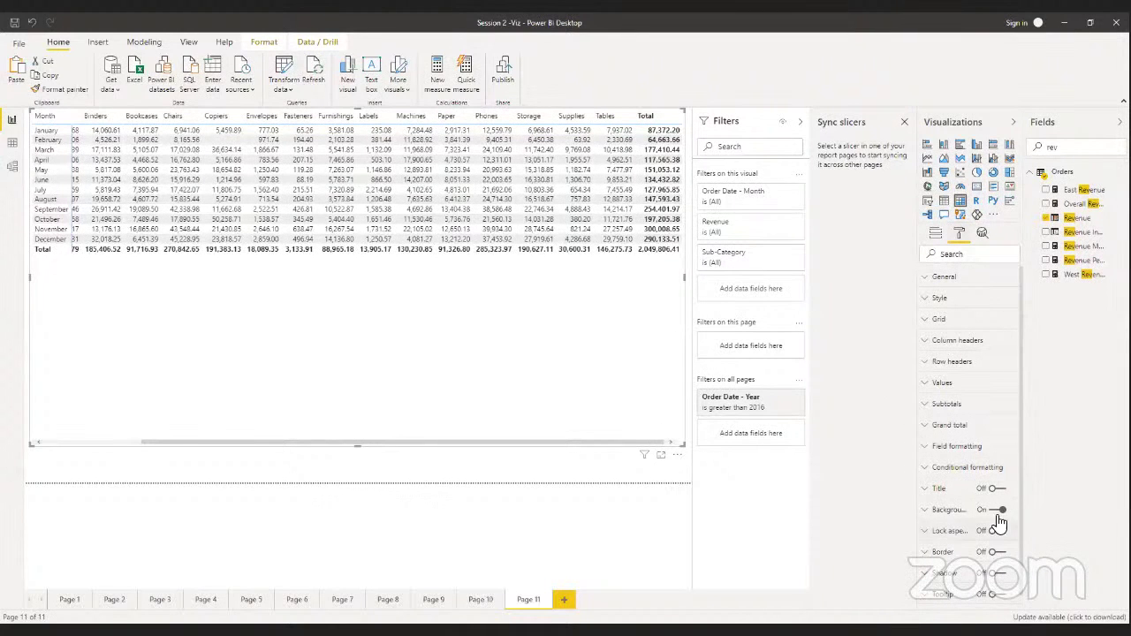
{"action": "scroll", "coordinate": [990, 539], "scroll_direction": "down", "scroll_amount": 1}
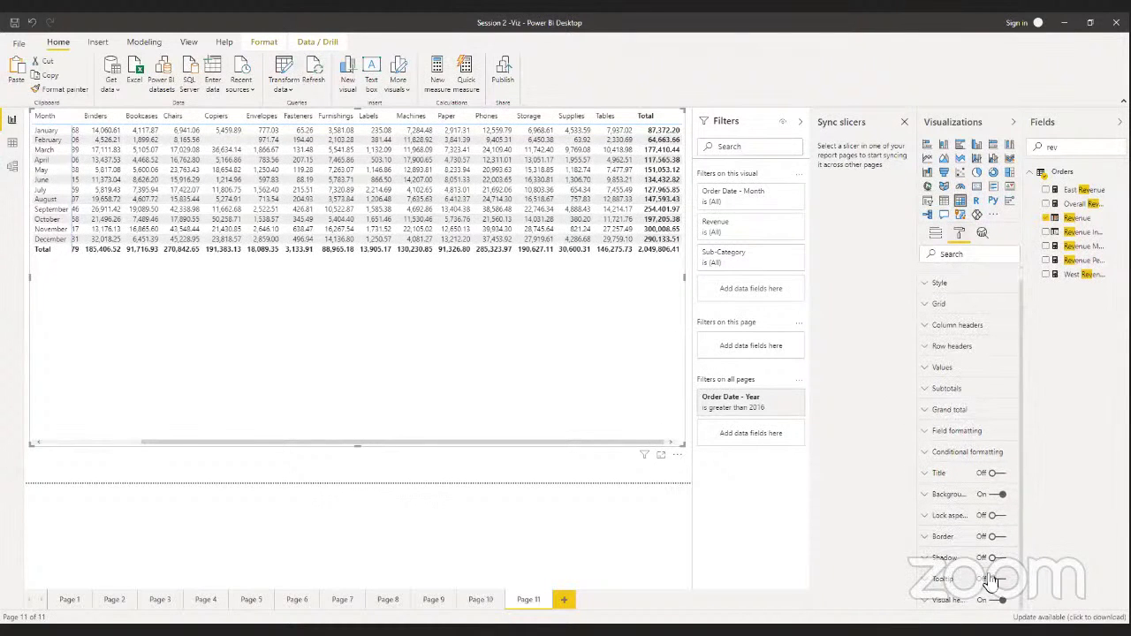
{"action": "scroll", "coordinate": [951, 530], "scroll_direction": "up", "scroll_amount": 1}
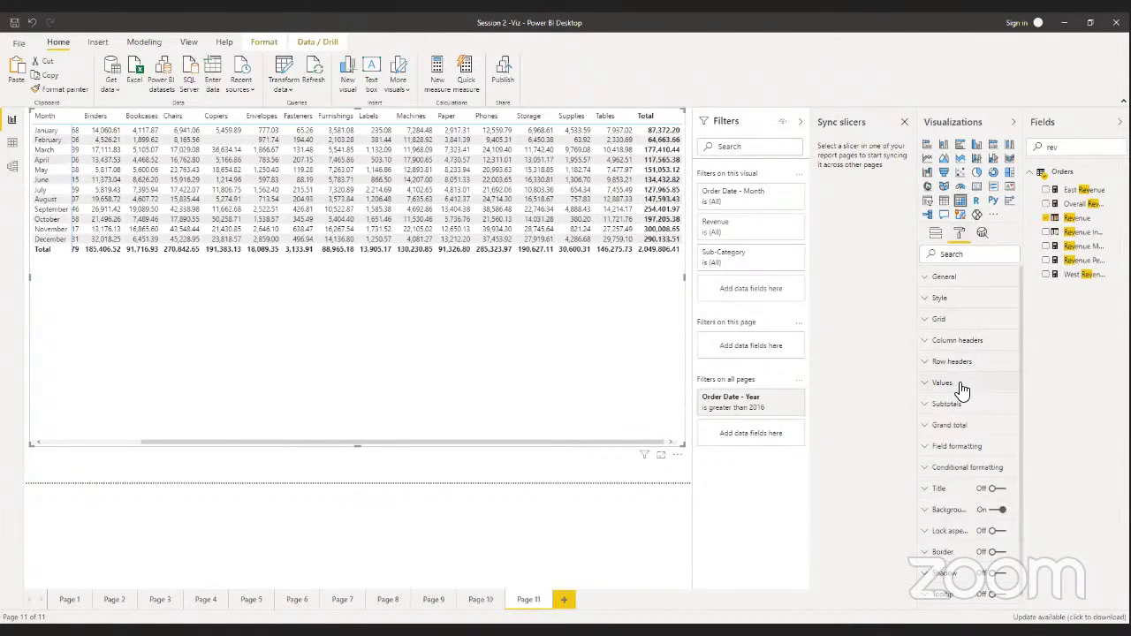
{"action": "left_click", "coordinate": [960, 426]}
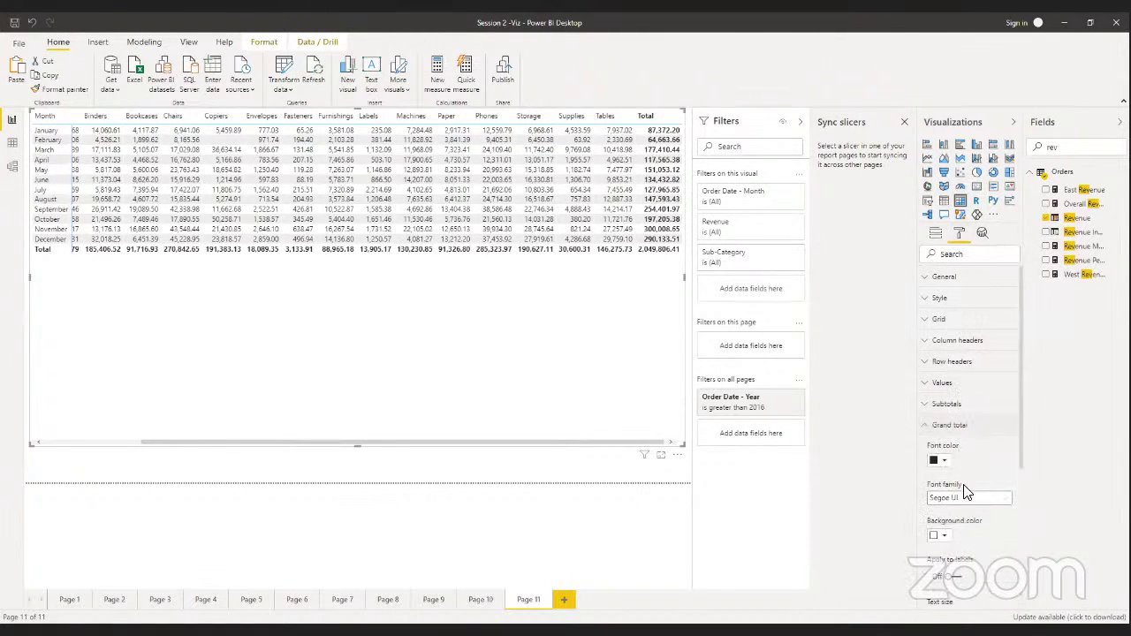
{"action": "scroll", "coordinate": [965, 495], "scroll_direction": "down", "scroll_amount": 1}
{"action": "scroll", "coordinate": [964, 499], "scroll_direction": "down", "scroll_amount": 1}
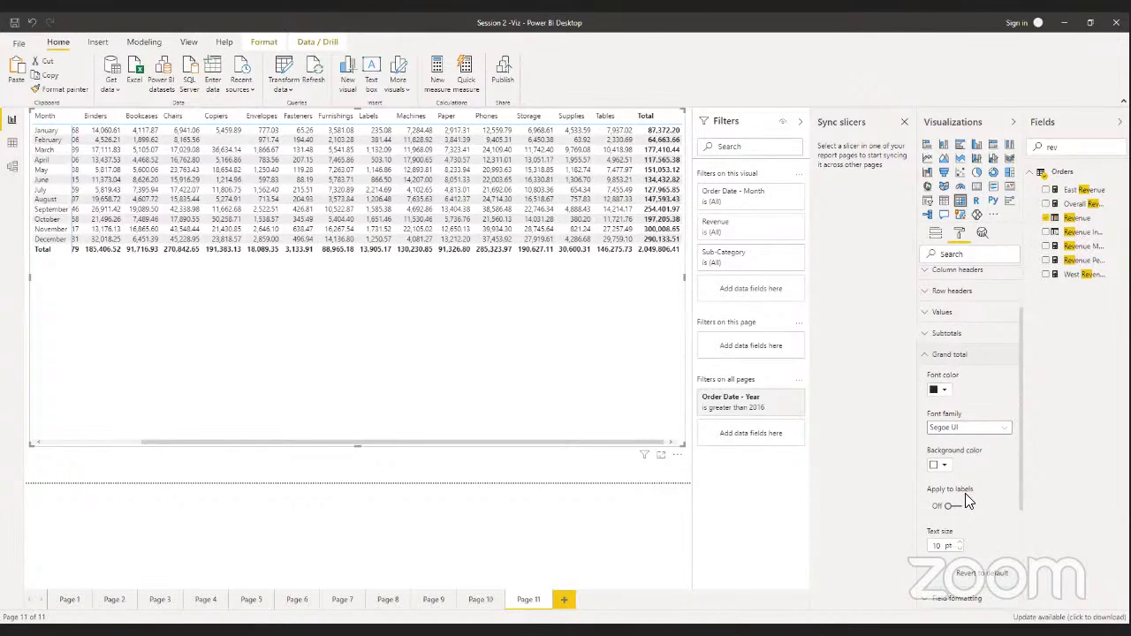
{"action": "scroll", "coordinate": [966, 500], "scroll_direction": "up", "scroll_amount": 2}
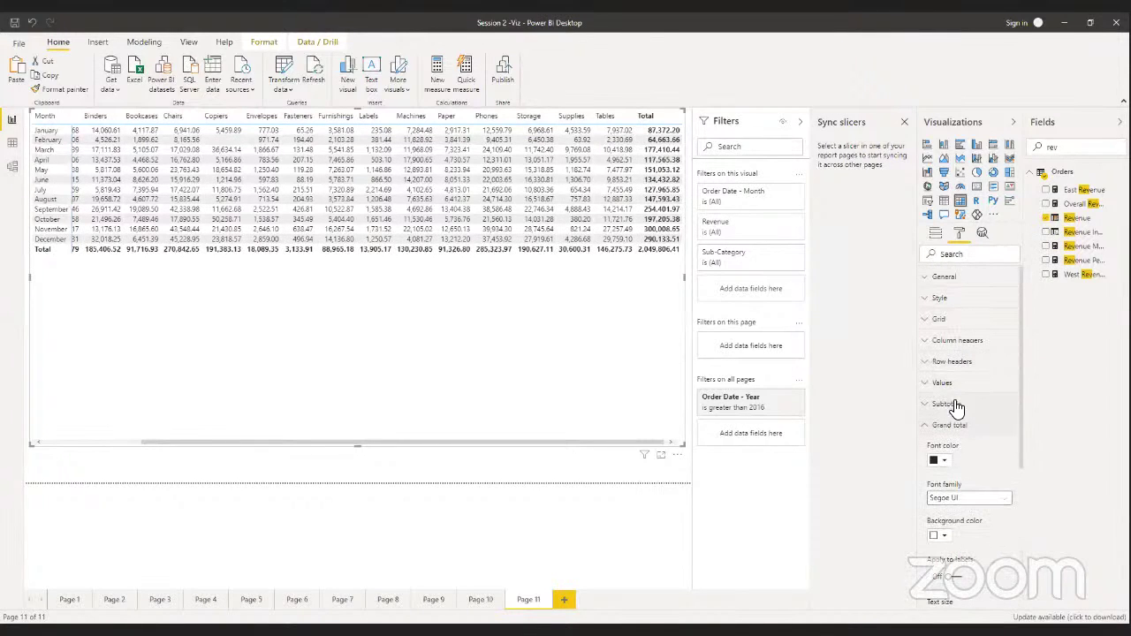
{"action": "left_click", "coordinate": [956, 406]}
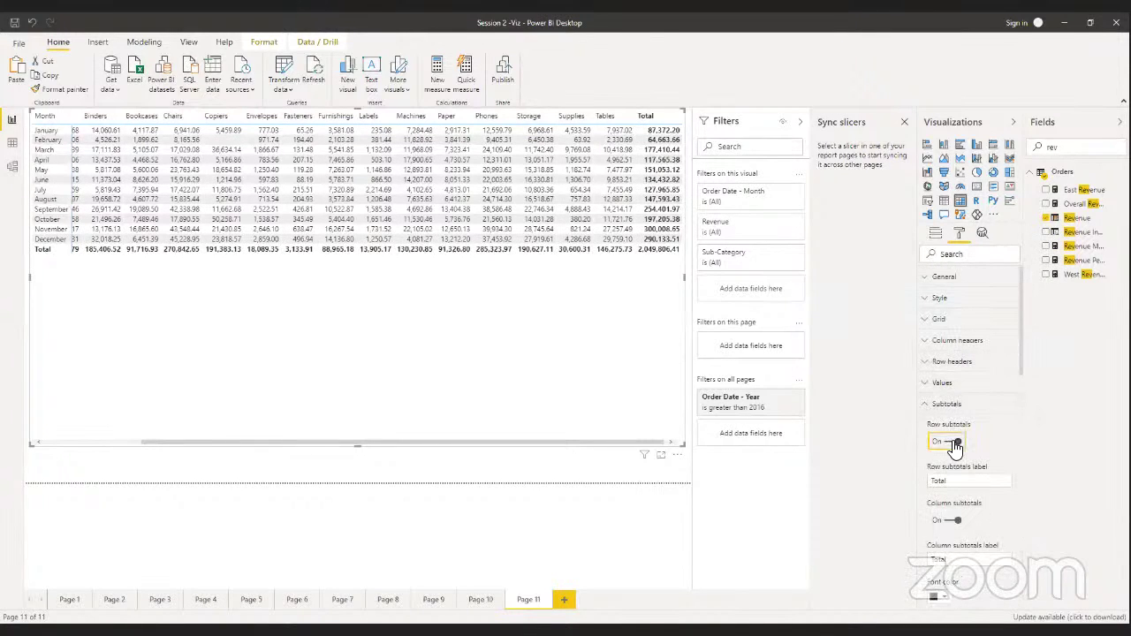
{"action": "left_click", "coordinate": [954, 444]}
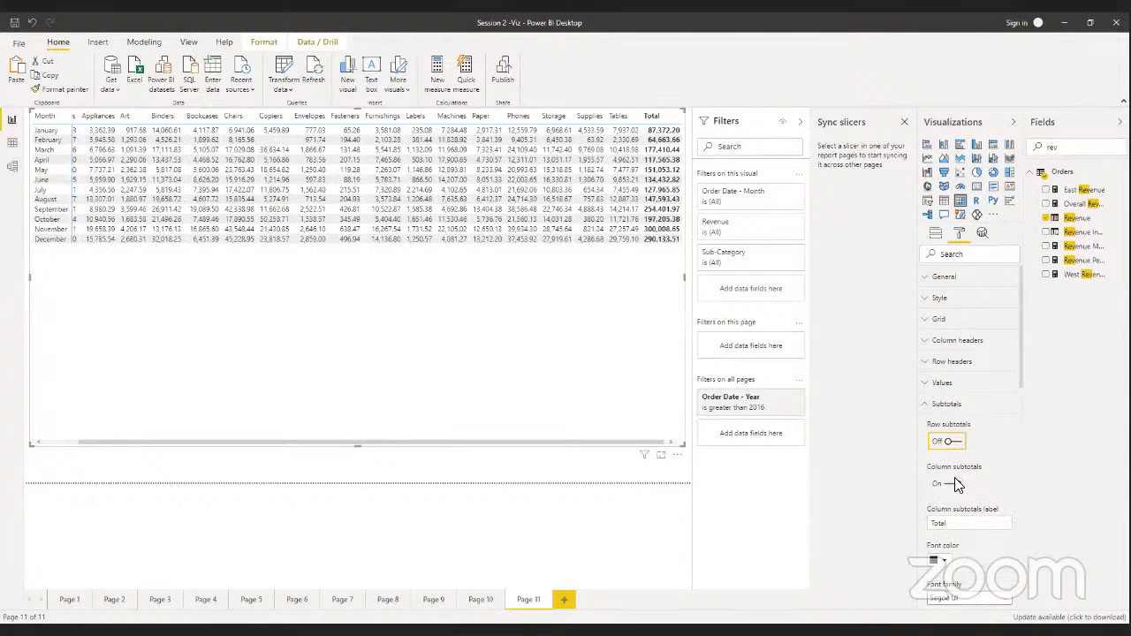
{"action": "left_click", "coordinate": [953, 484]}
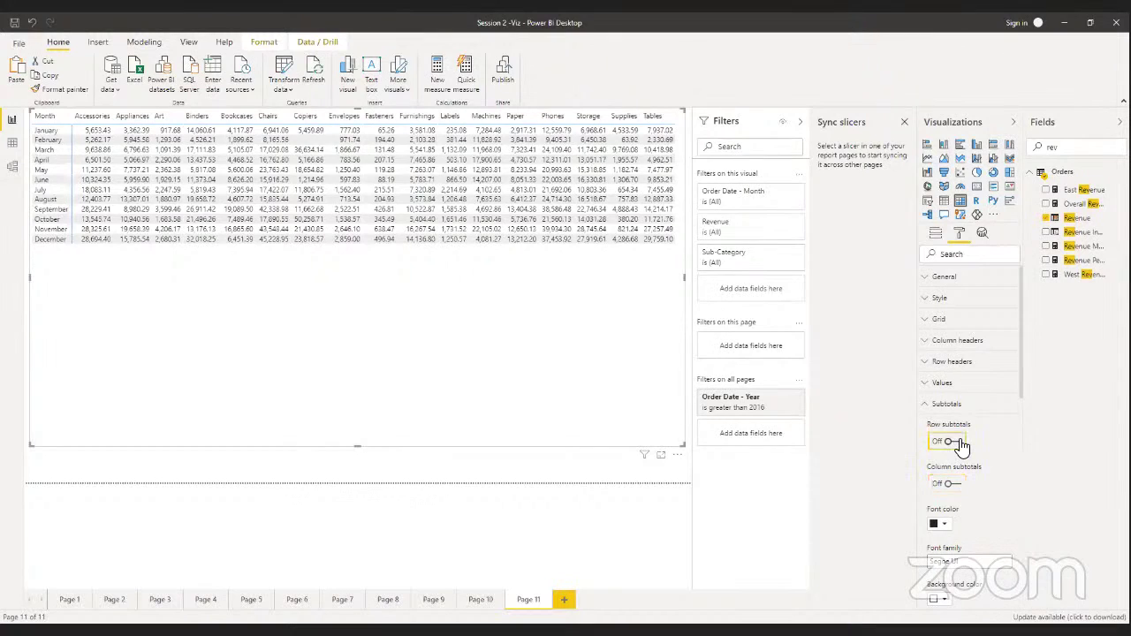
Turn the matrix's row subtotals back on and close the subtotal formatting settings
{"action": "left_click", "coordinate": [959, 443]}
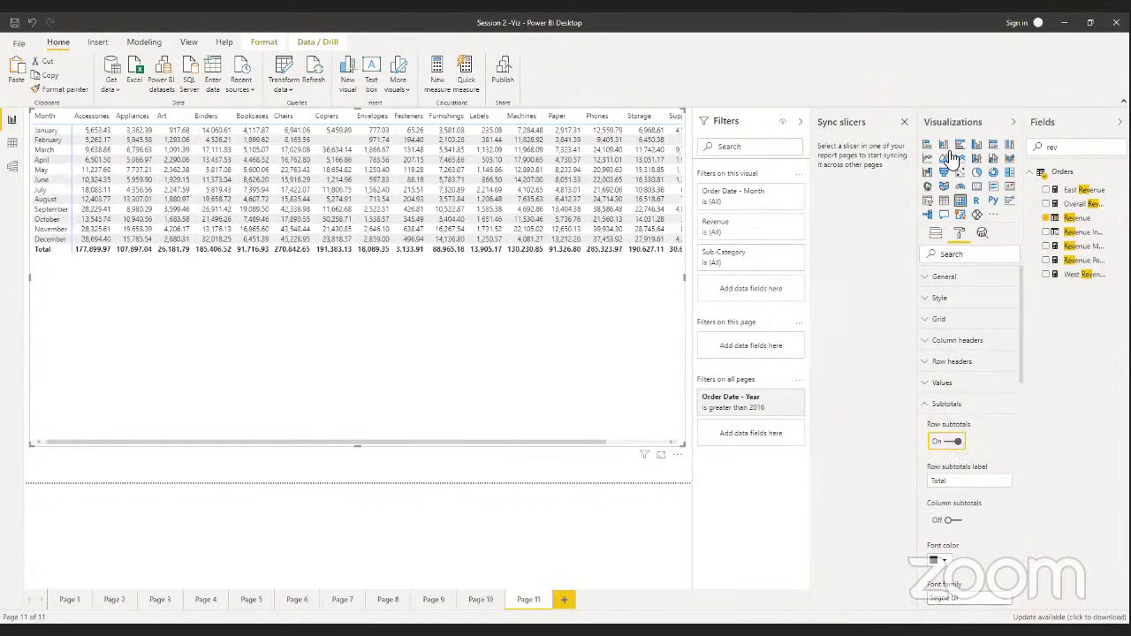
{"action": "left_click", "coordinate": [938, 406]}
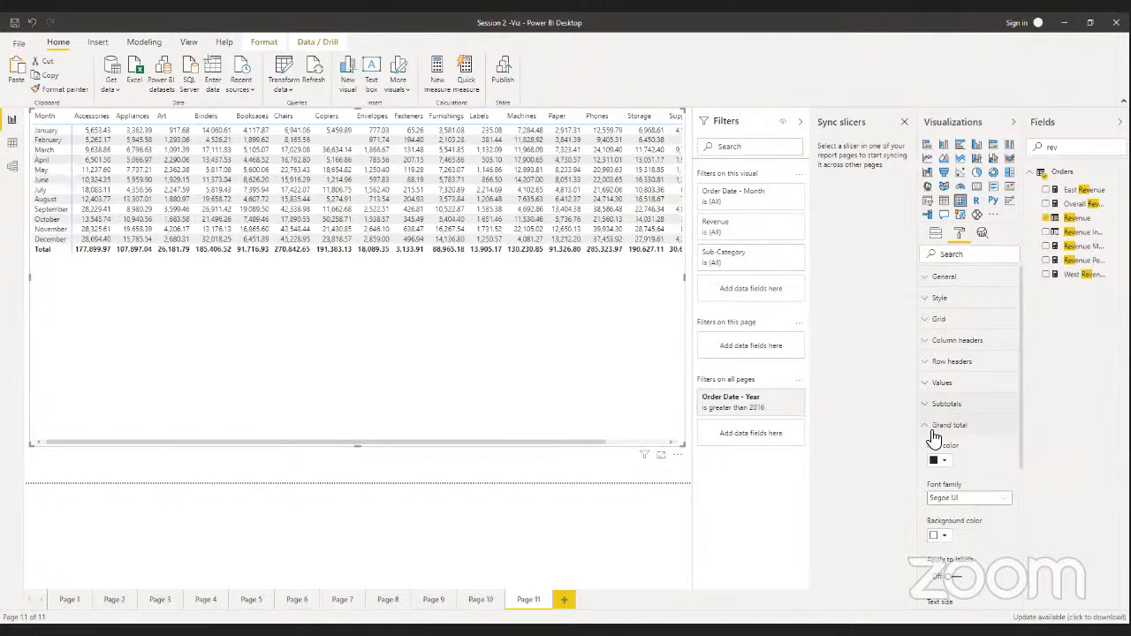
{"action": "left_click", "coordinate": [933, 430]}
Apply background color conditional formatting to the matrix's Revenue values, using a color scale on Sum of Revenue from lowest to highest value
{"action": "left_click", "coordinate": [934, 234]}
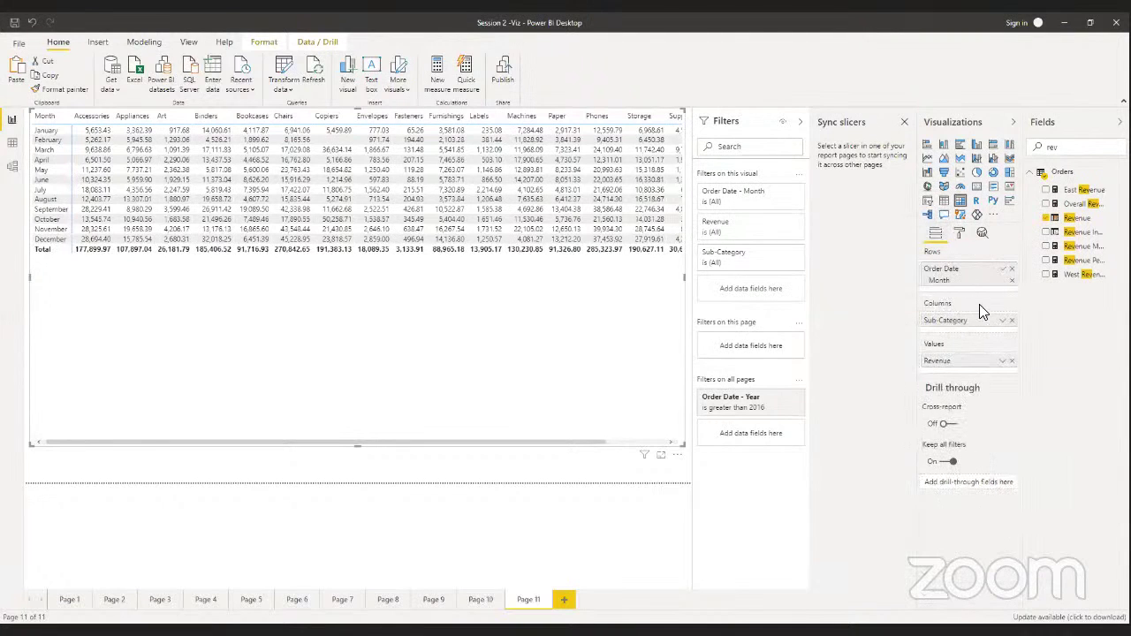
{"action": "left_click", "coordinate": [1004, 361]}
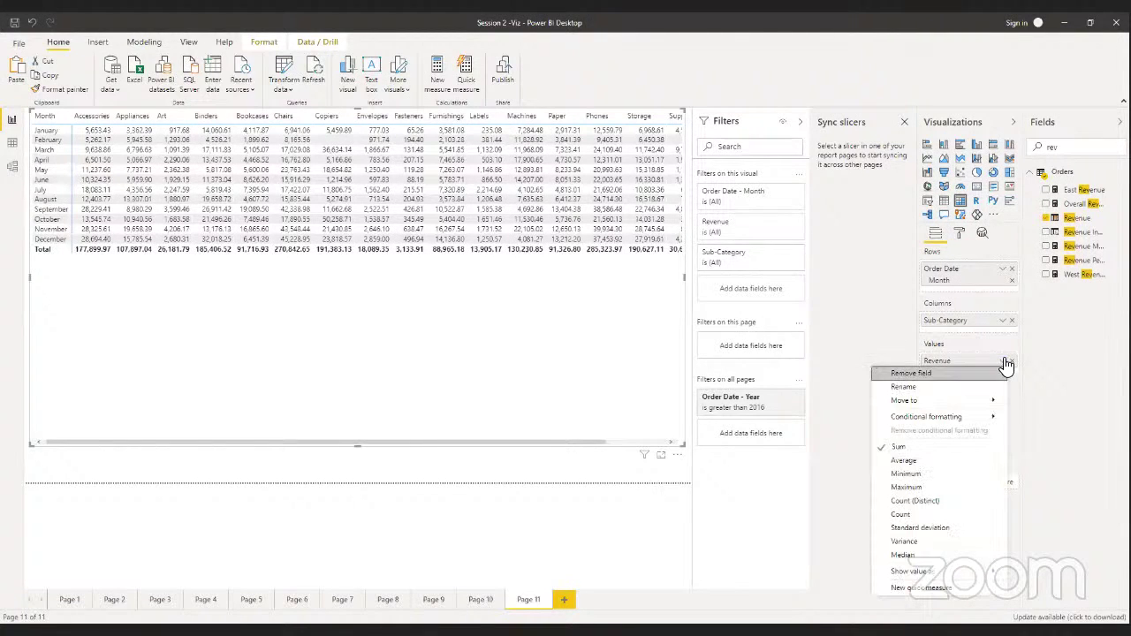
{"action": "mouse_move", "coordinate": [966, 405]}
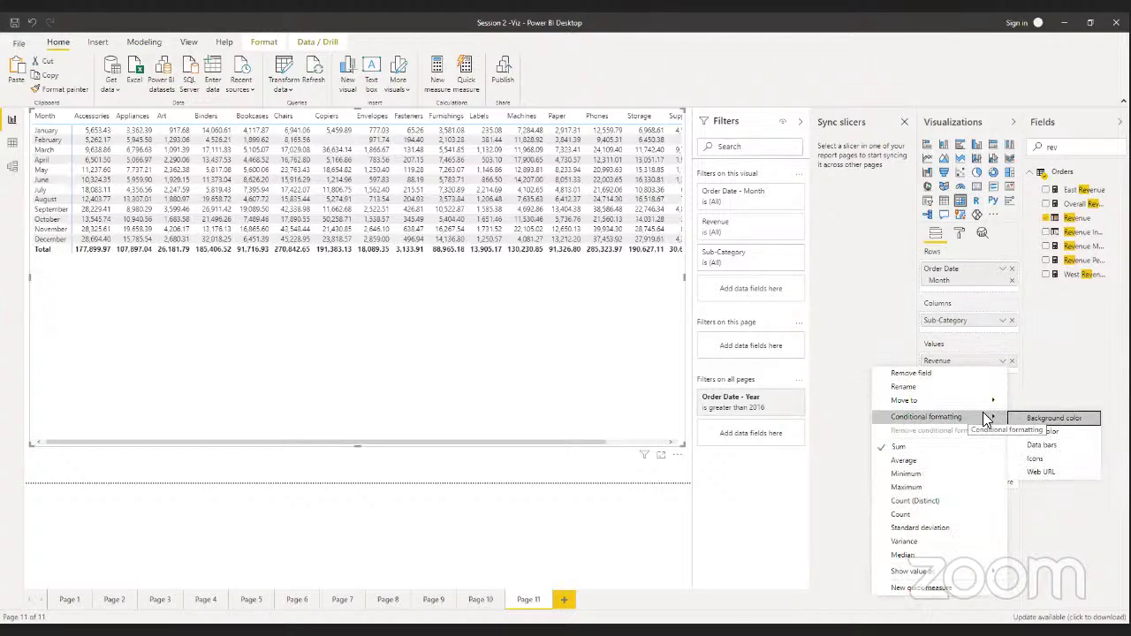
{"action": "left_click", "coordinate": [1053, 419]}
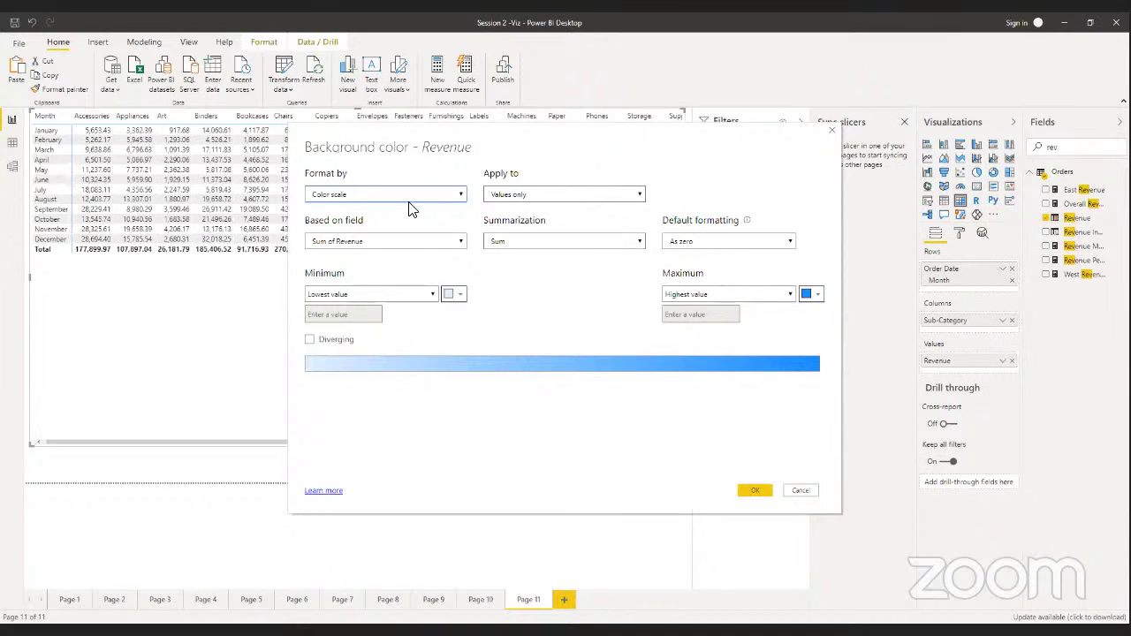
{"action": "left_click", "coordinate": [761, 497]}
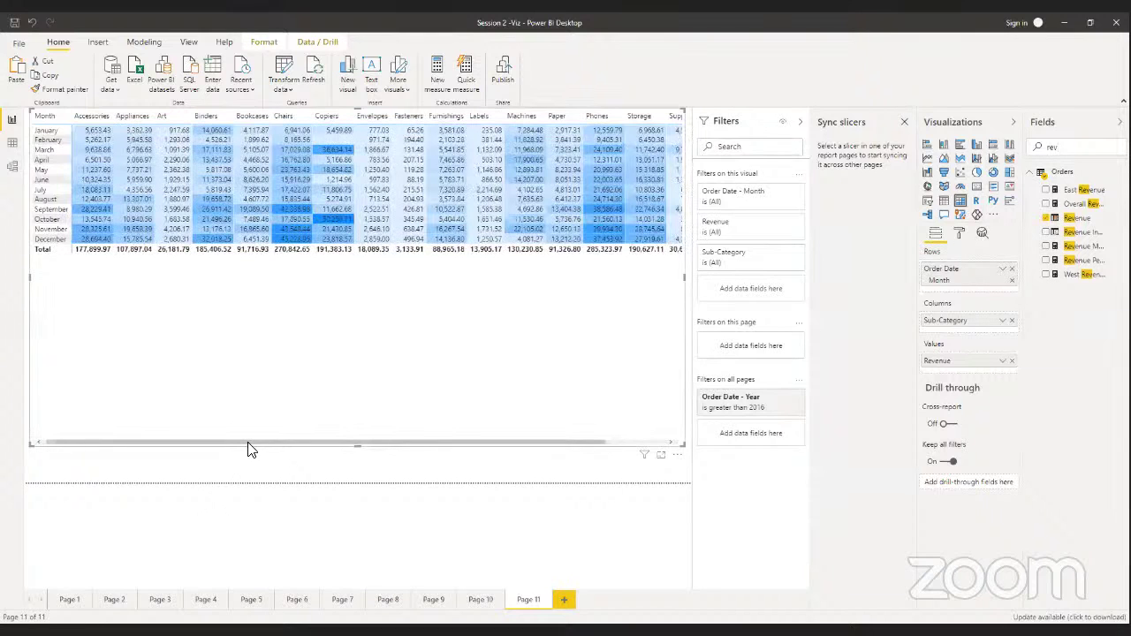
{"action": "left_click_drag", "start_coordinate": [318, 450], "coordinate": [361, 456]}
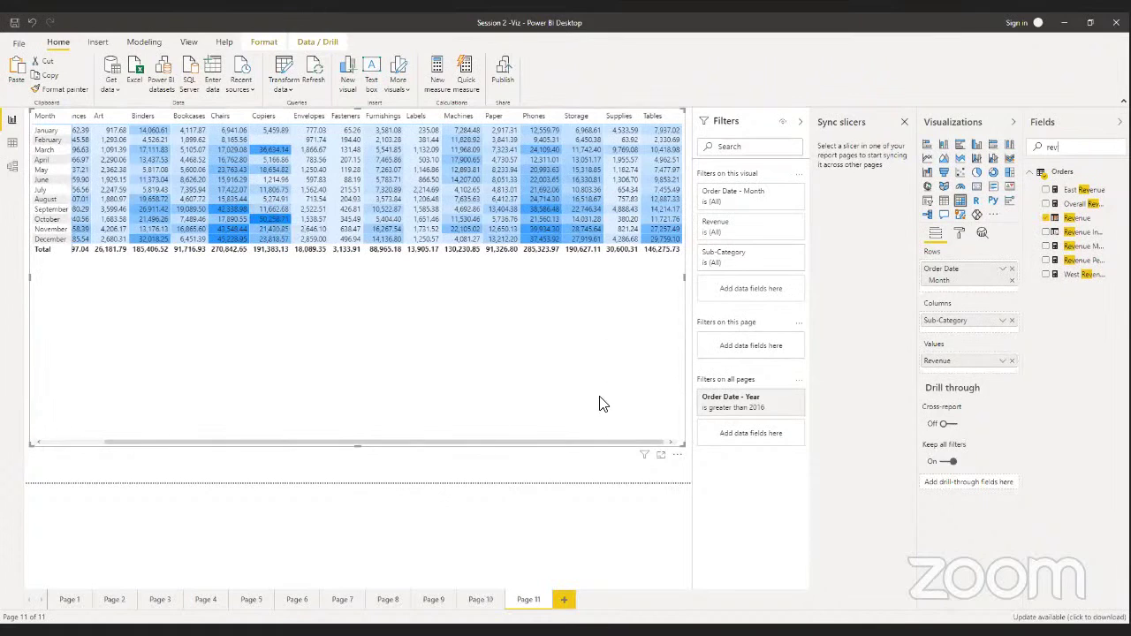
{"action": "left_click_drag", "start_coordinate": [573, 451], "coordinate": [366, 424]}
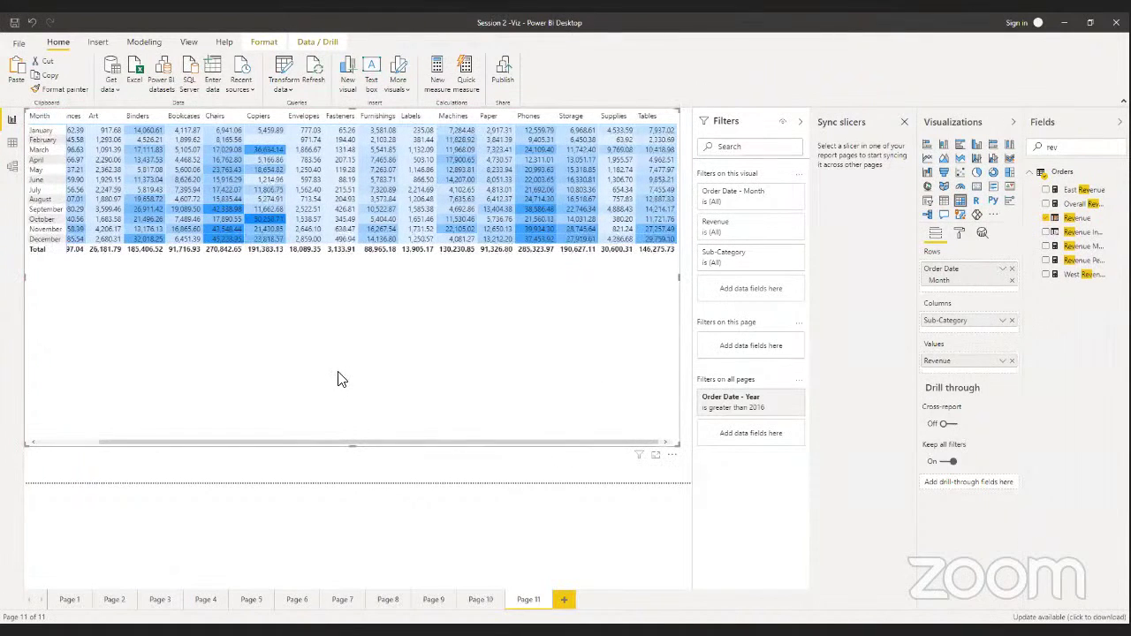
Add a new report page and sync the Order Date year slicer from Page 7 to Page 12
{"action": "left_click", "coordinate": [562, 601]}
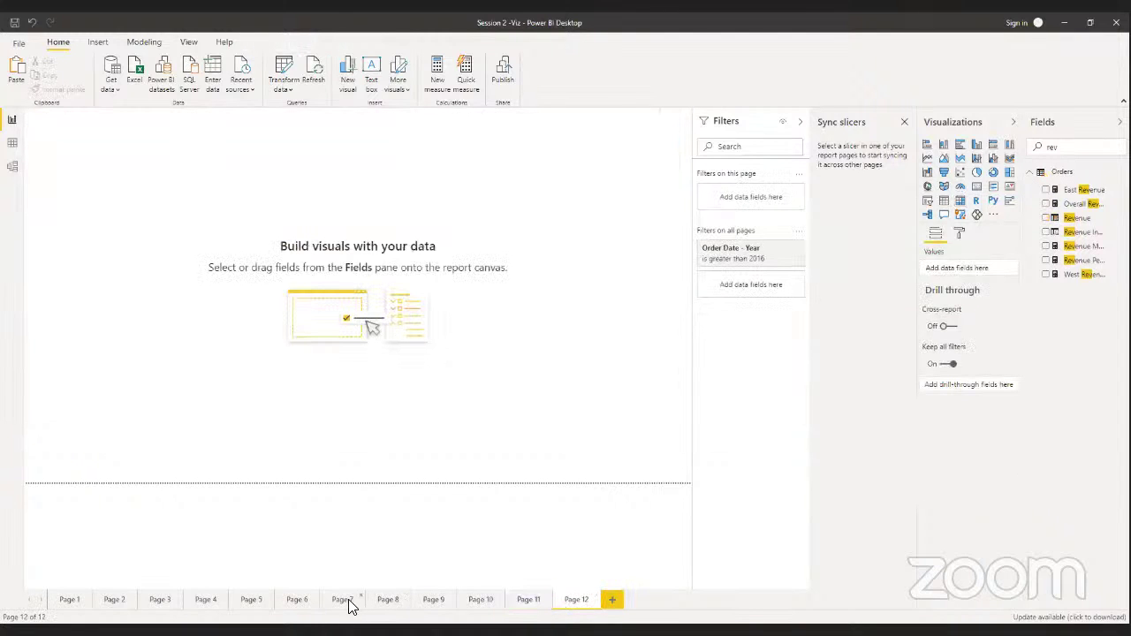
{"action": "left_click", "coordinate": [343, 600]}
{"action": "left_click", "coordinate": [221, 133]}
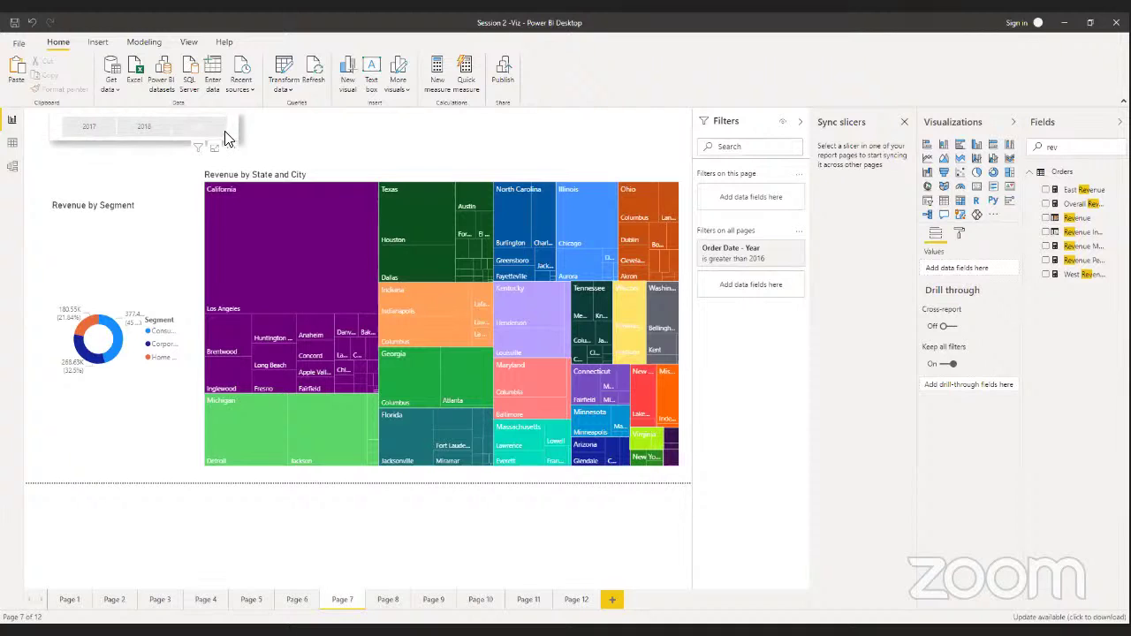
{"action": "left_click", "coordinate": [224, 131]}
{"action": "left_click", "coordinate": [233, 133]}
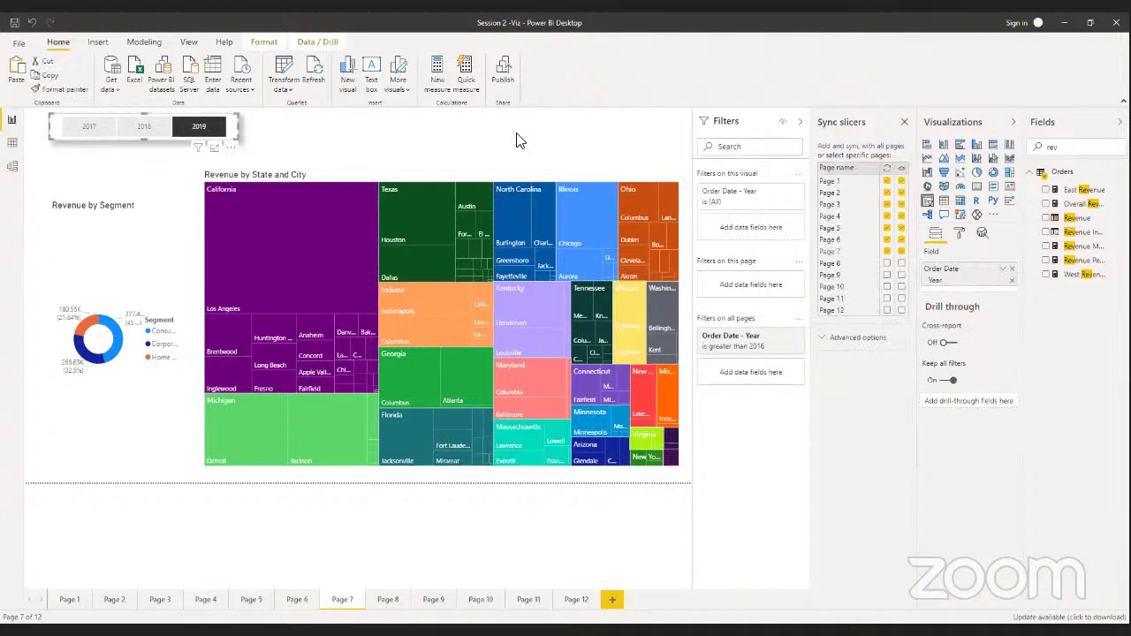
{"action": "left_click", "coordinate": [887, 275]}
{"action": "left_click", "coordinate": [886, 299]}
{"action": "left_click", "coordinate": [887, 287]}
{"action": "left_click", "coordinate": [575, 600]}
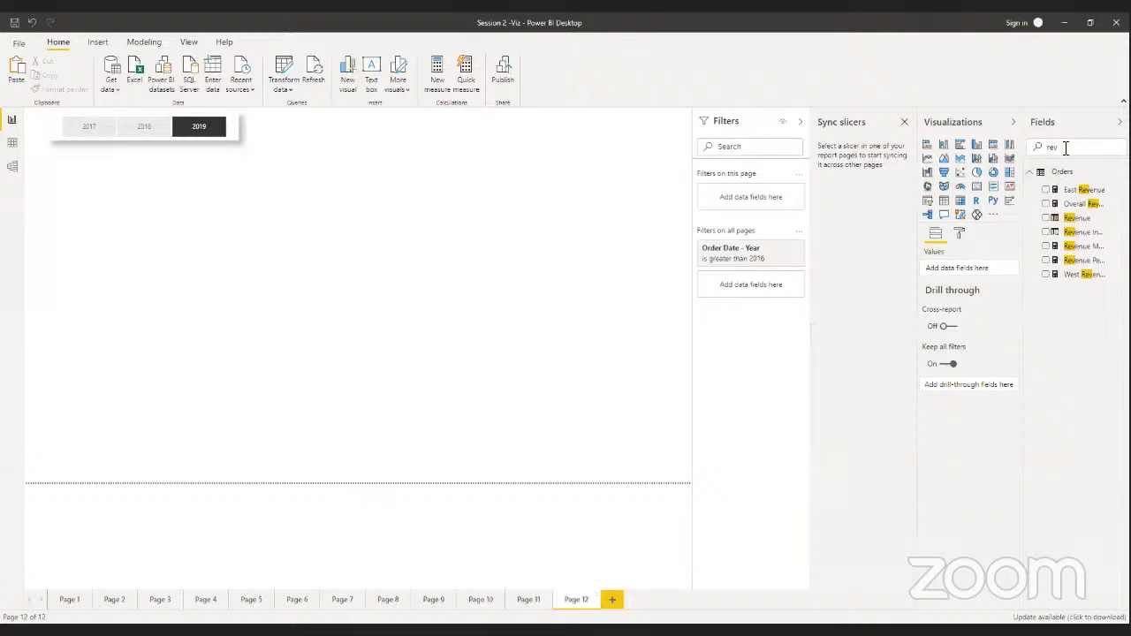
Clear the field search, insert a Key influencers visual on Page 12 and enlarge it downward
{"action": "key", "text": "BackSpace"}
{"action": "key", "text": "BackSpace"}
{"action": "key", "text": "BackSpace"}
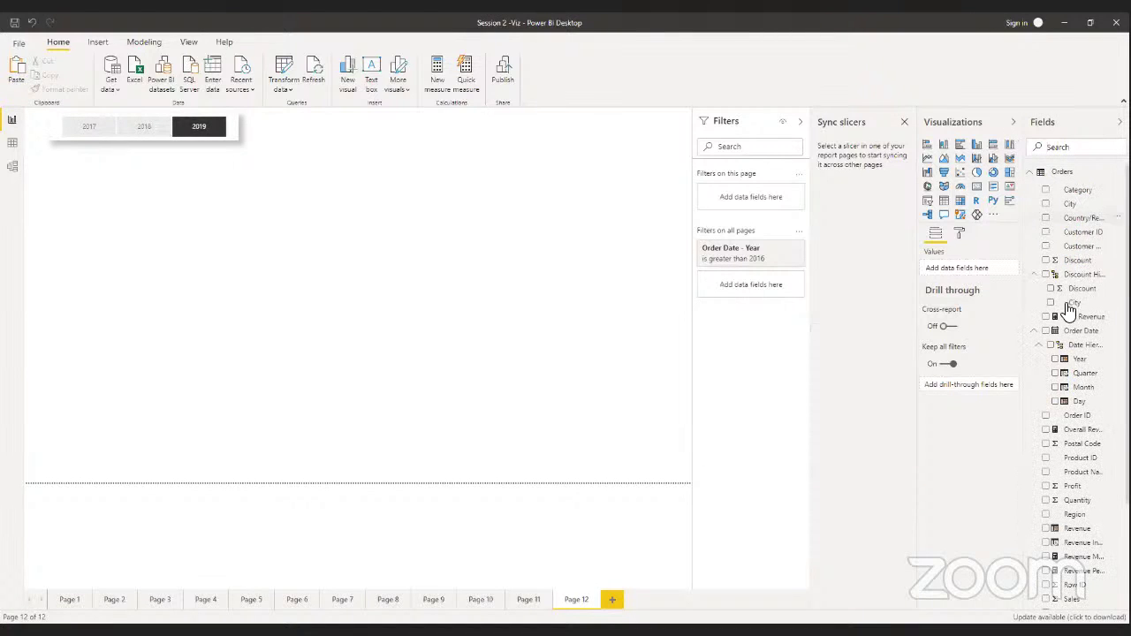
{"action": "scroll", "coordinate": [1071, 347], "scroll_direction": "down", "scroll_amount": 3}
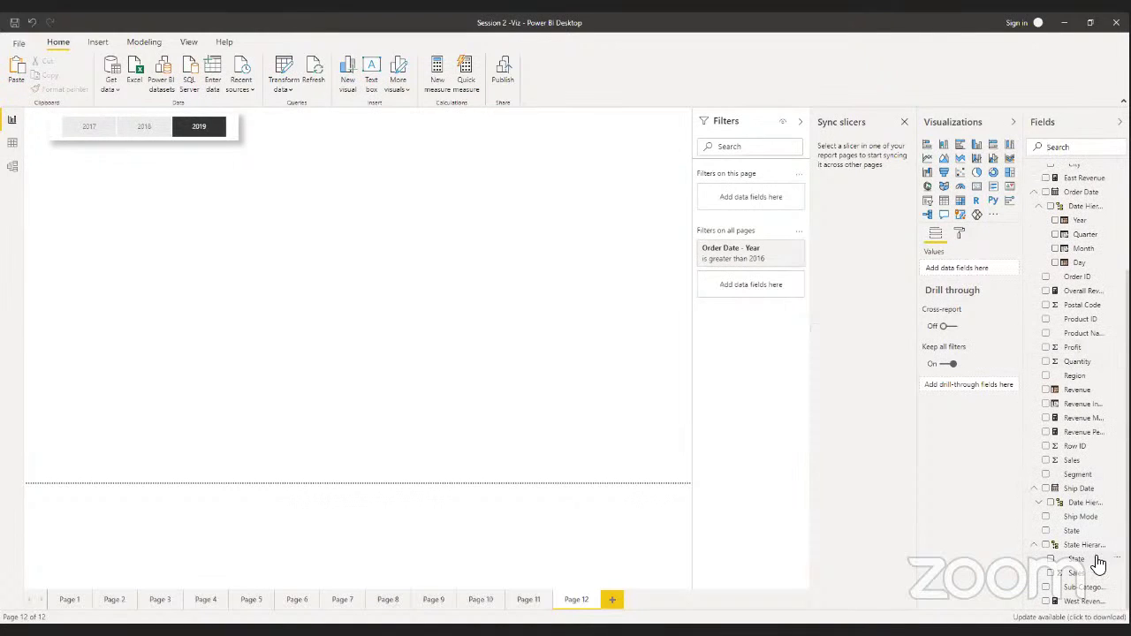
{"action": "left_click", "coordinate": [1009, 202]}
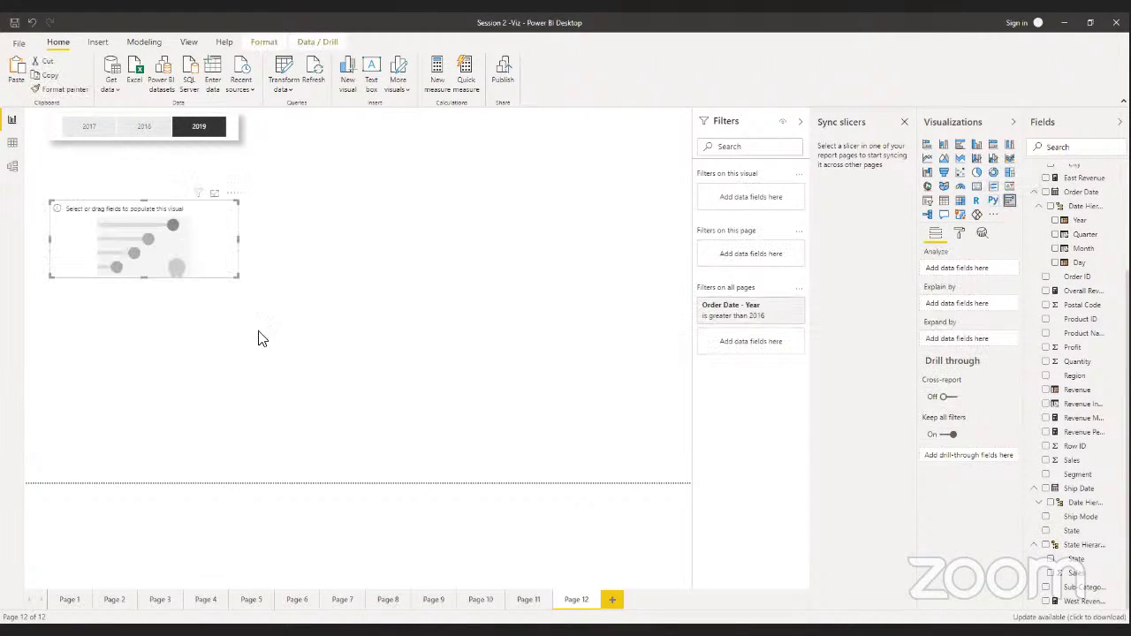
{"action": "left_click_drag", "start_coordinate": [239, 276], "coordinate": [250, 419]}
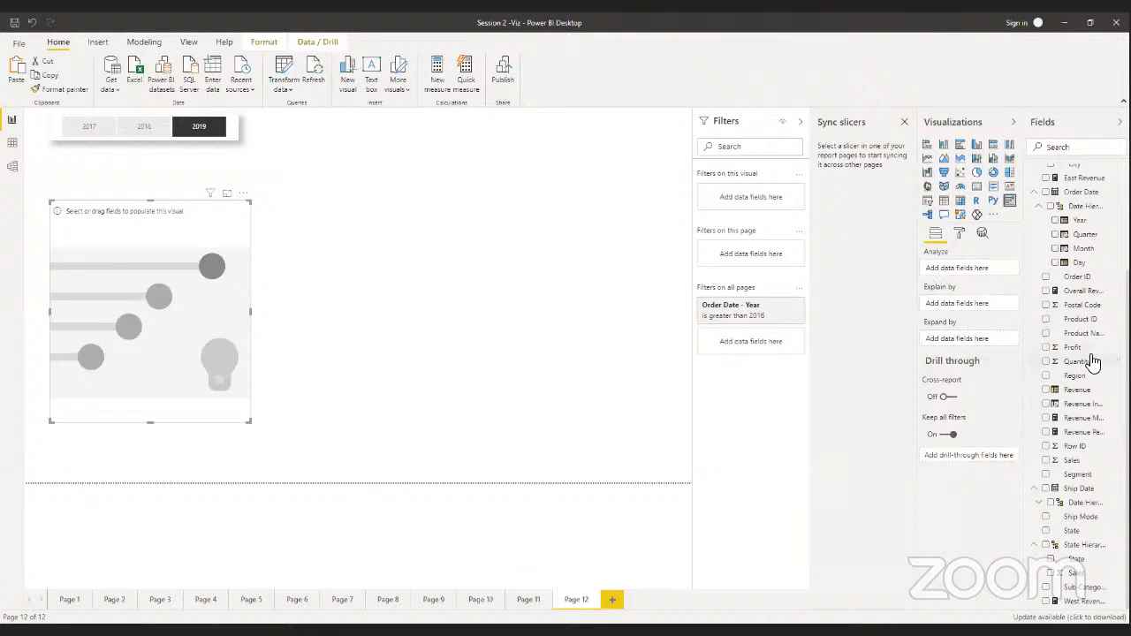
Set the Key influencers visual to analyze Revenue, explained by the Month level of Order Date
{"action": "scroll", "coordinate": [1044, 323], "scroll_direction": "up", "scroll_amount": 3}
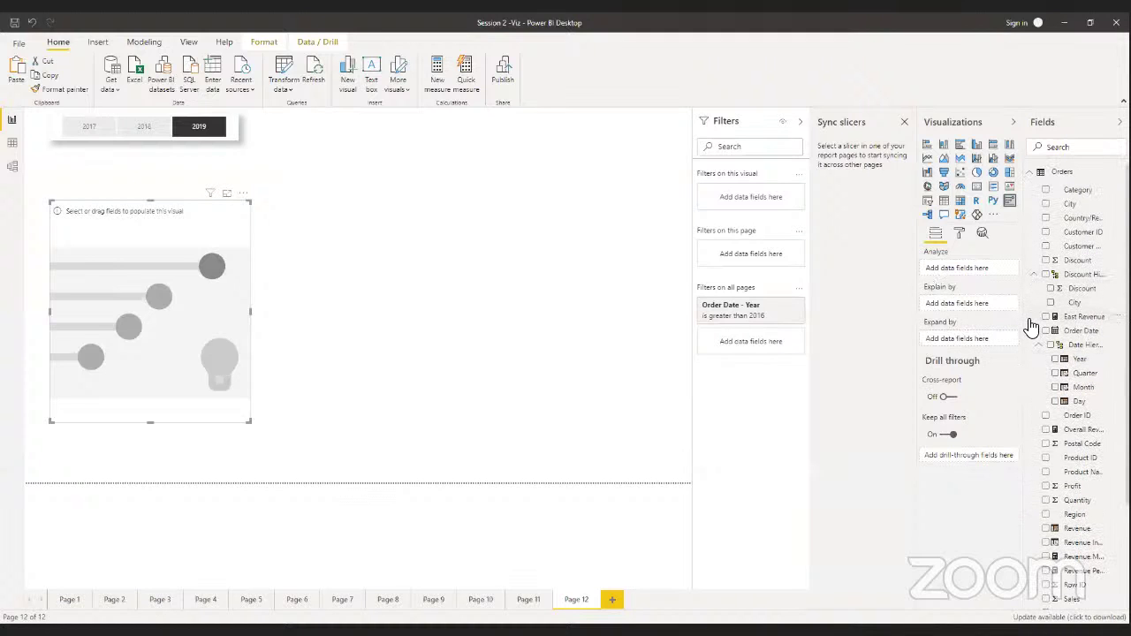
{"action": "left_click", "coordinate": [1034, 330]}
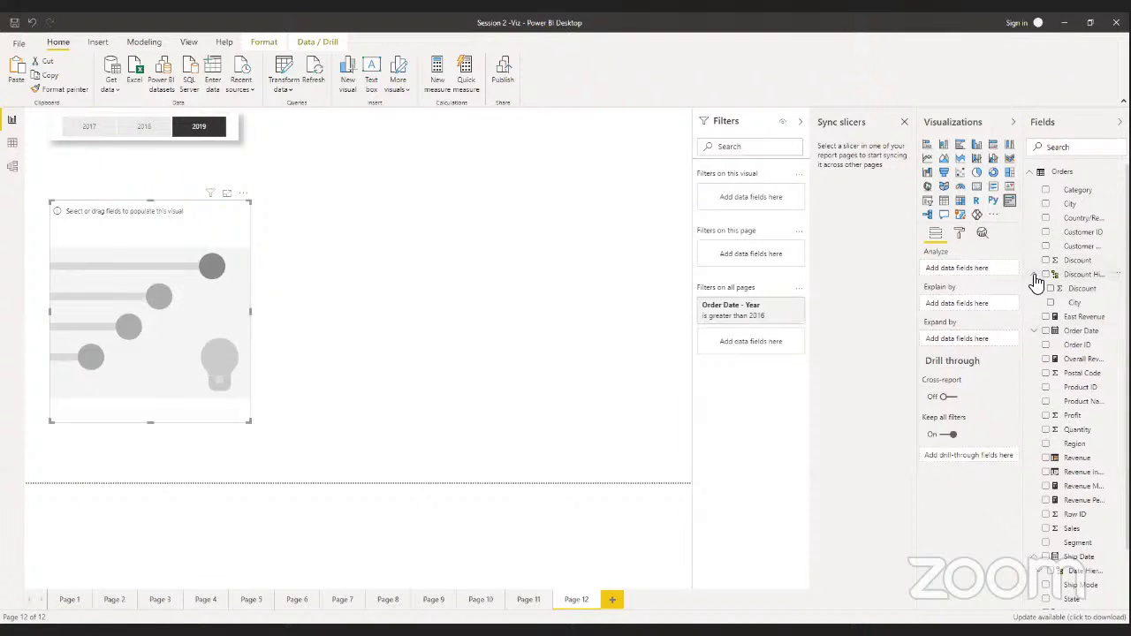
{"action": "left_click", "coordinate": [1034, 275]}
{"action": "left_click", "coordinate": [1034, 302]}
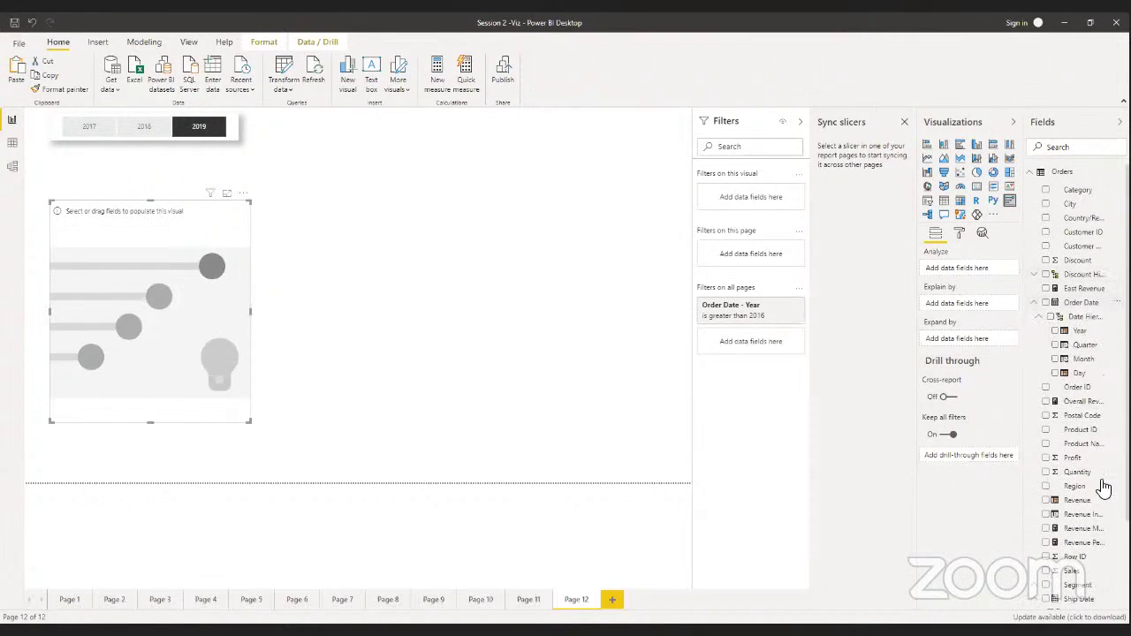
{"action": "scroll", "coordinate": [1078, 457], "scroll_direction": "down", "scroll_amount": 3}
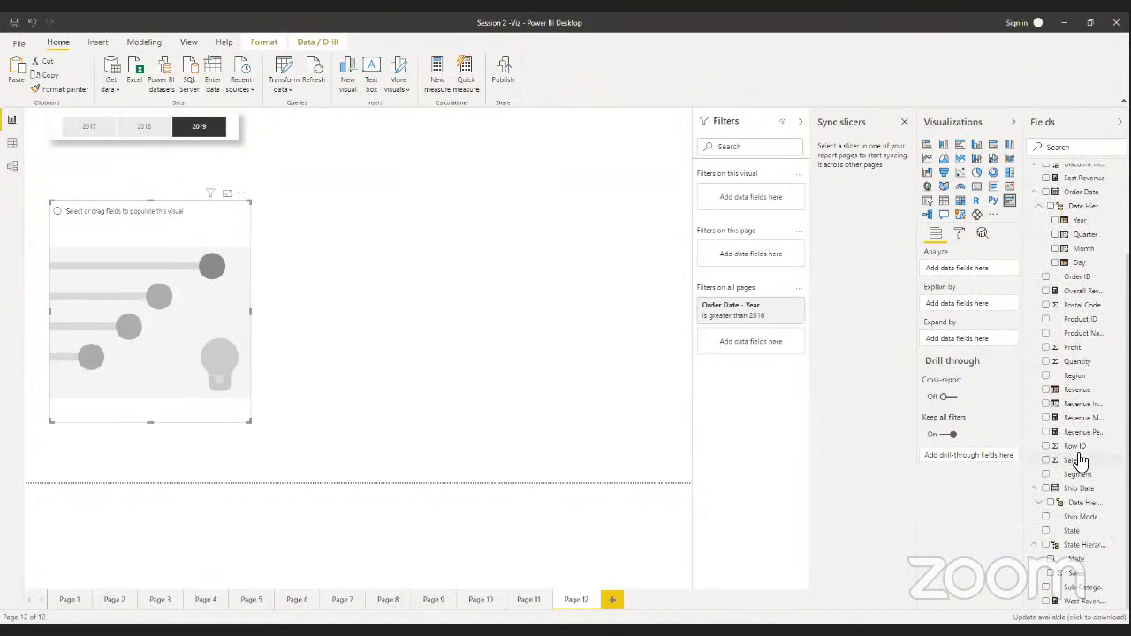
{"action": "left_click_drag", "start_coordinate": [1090, 391], "coordinate": [960, 273]}
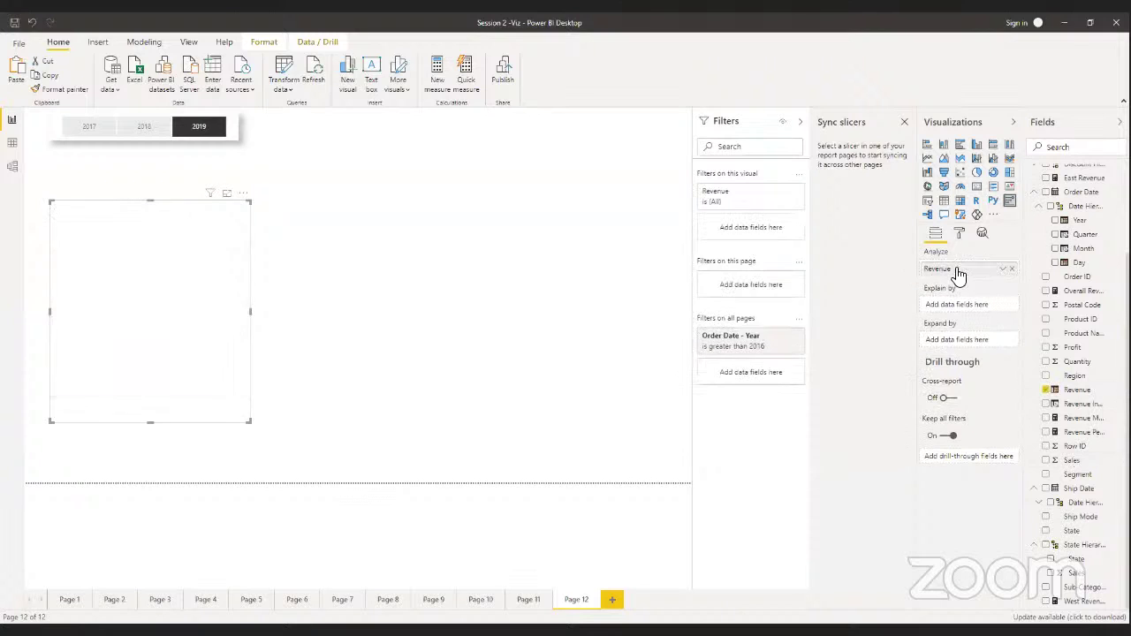
{"action": "scroll", "coordinate": [1096, 326], "scroll_direction": "up", "scroll_amount": 3}
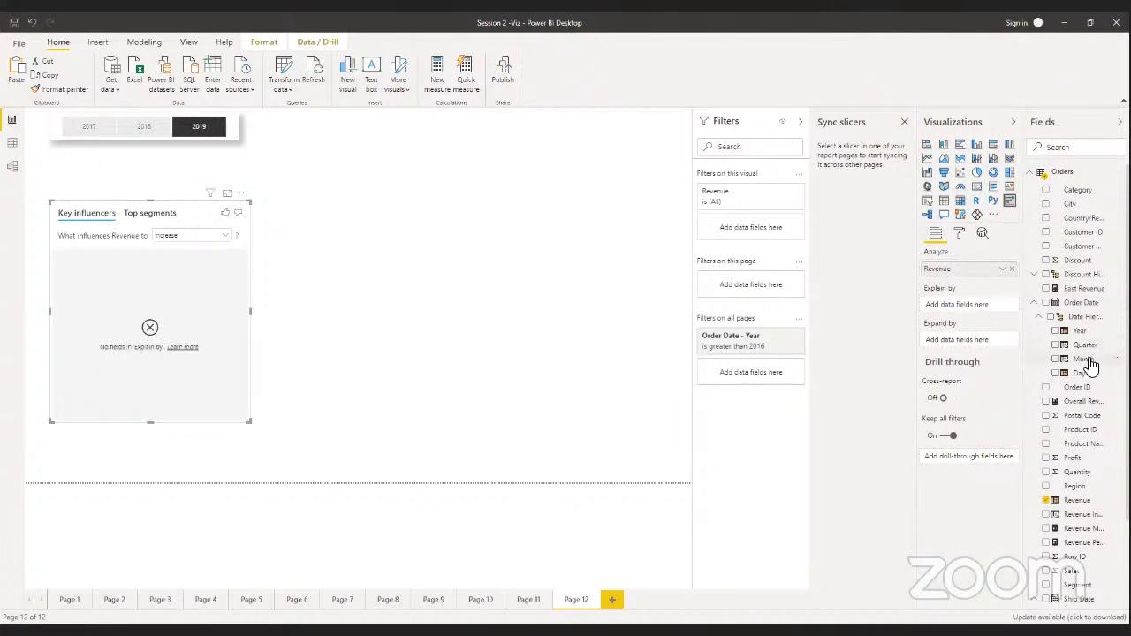
{"action": "left_click_drag", "start_coordinate": [1086, 359], "coordinate": [971, 308]}
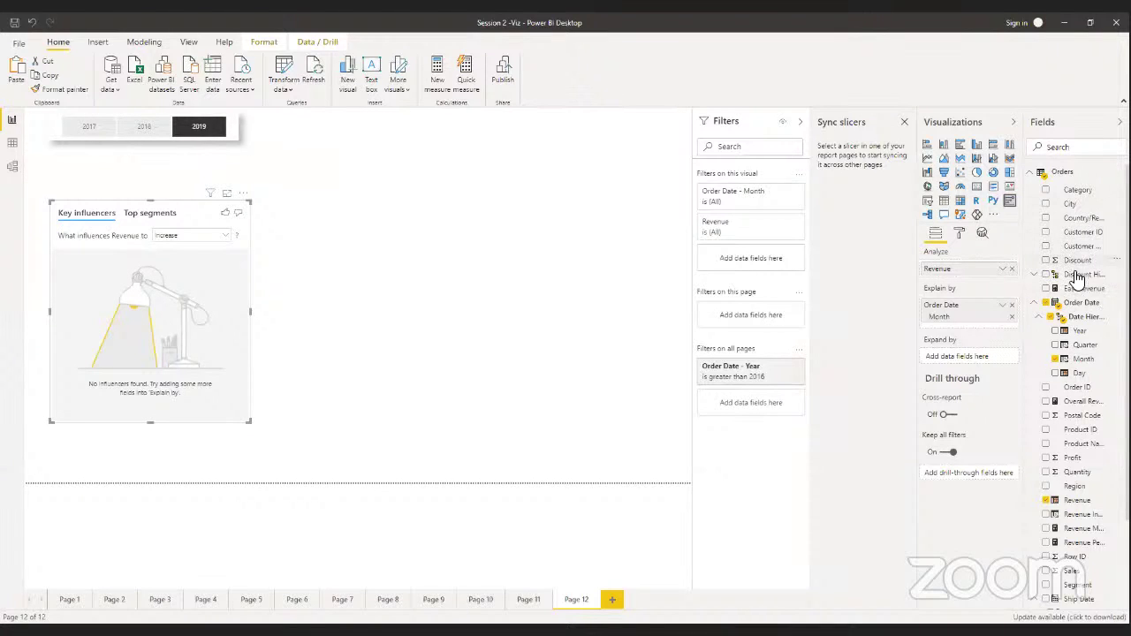
Remove Revenue and the Order Date Month from the Key influencers visual, leaving its field wells empty
{"action": "left_click", "coordinate": [1012, 268]}
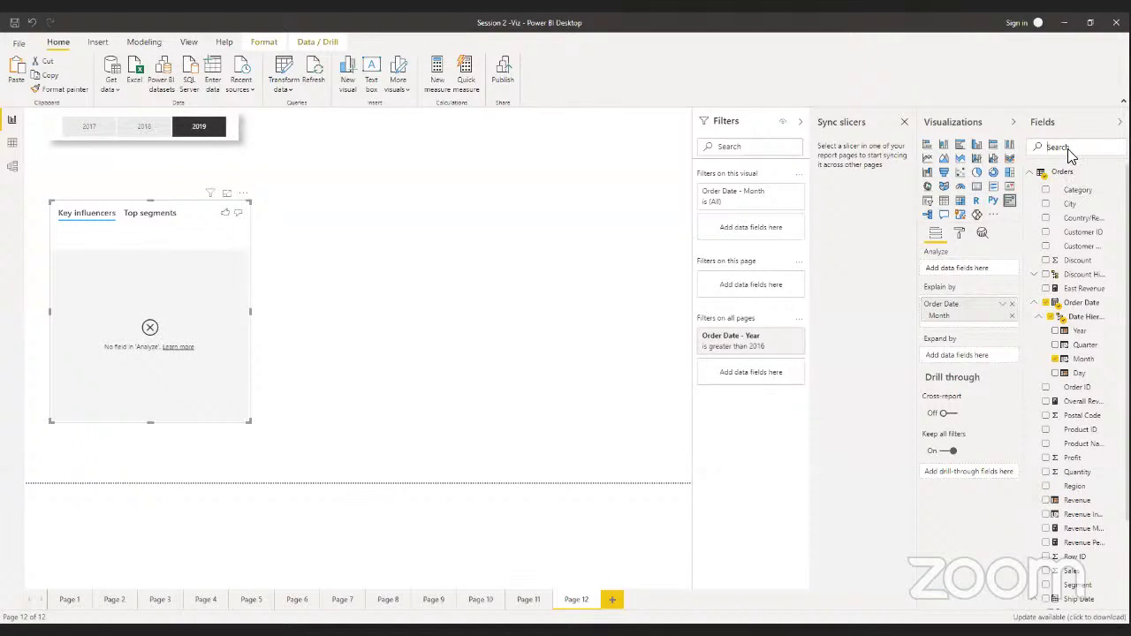
{"action": "scroll", "coordinate": [1072, 566], "scroll_direction": "down", "scroll_amount": 3}
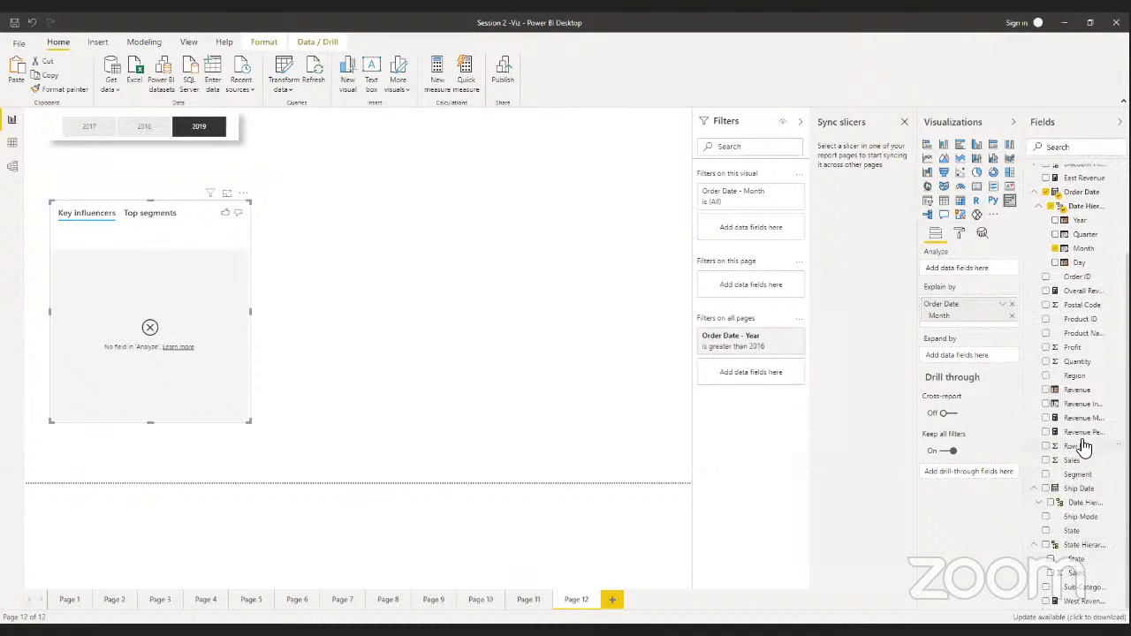
{"action": "left_click_drag", "start_coordinate": [1071, 353], "coordinate": [975, 277]}
{"action": "left_click", "coordinate": [1011, 305]}
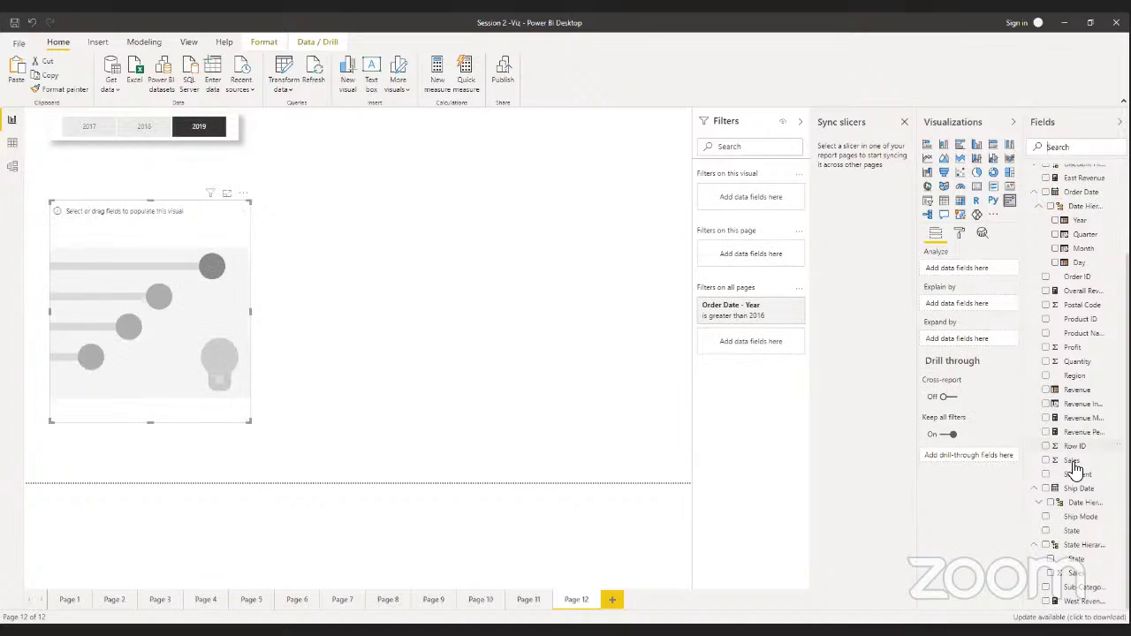
Set the Key influencers visual to analyze Revenue, explained by Profit and Category
{"action": "left_click_drag", "start_coordinate": [1075, 396], "coordinate": [954, 276]}
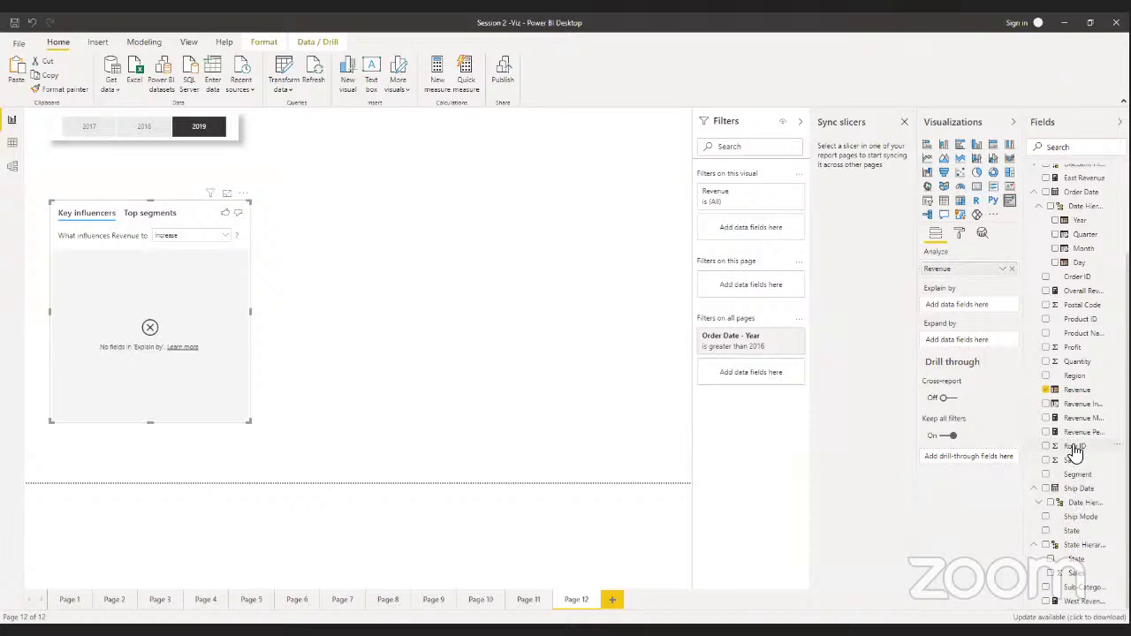
{"action": "left_click_drag", "start_coordinate": [1072, 351], "coordinate": [952, 314]}
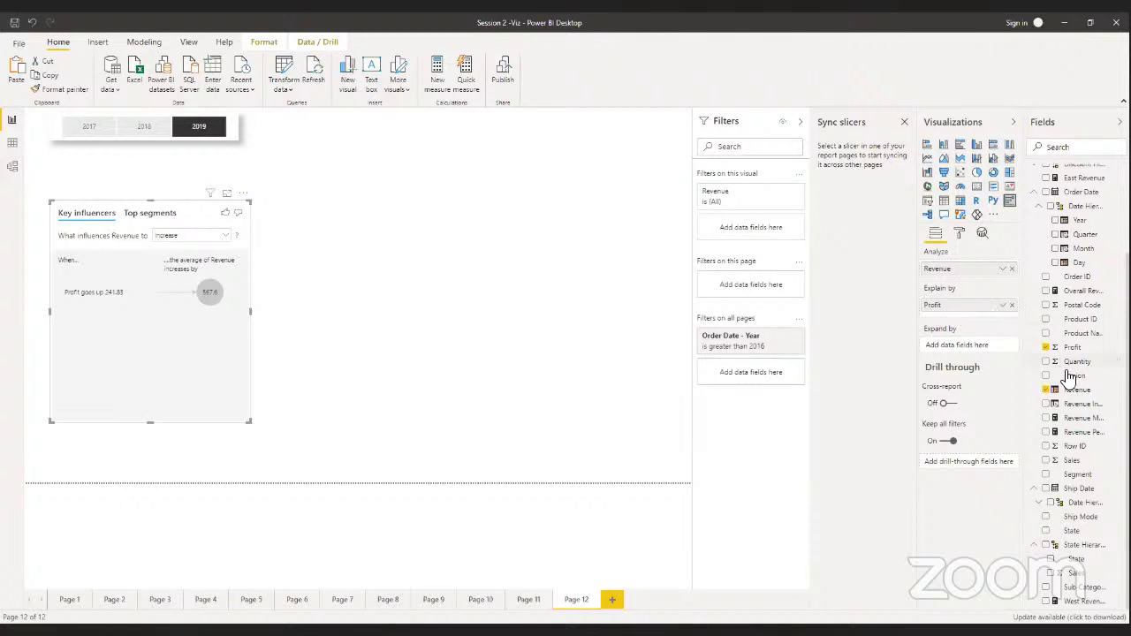
{"action": "scroll", "coordinate": [1069, 378], "scroll_direction": "up", "scroll_amount": 3}
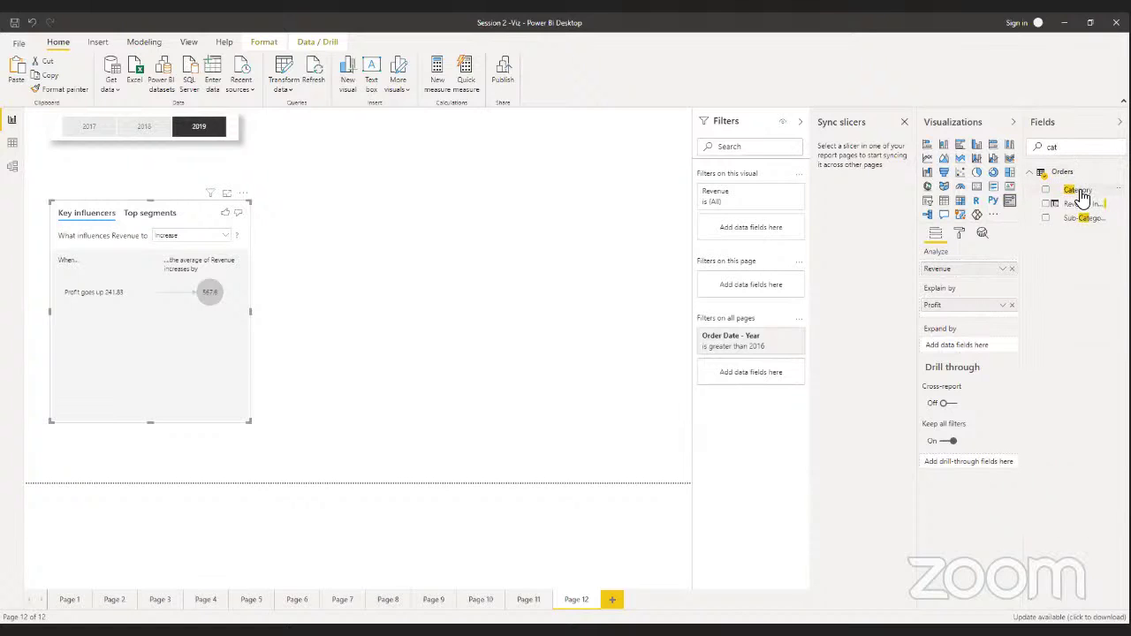
{"action": "left_click_drag", "start_coordinate": [1081, 196], "coordinate": [974, 351]}
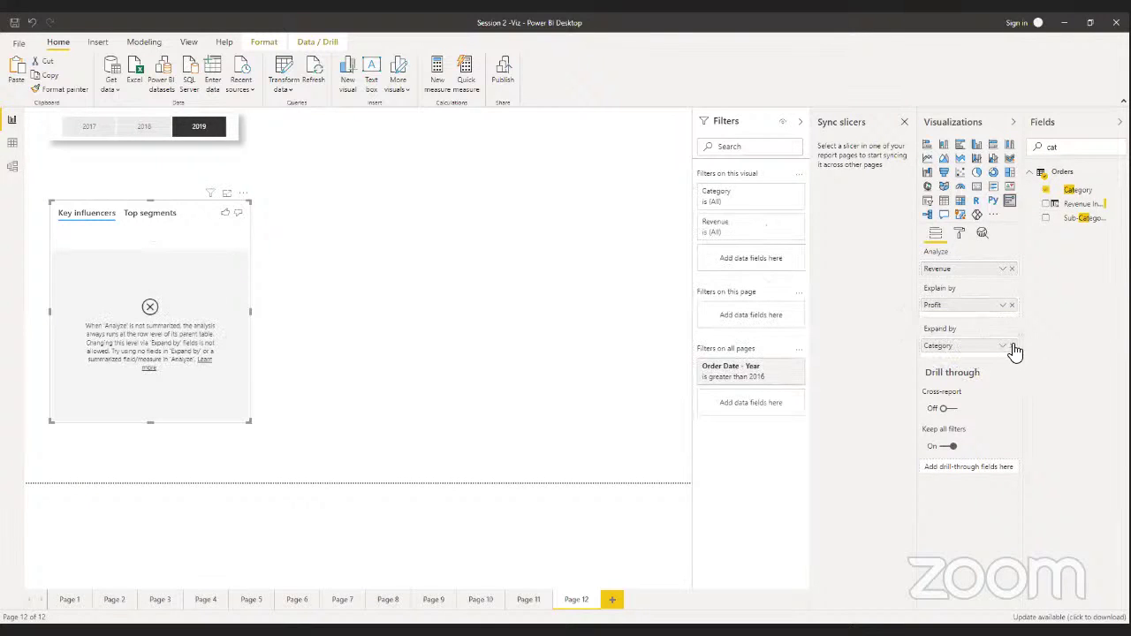
{"action": "left_click_drag", "start_coordinate": [964, 348], "coordinate": [967, 321]}
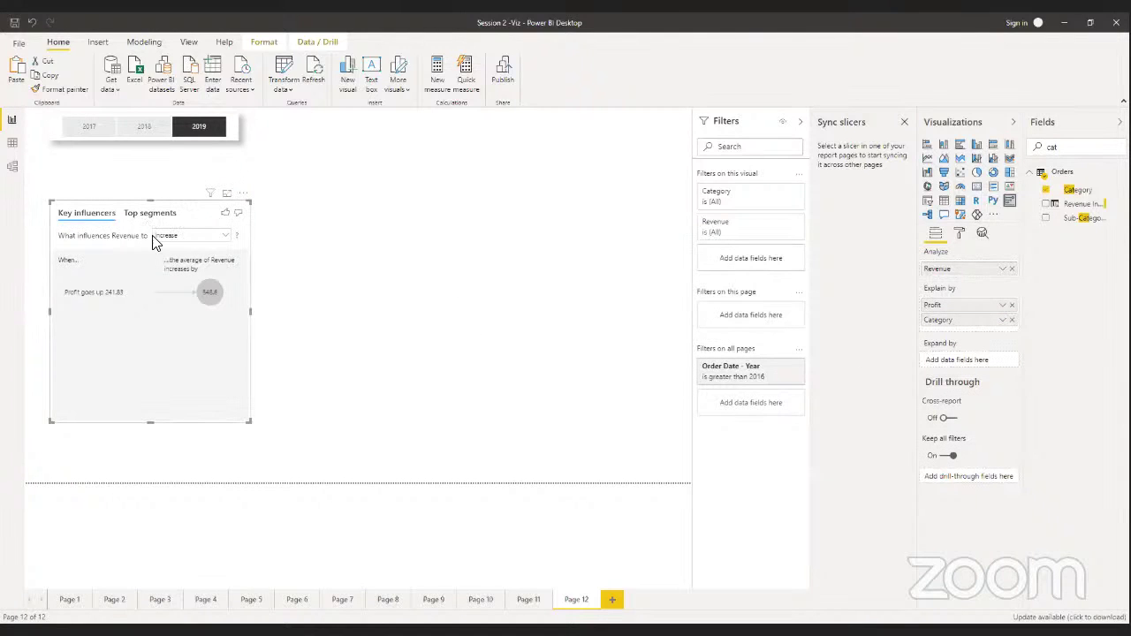
Examine what makes Revenue decrease and the top segments for Low and High Revenue, temporarily widening the visual
{"action": "left_click", "coordinate": [167, 256]}
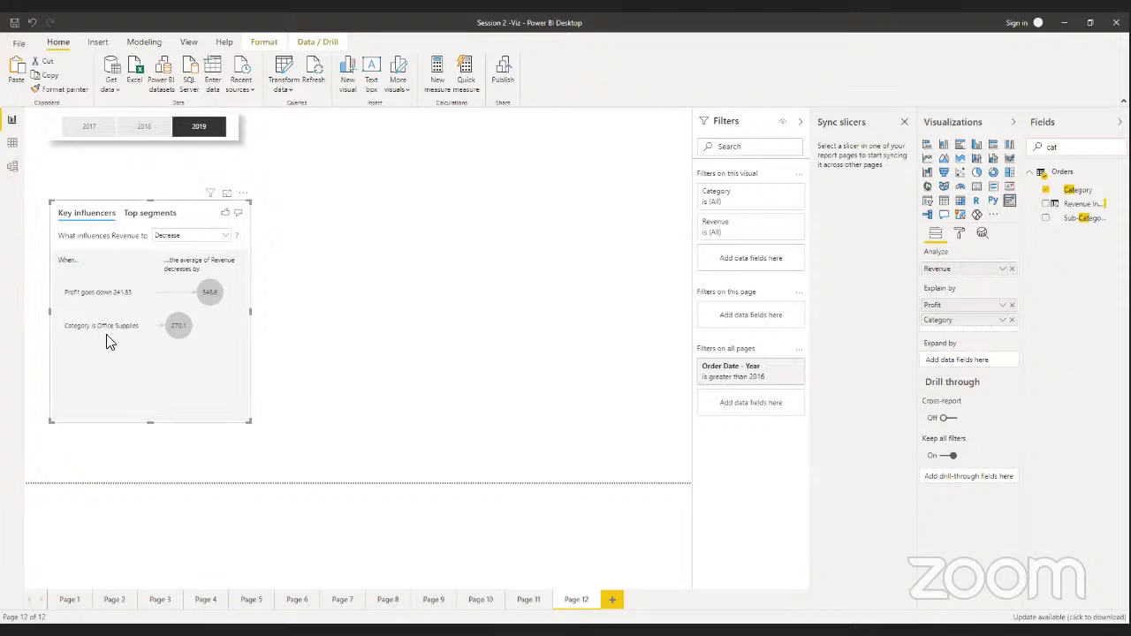
{"action": "left_click", "coordinate": [141, 215]}
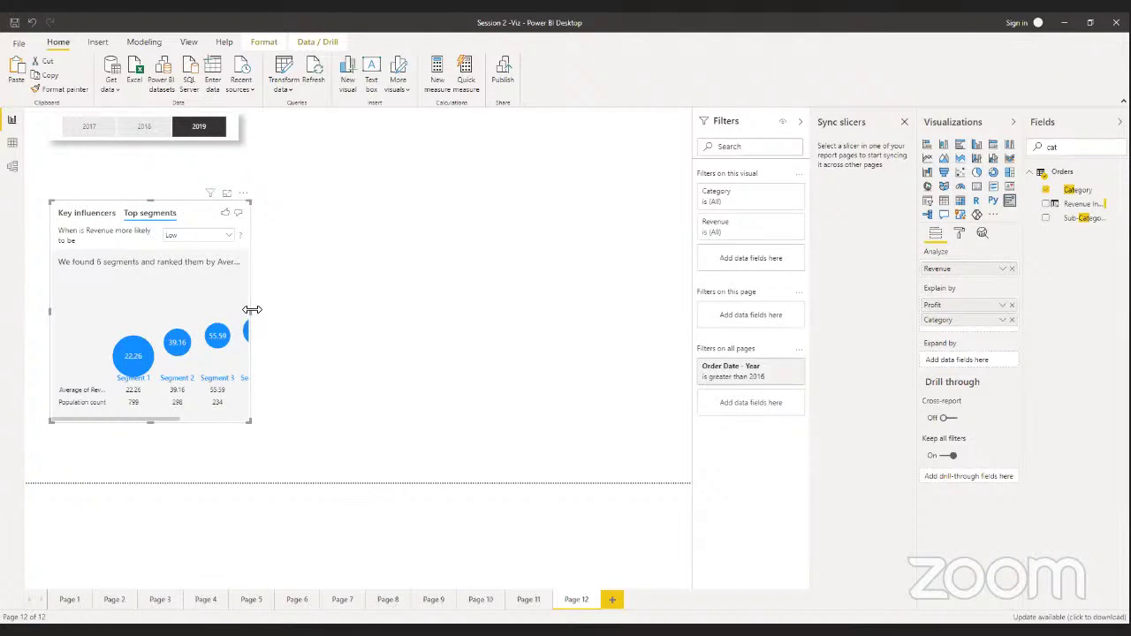
{"action": "left_click_drag", "start_coordinate": [252, 310], "coordinate": [386, 327]}
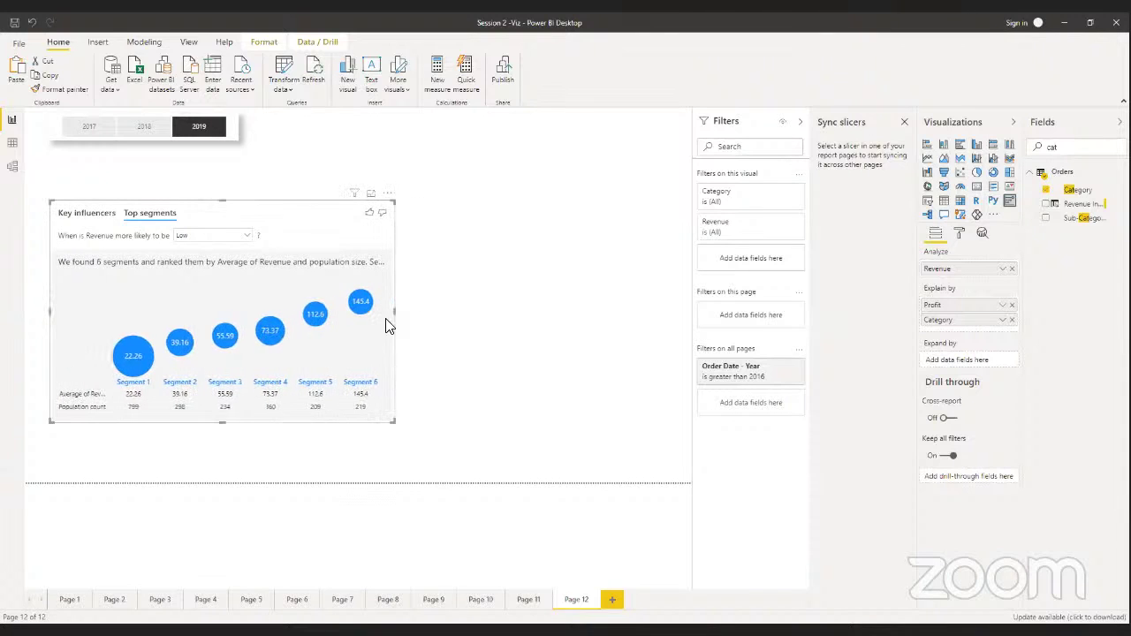
{"action": "left_click", "coordinate": [212, 237]}
{"action": "left_click", "coordinate": [207, 245]}
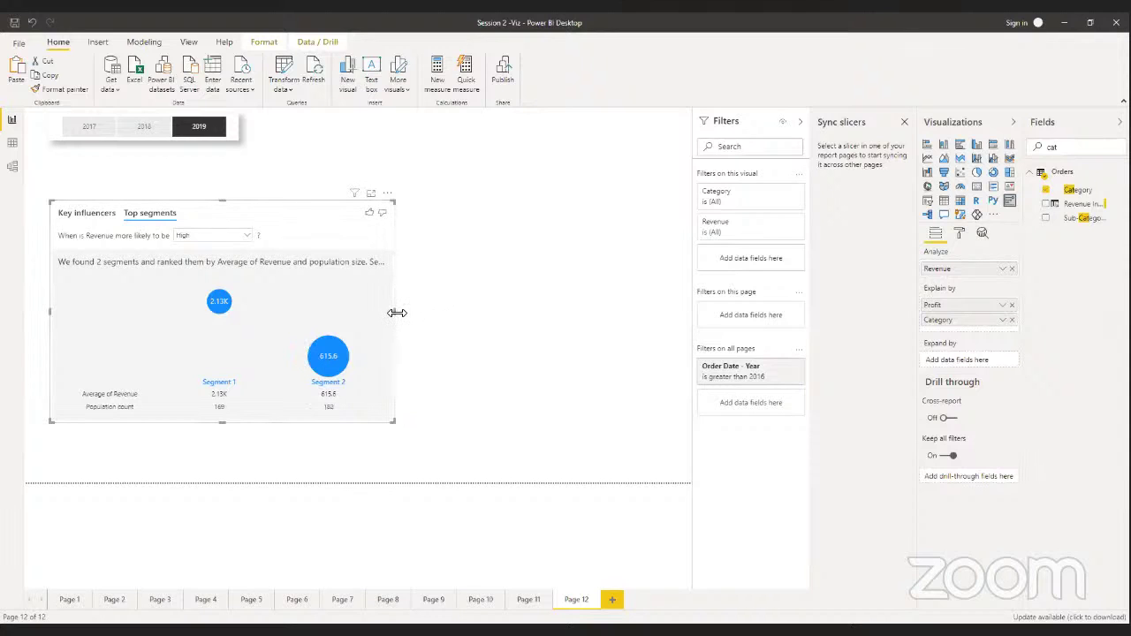
{"action": "left_click_drag", "start_coordinate": [397, 313], "coordinate": [237, 314]}
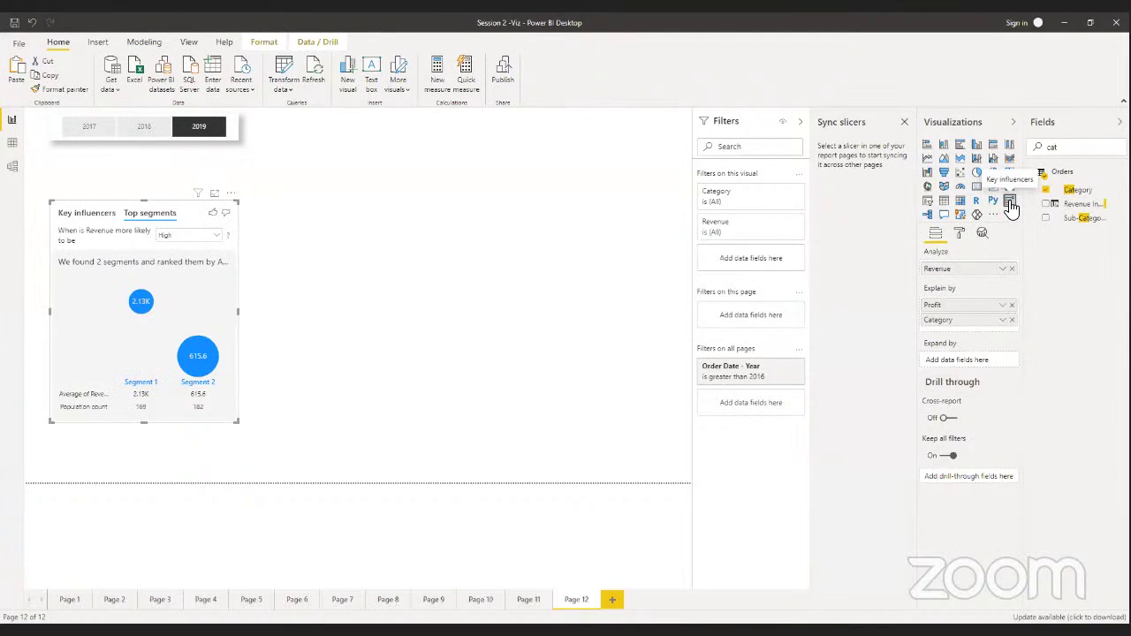
Convert the visual to a wider decomposition tree and remove Revenue from its Explain by fields
{"action": "left_click", "coordinate": [927, 216]}
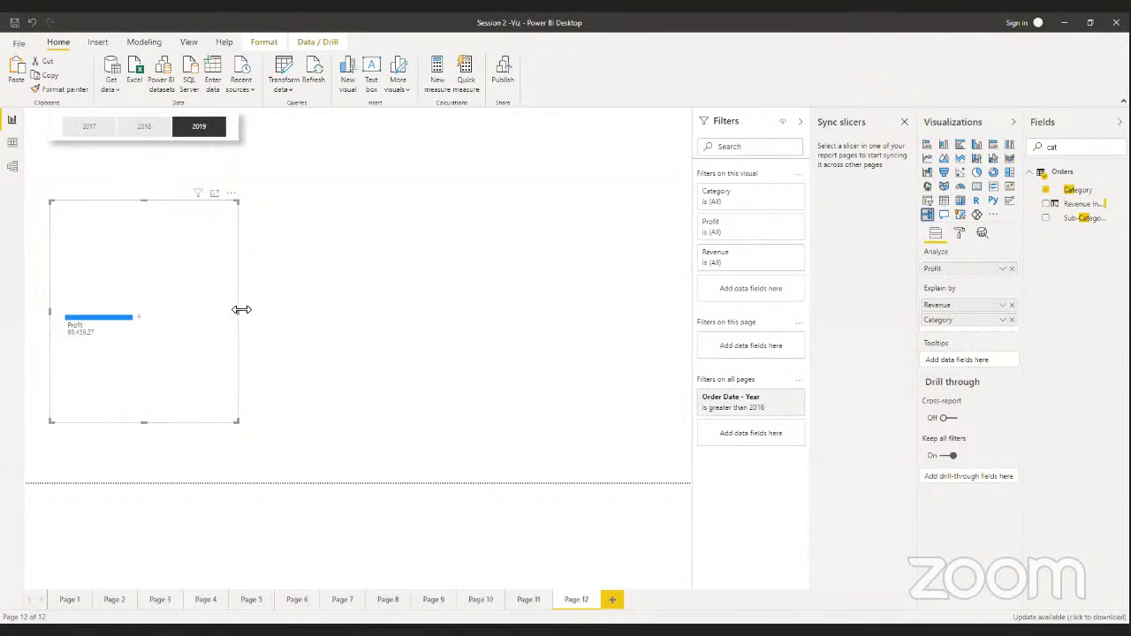
{"action": "left_click_drag", "start_coordinate": [242, 309], "coordinate": [422, 329]}
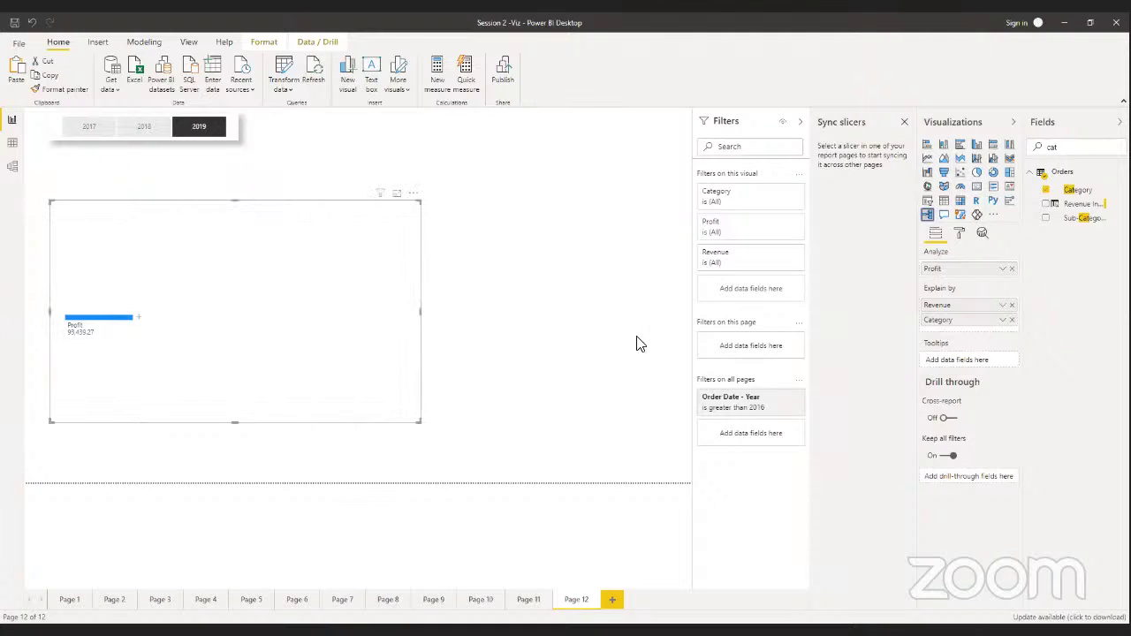
{"action": "left_click", "coordinate": [1012, 305]}
Add Sub-Category and Product Name below Category in the decomposition tree's Explain by fields
{"action": "left_click_drag", "start_coordinate": [1072, 147], "coordinate": [1036, 148]}
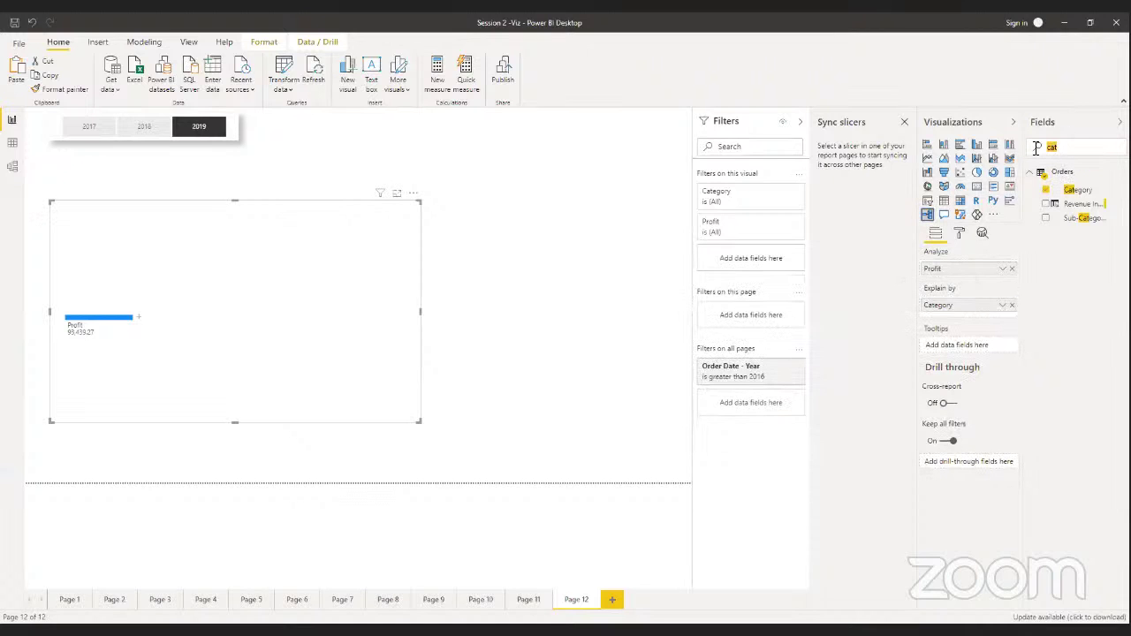
{"action": "type", "text": "su"}
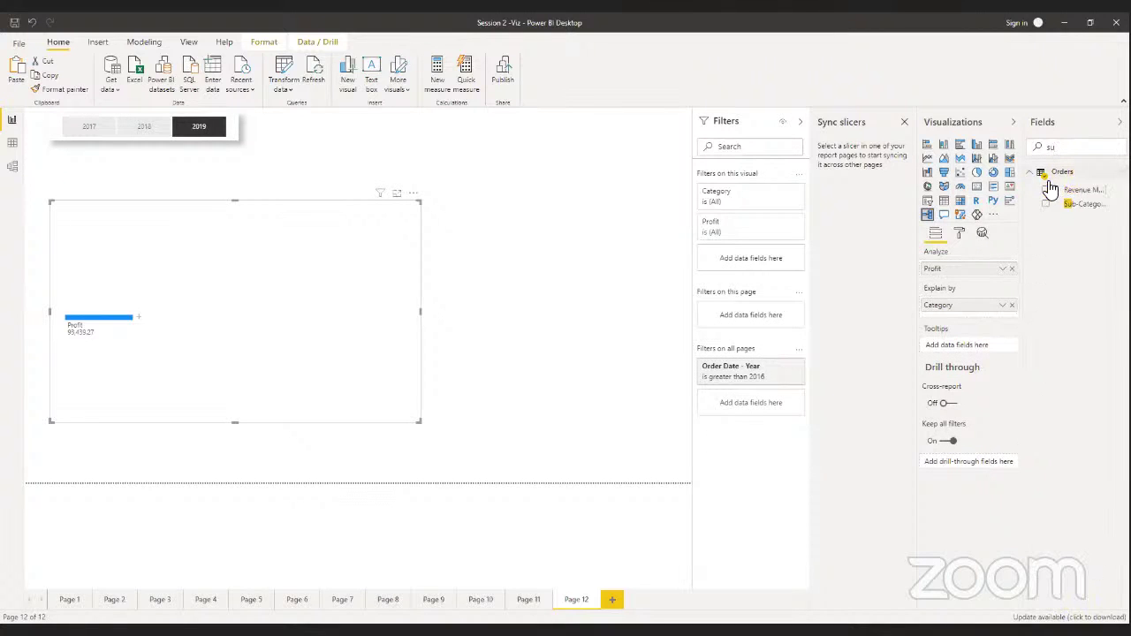
{"action": "left_click_drag", "start_coordinate": [1076, 204], "coordinate": [971, 323]}
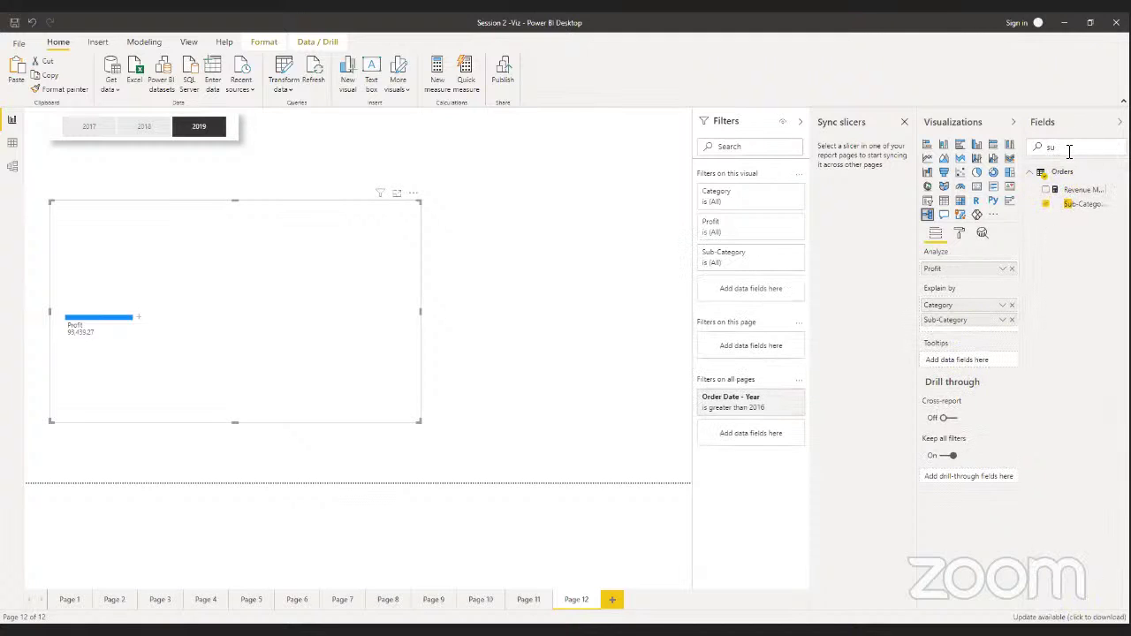
{"action": "left_click_drag", "start_coordinate": [1065, 153], "coordinate": [1014, 157]}
{"action": "type", "text": "pro"}
{"action": "left_click_drag", "start_coordinate": [1073, 205], "coordinate": [969, 329]}
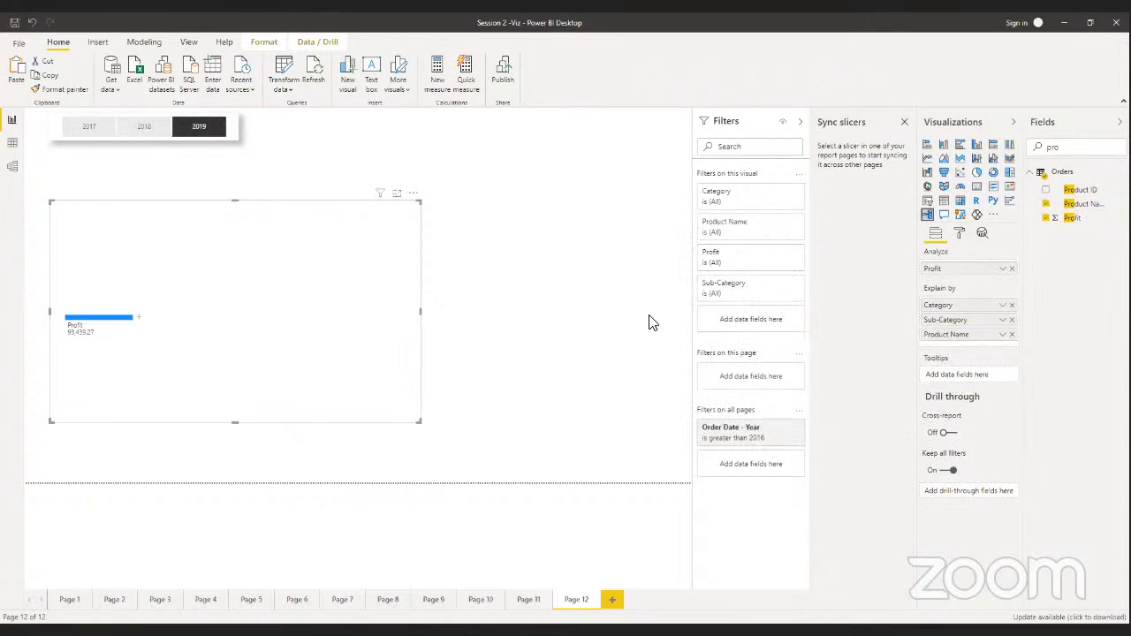
{"action": "left_click", "coordinate": [573, 345]}
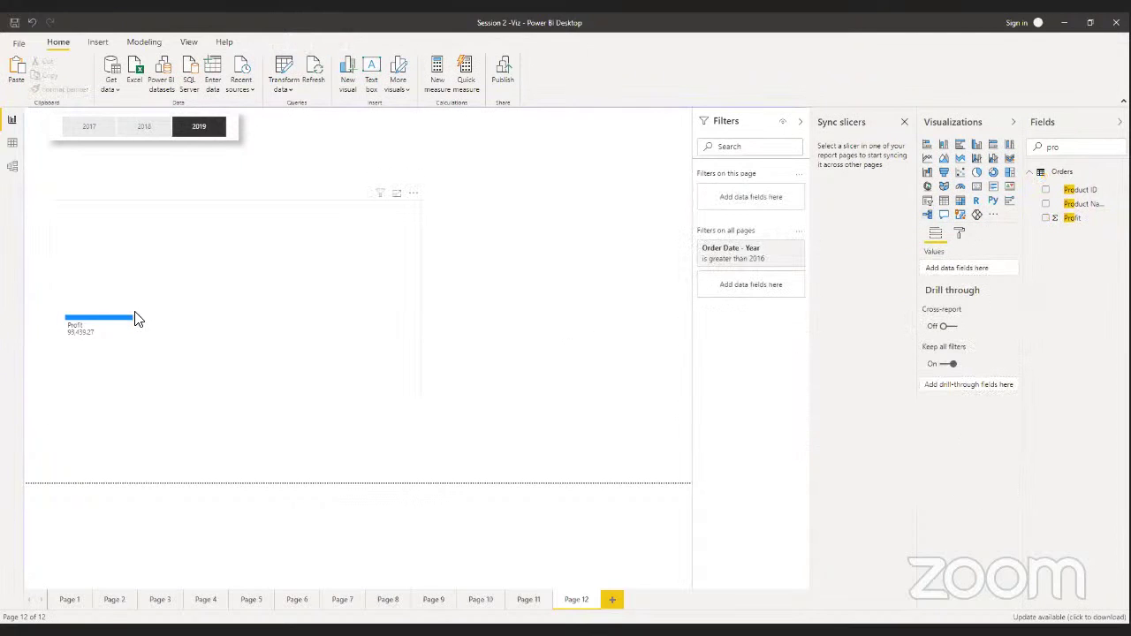
Break Profit down by Category in the decomposition tree, then split Technology by Sub-Category
{"action": "left_click", "coordinate": [137, 323]}
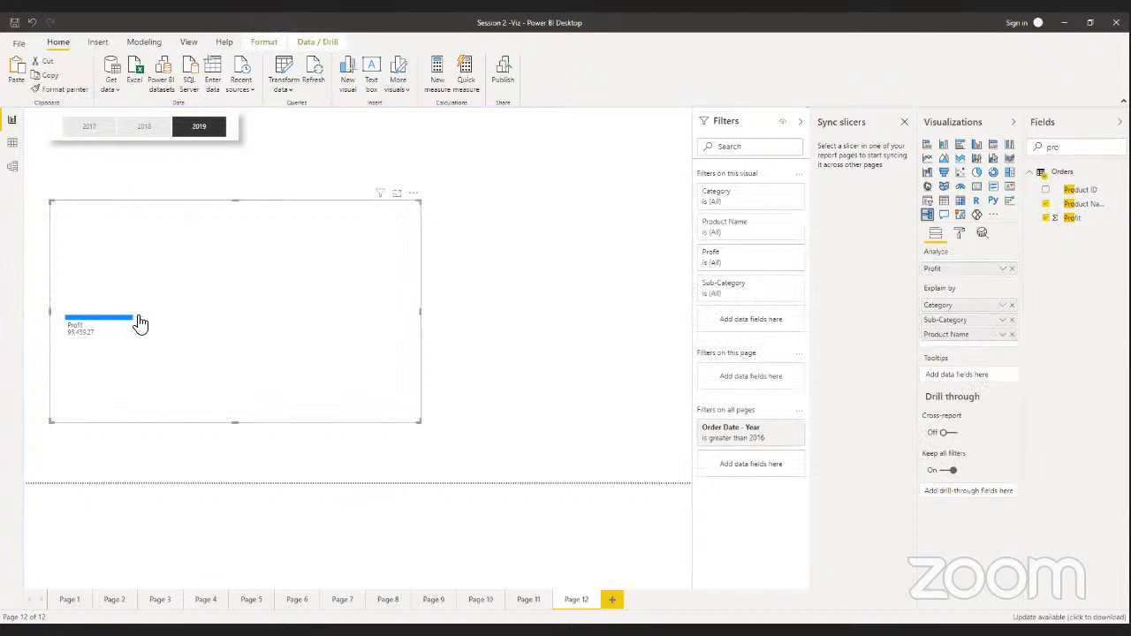
{"action": "left_click", "coordinate": [140, 323]}
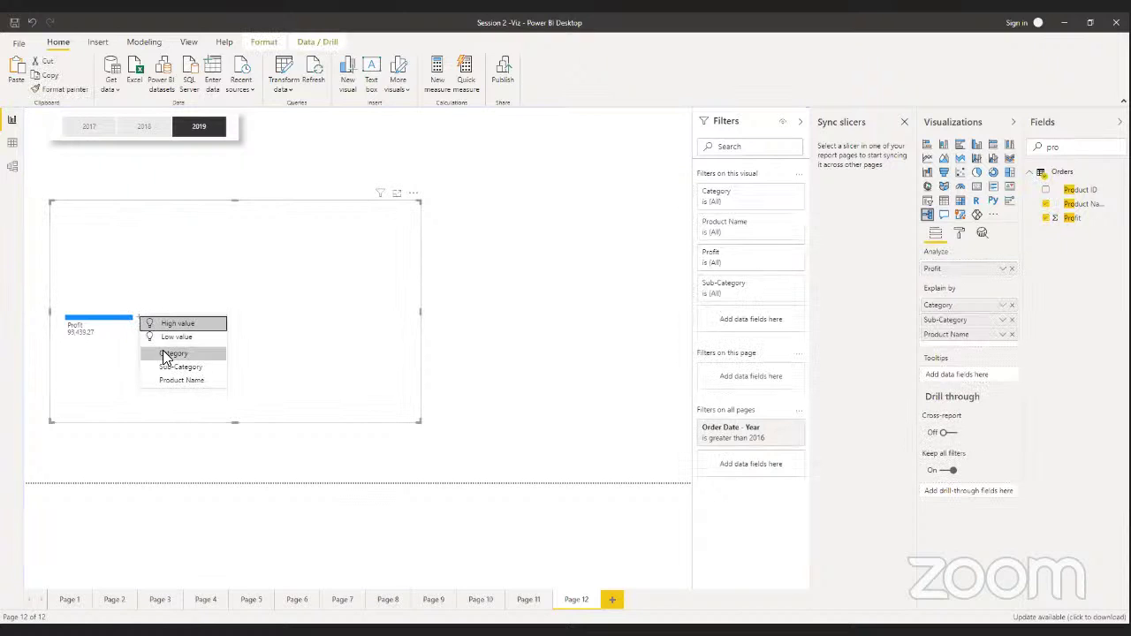
{"action": "left_click", "coordinate": [166, 357]}
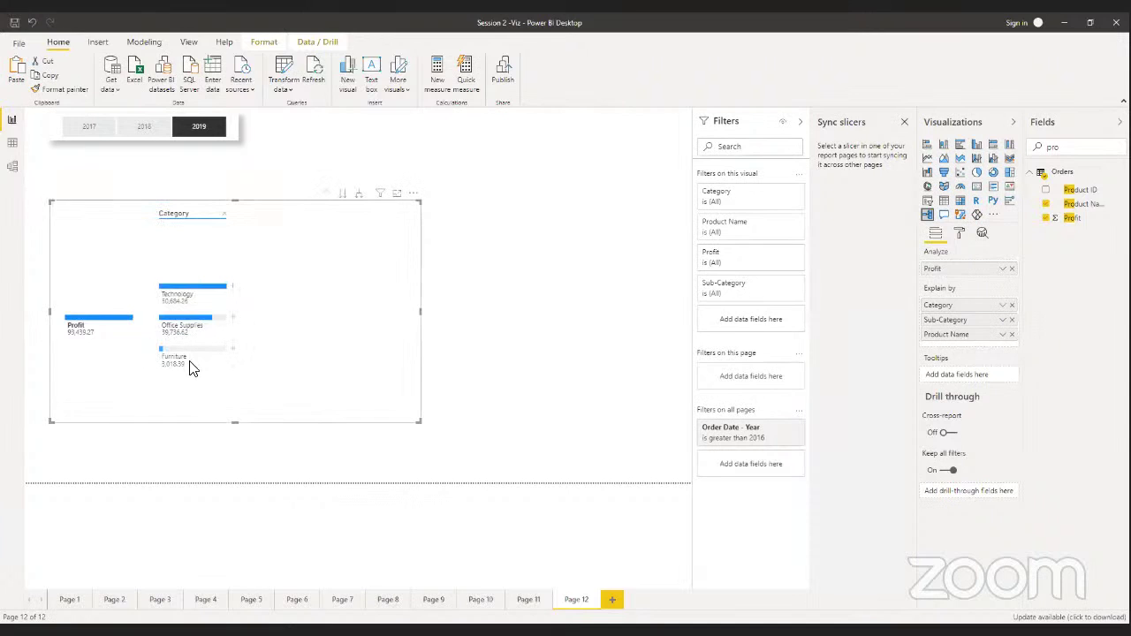
{"action": "left_click", "coordinate": [235, 289]}
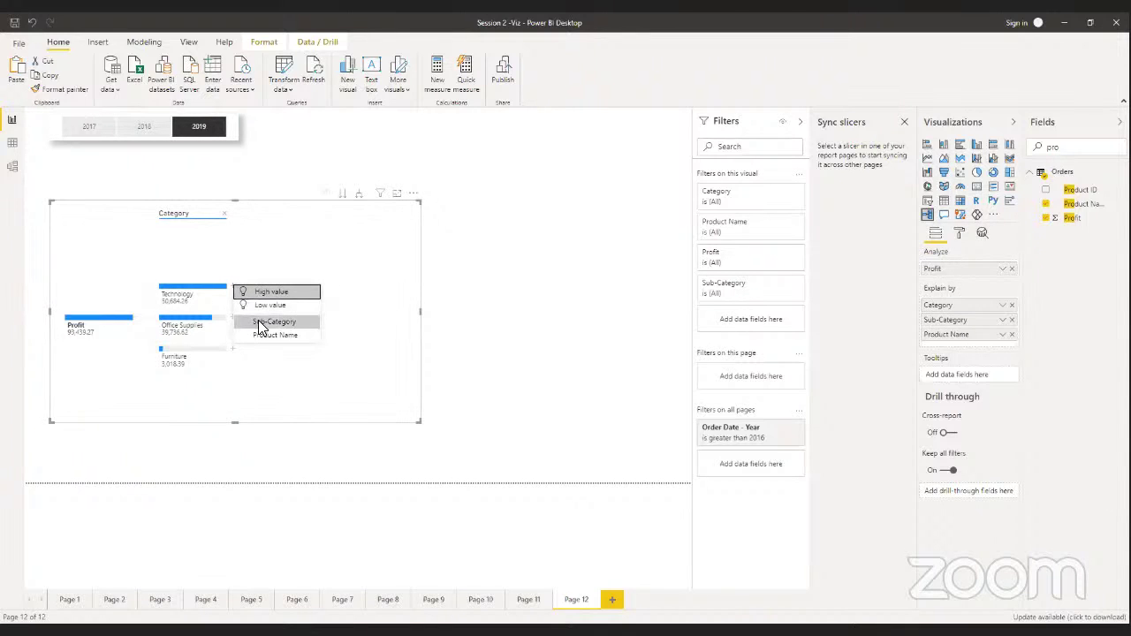
{"action": "left_click", "coordinate": [260, 323]}
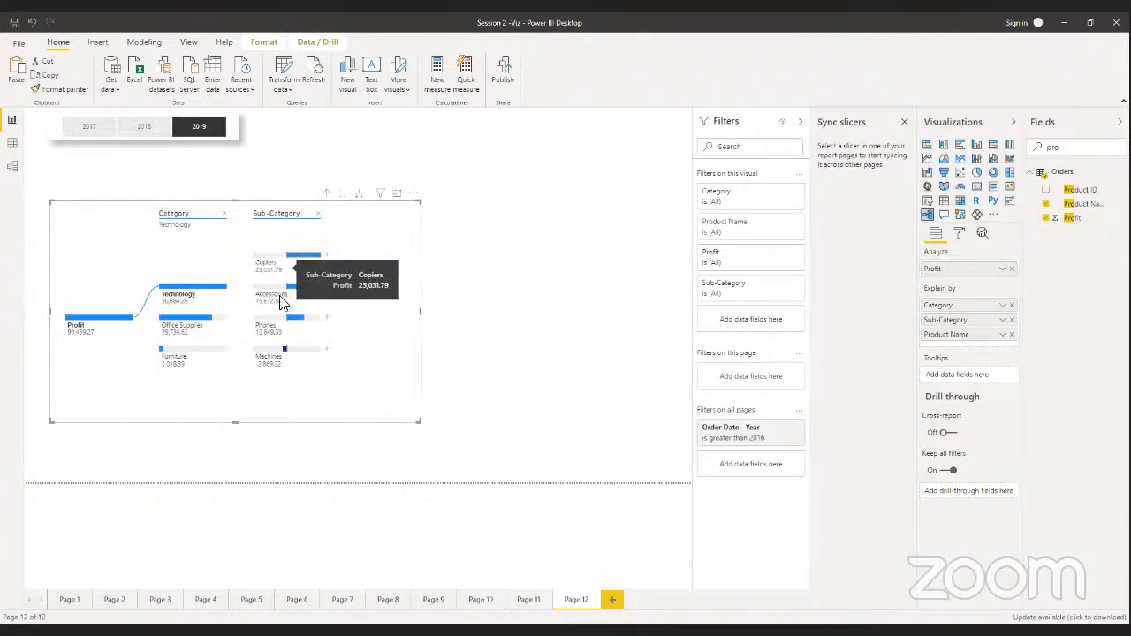
Switch the tree's branch to Office Supplies and then Furniture, split Chairs by Product Name, and show the Furnishings products
{"action": "left_click", "coordinate": [219, 320]}
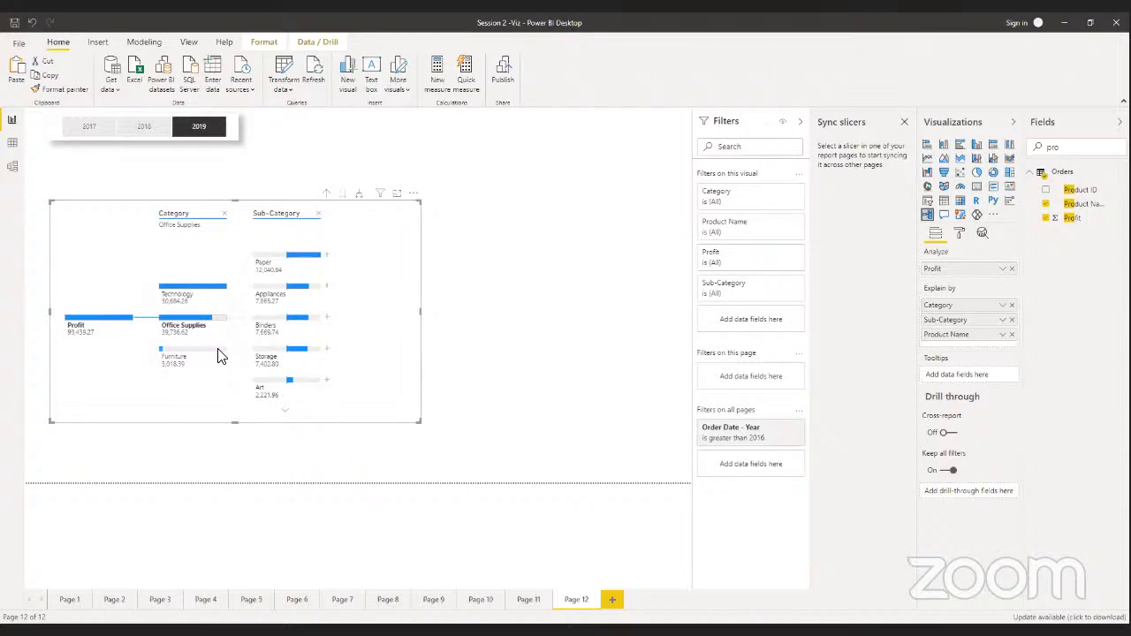
{"action": "left_click", "coordinate": [220, 354]}
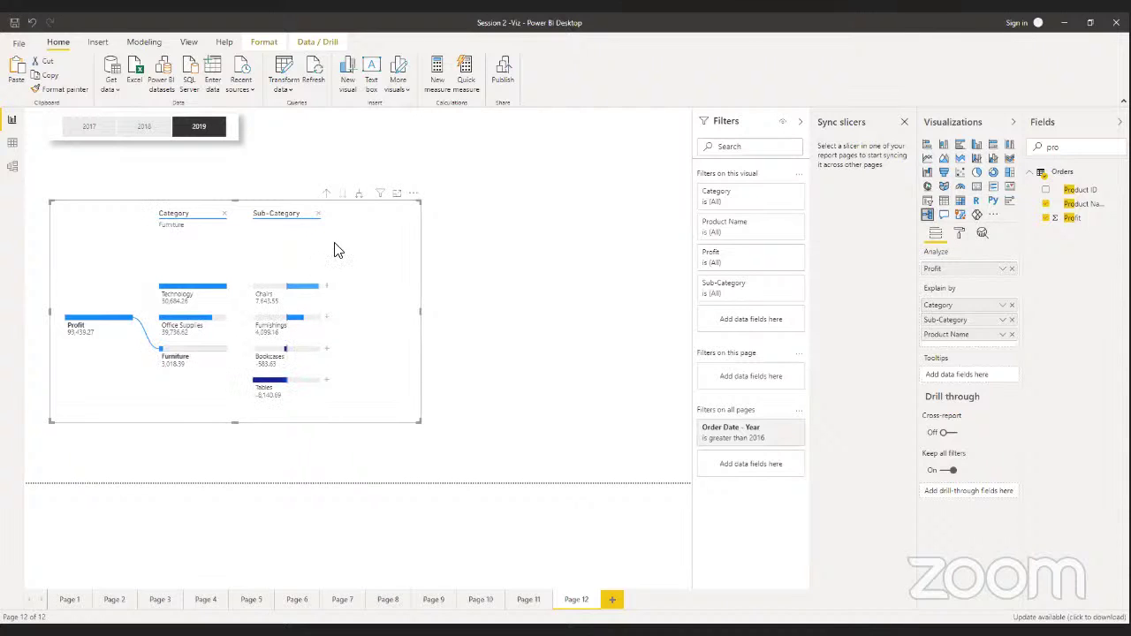
{"action": "left_click", "coordinate": [326, 288]}
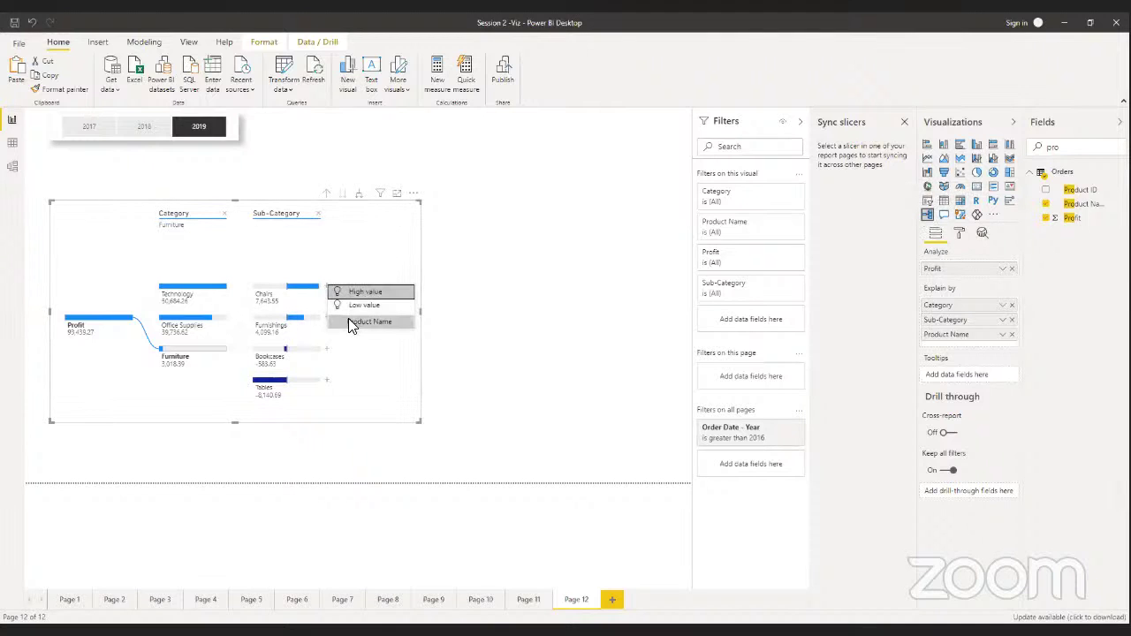
{"action": "left_click", "coordinate": [350, 322]}
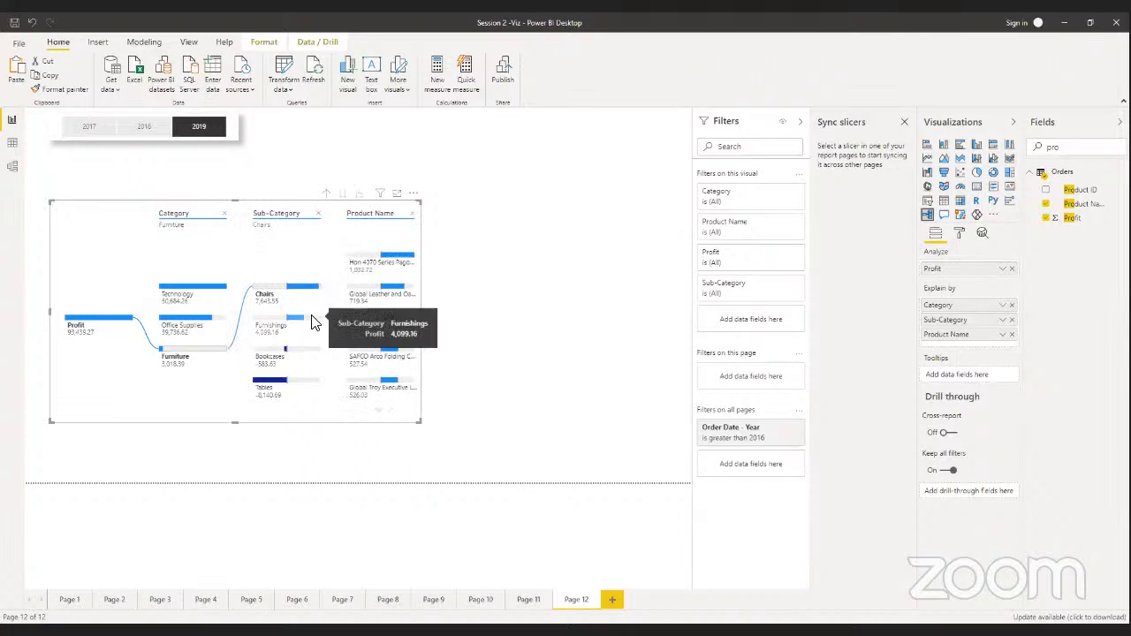
{"action": "left_click", "coordinate": [311, 322]}
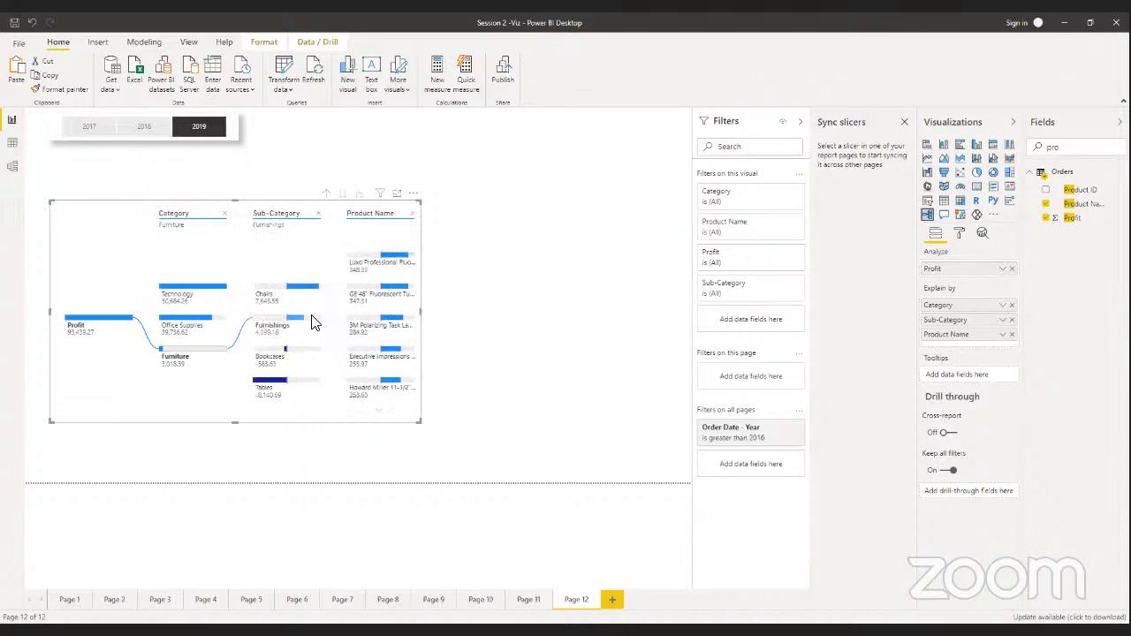
Remove the Product Name, Sub-Category and Category levels from the decomposition tree
{"action": "left_click", "coordinate": [413, 213]}
{"action": "left_click", "coordinate": [319, 214]}
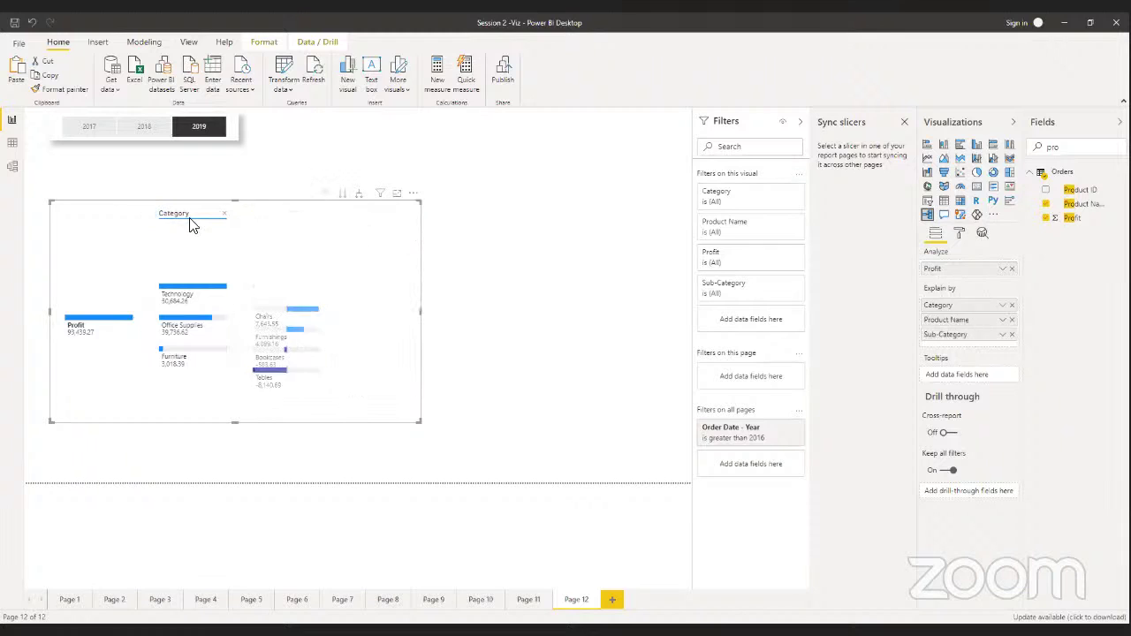
{"action": "left_click", "coordinate": [226, 216]}
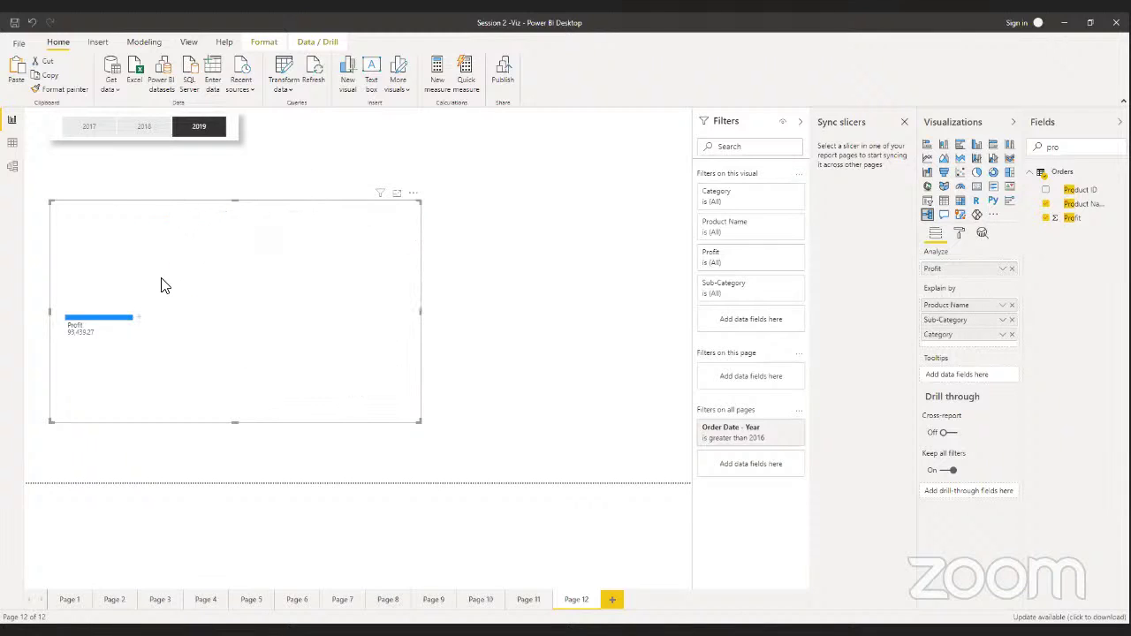
Break Profit down directly by Product Name and narrow the decomposition tree visual
{"action": "left_click", "coordinate": [141, 321]}
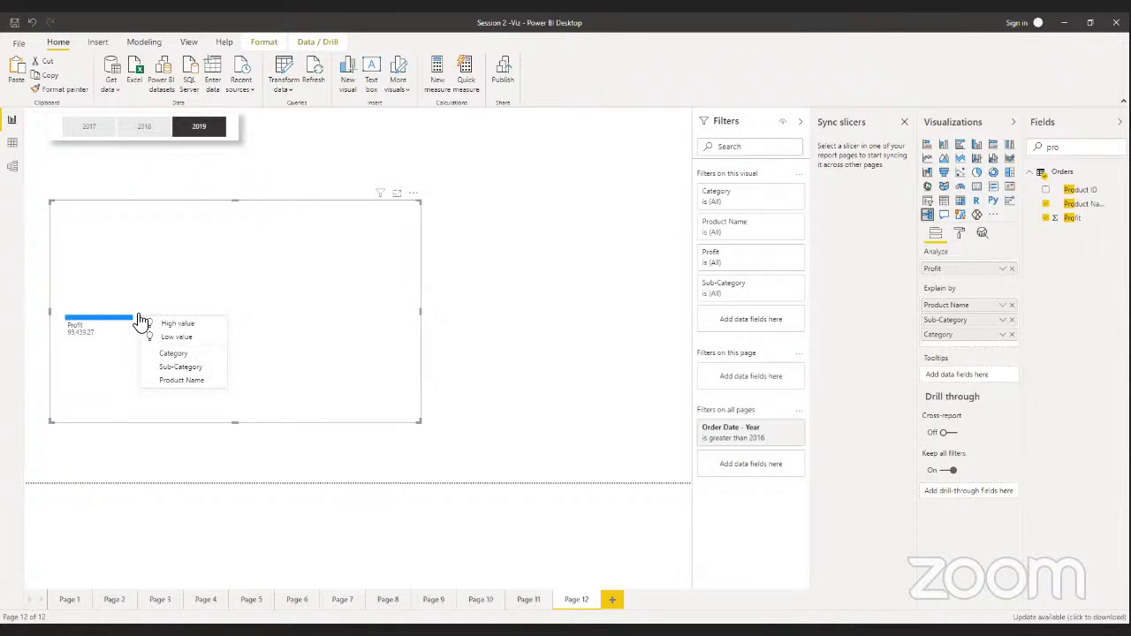
{"action": "left_click", "coordinate": [163, 378]}
{"action": "mouse_move", "coordinate": [186, 369]}
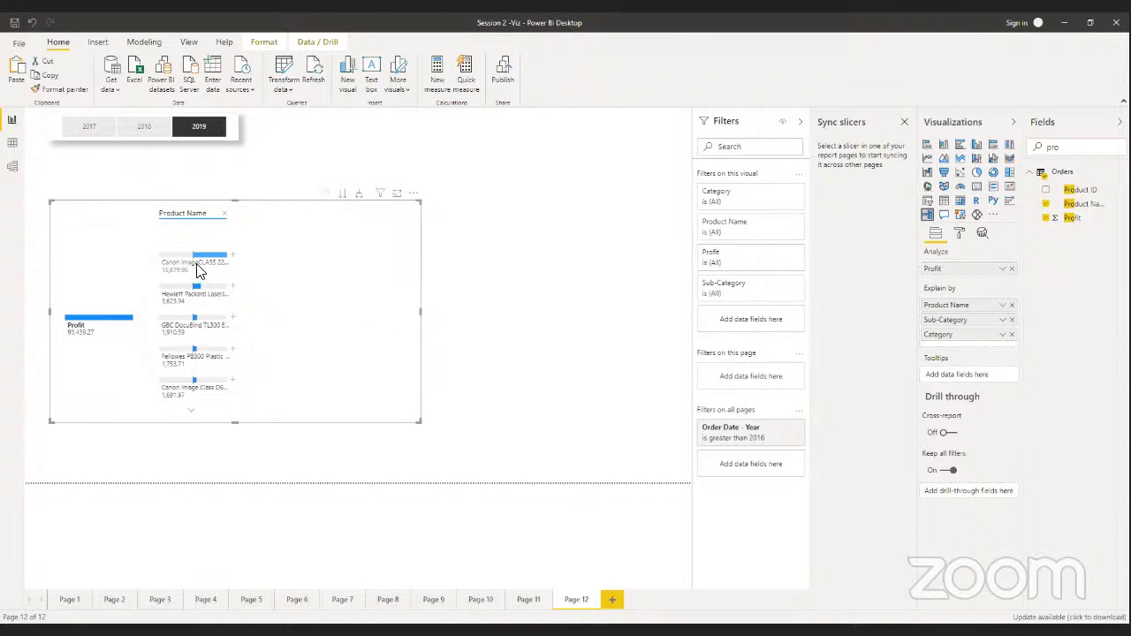
{"action": "mouse_move", "coordinate": [200, 270]}
{"action": "mouse_move", "coordinate": [194, 355]}
{"action": "left_click_drag", "start_coordinate": [423, 313], "coordinate": [345, 320]}
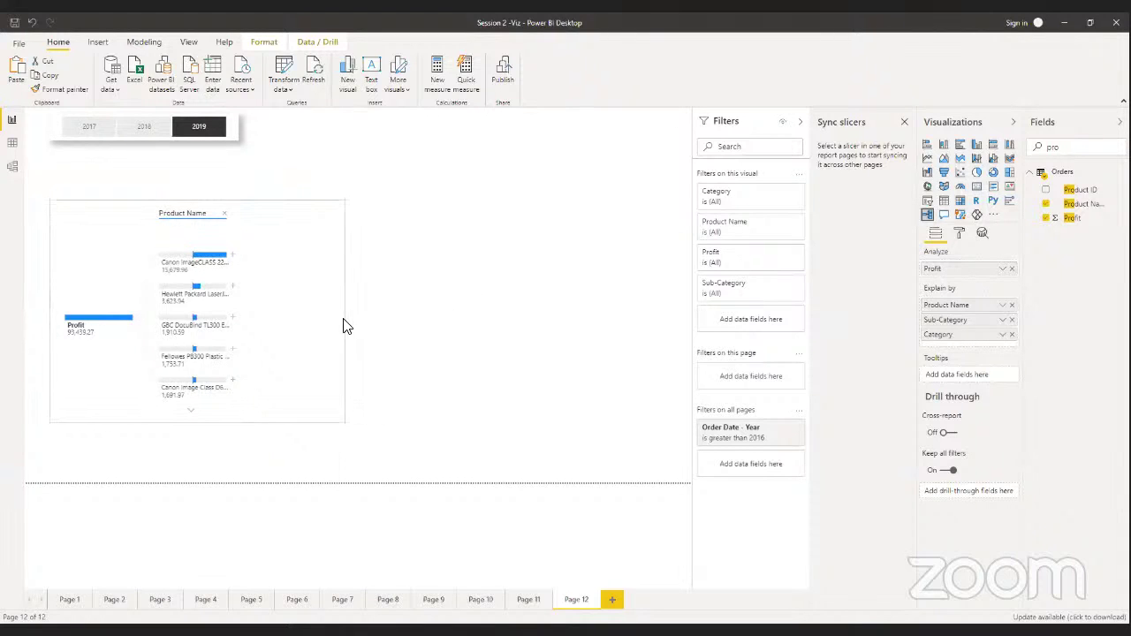
Add a separate Q&A visual on the empty canvas beside the decomposition tree, move it closer to the tree and enlarge it
{"action": "left_click", "coordinate": [945, 217]}
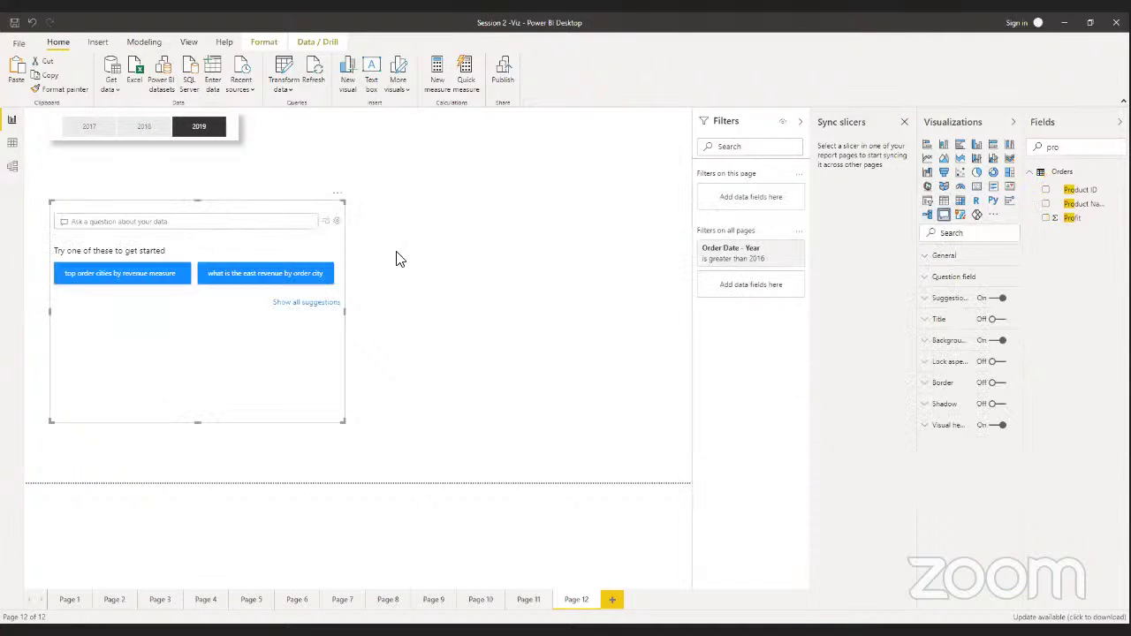
{"action": "key", "text": "ctrl+z"}
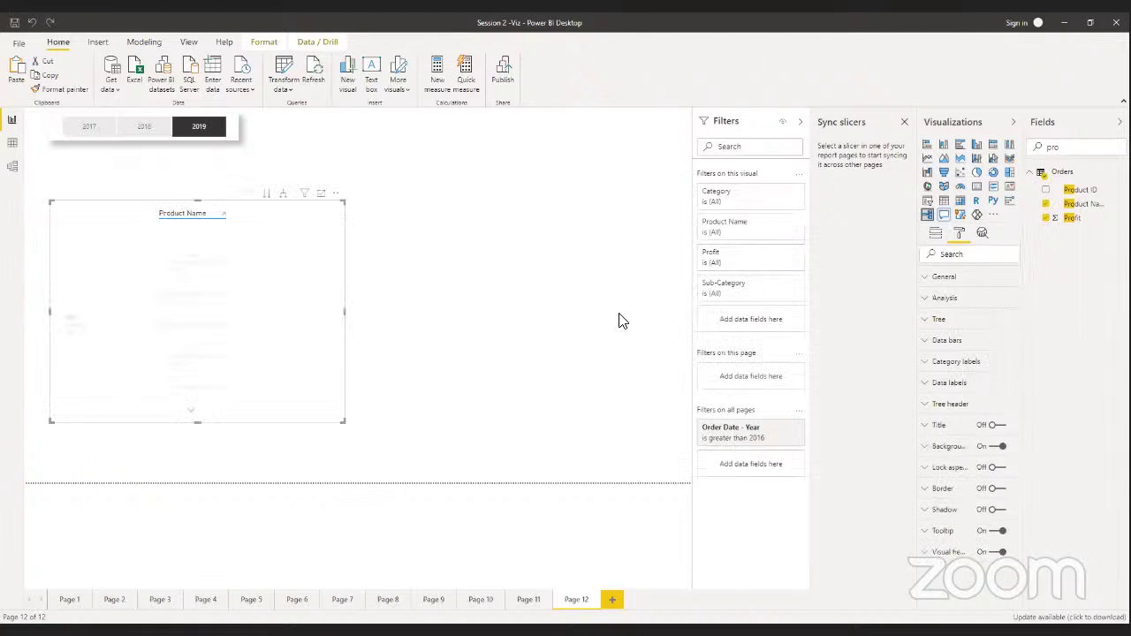
{"action": "left_click", "coordinate": [448, 258]}
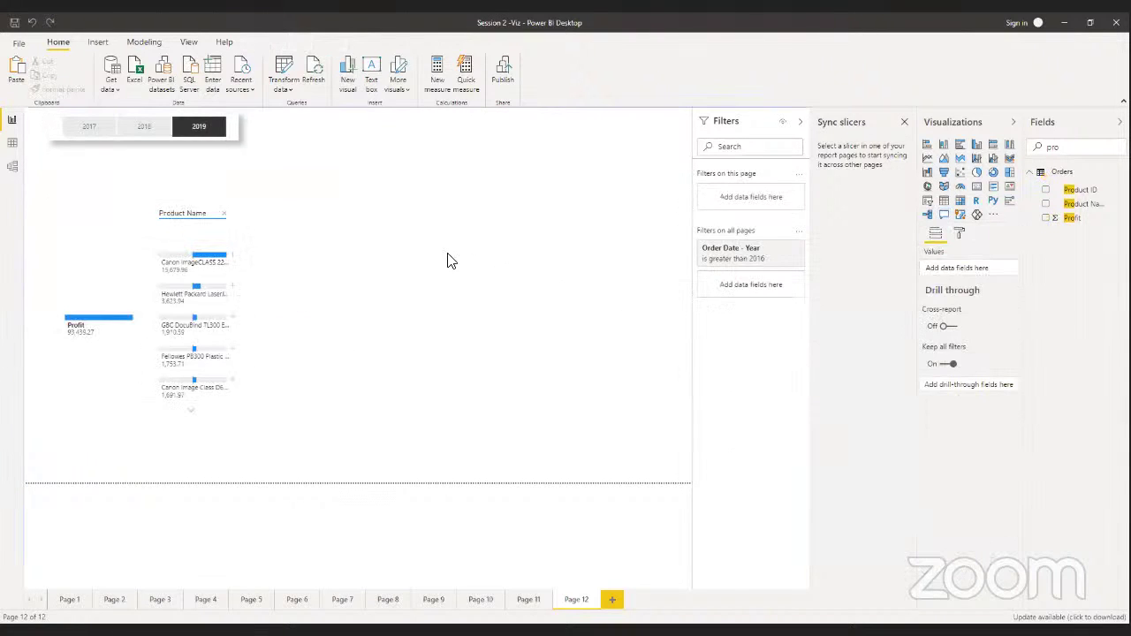
{"action": "left_click", "coordinate": [943, 216]}
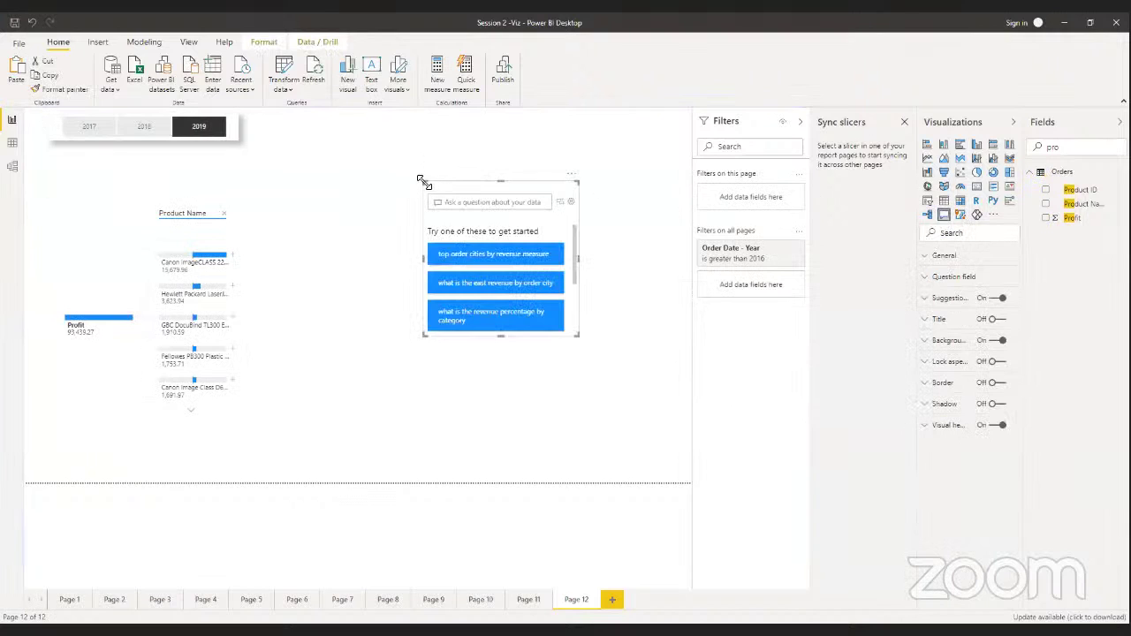
{"action": "left_click_drag", "start_coordinate": [442, 184], "coordinate": [366, 192]}
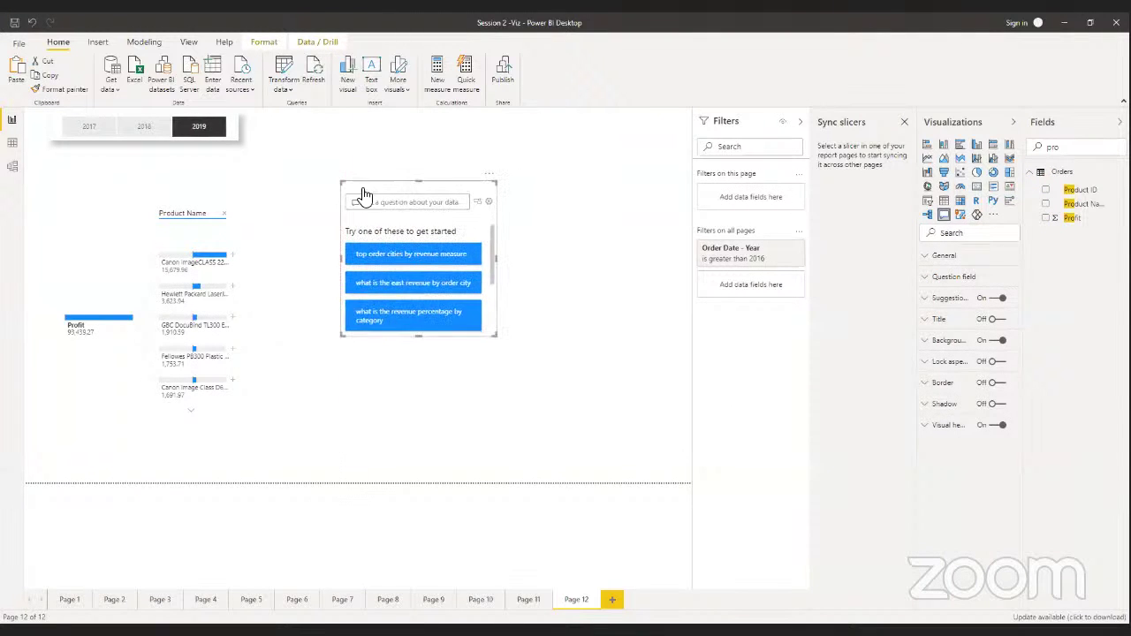
{"action": "left_click_drag", "start_coordinate": [495, 334], "coordinate": [628, 414]}
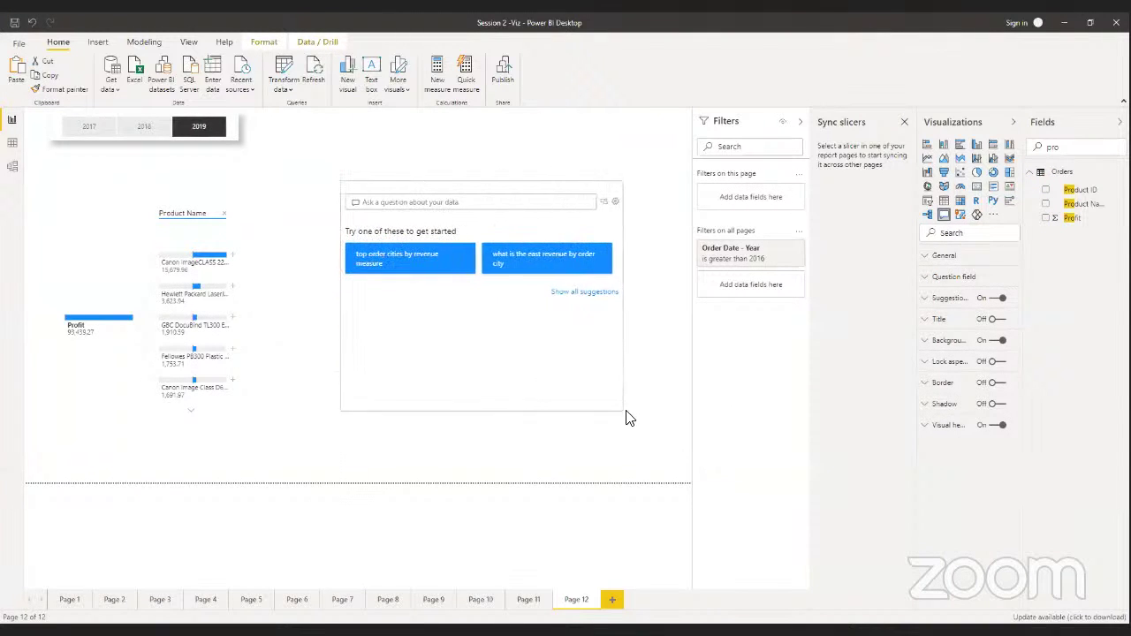
Ask the Q&A visual for "top 3 states by revenue"
{"action": "left_click", "coordinate": [384, 203]}
{"action": "type", "text": "top"}
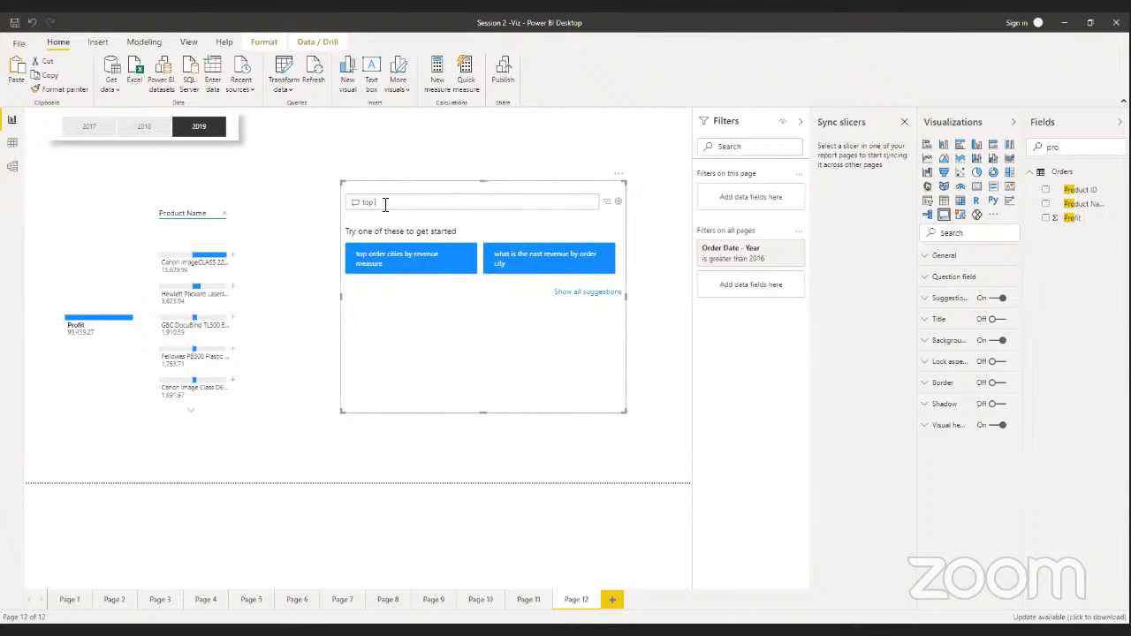
{"action": "type", "text": " 3 "}
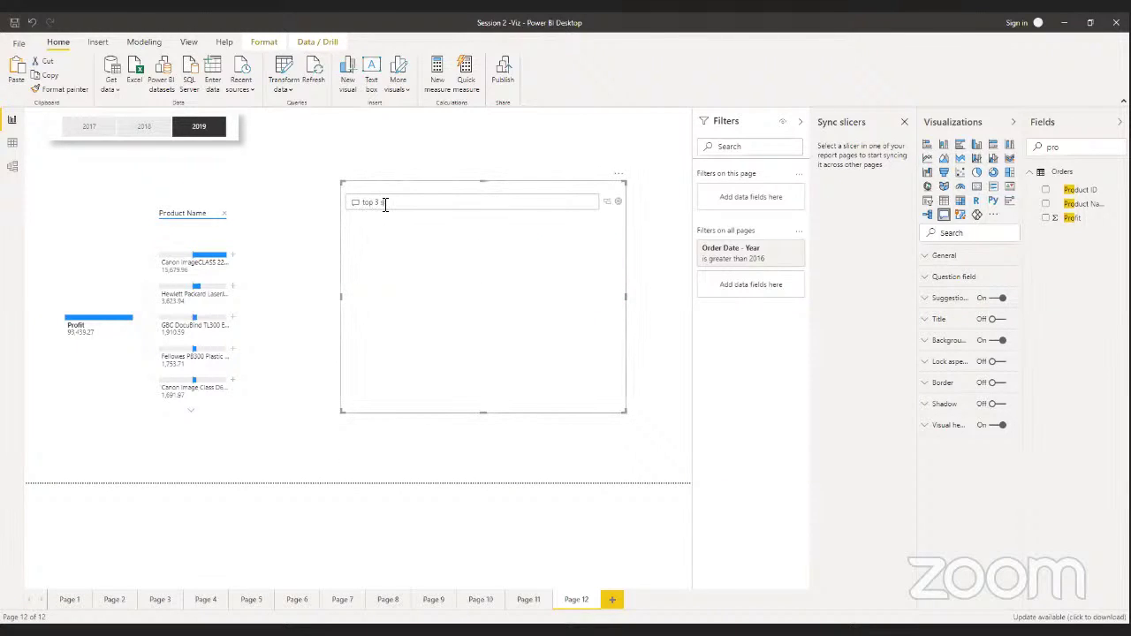
{"action": "type", "text": "states"}
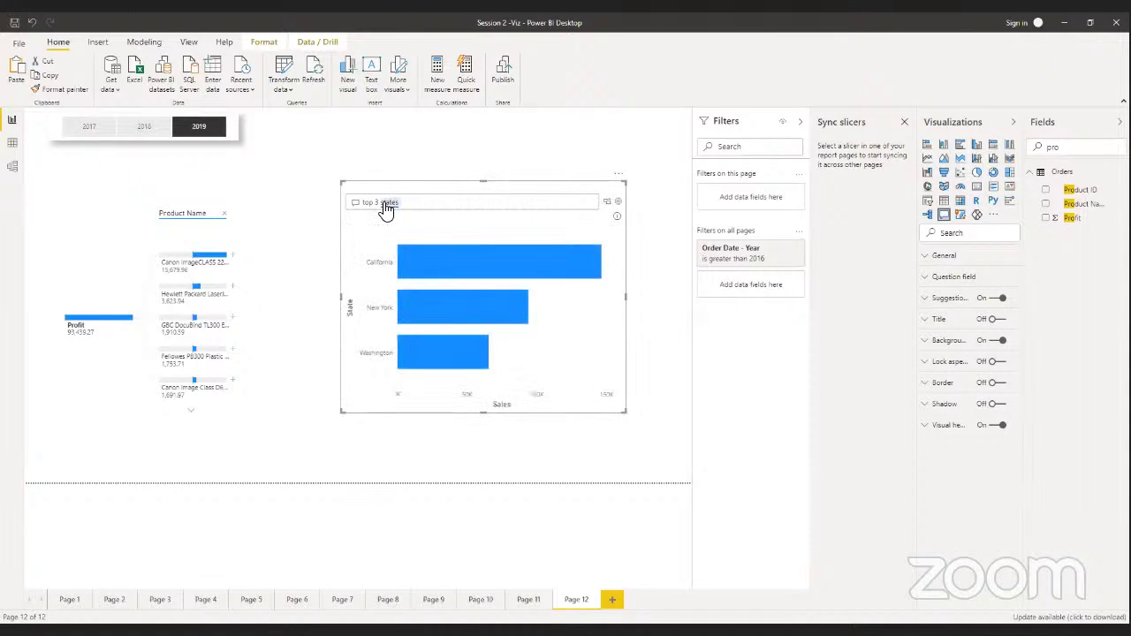
{"action": "type", "text": " by re"}
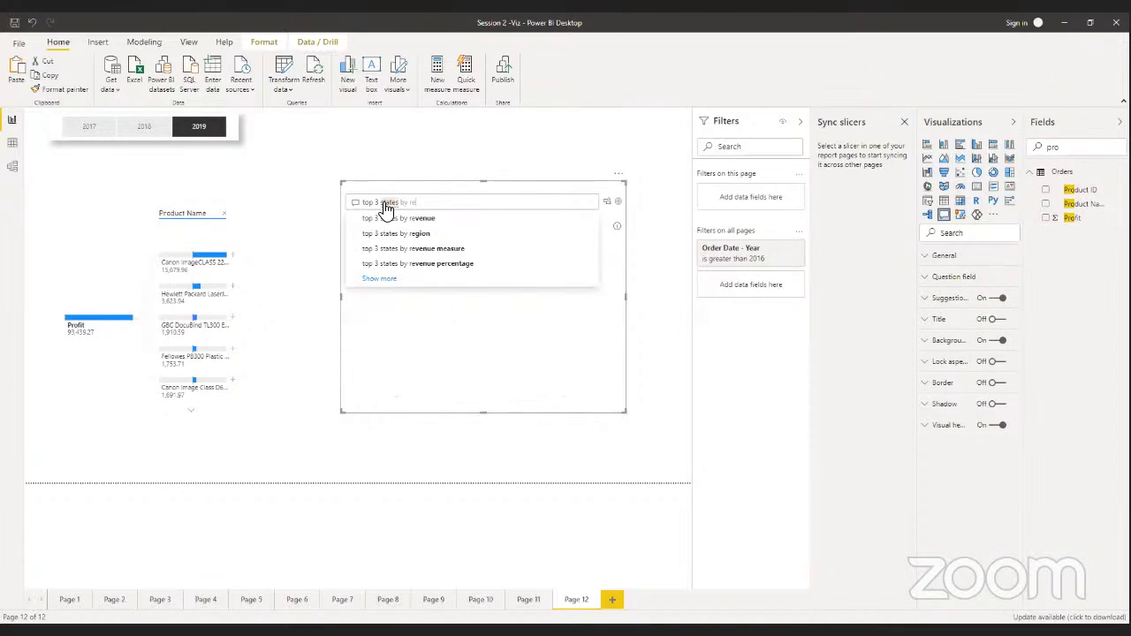
{"action": "type", "text": "venue"}
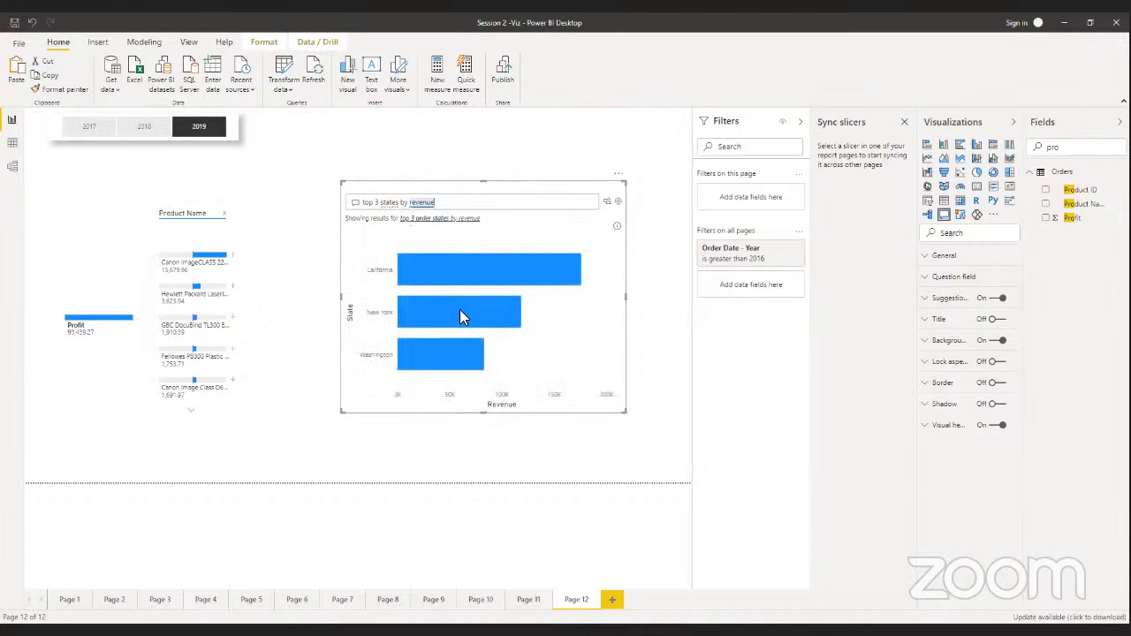
Open the field synonyms in the Q&A setup and examine the terms and suggested terms for the Orders table's fields
{"action": "left_click", "coordinate": [616, 202]}
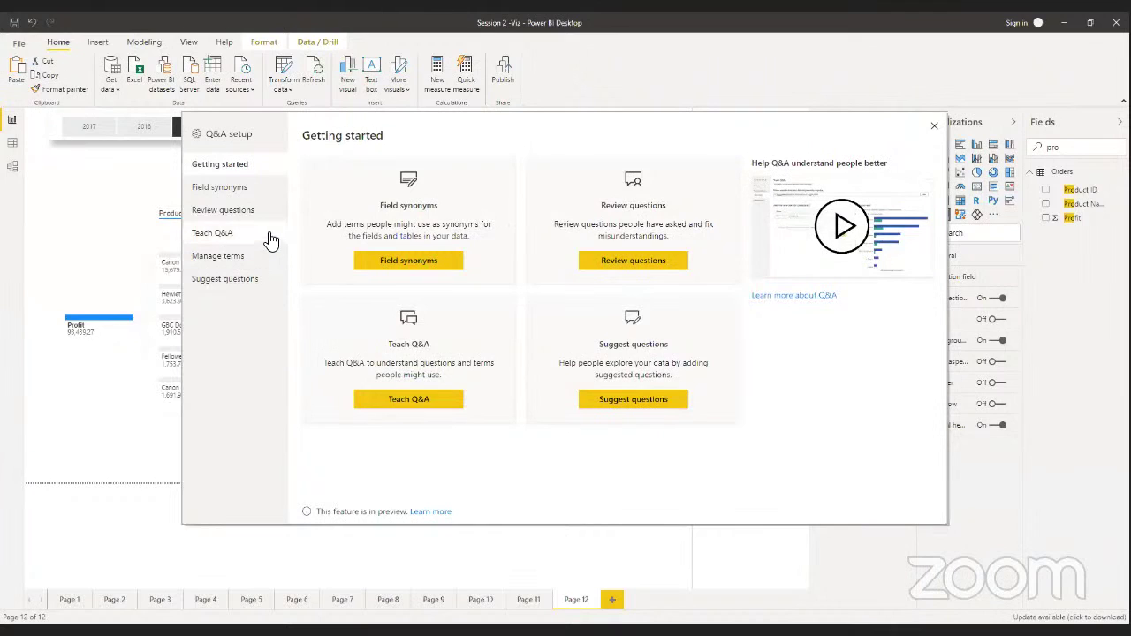
{"action": "left_click", "coordinate": [409, 264]}
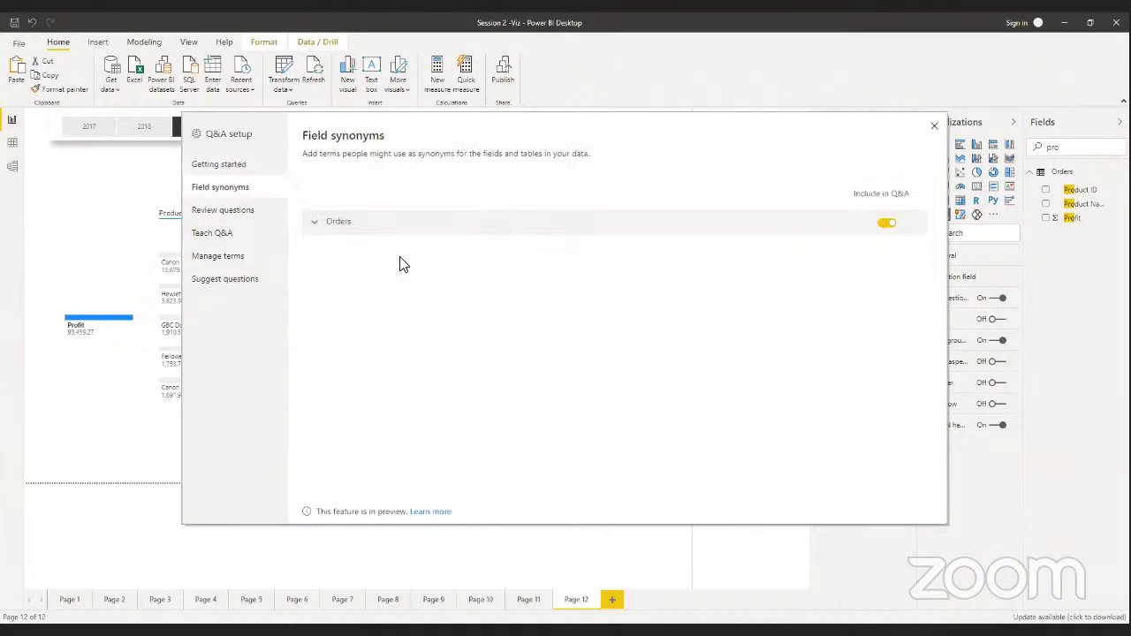
{"action": "left_click", "coordinate": [511, 219]}
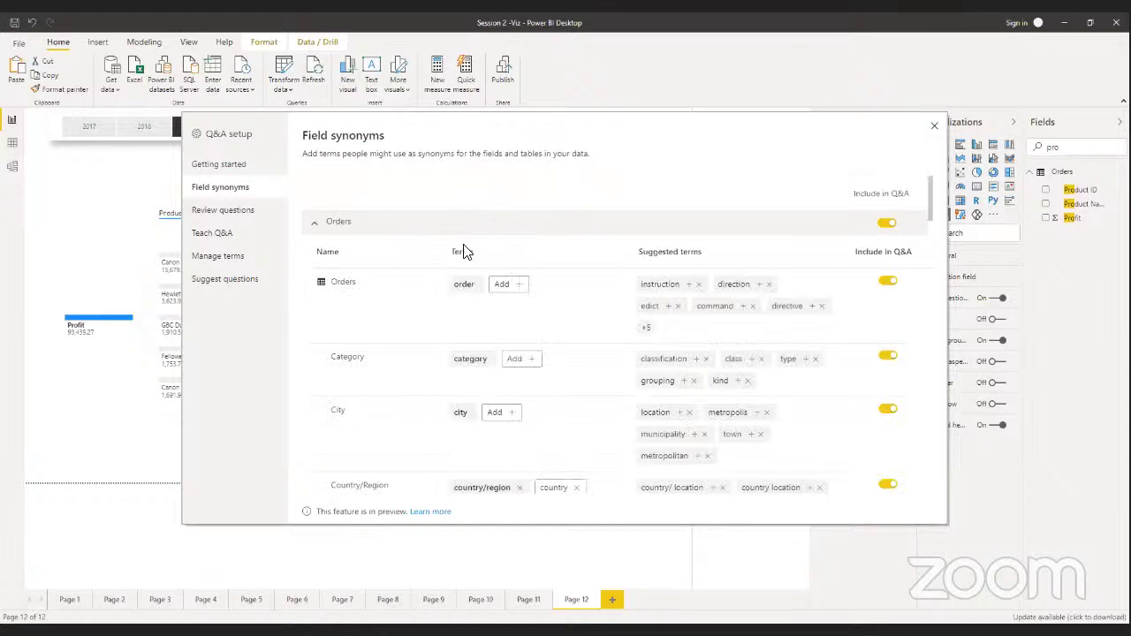
{"action": "scroll", "coordinate": [534, 351], "scroll_direction": "down", "scroll_amount": 2}
{"action": "scroll", "coordinate": [534, 351], "scroll_direction": "down", "scroll_amount": 10}
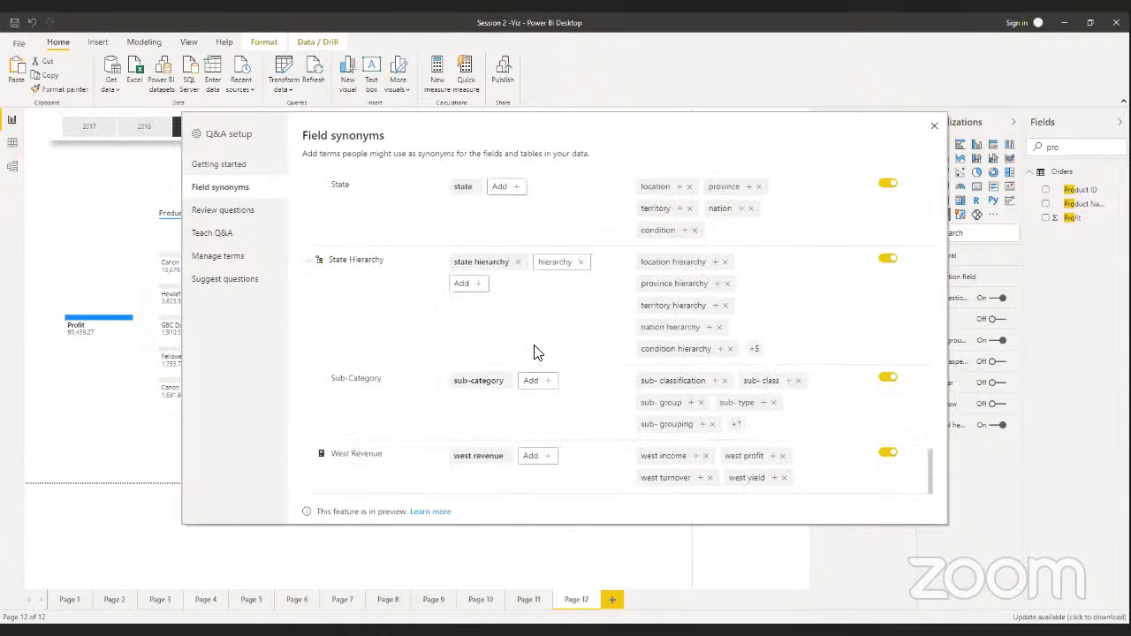
{"action": "scroll", "coordinate": [537, 353], "scroll_direction": "up", "scroll_amount": 9}
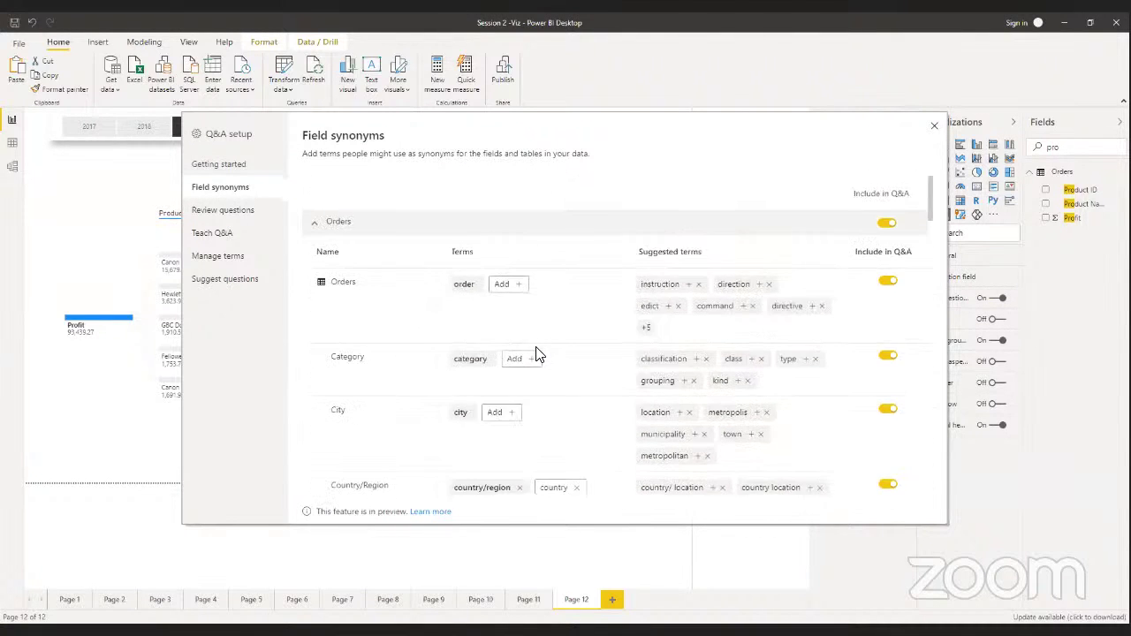
{"action": "scroll", "coordinate": [537, 353], "scroll_direction": "down", "scroll_amount": 1}
{"action": "scroll", "coordinate": [538, 354], "scroll_direction": "up", "scroll_amount": 4}
{"action": "scroll", "coordinate": [537, 353], "scroll_direction": "down", "scroll_amount": 4}
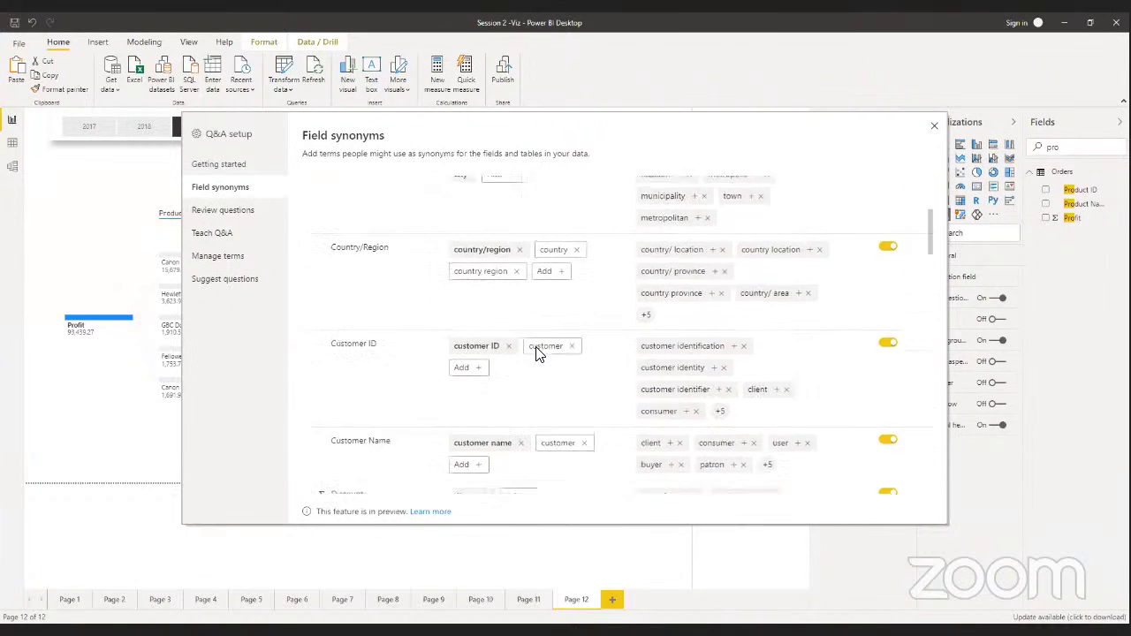
{"action": "scroll", "coordinate": [537, 354], "scroll_direction": "down", "scroll_amount": 3}
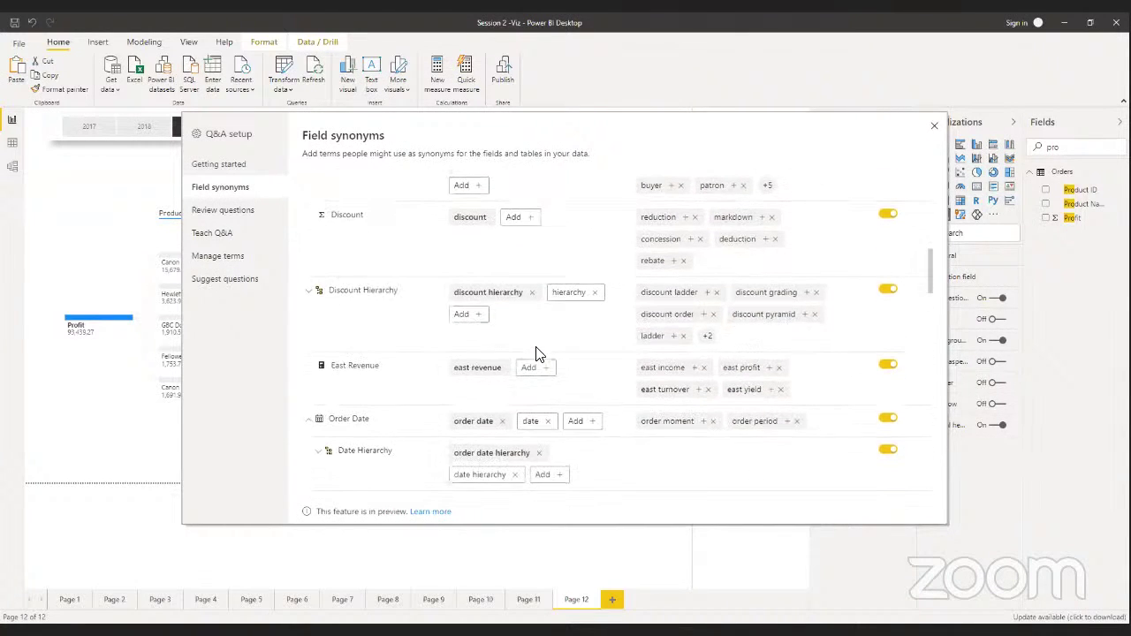
{"action": "scroll", "coordinate": [538, 353], "scroll_direction": "down", "scroll_amount": 5}
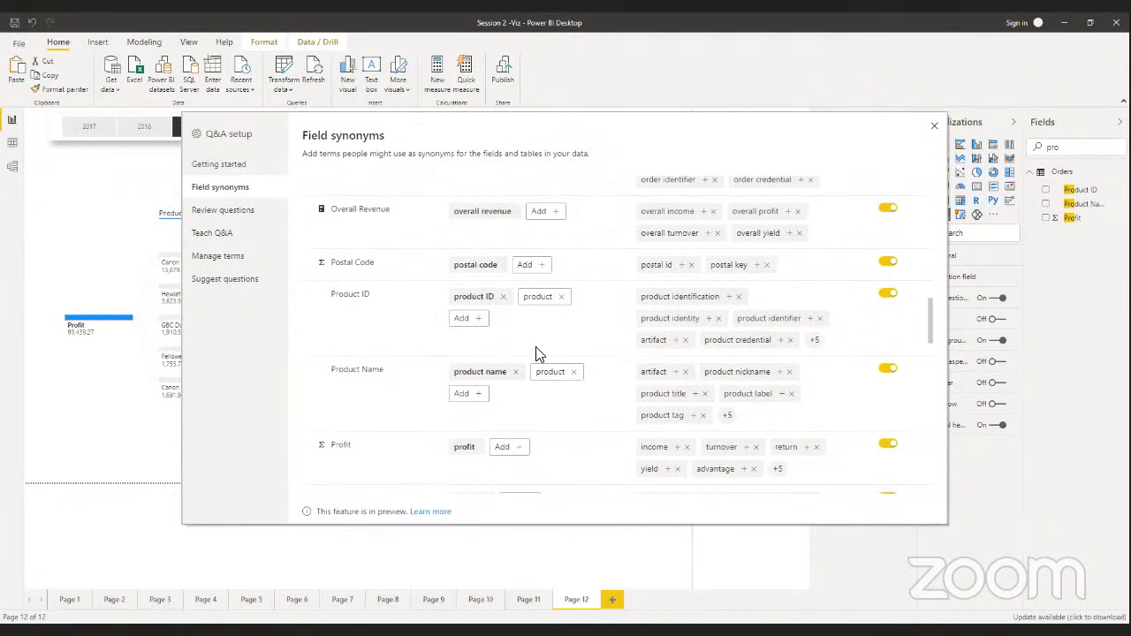
{"action": "scroll", "coordinate": [538, 354], "scroll_direction": "down", "scroll_amount": 3}
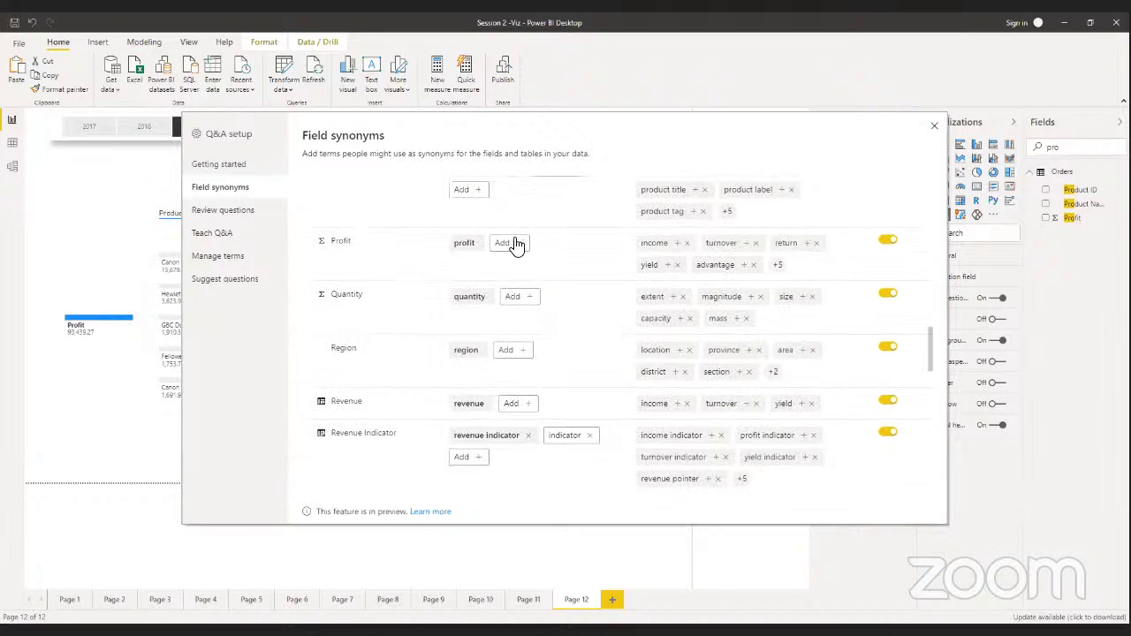
Expand the suggested terms for the Profit field, add "loss" as its synonym, and close the Q&A setup
{"action": "left_click", "coordinate": [779, 265]}
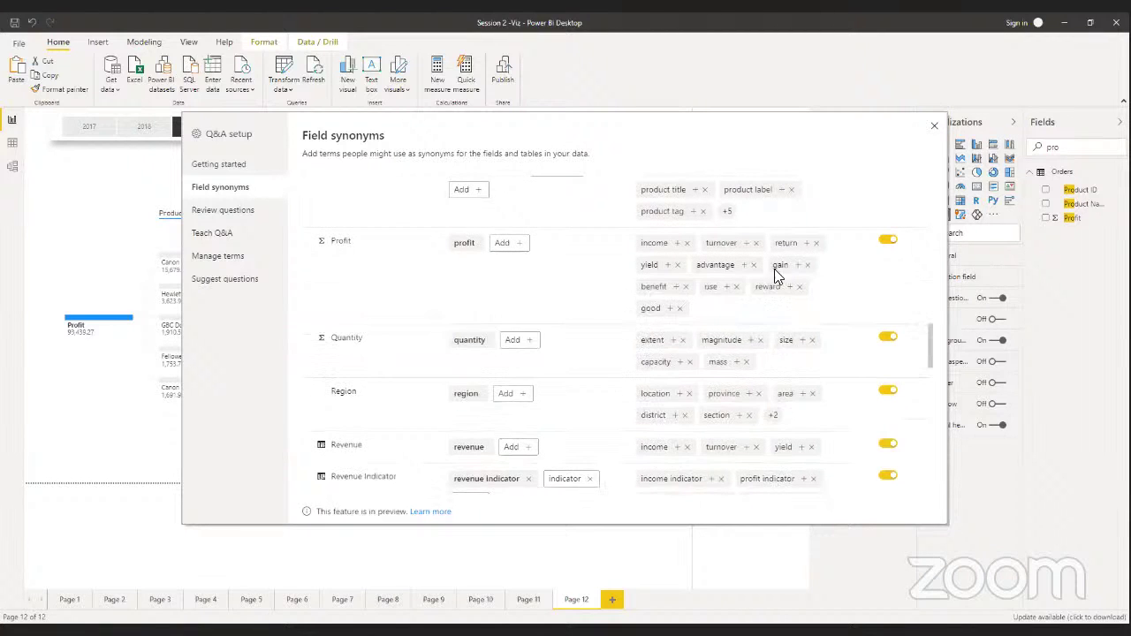
{"action": "left_click", "coordinate": [502, 245]}
{"action": "key", "text": "Return"}
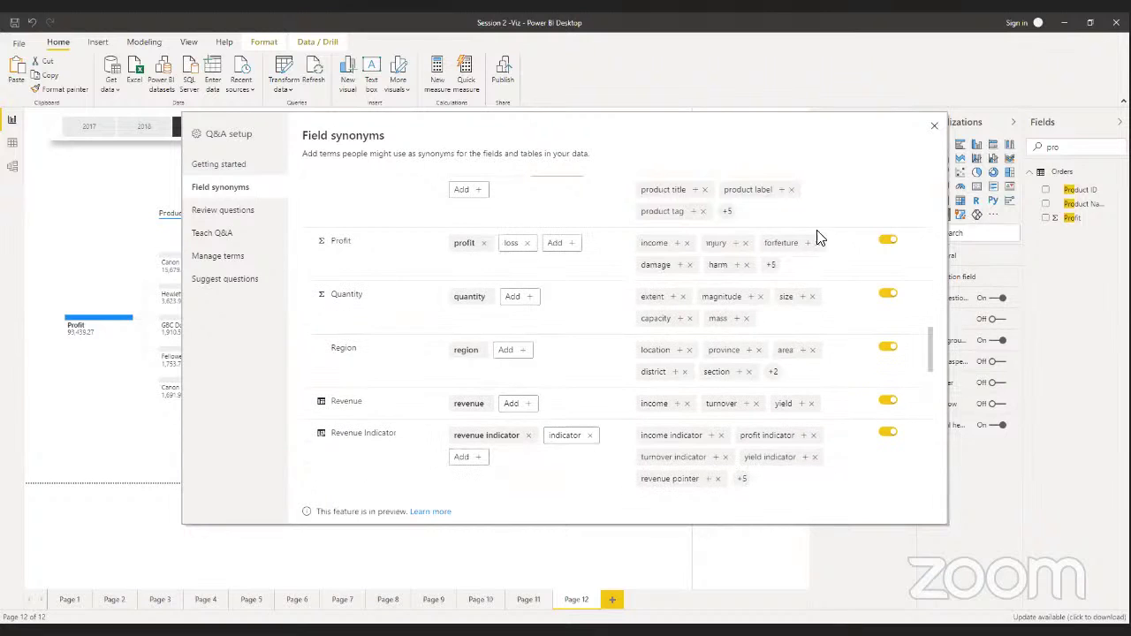
{"action": "left_click", "coordinate": [770, 267]}
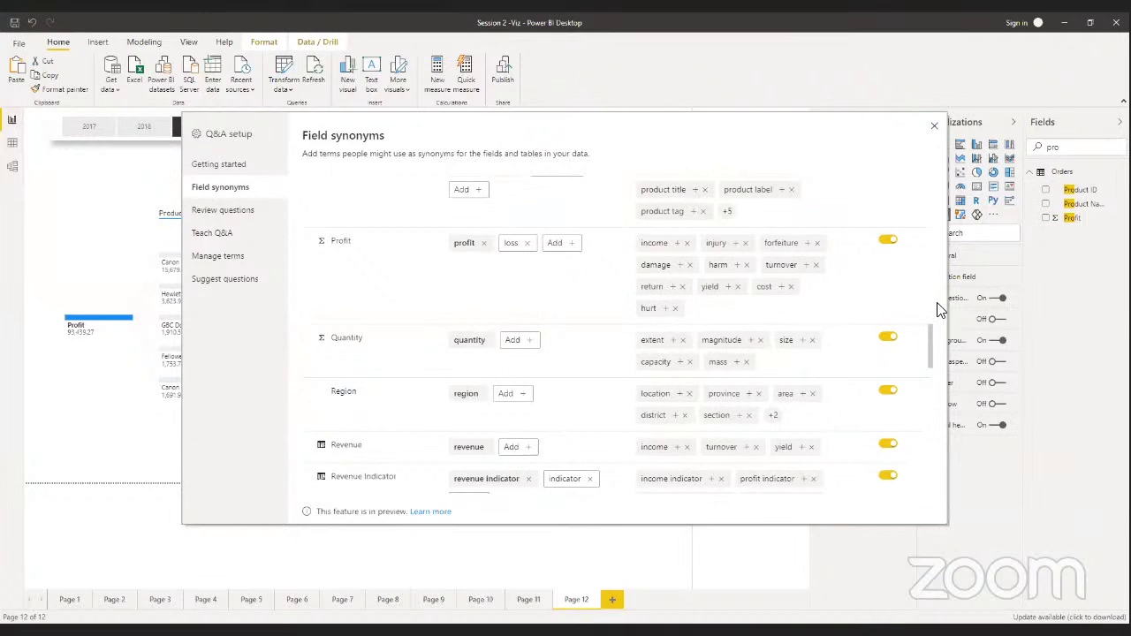
{"action": "left_click", "coordinate": [935, 130]}
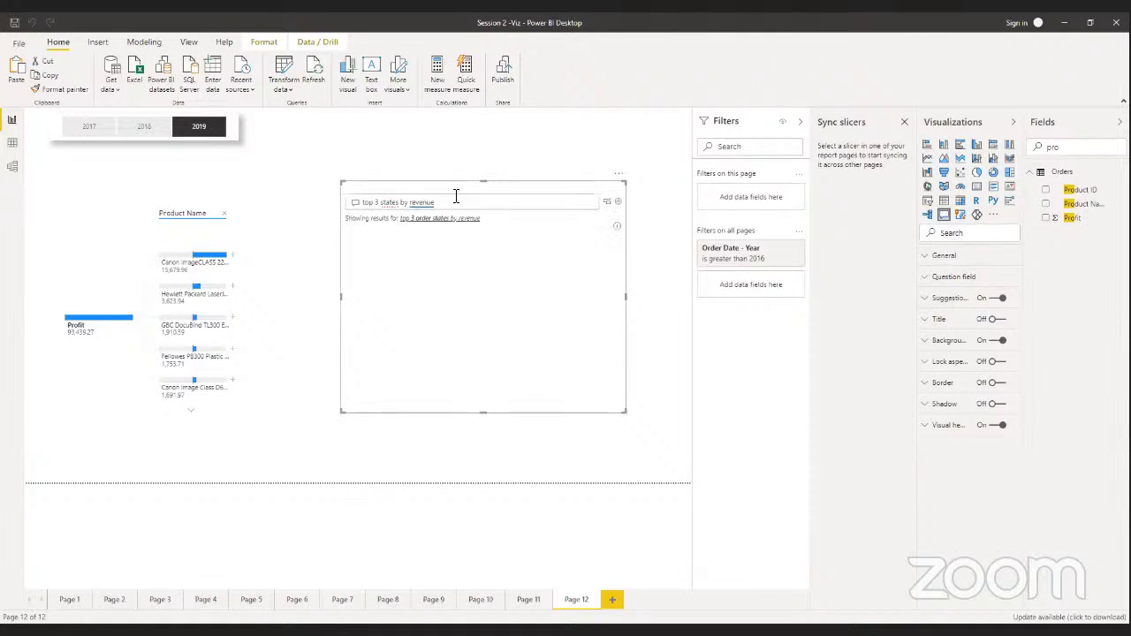
Change the Q&A visual's question to "top 3 states by profit"
{"action": "left_click_drag", "start_coordinate": [456, 202], "coordinate": [411, 207]}
{"action": "type", "text": "p"}
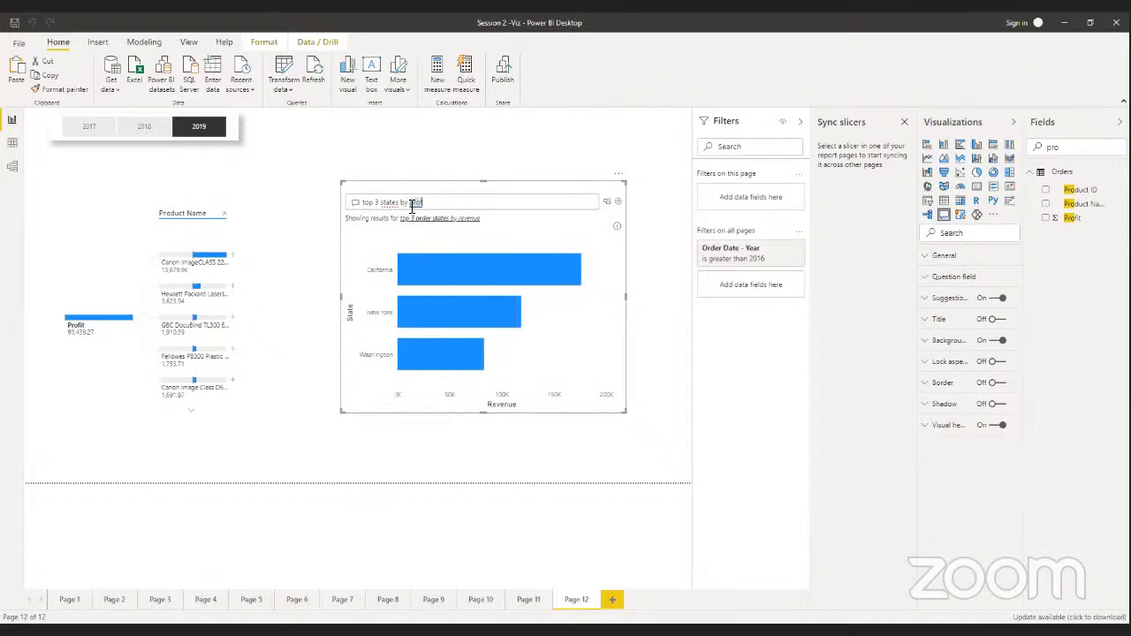
{"action": "type", "text": "rof"}
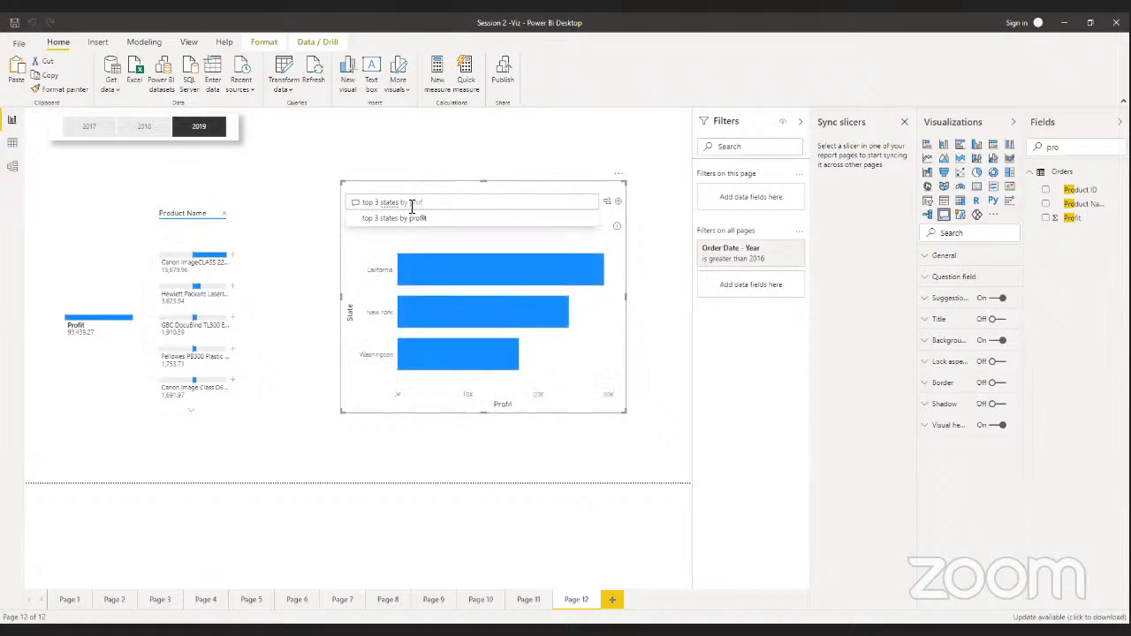
{"action": "type", "text": "it"}
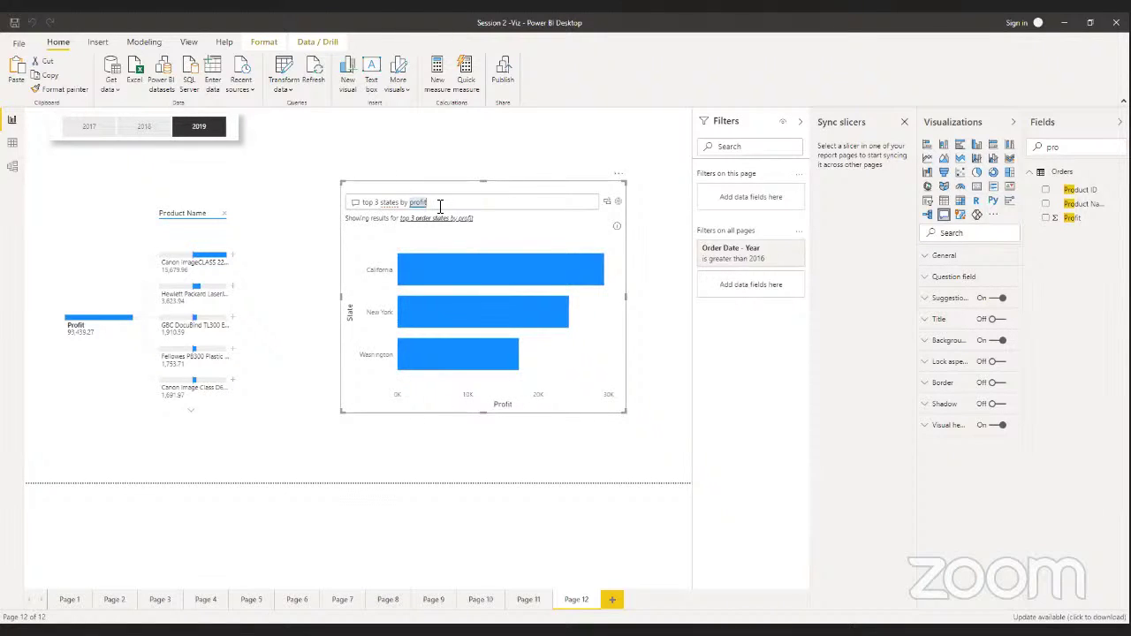
Change the Q&A question to "top 3 states by loss" to test the new Profit synonym
{"action": "double_click", "coordinate": [415, 210]}
{"action": "type", "text": "loss"}
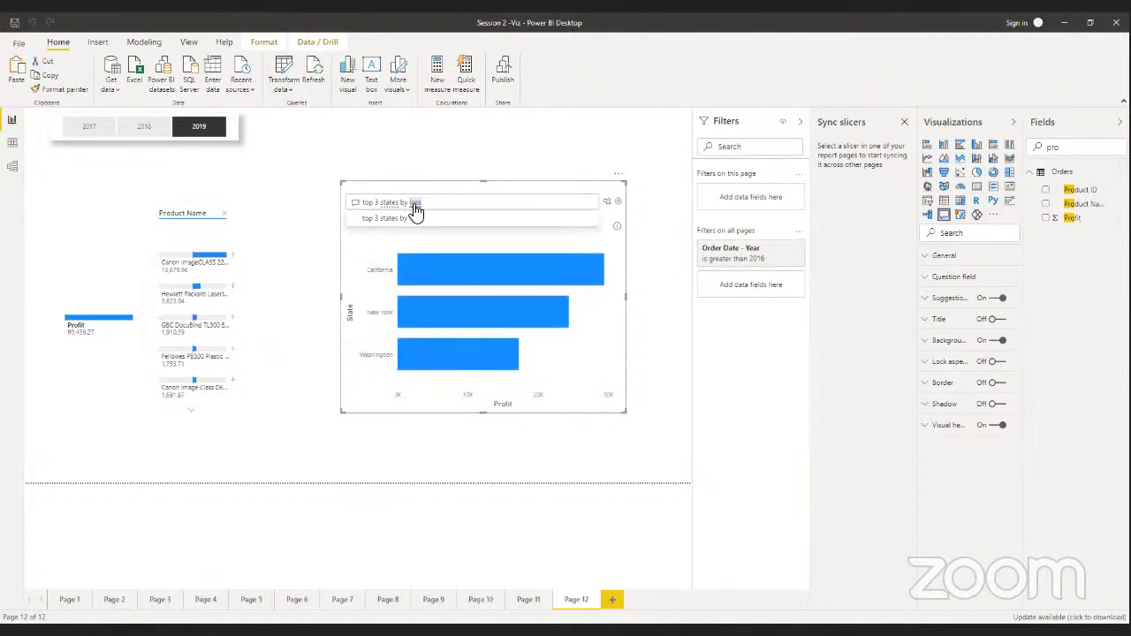
{"action": "left_click", "coordinate": [413, 219]}
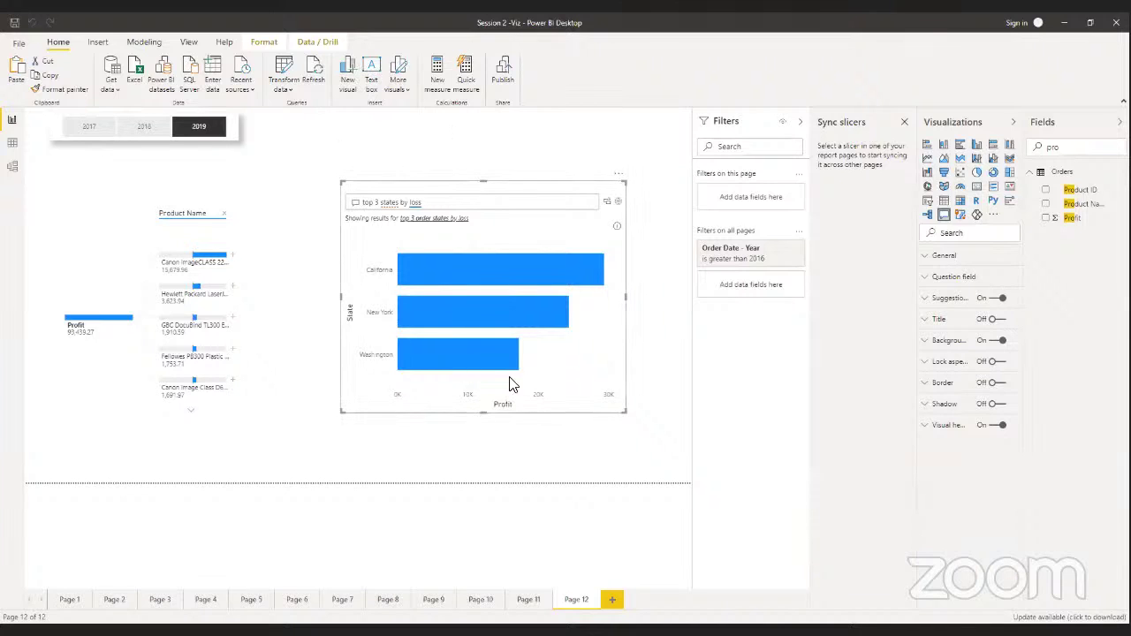
Clear the Q&A visual's question and open Teach Q&A in the visual's setup
{"action": "triple_click", "coordinate": [365, 202]}
{"action": "key", "text": "BackSpace"}
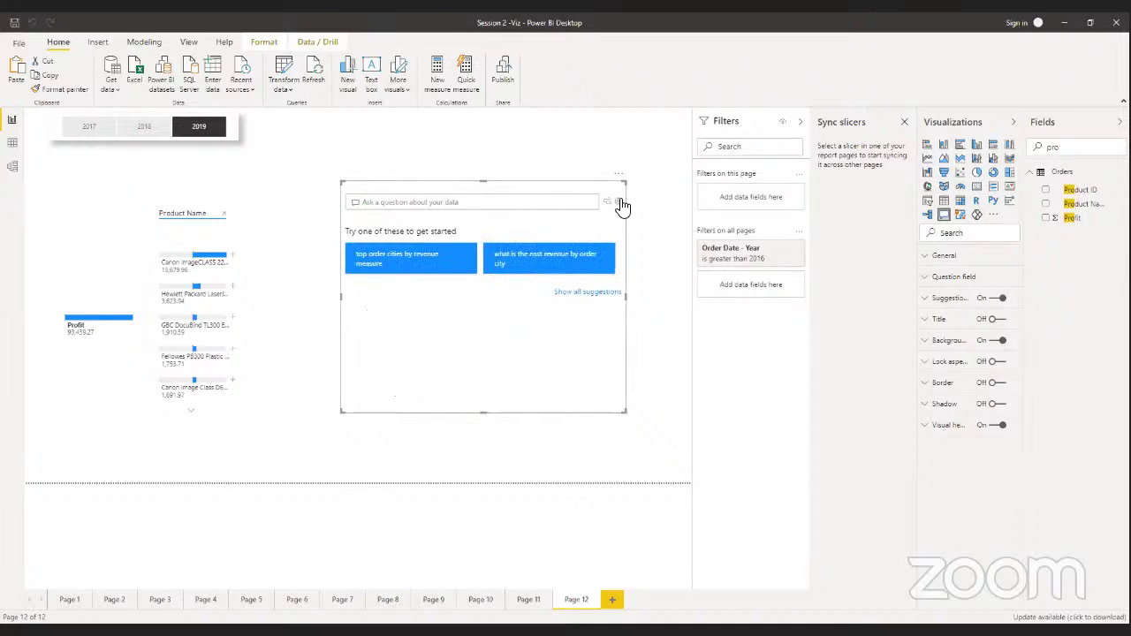
{"action": "left_click", "coordinate": [618, 202]}
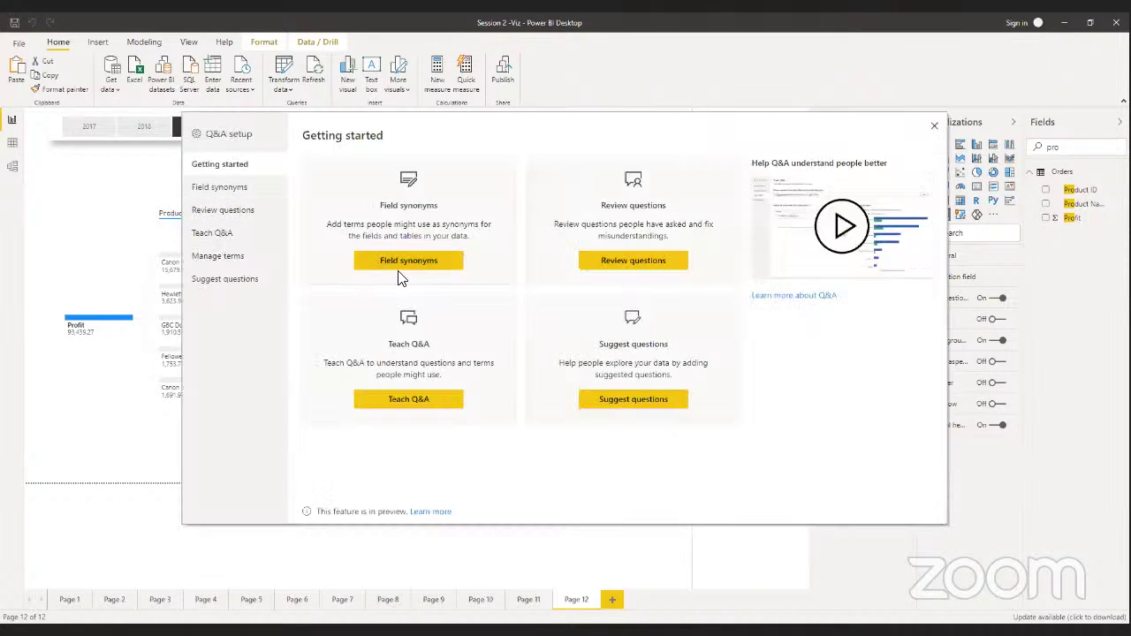
{"action": "left_click", "coordinate": [417, 406]}
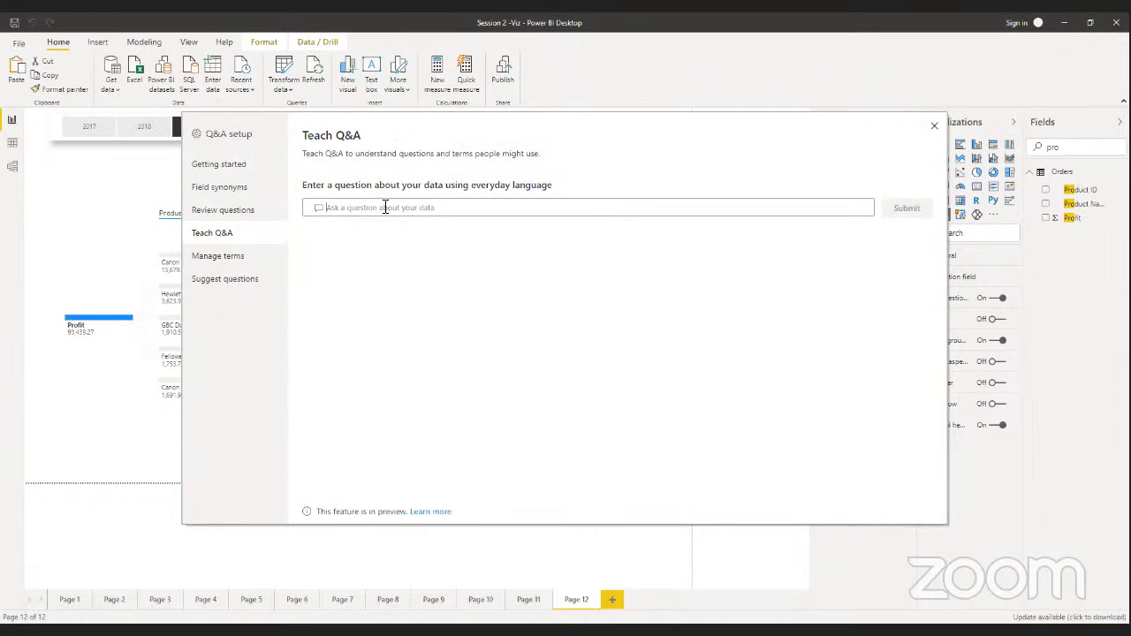
Submit "region" as a question in Teach Q&A, preview its result, and clear the question
{"action": "left_click", "coordinate": [385, 206]}
{"action": "type", "text": "regon"}
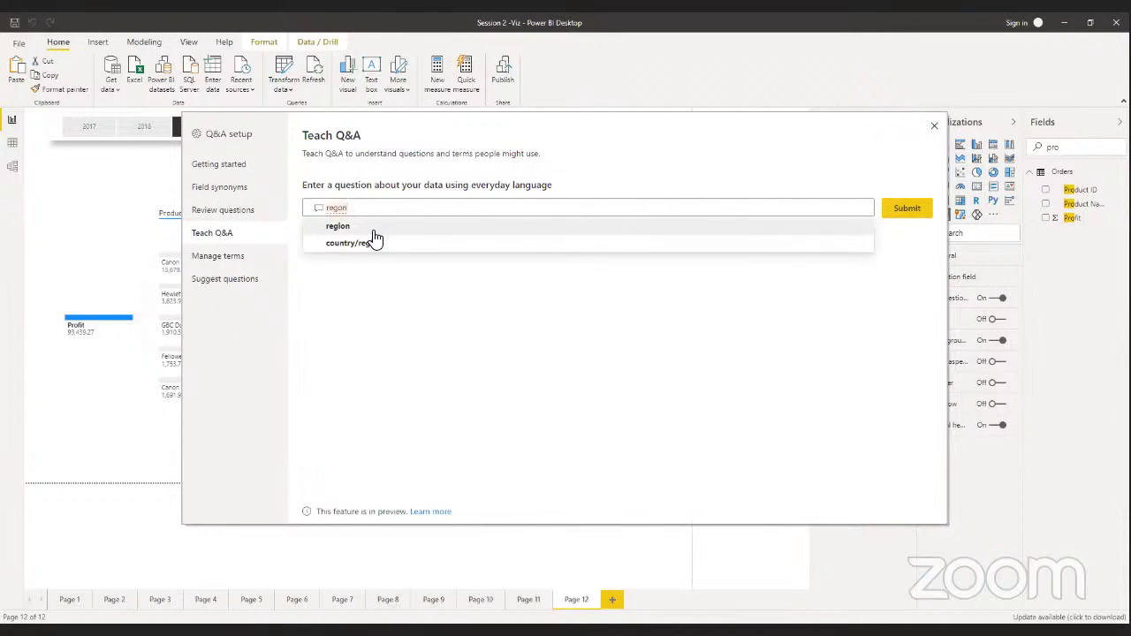
{"action": "left_click", "coordinate": [375, 235]}
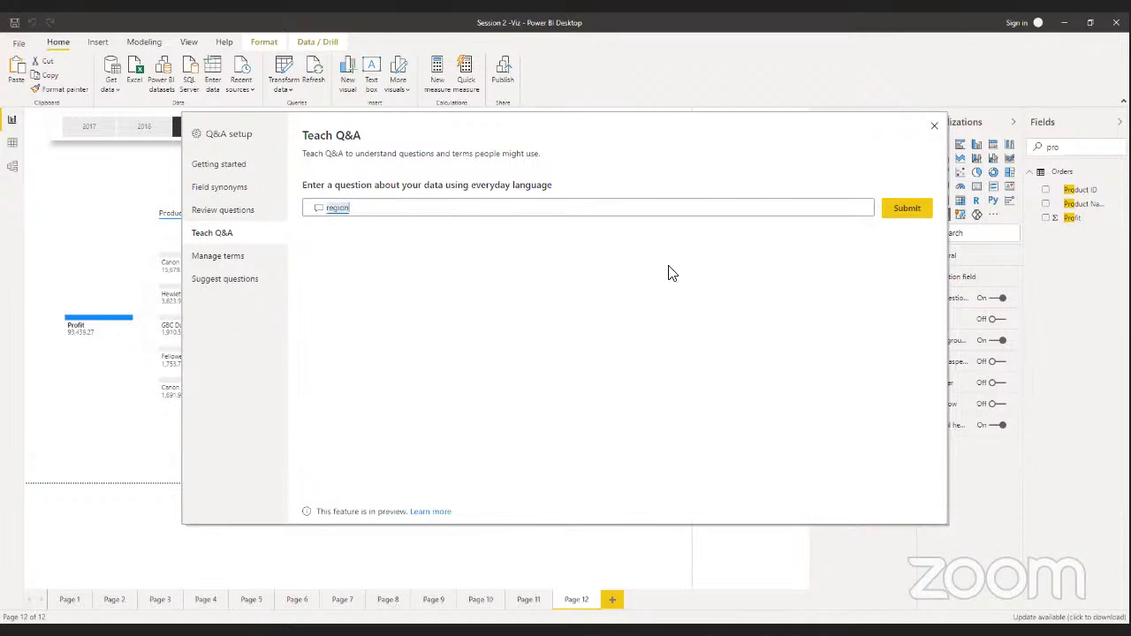
{"action": "left_click", "coordinate": [917, 210]}
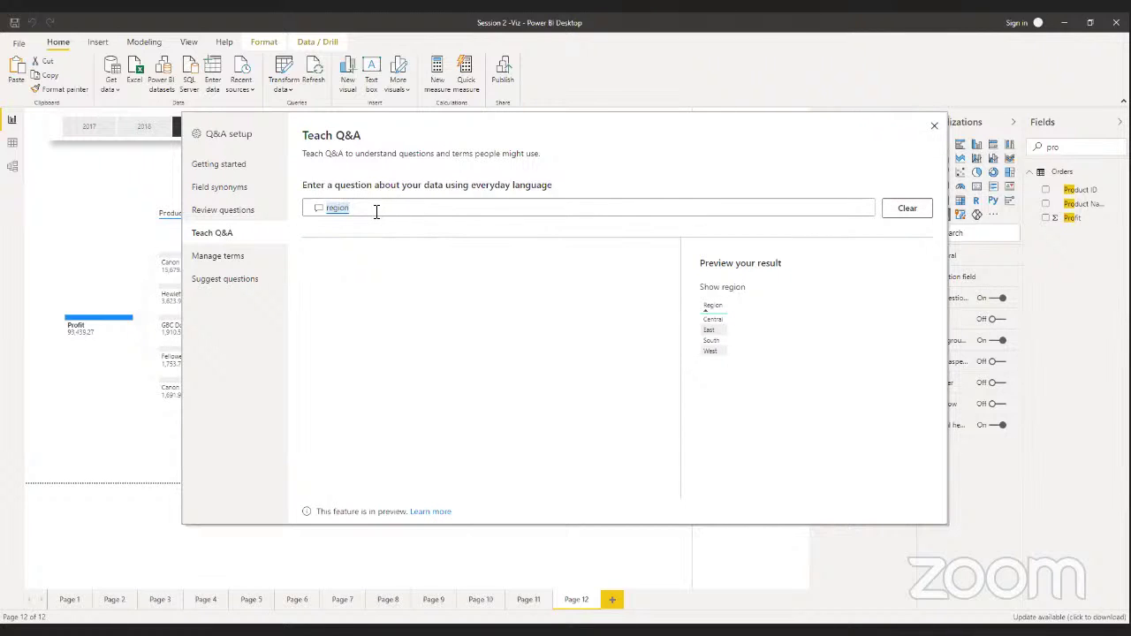
{"action": "key", "text": "BackSpace"}
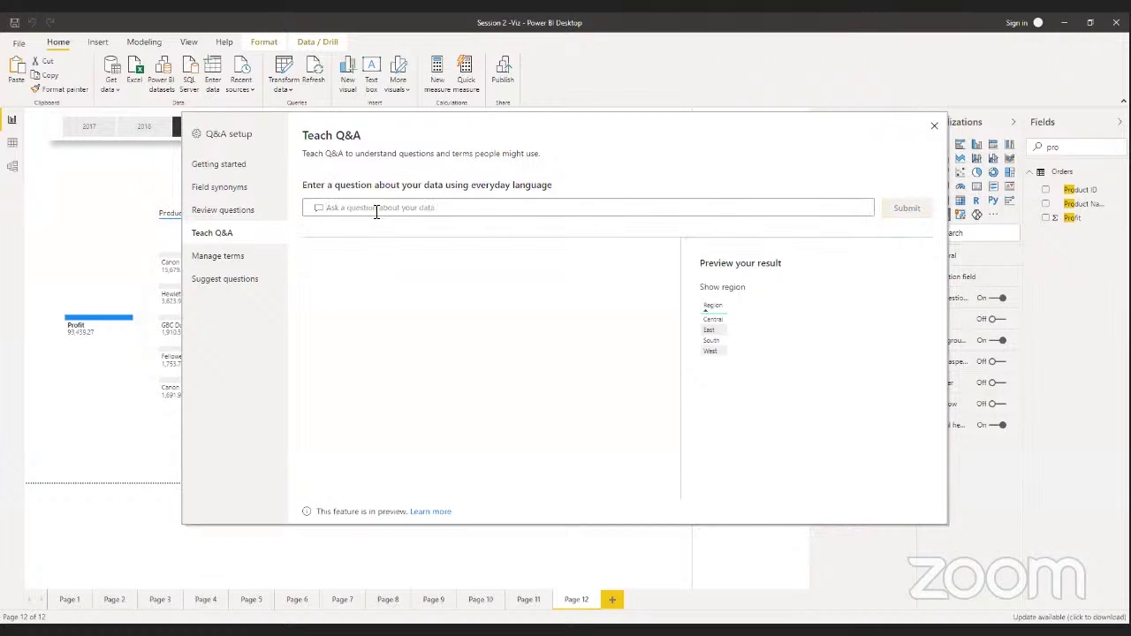
Submit the term "provinces" as a question in Teach Q&A
{"action": "type", "text": "pr"}
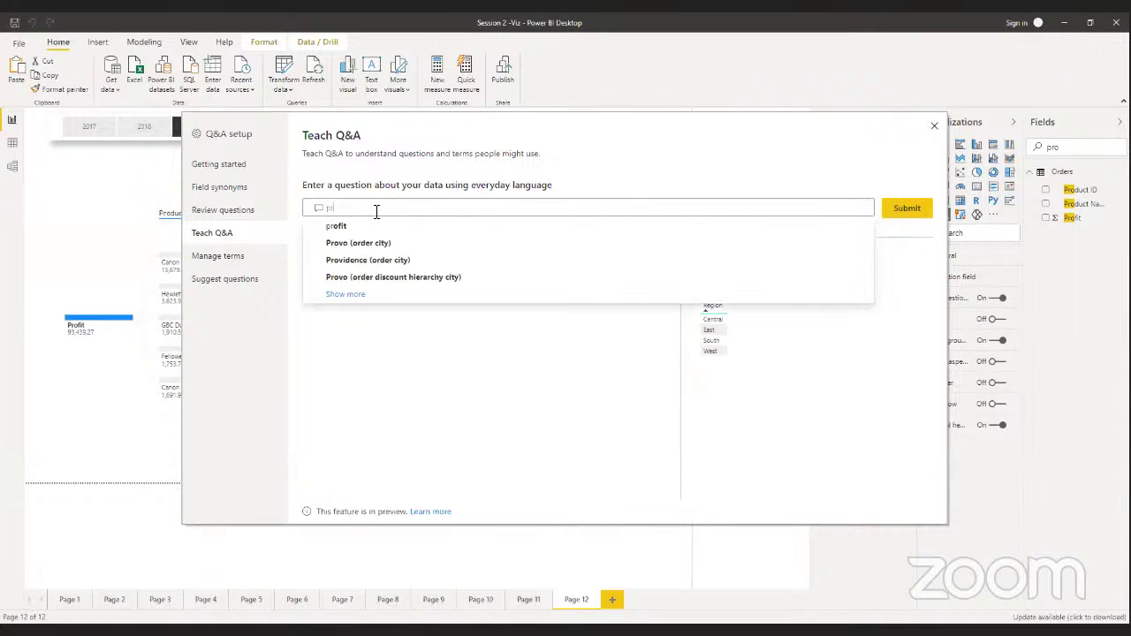
{"action": "type", "text": "ovin"}
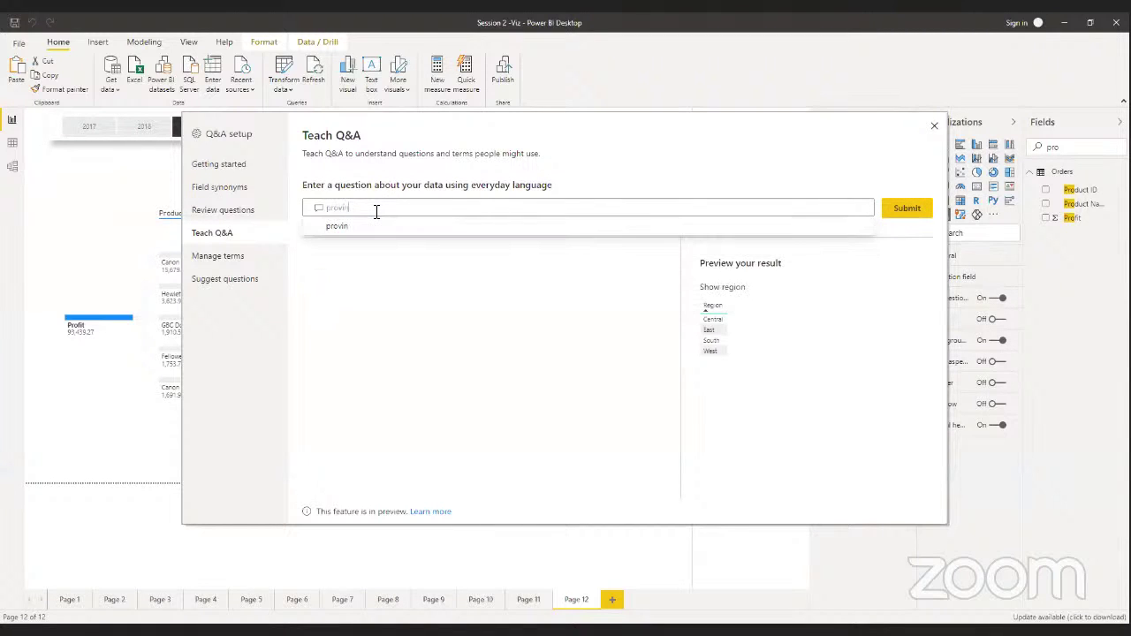
{"action": "type", "text": "ces"}
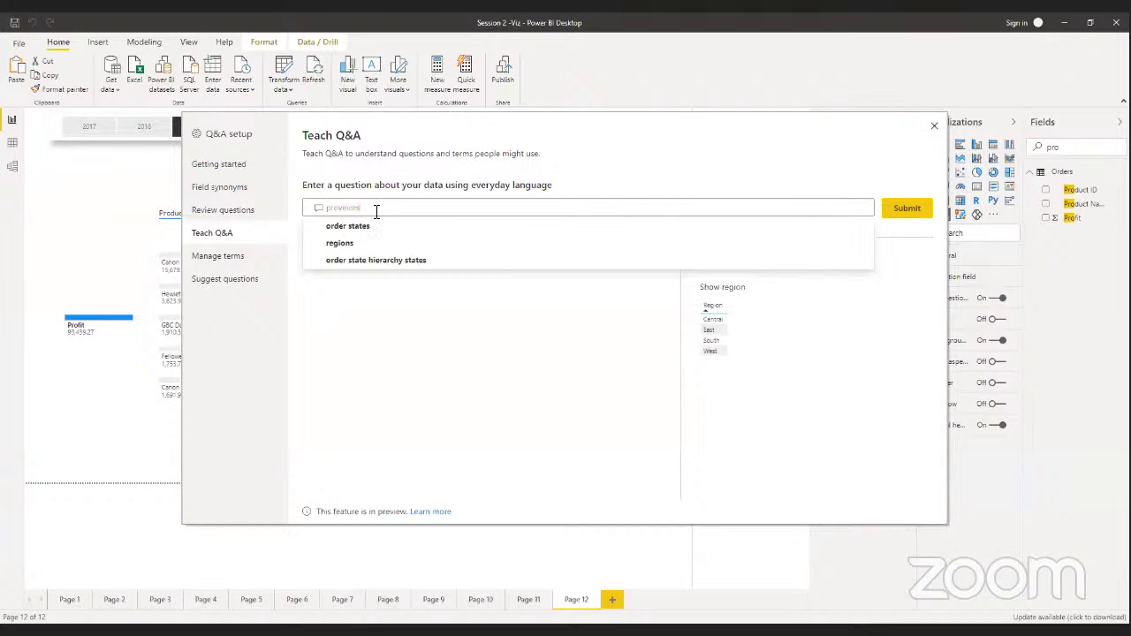
{"action": "left_click", "coordinate": [894, 213]}
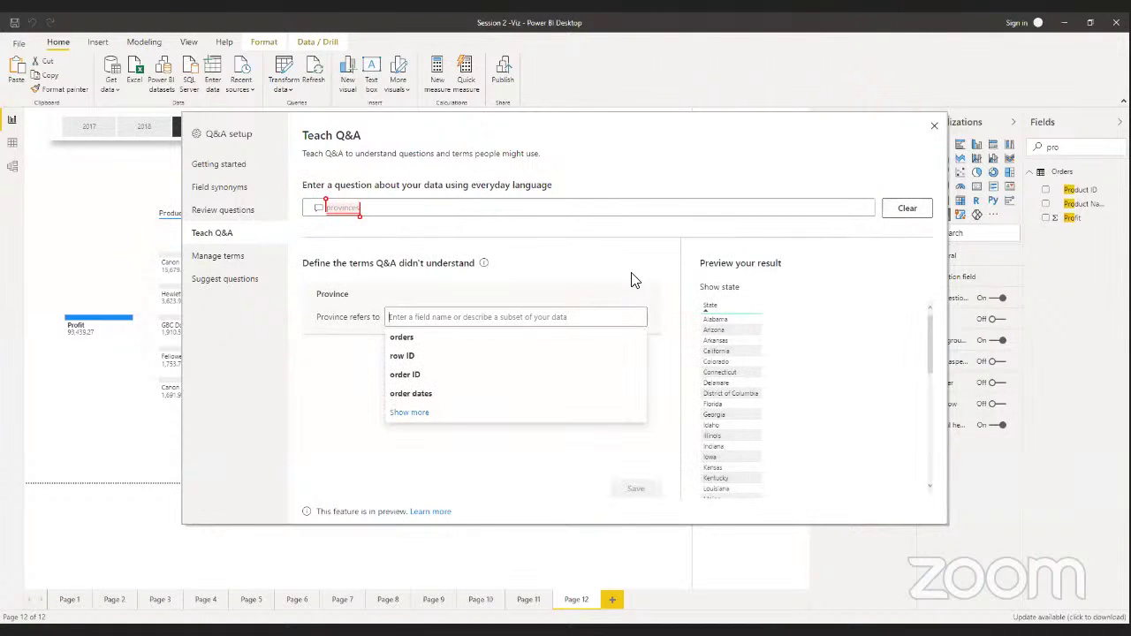
Define Province as referring to "state hierarchy", save the term, and close the Q&A setup
{"action": "left_click", "coordinate": [411, 416]}
{"action": "type", "text": "s"}
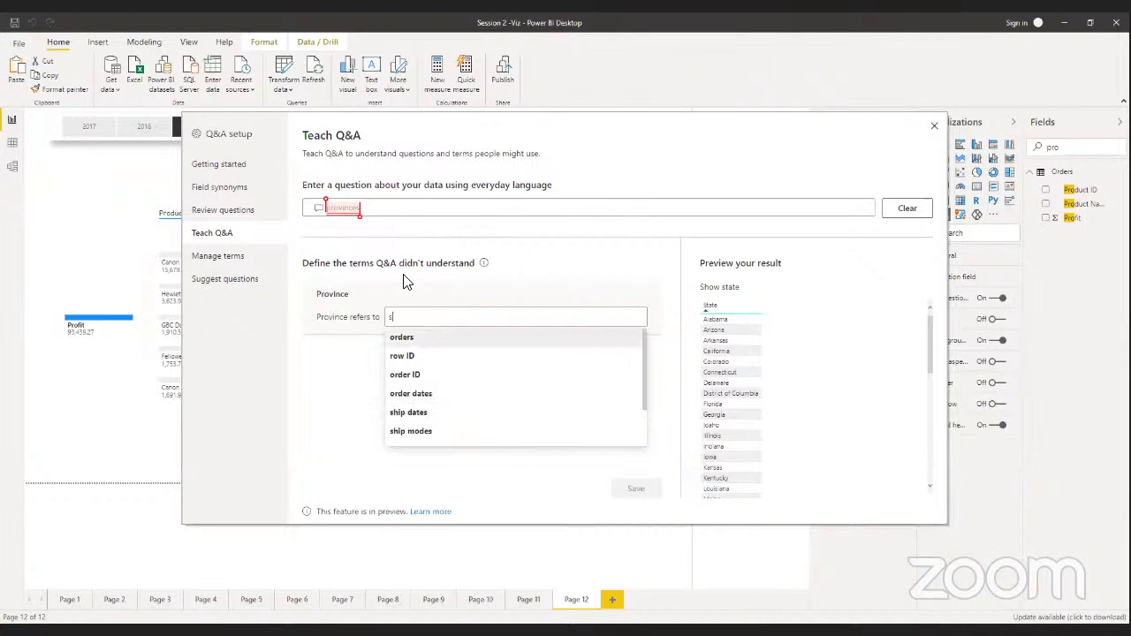
{"action": "type", "text": "tate"}
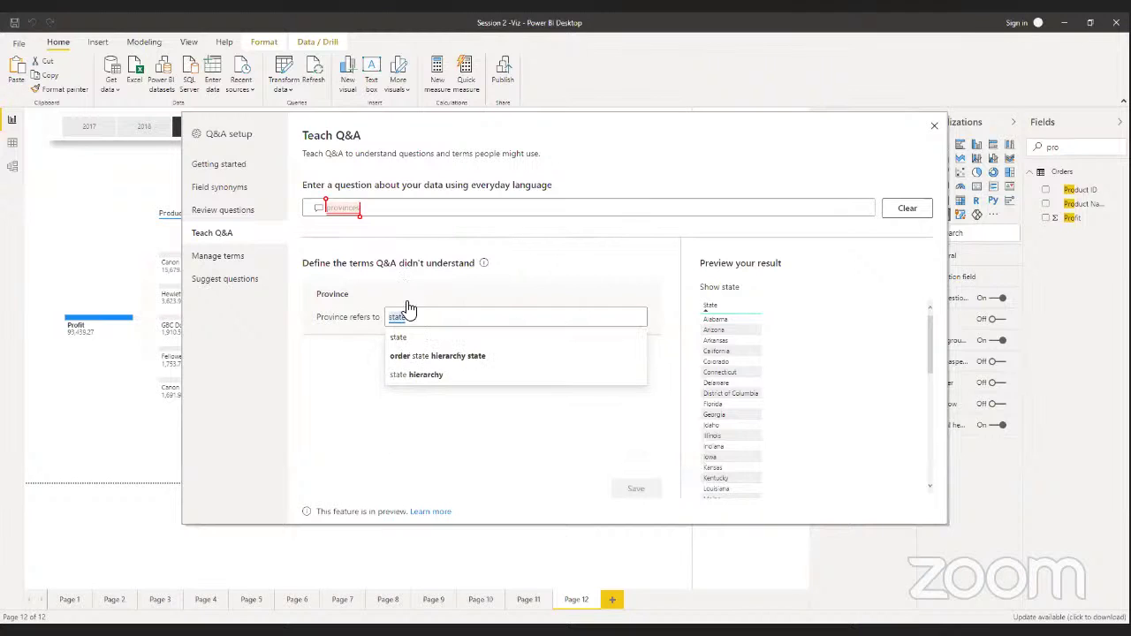
{"action": "left_click", "coordinate": [406, 340]}
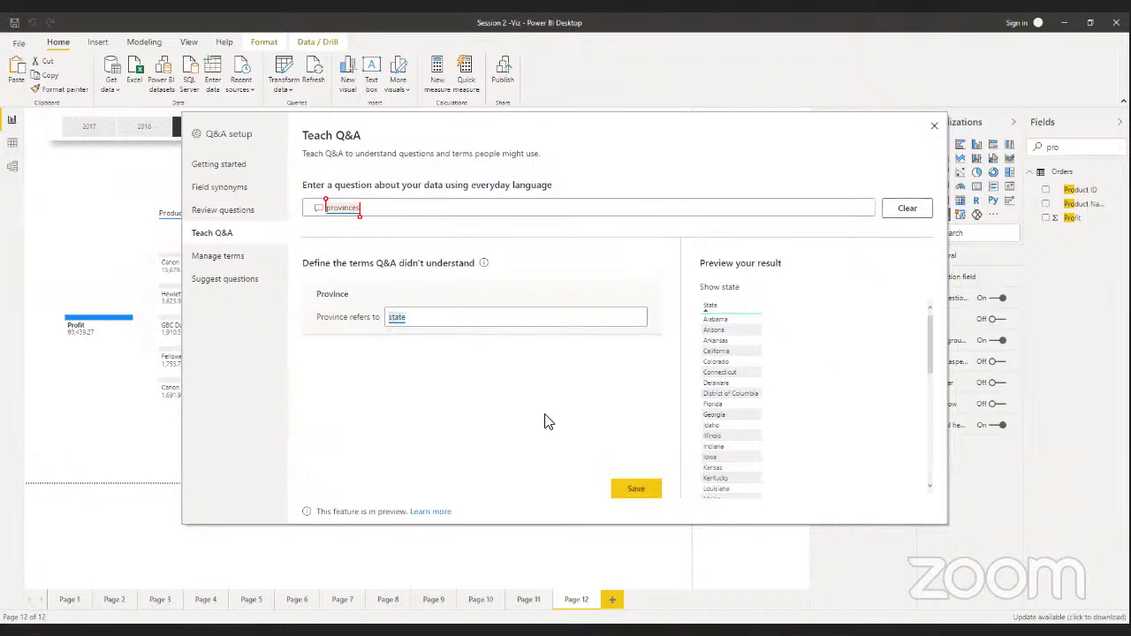
{"action": "key", "text": "BackSpace"}
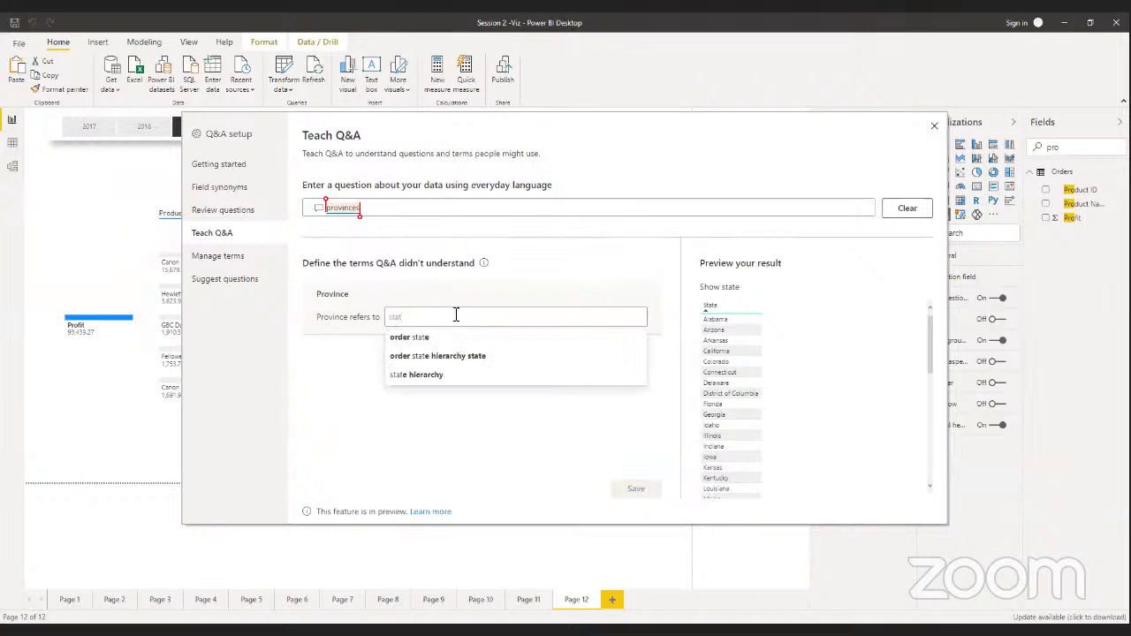
{"action": "left_click", "coordinate": [469, 384]}
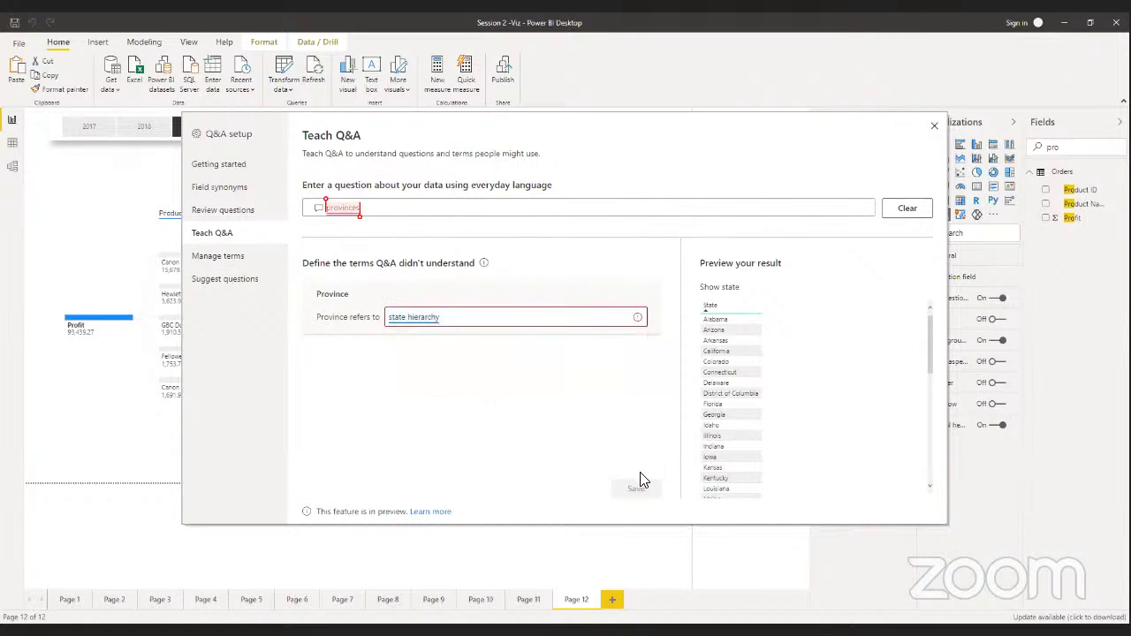
{"action": "left_click", "coordinate": [638, 487]}
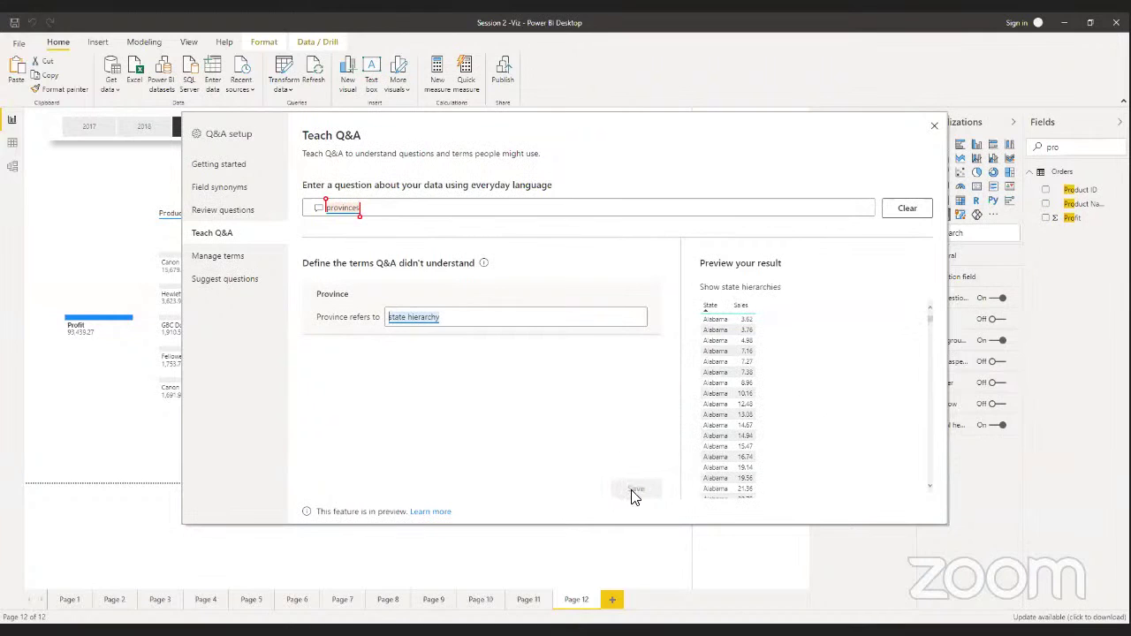
{"action": "left_click", "coordinate": [934, 130]}
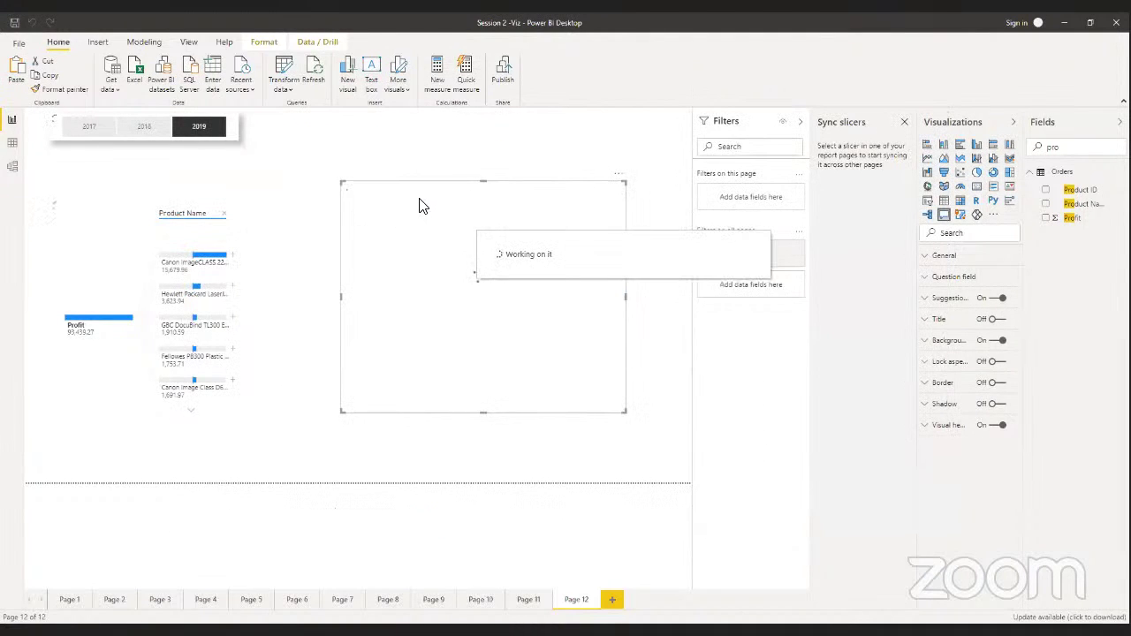
Ask the Q&A visual for "top 3 province by sales" and convert the result into a standard visual
{"action": "left_click", "coordinate": [408, 201]}
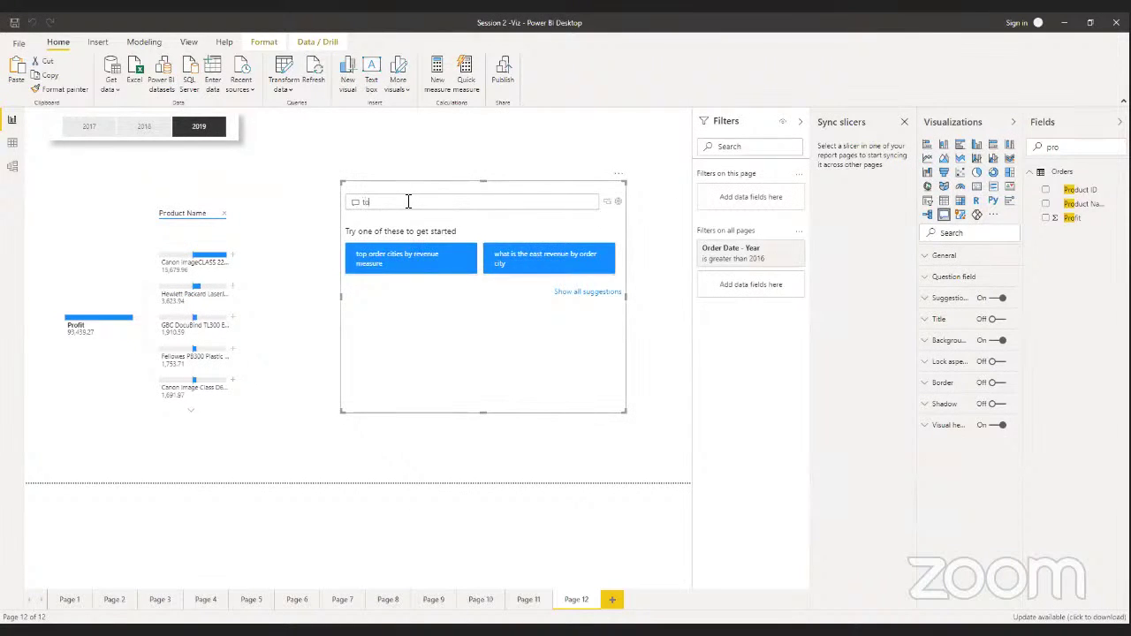
{"action": "type", "text": "top 3 pr"}
{"action": "type", "text": "ovi"}
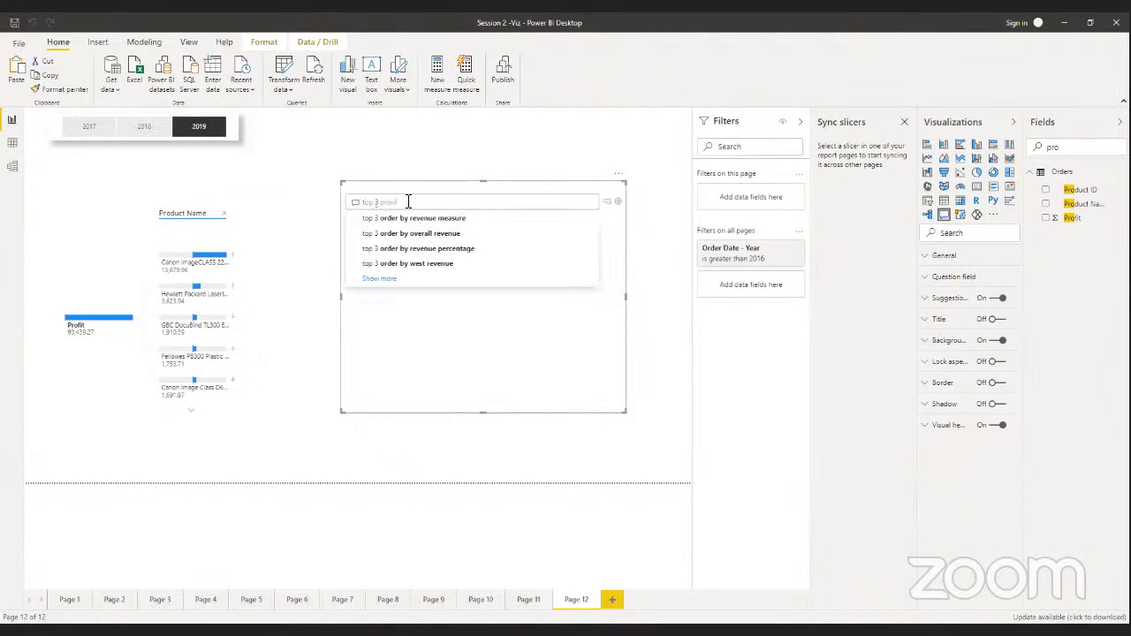
{"action": "type", "text": "nn"}
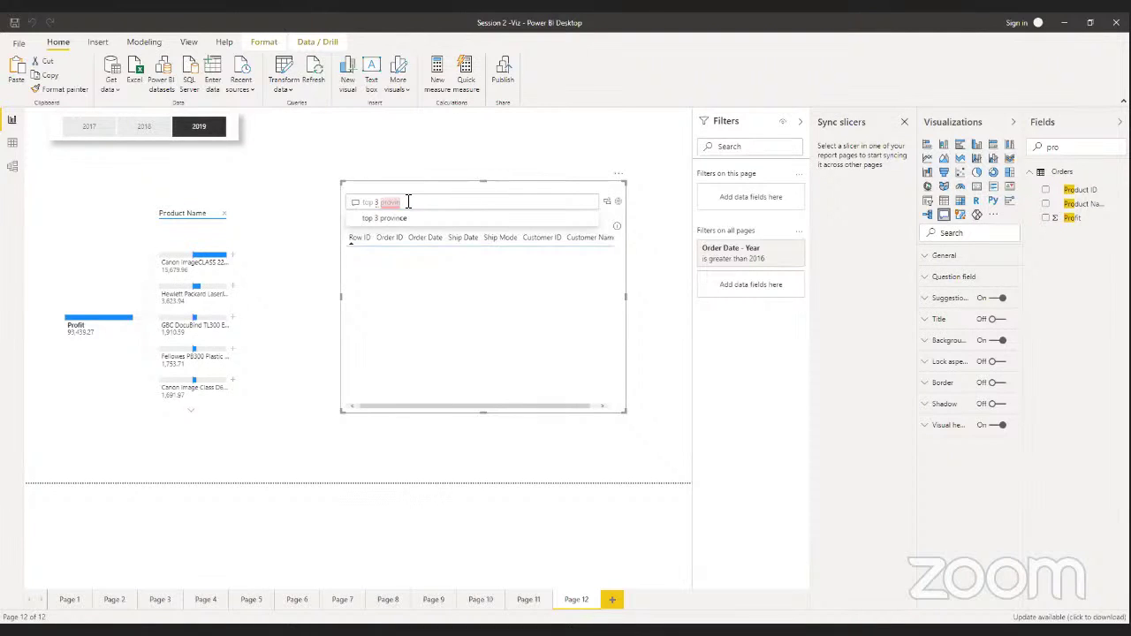
{"action": "type", "text": "ce"}
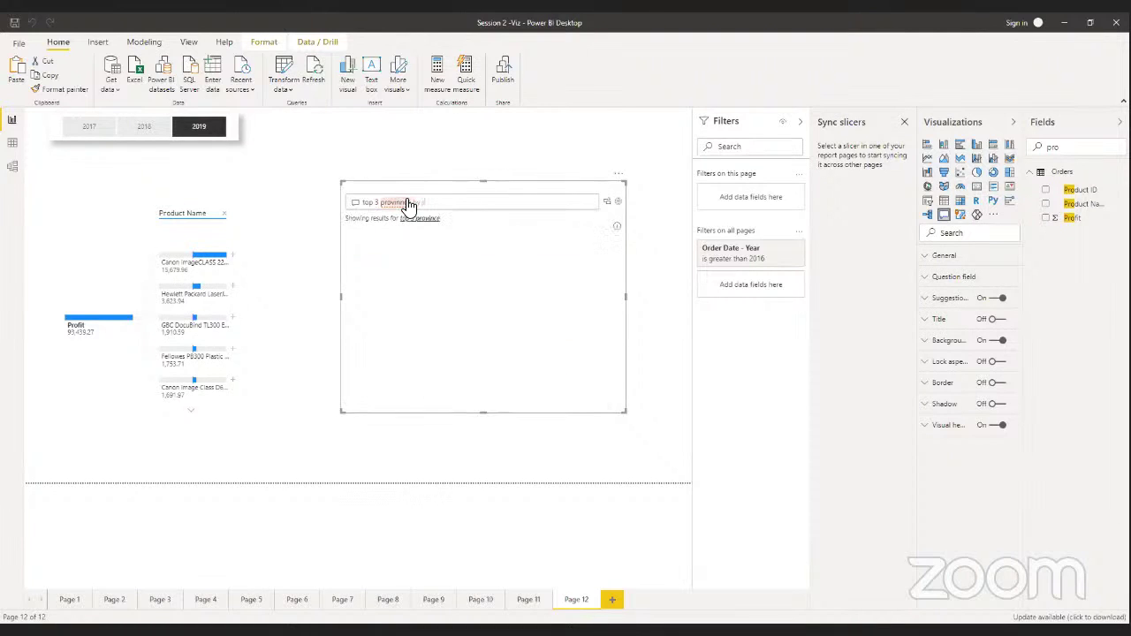
{"action": "type", "text": " by sales"}
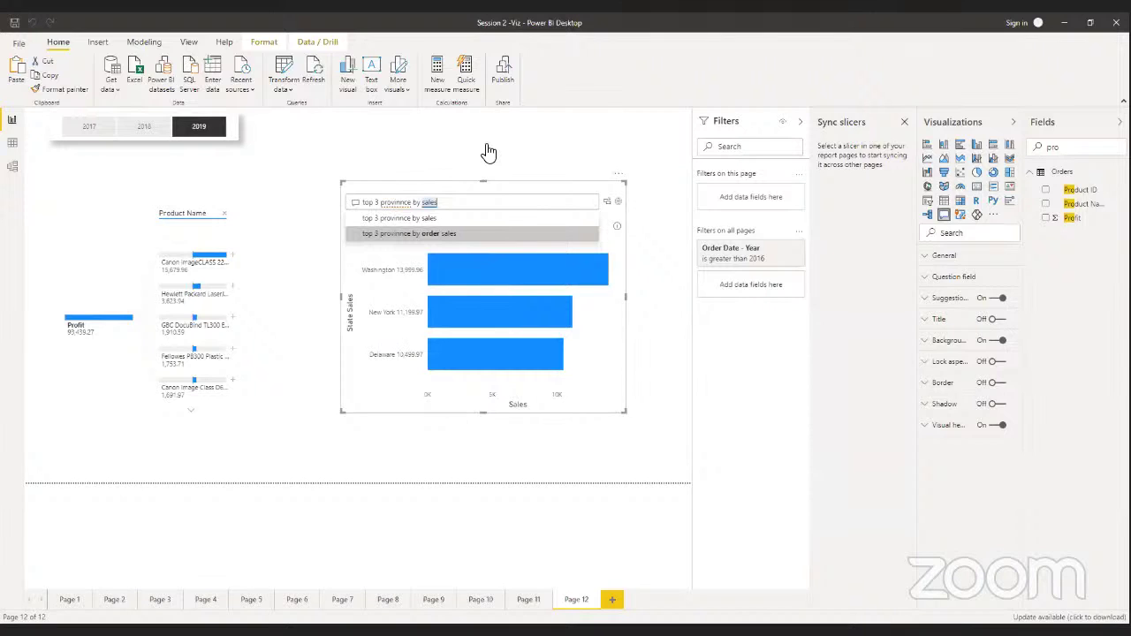
{"action": "key", "text": "Return"}
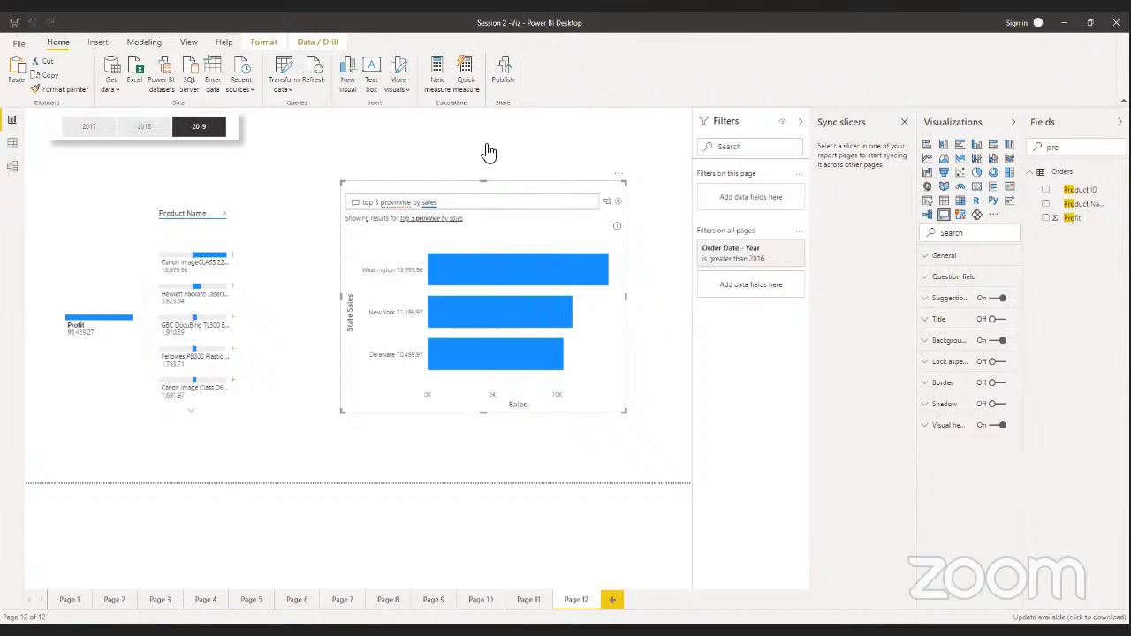
{"action": "mouse_move", "coordinate": [604, 260]}
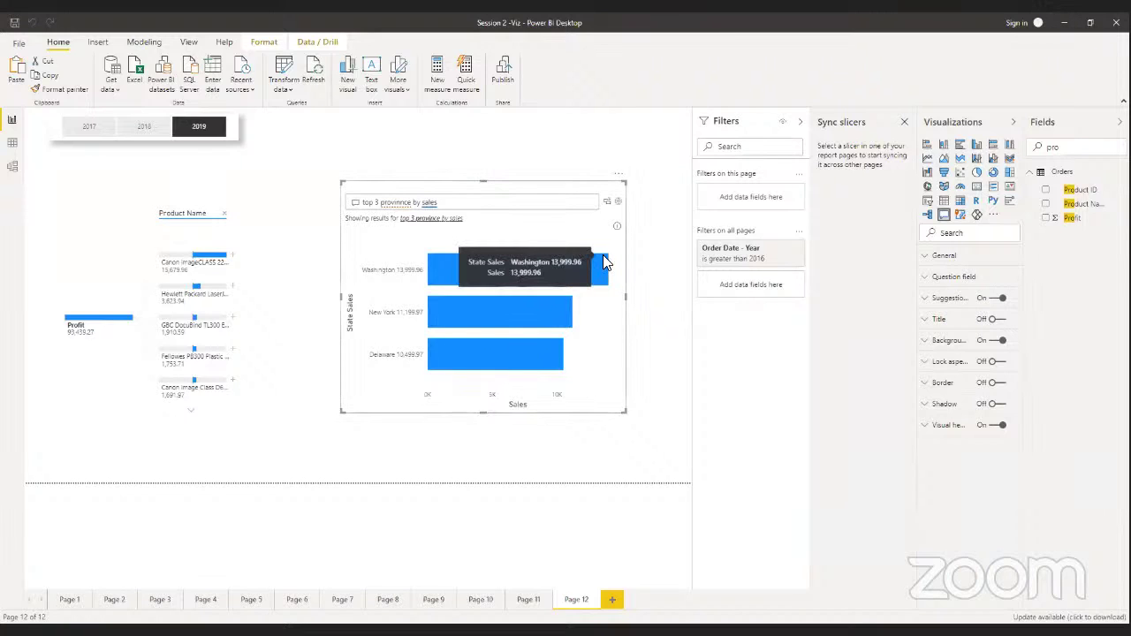
{"action": "left_click", "coordinate": [608, 206]}
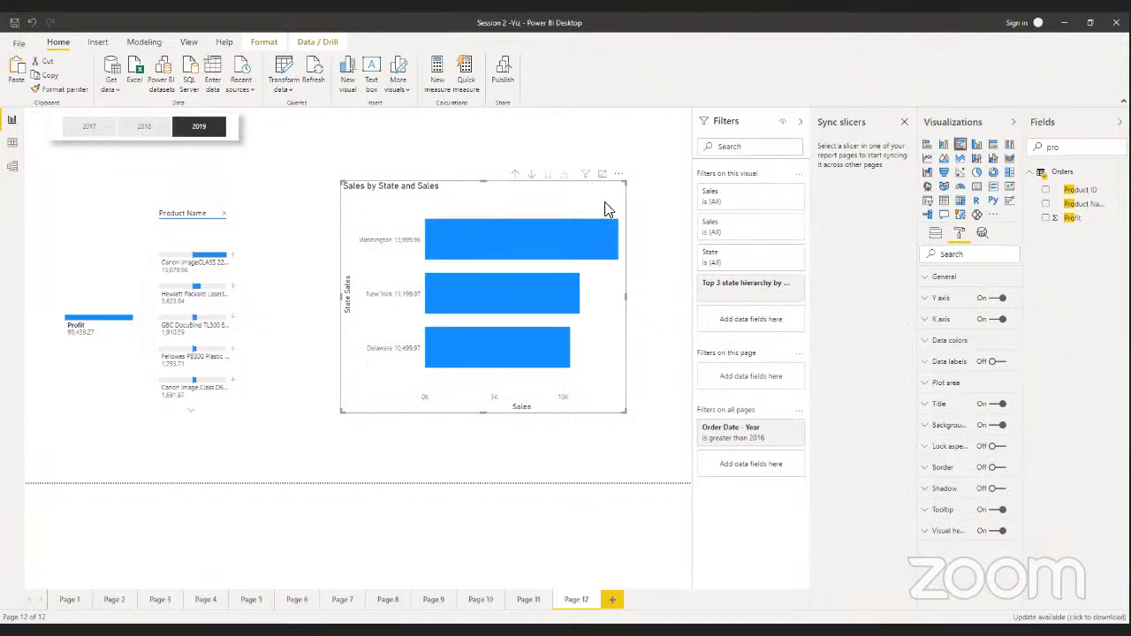
Undo the conversion of the Q&A result and turn it into a standard visual again
{"action": "key", "text": "ctrl+z"}
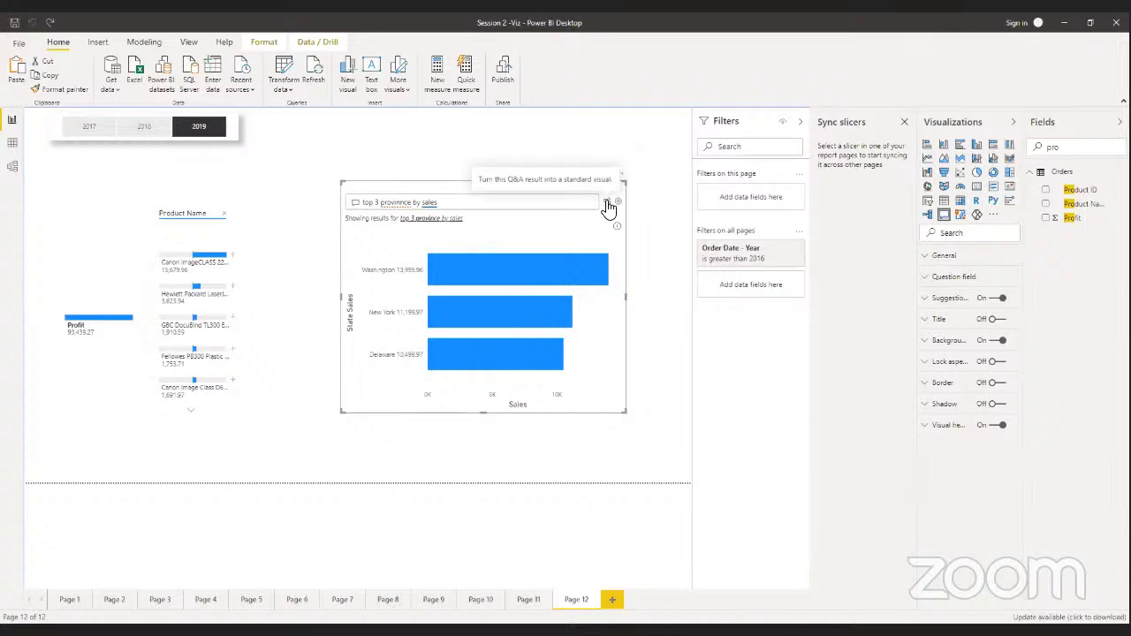
{"action": "left_click", "coordinate": [607, 204]}
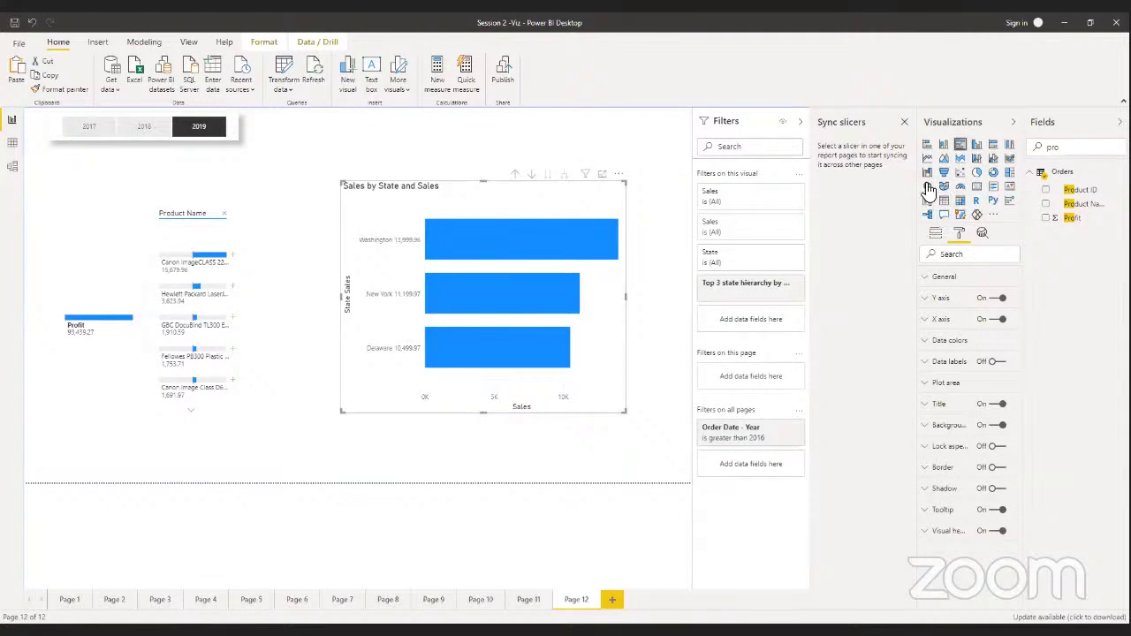
Start importing a custom visual from a file, view the visual files in the Data Sources folder, and cancel the import
{"action": "left_click", "coordinate": [993, 216]}
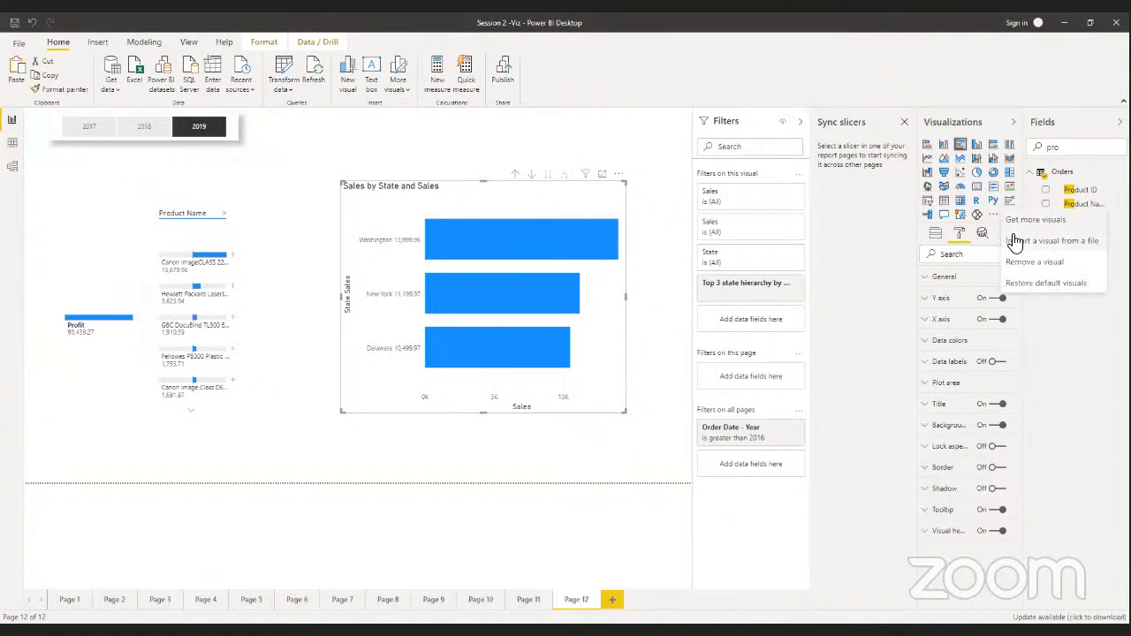
{"action": "left_click", "coordinate": [1016, 241]}
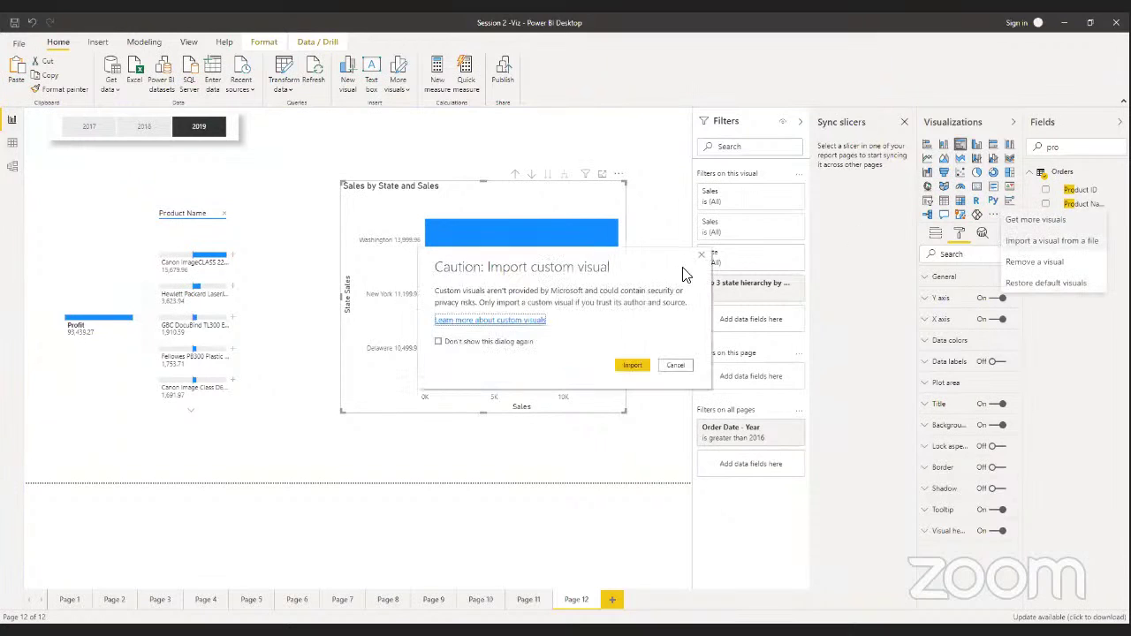
{"action": "left_click", "coordinate": [618, 368]}
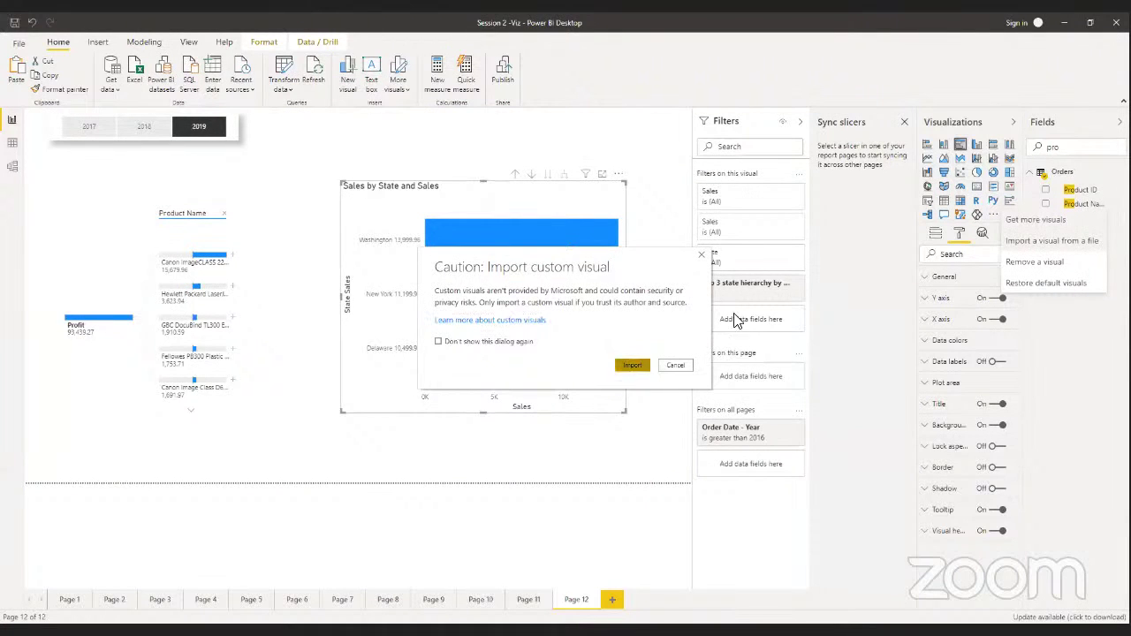
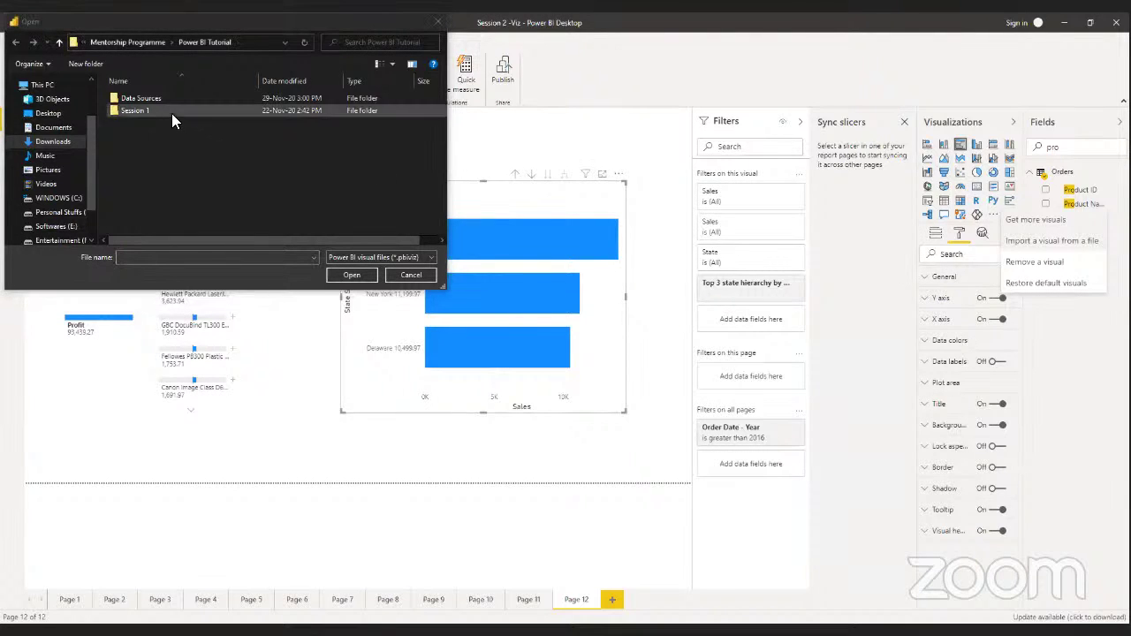
{"action": "left_click", "coordinate": [151, 95]}
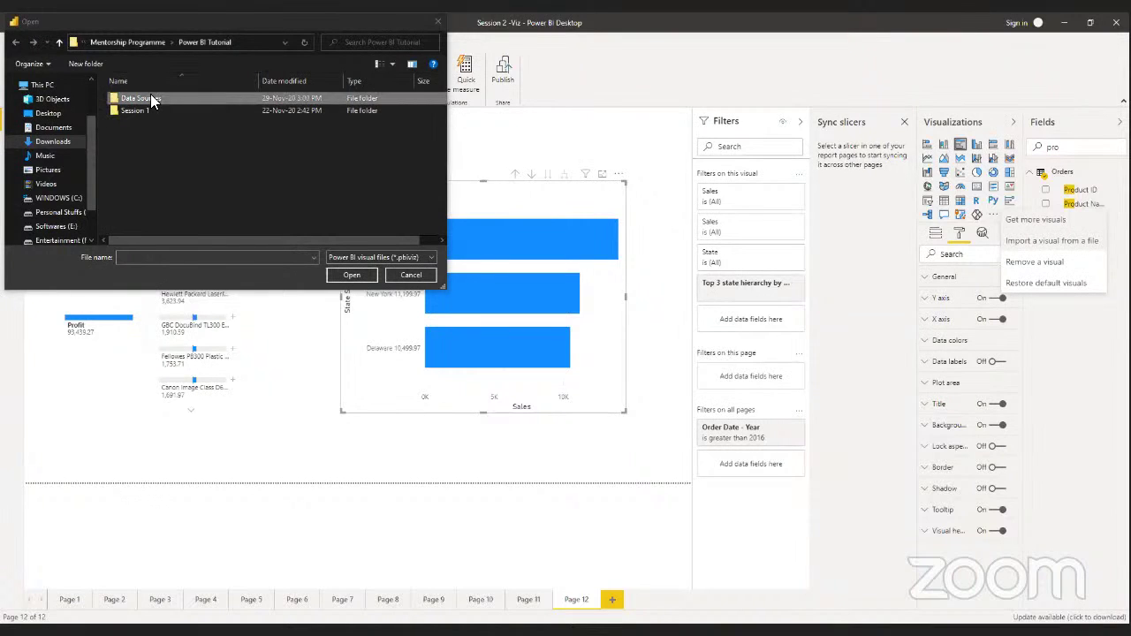
{"action": "double_click", "coordinate": [150, 97]}
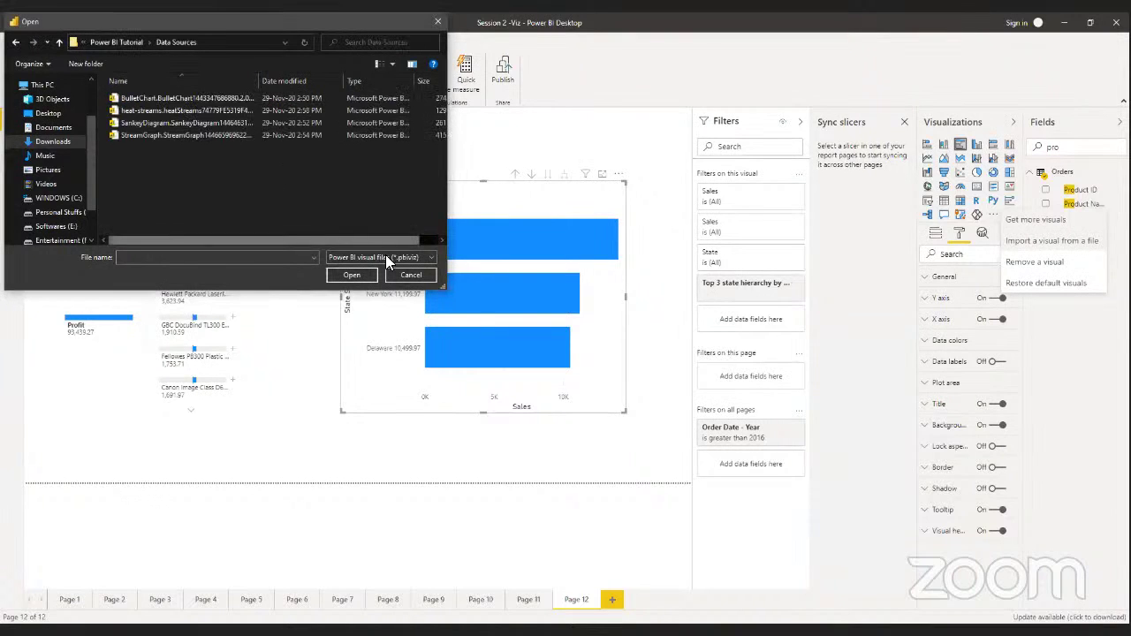
{"action": "left_click", "coordinate": [410, 275]}
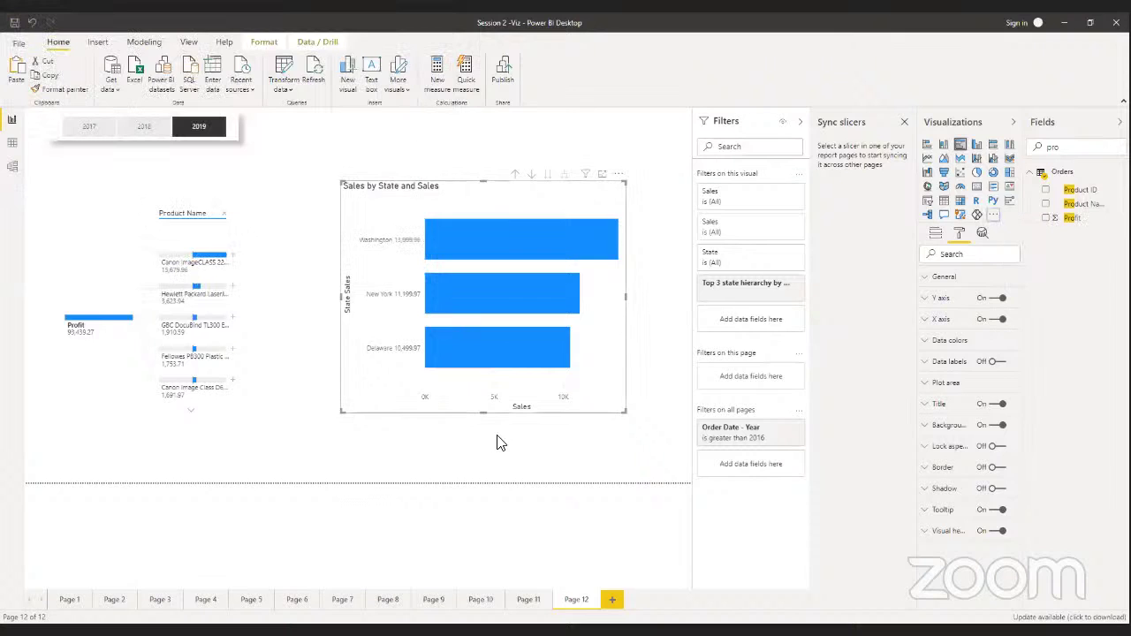
Add a new report page and clear the "pro" search from the field list
{"action": "left_click", "coordinate": [612, 600]}
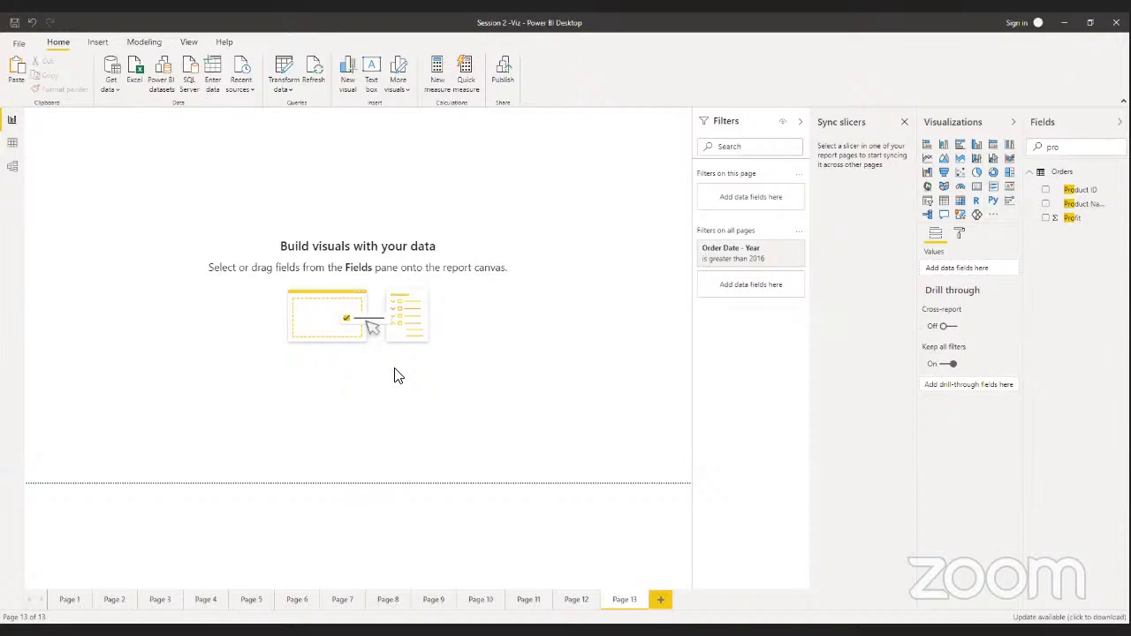
{"action": "left_click", "coordinate": [1045, 150]}
{"action": "key", "text": "BackSpace"}
{"action": "key", "text": "BackSpace"}
{"action": "key", "text": "BackSpace"}
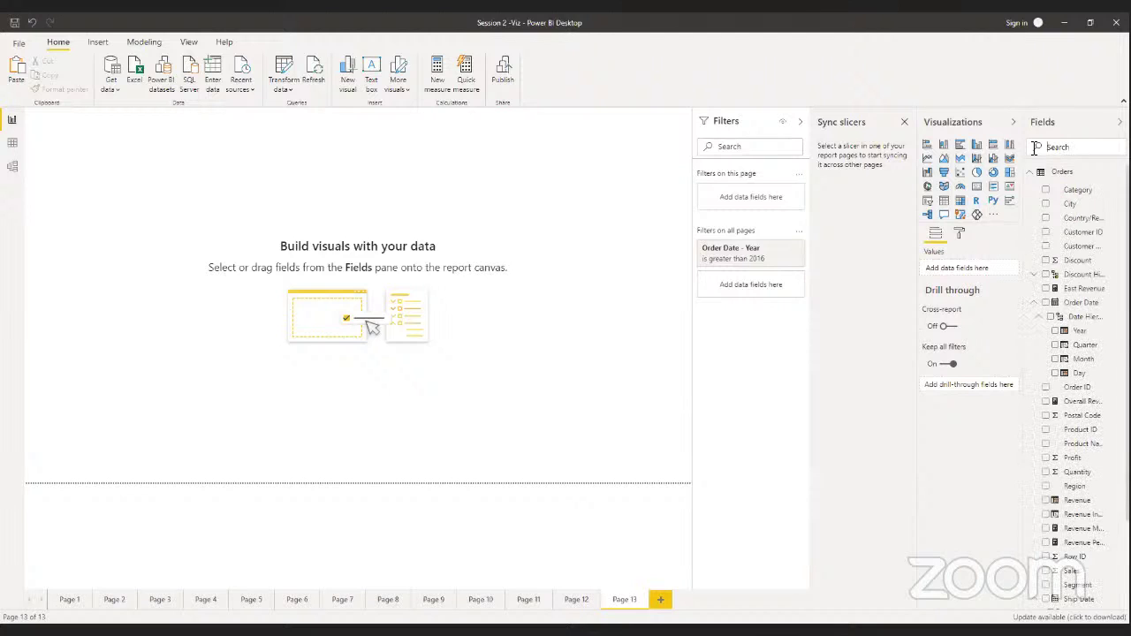
Collapse the expanded Order Date, Ship Date and State Hierarchy entries in the Orders table
{"action": "left_click", "coordinate": [1035, 303]}
{"action": "left_click", "coordinate": [1035, 303]}
{"action": "left_click", "coordinate": [1035, 303]}
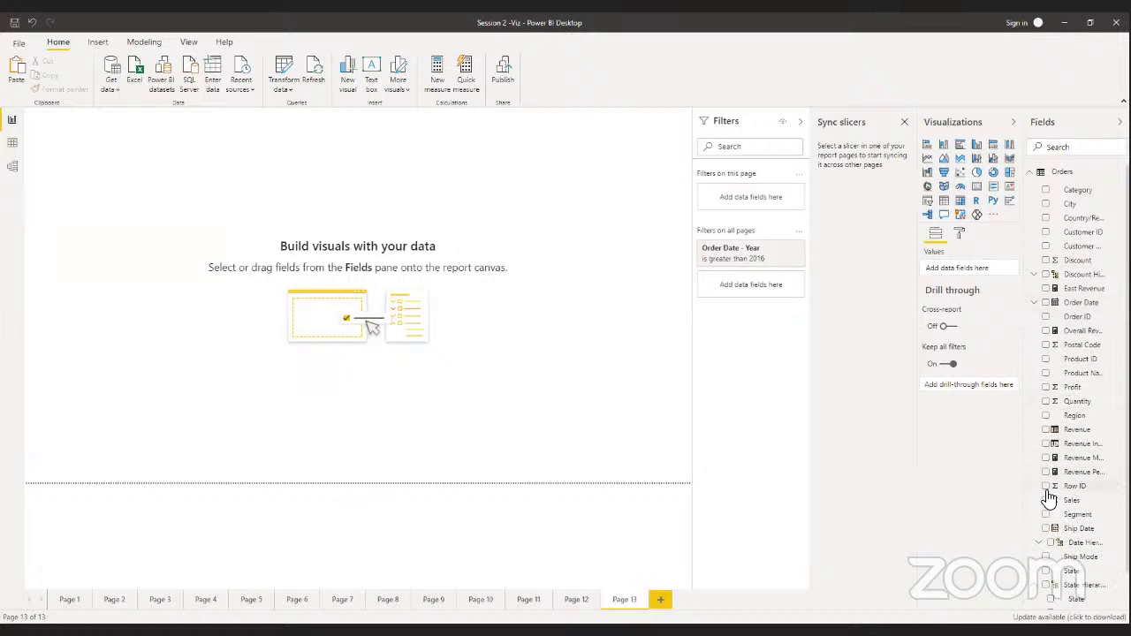
{"action": "left_click", "coordinate": [1034, 529]}
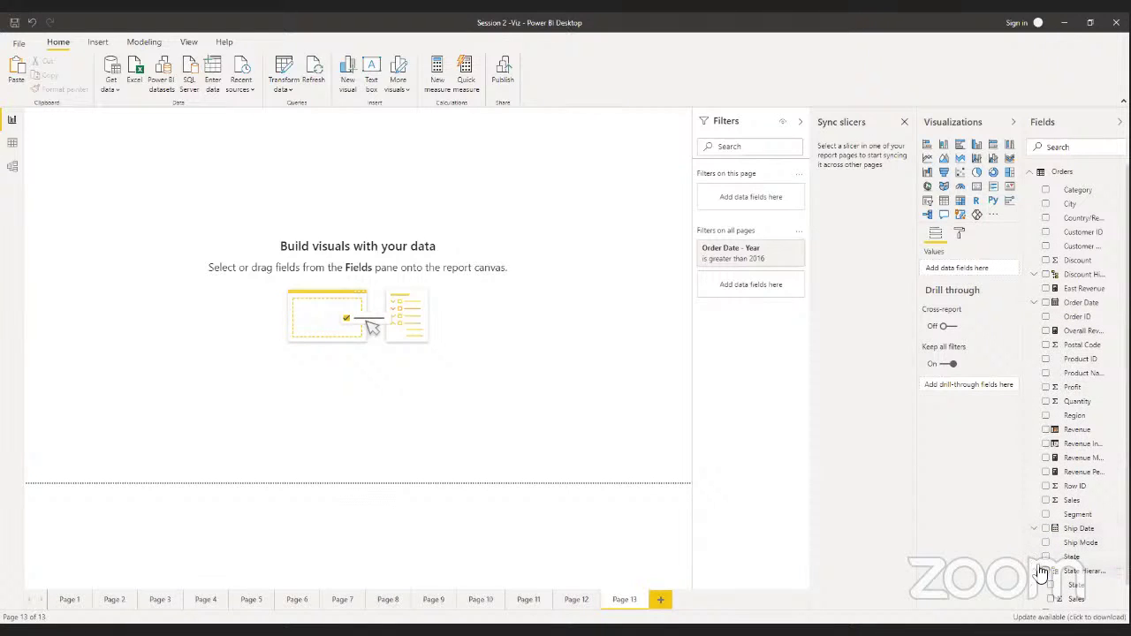
{"action": "left_click", "coordinate": [1040, 572]}
{"action": "left_click", "coordinate": [1035, 571]}
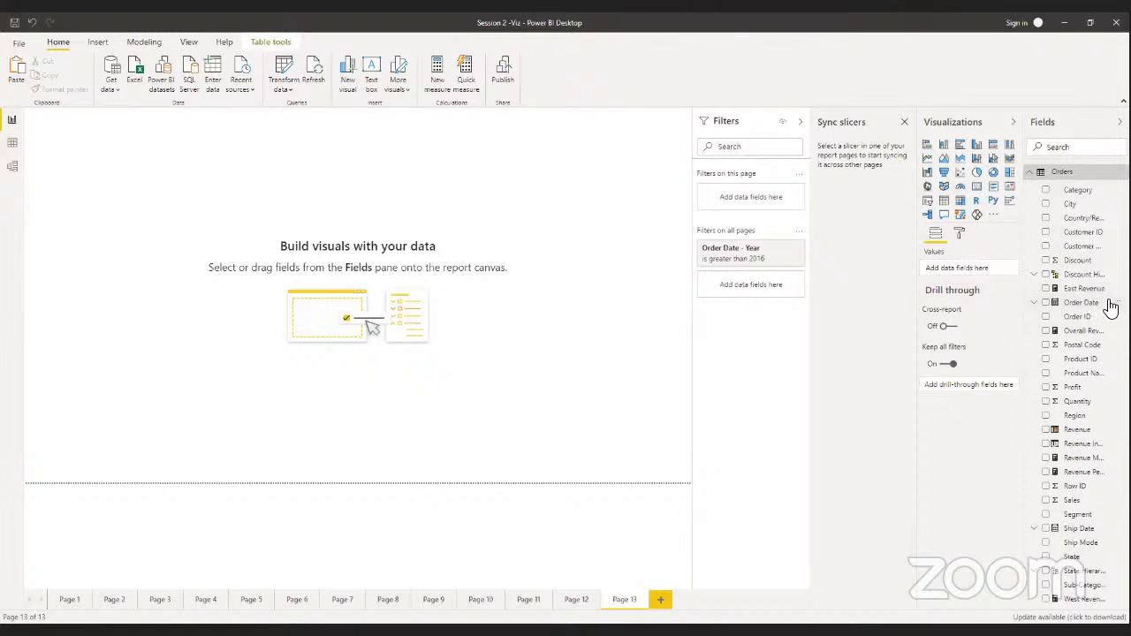
Create a new hierarchy from the Category field and add Sub-Category to it
{"action": "left_click", "coordinate": [1118, 189]}
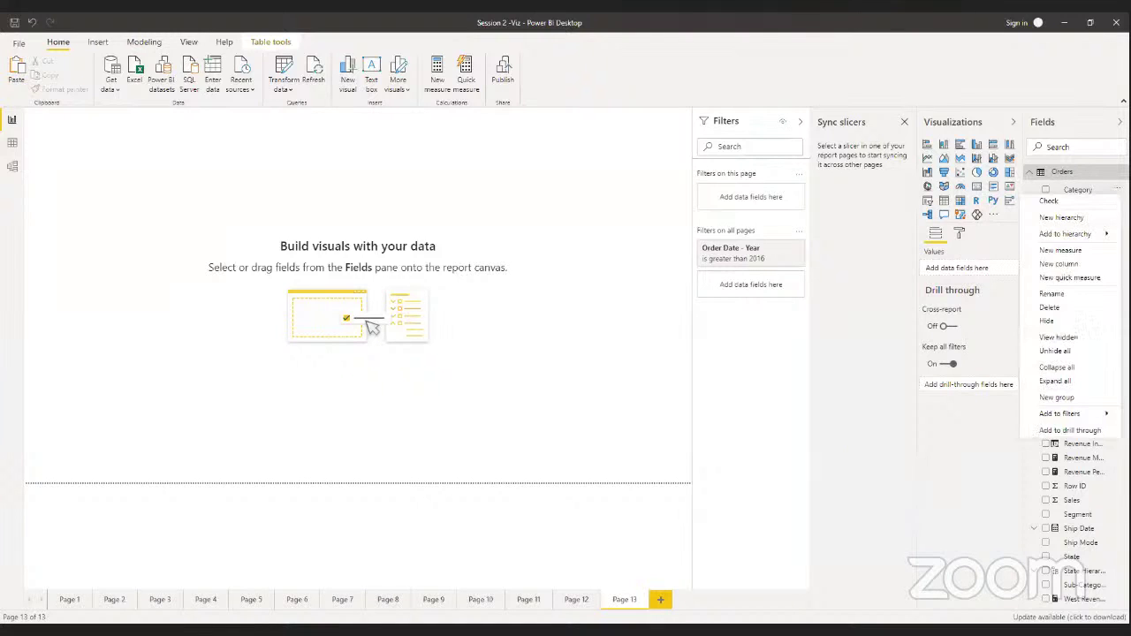
{"action": "mouse_move", "coordinate": [1095, 237]}
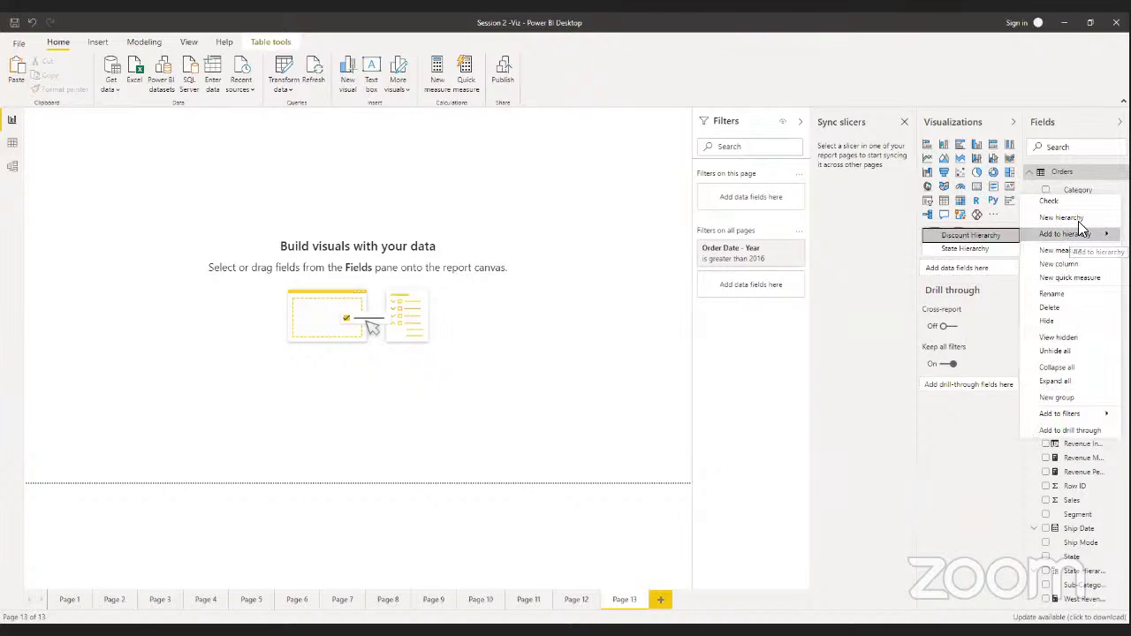
{"action": "left_click", "coordinate": [1063, 219]}
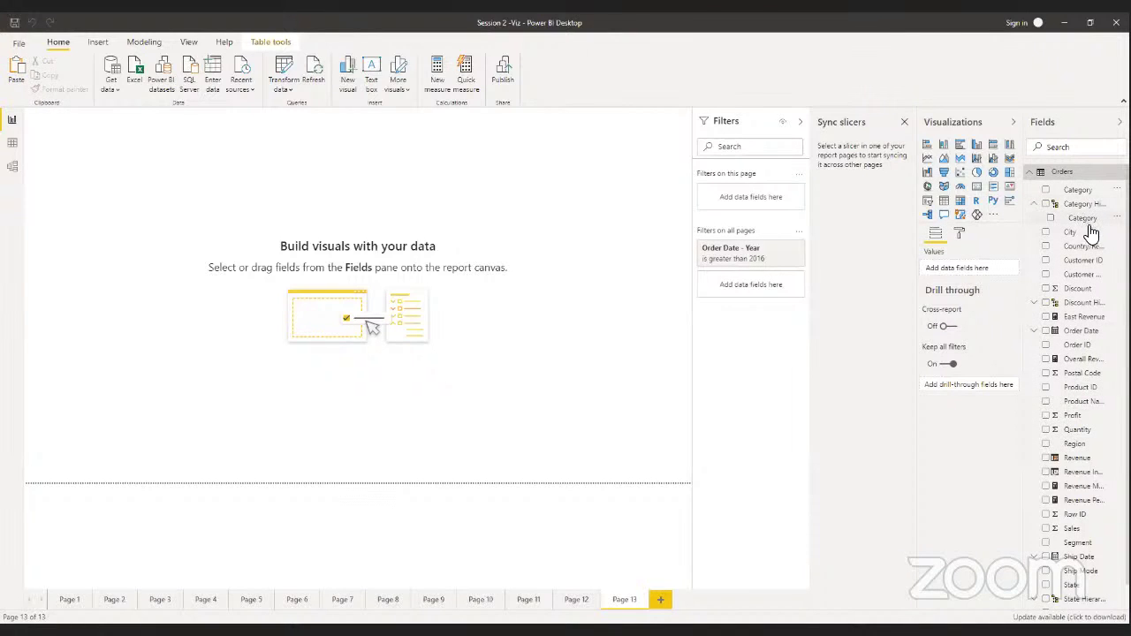
{"action": "scroll", "coordinate": [1097, 485], "scroll_direction": "down", "scroll_amount": 1}
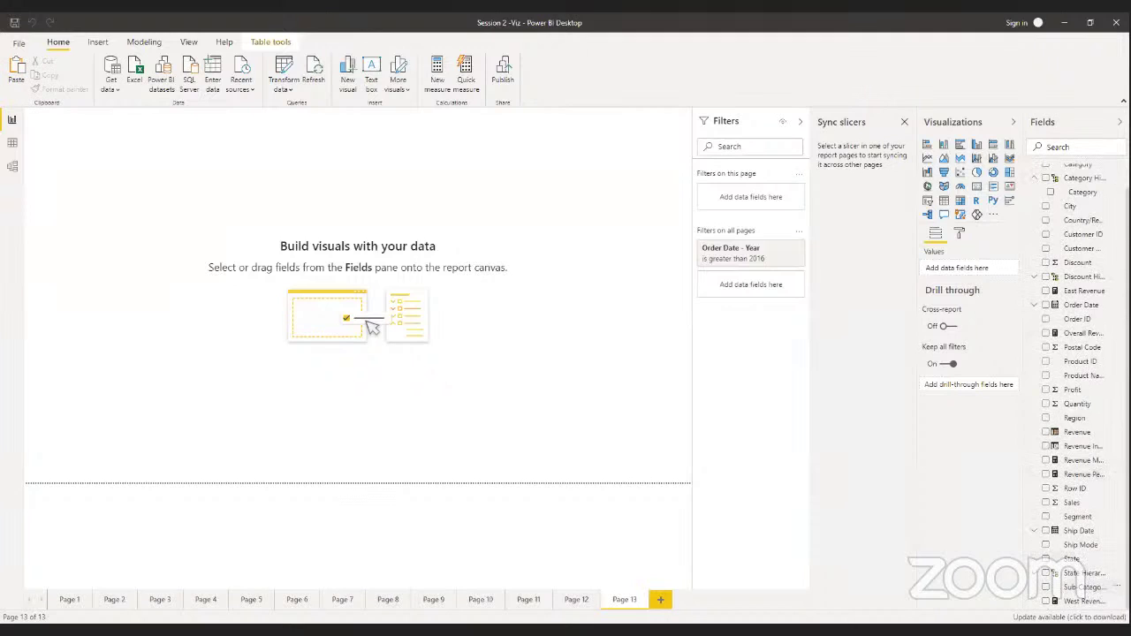
{"action": "left_click", "coordinate": [1116, 586]}
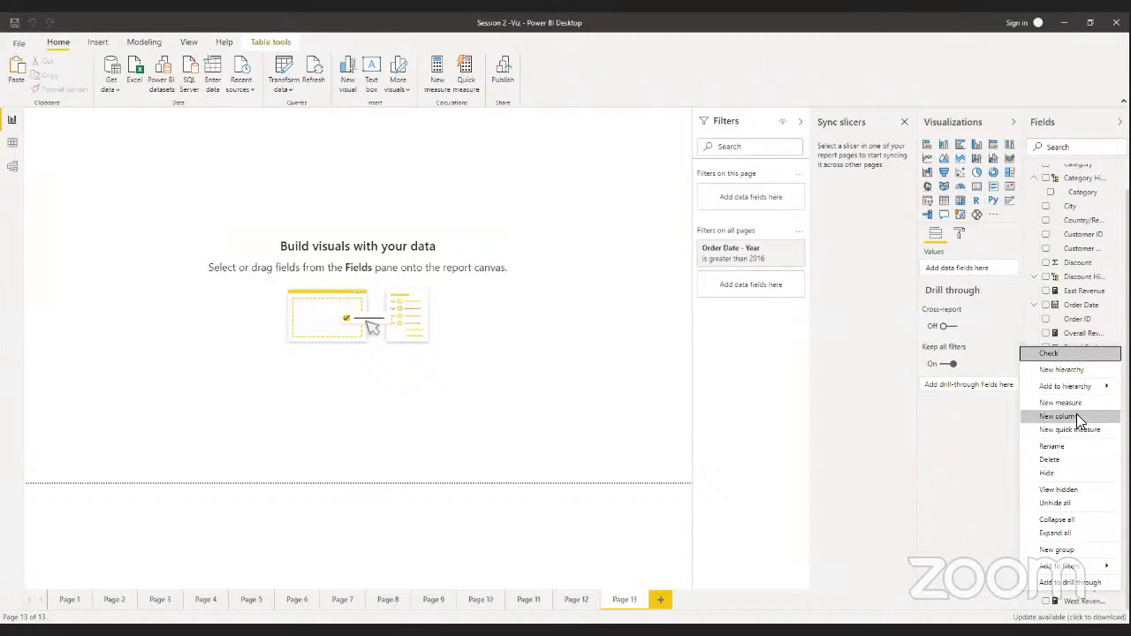
{"action": "mouse_move", "coordinate": [1067, 391]}
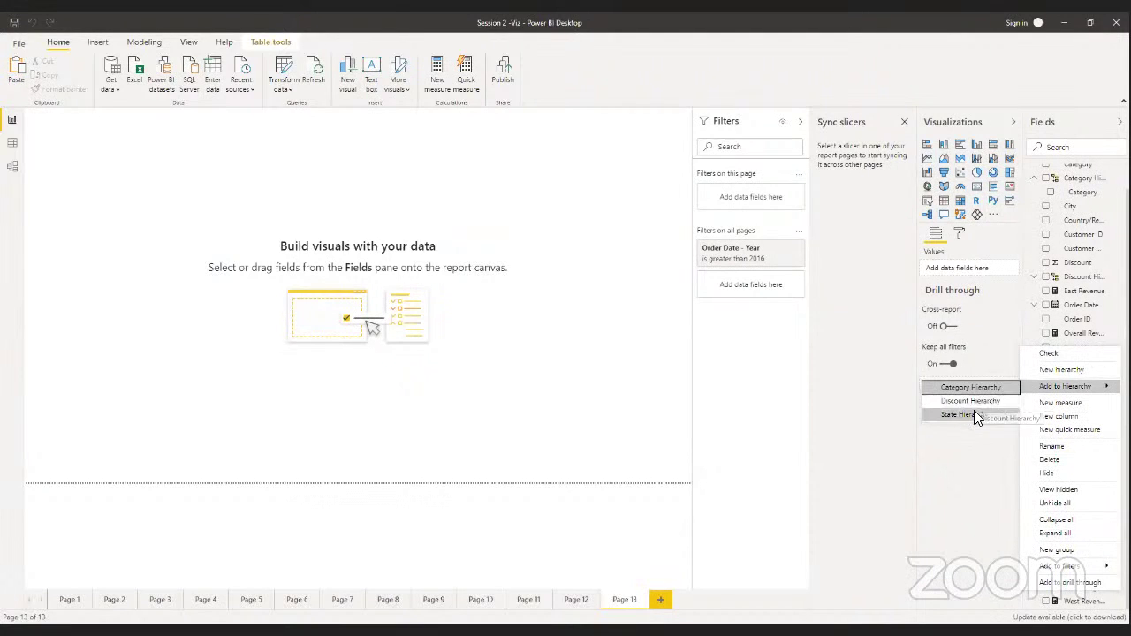
{"action": "left_click", "coordinate": [960, 389]}
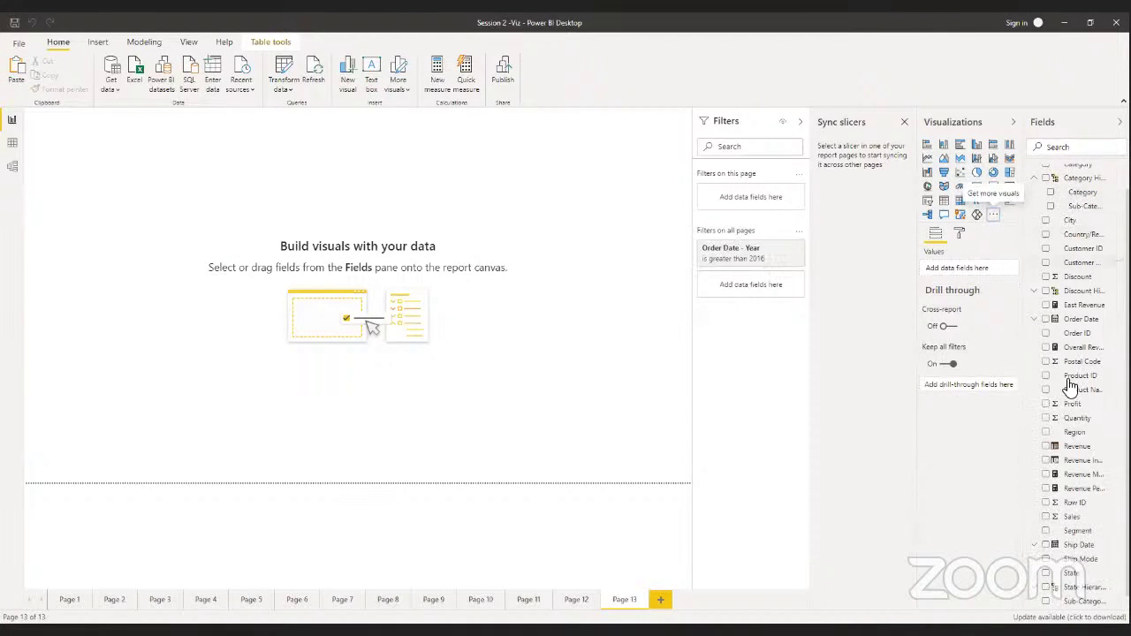
Add the Product Name field to the Category Hierarchy as its third level
{"action": "scroll", "coordinate": [1069, 395], "scroll_direction": "down", "scroll_amount": 1}
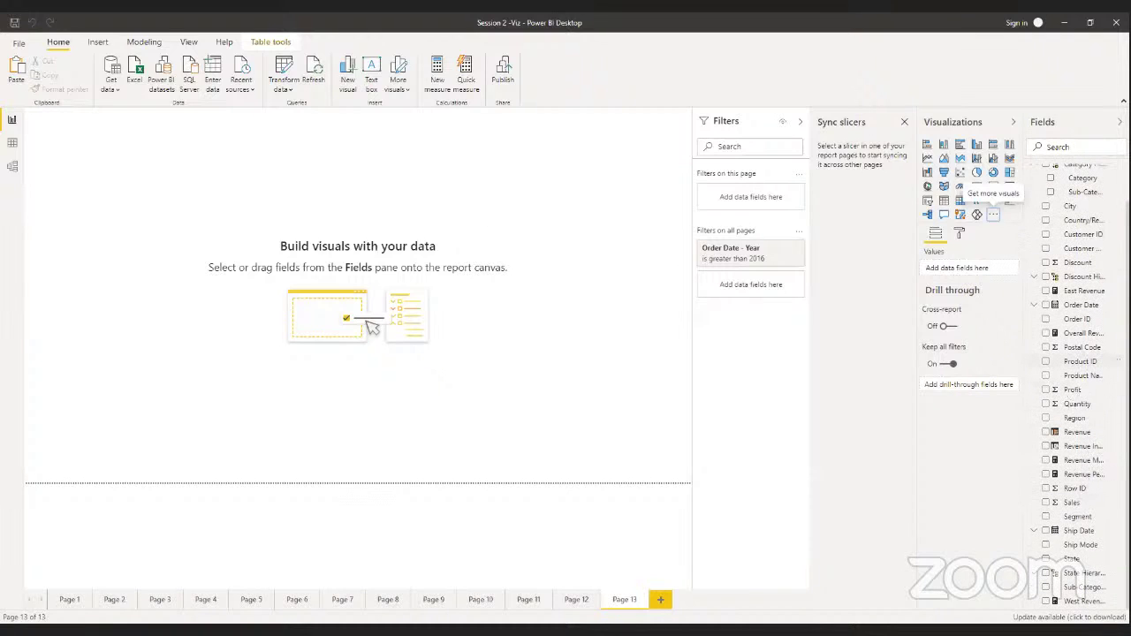
{"action": "right_click", "coordinate": [1024, 138]}
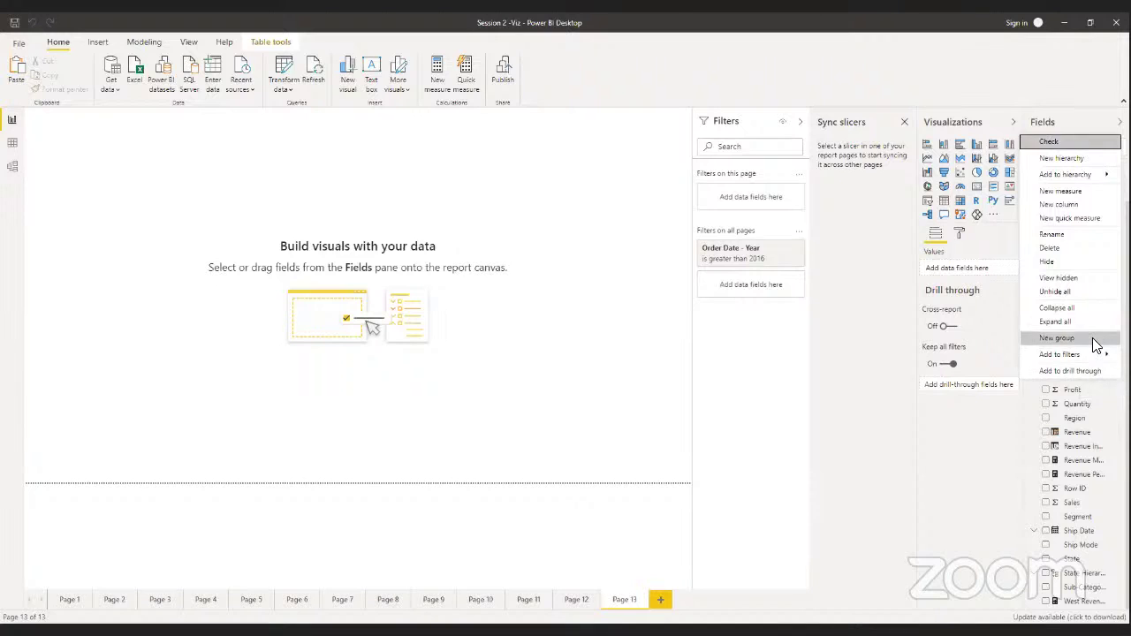
{"action": "mouse_move", "coordinate": [1029, 175]}
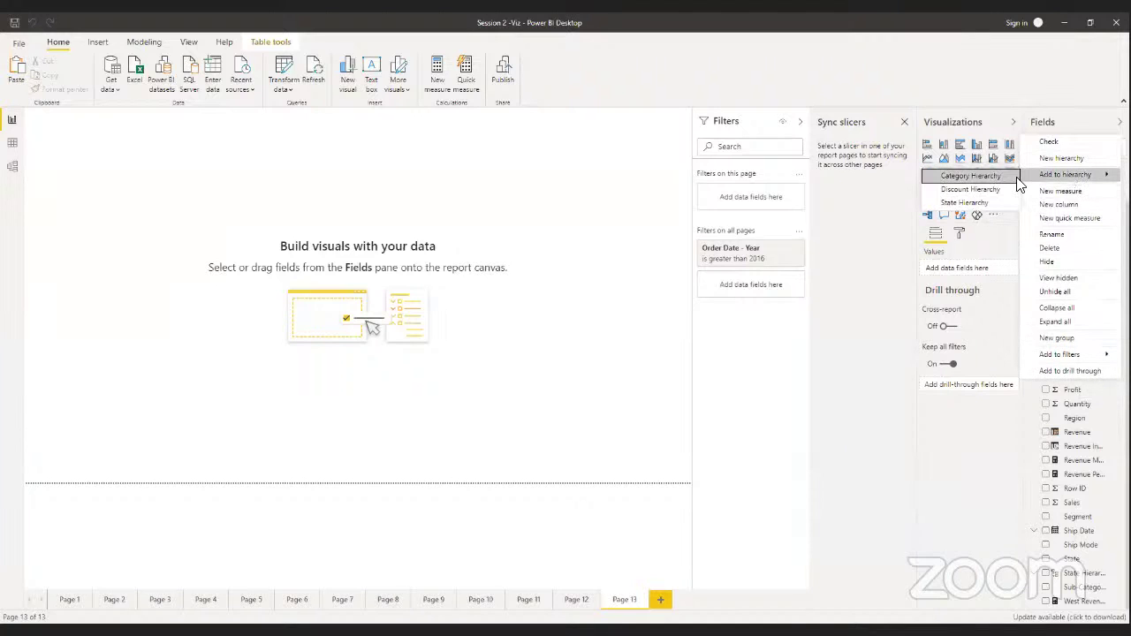
{"action": "left_click", "coordinate": [970, 190]}
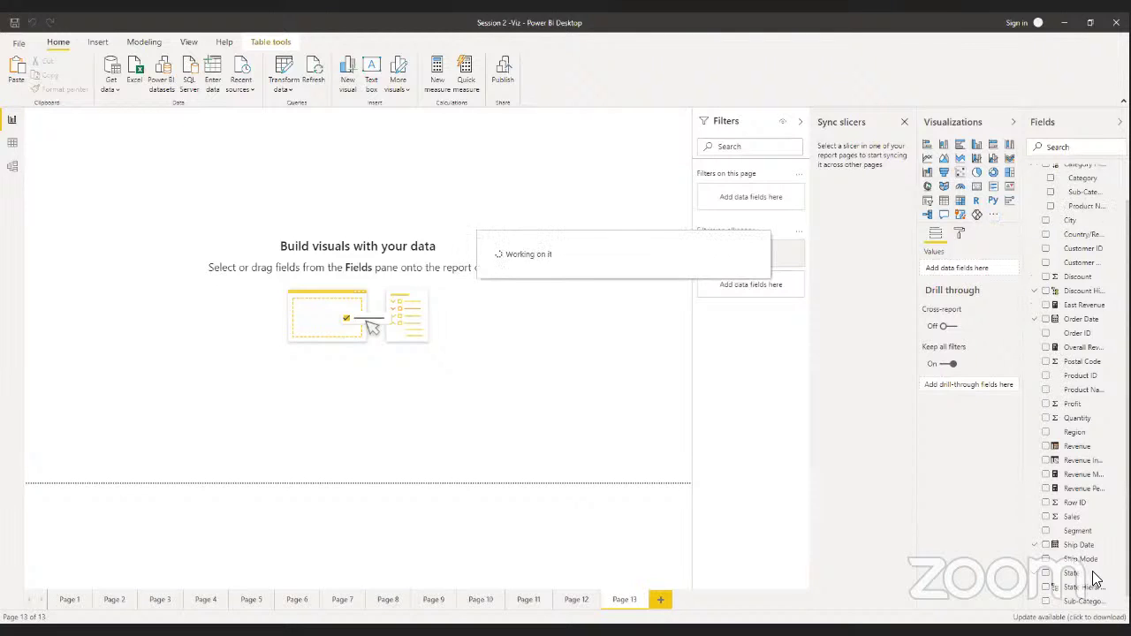
Delete the State Hierarchy from the Orders table
{"action": "scroll", "coordinate": [1095, 578], "scroll_direction": "down", "scroll_amount": 1}
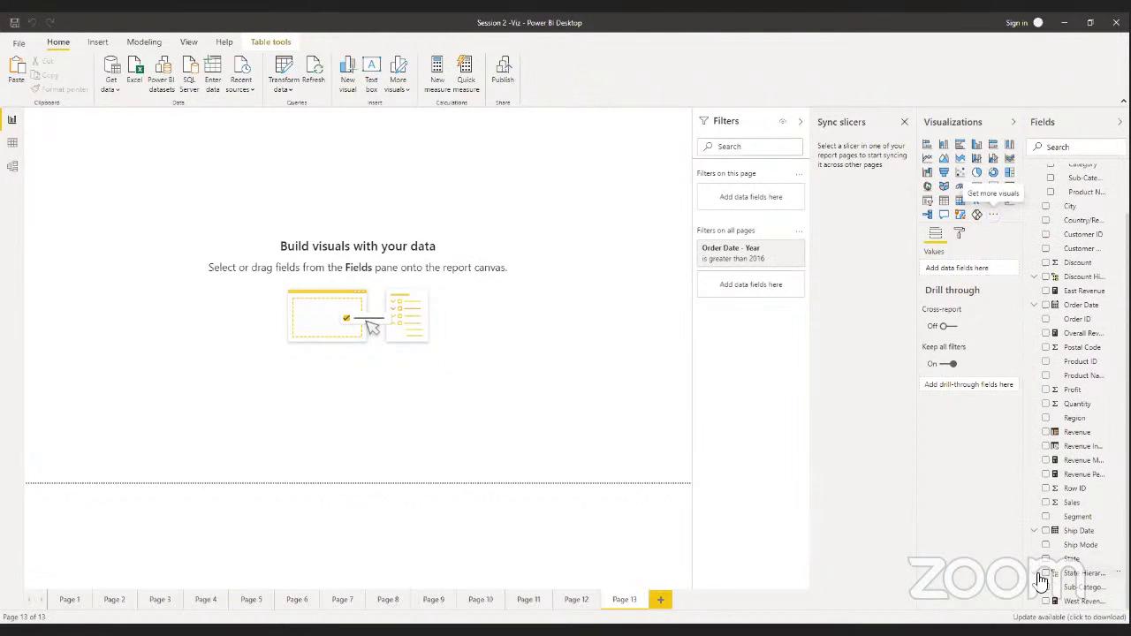
{"action": "right_click", "coordinate": [1084, 572]}
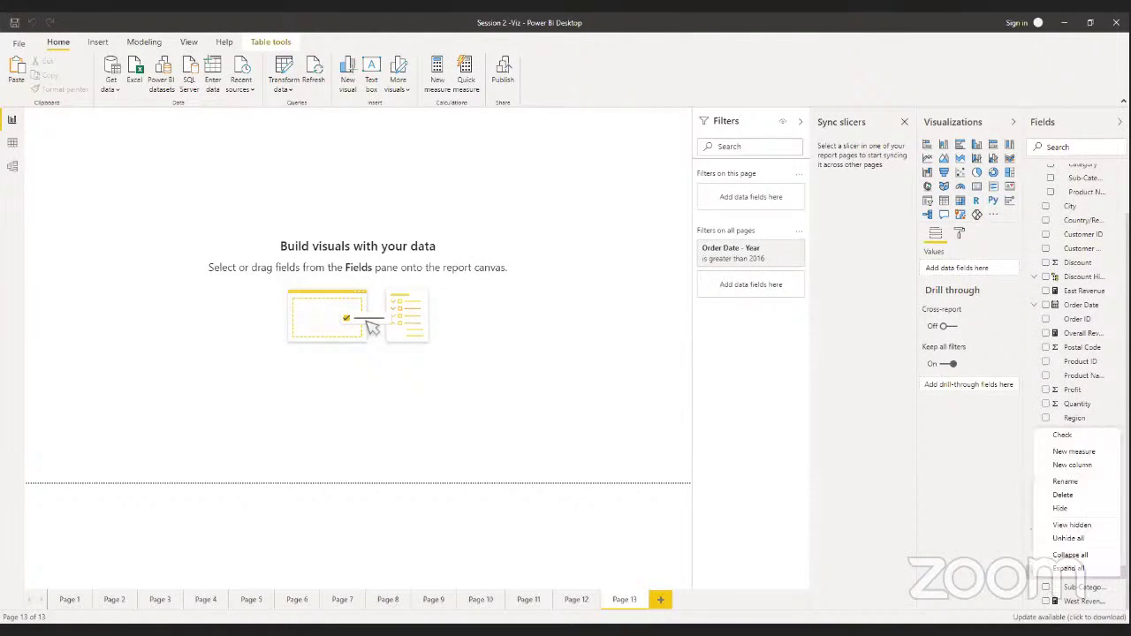
{"action": "left_click", "coordinate": [1094, 497]}
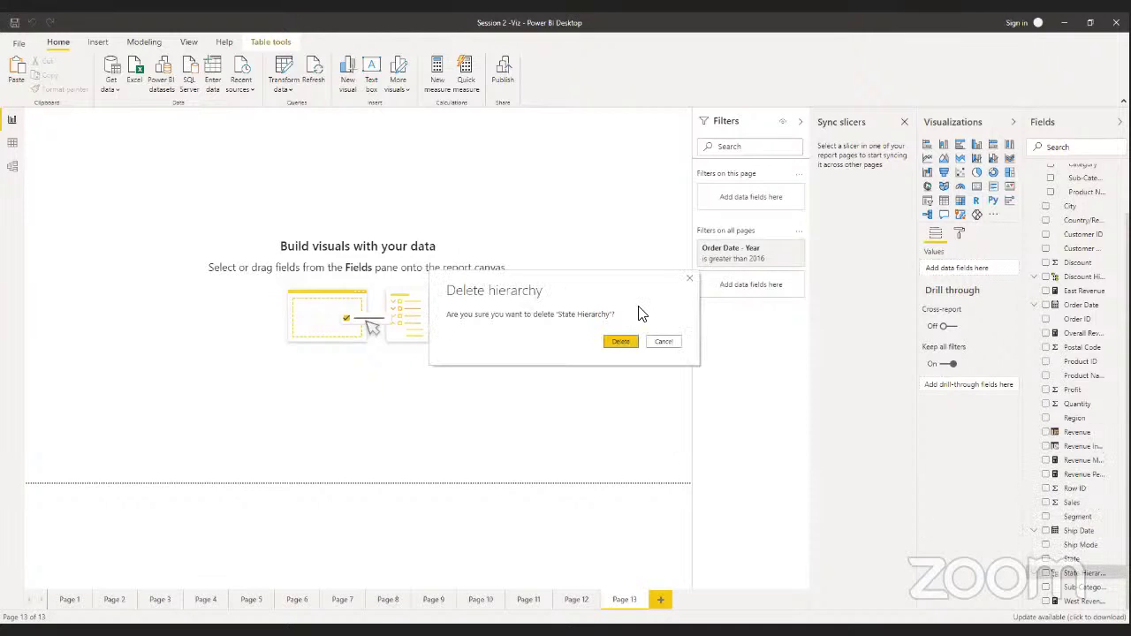
{"action": "left_click", "coordinate": [609, 341]}
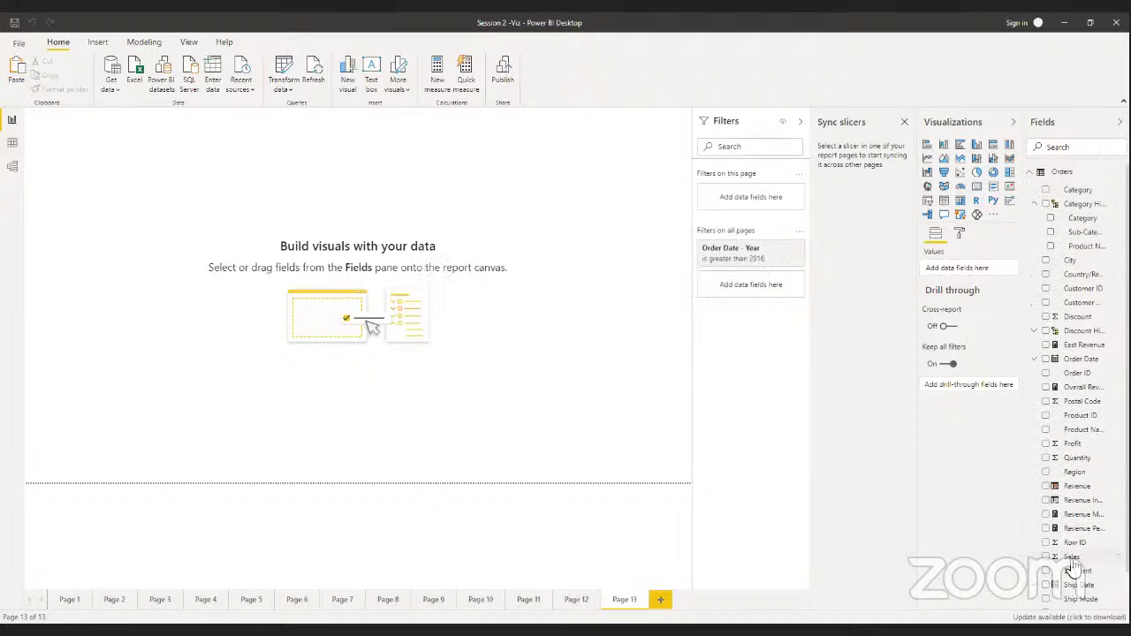
Insert a stacked column chart with Revenue as its values and enlarge it on the page
{"action": "left_click", "coordinate": [944, 146]}
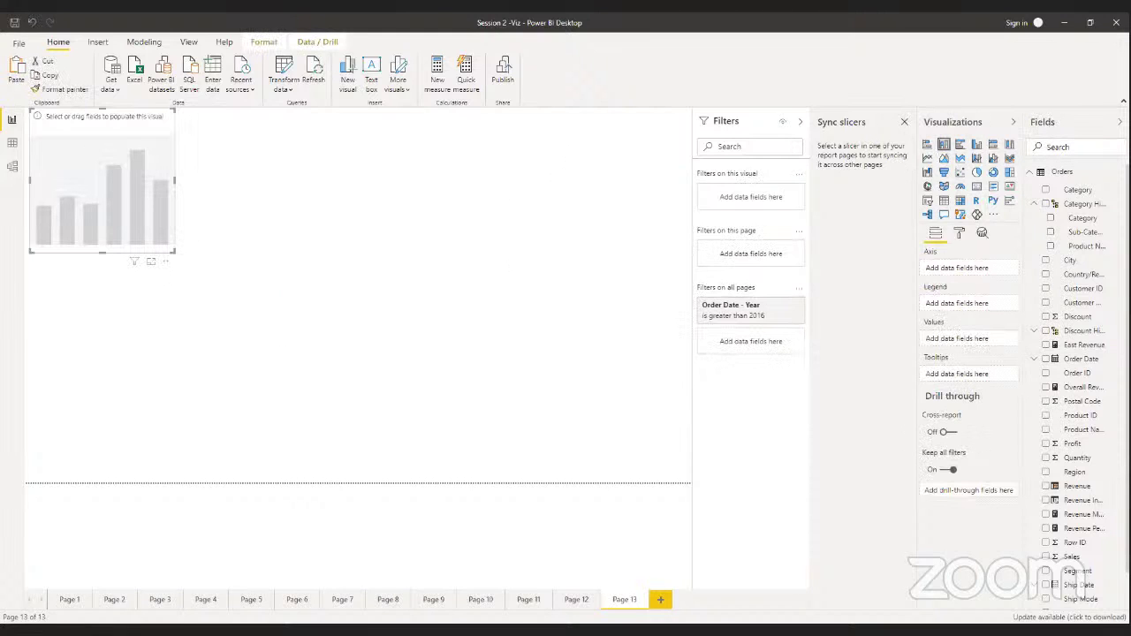
{"action": "scroll", "coordinate": [1065, 600], "scroll_direction": "down", "scroll_amount": 1}
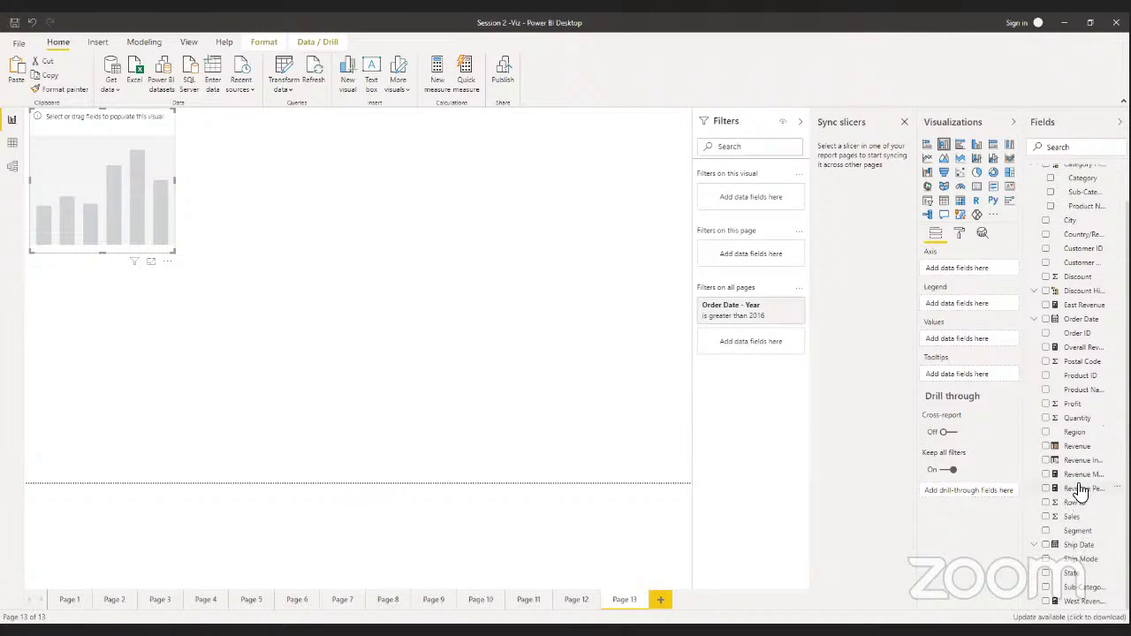
{"action": "left_click_drag", "start_coordinate": [1076, 453], "coordinate": [959, 347]}
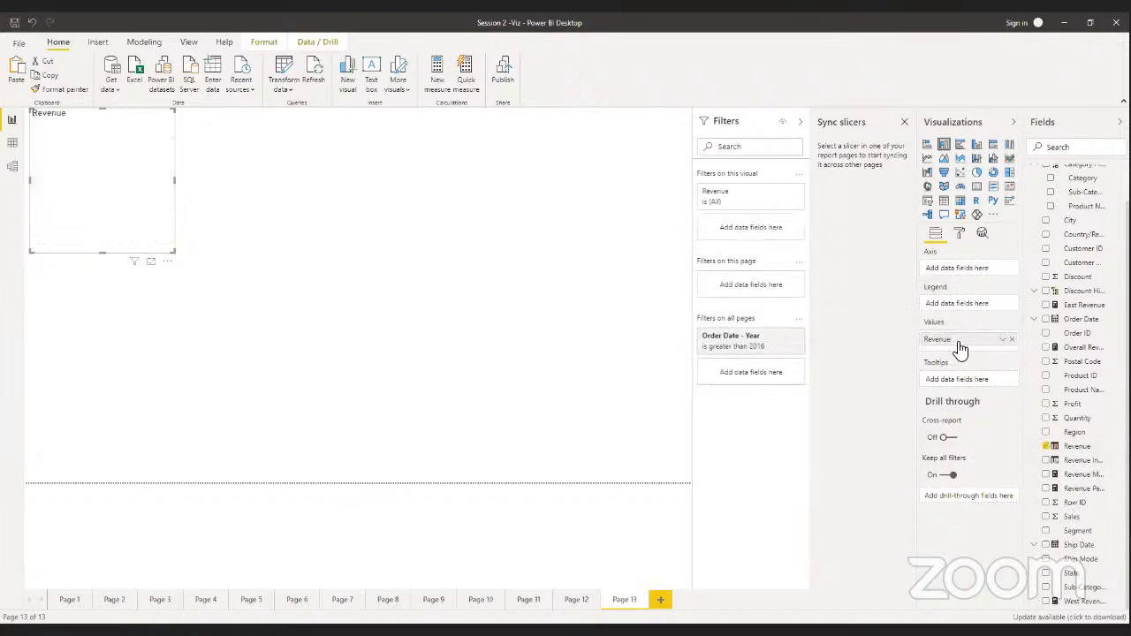
{"action": "left_click_drag", "start_coordinate": [174, 252], "coordinate": [436, 399]}
Add the Category field to the chart's axis and place the Category Hierarchy above it
{"action": "scroll", "coordinate": [1073, 215], "scroll_direction": "up", "scroll_amount": 2}
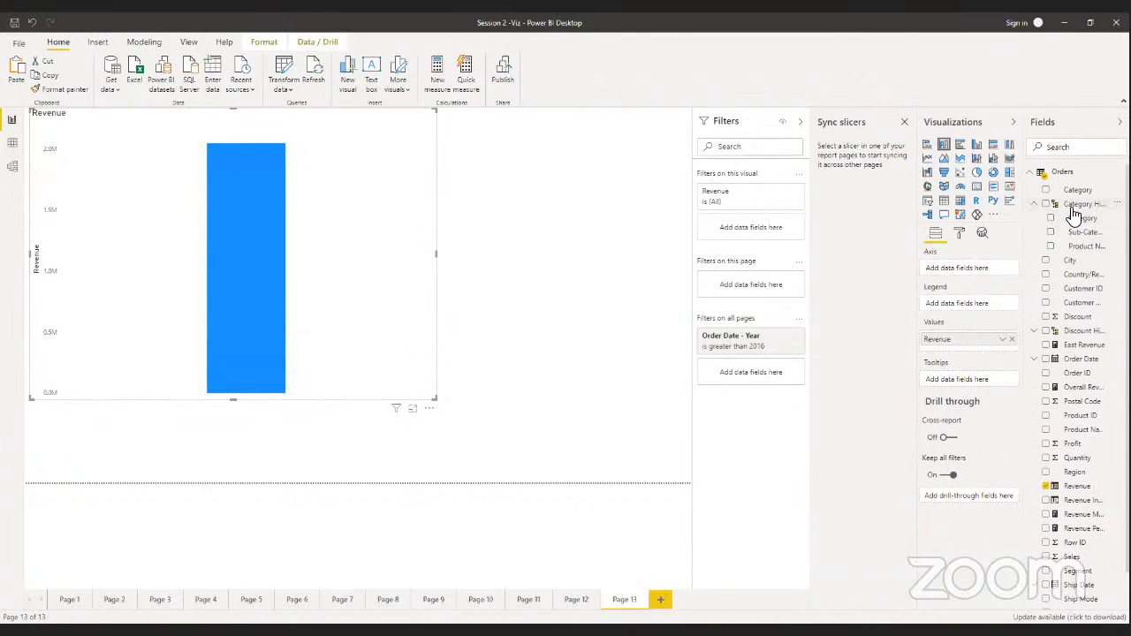
{"action": "left_click_drag", "start_coordinate": [1079, 196], "coordinate": [960, 272]}
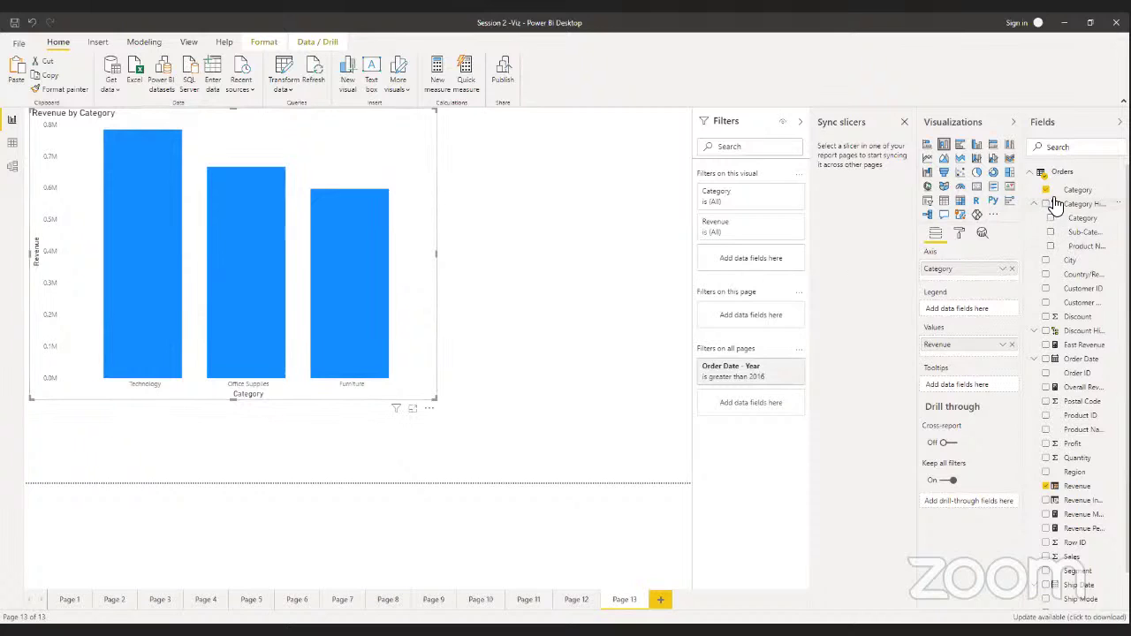
{"action": "left_click_drag", "start_coordinate": [1057, 203], "coordinate": [981, 273]}
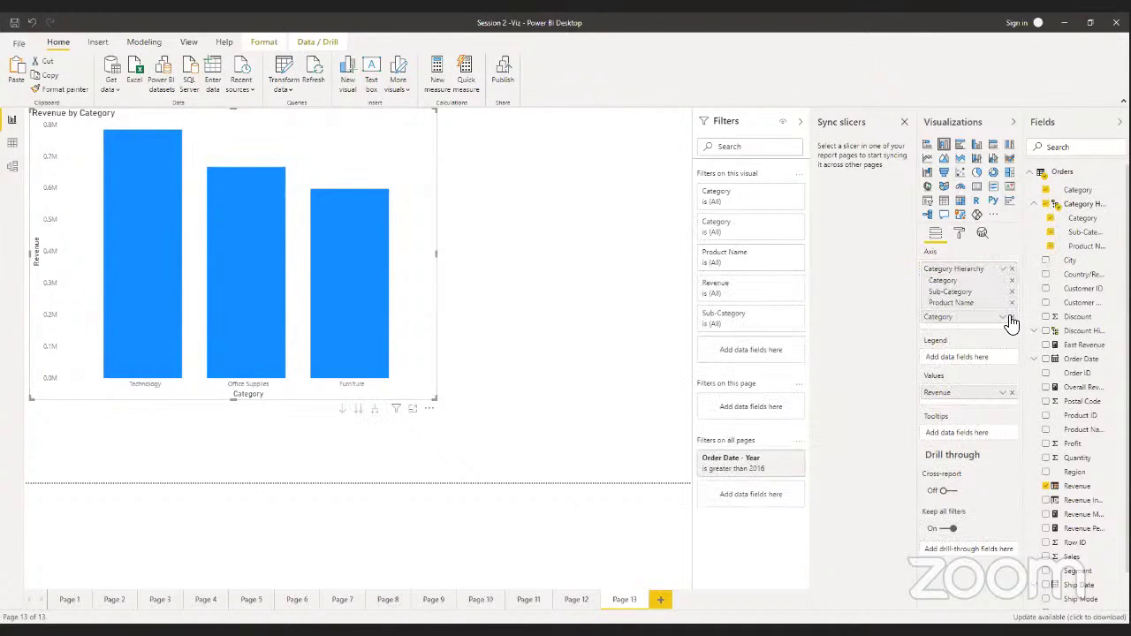
Remove the standalone Category field from the axis, and step the chart through the hierarchy to Product Name and back to Category
{"action": "left_click", "coordinate": [1012, 317]}
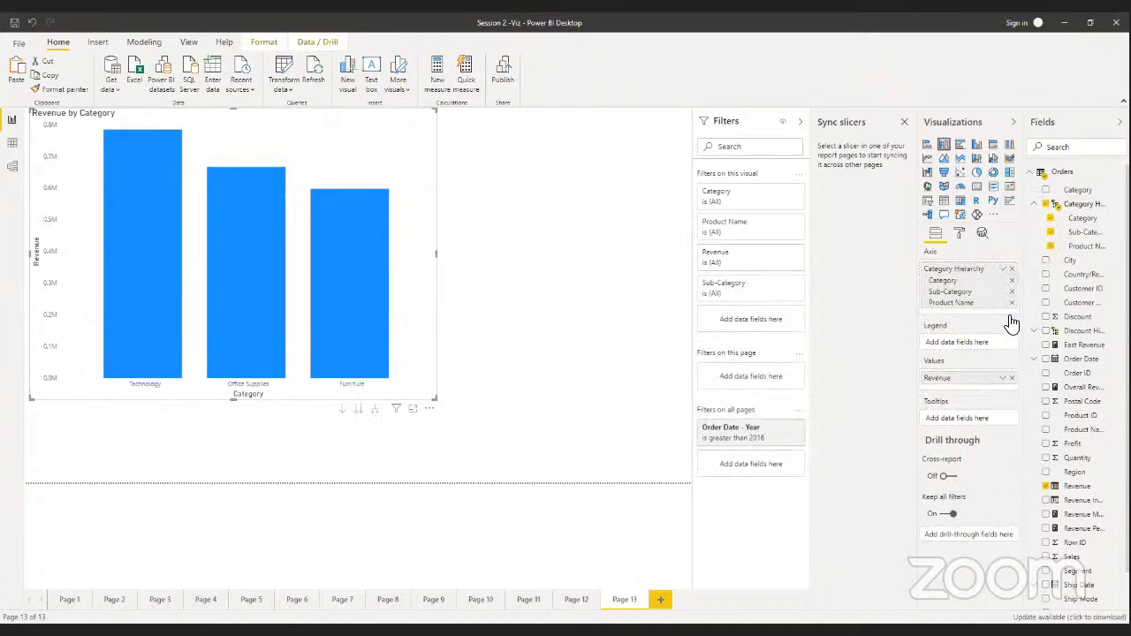
{"action": "left_click", "coordinate": [358, 410]}
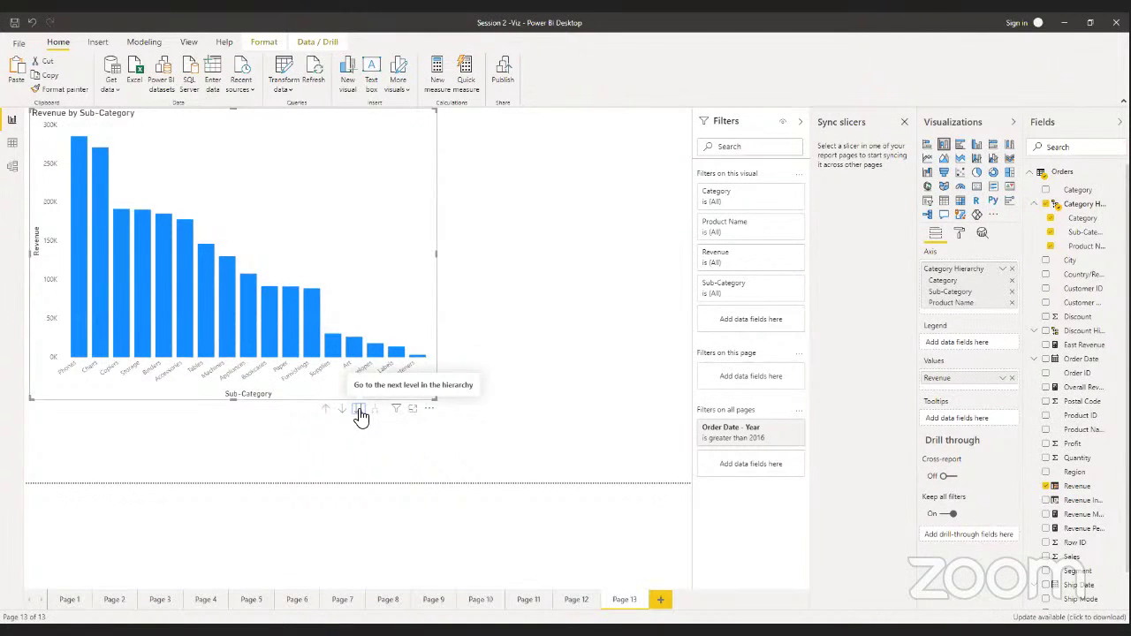
{"action": "left_click", "coordinate": [358, 411]}
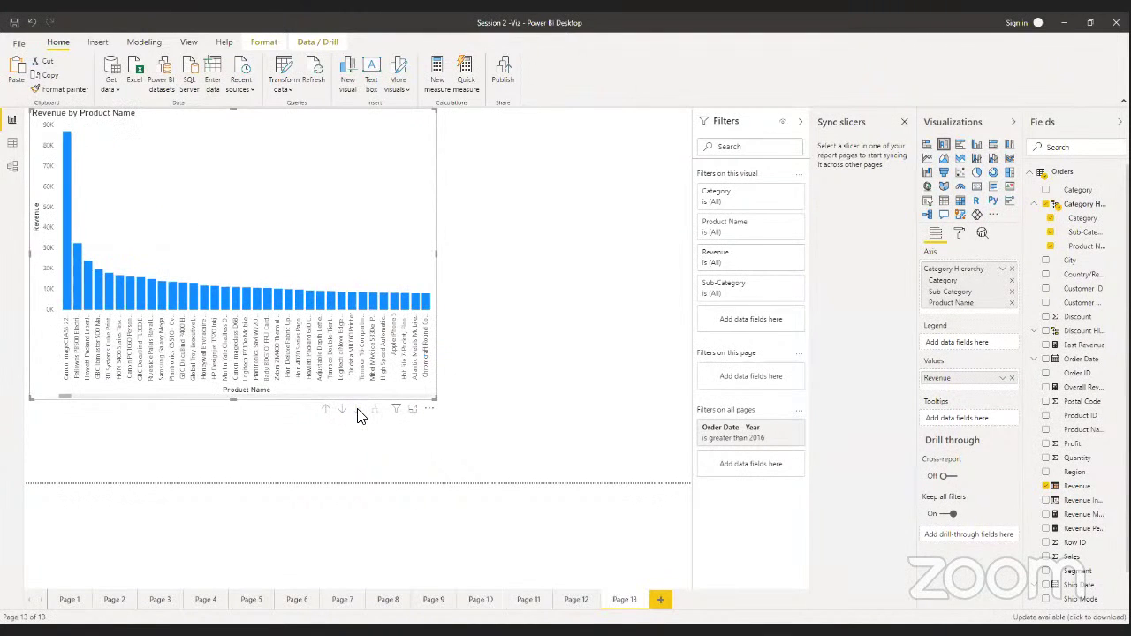
{"action": "left_click", "coordinate": [325, 410]}
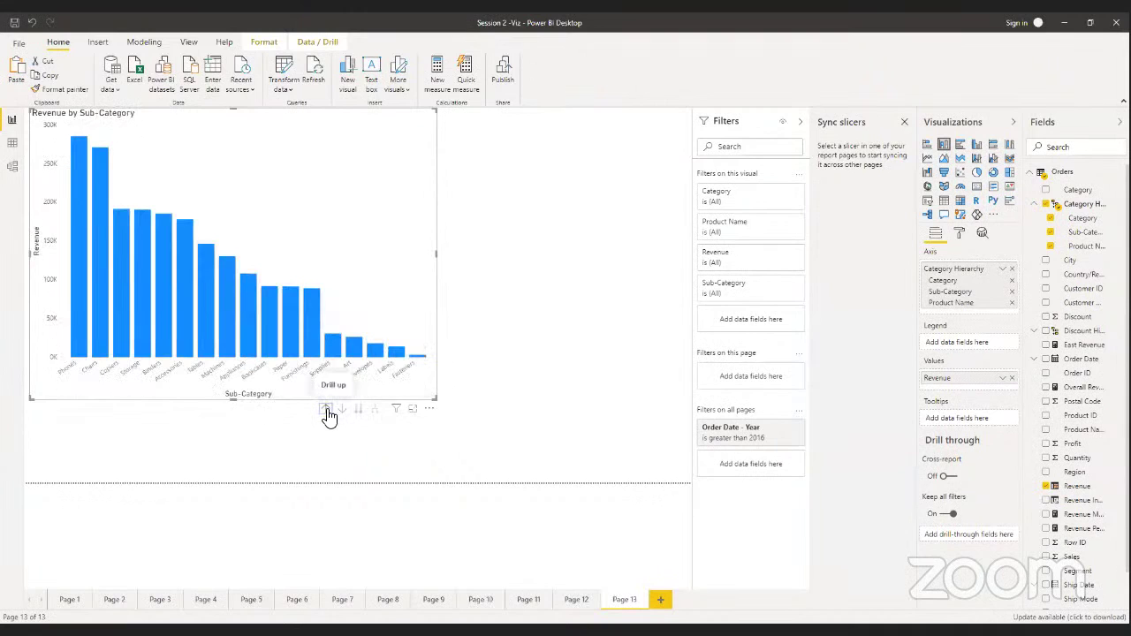
{"action": "left_click", "coordinate": [326, 410]}
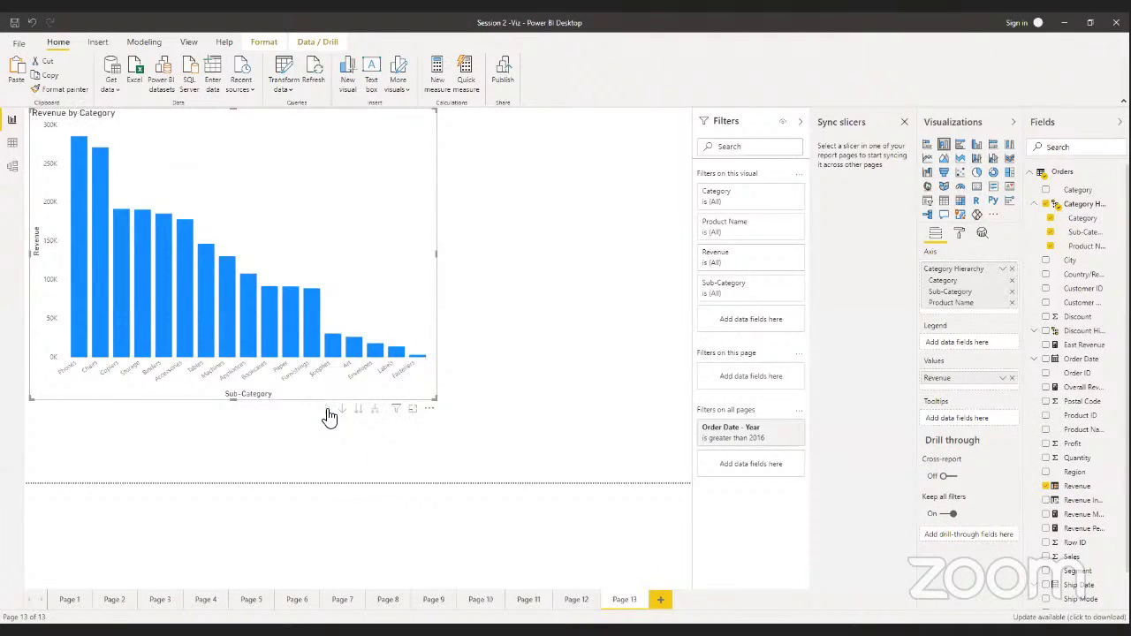
Expand the chart's hierarchy to include Product Name, widening the chart across the page, and drill back up to Category
{"action": "left_click", "coordinate": [374, 411]}
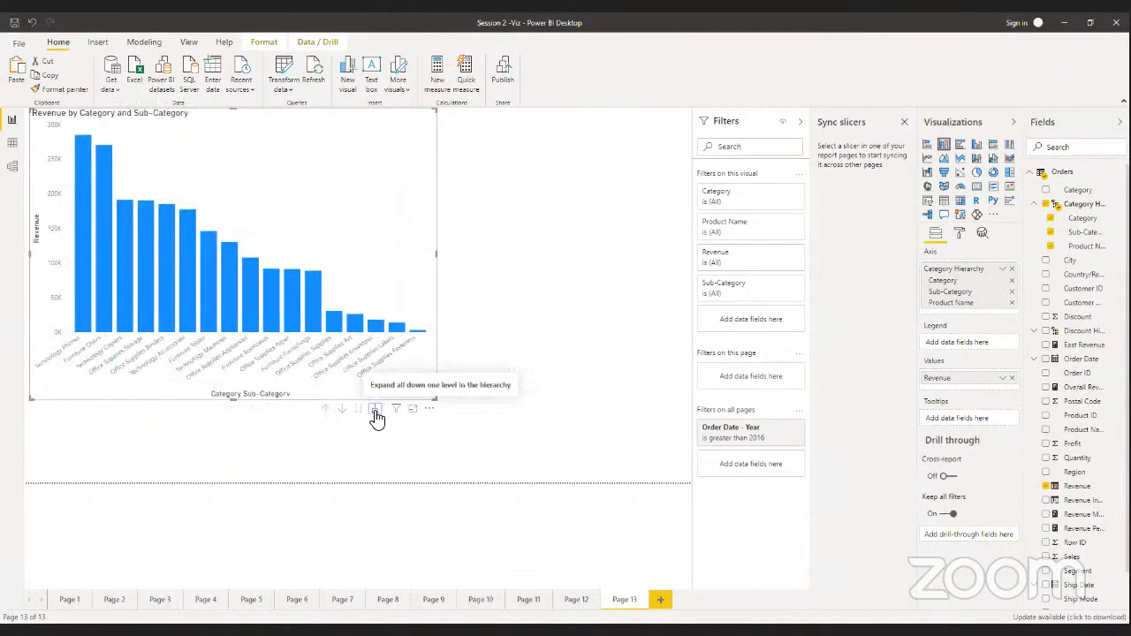
{"action": "left_click", "coordinate": [374, 411]}
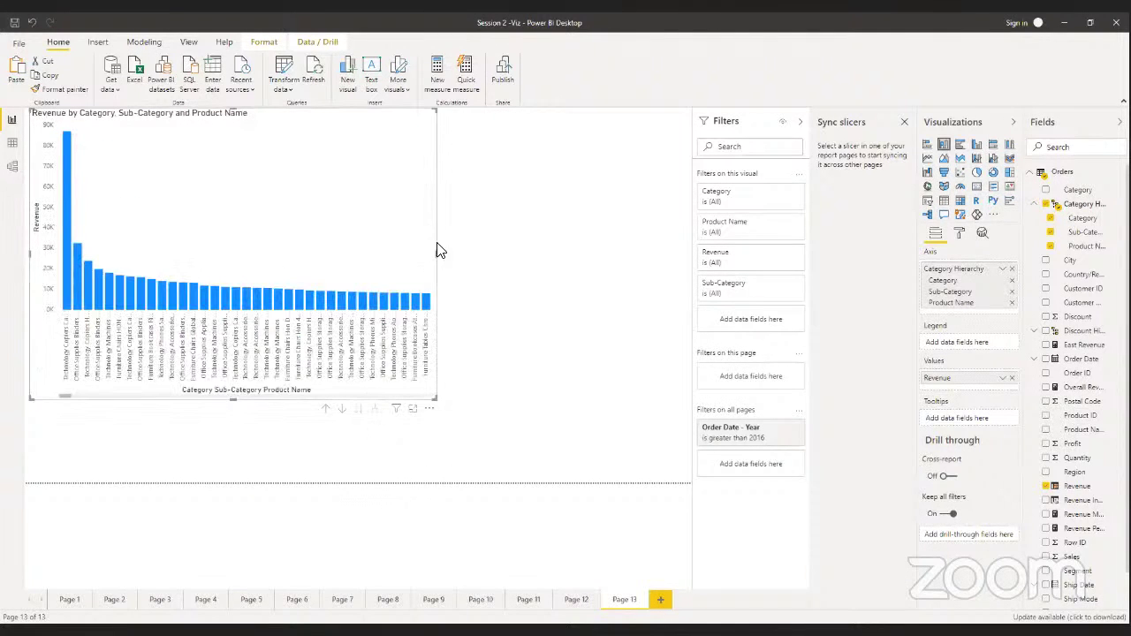
{"action": "left_click_drag", "start_coordinate": [437, 253], "coordinate": [645, 277]}
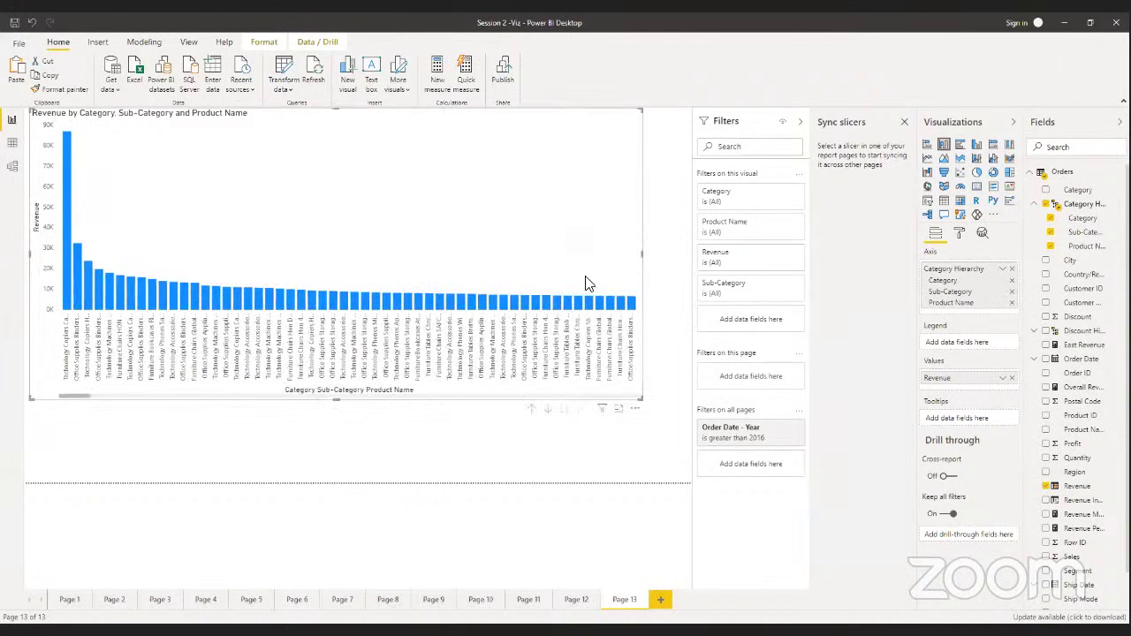
{"action": "left_click", "coordinate": [531, 411]}
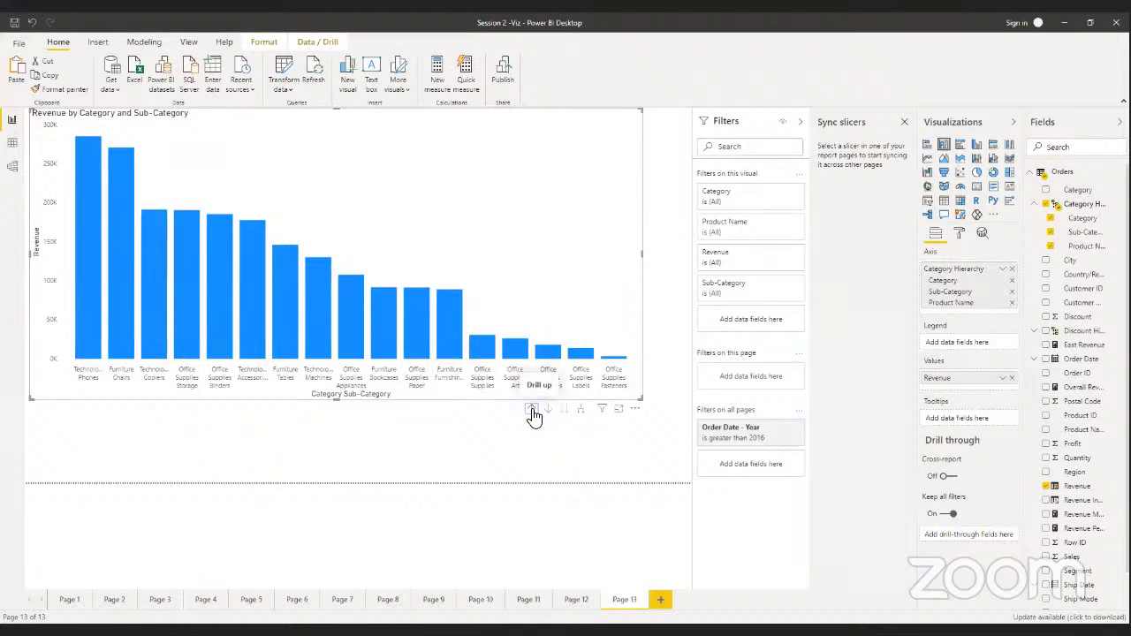
{"action": "left_click", "coordinate": [530, 411]}
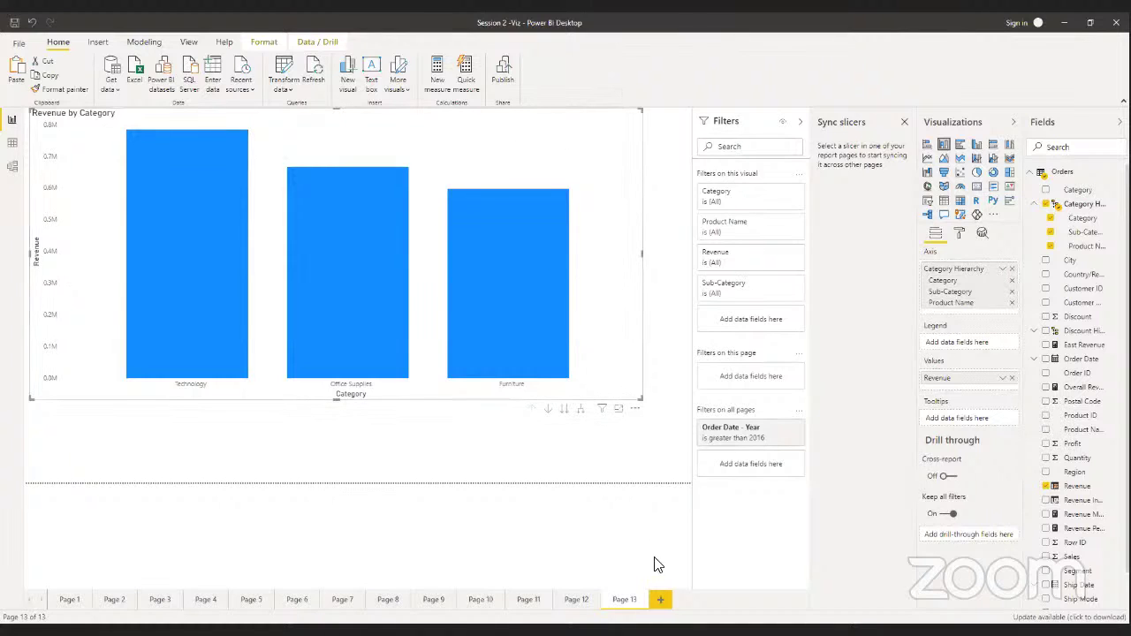
Add a new report page and place the Customer ID field on its canvas
{"action": "left_click", "coordinate": [664, 602]}
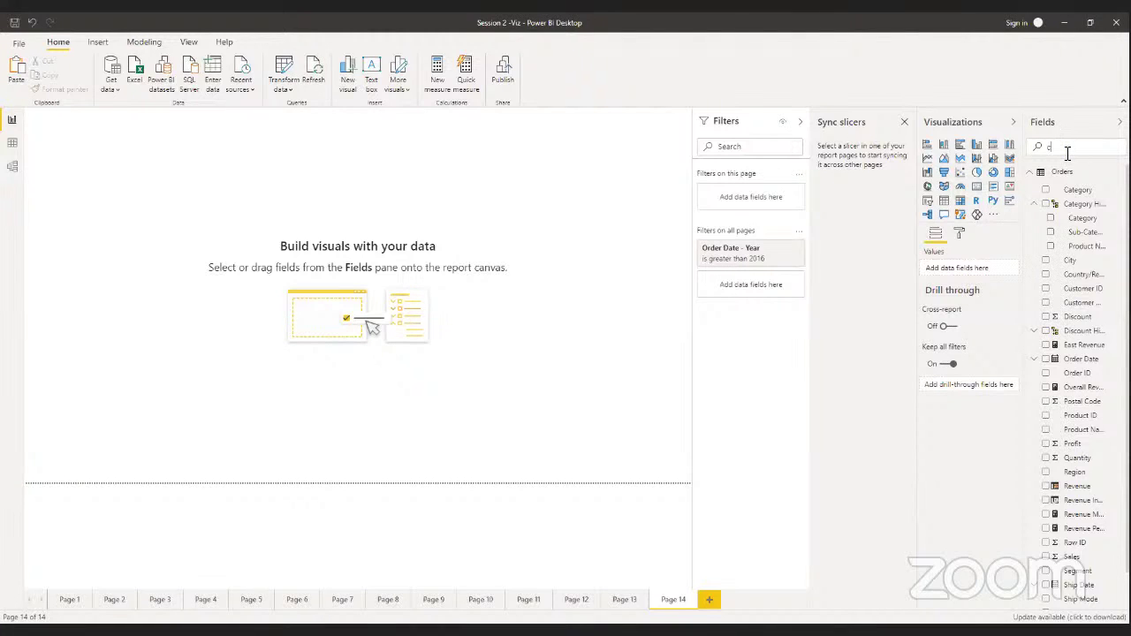
{"action": "type", "text": "us"}
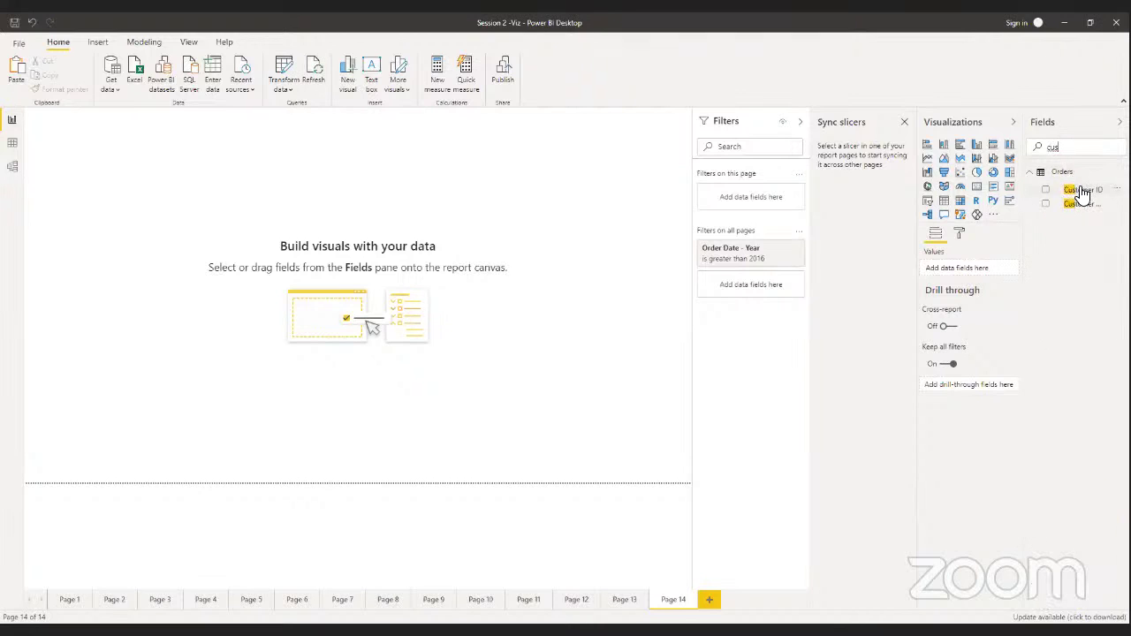
{"action": "left_click_drag", "start_coordinate": [554, 322], "coordinate": [377, 334]}
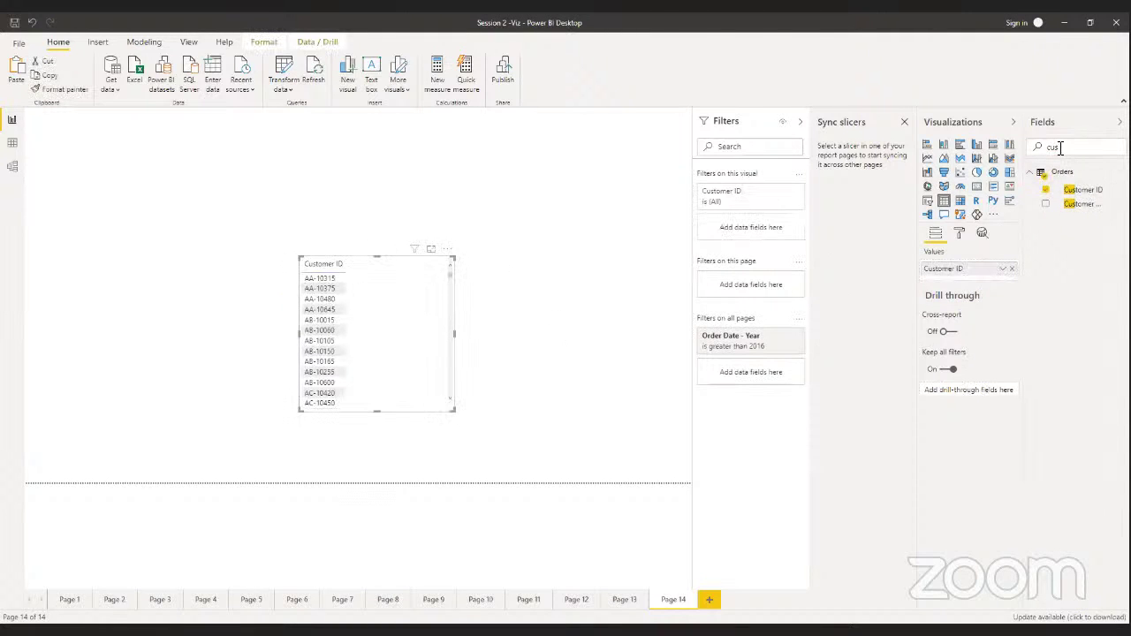
Convert the Customer ID table to a stacked column chart with Quantity as its values
{"action": "key", "text": "ctrl+a"}
{"action": "type", "text": "quar"}
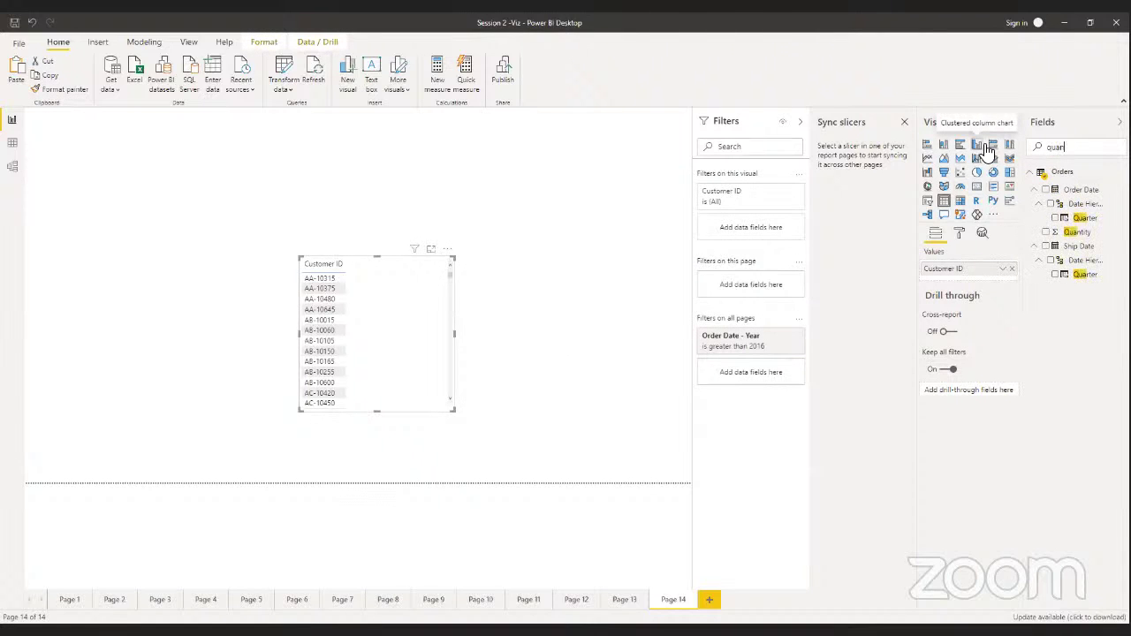
{"action": "key", "text": "BackSpace"}
{"action": "type", "text": "n"}
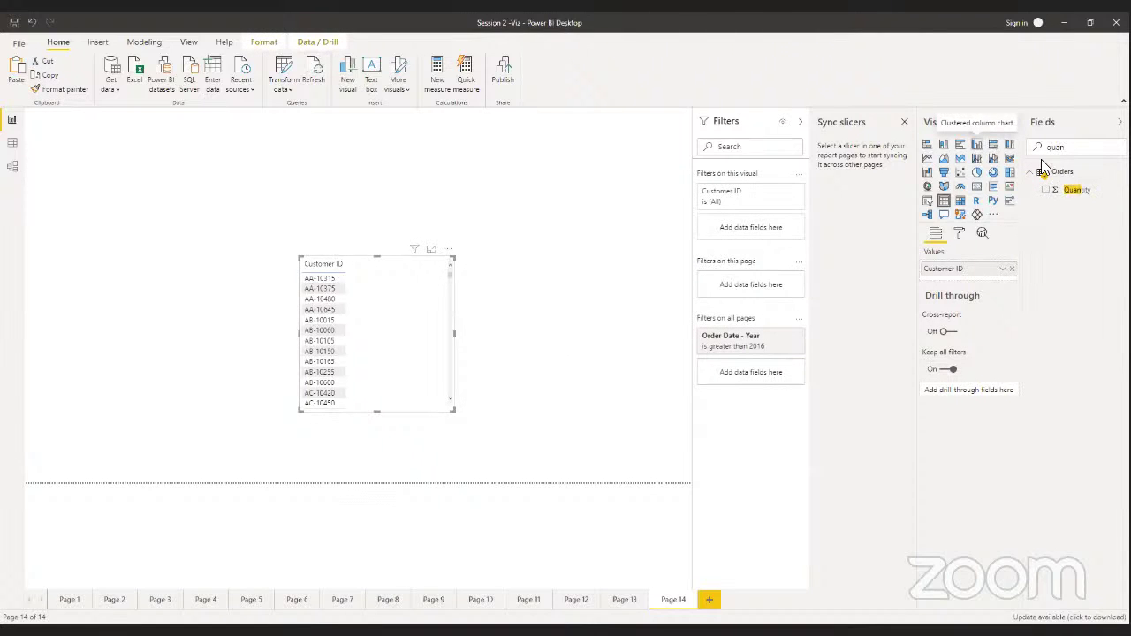
{"action": "left_click", "coordinate": [1076, 191]}
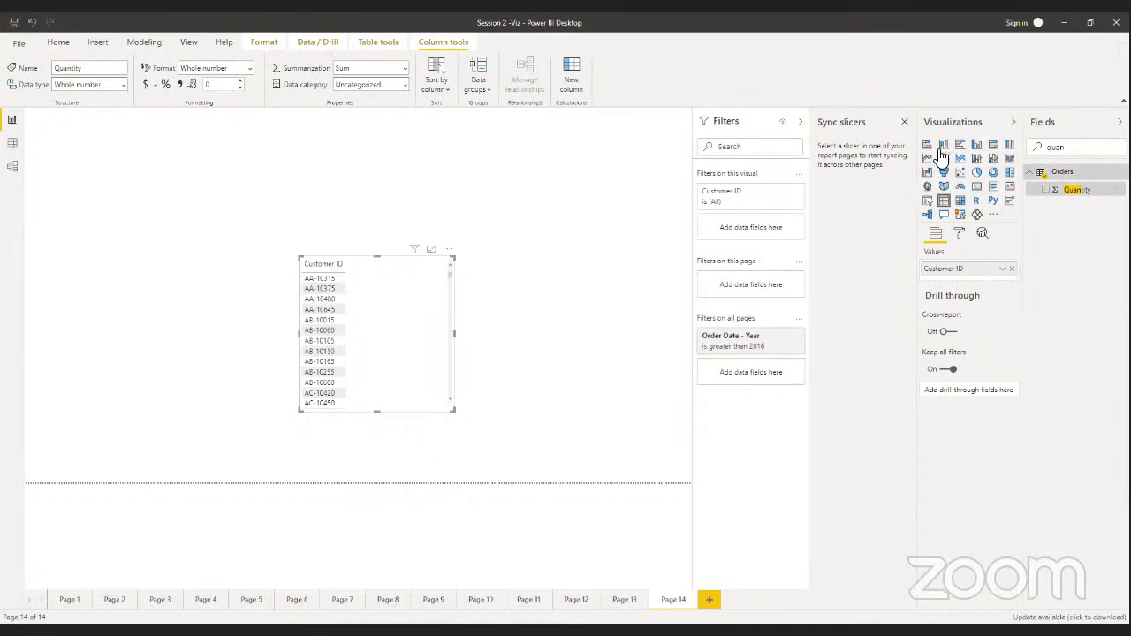
{"action": "left_click", "coordinate": [943, 144]}
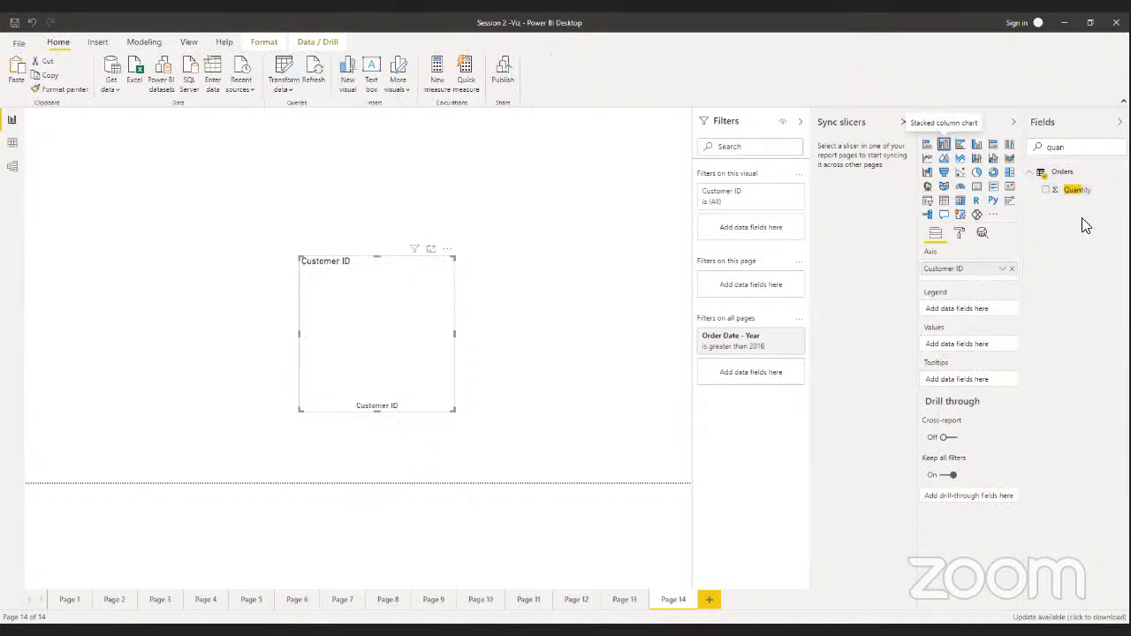
{"action": "left_click_drag", "start_coordinate": [1080, 189], "coordinate": [963, 346]}
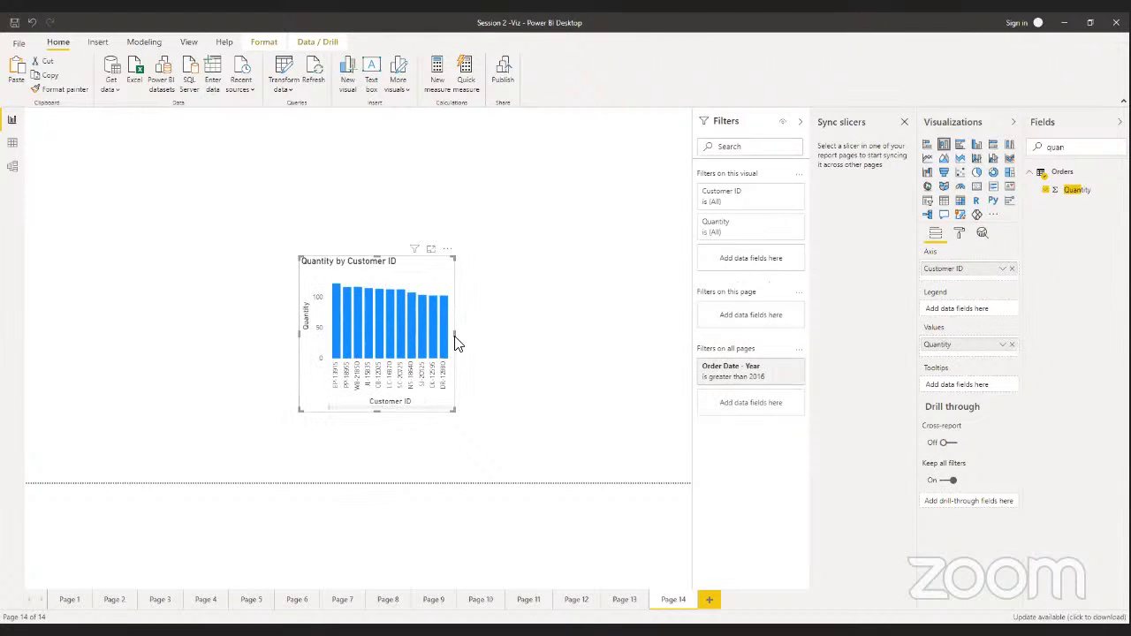
Widen the Quantity by Customer ID chart so it spans nearly the full width of the page
{"action": "left_click_drag", "start_coordinate": [456, 335], "coordinate": [636, 371]}
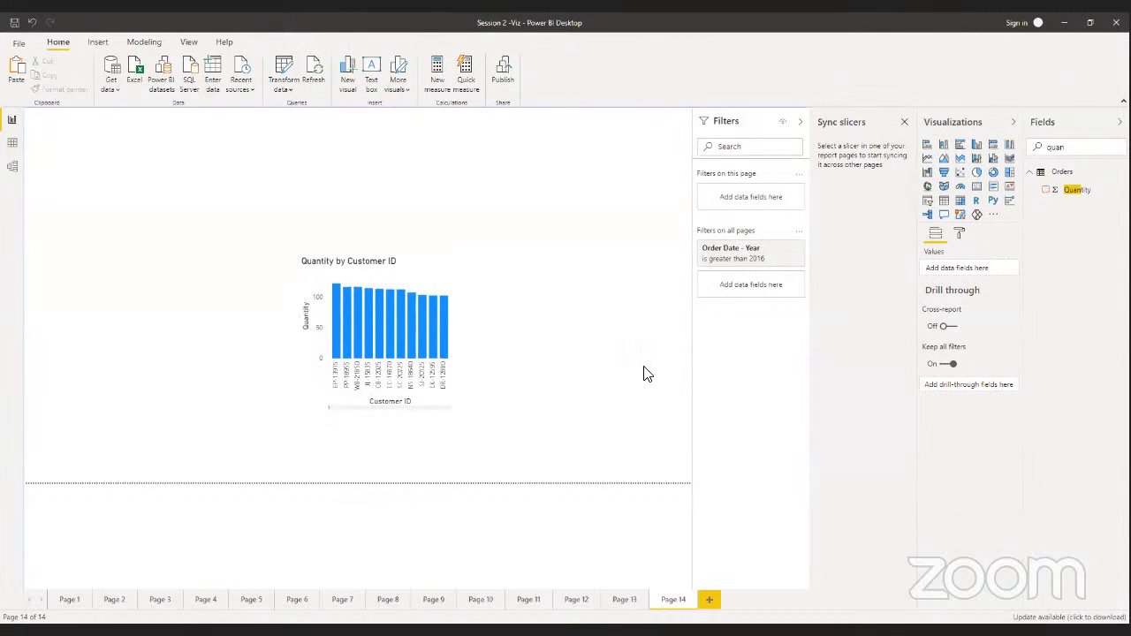
{"action": "left_click", "coordinate": [418, 281]}
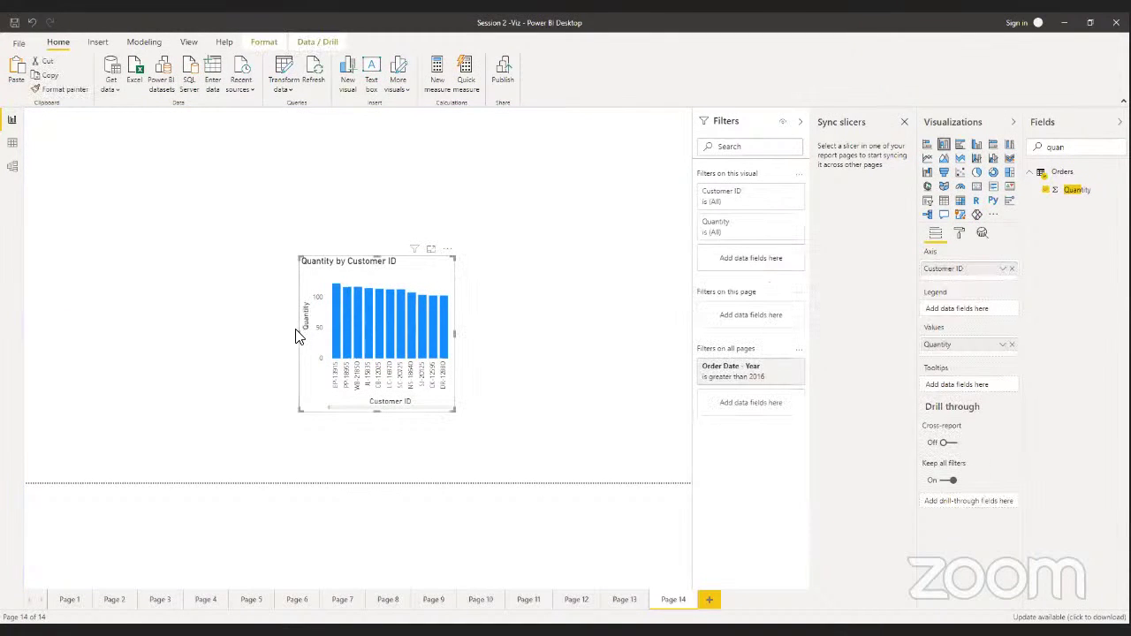
{"action": "left_click_drag", "start_coordinate": [302, 334], "coordinate": [65, 334]}
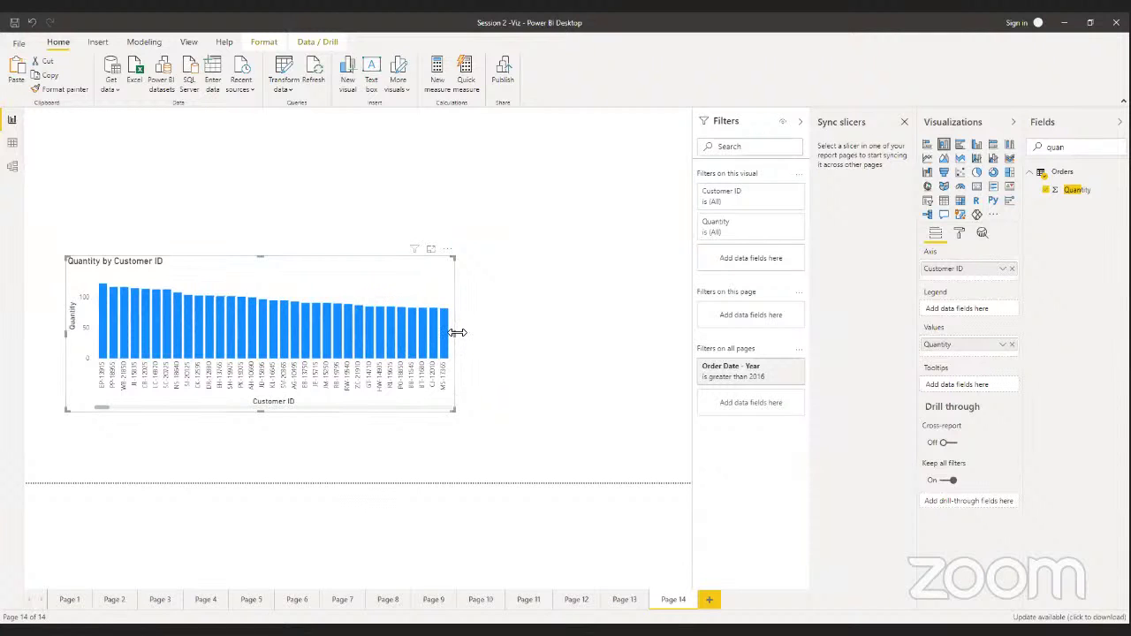
{"action": "left_click_drag", "start_coordinate": [457, 332], "coordinate": [654, 353]}
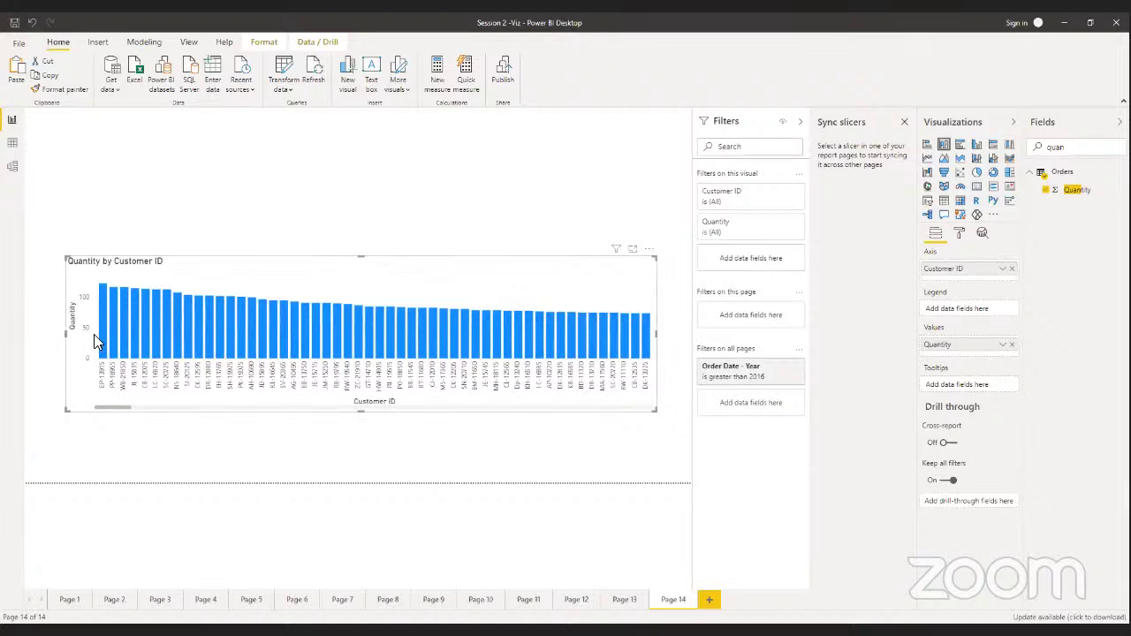
Examine the customers with the smallest quantities at the far end of the chart
{"action": "left_click_drag", "start_coordinate": [109, 409], "coordinate": [621, 457]}
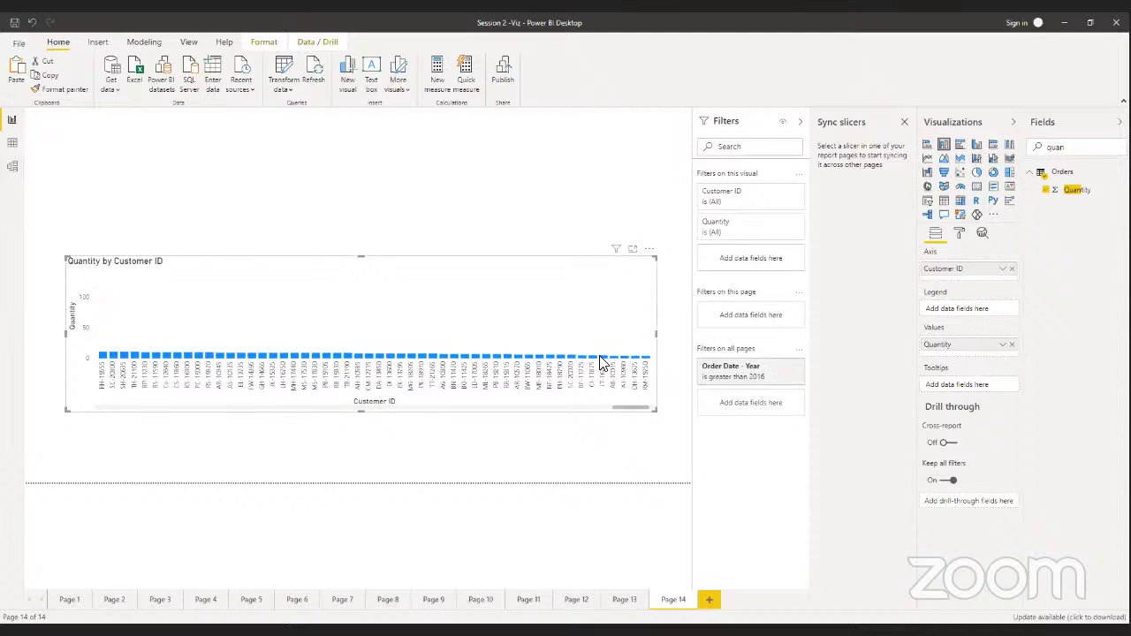
{"action": "left_click", "coordinate": [600, 359]}
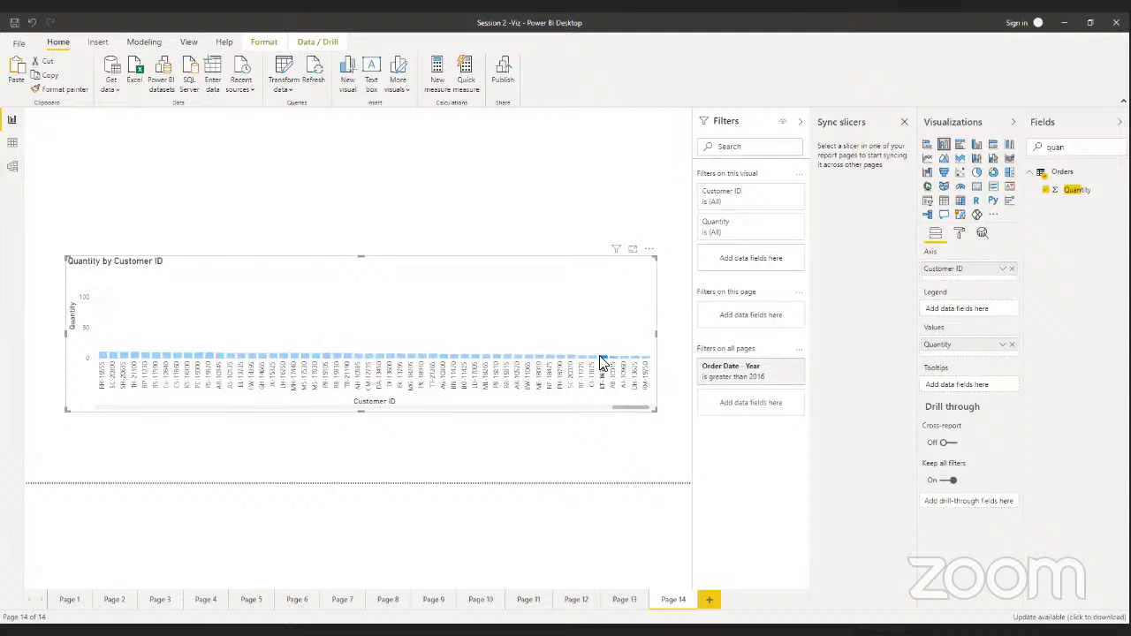
{"action": "left_click", "coordinate": [394, 310]}
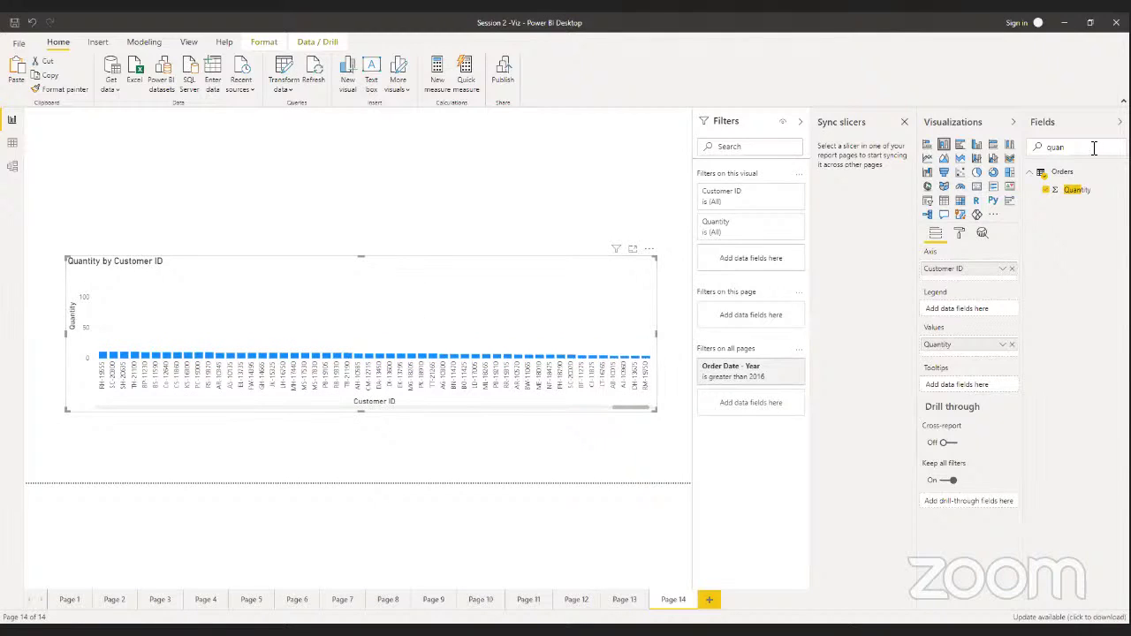
Create a new group from the Quantity field named Quantity (bins), using the Bin group type and a bin size of 1
{"action": "left_click_drag", "start_coordinate": [1094, 147], "coordinate": [1029, 143]}
{"action": "key", "text": "BackSpace"}
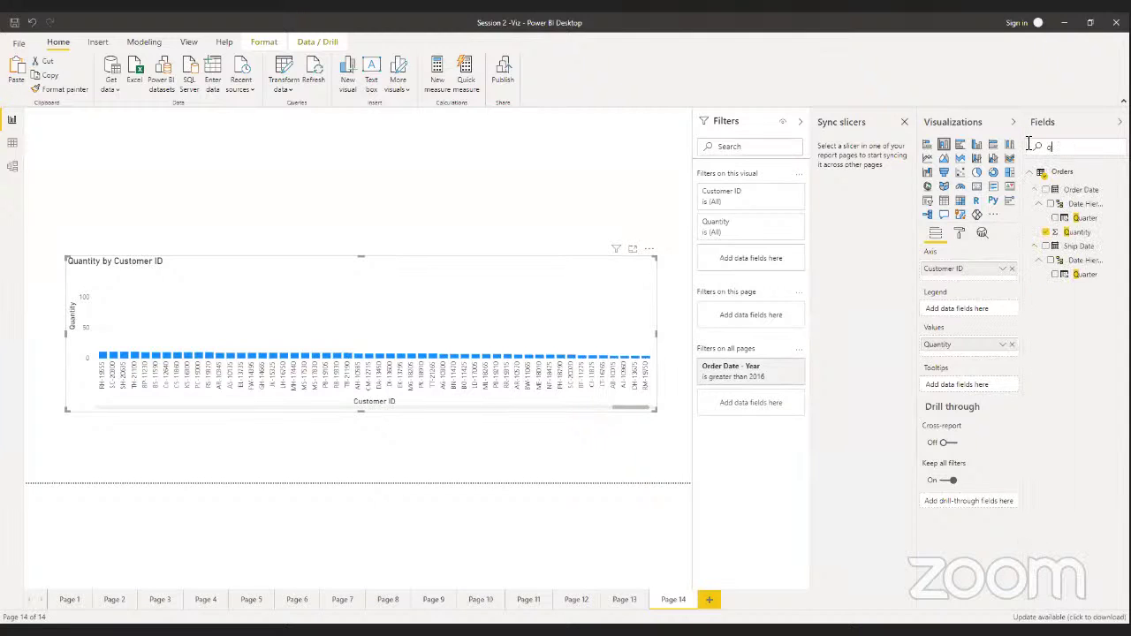
{"action": "type", "text": "quan"}
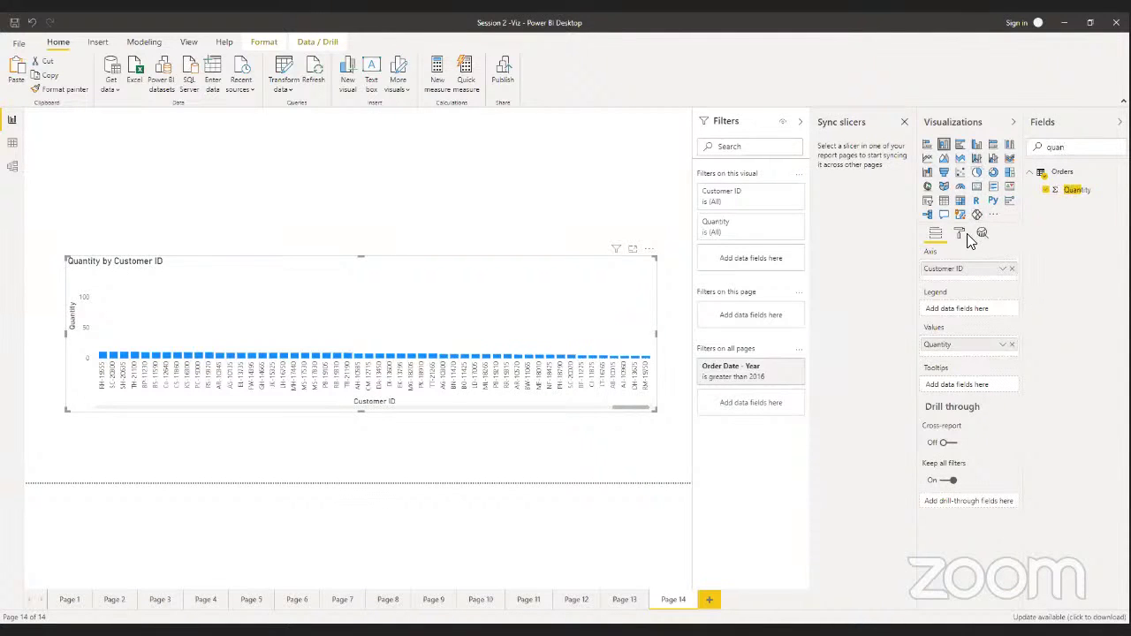
{"action": "left_click", "coordinate": [1117, 189]}
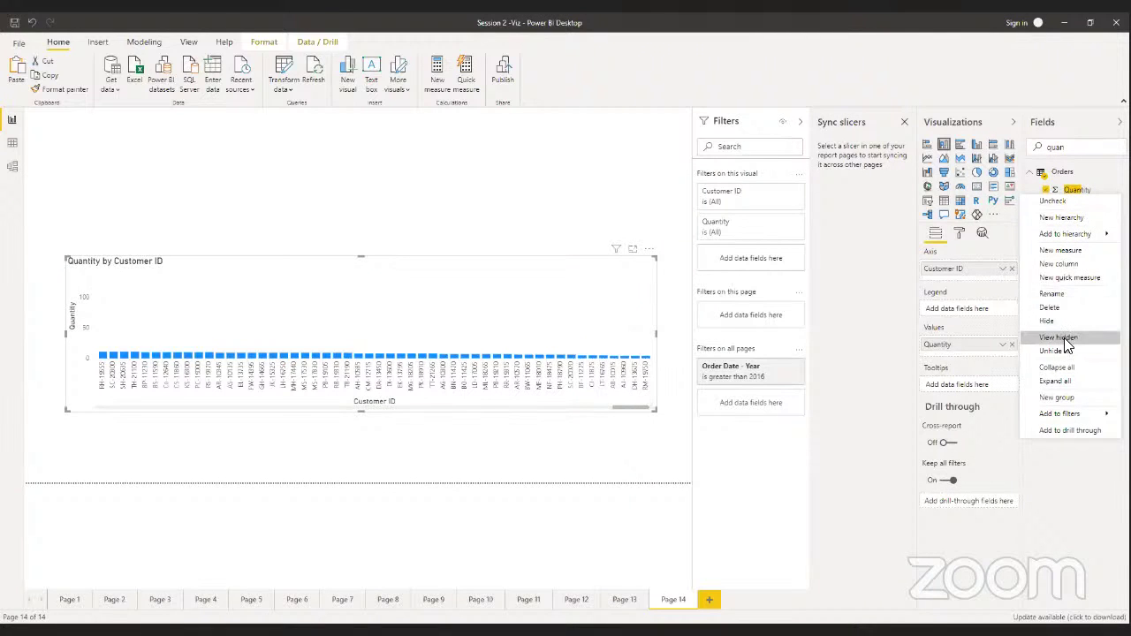
{"action": "left_click", "coordinate": [1058, 398]}
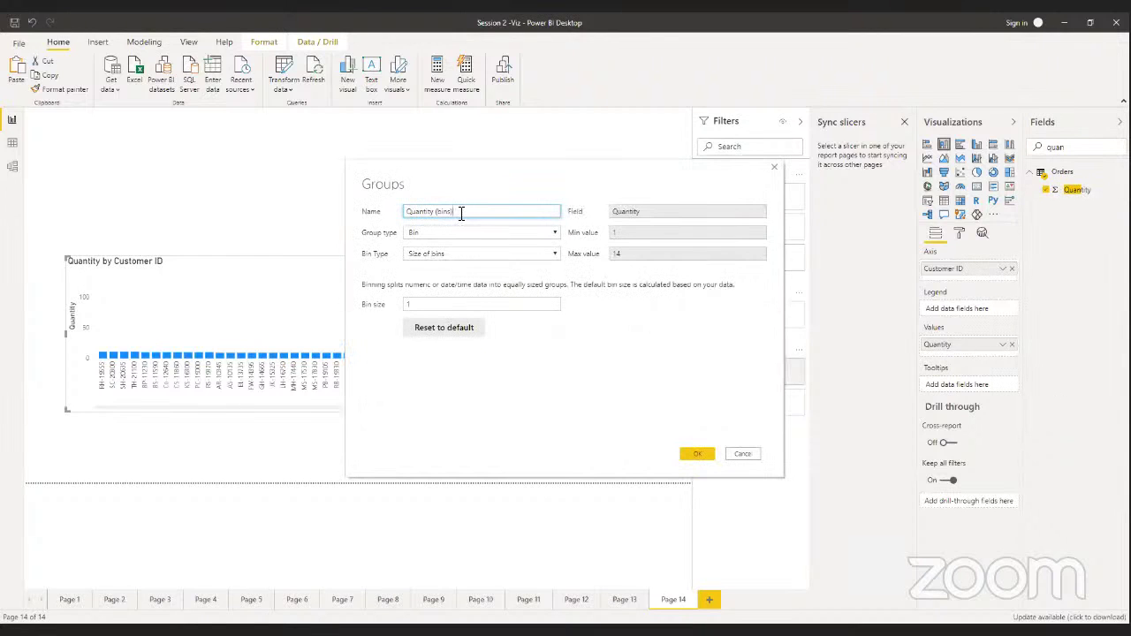
{"action": "left_click", "coordinate": [447, 304]}
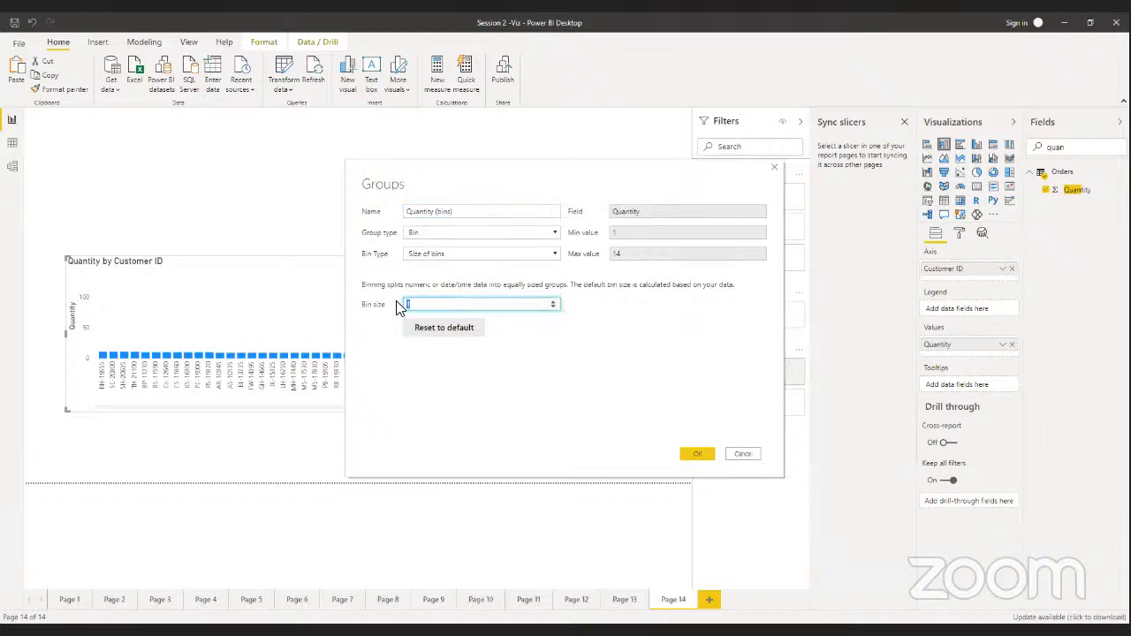
{"action": "left_click", "coordinate": [690, 455]}
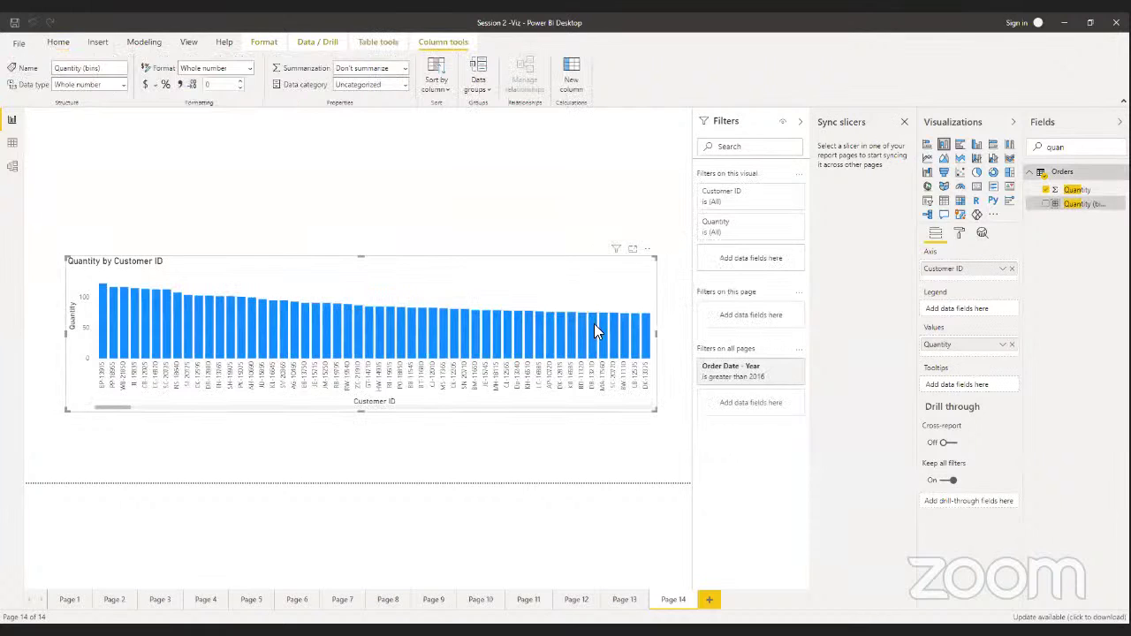
Move the customer chart down and build a clustered column chart above it with Quantity (bins) on the axis and Quantity as values
{"action": "left_click_drag", "start_coordinate": [594, 324], "coordinate": [600, 385]}
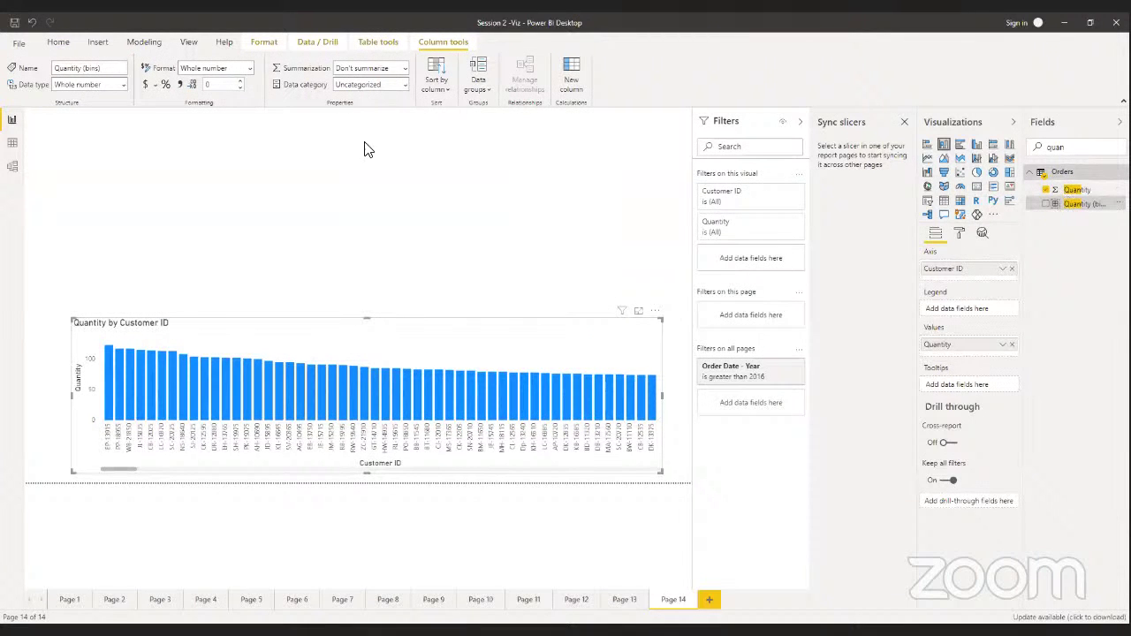
{"action": "left_click_drag", "start_coordinate": [366, 148], "coordinate": [390, 177]}
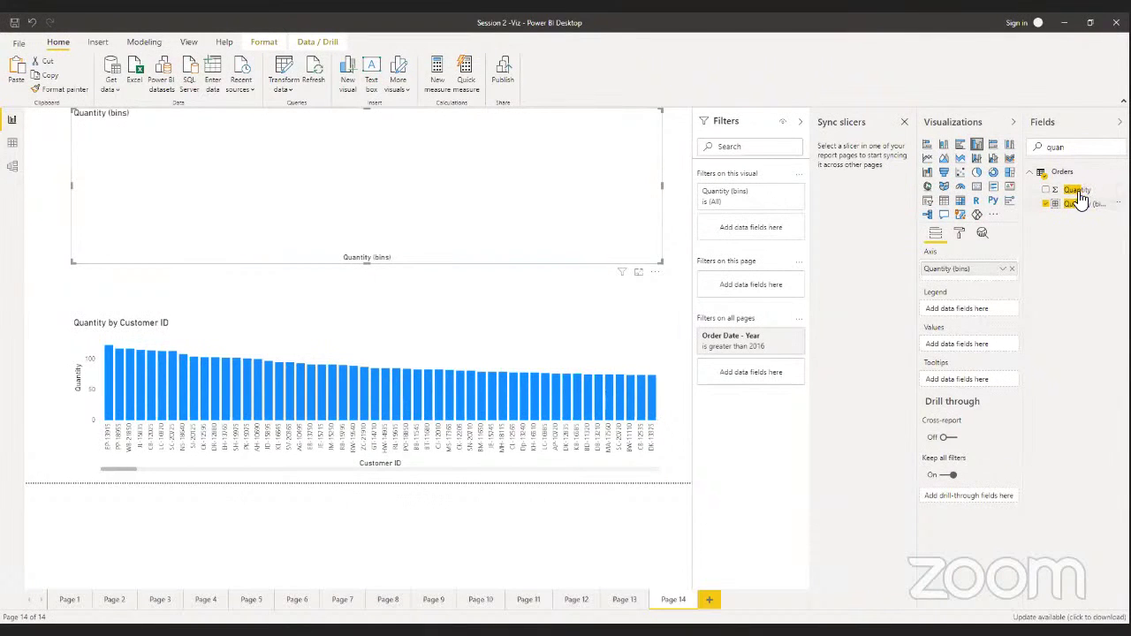
{"action": "left_click_drag", "start_coordinate": [1077, 191], "coordinate": [967, 345]}
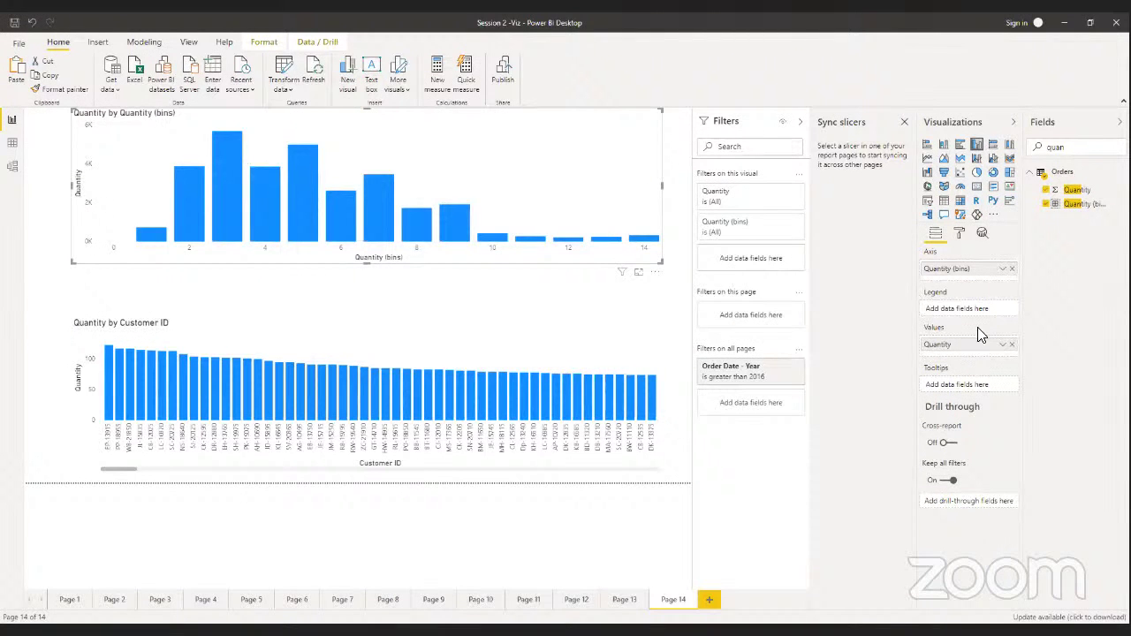
Aggregate Quantity by Count in the Quantity (bins) chart and enlarge the chart down to just above the customer chart
{"action": "left_click", "coordinate": [1003, 344]}
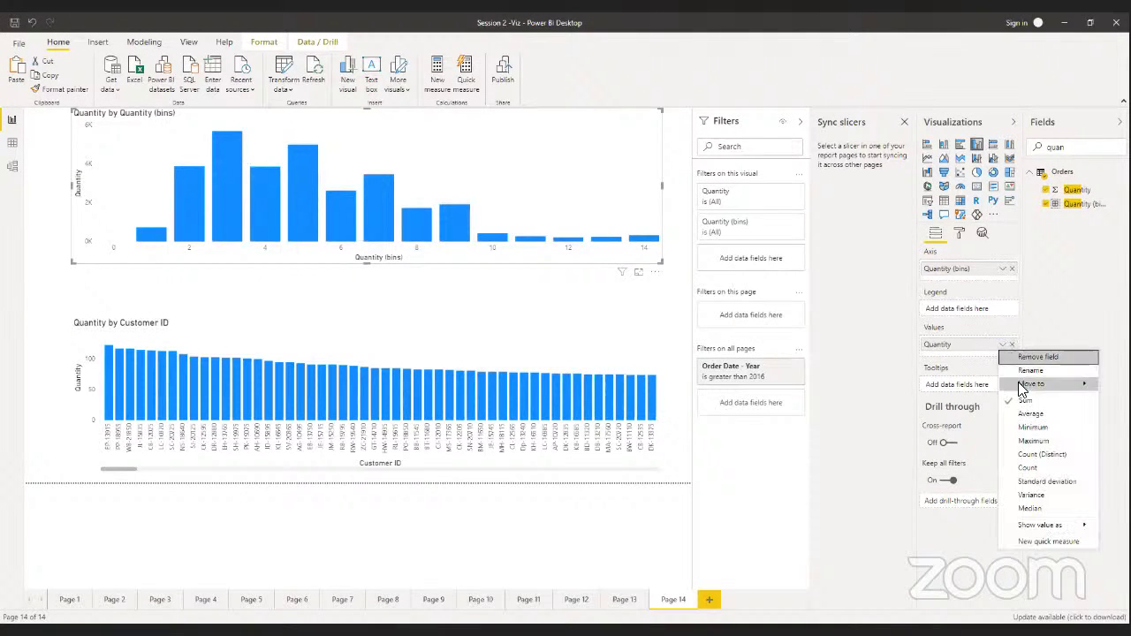
{"action": "left_click", "coordinate": [1027, 467]}
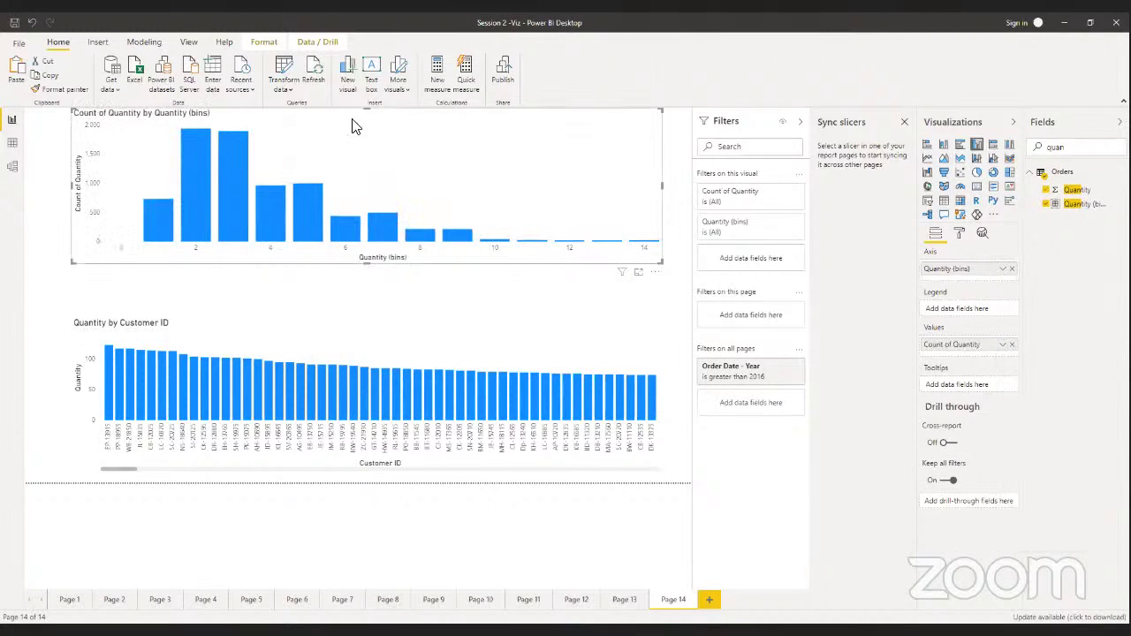
{"action": "left_click_drag", "start_coordinate": [656, 261], "coordinate": [676, 325]}
{"action": "left_click_drag", "start_coordinate": [673, 314], "coordinate": [671, 306]}
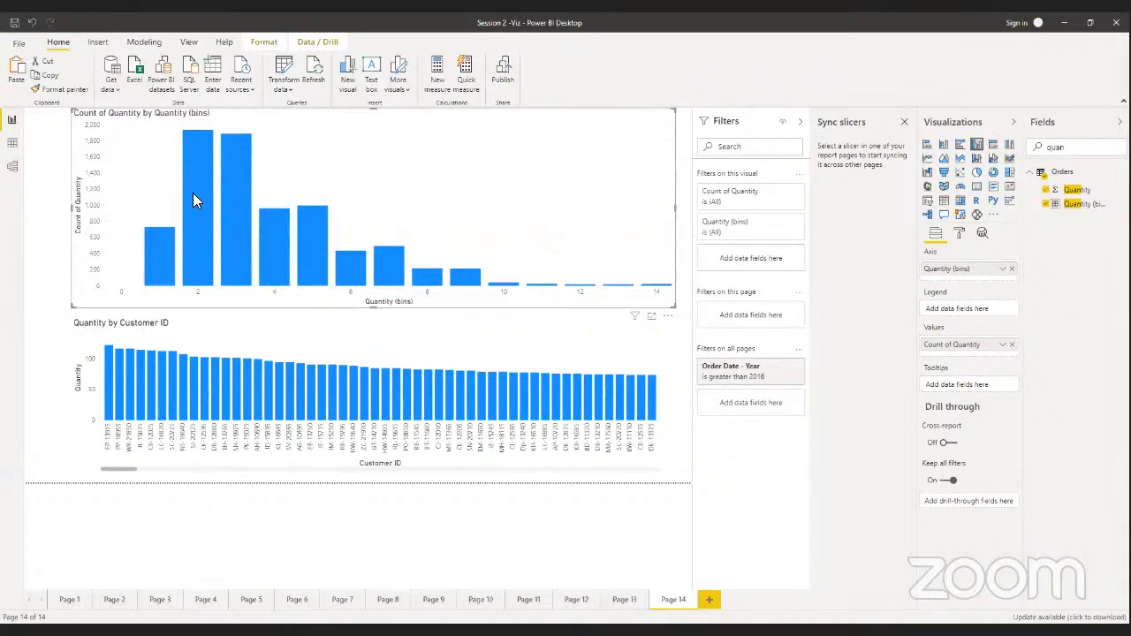
Examine the counts for quantity bins 2 and 3, and compare the field setup of the customer chart with the histogram's
{"action": "mouse_move", "coordinate": [193, 195]}
{"action": "mouse_move", "coordinate": [187, 147]}
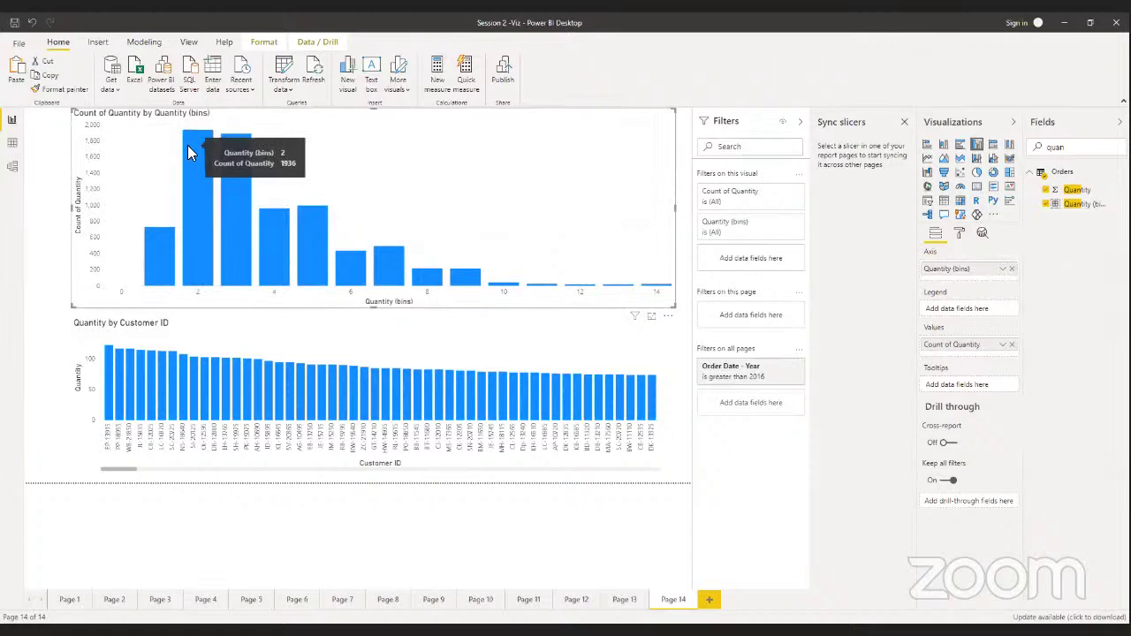
{"action": "mouse_move", "coordinate": [220, 156]}
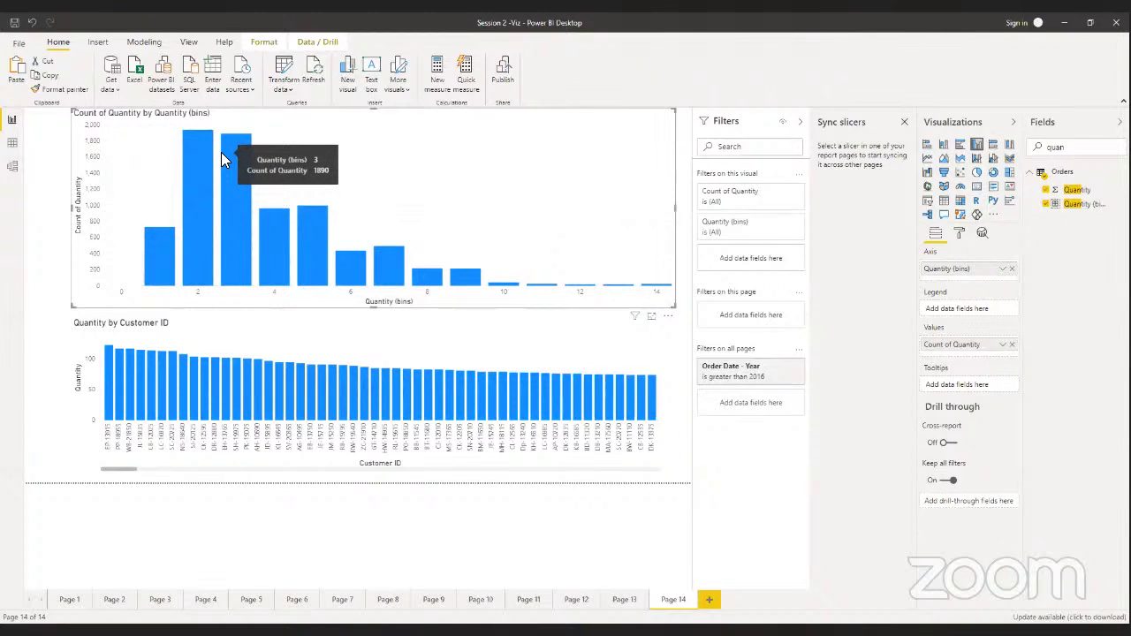
{"action": "left_click", "coordinate": [506, 358]}
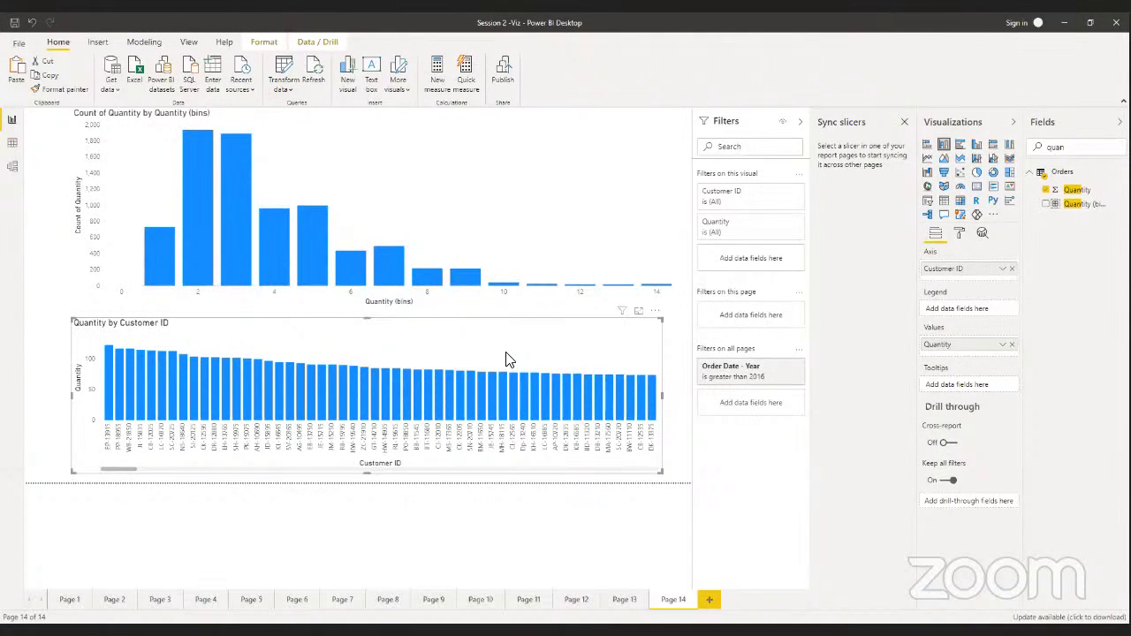
{"action": "left_click", "coordinate": [517, 128]}
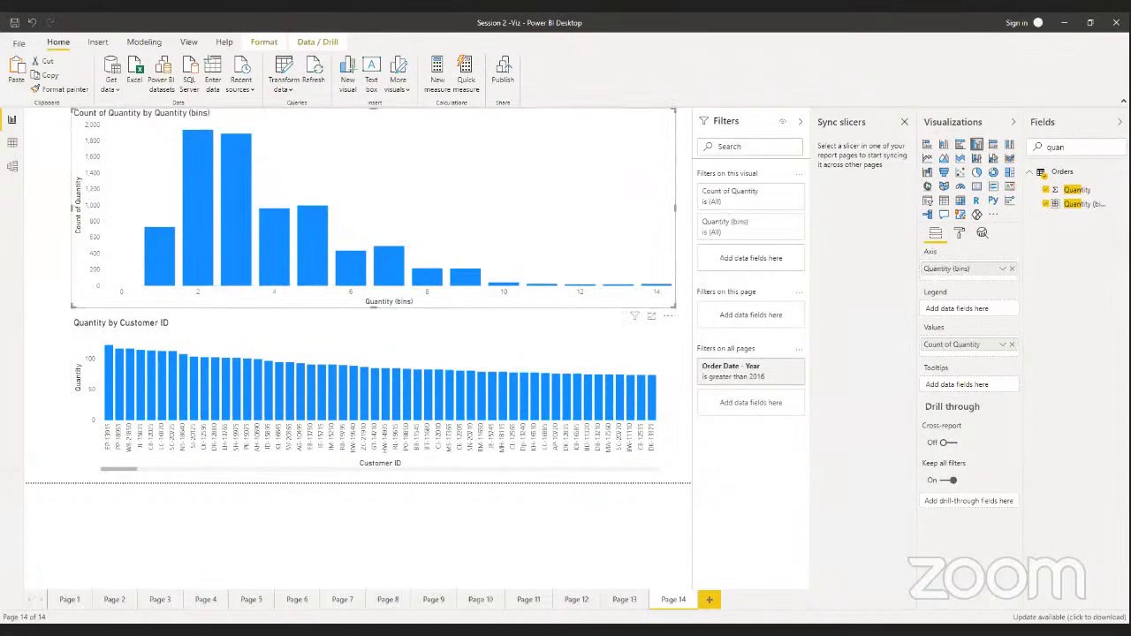